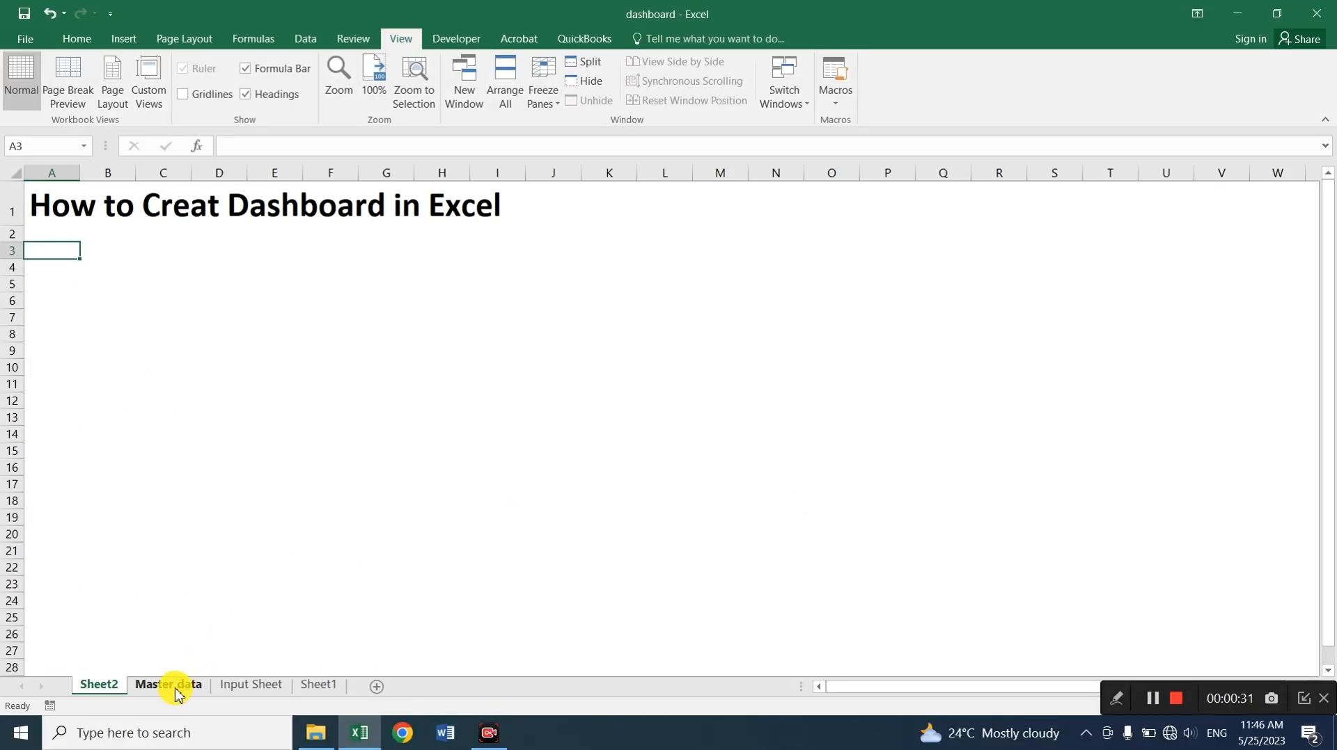
Review the product list on the Master data sheet and the sales columns on the Input Sheet
left_click(171, 686)
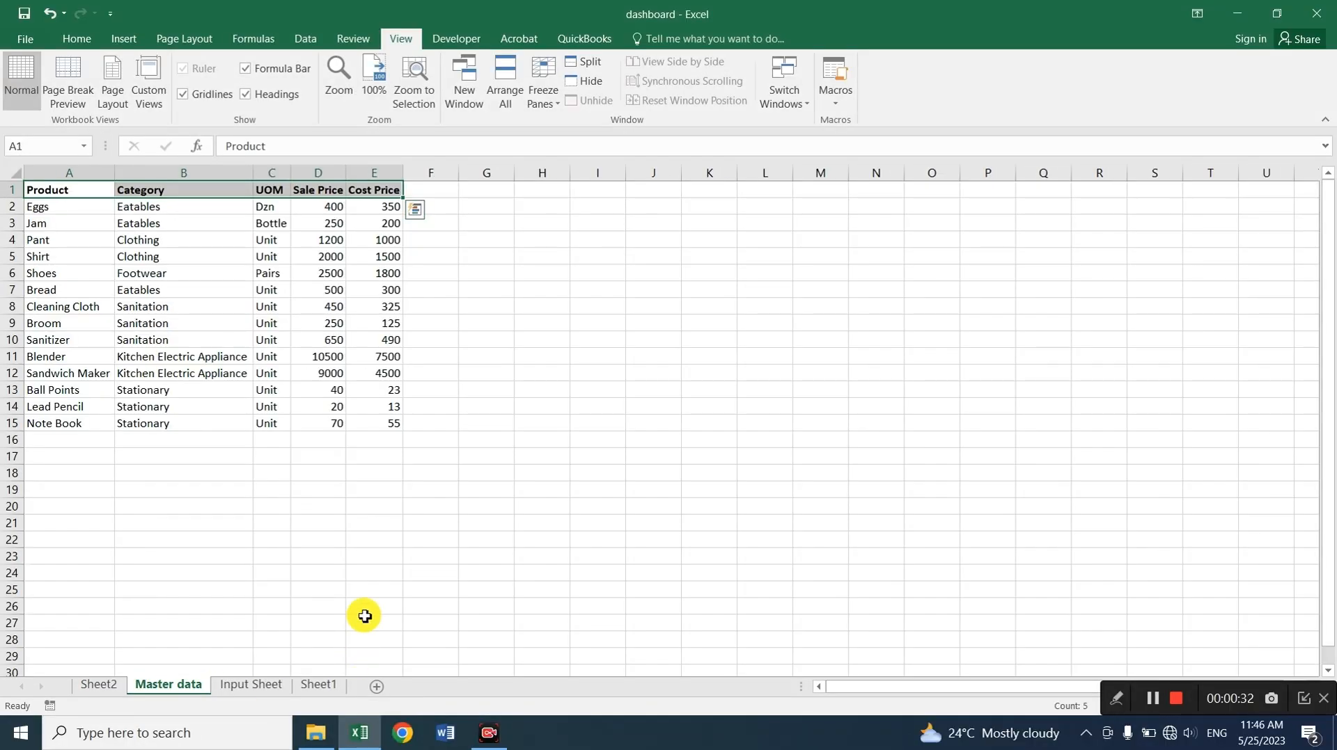
left_click(245, 537)
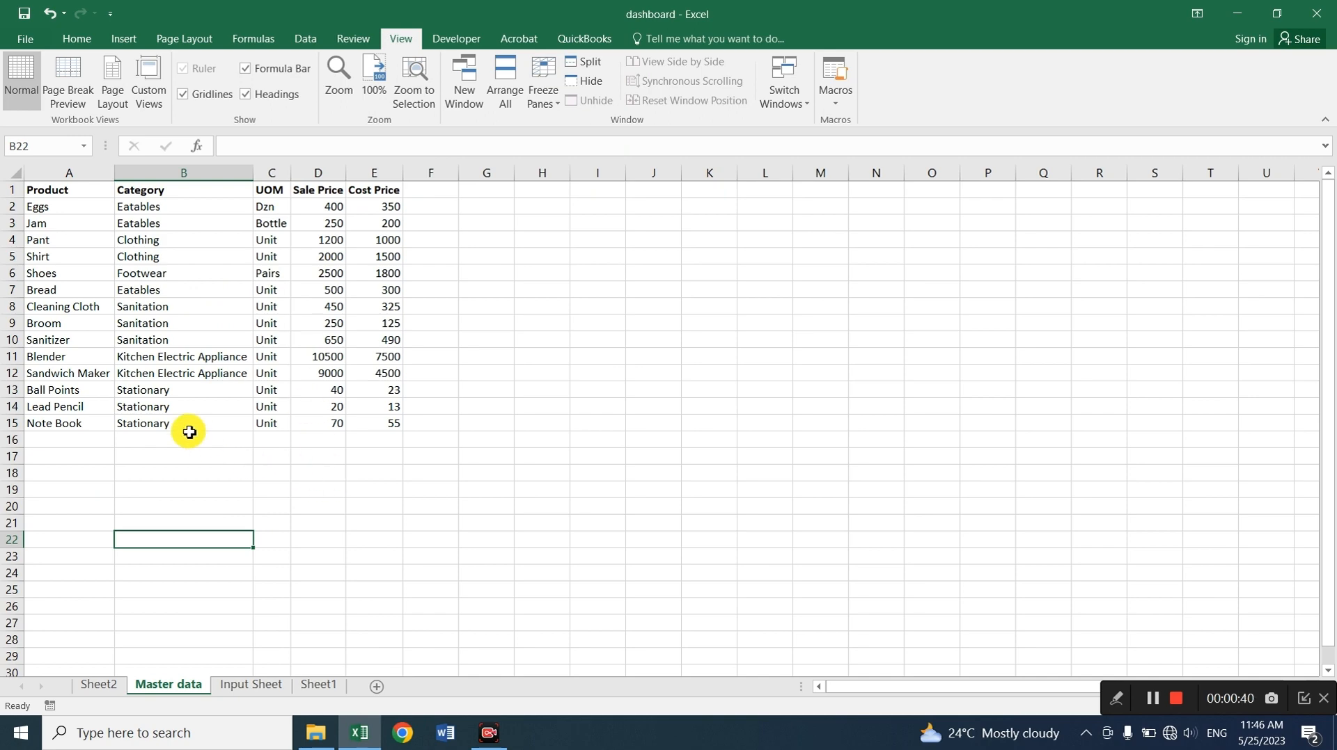
left_click(261, 687)
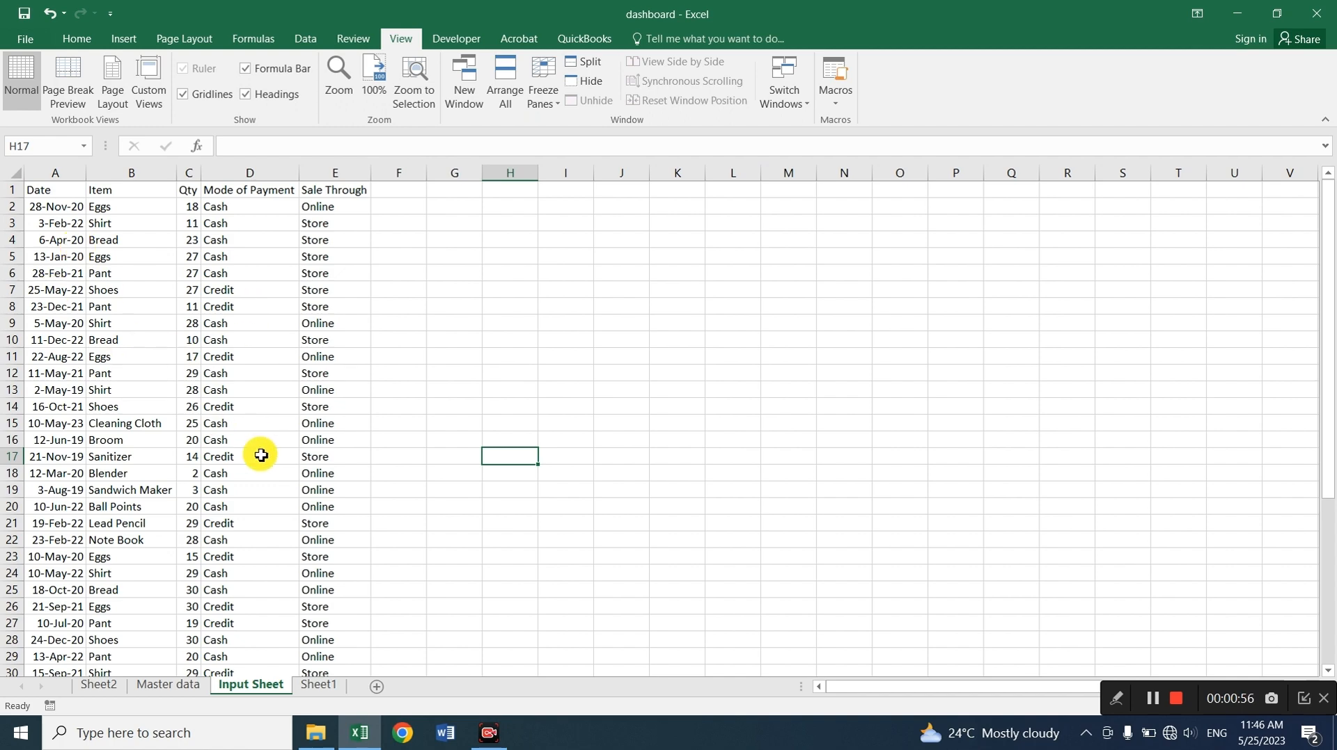
left_click(170, 686)
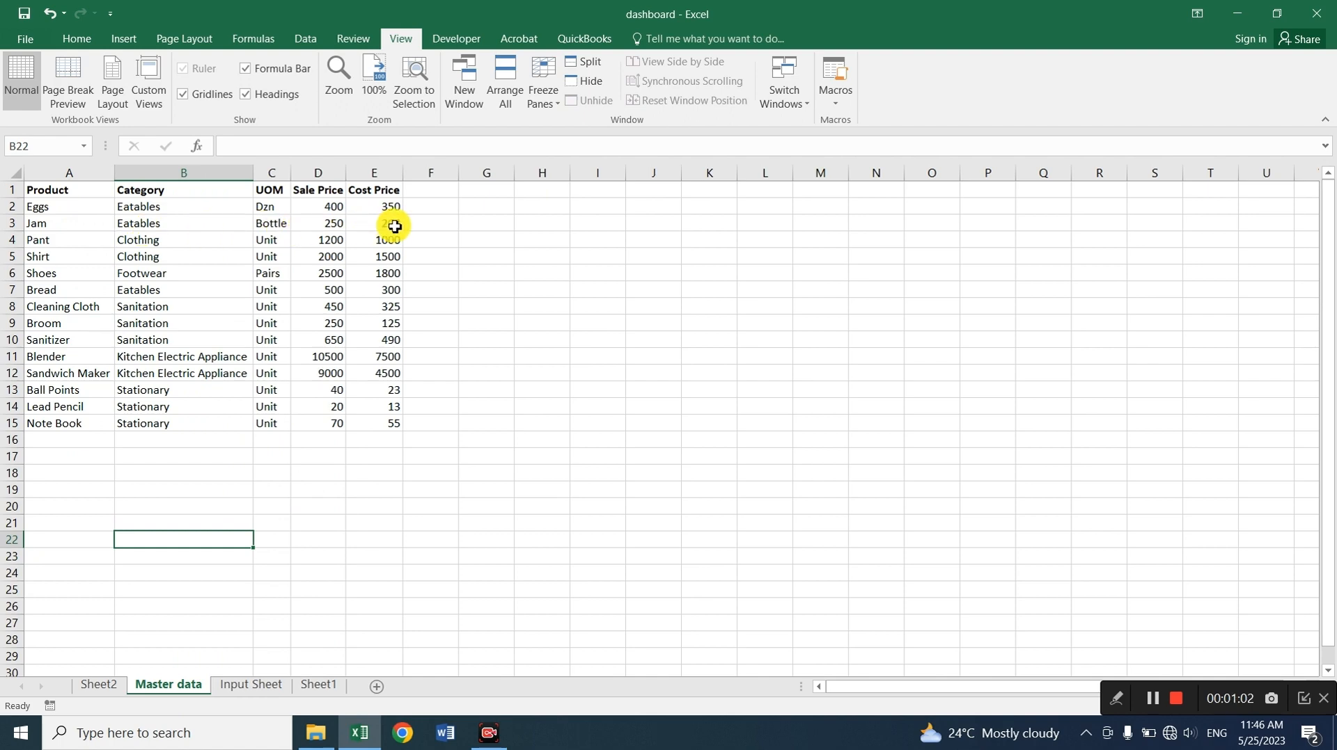
left_click(234, 691)
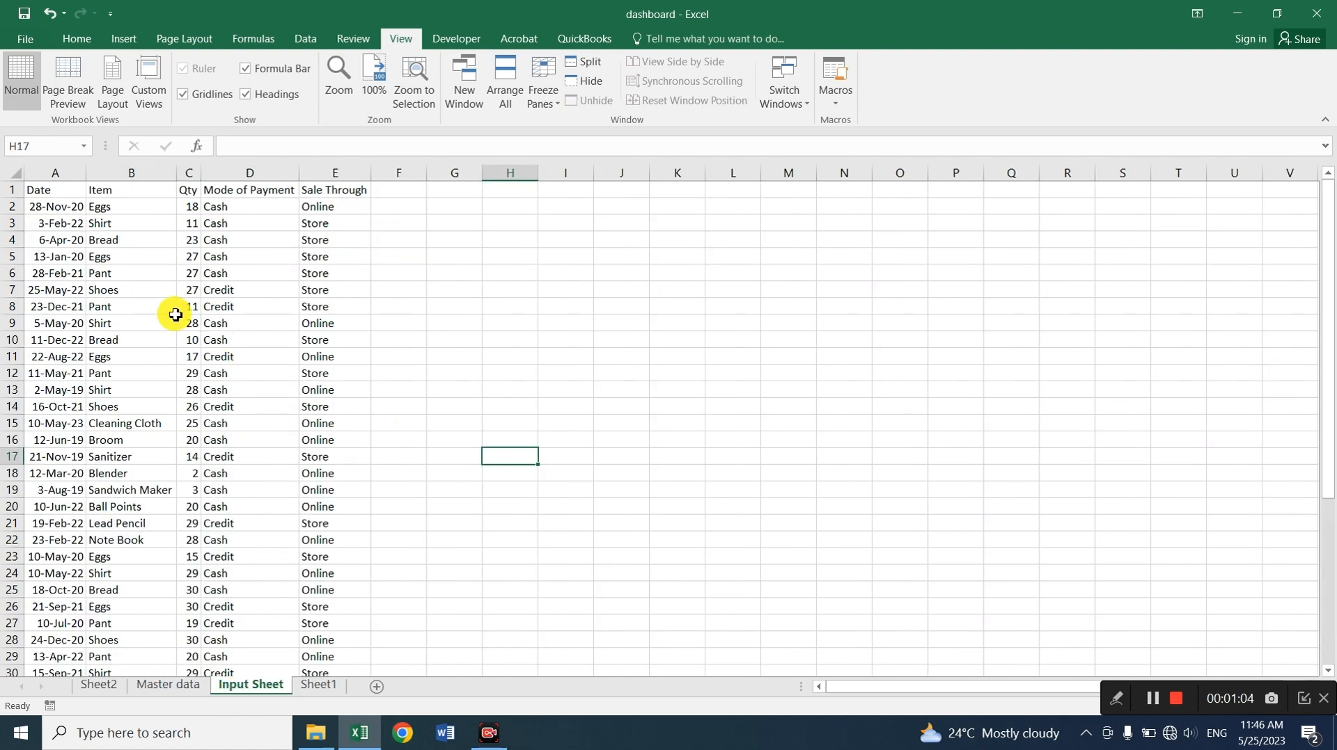
left_click(60, 210)
left_click(118, 207)
left_click(191, 209)
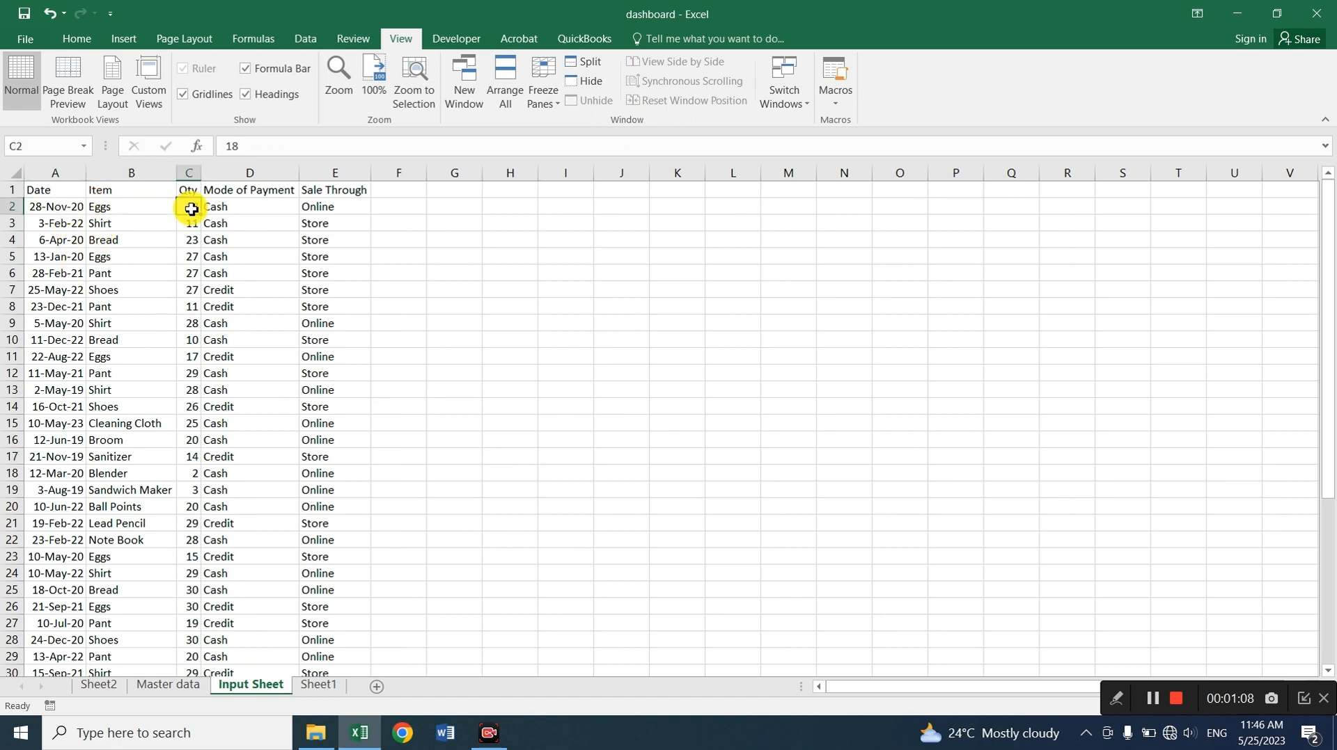
left_click(242, 211)
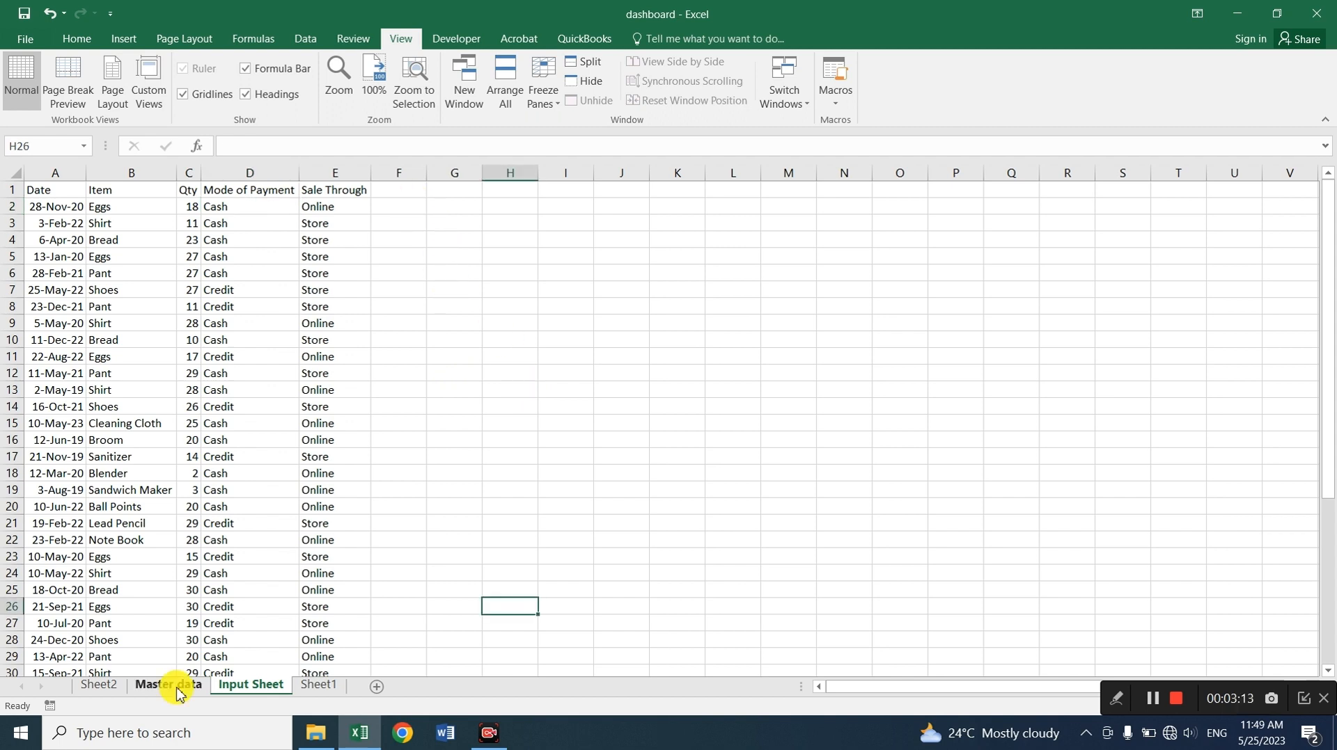
Copy the Category, UOM, Sale Price and Cost Price headers from Master data and paste them as values at F1 of the Input Sheet
left_click(174, 686)
key("ctrl+c")
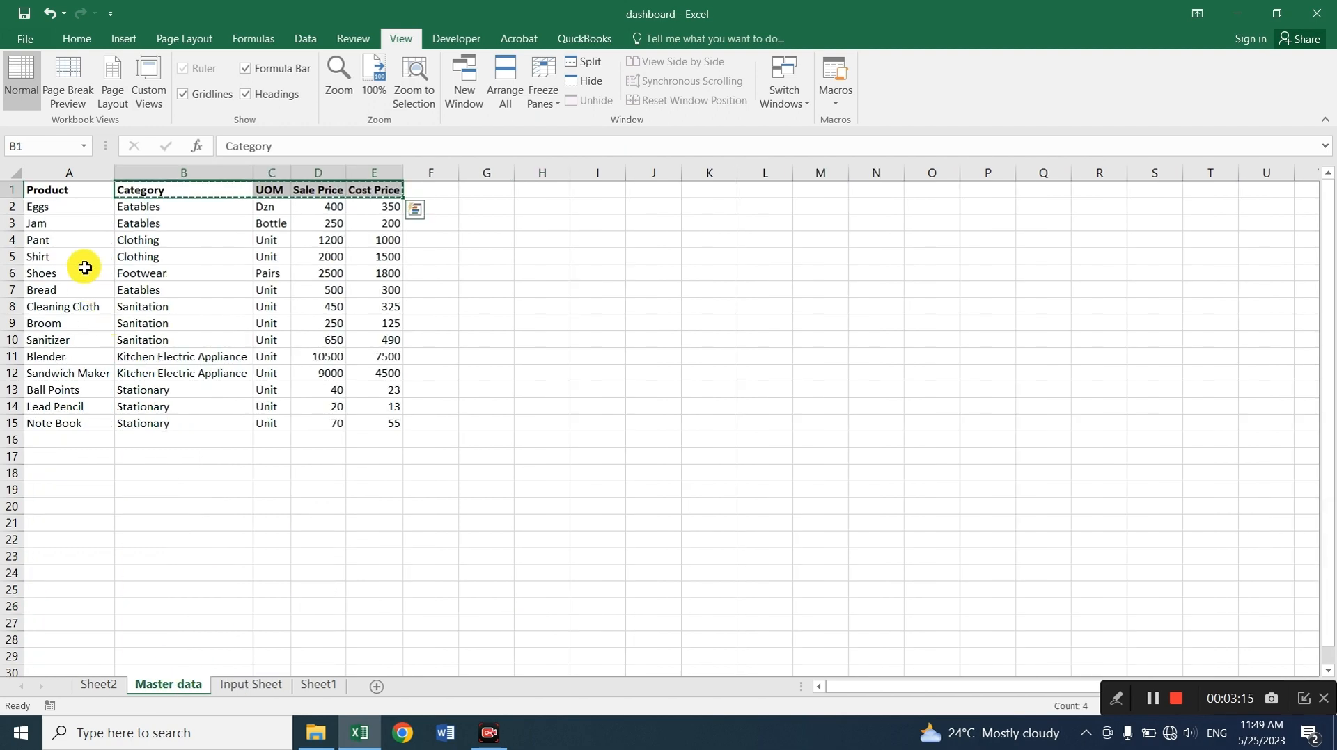
left_click(244, 687)
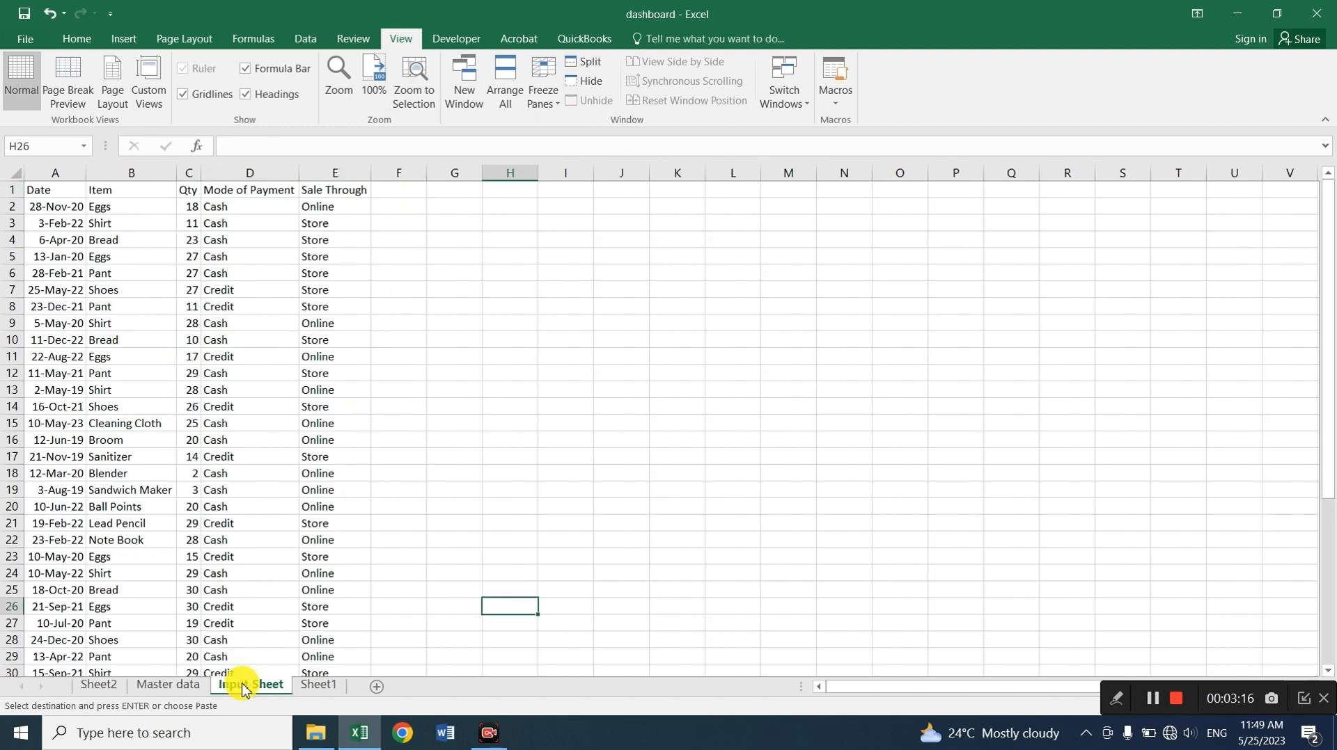
key("Left")
key("Left")
key("ctrl+Up")
key("alt+e")
key("s")
key("v")
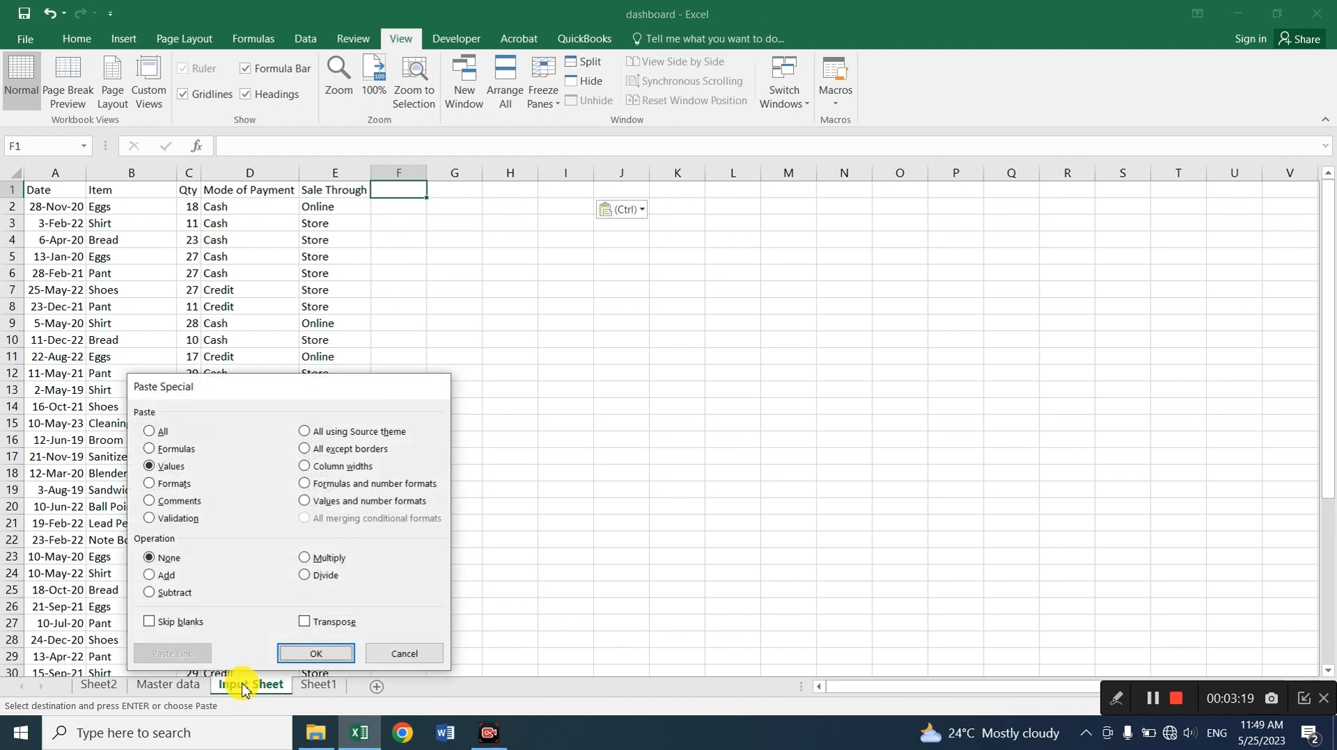
key("Return")
Enter a VLOOKUP in F2 that finds B2 in Master data range A2:E15, returning column 2 with exact match 0
key("Down")
type("=vloo")
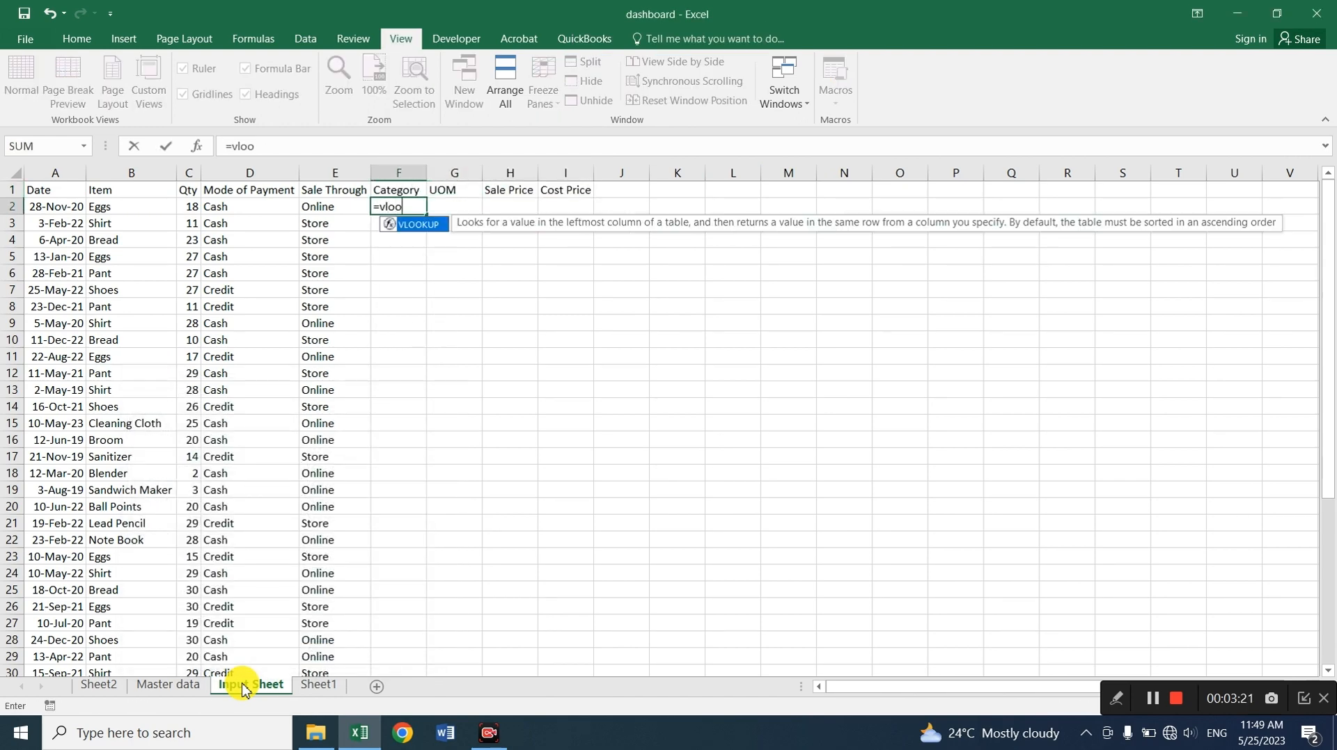
type("kup(")
key("Left")
key("Left")
key("Left")
key("Left")
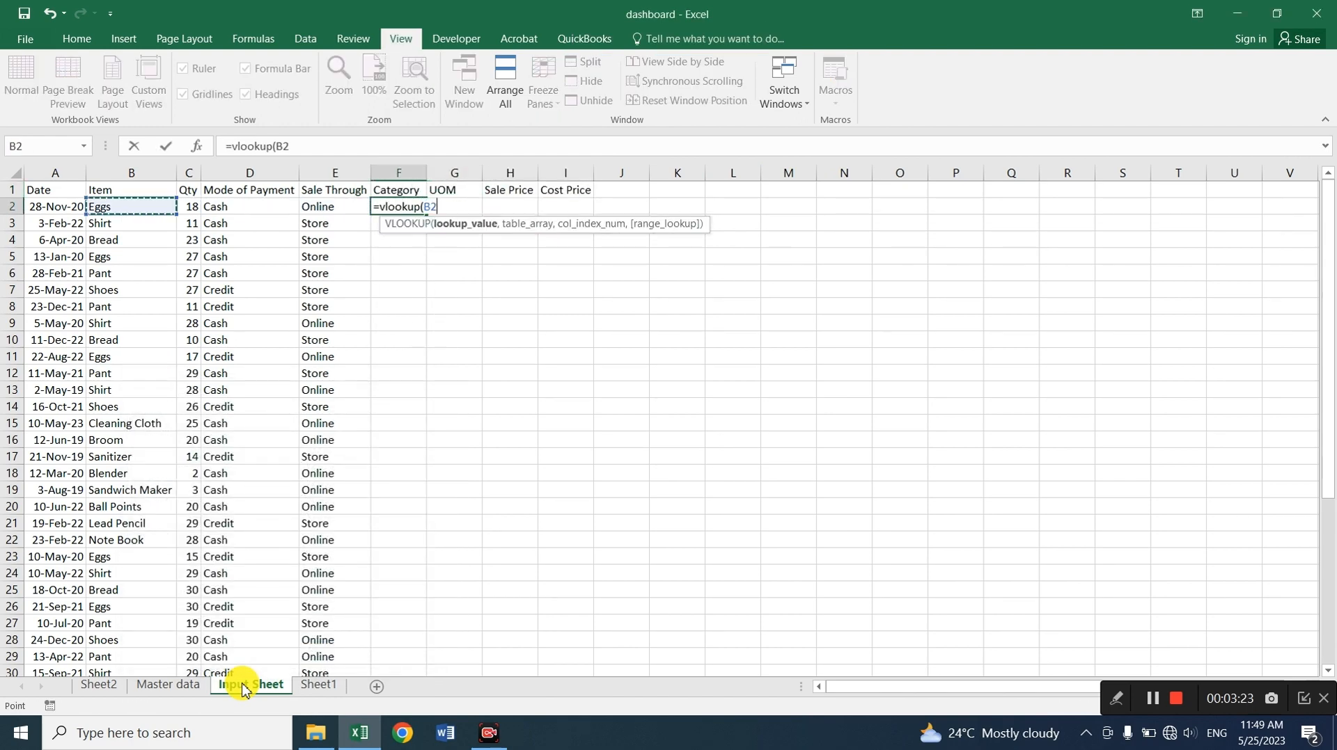
type(",")
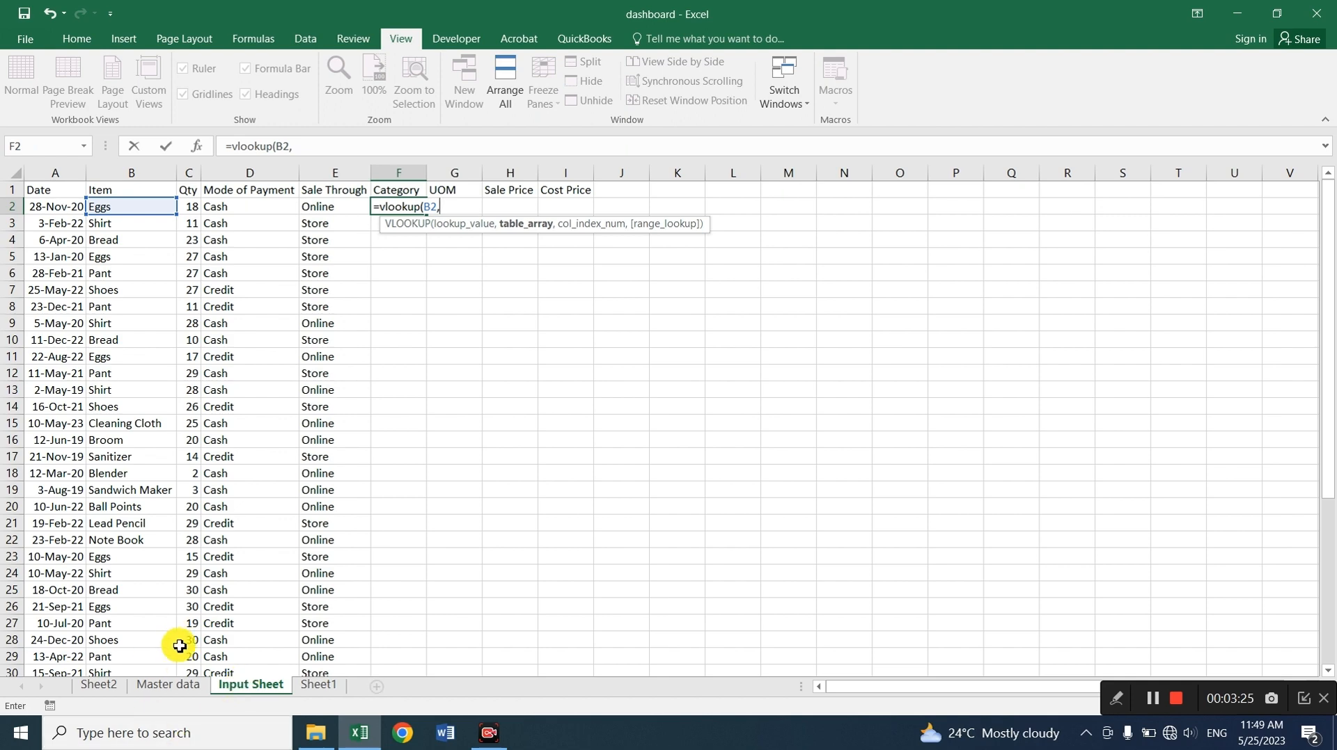
left_click(174, 687)
left_click_drag(65, 209, 363, 427)
type(",2,0)")
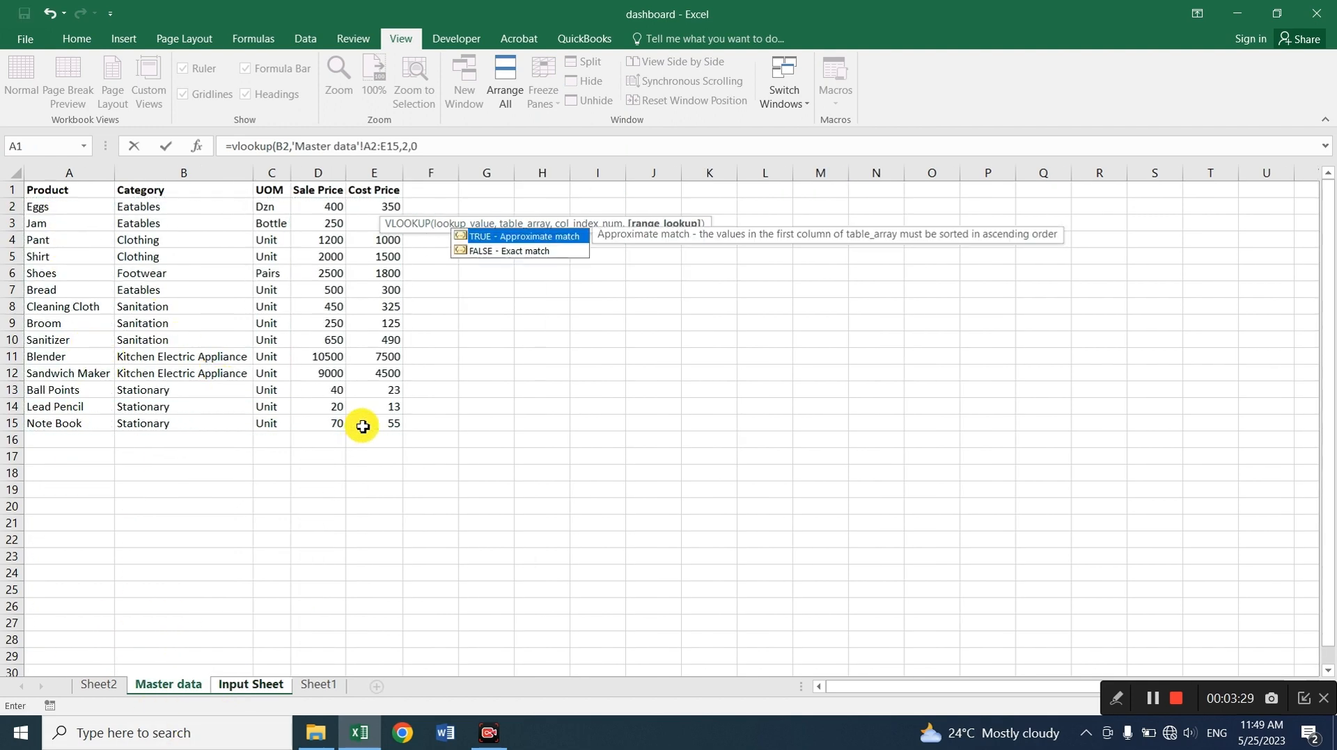
key("Return")
Make the table range in the F2 VLOOKUP absolute as $A$2:$E$15
key("Up")
key("F2")
key("Left")
key("Left")
key("Left")
key("Left")
key("Left")
key("Left")
key("Left")
key("Left")
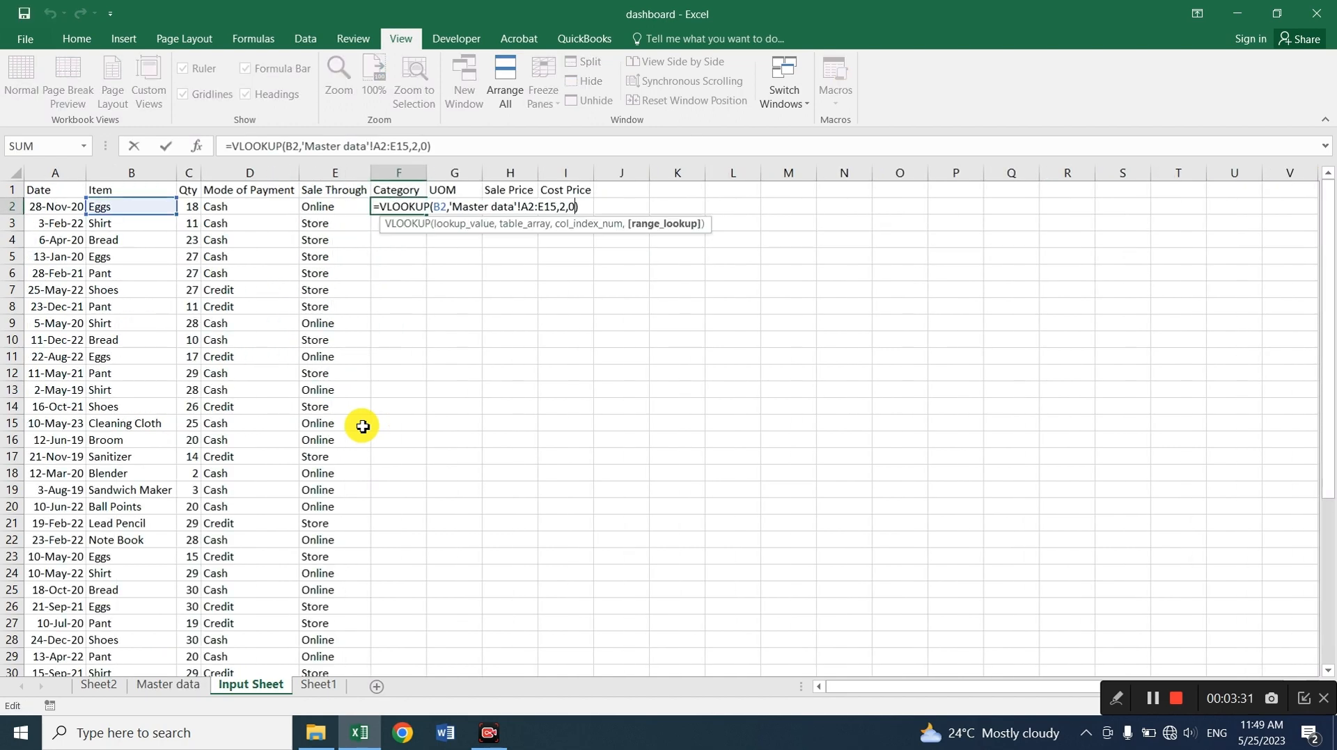
key("F4")
key("Right")
key("Right")
key("F4")
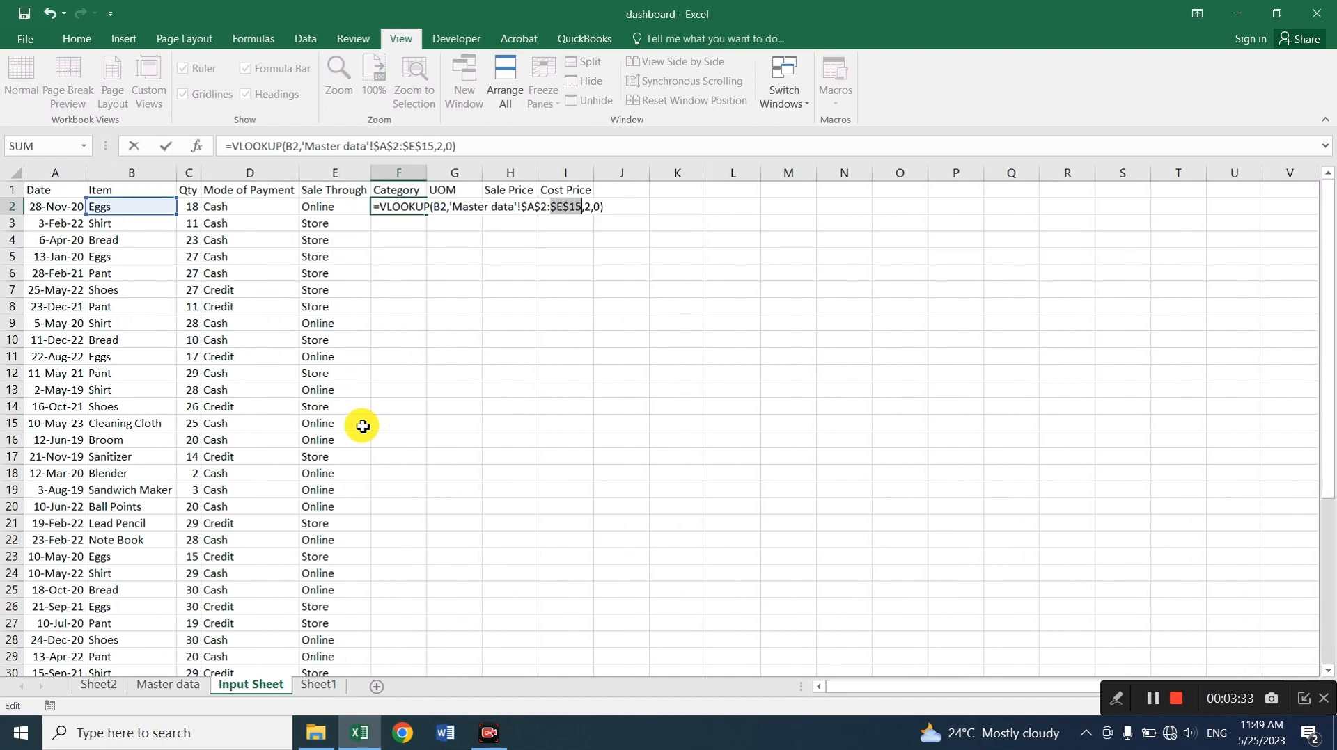
key("Return")
Copy the full VLOOKUP formula text from F2 and paste it into G2, H2 and I2
key("Up")
key("F2")
key("shift+Left")
key("shift+Left")
key("shift+Left")
key("shift+Left")
key("shift+Left")
key("shift+Left")
key("shift+Left")
key("shift+Left")
key("shift+Left")
key("shift+Left")
key("shift+Left")
key("shift+Left")
key("shift+Left")
key("shift+Left")
key("shift+Left")
key("shift+Left")
key("shift+Left")
key("shift+Left")
key("shift+Left")
key("shift+Left")
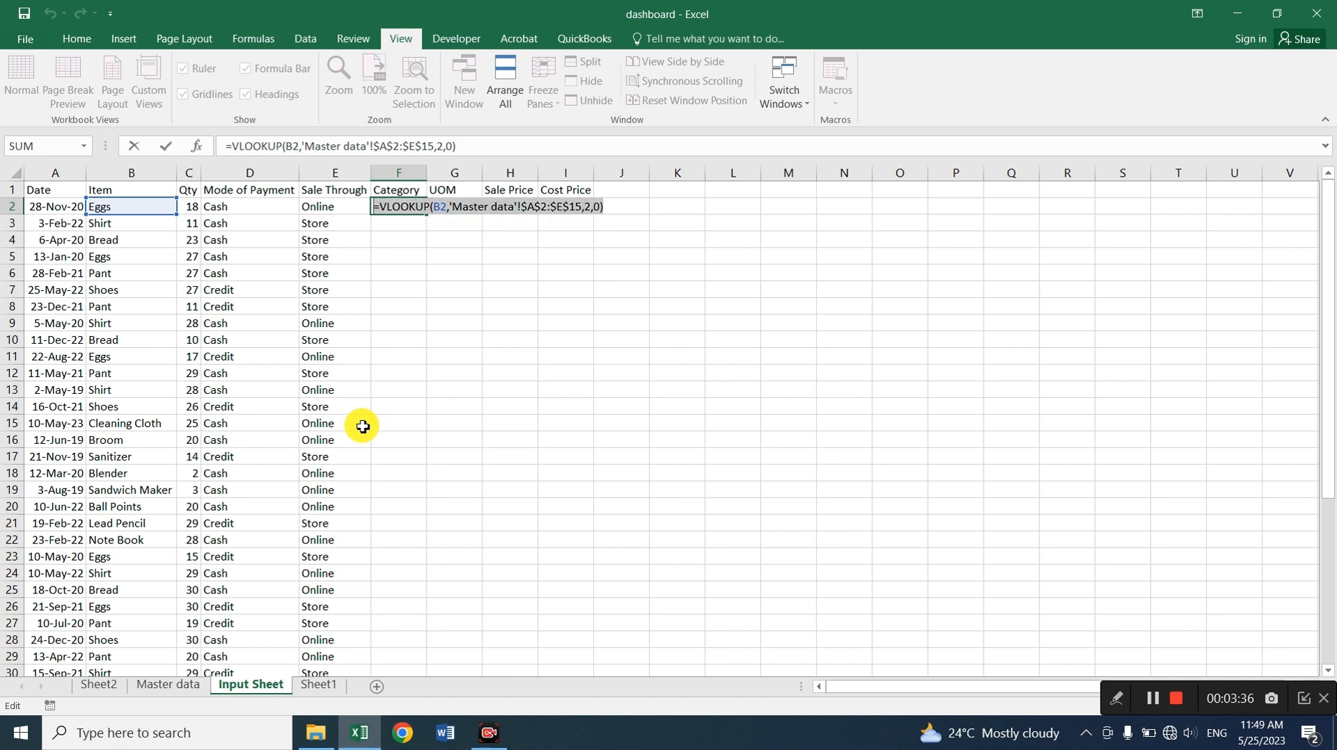
key("ctrl+c")
key("Tab")
key("ctrl+v")
key("Tab")
key("ctrl+v")
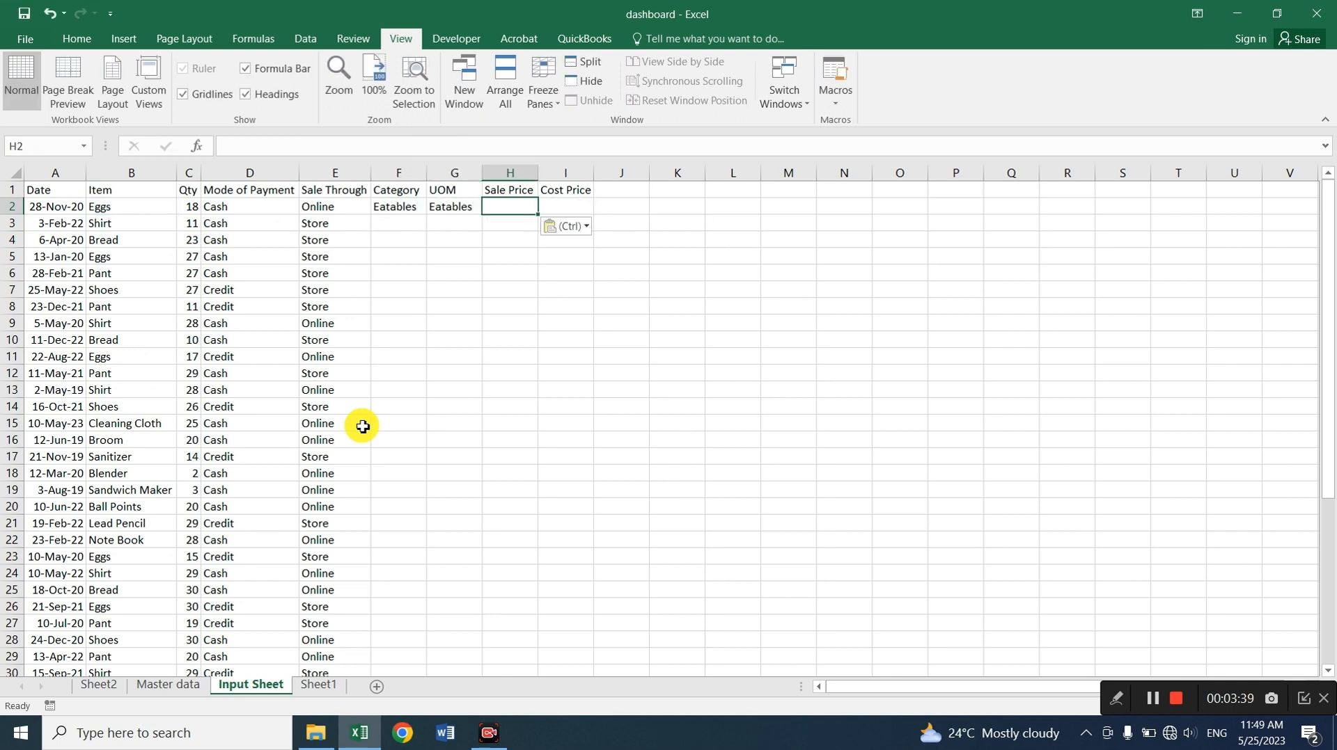
key("Tab")
key("ctrl+v")
Change the column index of the UOM VLOOKUP in G2 to 3
key("Left")
key("Left")
key("F2")
key("Left")
key("Left")
key("Left")
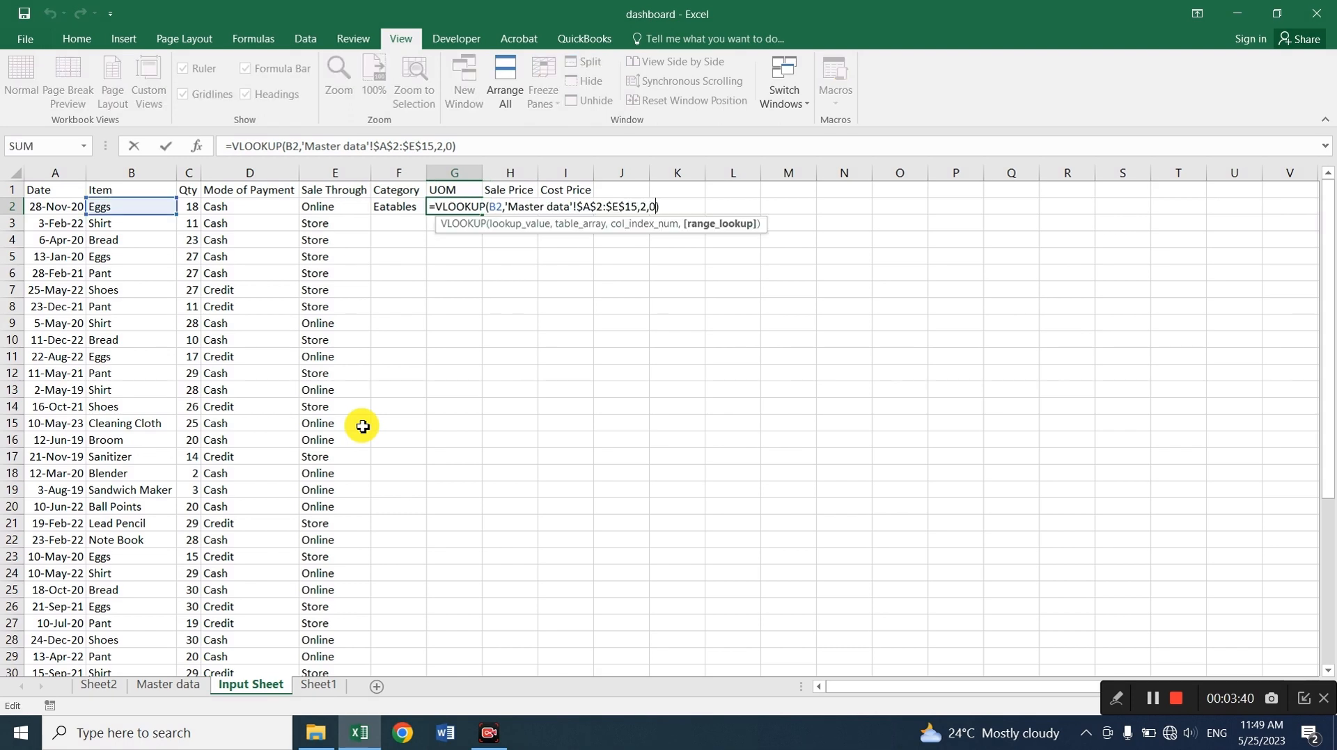
key("BackSpace")
type("3")
key("Tab")
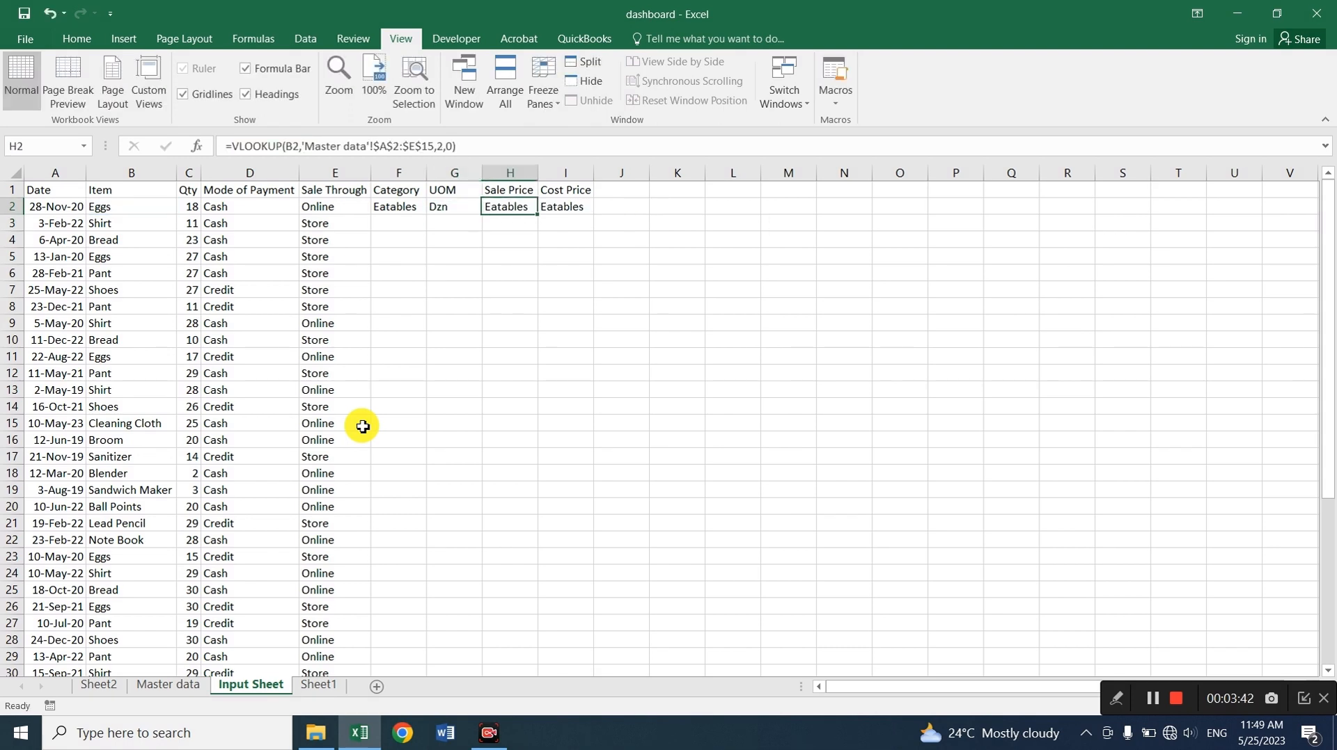
Change the column index of the Sale Price VLOOKUP in H2 to 4
key("F2")
key("Left")
key("Left")
key("Left")
key("BackSpace")
type("4")
key("Tab")
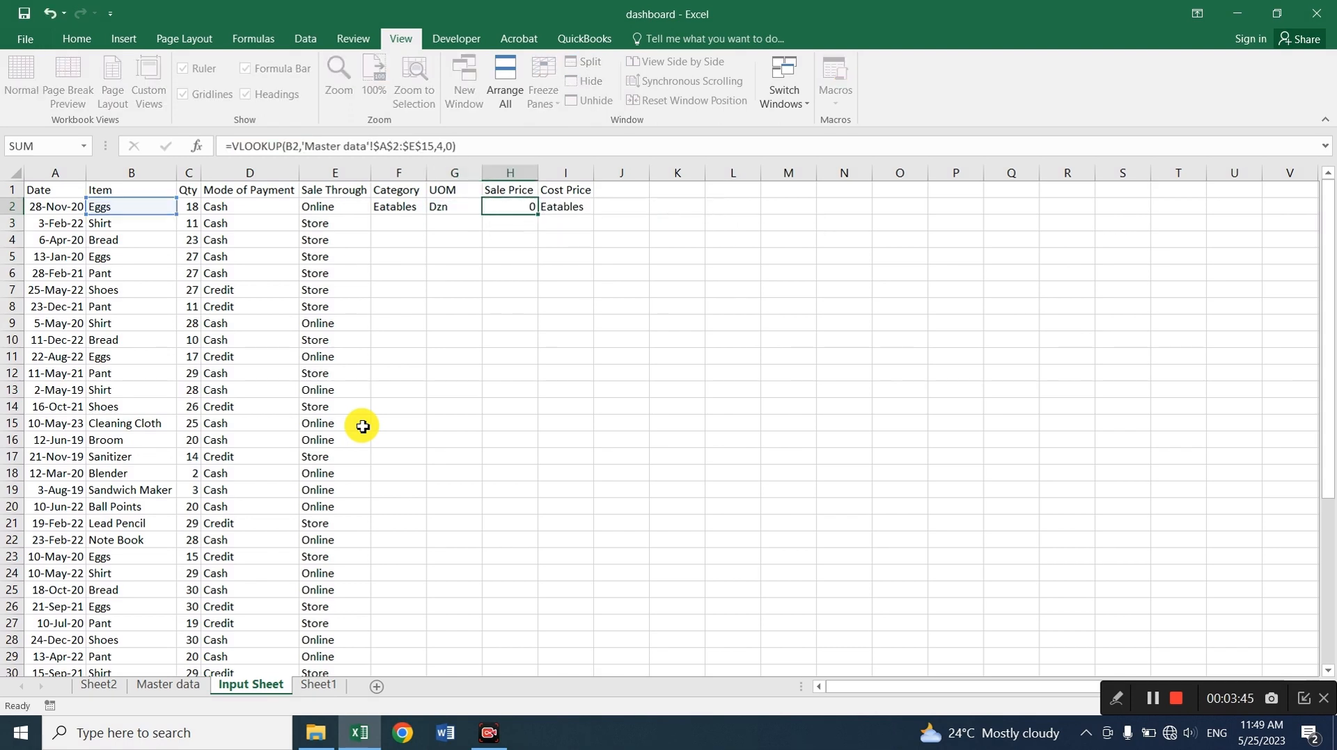
Change the column index of the Cost Price VLOOKUP in I2 to 5
key("F2")
key("Left")
key("Left")
key("Left")
key("BackSpace")
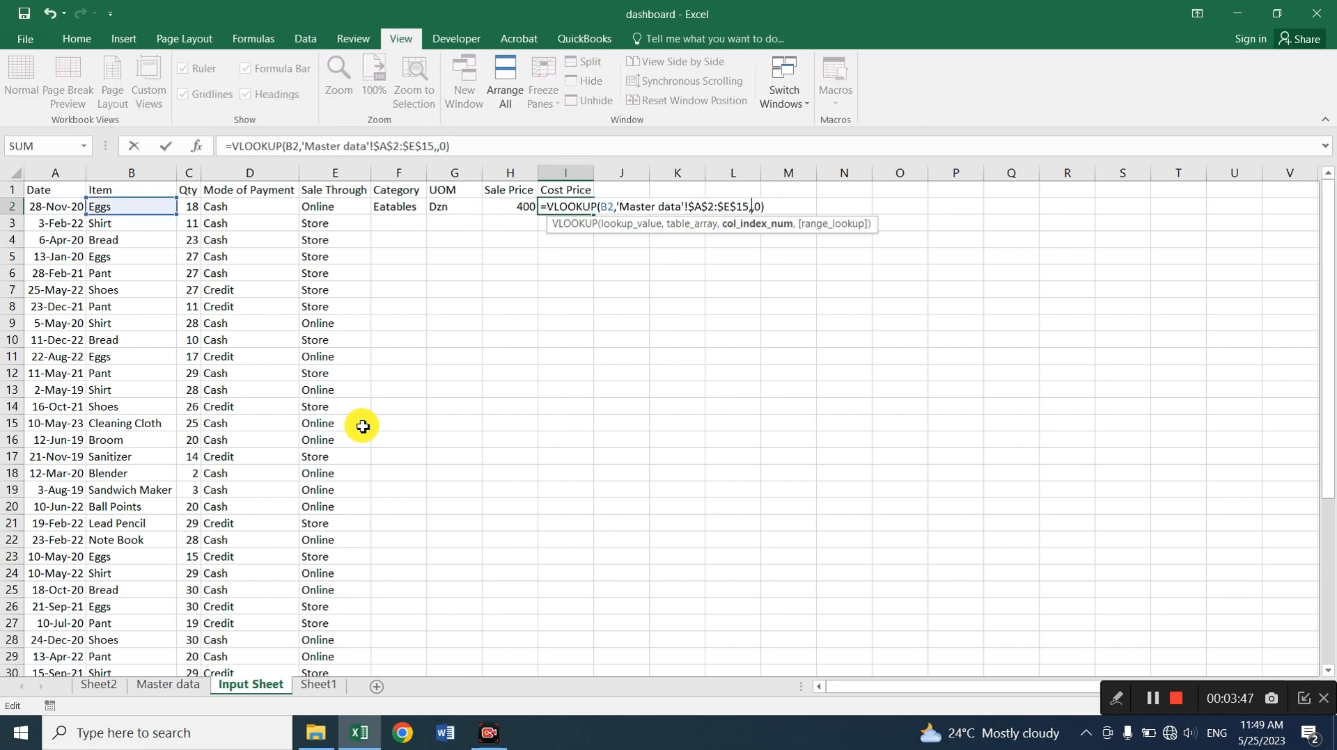
type("5")
key("Return")
Fill the four lookup formulas in F2:I2 down to row 34
key("Left")
key("Left")
key("Left")
key("Left")
key("ctrl+Down")
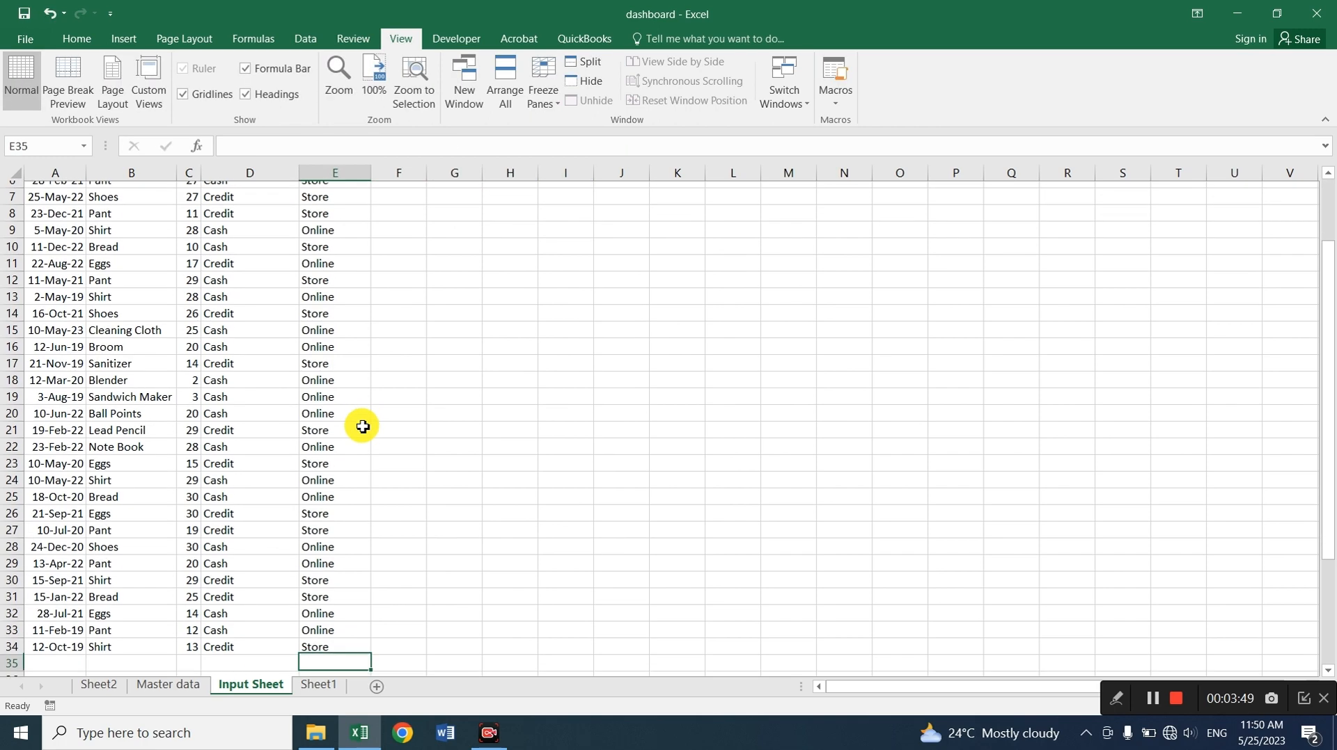
key("Right")
key("shift+Right")
key("shift+Right")
key("shift+Right")
key("ctrl+shift+Up")
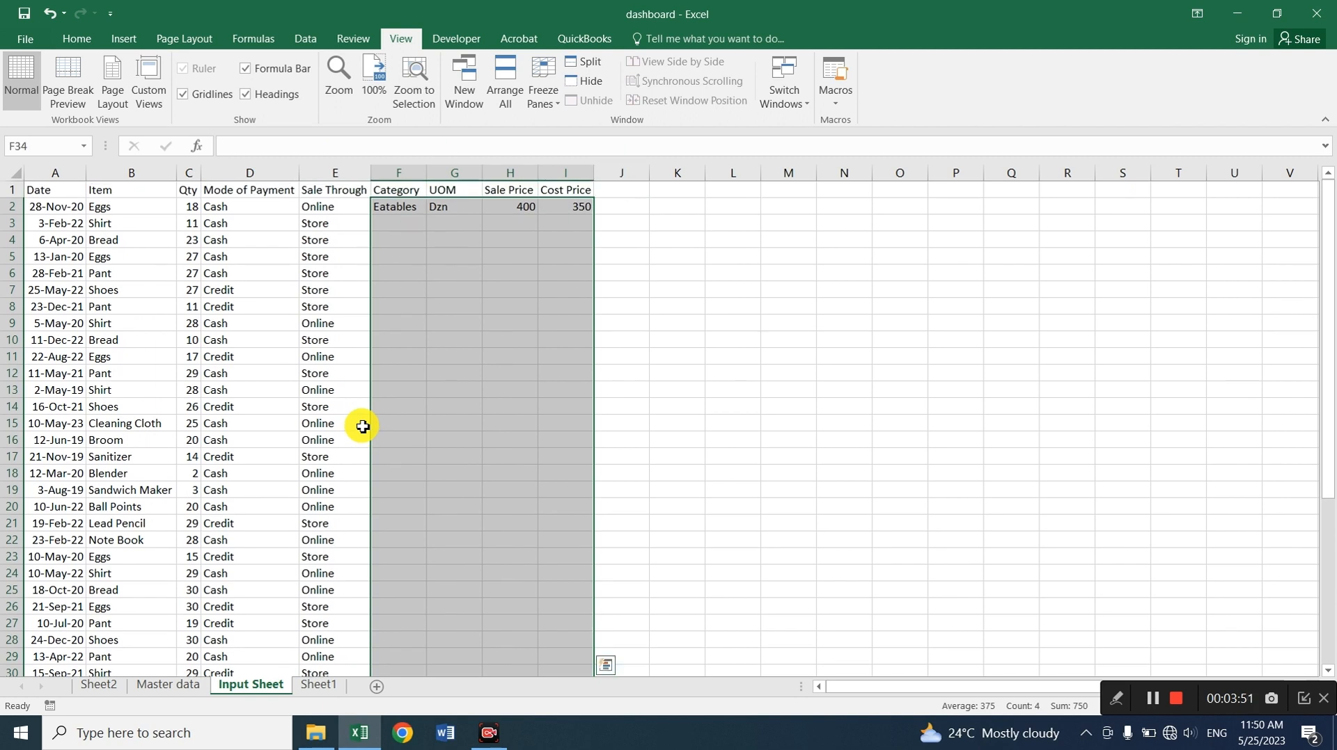
key("ctrl+d")
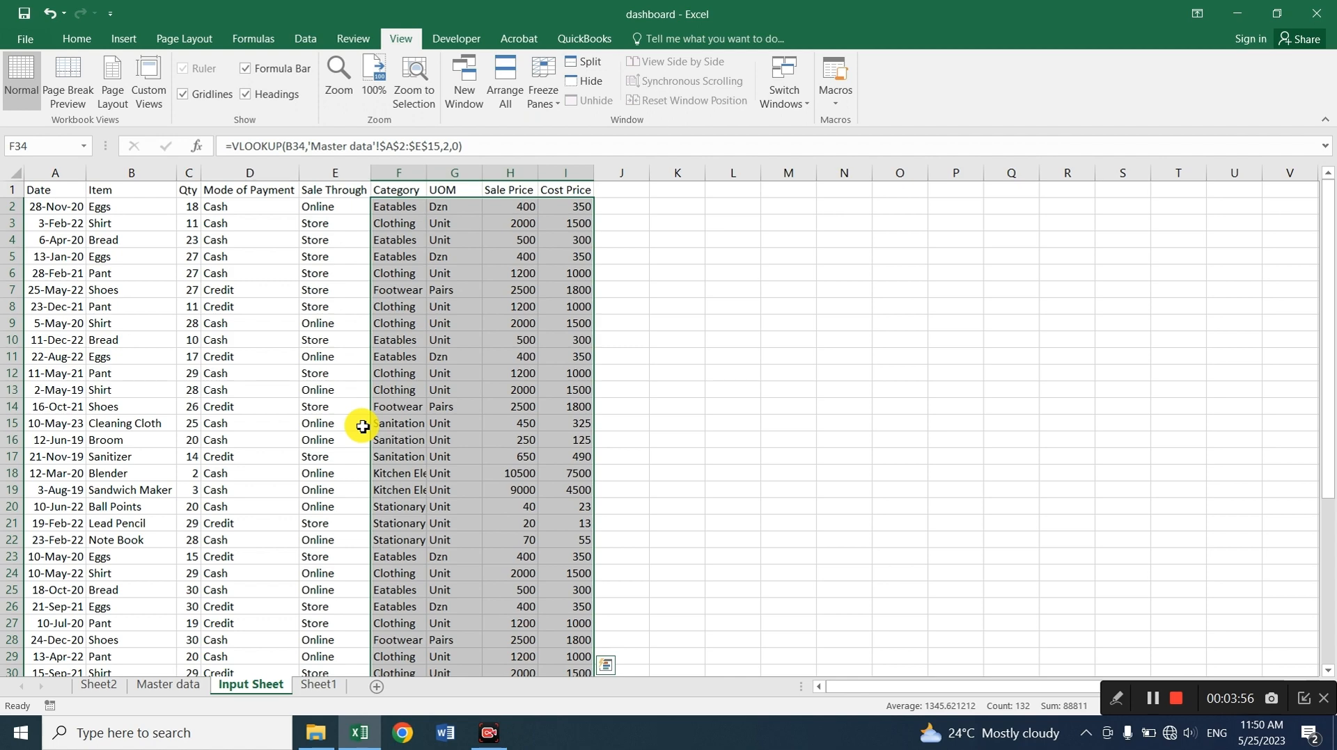
Shade the manual input columns from Date to Sale Through, A1:E34, with a yellow fill
key("Up")
key("Up")
key("Up")
key("Up")
key("Up")
key("Up")
key("Up")
key("Up")
key("Up")
key("Up")
key("Up")
key("Up")
key("Up")
key("Up")
key("Up")
key("Up")
key("Up")
key("Up")
key("Up")
key("Up")
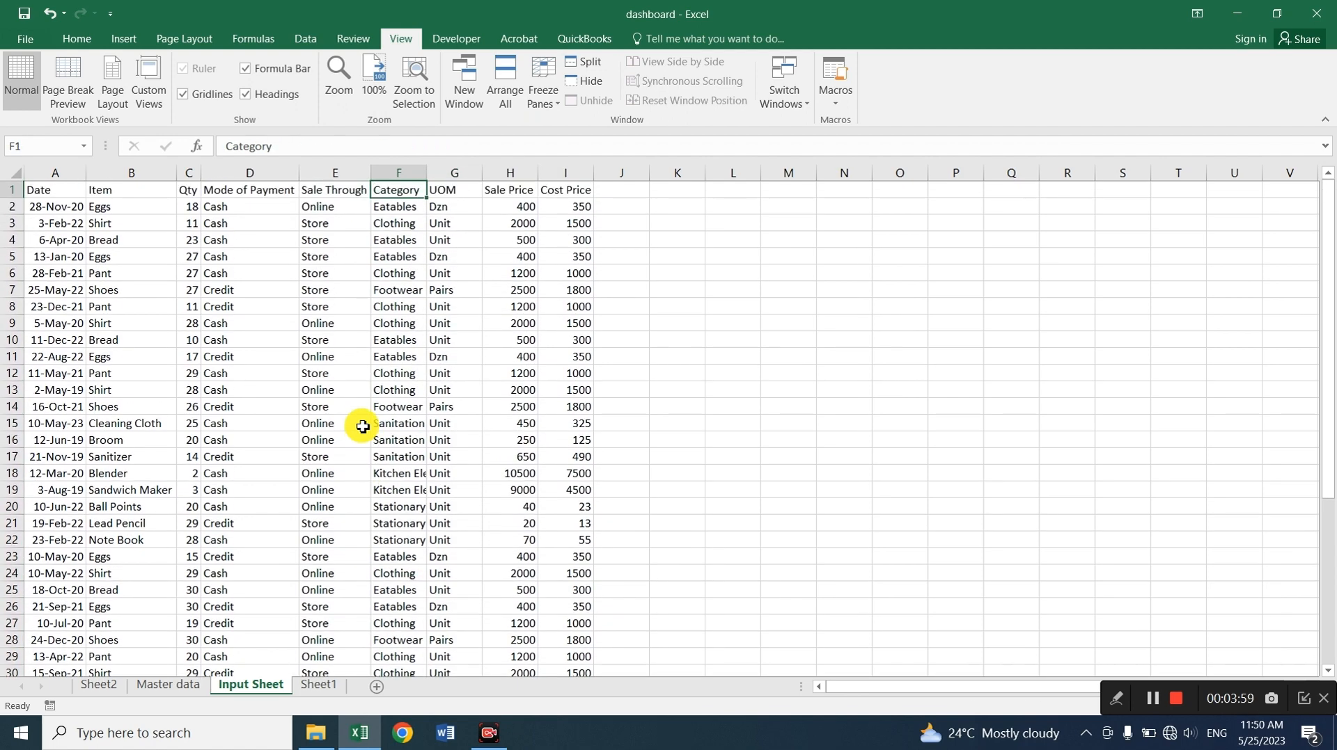
key("Left")
key("Left")
key("Left")
key("Left")
key("Left")
key("shift+Right")
key("shift+Right")
key("shift+Right")
key("shift+Right")
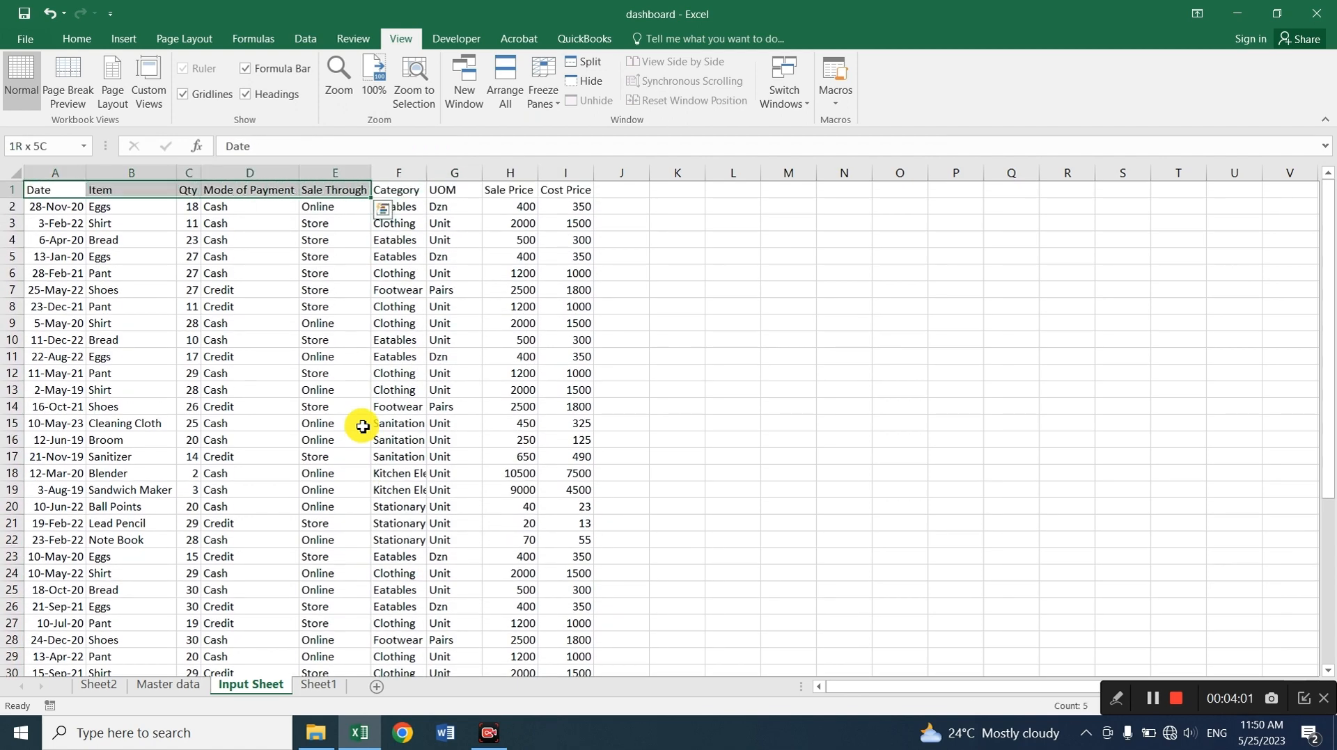
key("ctrl+shift+Down")
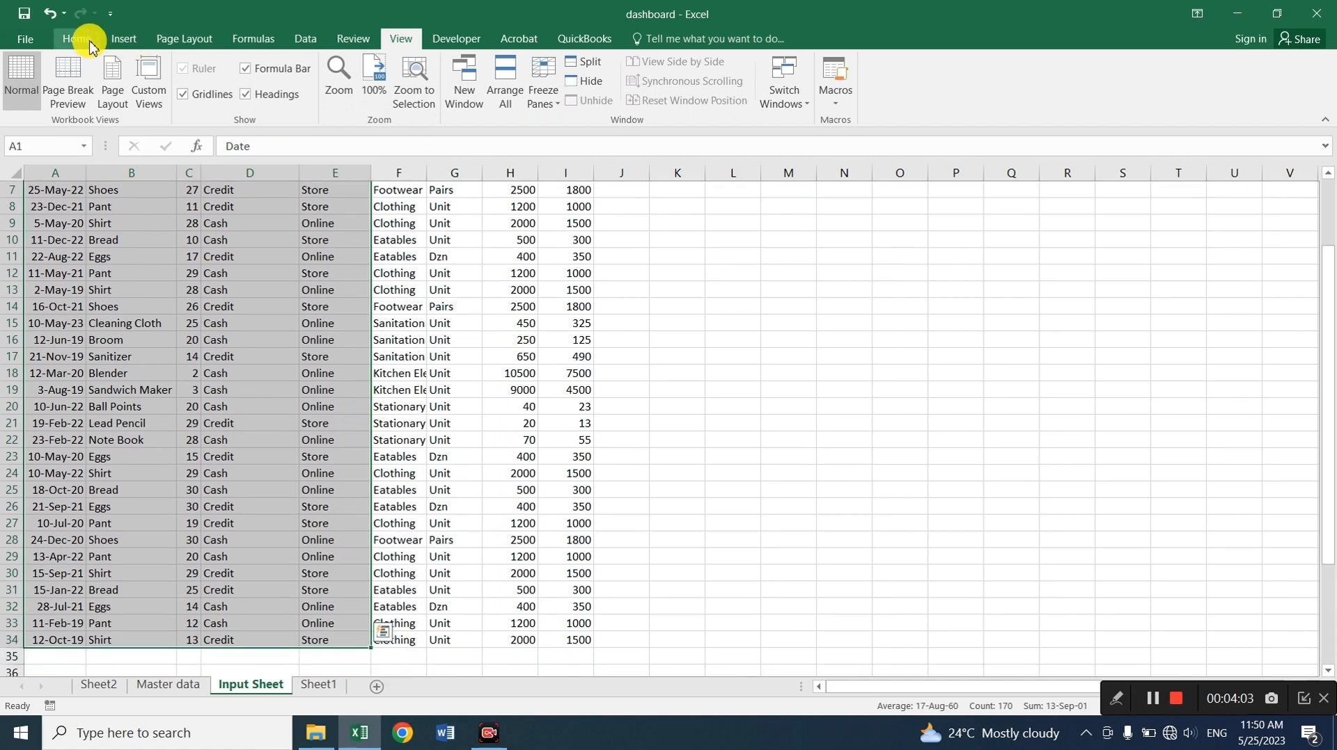
left_click(76, 39)
left_click(241, 95)
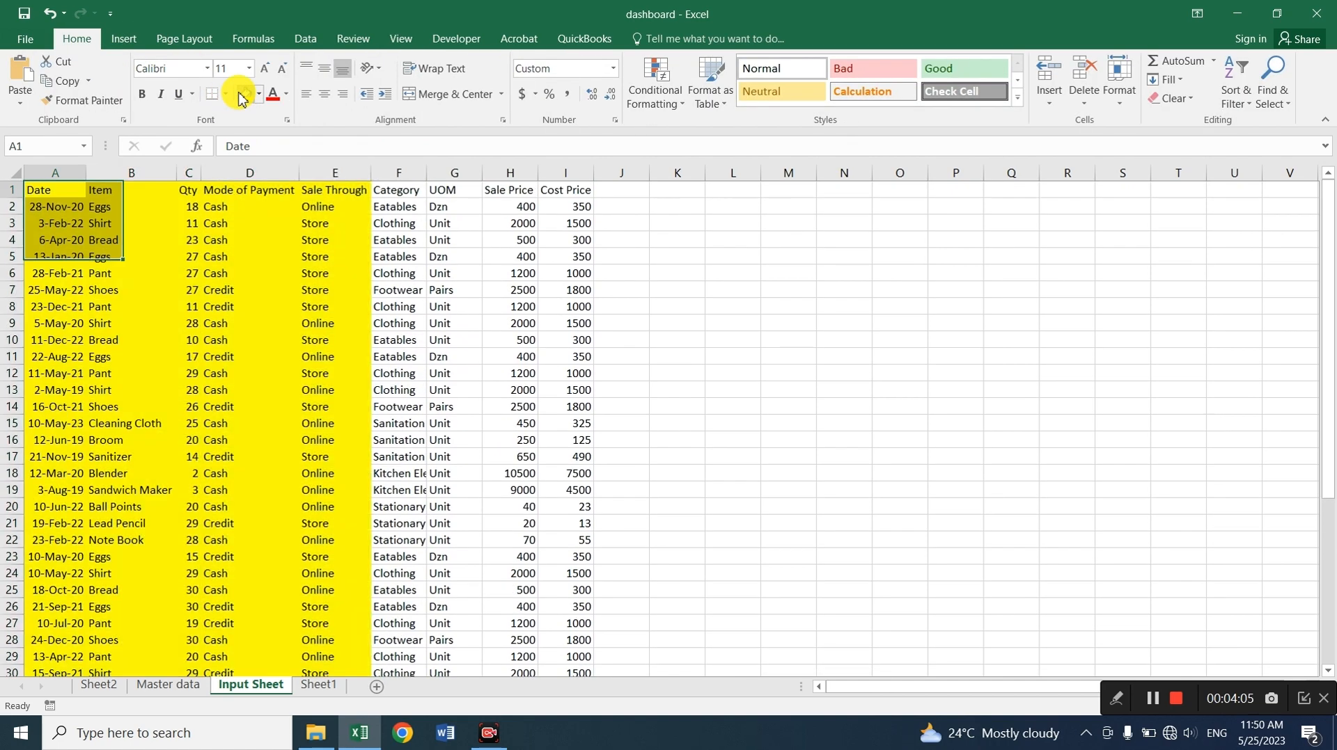
Shade the calculated columns F1:O34, starting at Category, with a light blue fill
key("Right")
key("Right")
key("Right")
key("Right")
key("Right")
key("shift+Right")
key("shift+Right")
key("shift+Right")
key("shift+Right")
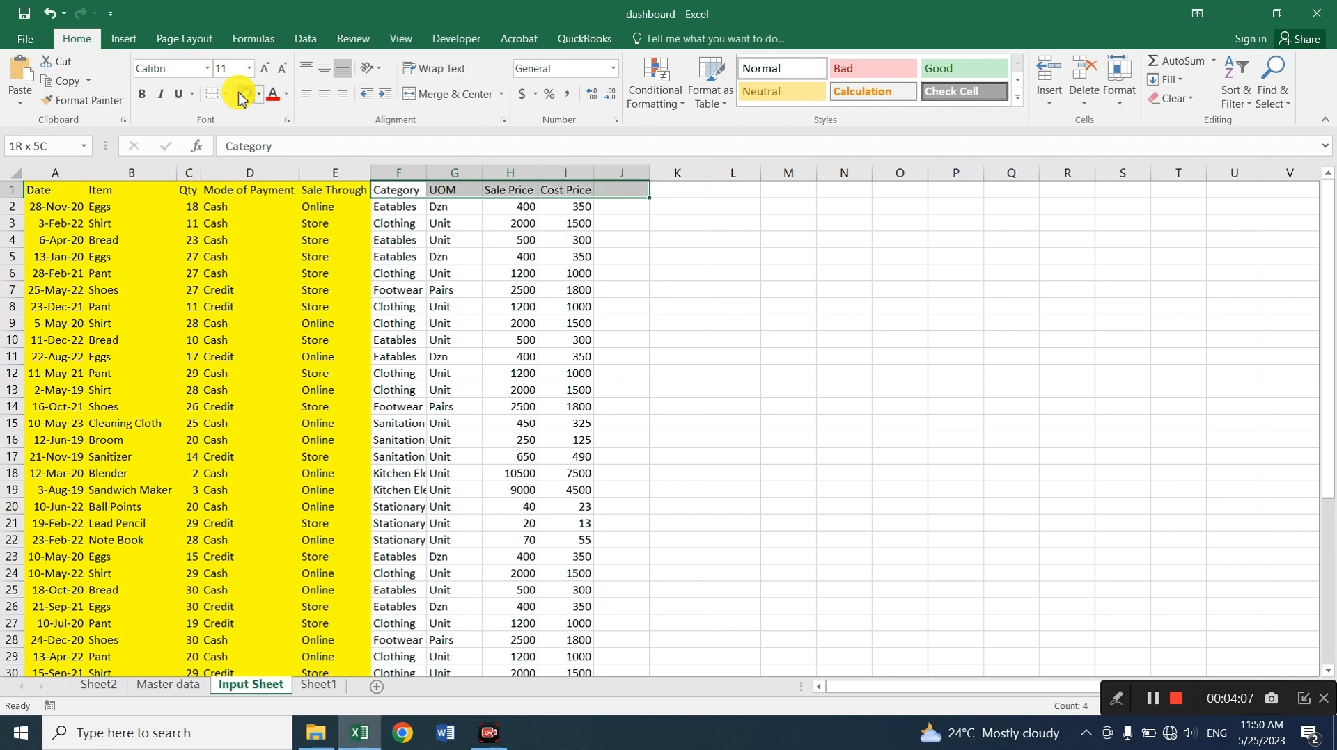
key("shift+Right")
key("shift+Right")
key("shift+Right")
key("shift+Right")
key("shift+Right")
key("ctrl+shift+Down")
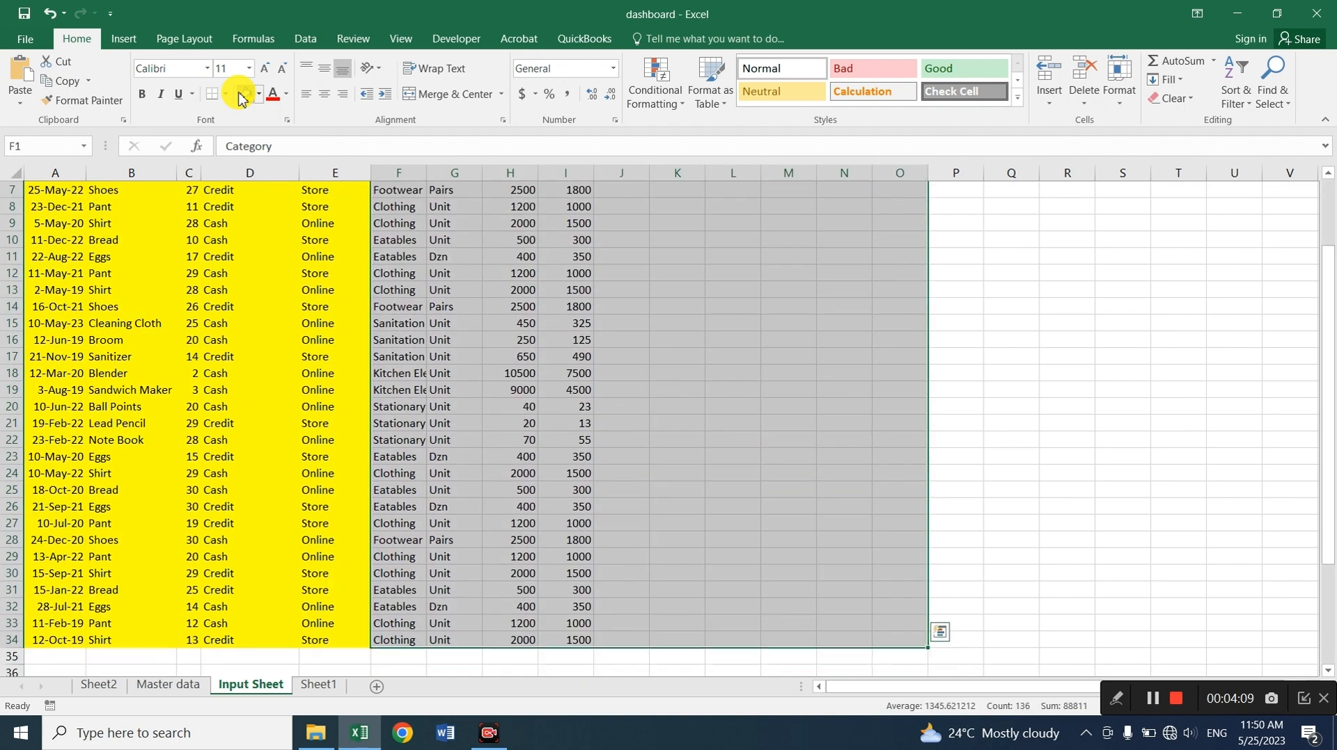
left_click(258, 94)
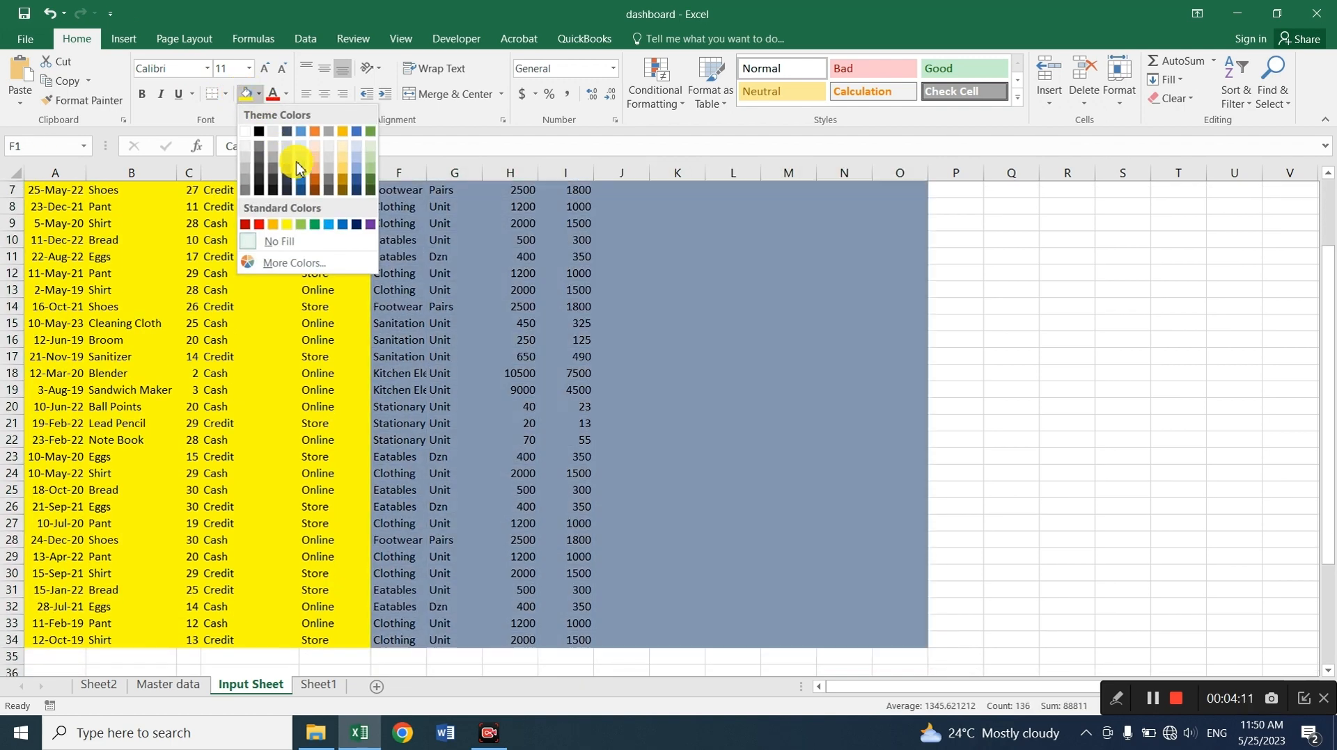
left_click(307, 156)
scroll(441, 289, "up", 2)
left_click(449, 292)
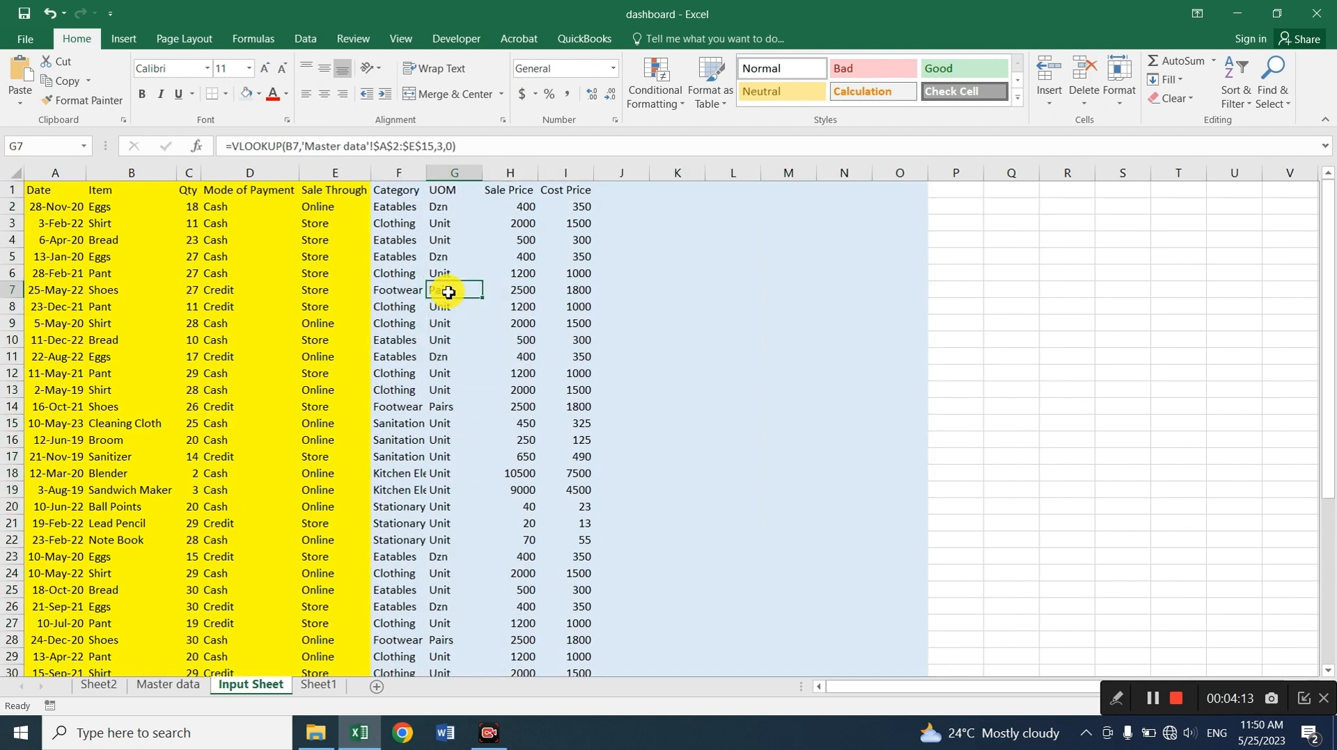
Add the heading "Sales value" in J1, next to the Cost Price column
key("ctrl+Up")
key("Right")
key("Right")
key("Right")
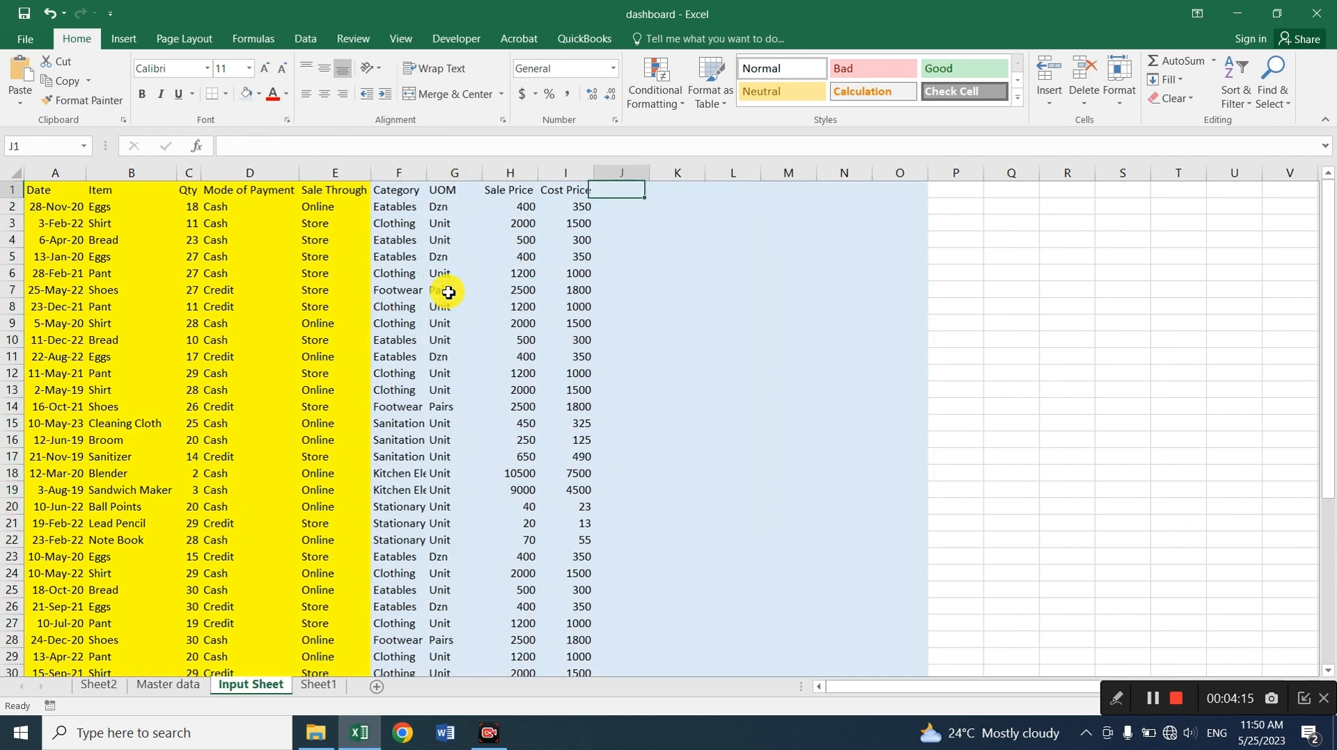
type("Sal")
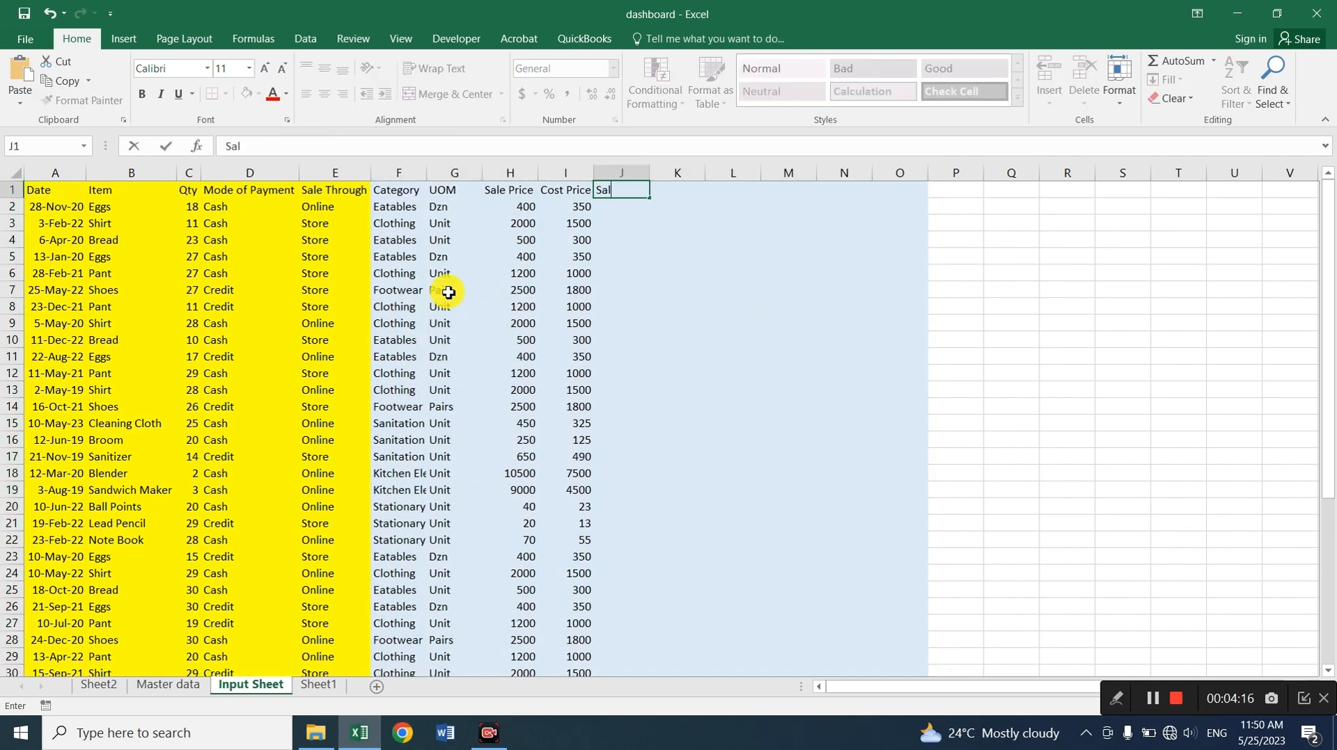
type("es value")
key("Return")
Enter a formula in J2 that multiplies the quantity in C2 by the sale price in H2
type("=")
key("Left")
key("Left")
key("Left")
key("Left")
key("Left")
key("Left")
key("Left")
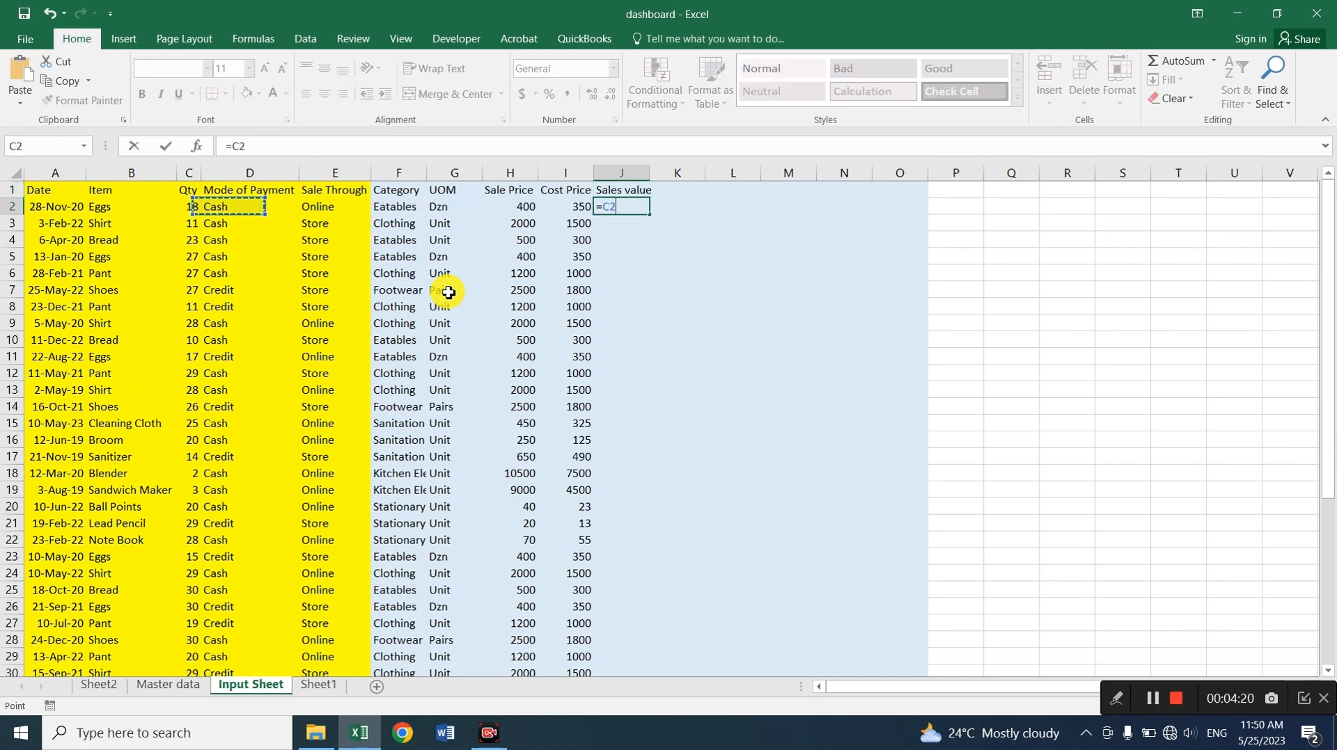
type("*")
key("Left")
key("Return")
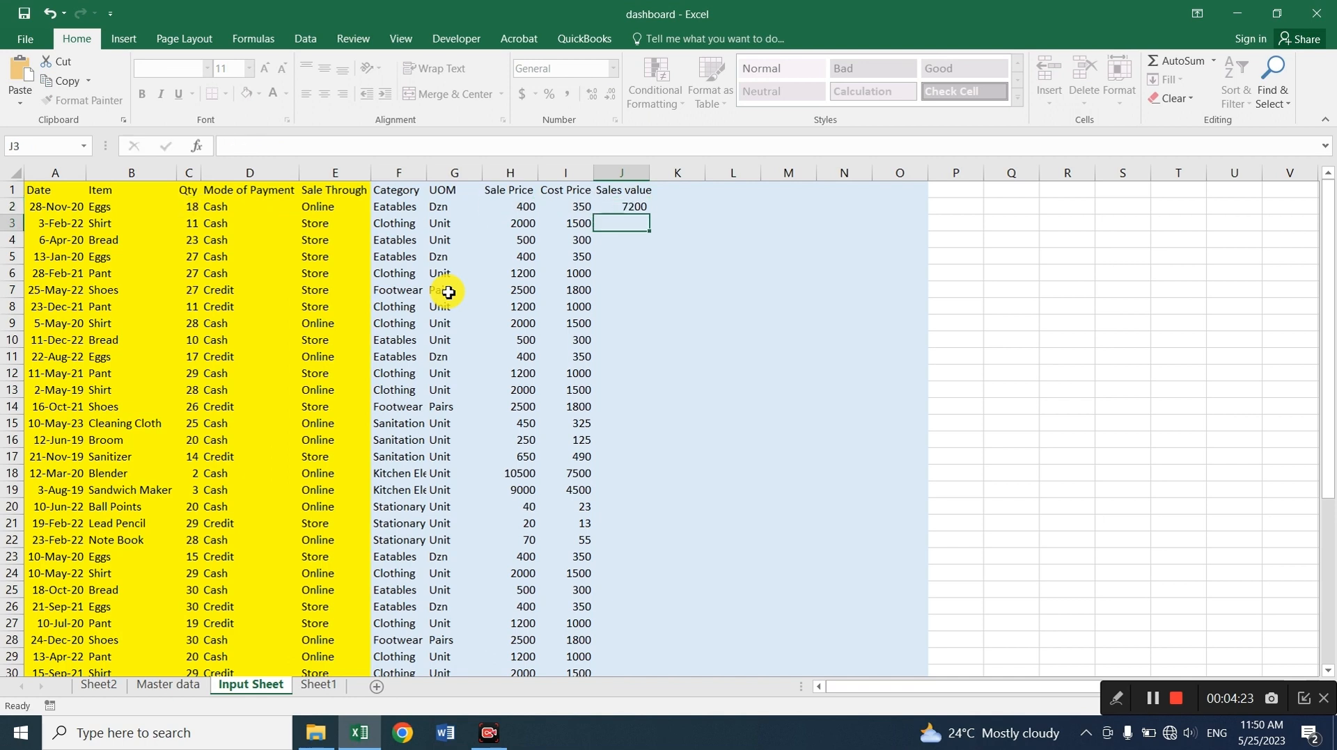
Add the heading "Cost value" in K1
key("Right")
key("Up")
key("Up")
type("Cost")
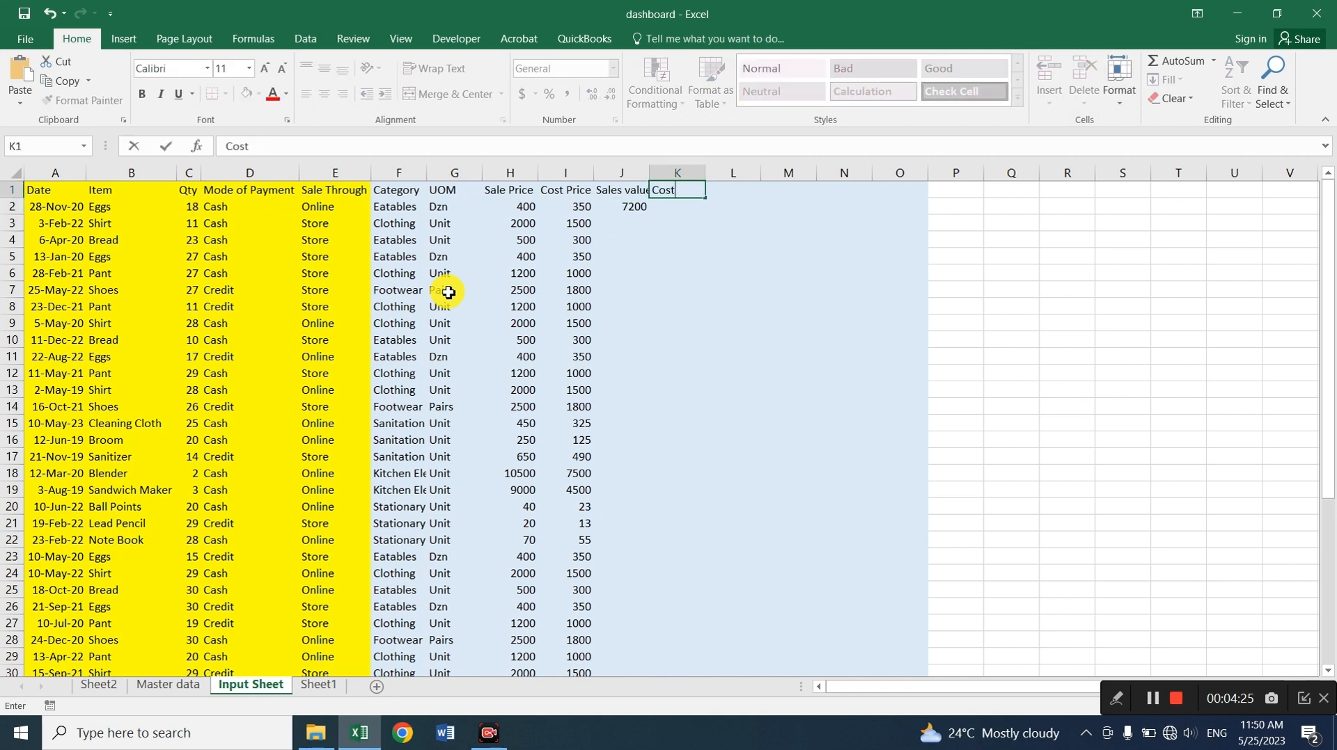
type(" value")
key("Return")
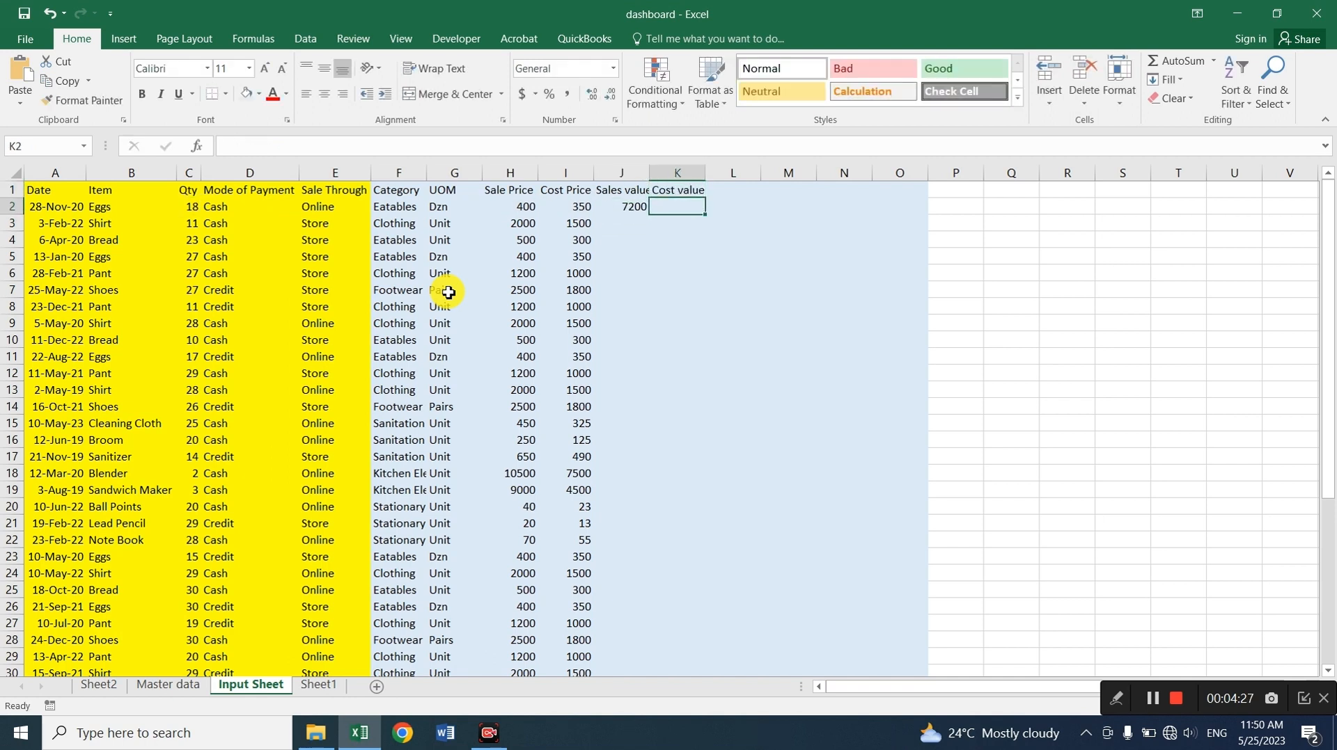
Enter the formula =C2*J2 in K2 under the Cost value heading
type("=")
key("Left")
key("Left")
key("Left")
key("Left")
key("Left")
key("Left")
key("Left")
key("Left")
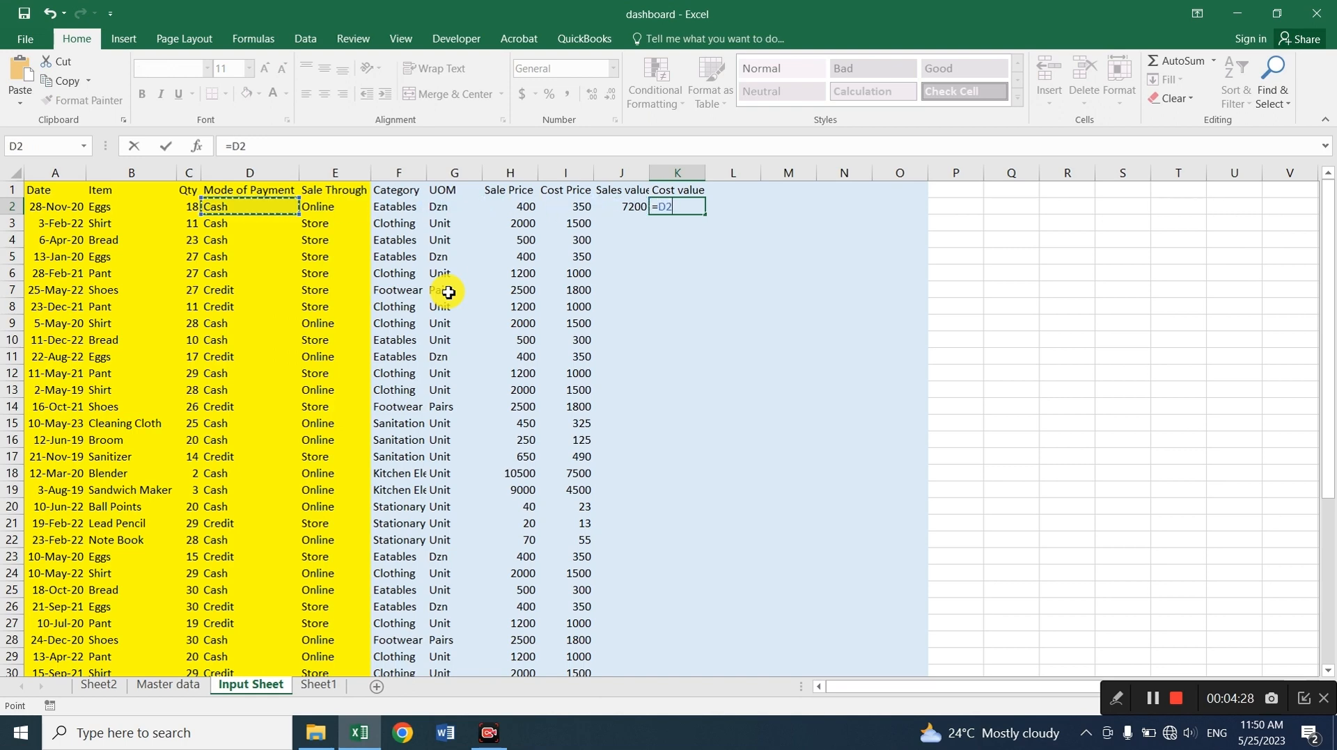
type("*")
key("Left")
key("Tab")
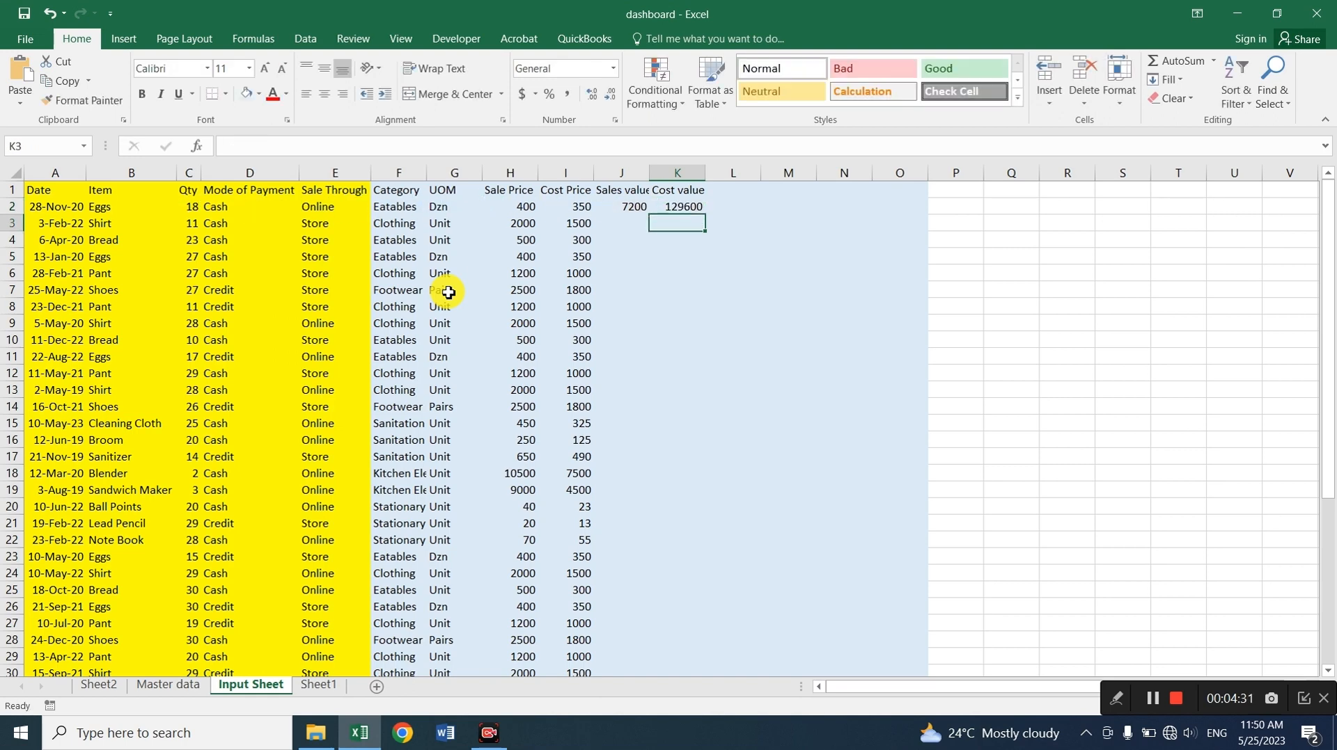
Correct the formula in K2 so it multiplies C2 by the cost price in I2
key("Left")
key("F2")
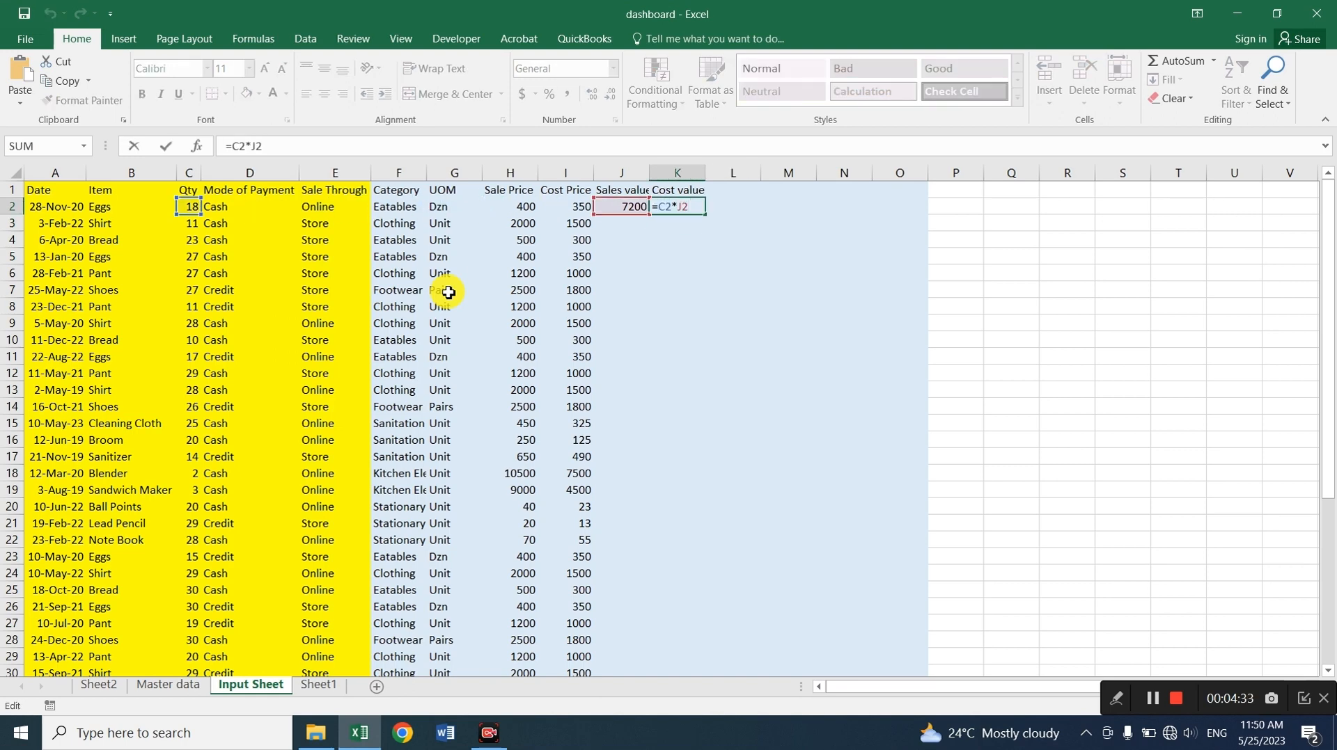
key("BackSpace")
key("BackSpace")
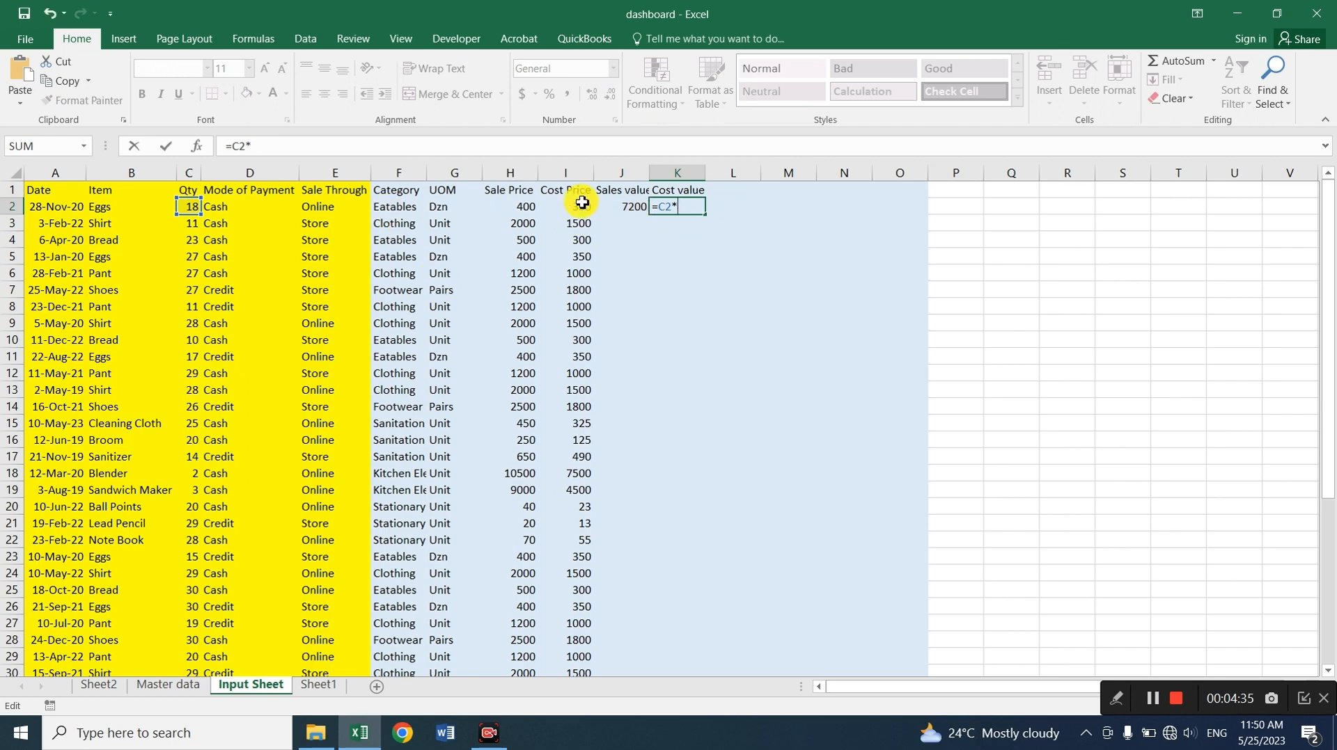
left_click(582, 203)
key("Return")
Add the heading "Profit" in L1
key("Up")
key("Right")
key("Up")
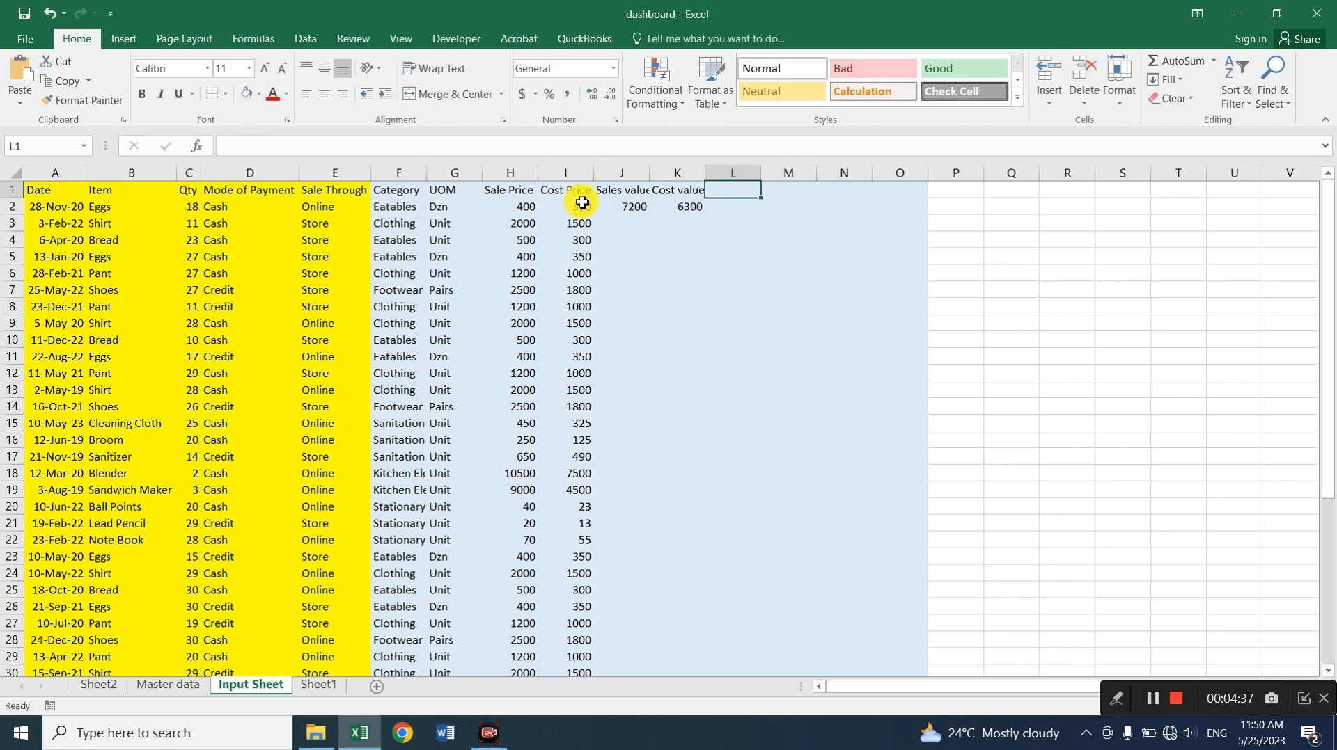
type("Profit")
key("Return")
Enter the formula =J2-K2 in L2 to calculate the profit
type("=")
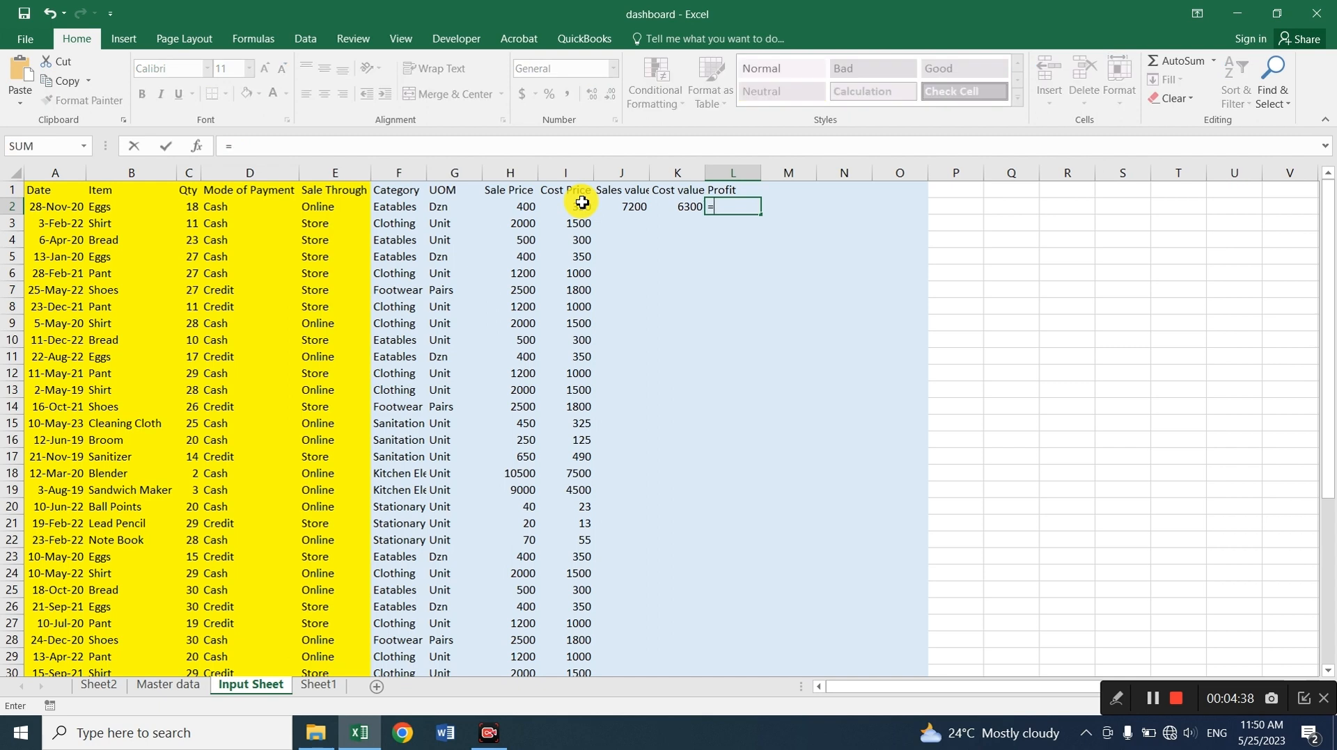
key("Left")
key("Left")
type("-")
key("Left")
key("Return")
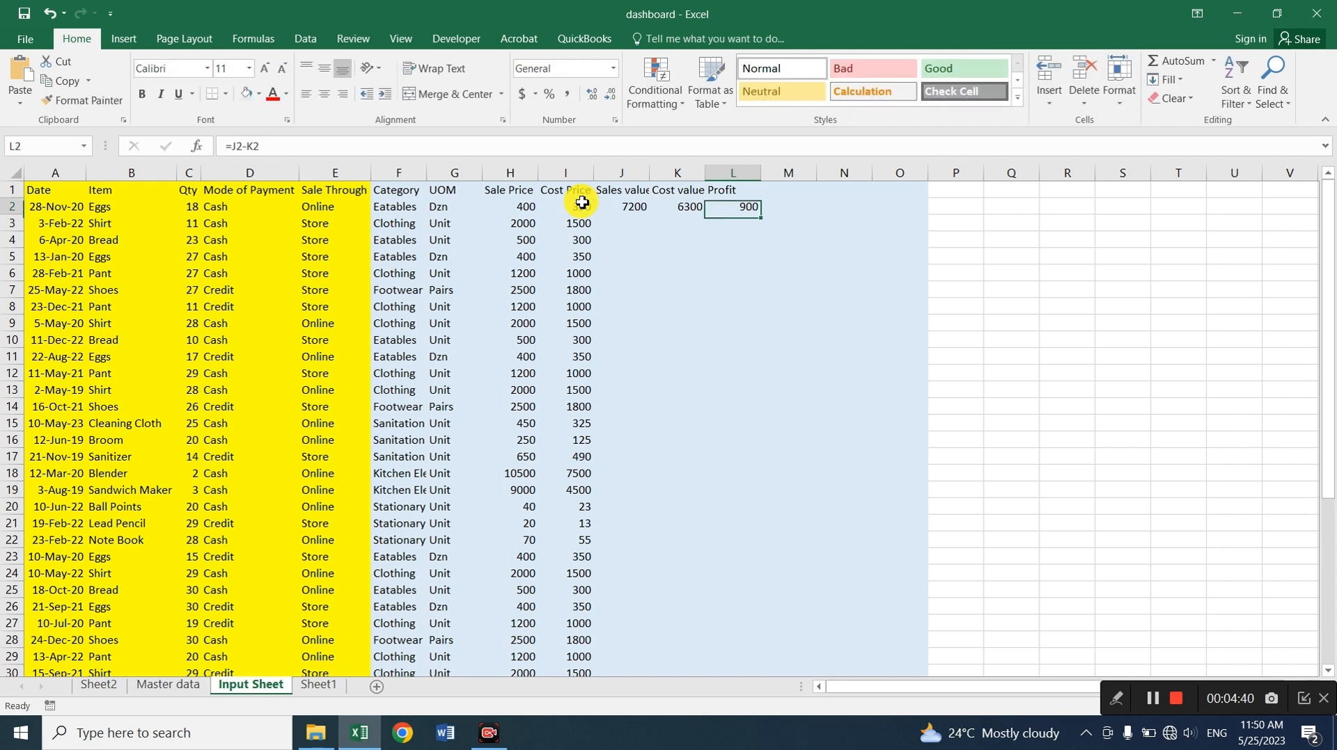
Add the heading "Profit %" in M1
key("Up")
key("Right")
type("Pro")
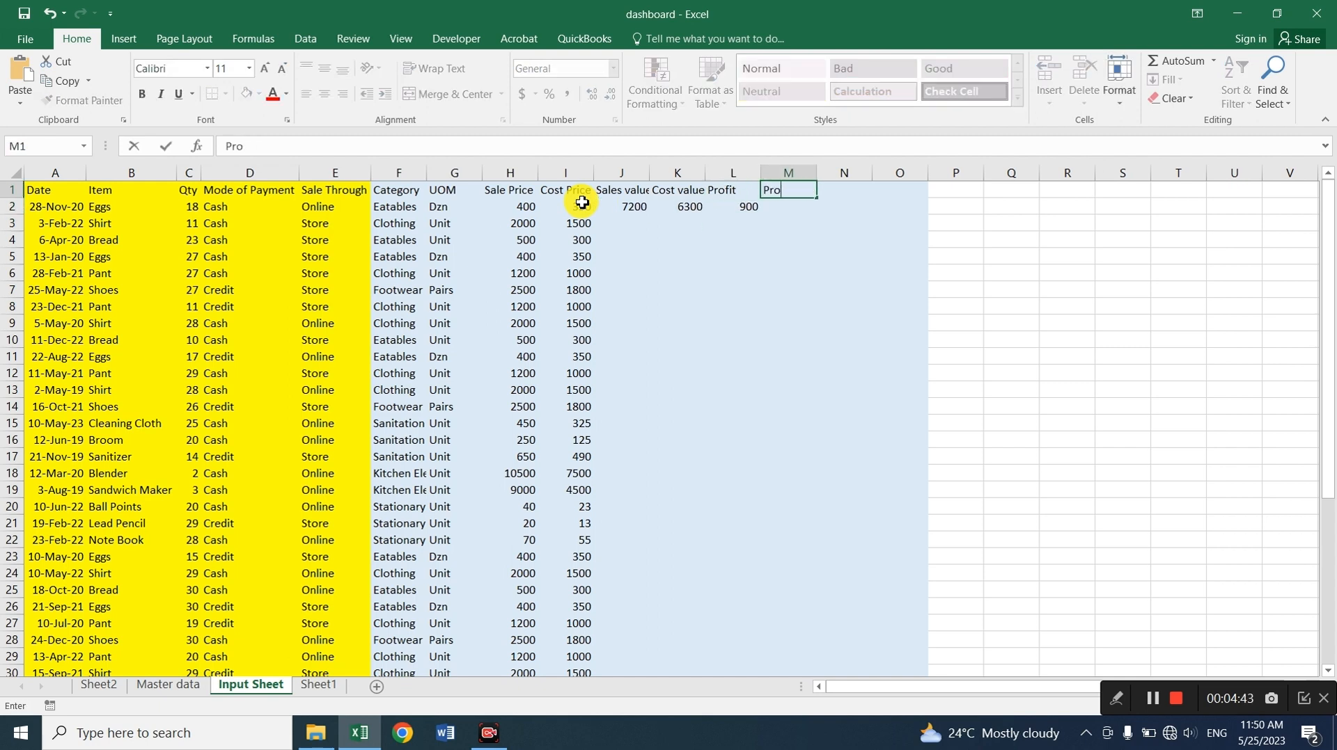
type("fit %")
key("Return")
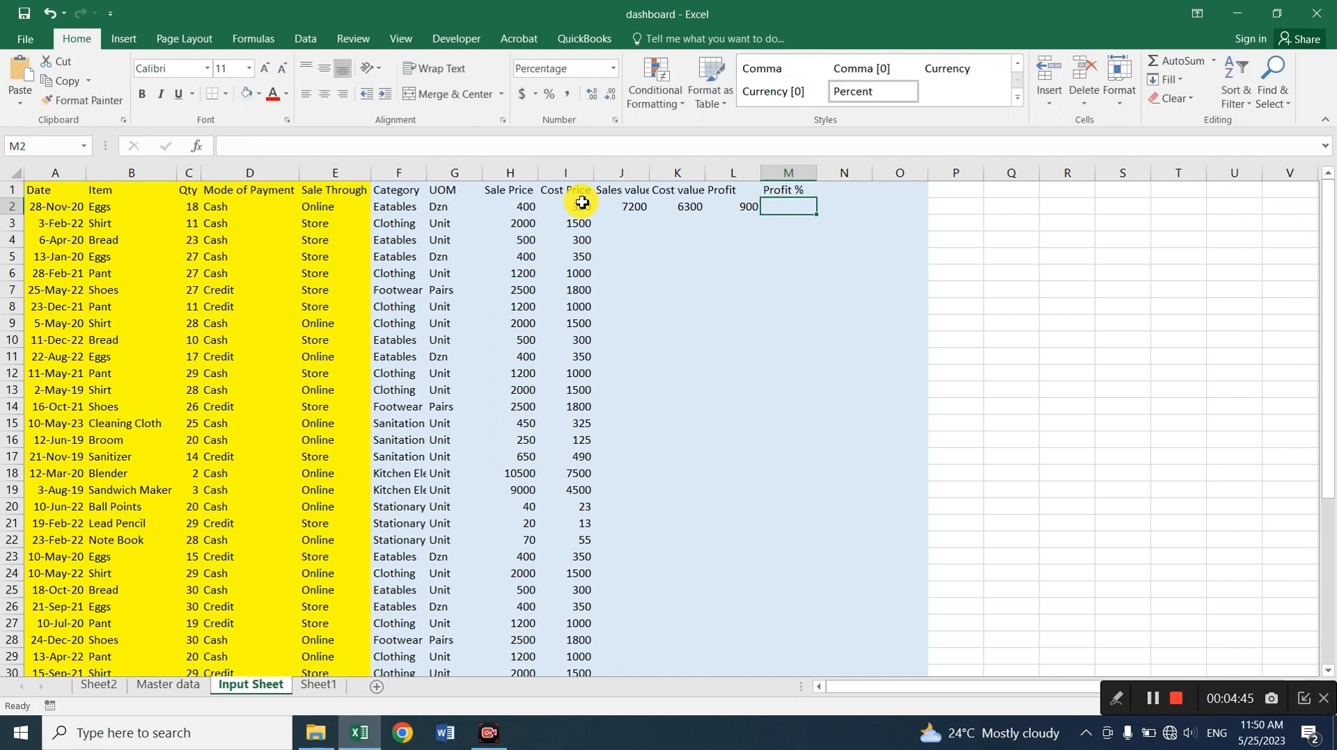
Enter a formula in M2 that divides the profit in L2 by the sales value in J2
type("=")
key("Left")
type("/")
key("Left")
key("Left")
key("Left")
key("Return")
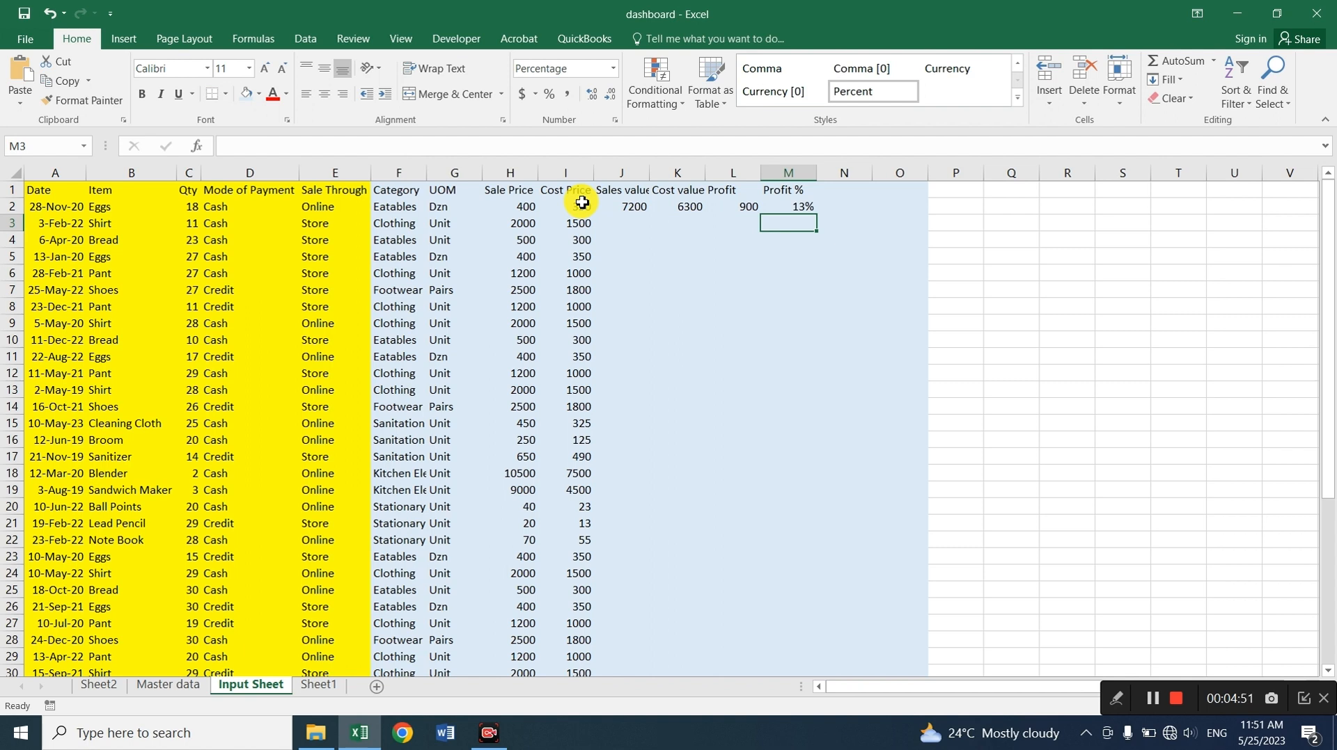
Add the headings "Day", "Month" and "Year" in N1:P1
key("Up")
key("Right")
key("Up")
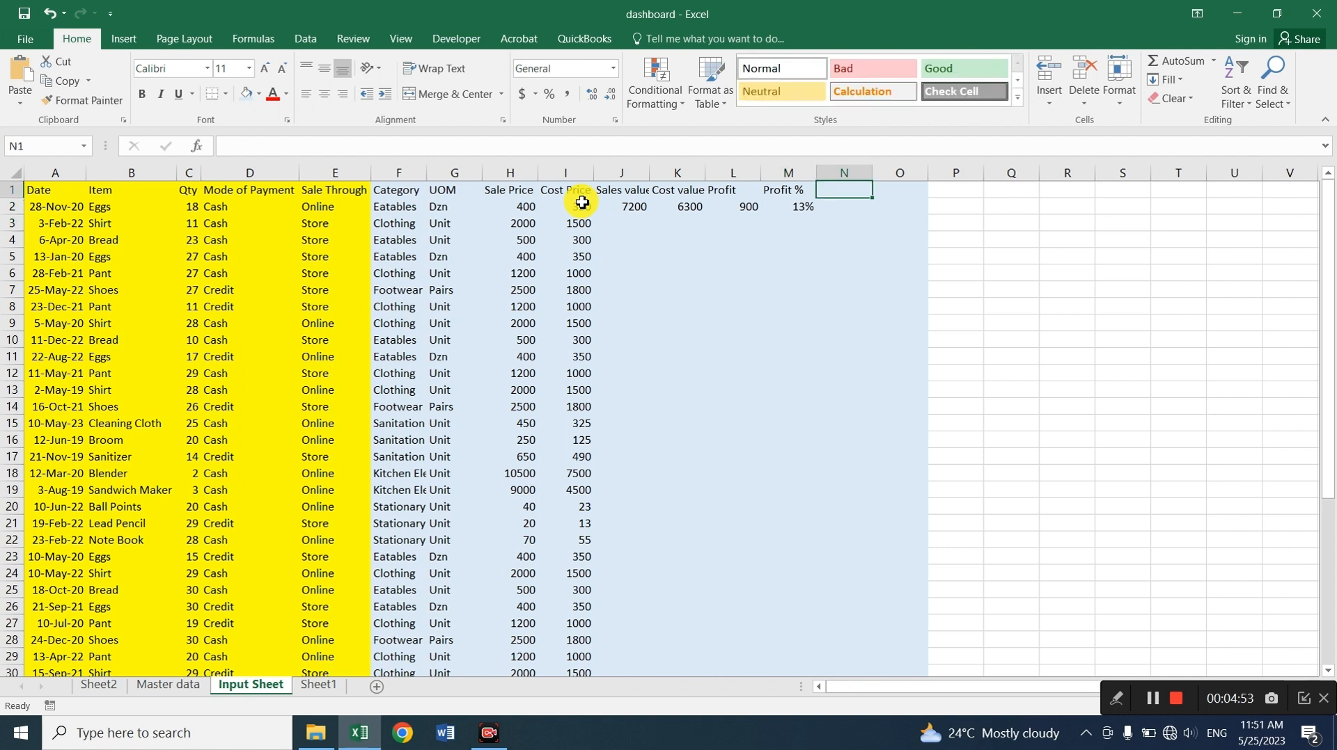
type("Day")
key("Tab")
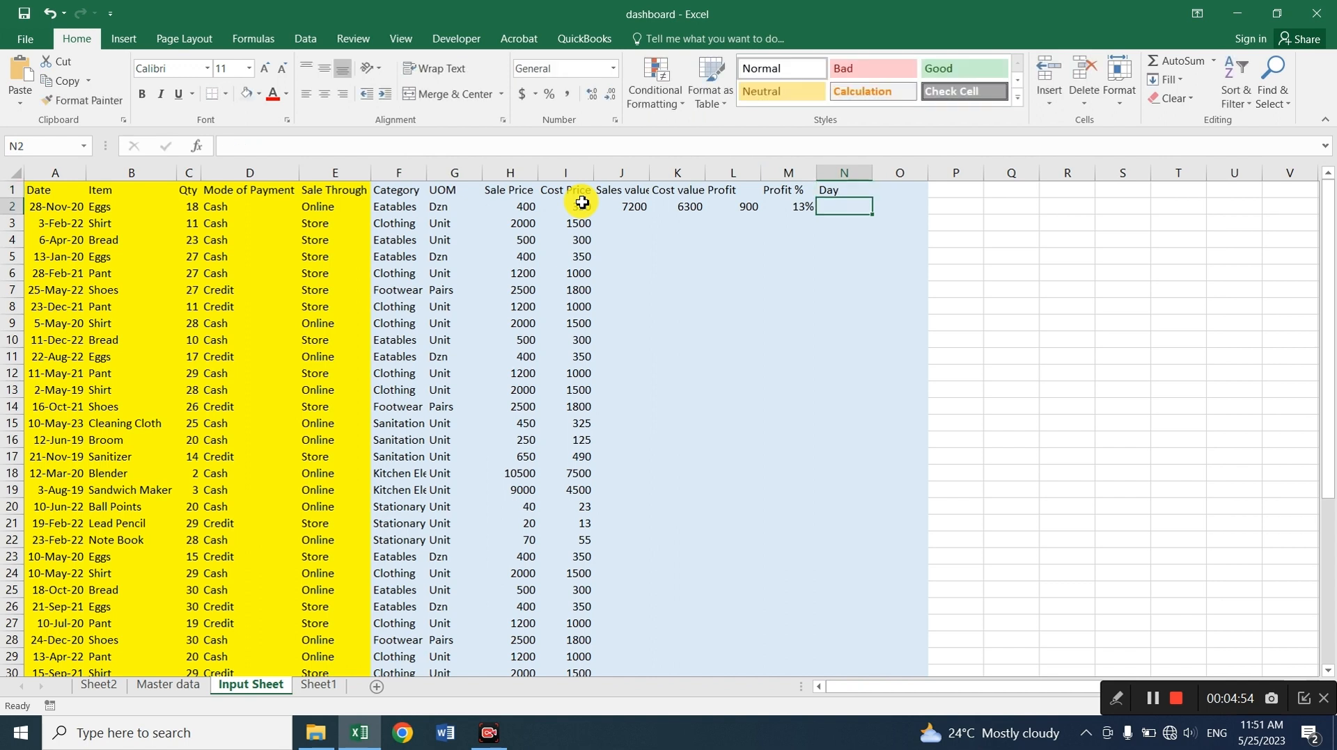
type("Month")
key("Tab")
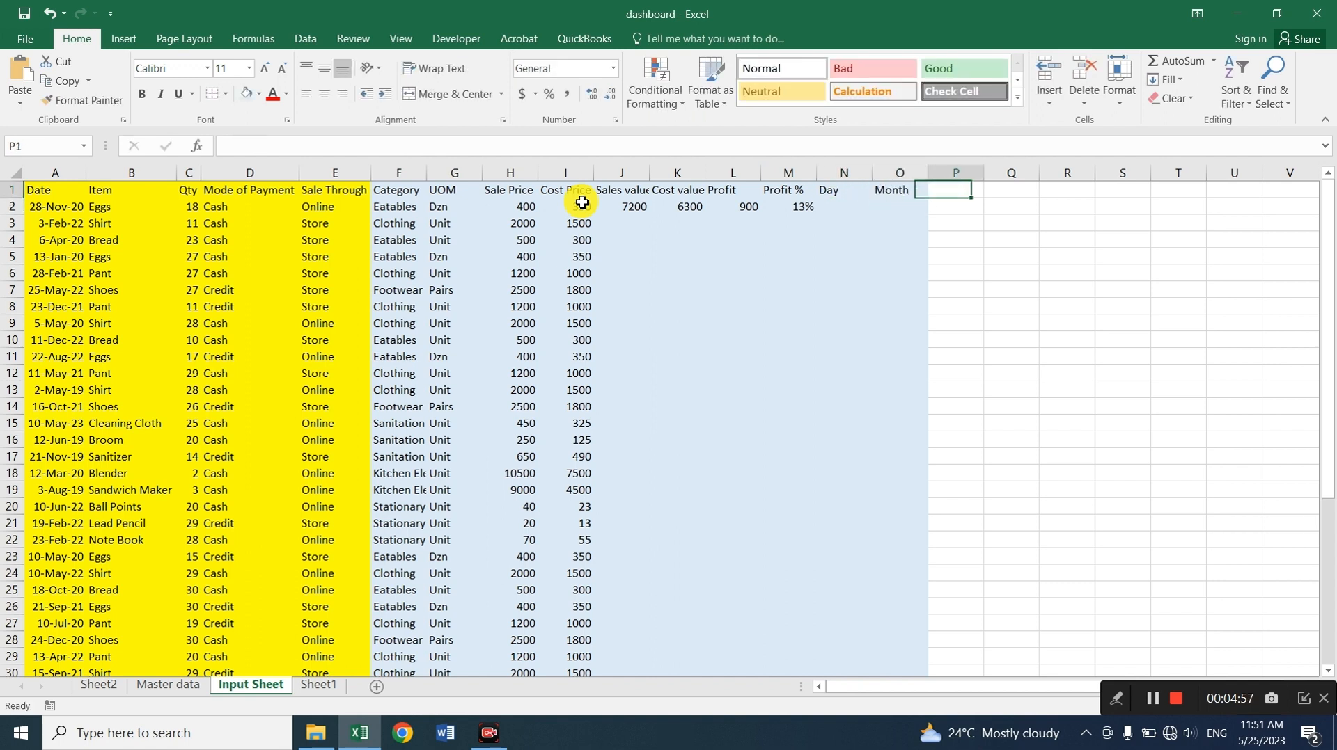
type("Year")
key("Return")
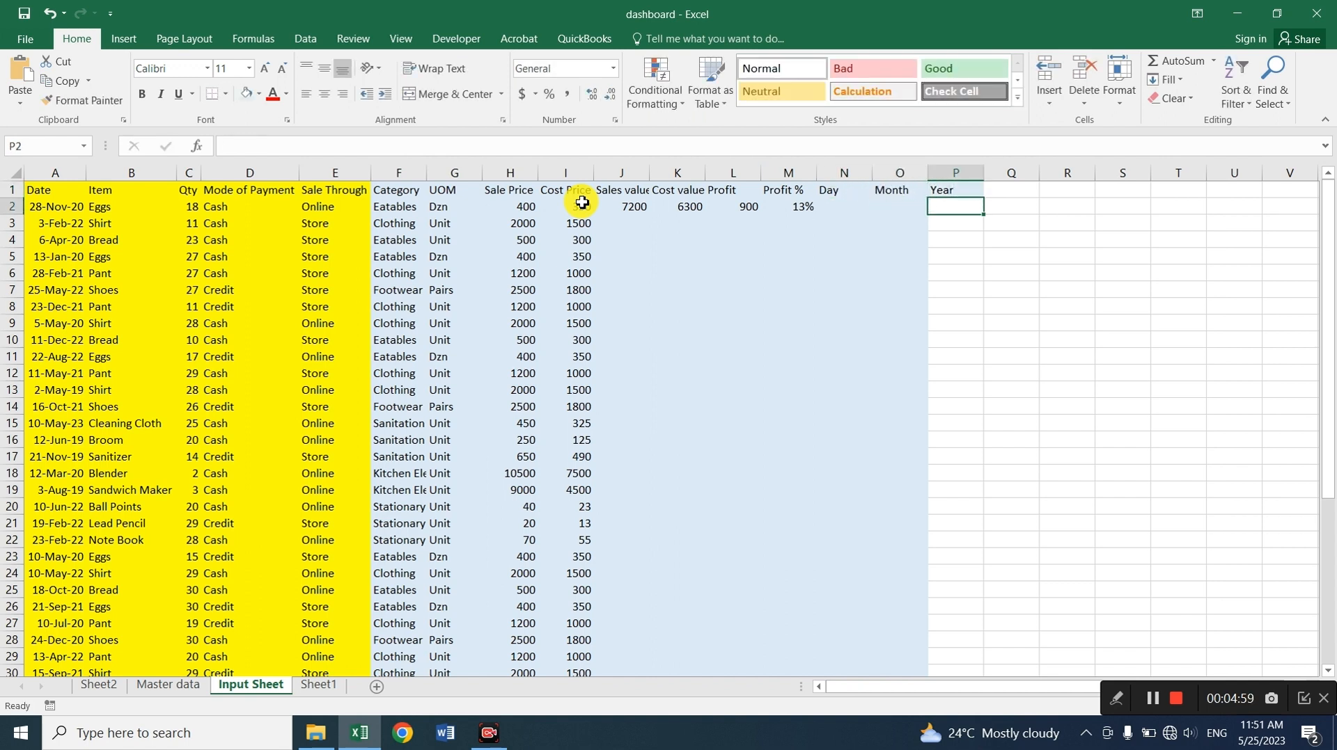
Enter a DAY formula in N2 that extracts the day from the date in A2
key("Left")
key("Left")
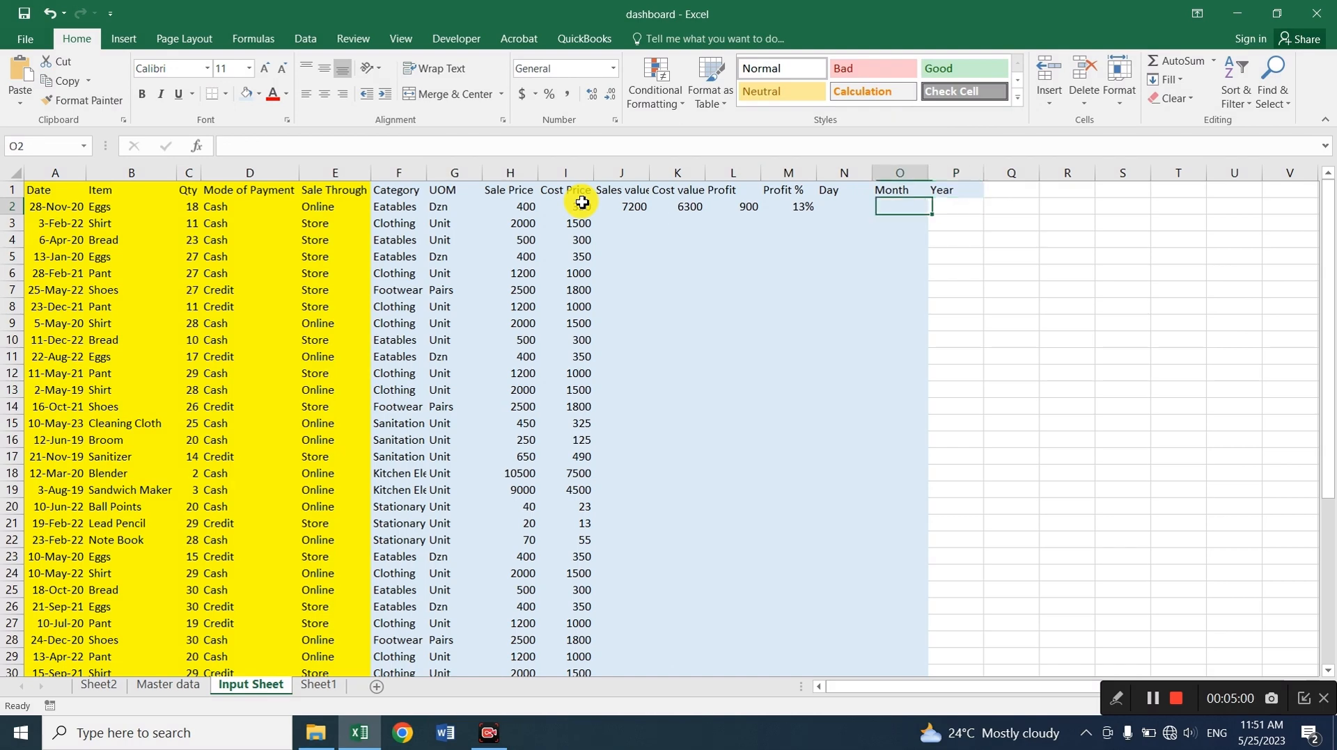
type("ay(")
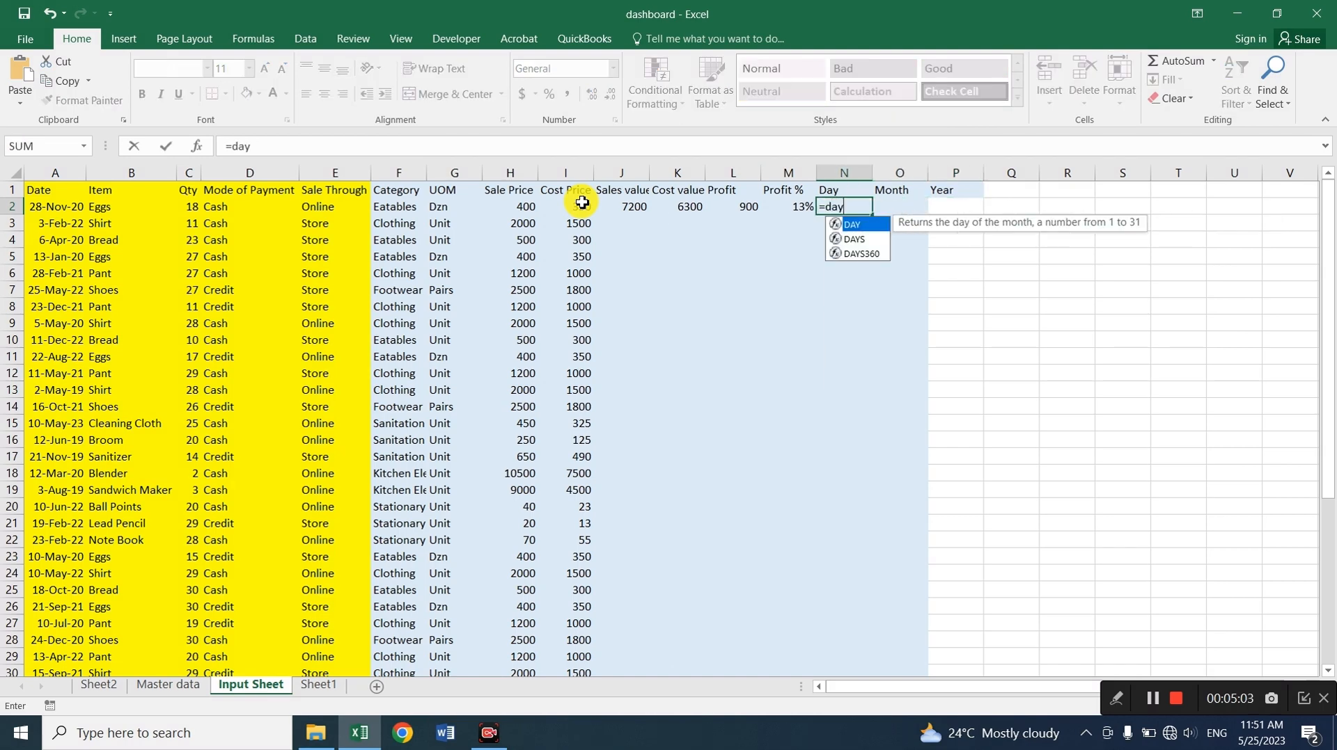
key("Left")
key("Left")
key("Left")
key("Left")
key("Left")
key("Left")
key("Left")
key("Left")
key("Left")
key("Left")
key("Left")
key("Left")
key("Left")
key("Tab")
Enter a YEAR formula in P2 that extracts the year from the date in A2
key("Tab")
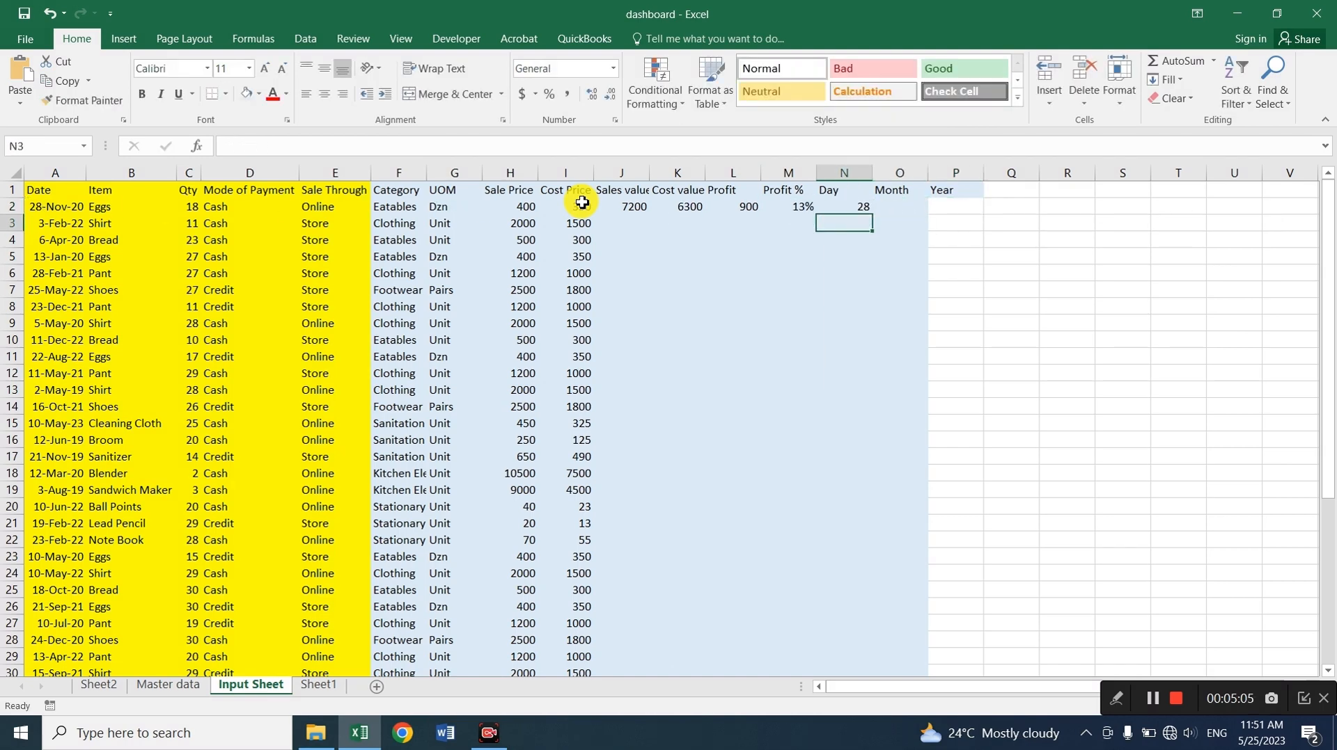
type("=ye")
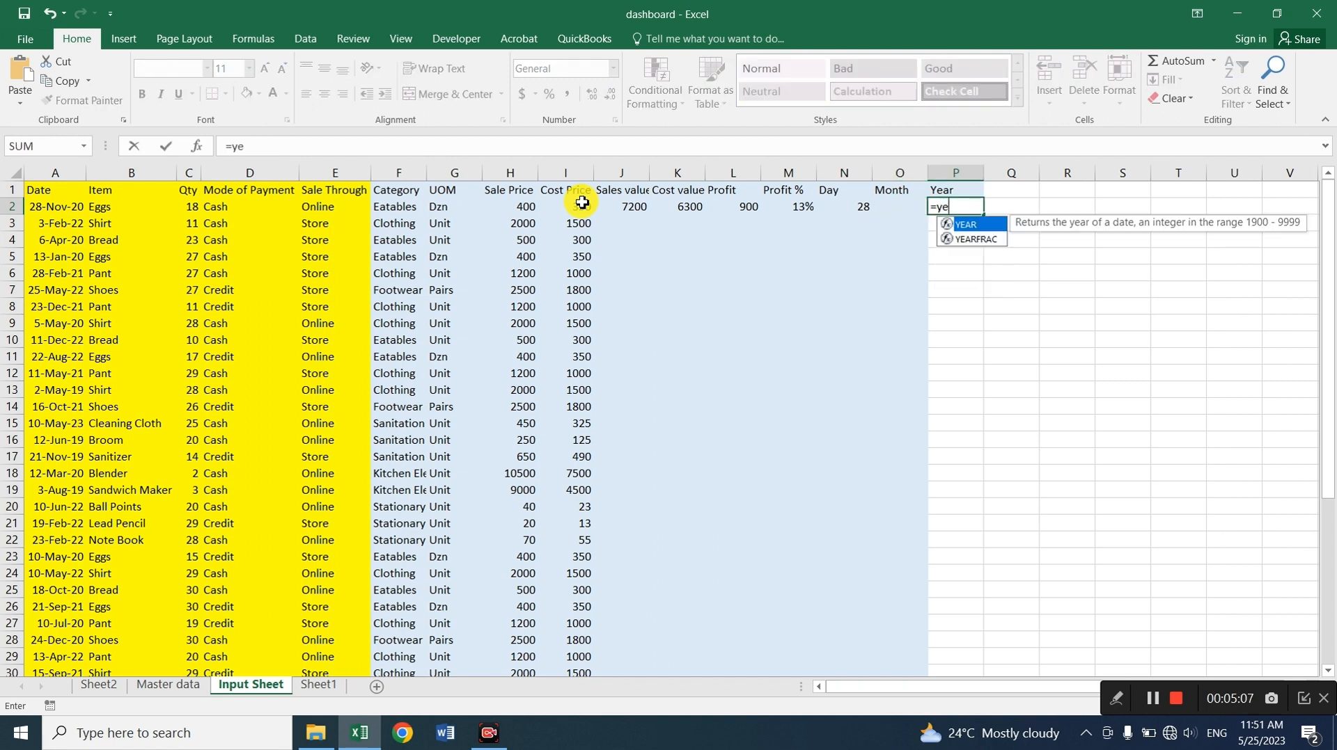
type("ar(")
key("BackSpace")
type("(")
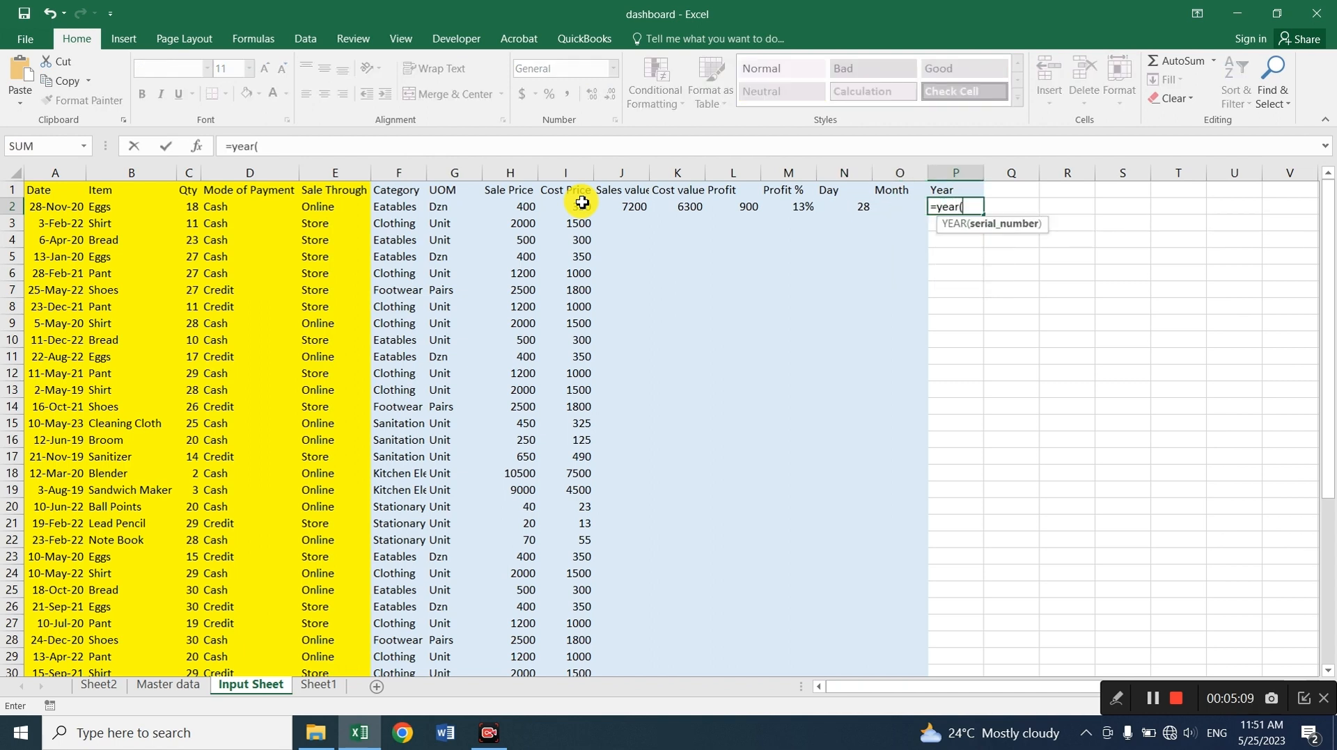
key("Left")
key("Left")
key("Left")
key("Left")
key("Left")
key("Left")
key("Left")
key("Left")
key("Left")
key("Left")
key("Left")
key("Left")
key("Left")
key("Left")
key("Left")
key("Return")
Enter the formula =TEXT(A2,"") in O2 under Month, leaving the format text empty
key("Up")
key("Left")
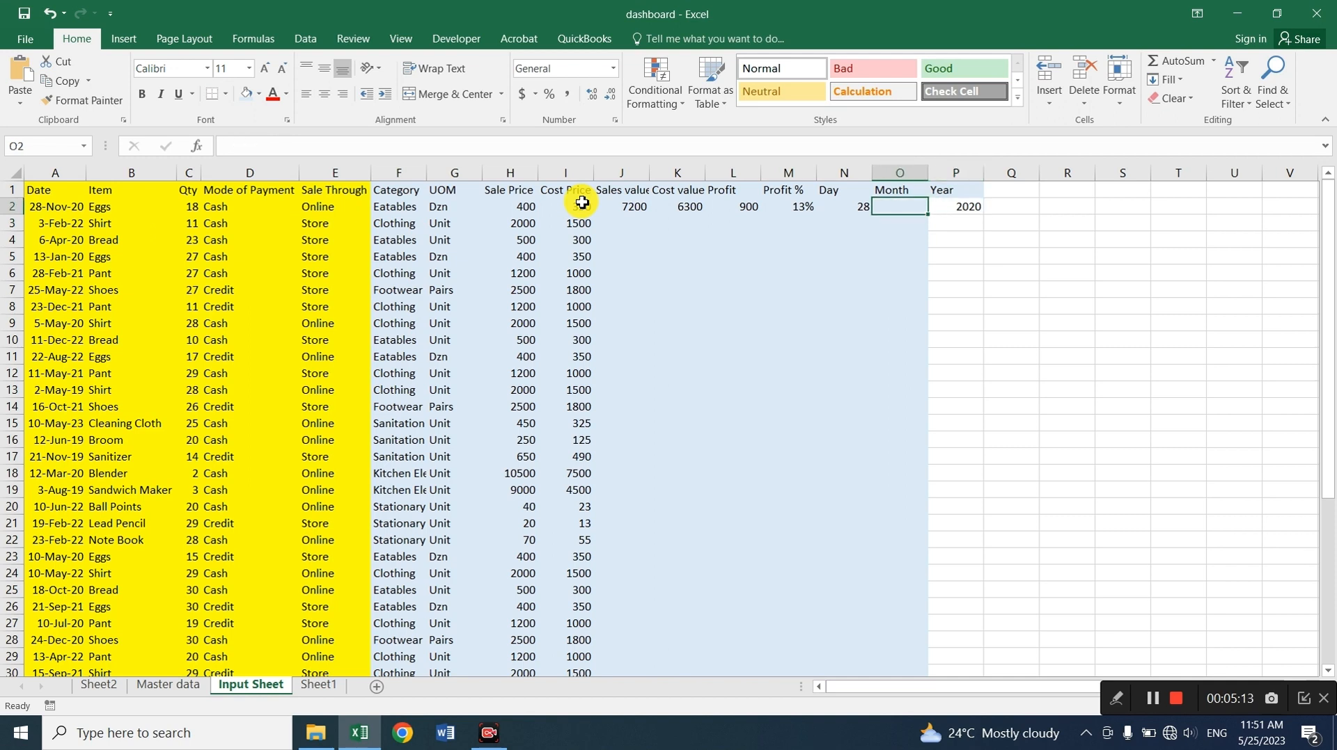
type("=text(")
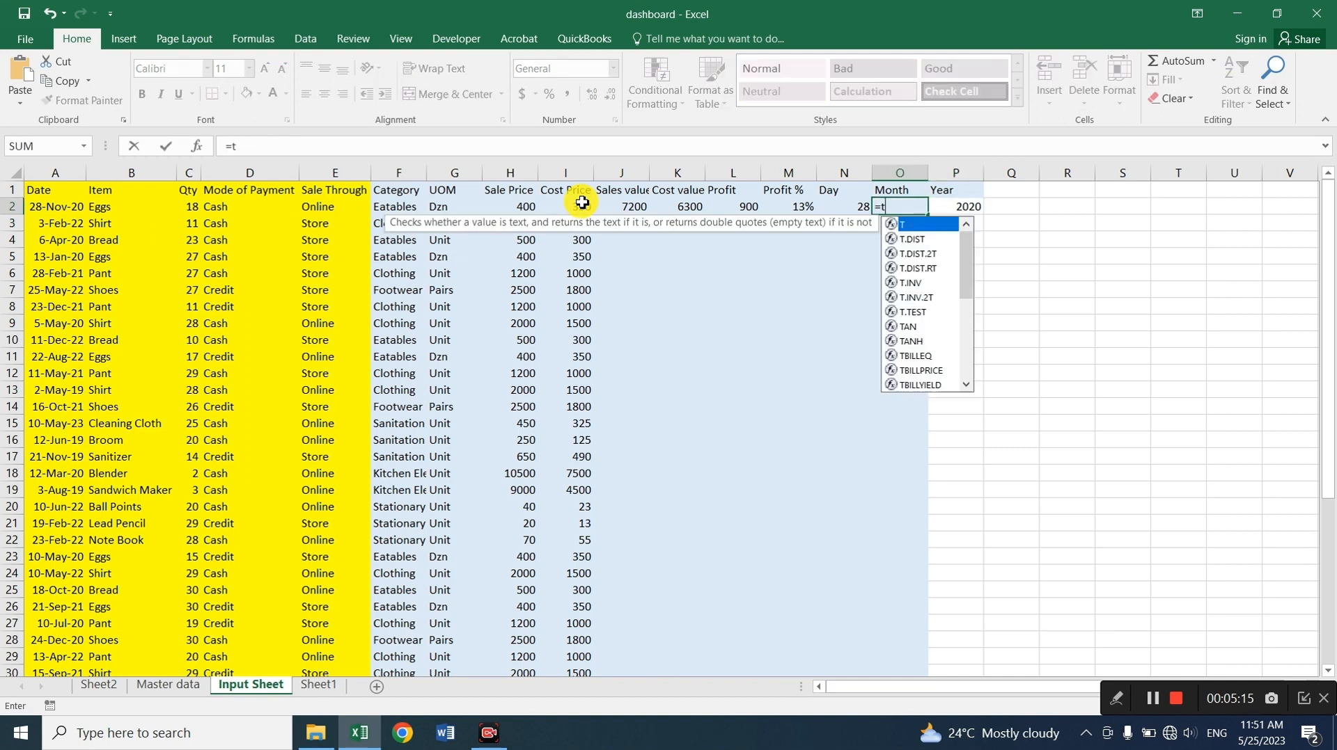
key("Left")
key("Left")
key("Left")
key("Left")
key("Left")
key("Left")
key("Left")
key("Left")
key("Left")
key("Left")
key("Left")
key("Left")
key("Left")
key("Left")
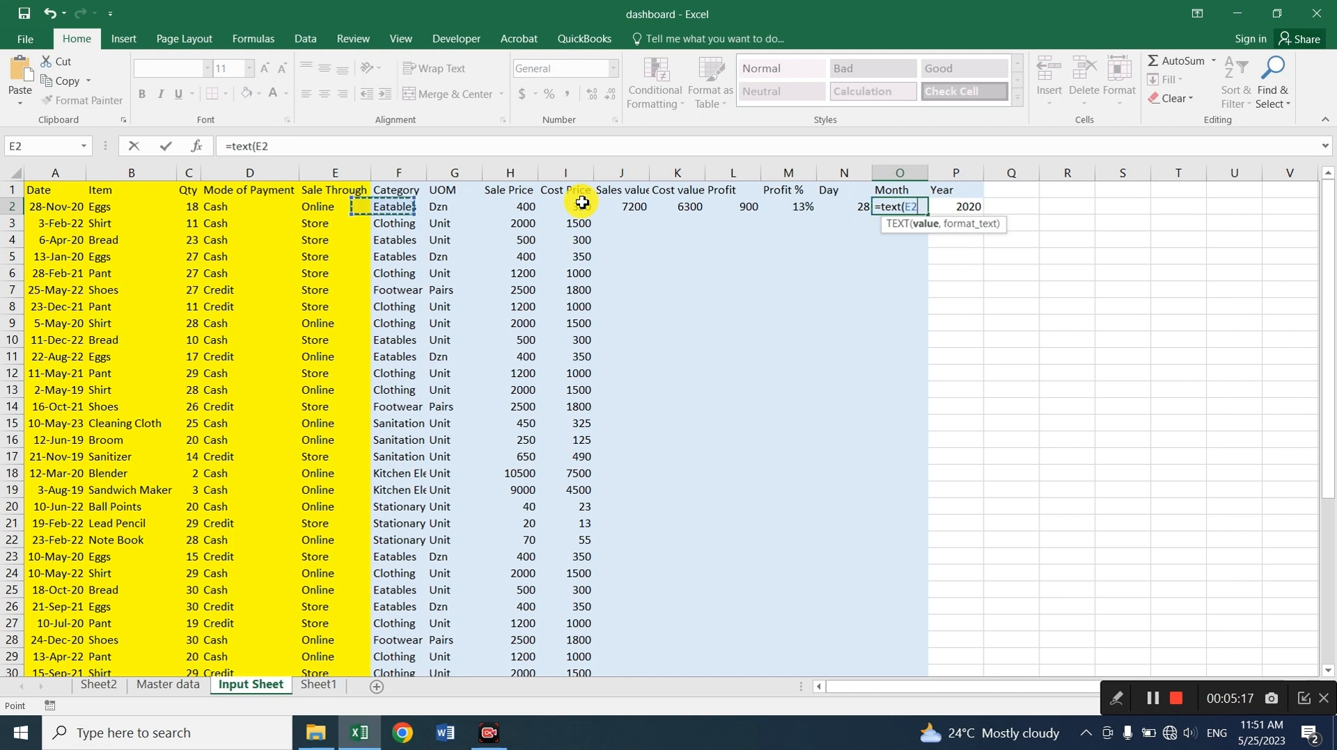
type(",\"\")")
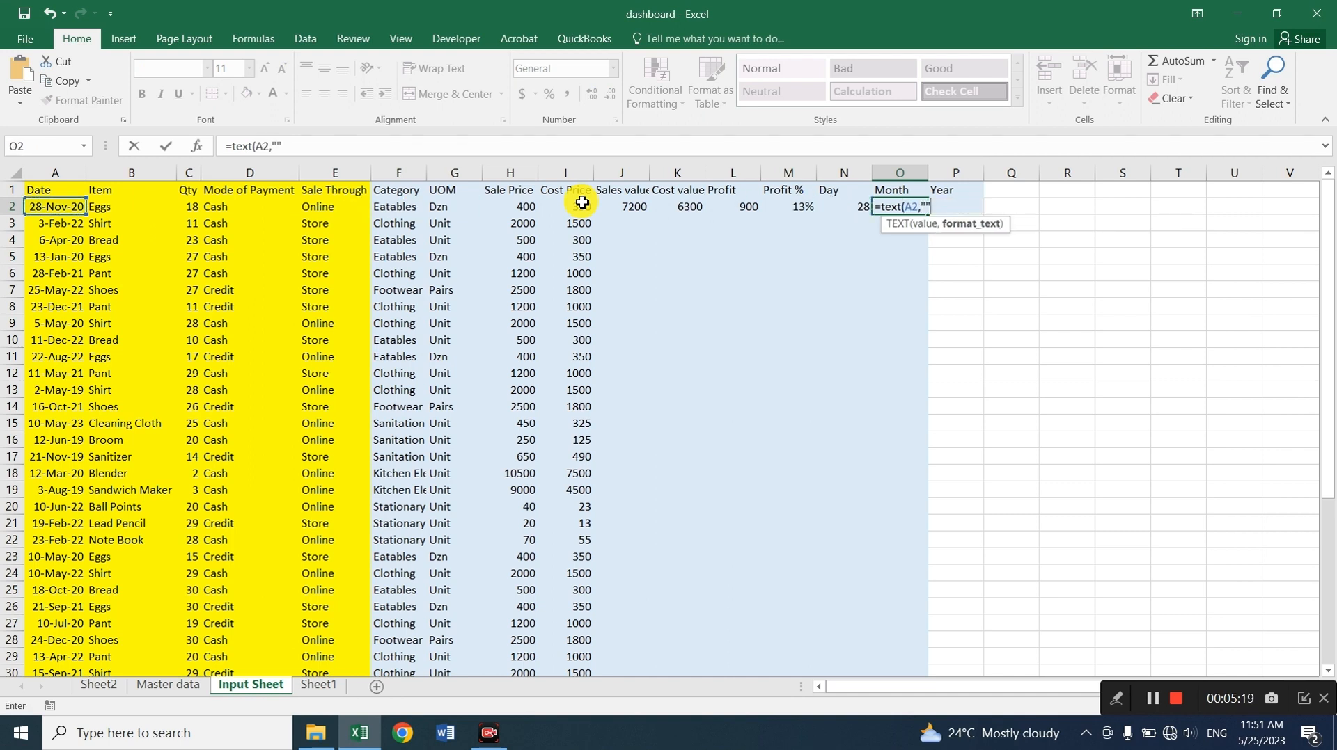
key("Left")
key("Right")
Set the format text of the TEXT formula in O2 to the full month name, "MMMM"
key("F2")
key("Left")
key("Left")
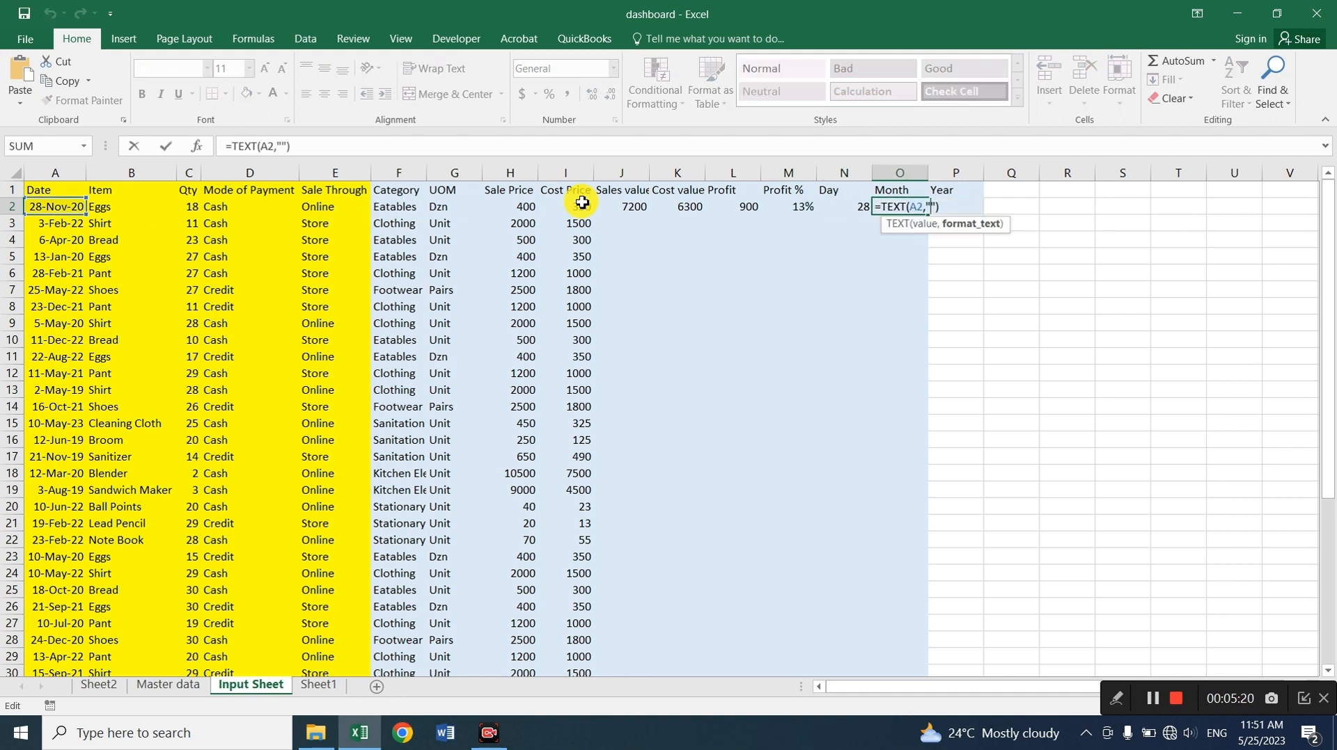
type("MM")
key("Return")
Fill the formulas in J2:P2, from Sales value to Year, down to row 34
key("Left")
key("Left")
key("Left")
key("Left")
key("Left")
key("Left")
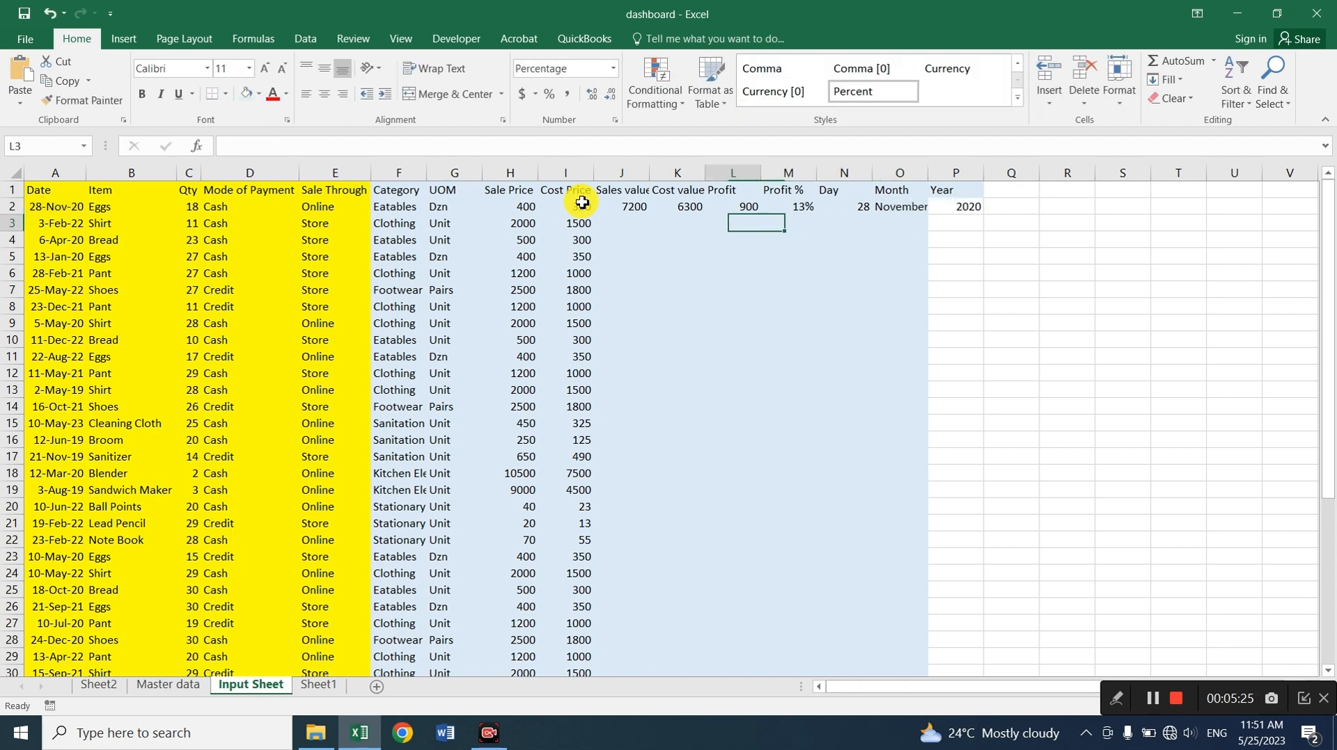
key("ctrl+Down")
key("shift+Right")
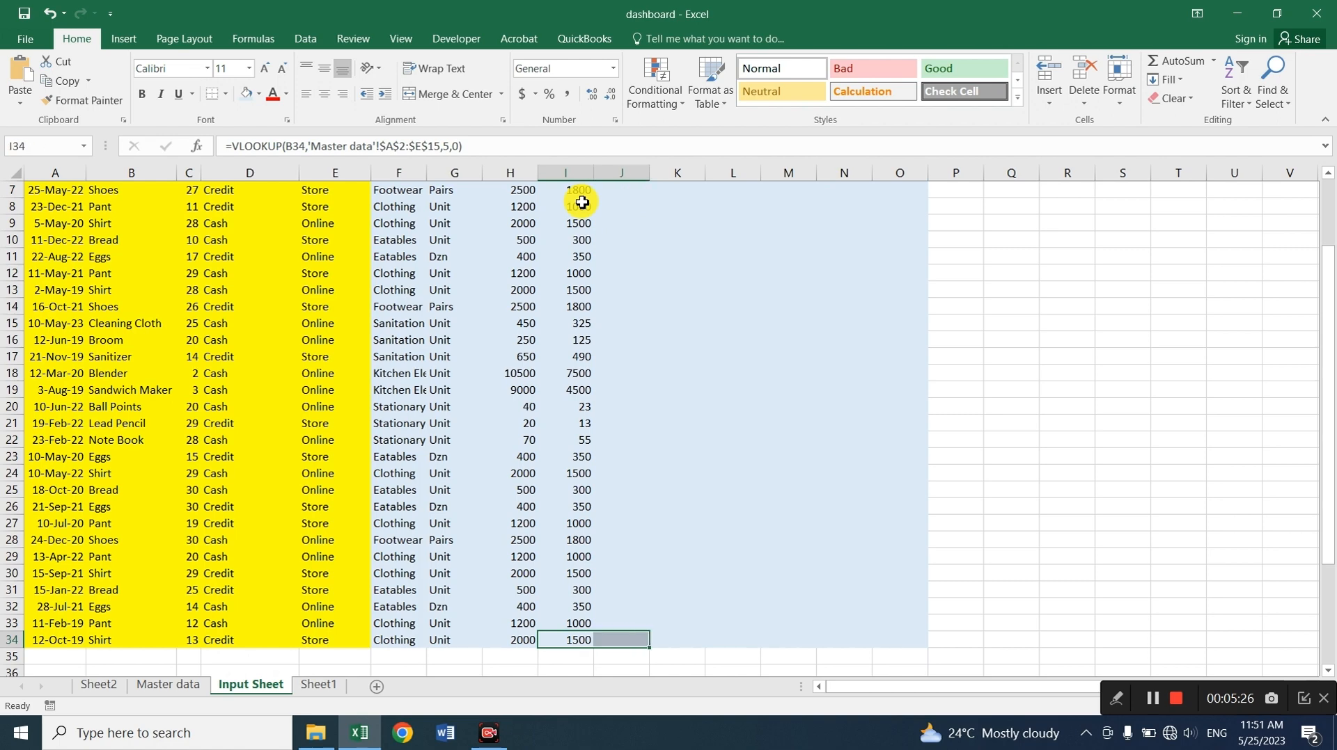
key("Right")
key("shift+Right")
key("shift+Right")
key("shift+Right")
key("shift+Right")
key("shift+Right")
key("shift+Right")
key("ctrl+shift+Up")
key("ctrl+shift+Up")
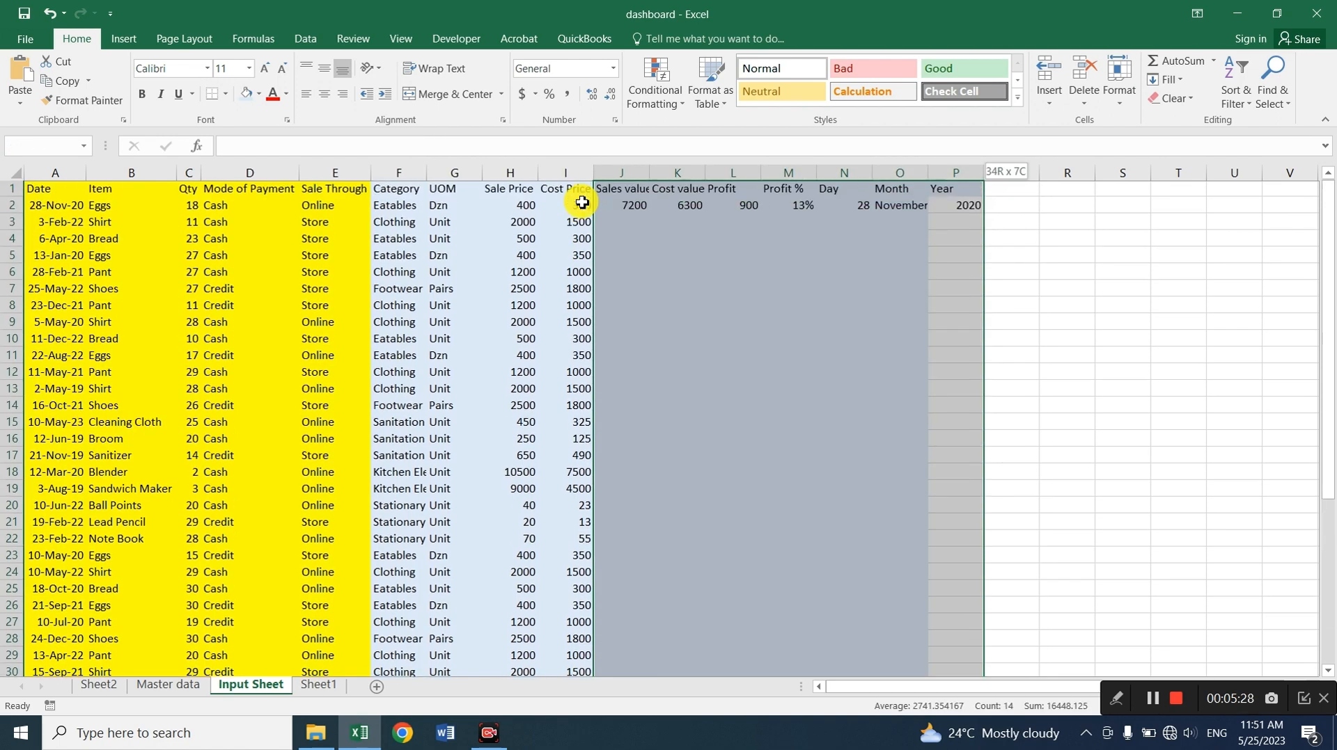
key("shift+Down")
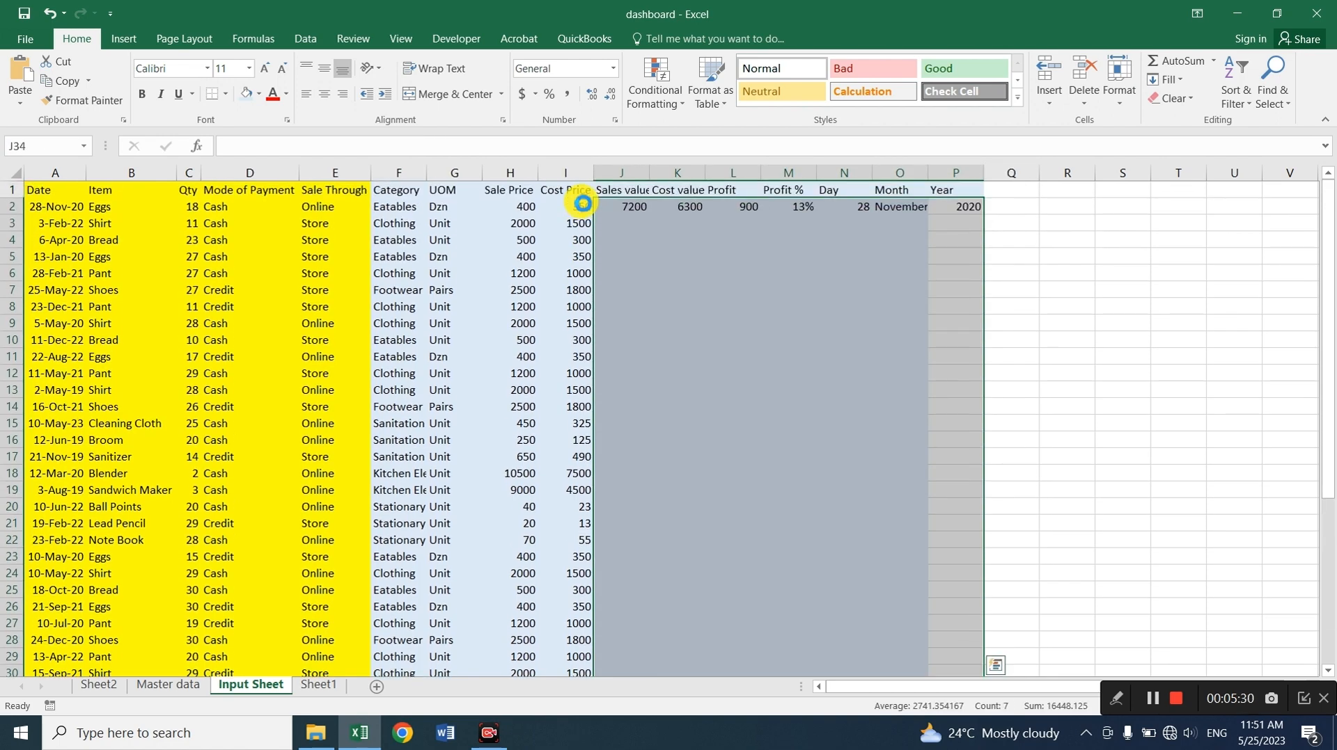
key("ctrl+d")
key("ctrl+Down")
key("Down")
key("Down")
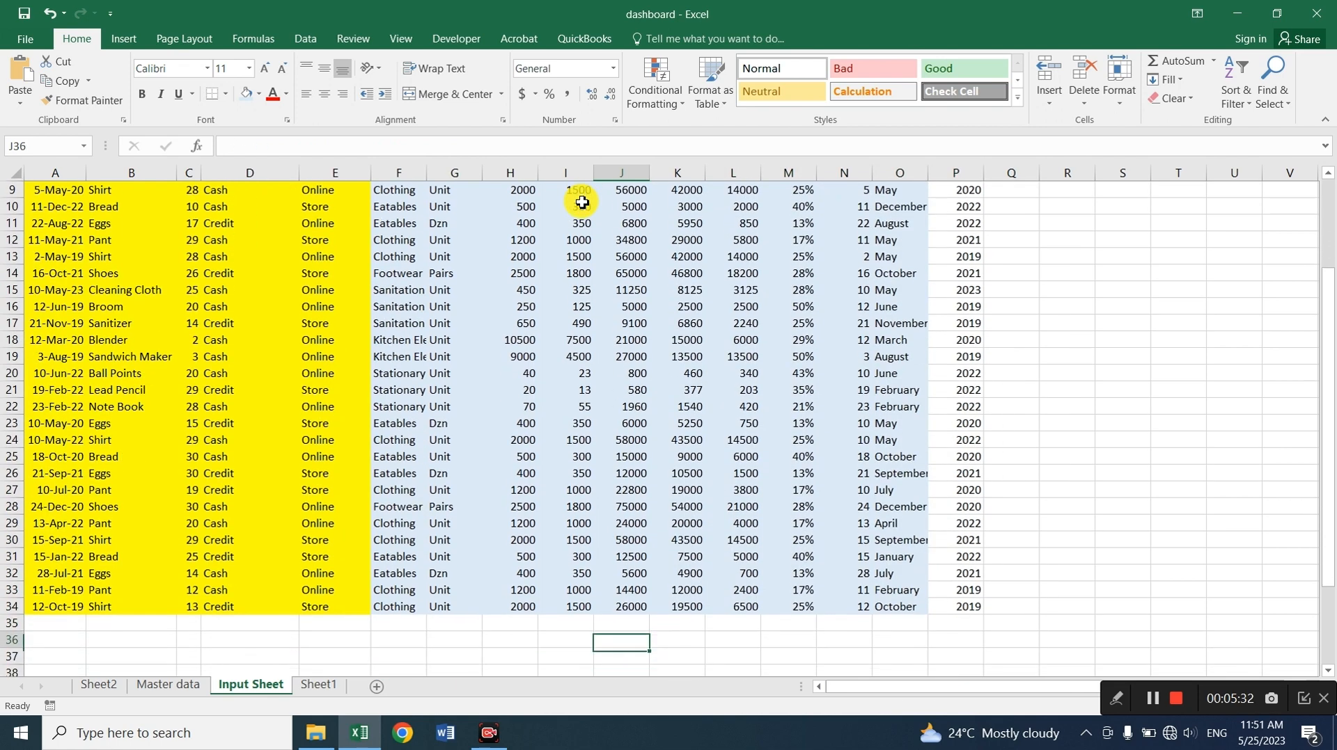
Convert the range F1:P34, from Category to Year, into a table with headers
key("Up")
key("Up")
key("ctrl+Up")
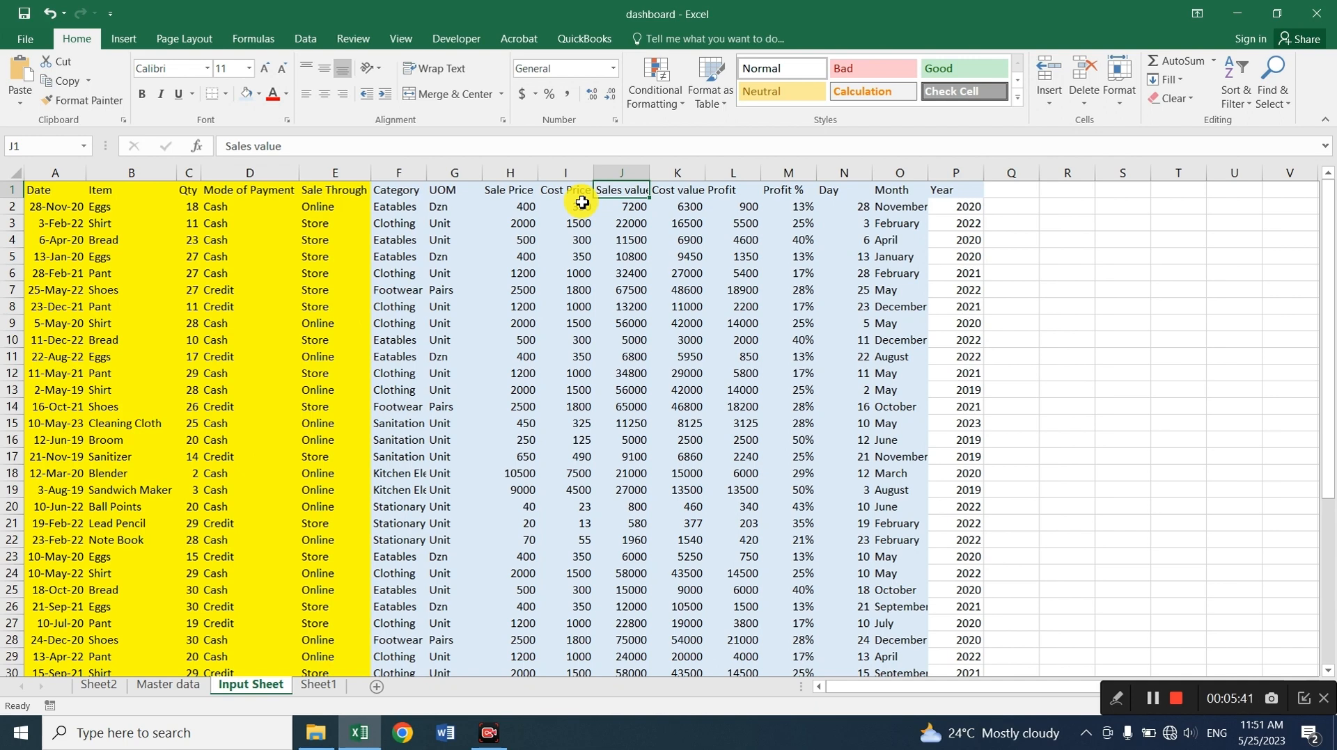
key("Left")
key("Left")
key("Left")
key("Left")
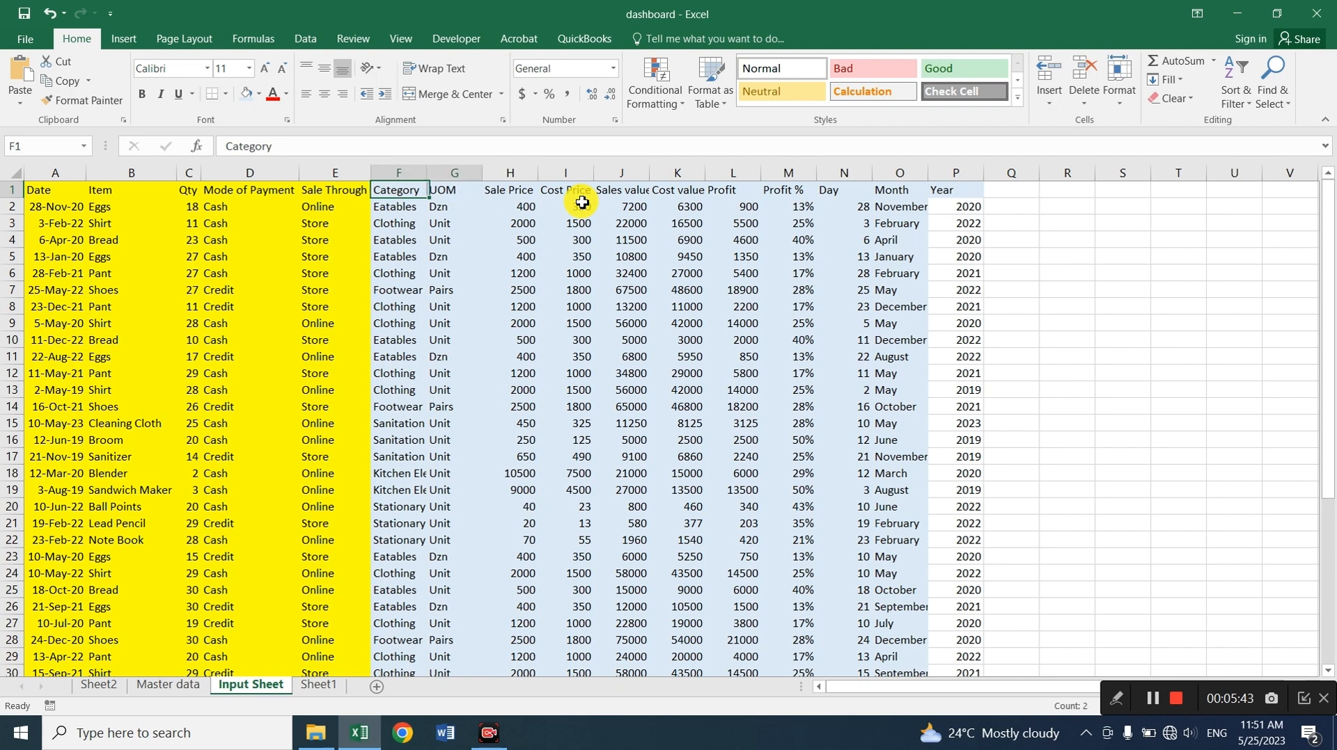
key("shift+Right")
key("shift+Right")
key("shift+Right")
key("shift+Right")
key("shift+Right")
key("shift+Right")
key("shift+Right")
key("shift+Right")
key("shift+Right")
key("shift+Right")
key("ctrl+shift+Down")
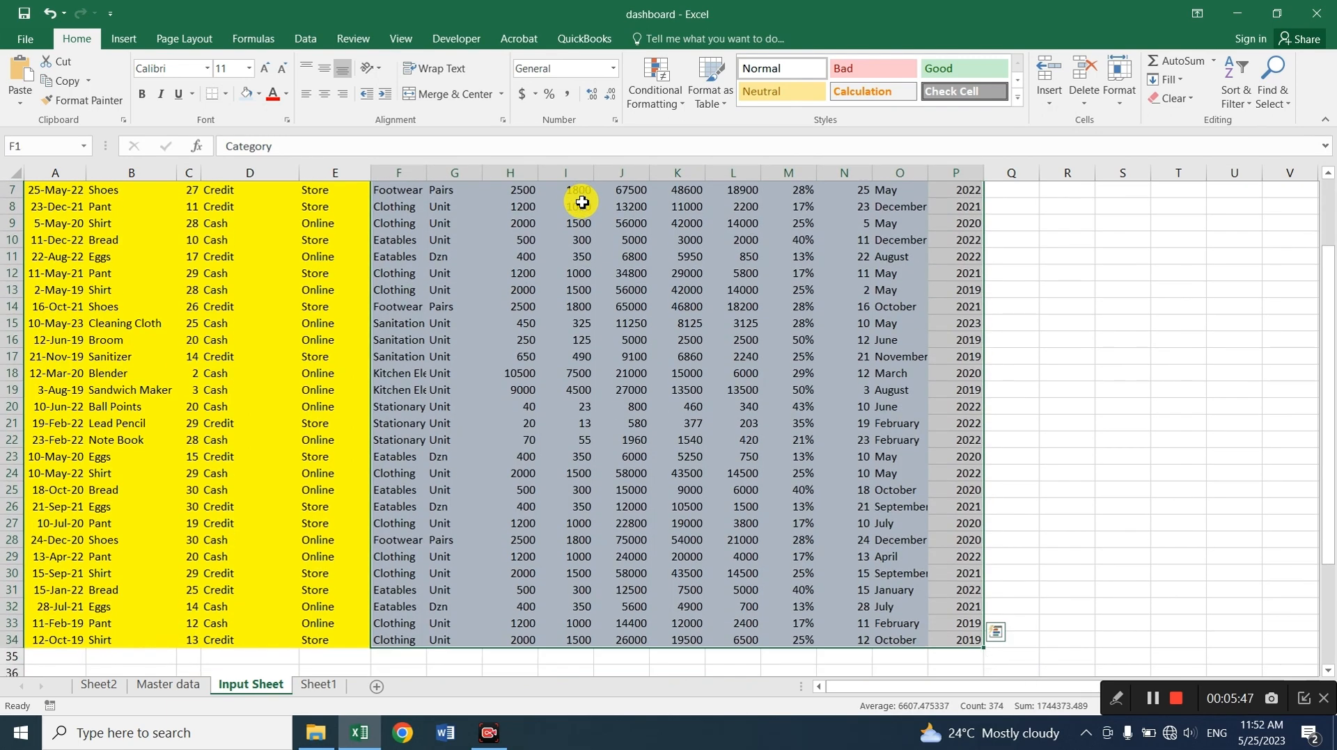
key("ctrl+t")
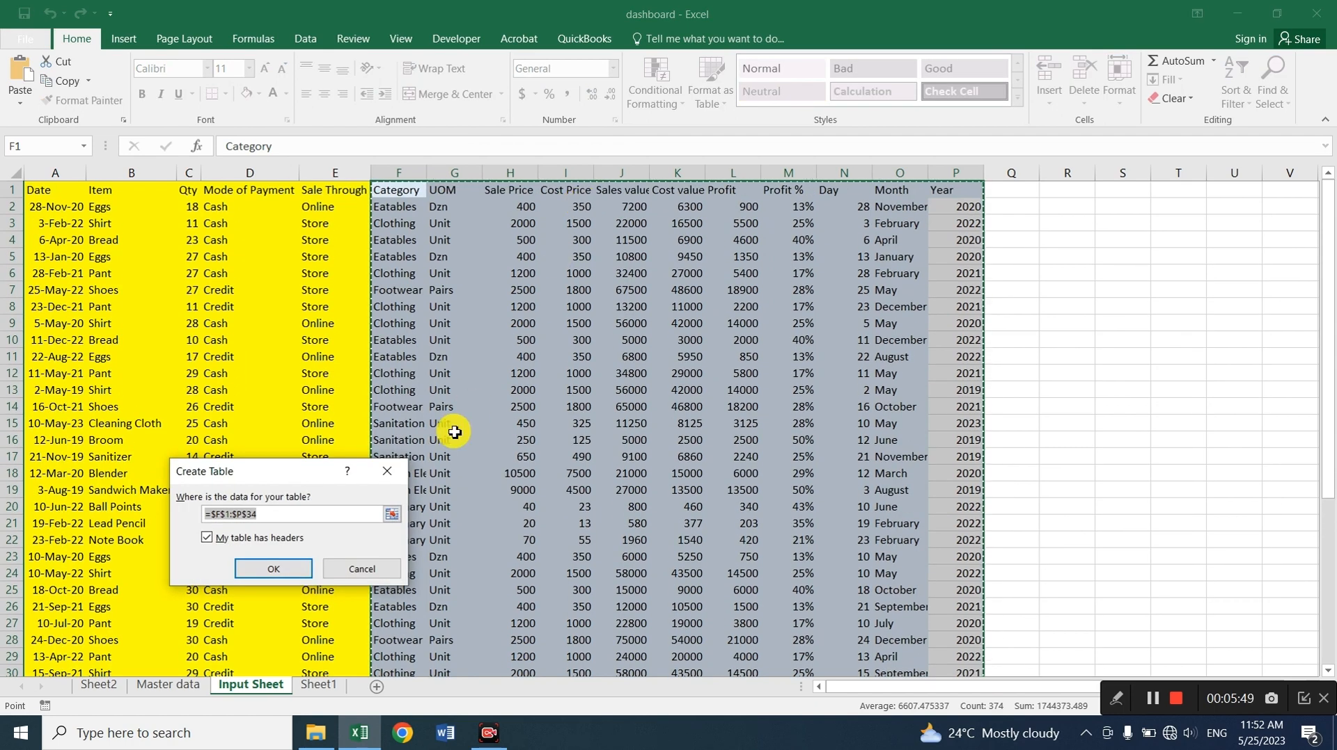
key("Return")
left_click(543, 408)
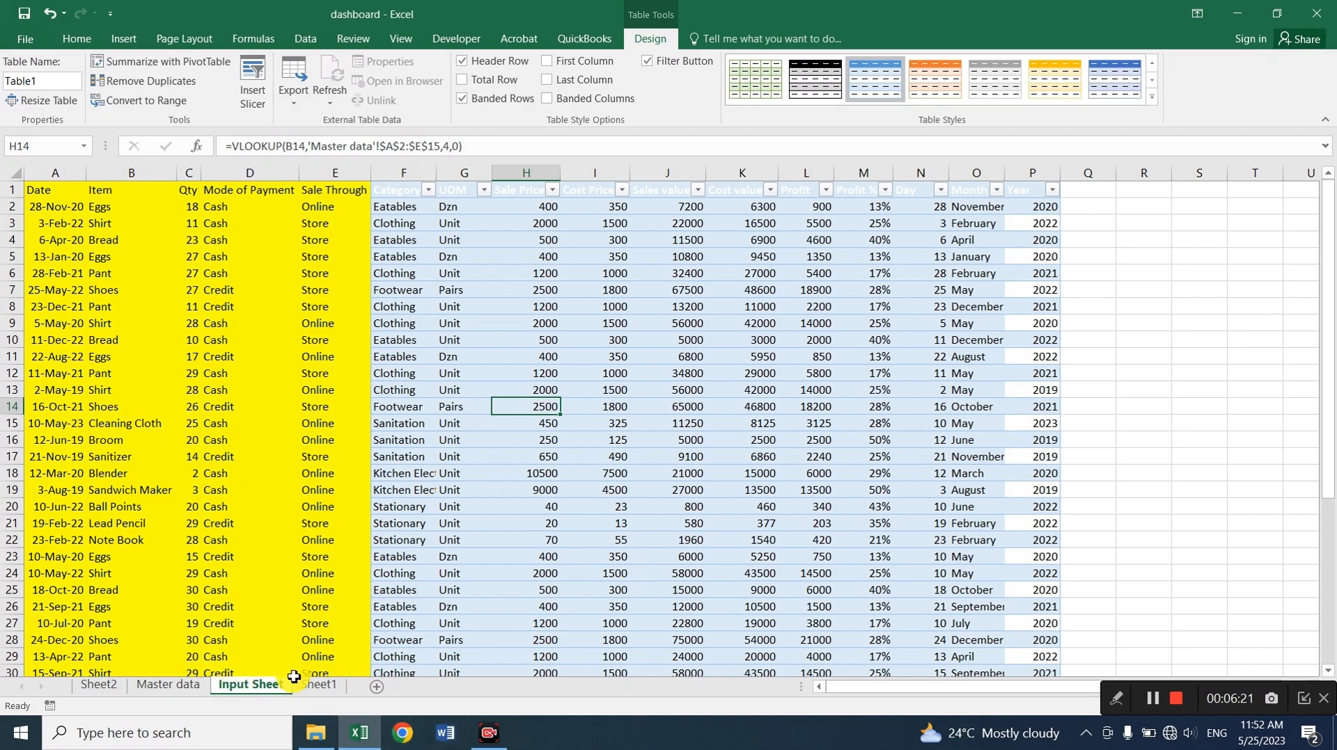
Add four new worksheets after Sheet1 and move Sheet1 to the end of the sheet order
left_click(318, 685)
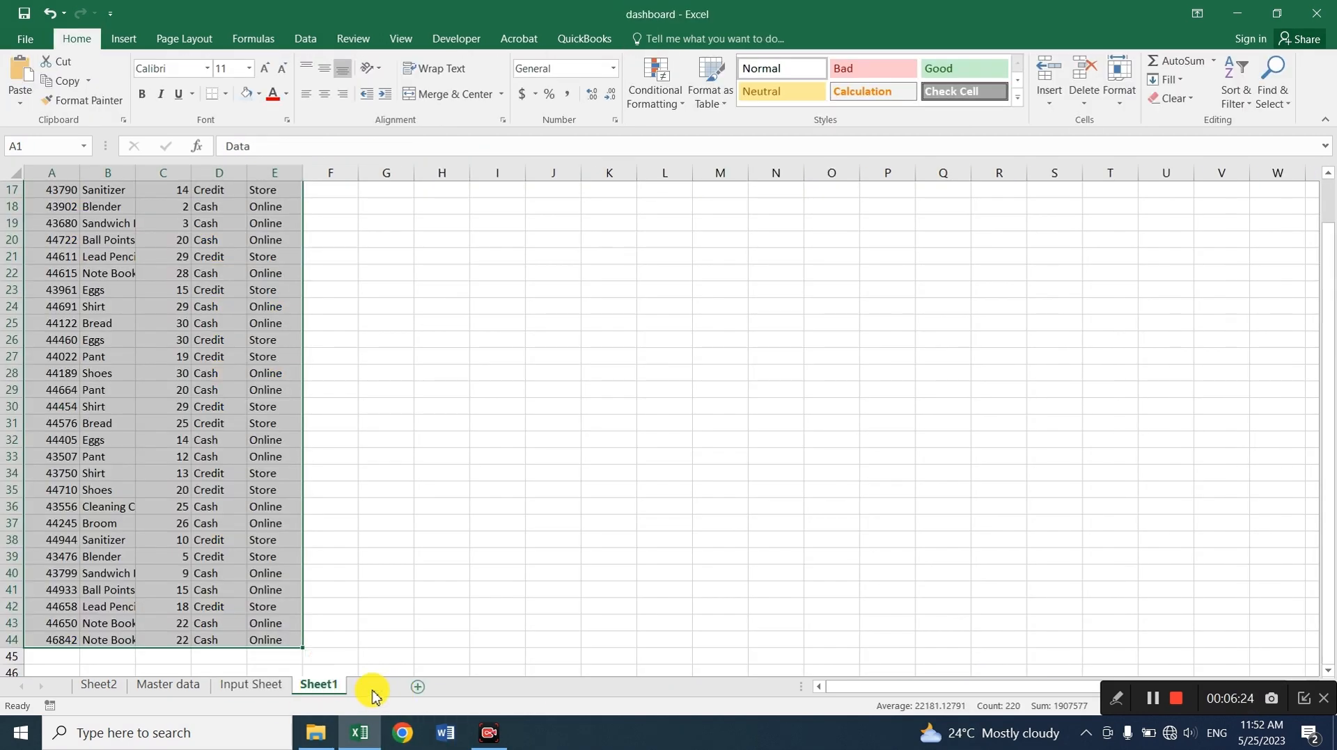
left_click(374, 688)
left_click(427, 688)
left_click(485, 687)
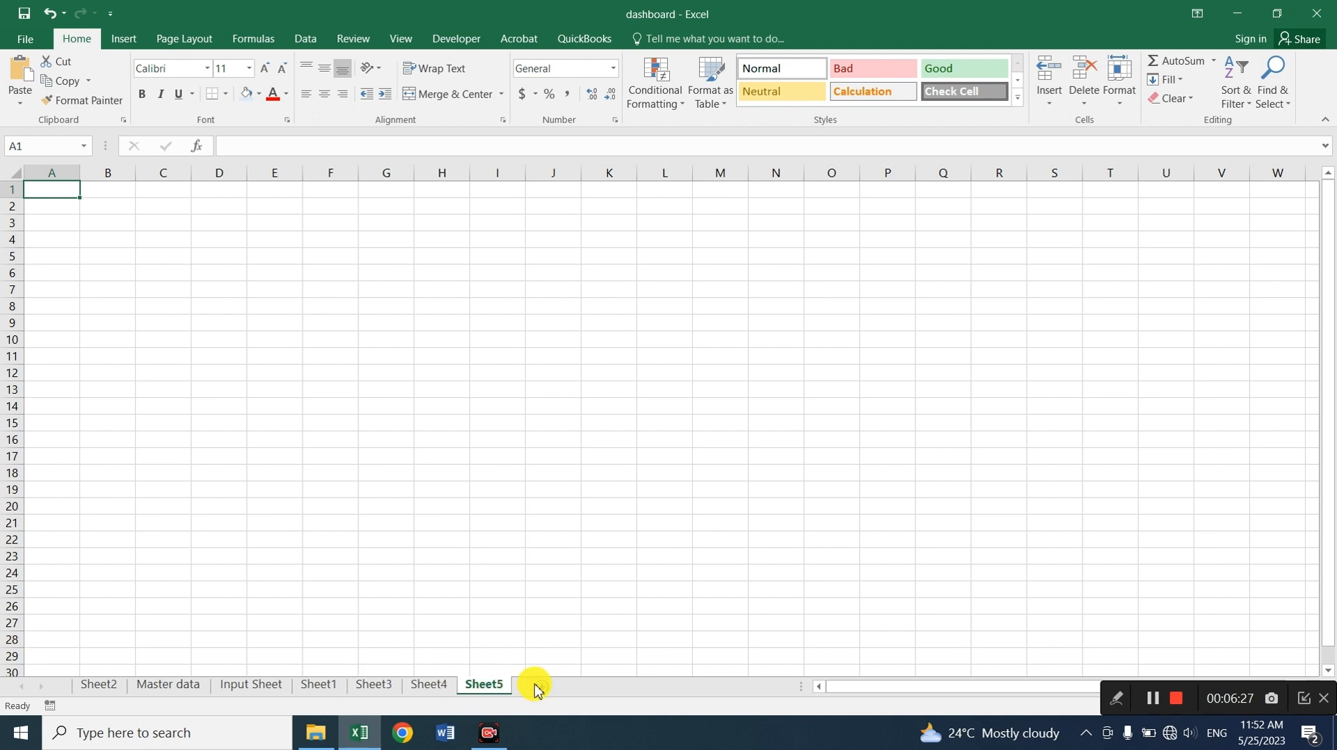
left_click(540, 688)
left_click(320, 686)
left_click_drag(615, 667, 612, 672)
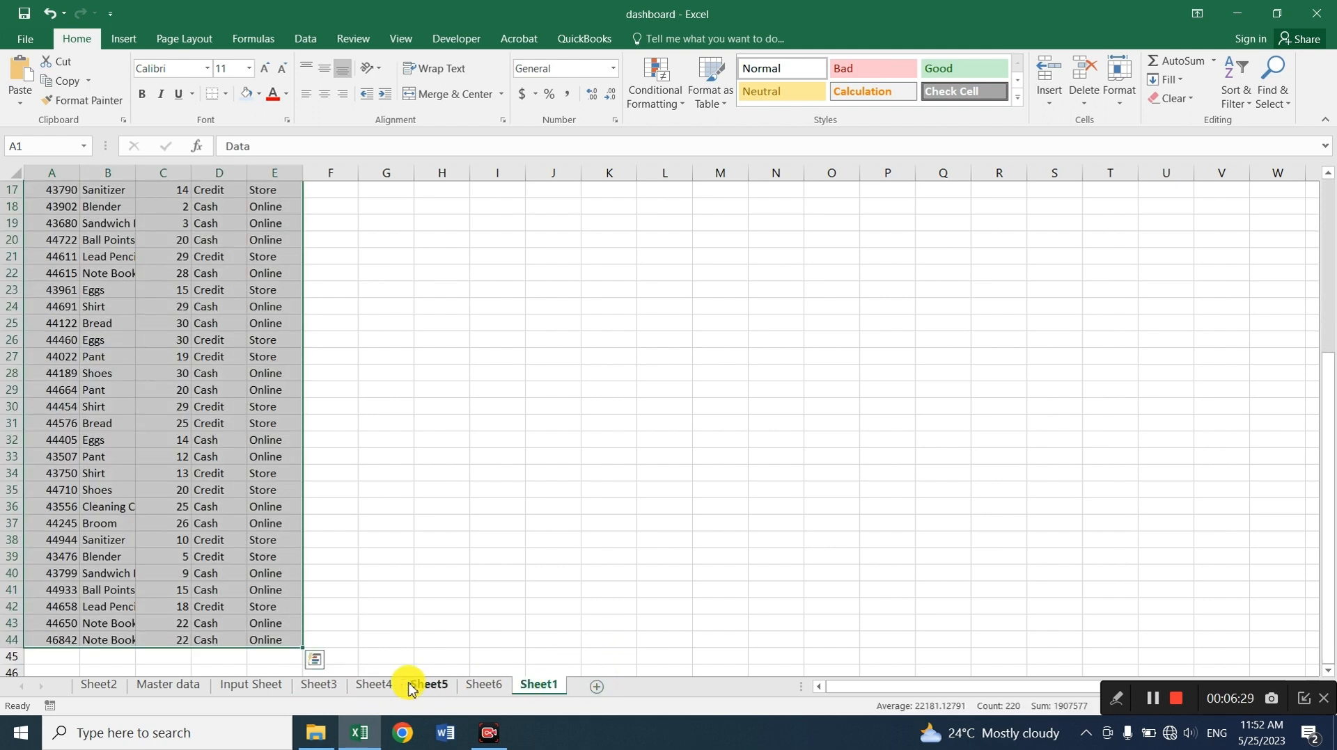
Rename Sheet3 as "sales day mont year"
left_click(320, 686)
right_click(334, 691)
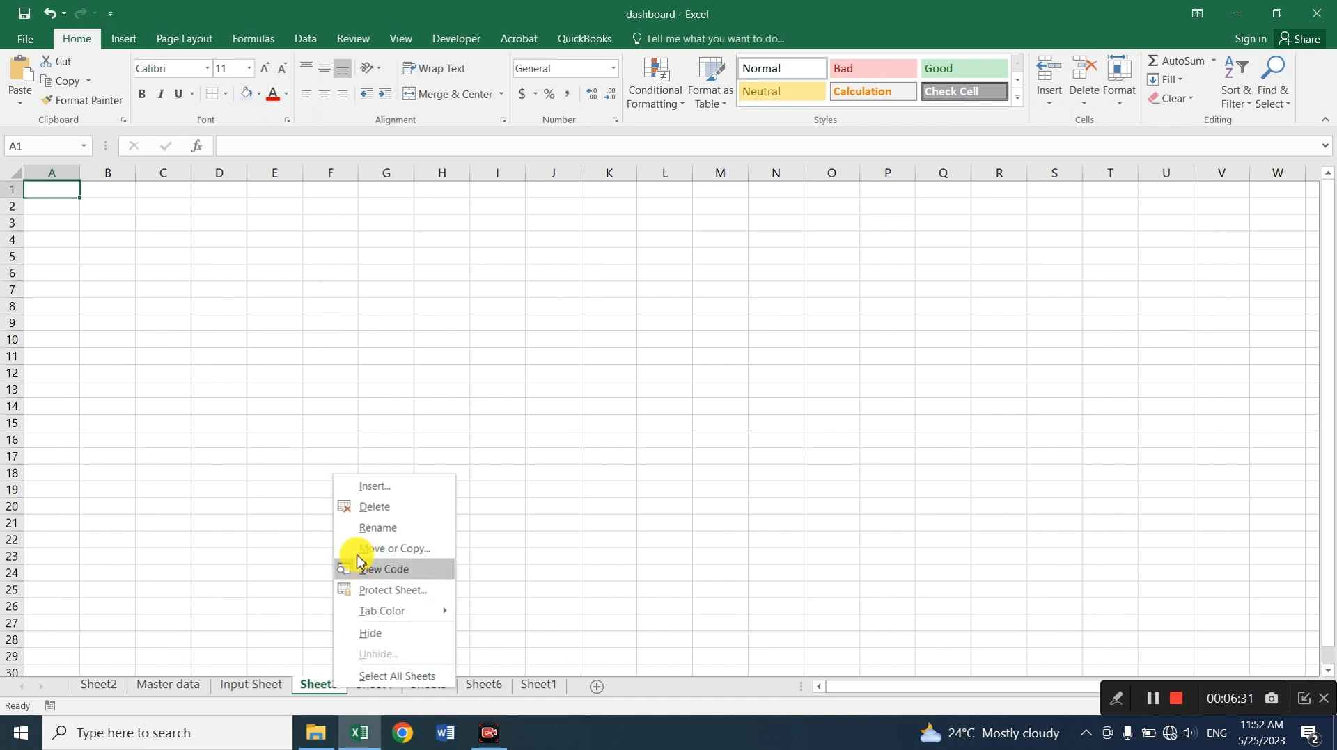
left_click(376, 528)
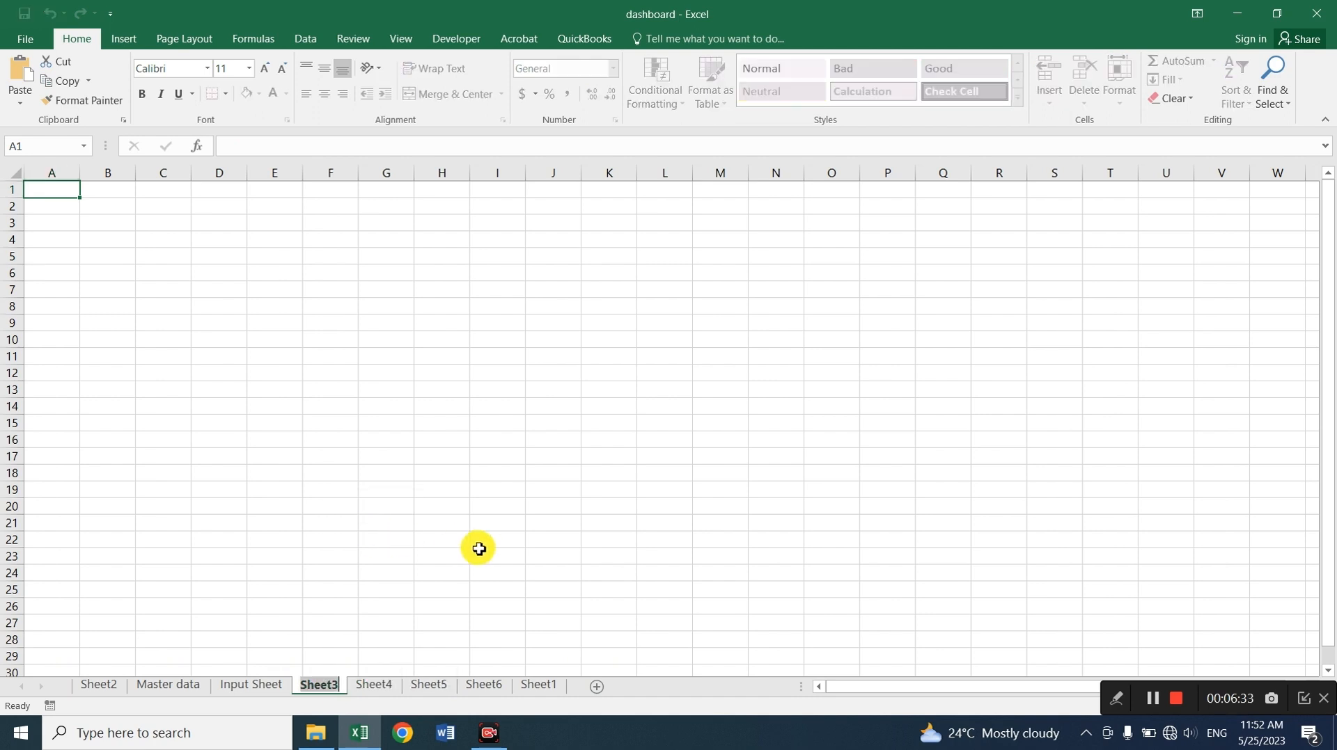
type("sales")
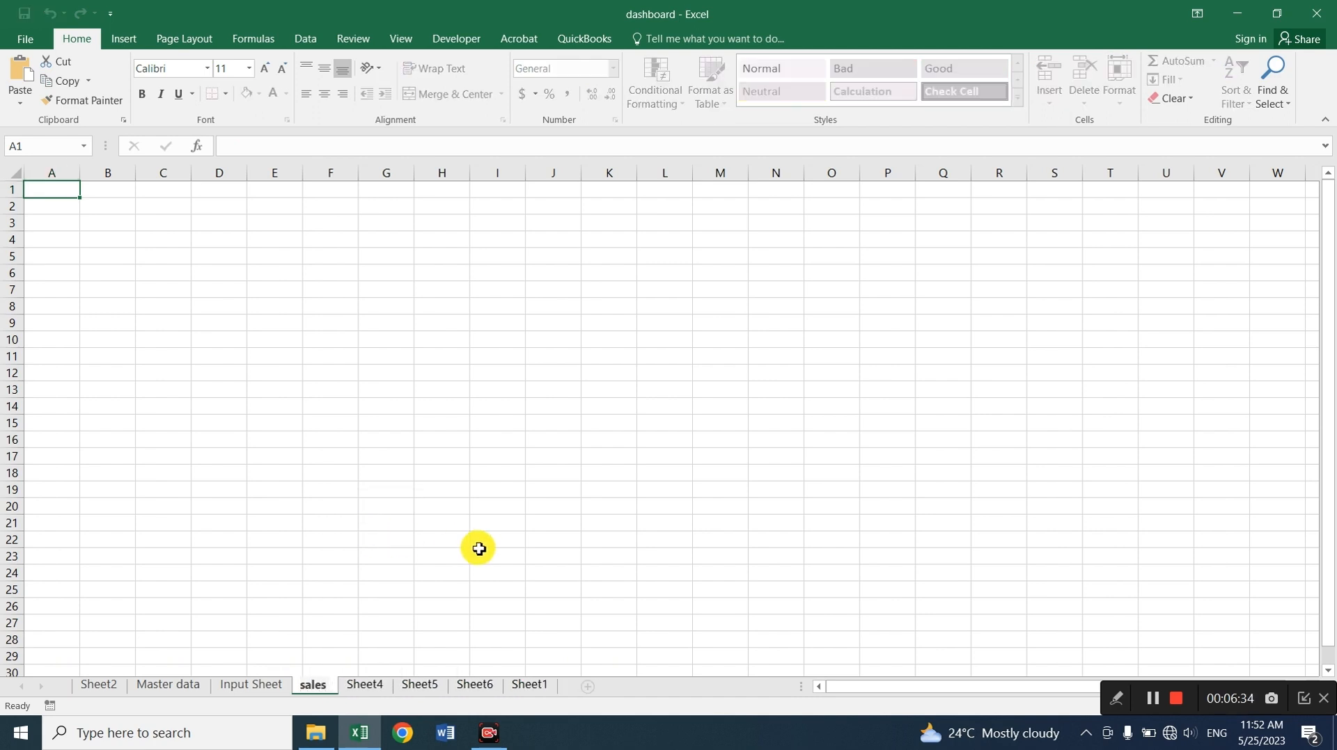
type(" day m")
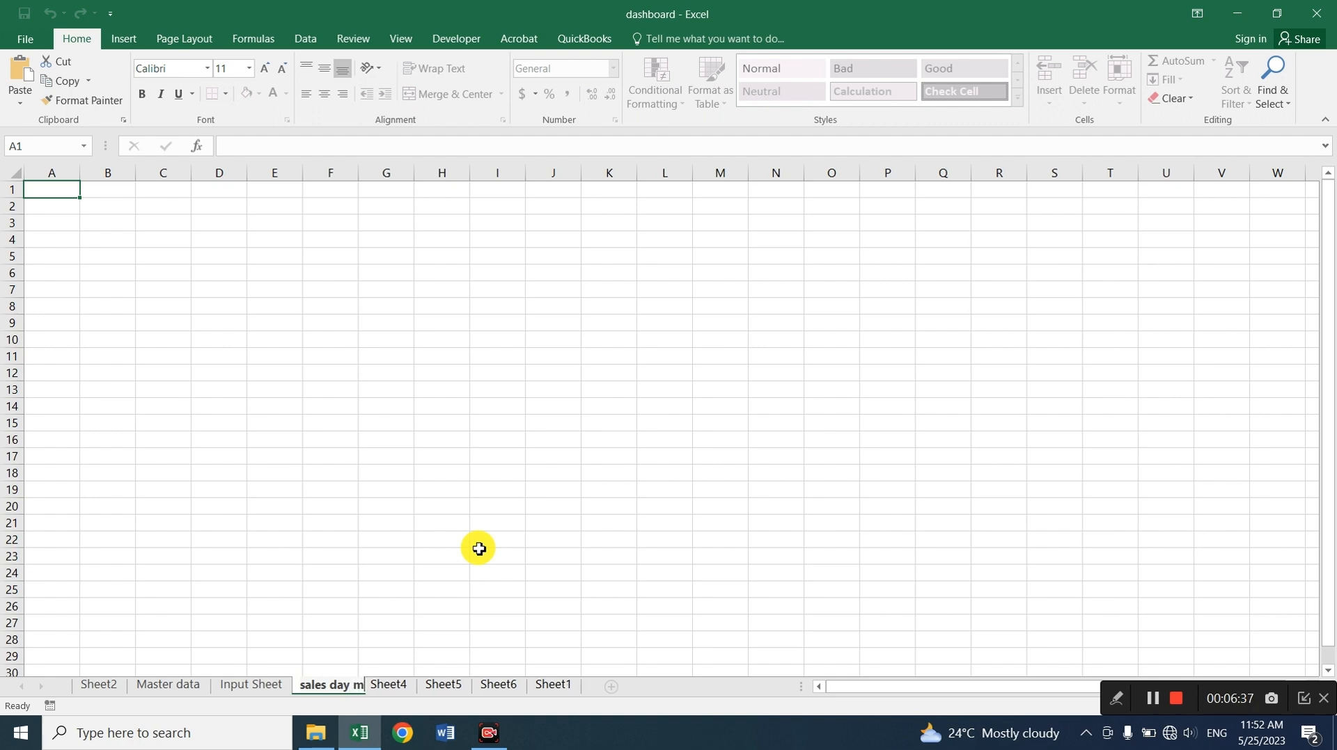
type("ont y")
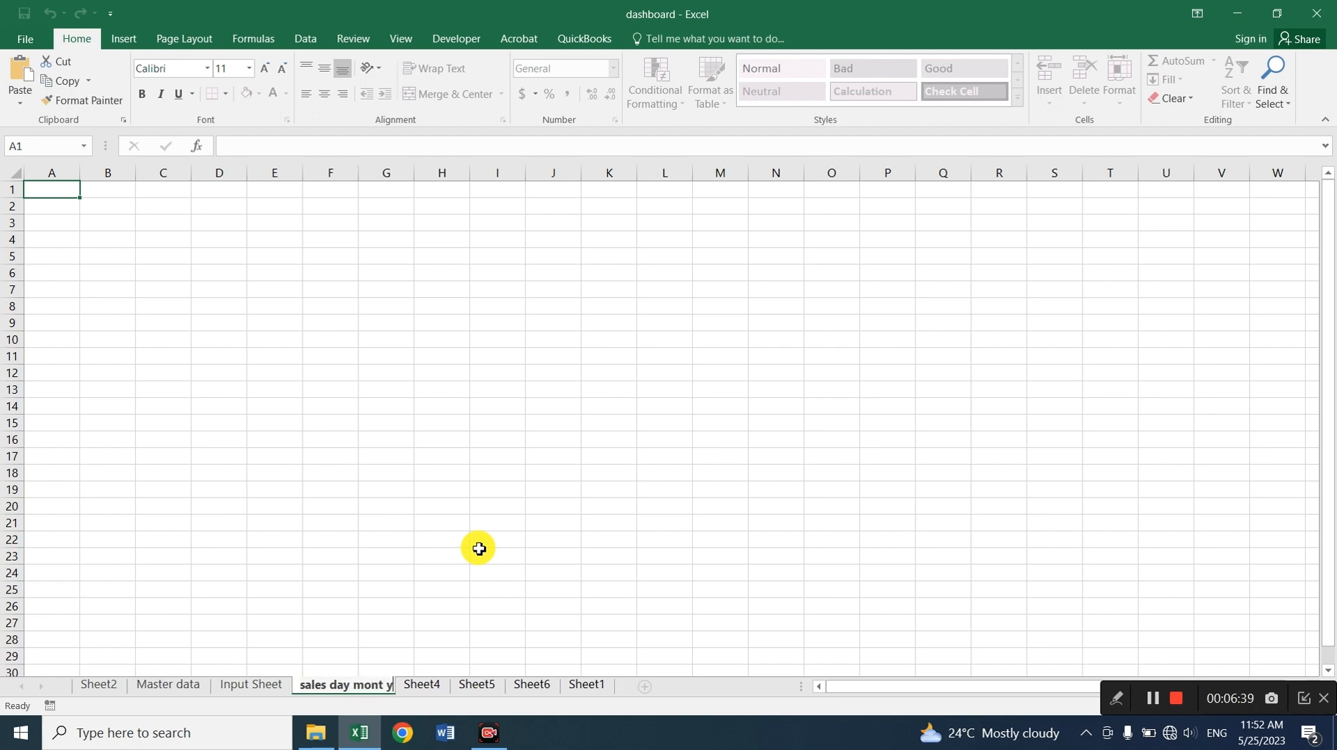
type("ear")
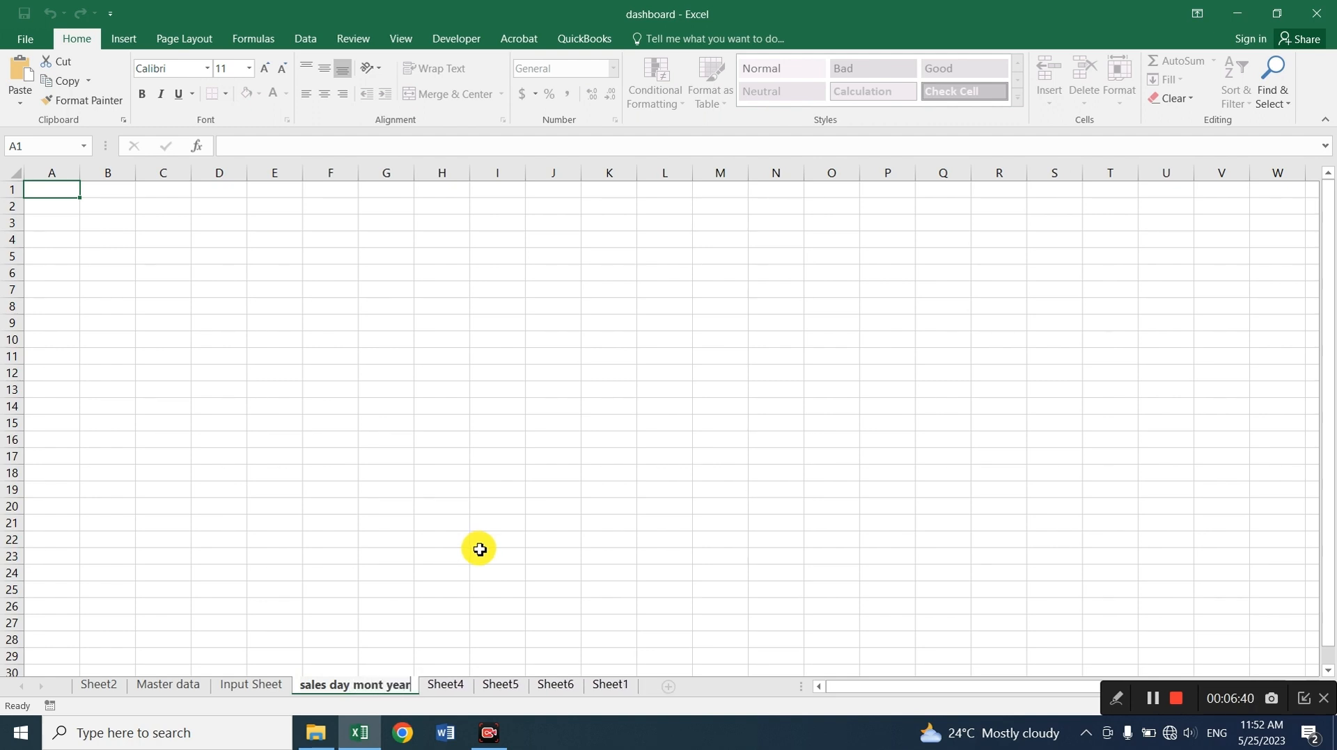
left_click(327, 540)
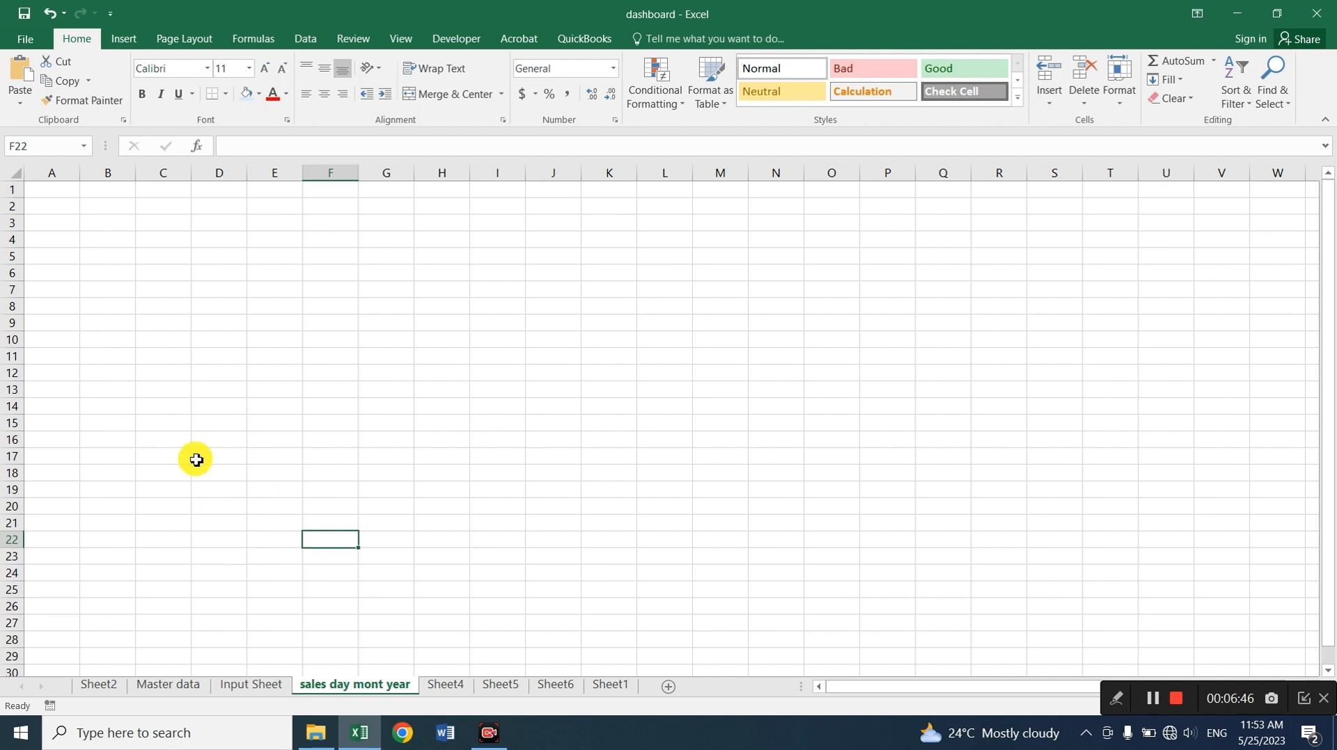
Insert a PivotTable at F22 of the "sales day mont year" sheet, using 'Input Sheet'!$A$1:$P$34 as its source
left_click(125, 40)
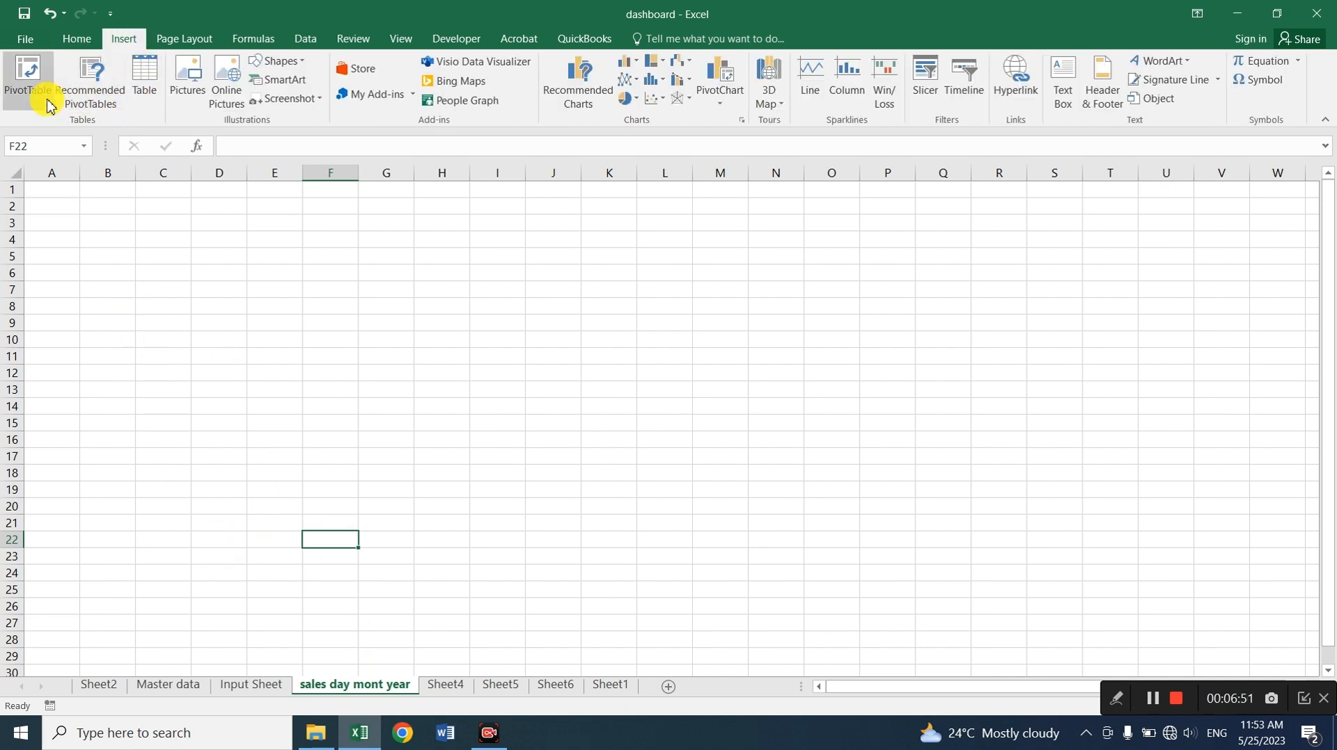
left_click(26, 80)
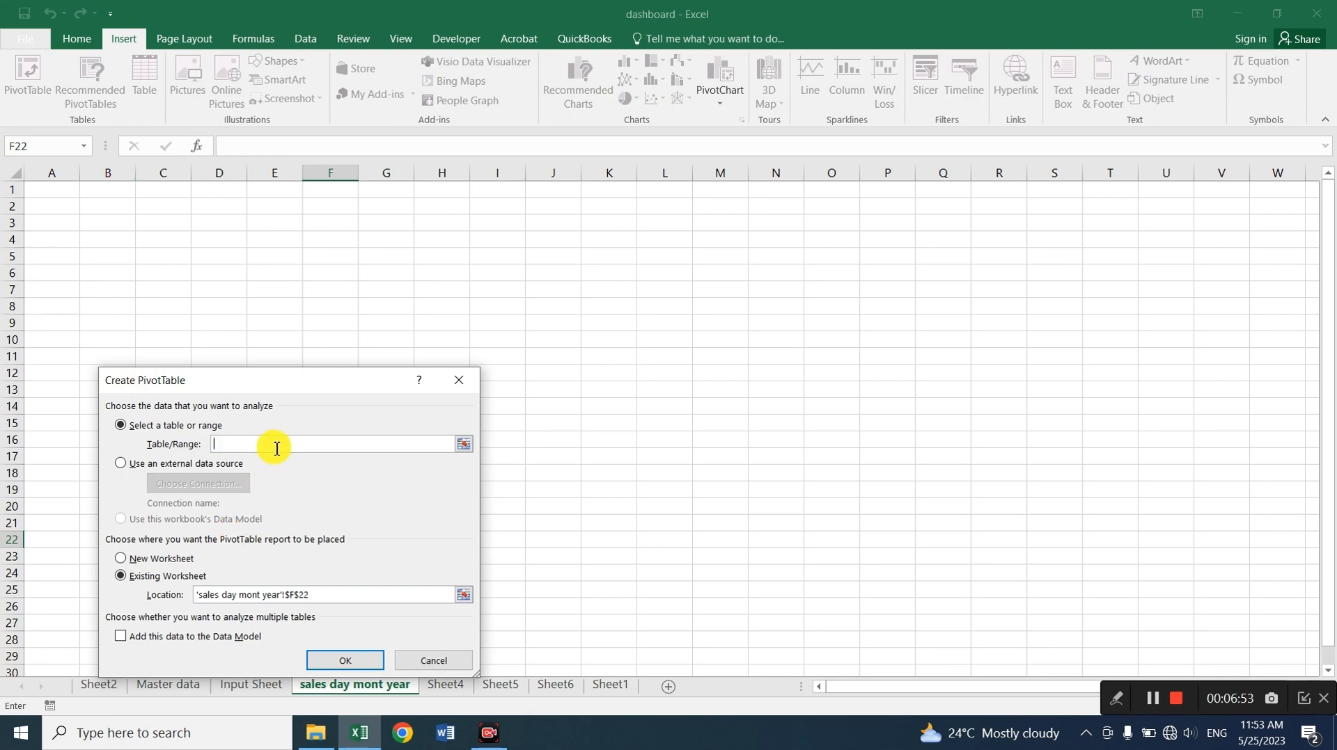
left_click(236, 696)
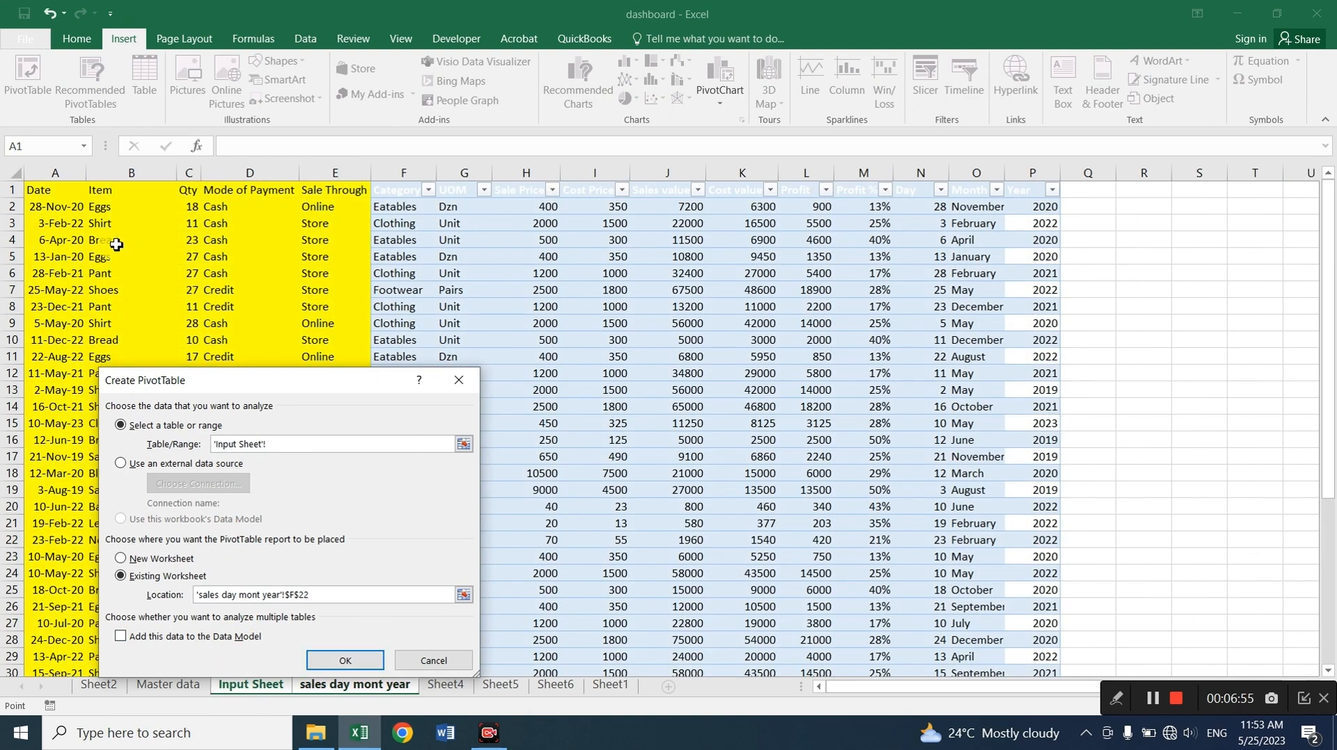
left_click(62, 222)
key("Up")
key("Up")
key("shift+Right")
key("shift+Right")
key("shift+Right")
key("shift+Right")
key("shift+Right")
key("shift+Right")
key("shift+Right")
key("shift+Right")
key("shift+Right")
key("shift+Right")
key("shift+Right")
key("shift+Right")
key("shift+Right")
key("shift+Right")
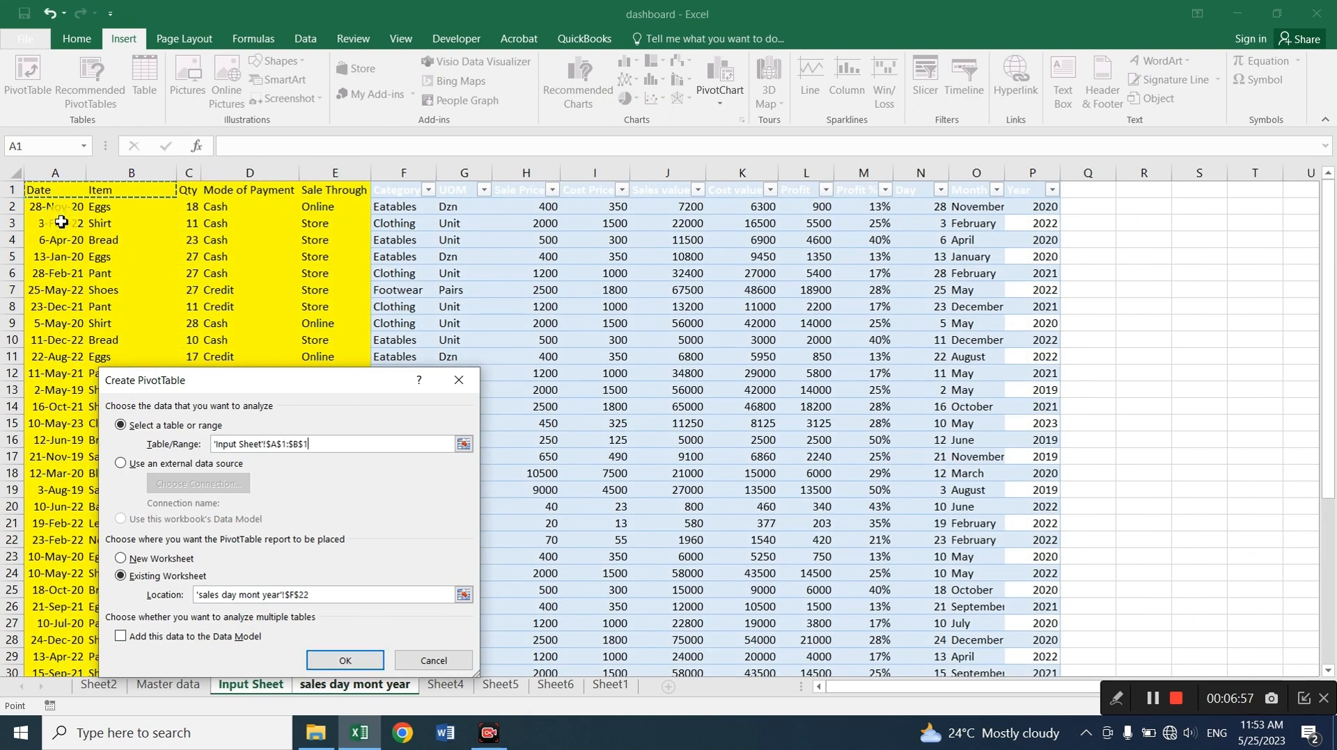
key("shift+Right")
key("ctrl+shift+Down")
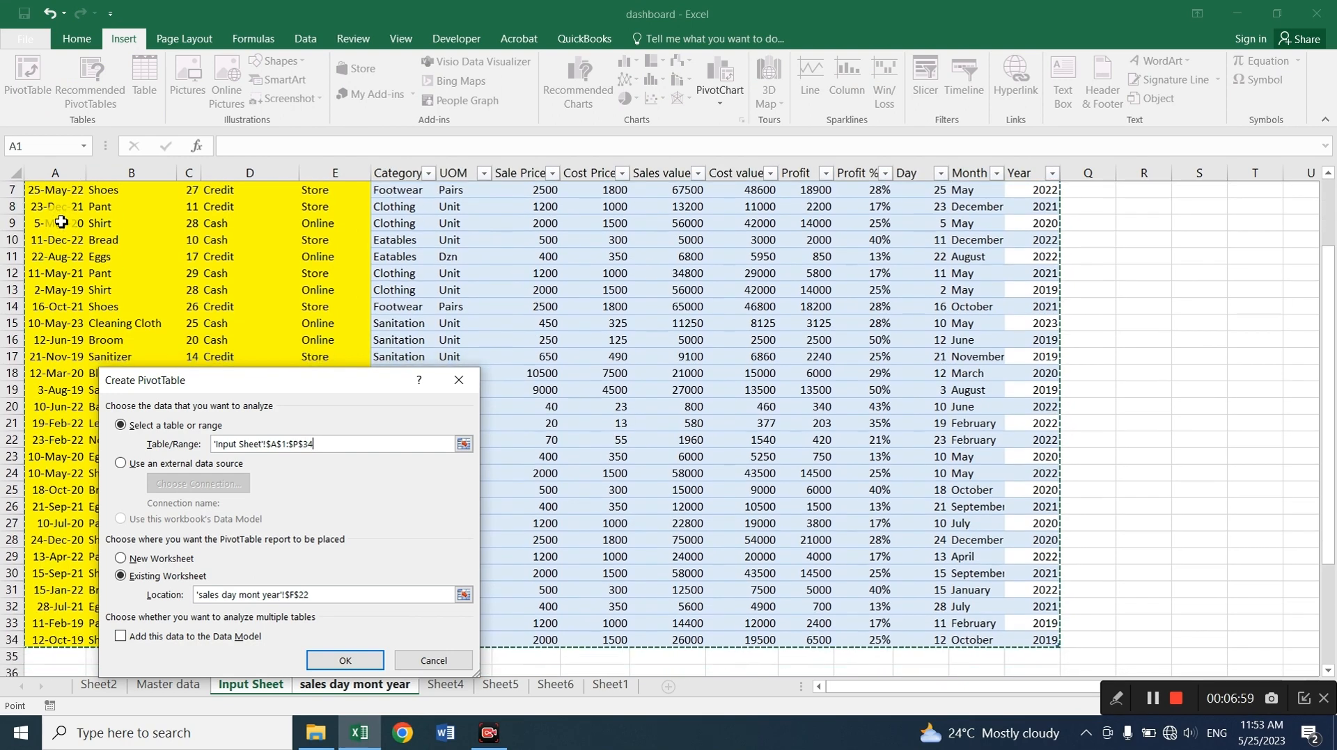
key("Return")
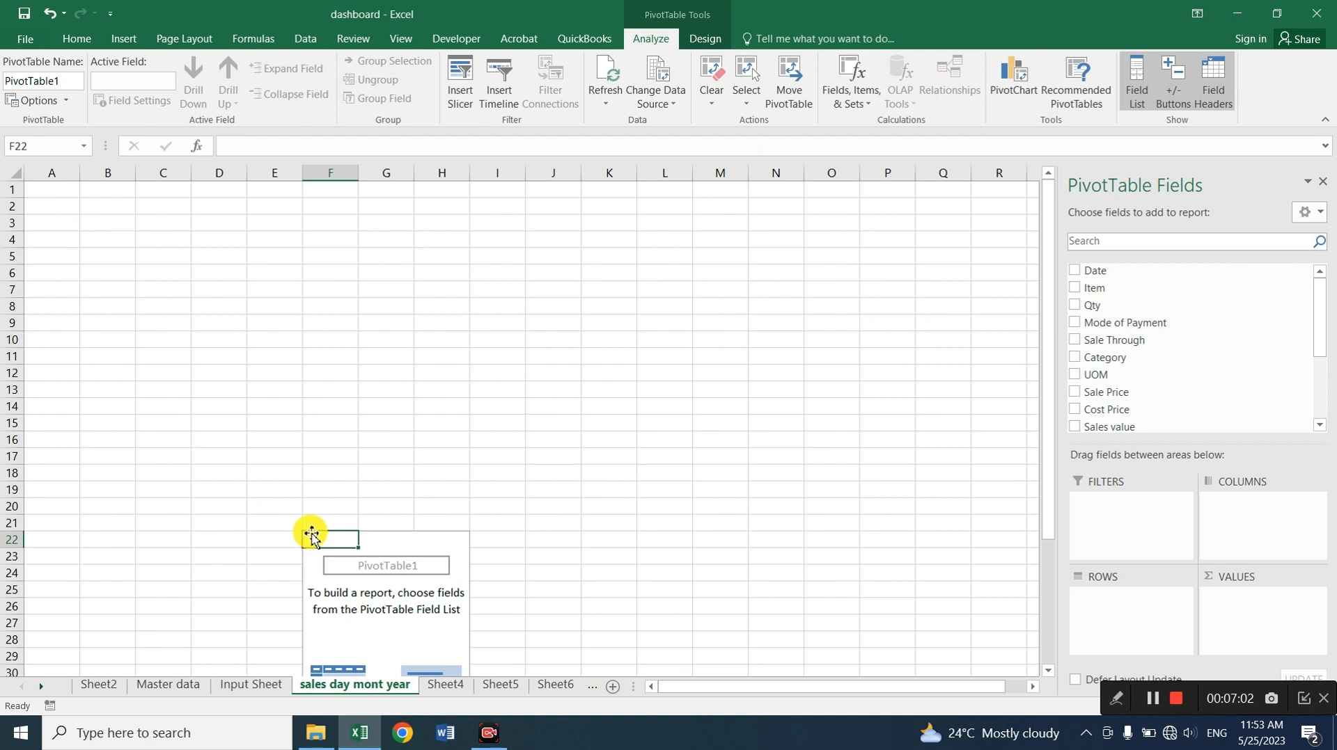
Move the empty PivotTable to A1 and set Sales value as its values and Day as its rows
left_click_drag(313, 533, 18, 177)
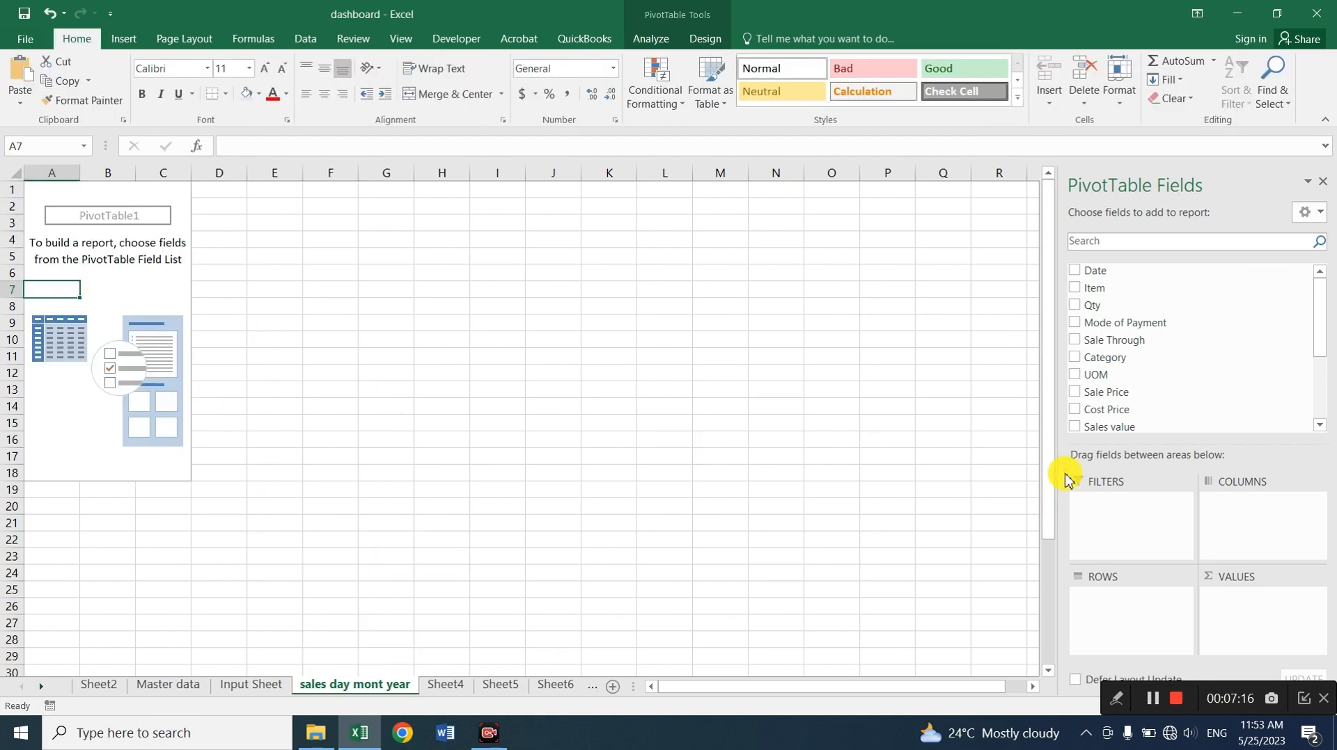
scroll(1183, 397, "down", 1)
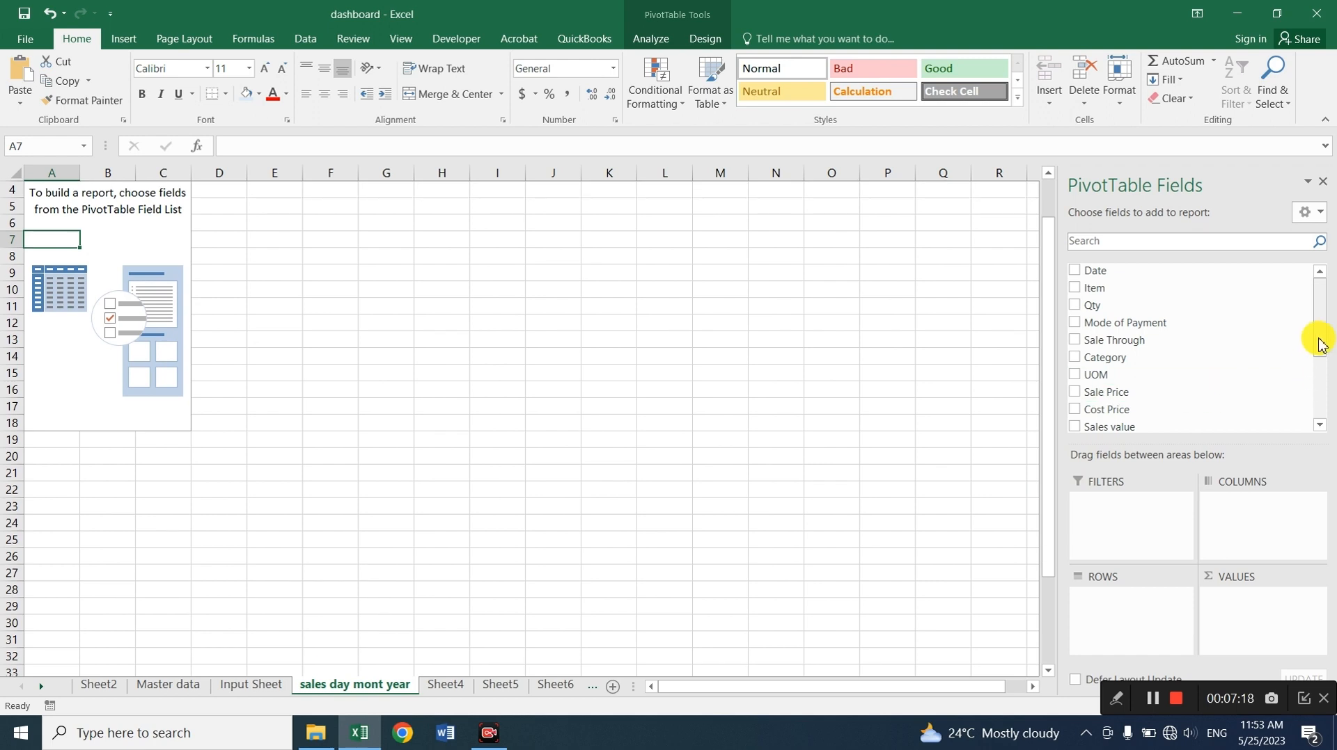
left_click_drag(1317, 323, 1318, 363)
left_click_drag(1128, 346, 1263, 609)
left_click_drag(1095, 419, 1111, 601)
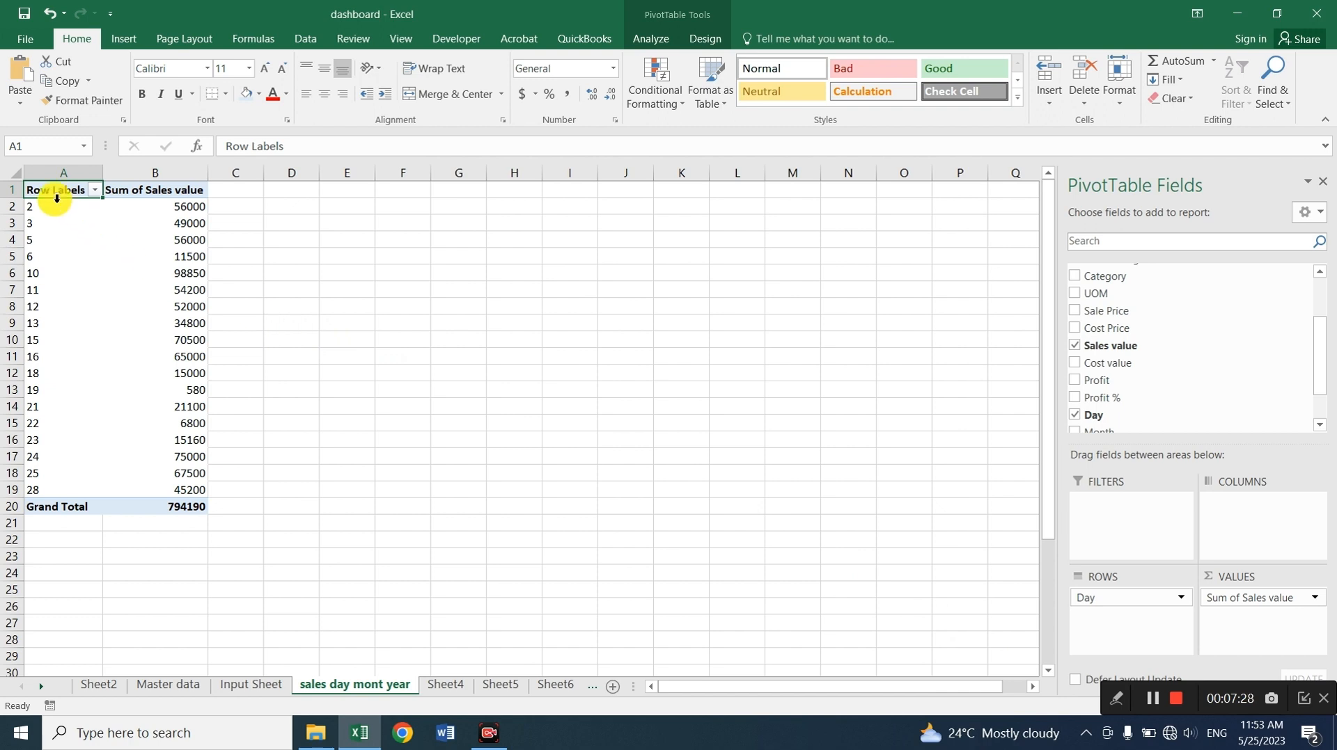
Duplicate the daily sales PivotTable at D1 and replace Day with Month in the copy's rows
left_click_drag(49, 191, 175, 507)
key("ctrl+c")
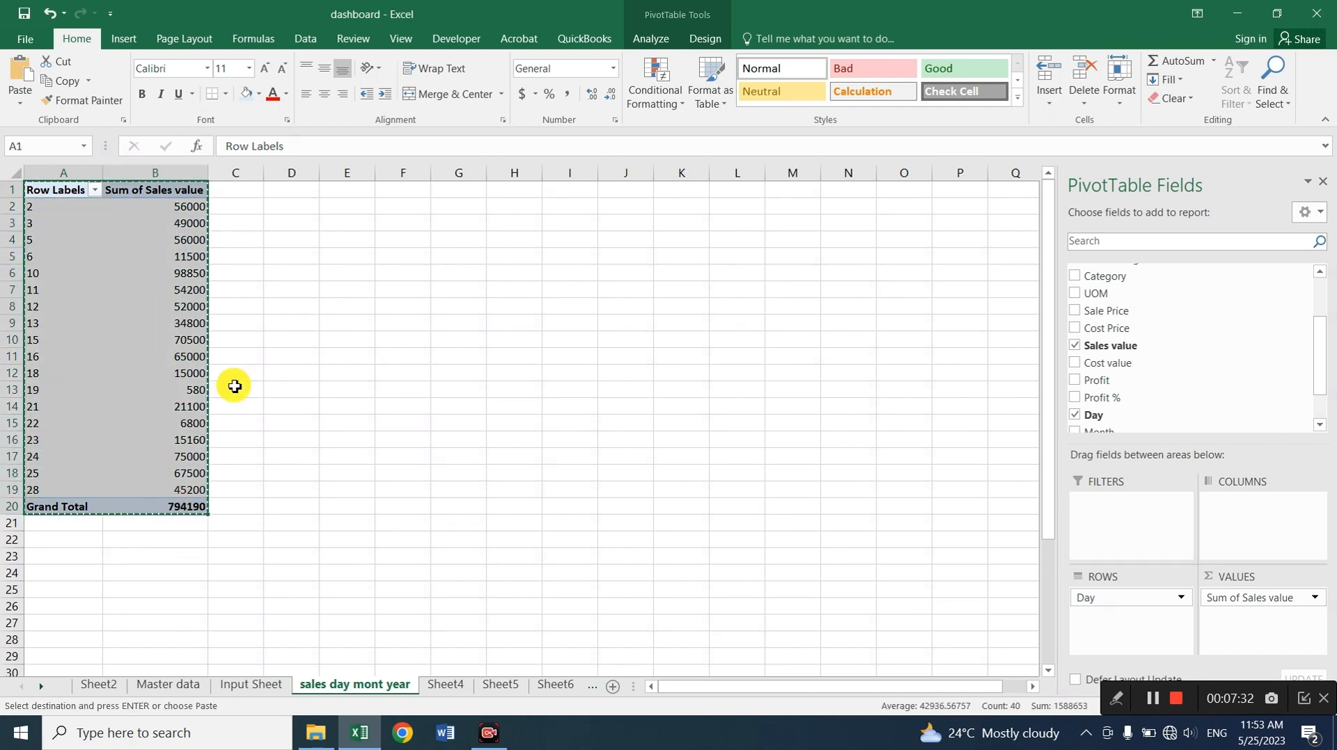
left_click(296, 188)
key("ctrl+v")
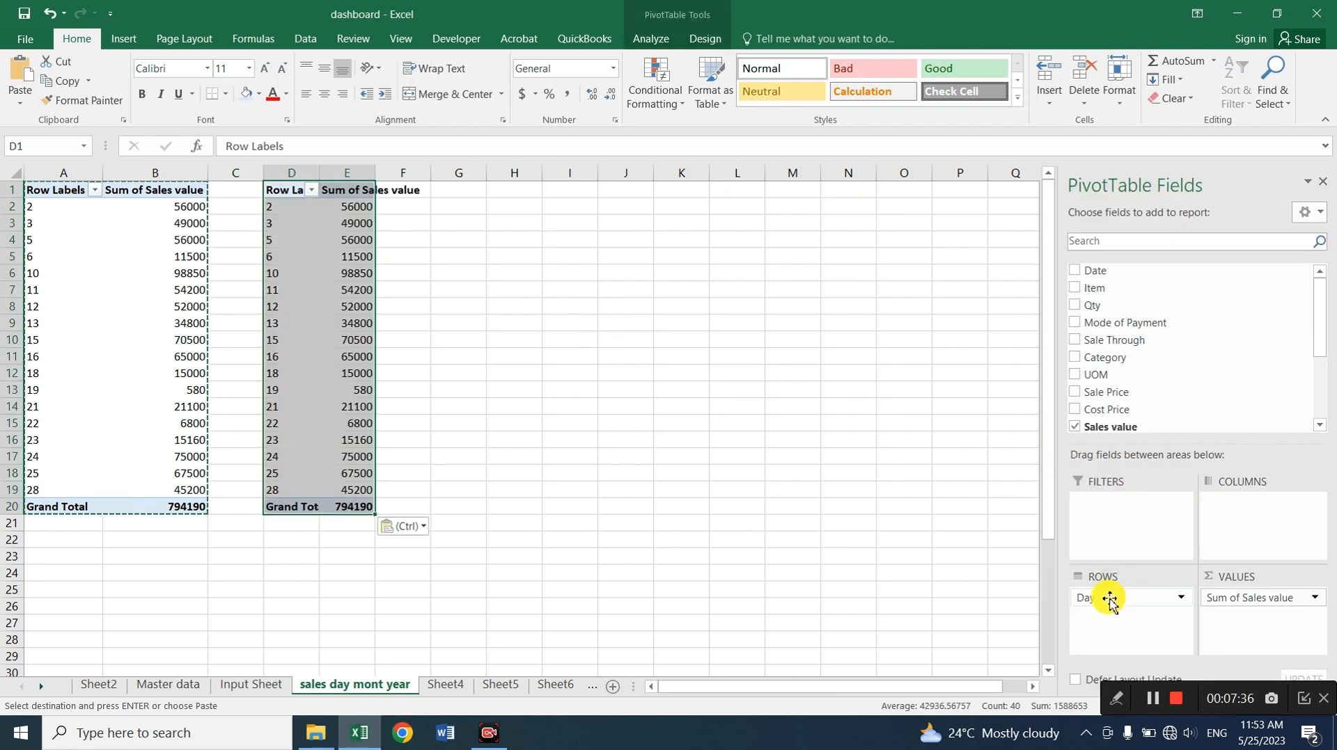
left_click_drag(1106, 598, 1167, 380)
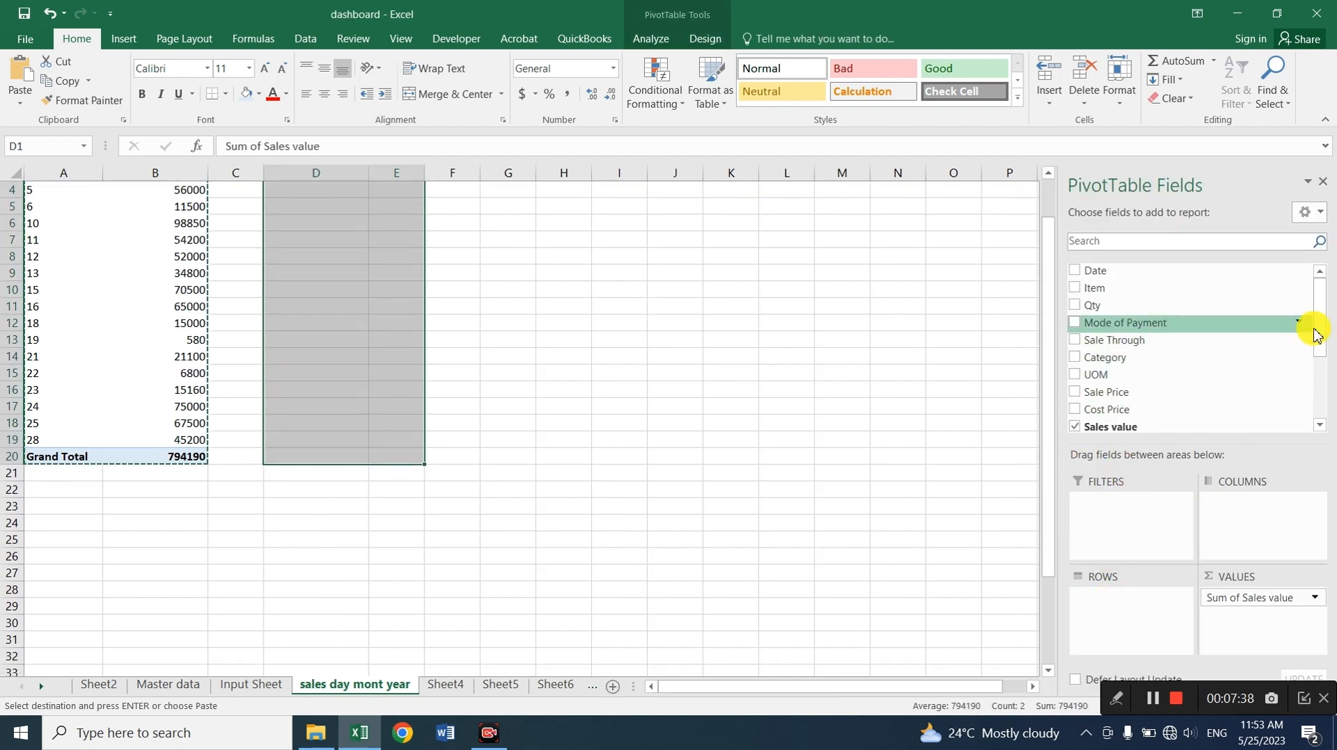
left_click_drag(1315, 328, 1320, 411)
left_click_drag(1088, 389, 1086, 597)
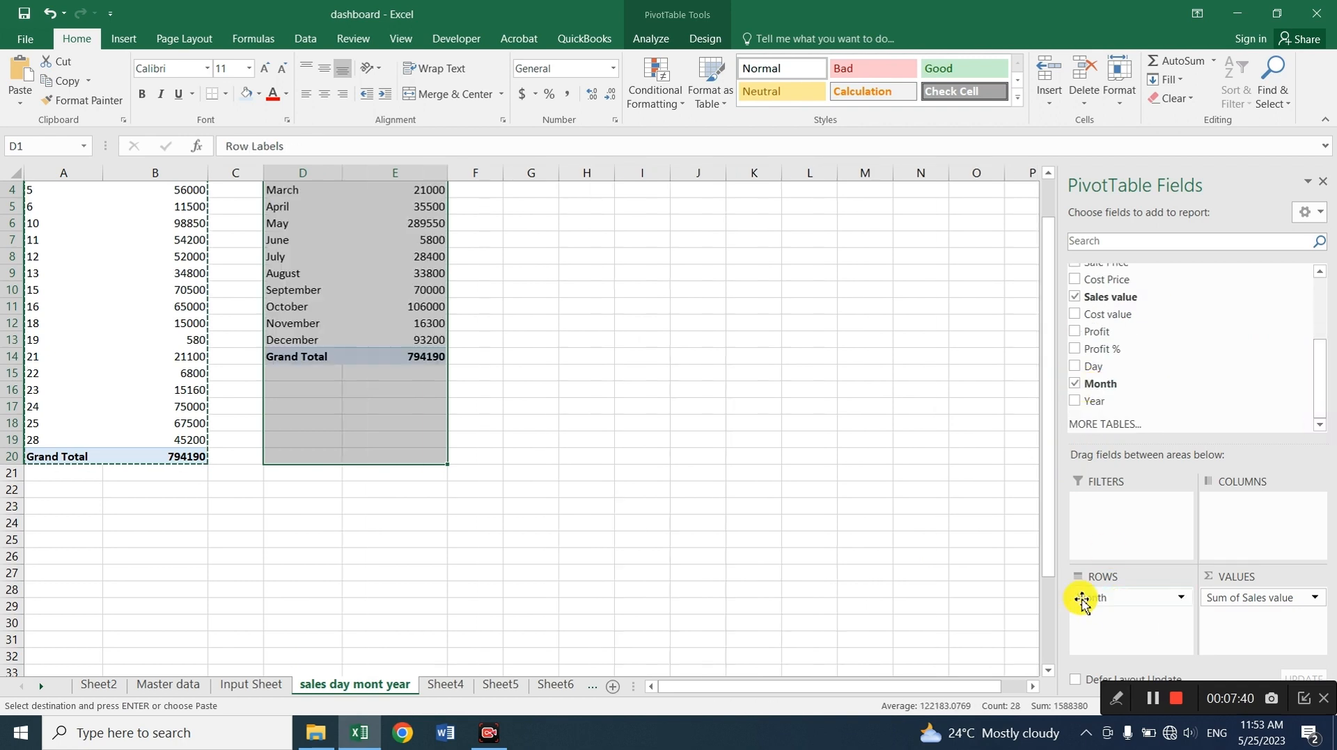
Duplicate the monthly sales PivotTable at G1 and replace Month with Year in the copy's rows
scroll(680, 412, "up", 1)
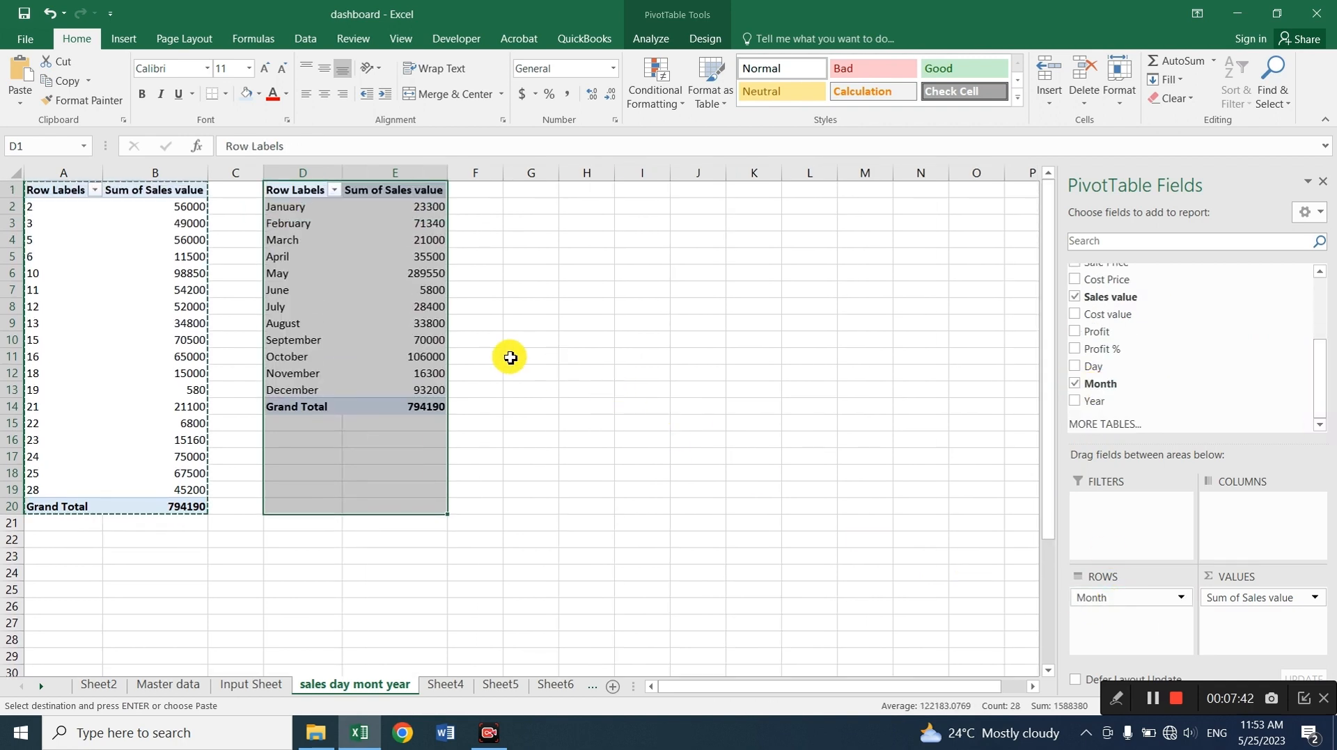
key("ctrl+c")
left_click(520, 188)
key("ctrl+v")
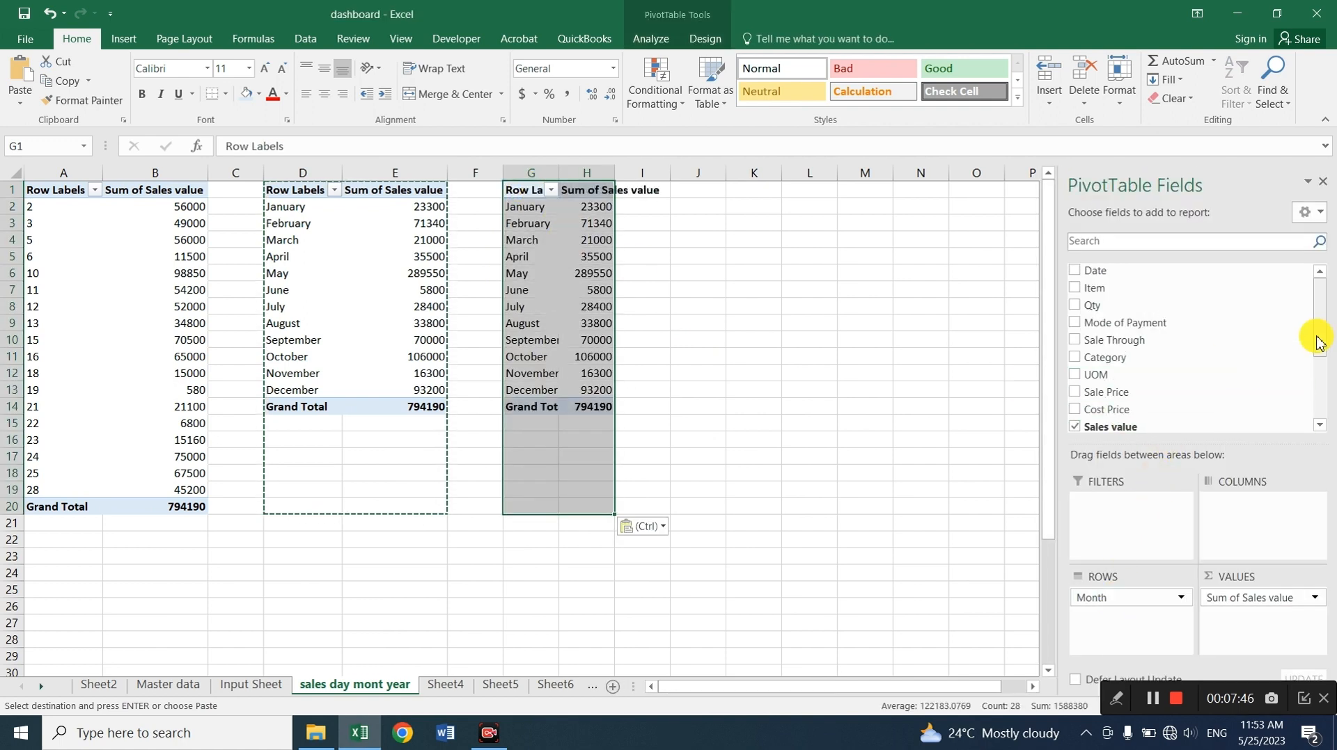
scroll(1188, 336, "down", 2)
left_click_drag(1102, 604, 988, 588)
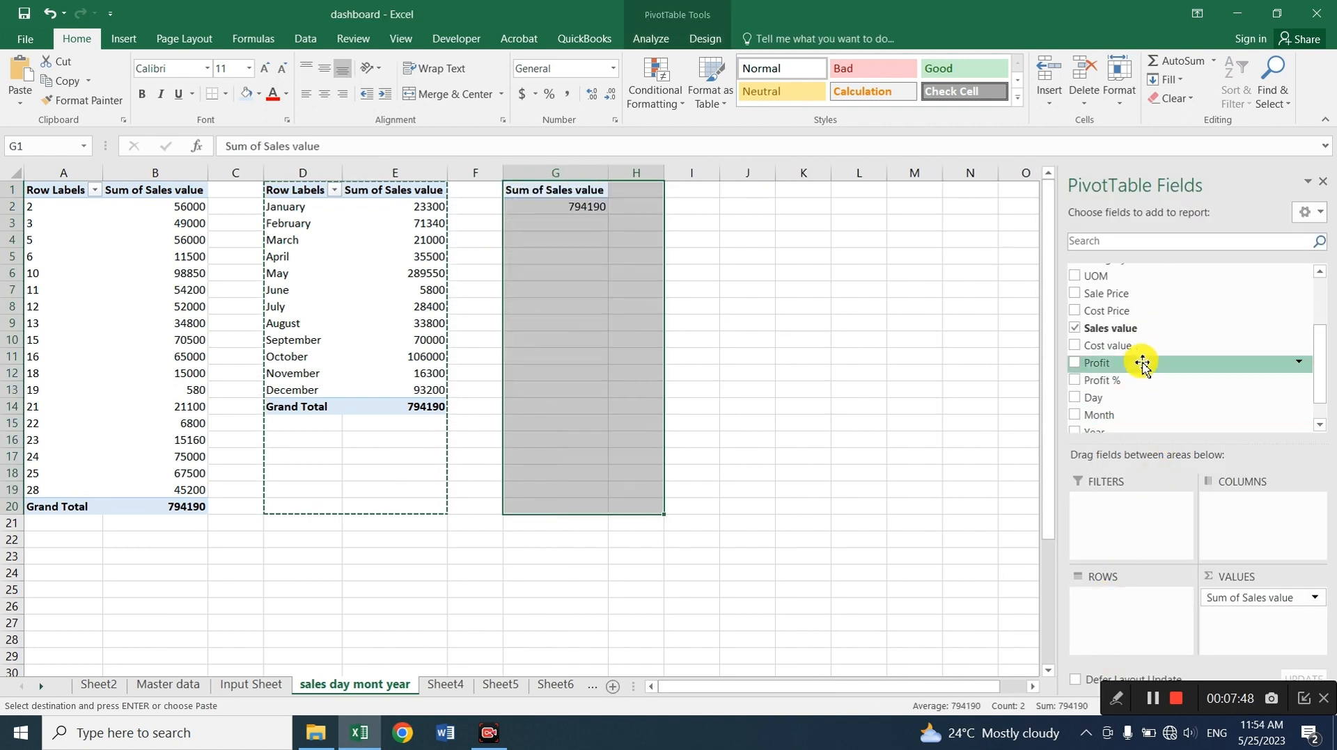
scroll(835, 418, "down", 2)
left_click_drag(1322, 357, 1318, 371)
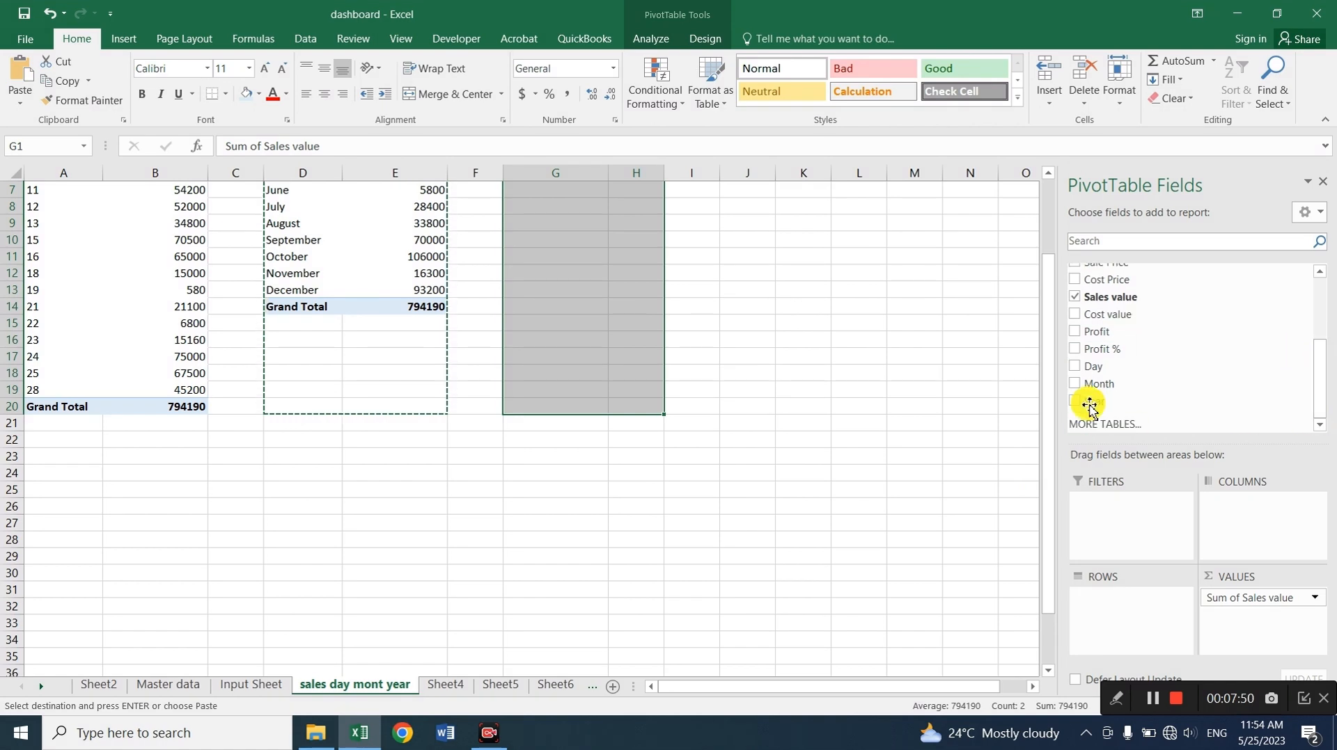
left_click_drag(1091, 401, 1114, 619)
scroll(862, 525, "up", 2)
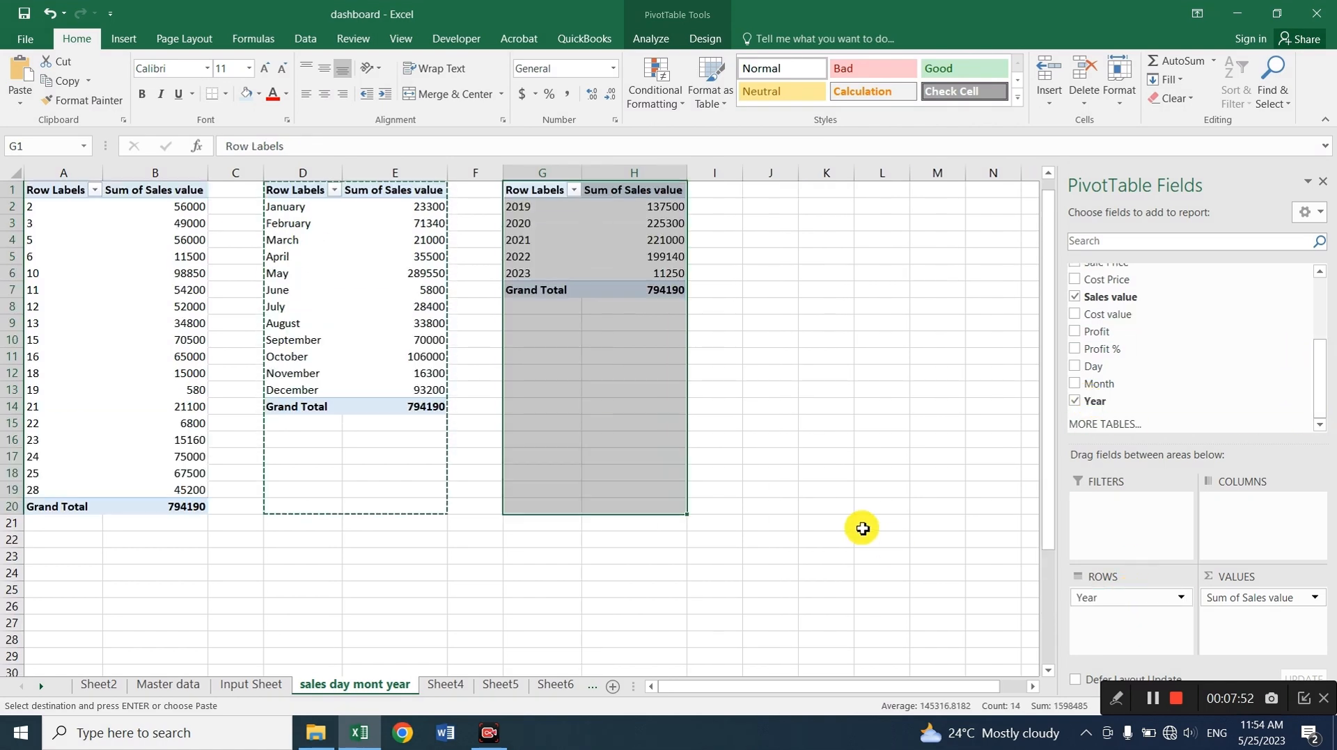
Duplicate the yearly sales PivotTable at J1, replacing its Year rows with Cost Price as a second value beside Sales value
left_click(721, 337)
left_click(564, 226)
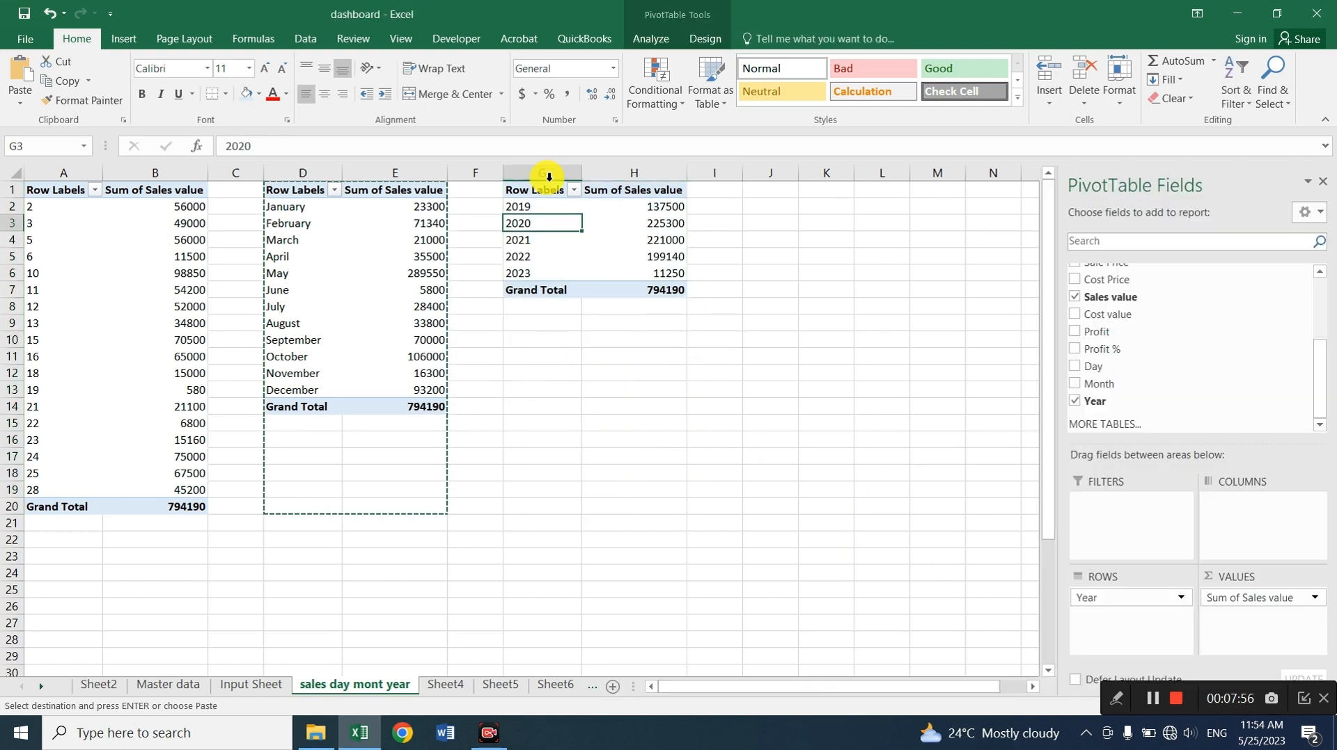
left_click_drag(533, 189, 636, 327)
key("ctrl+c")
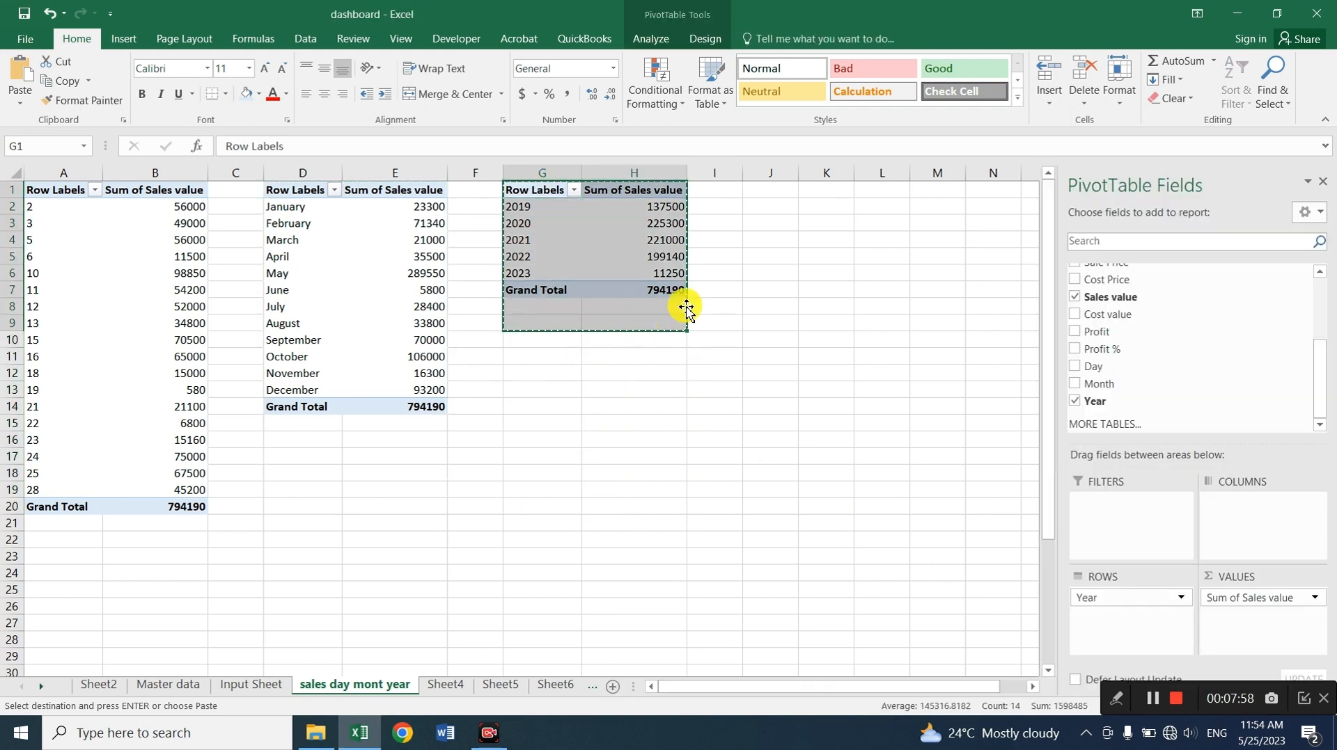
left_click(765, 200)
key("ctrl+v")
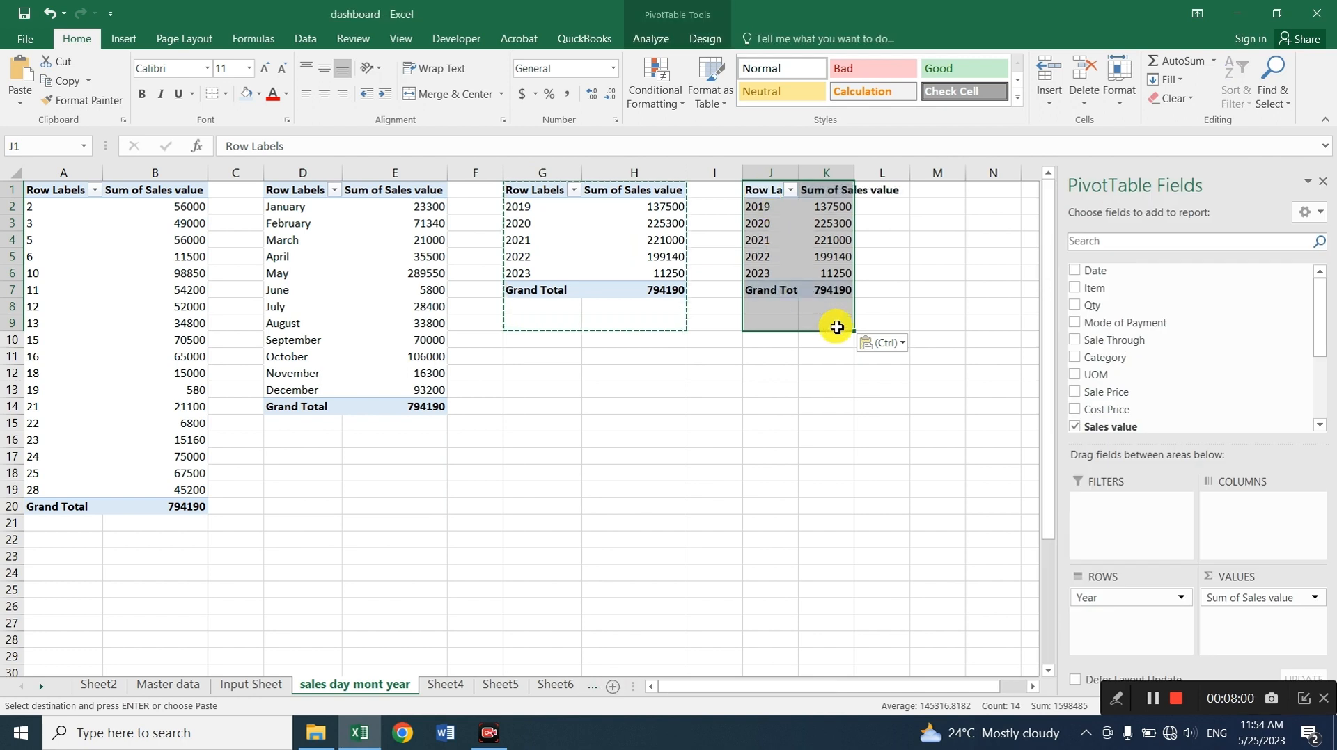
left_click_drag(1131, 599, 961, 573)
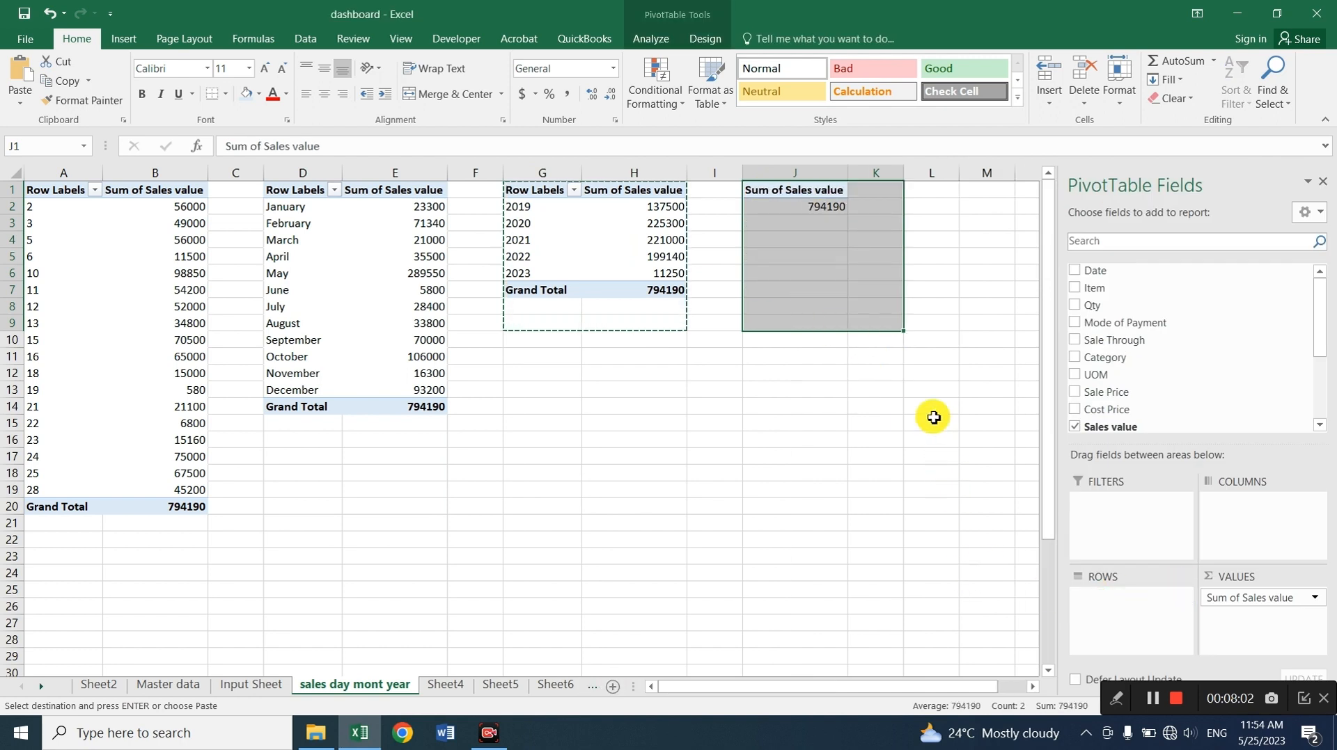
left_click_drag(1109, 411, 1253, 627)
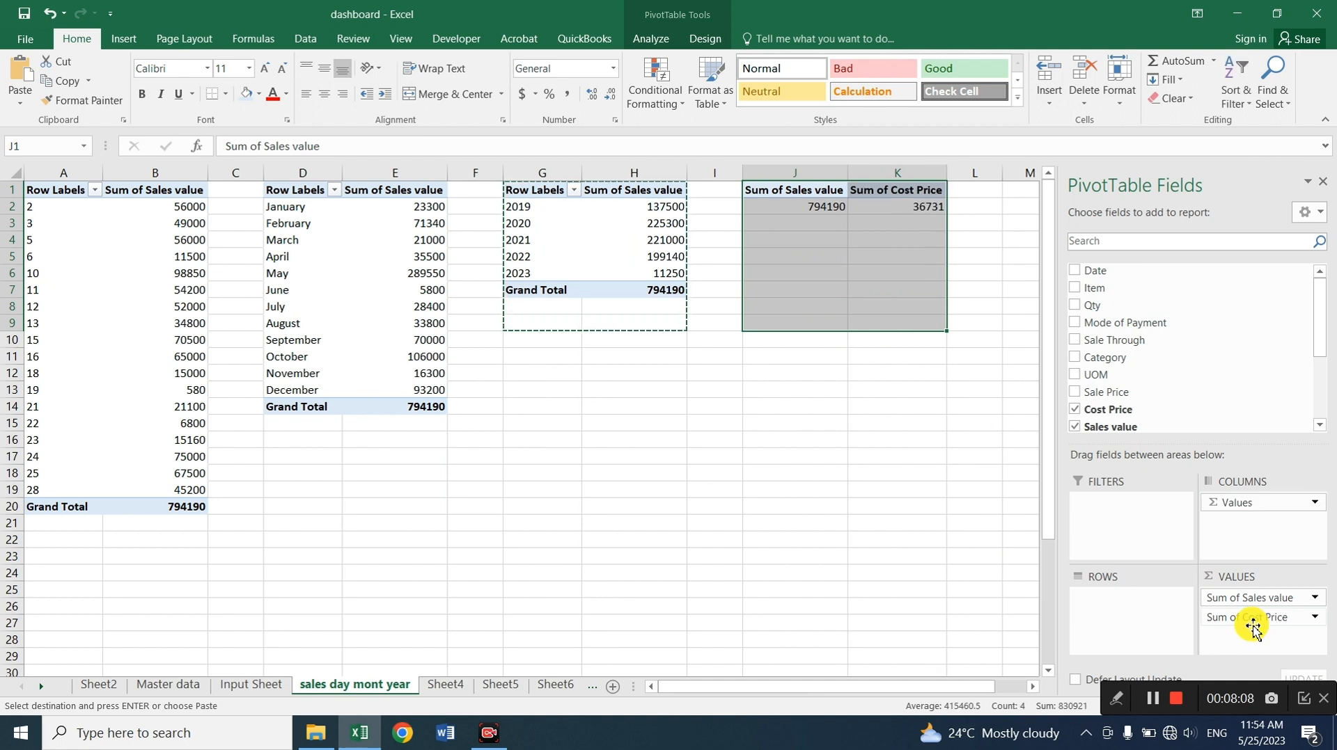
left_click(795, 441)
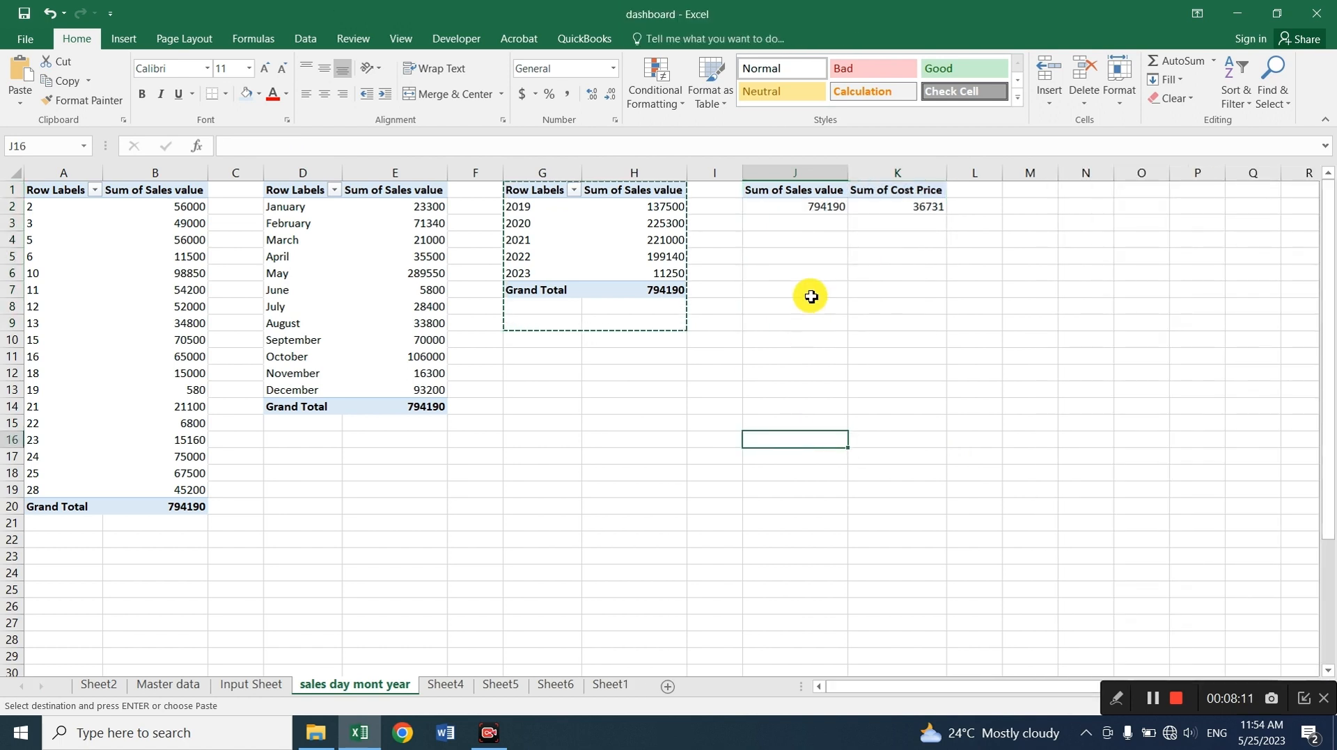
Enter the labels Sales, Cost, Profit and Profit % in cells J4 to J7
left_click(810, 240)
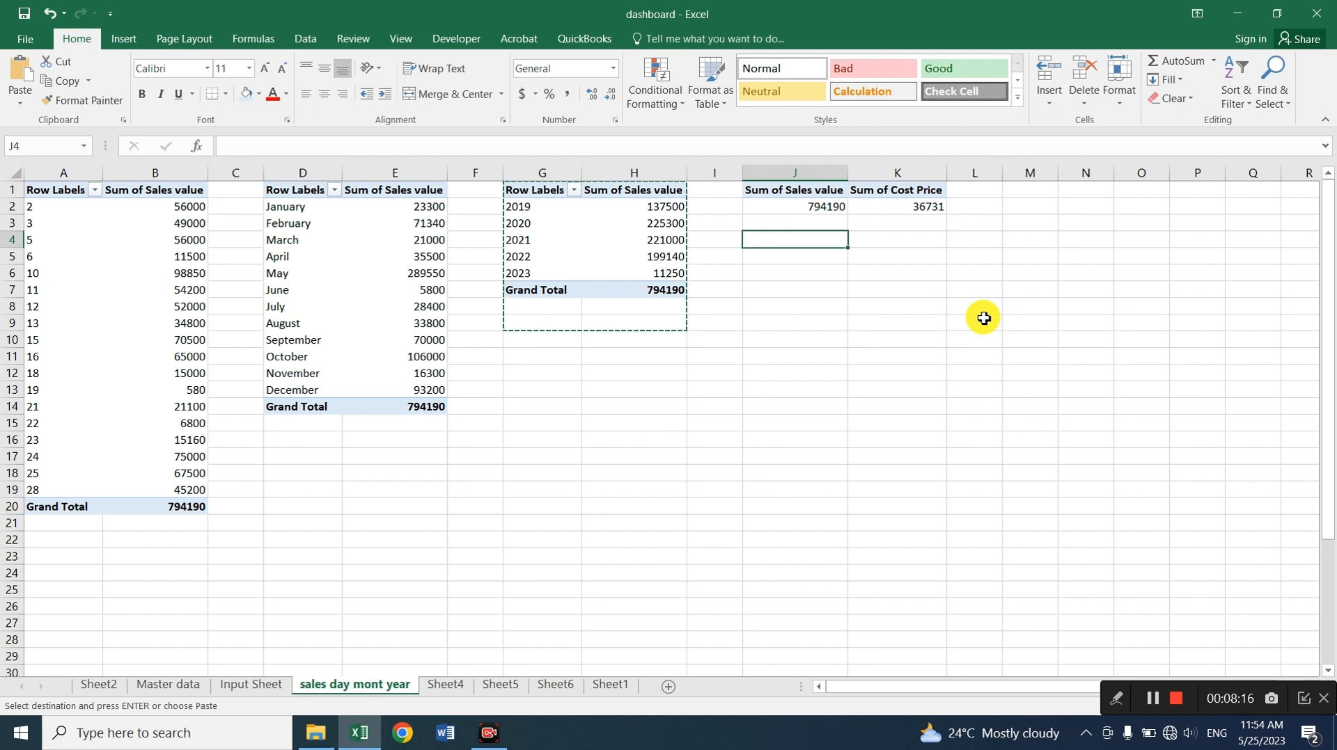
type("Sales")
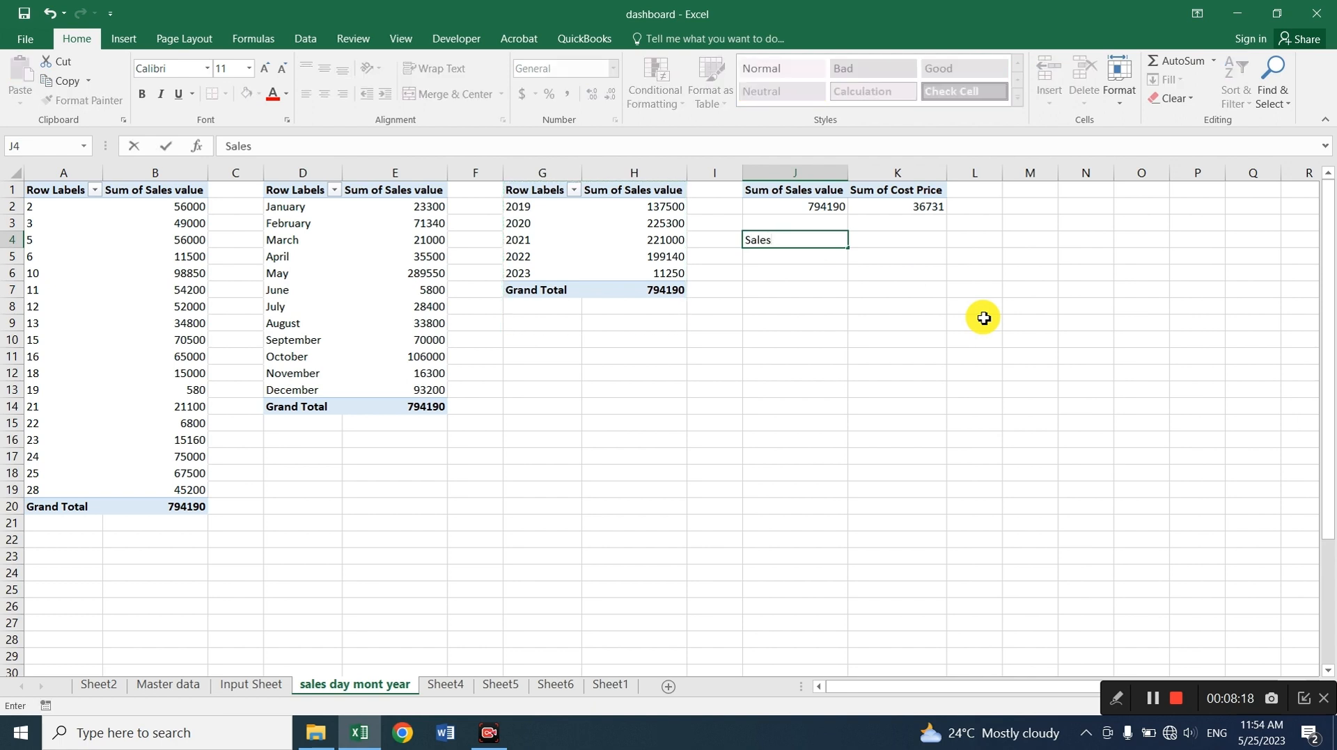
key("Return")
type("Cost")
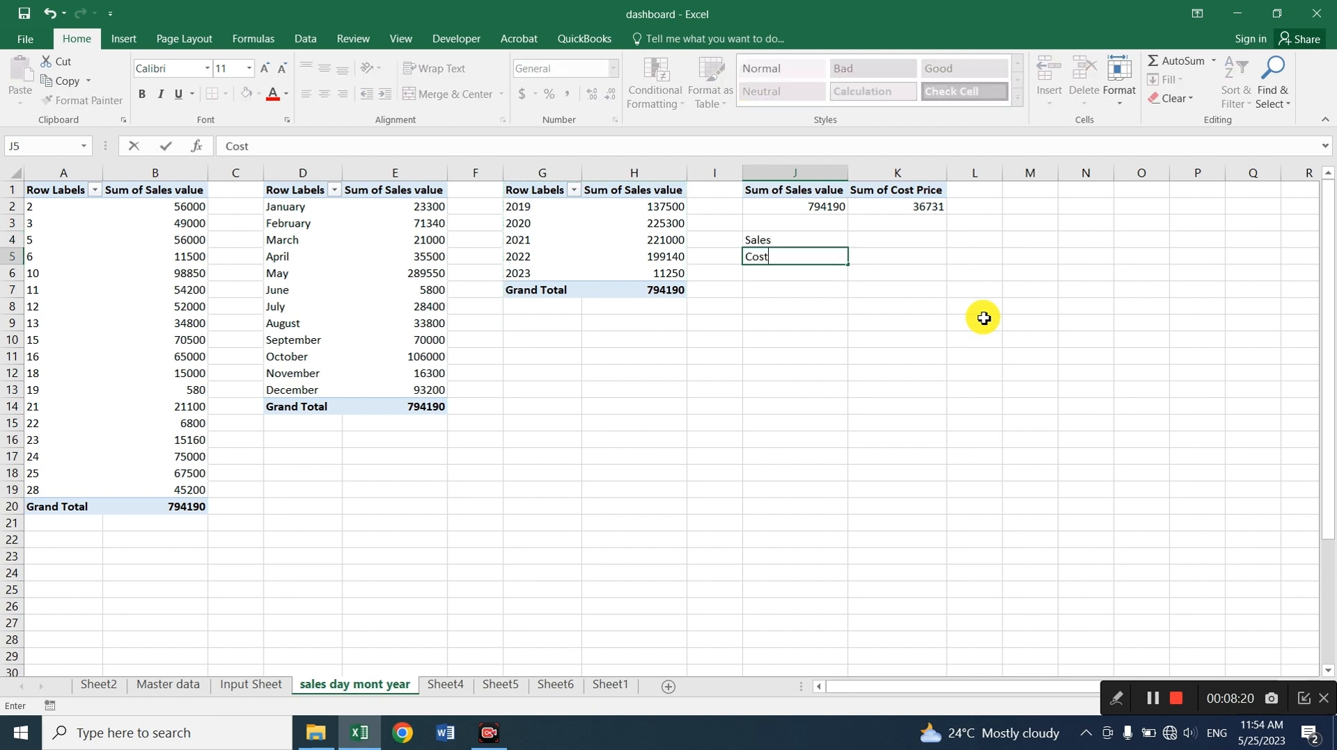
key("Return")
type("Profit")
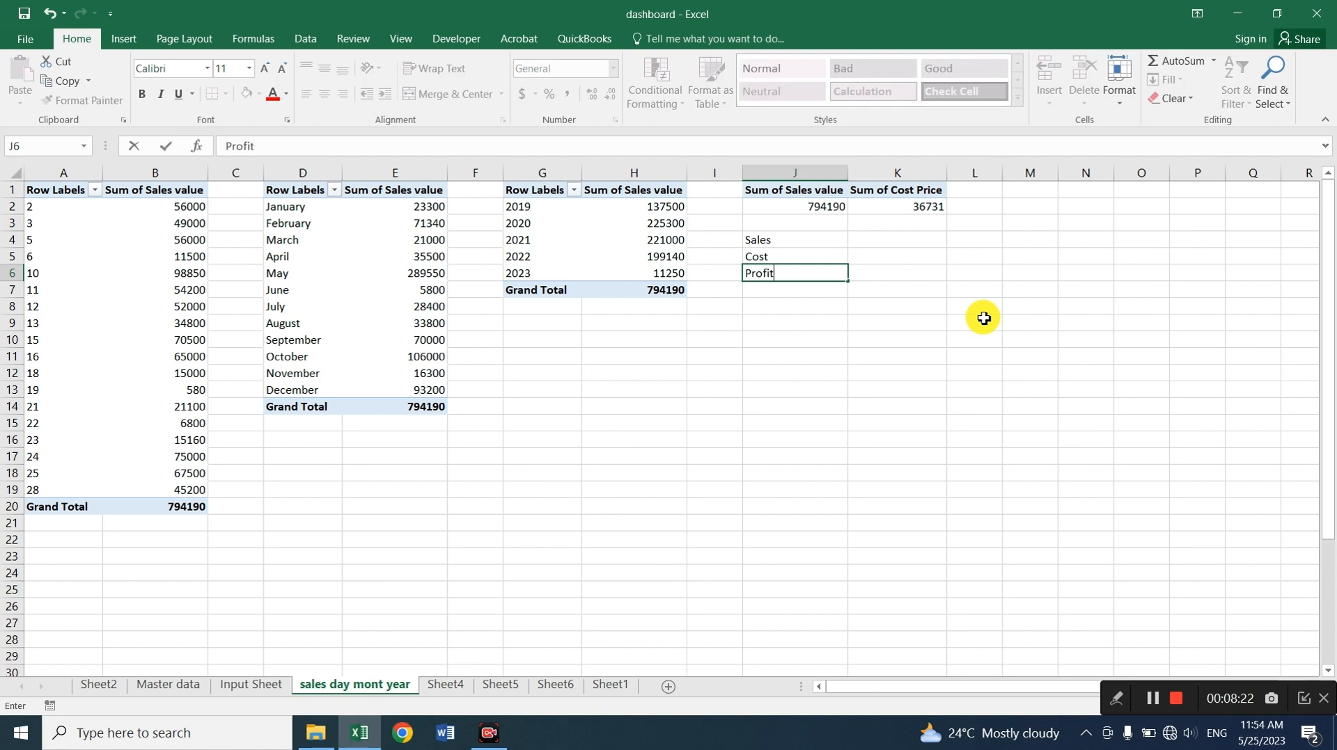
key("Return")
type("Profit")
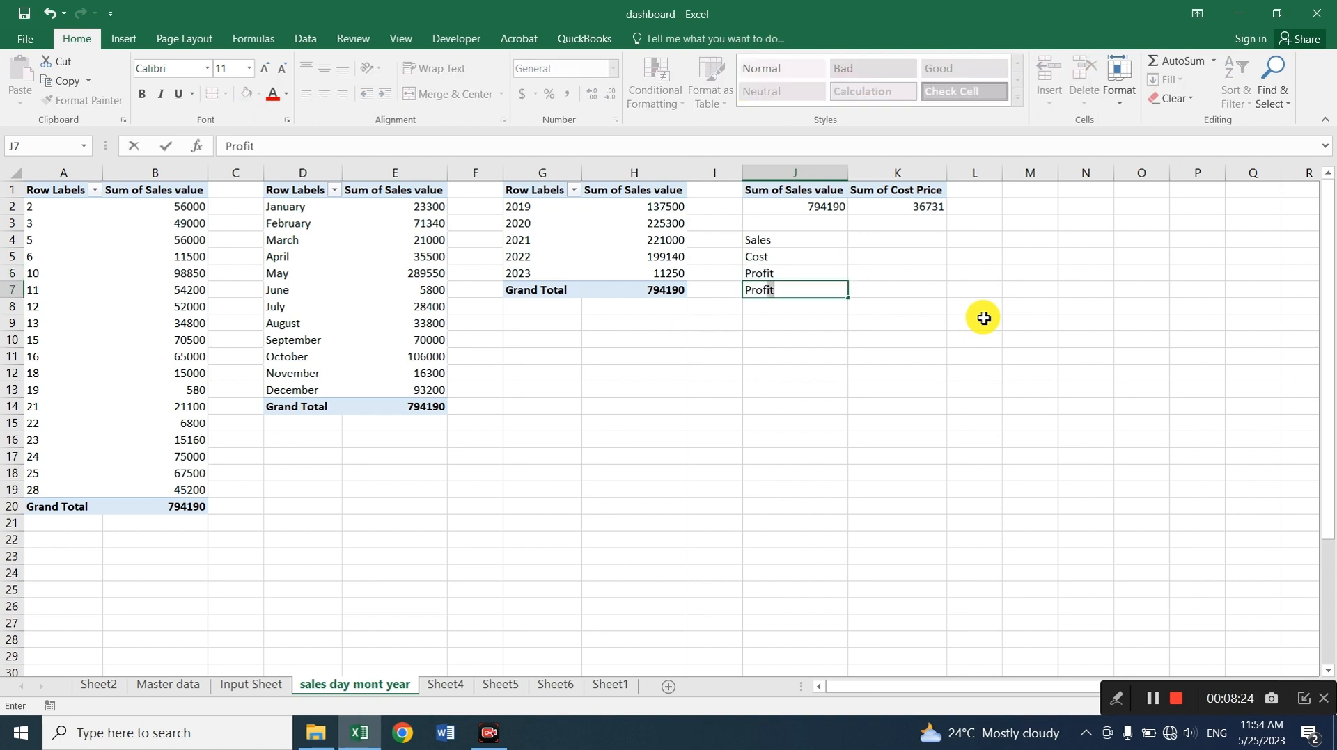
type(" %")
key("Return")
Link K4 to the Sum of Sales value and K5 to the Sum of Cost Price in the PivotTable above
key("Up")
key("Right")
key("Up")
key("Up")
key("Up")
type("=")
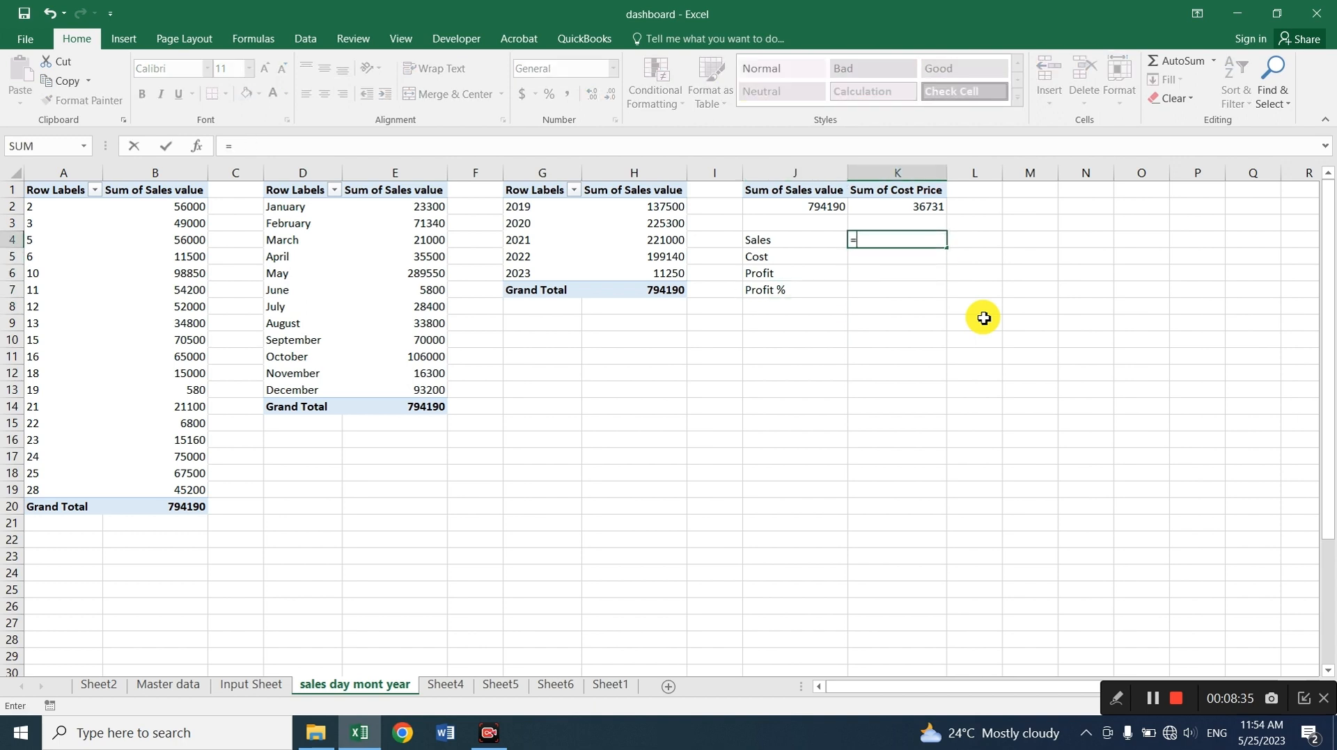
key("Left")
key("Up")
key("Up")
key("Return")
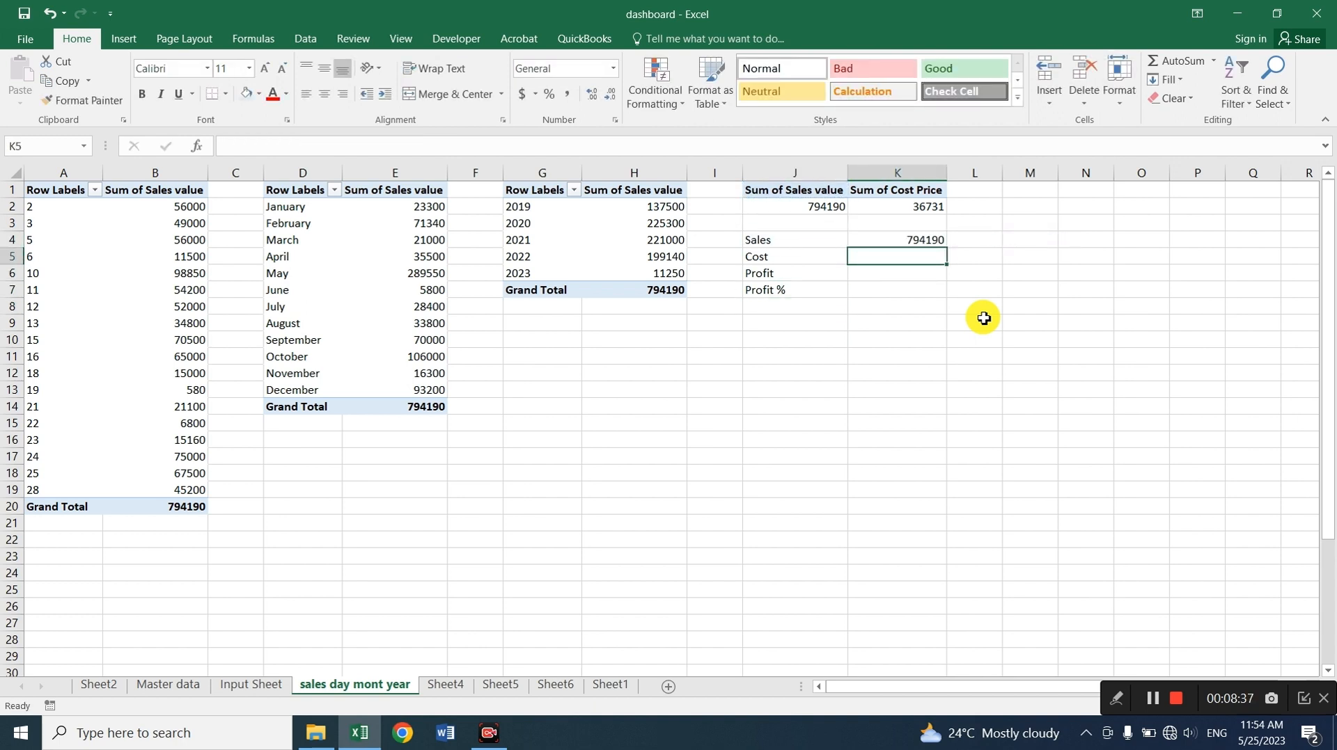
type("=")
key("Up")
key("Up")
key("Up")
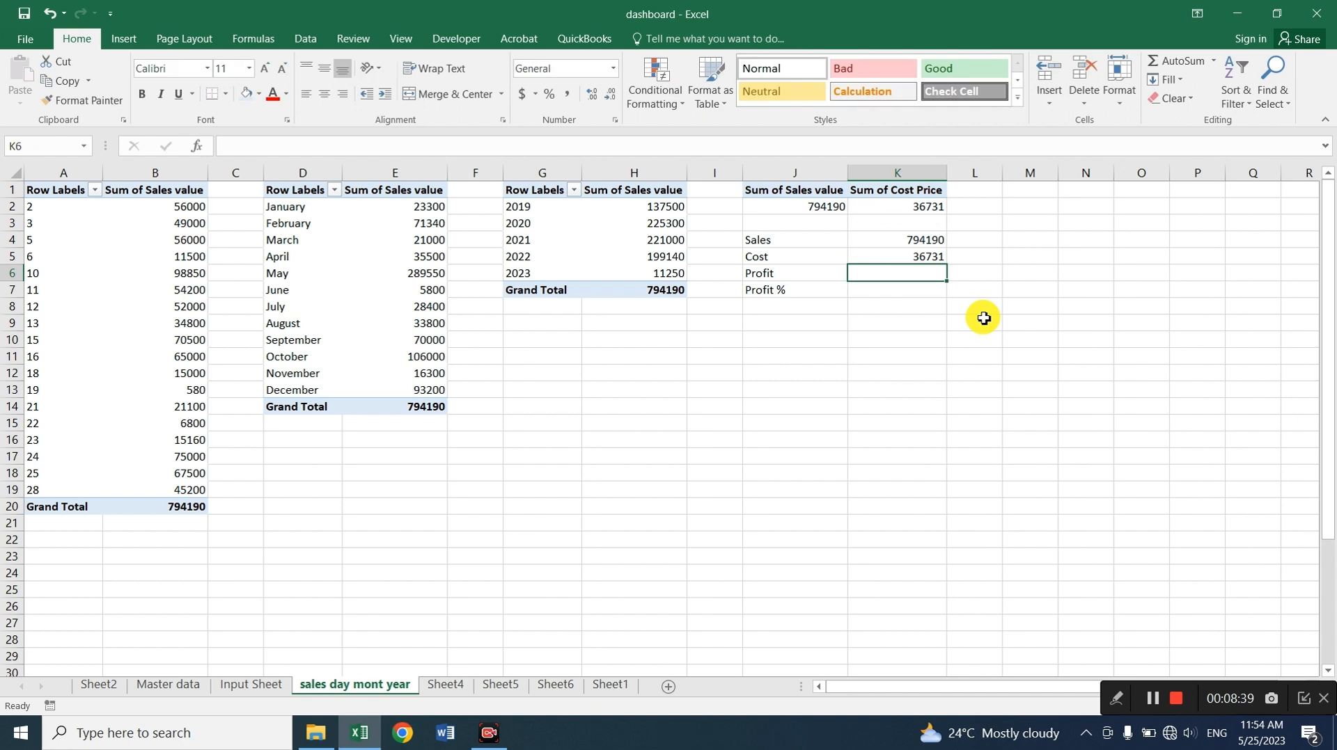
Calculate Profit in K6 as =K4-K5 and Profit % in K7 as =K6/K4
type("=")
key("Up")
key("Up")
type("-")
key("Up")
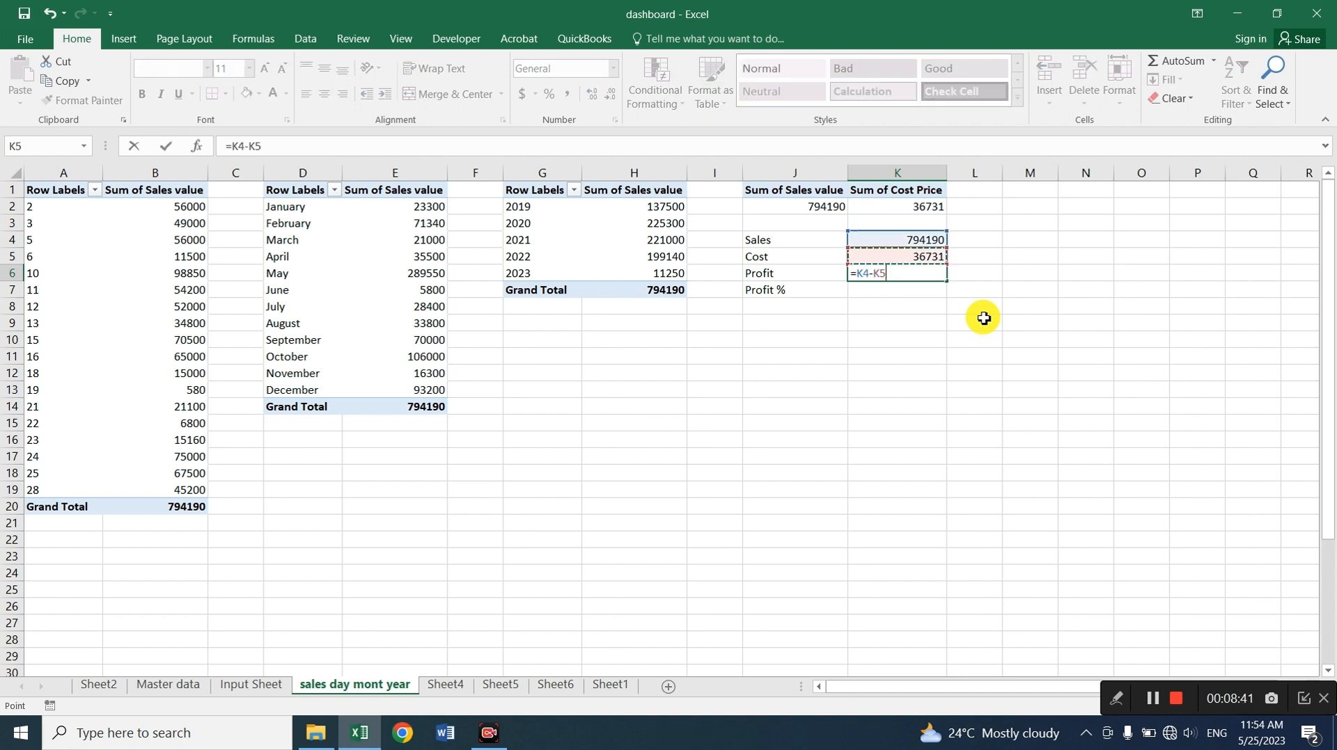
key("Return")
type("=")
key("Up")
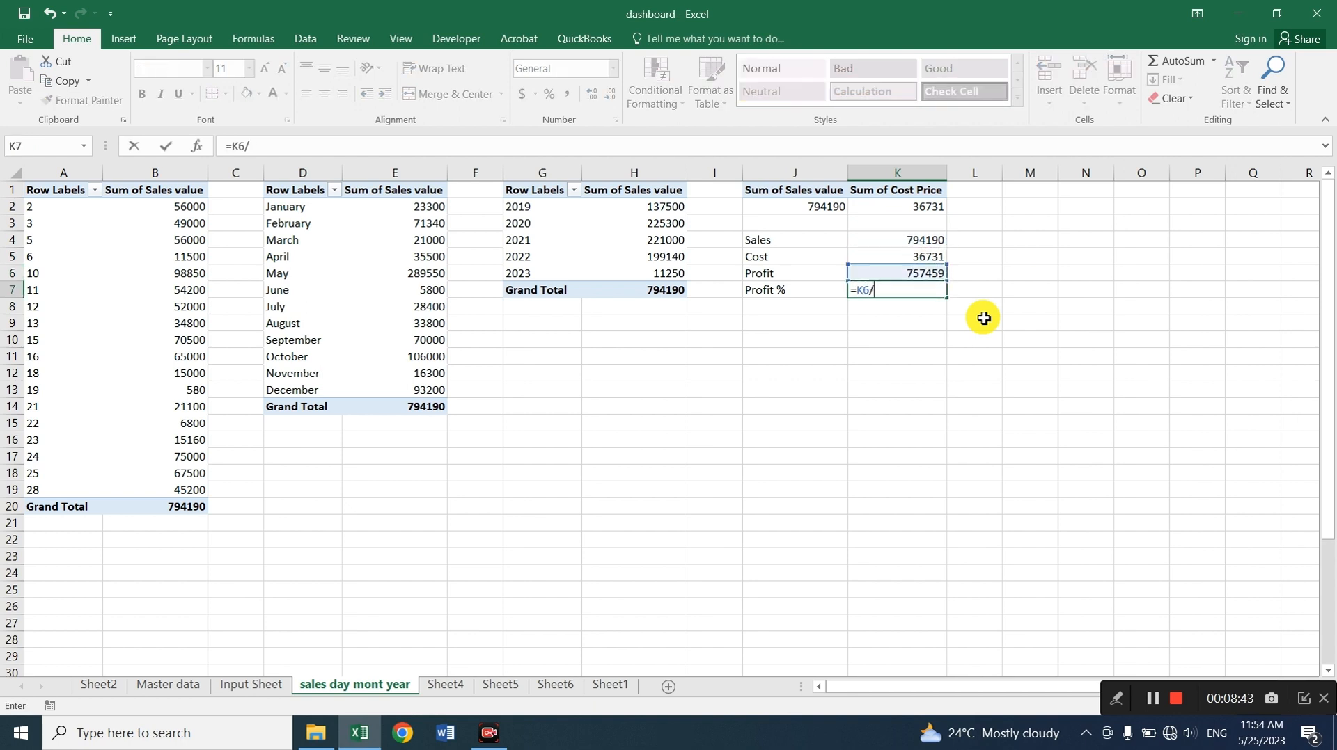
type("/")
key("Up")
key("Up")
key("Return")
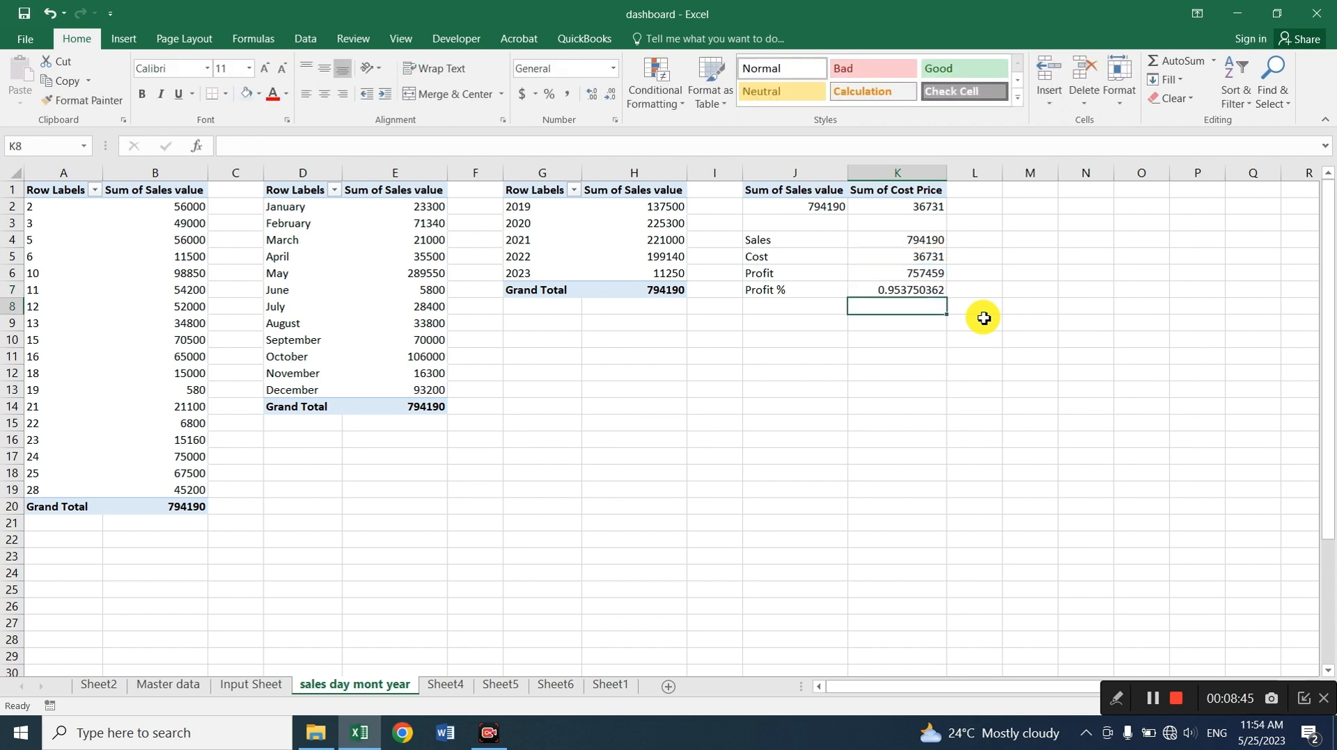
Replace Cost Price with Cost value in the values of the PivotTable at J1
left_click(933, 211)
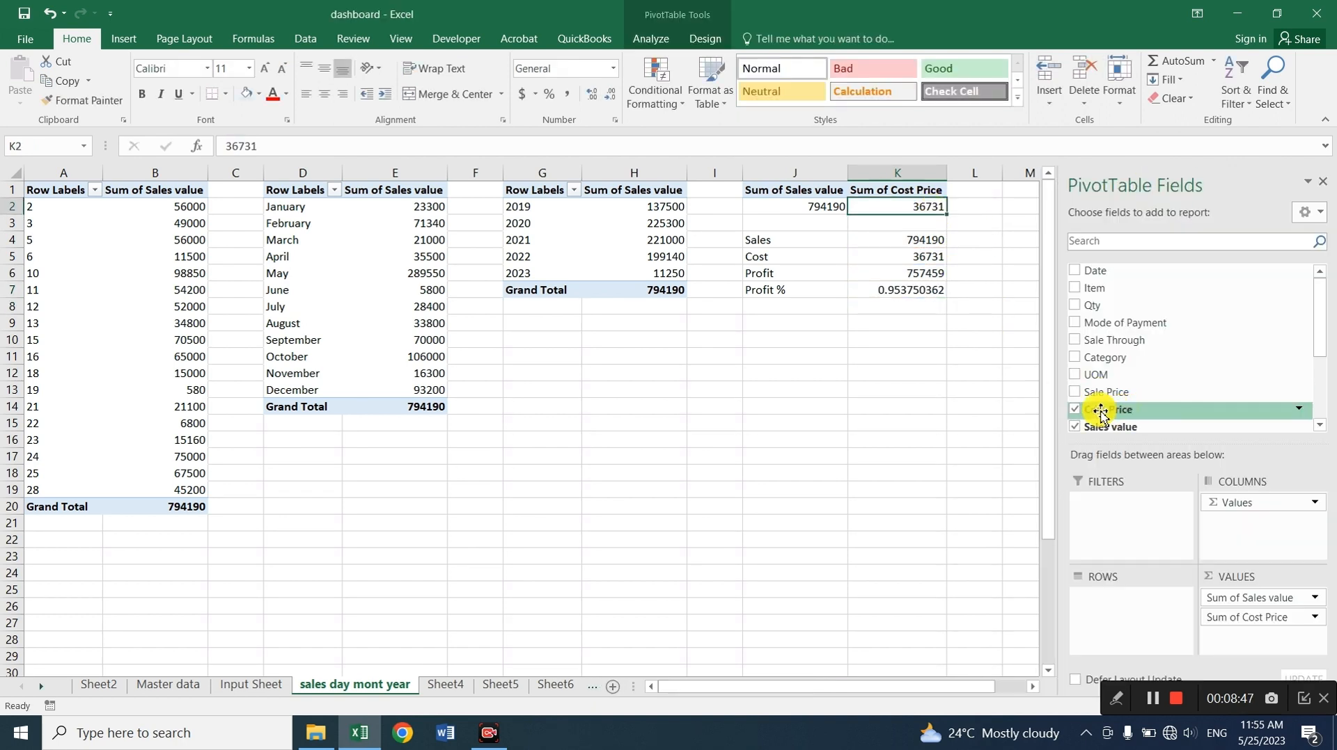
left_click(1075, 411)
scroll(1079, 417, "down", 2)
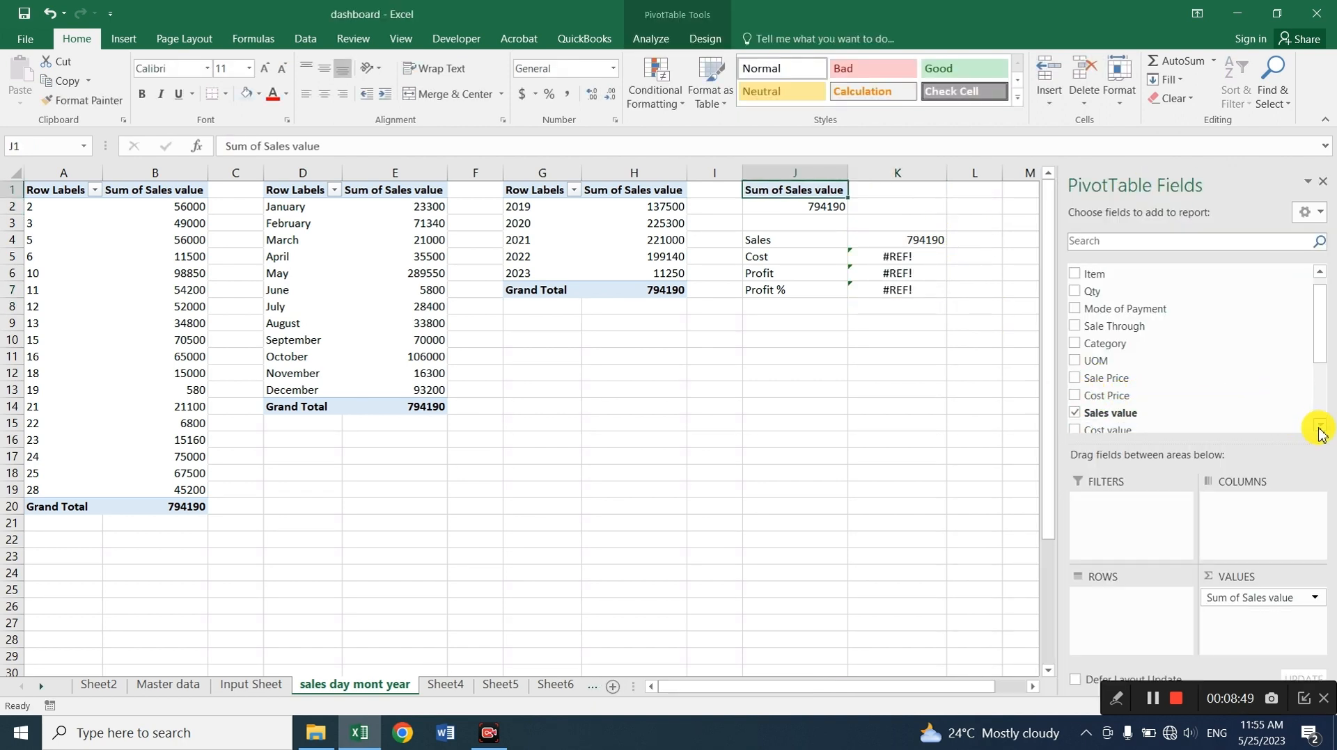
left_click_drag(1089, 417, 1252, 630)
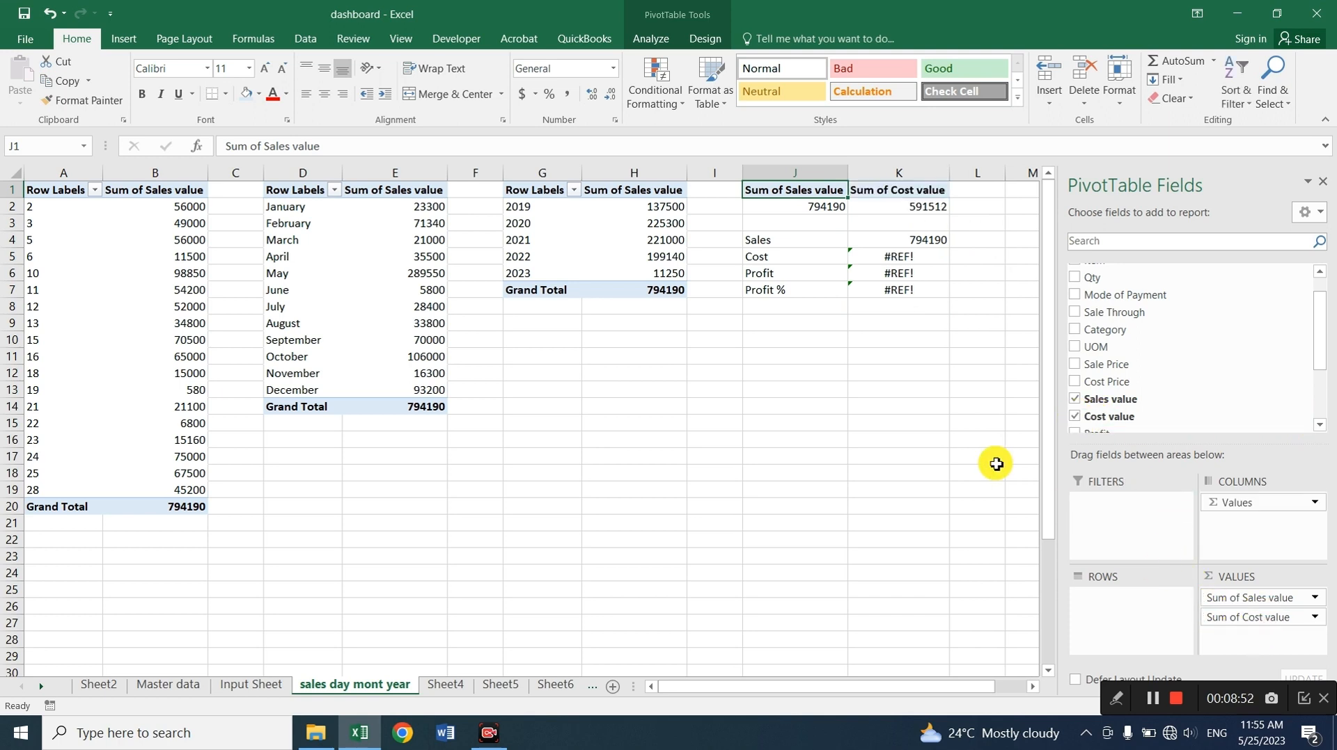
Relink K5 to the PivotTable's Sum of Cost value and format the Profit % result in K7 as a percentage
left_click(919, 258)
double_click(920, 259)
type("=")
key("Up")
key("Up")
key("Up")
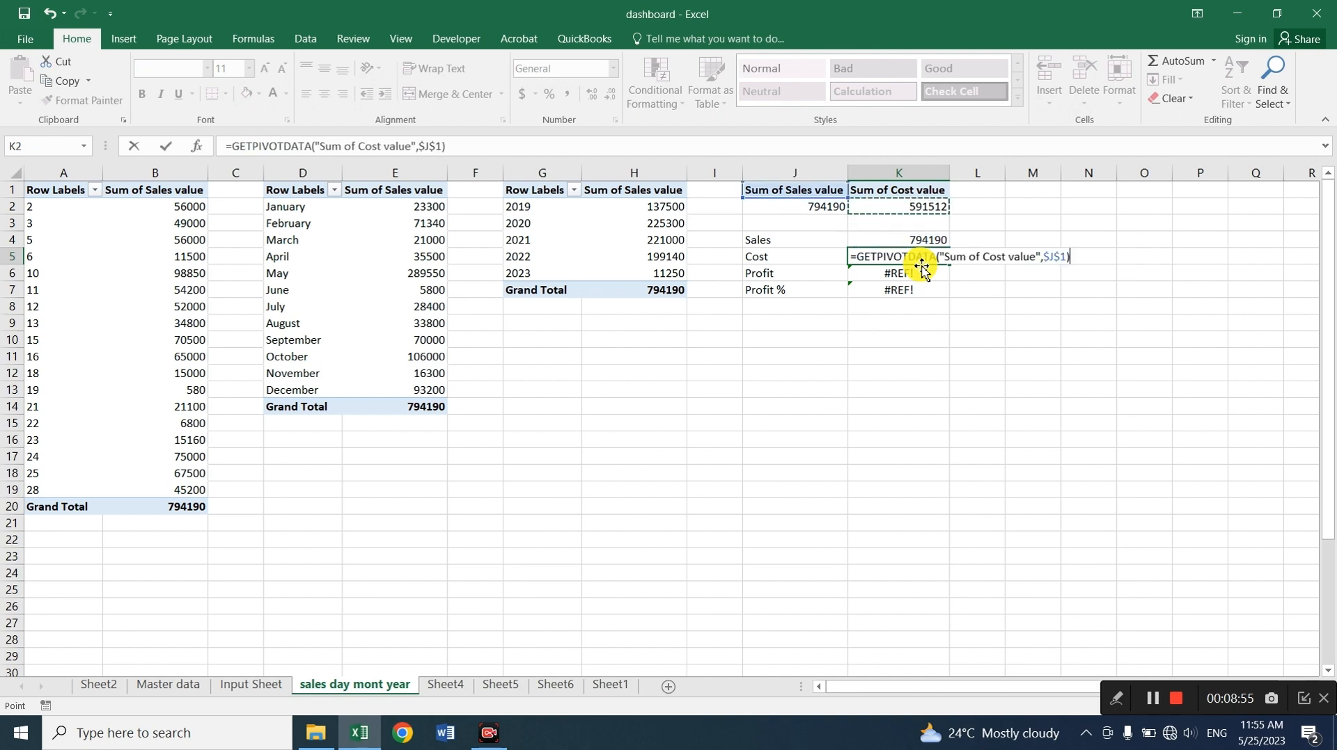
key("Return")
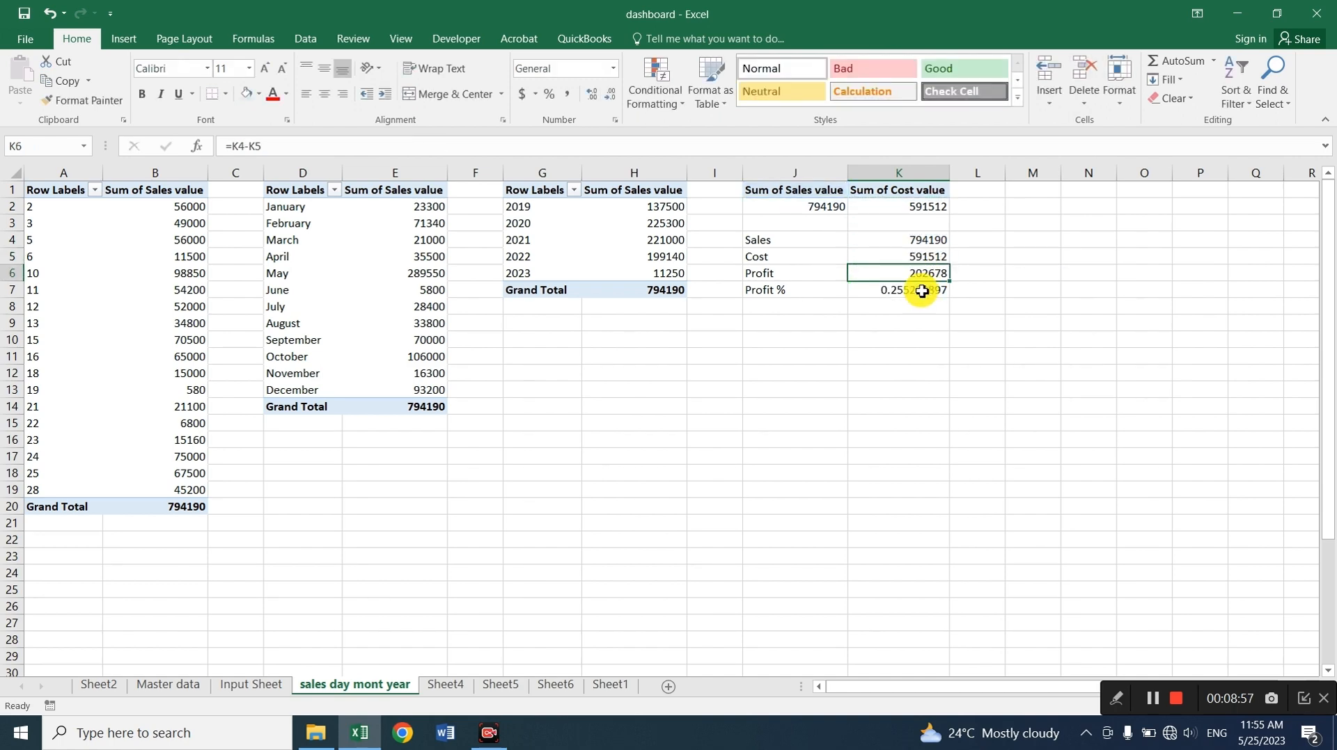
left_click(921, 291)
key("ctrl+shift+5")
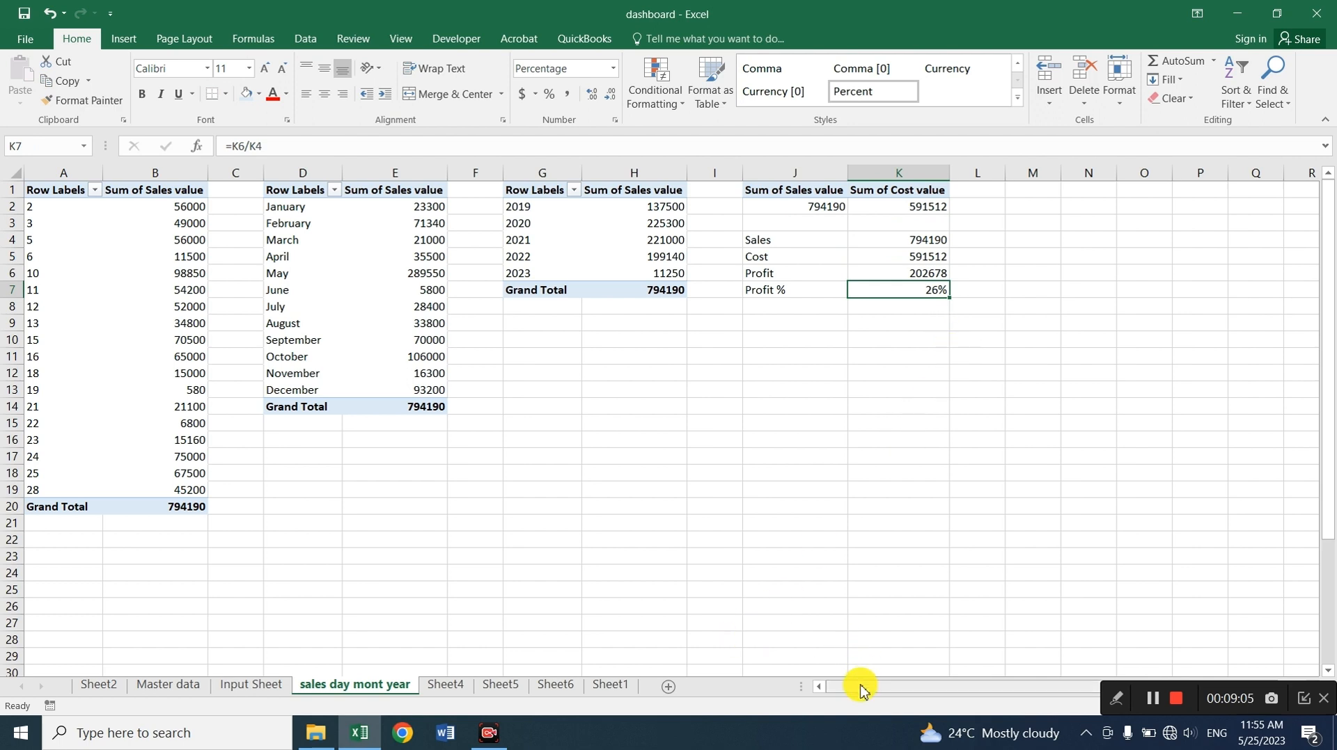
Rename Sheet4 as "item and category"
left_click(458, 692)
right_click(456, 689)
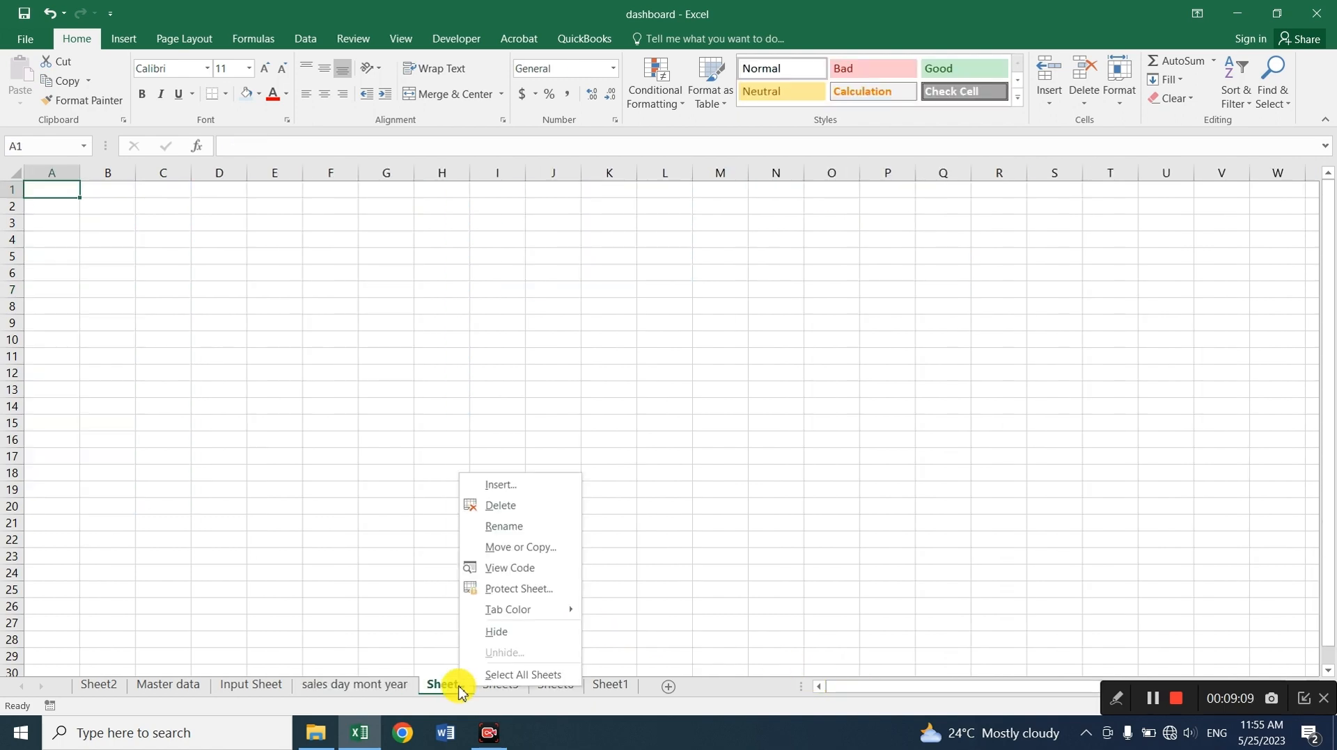
left_click(509, 529)
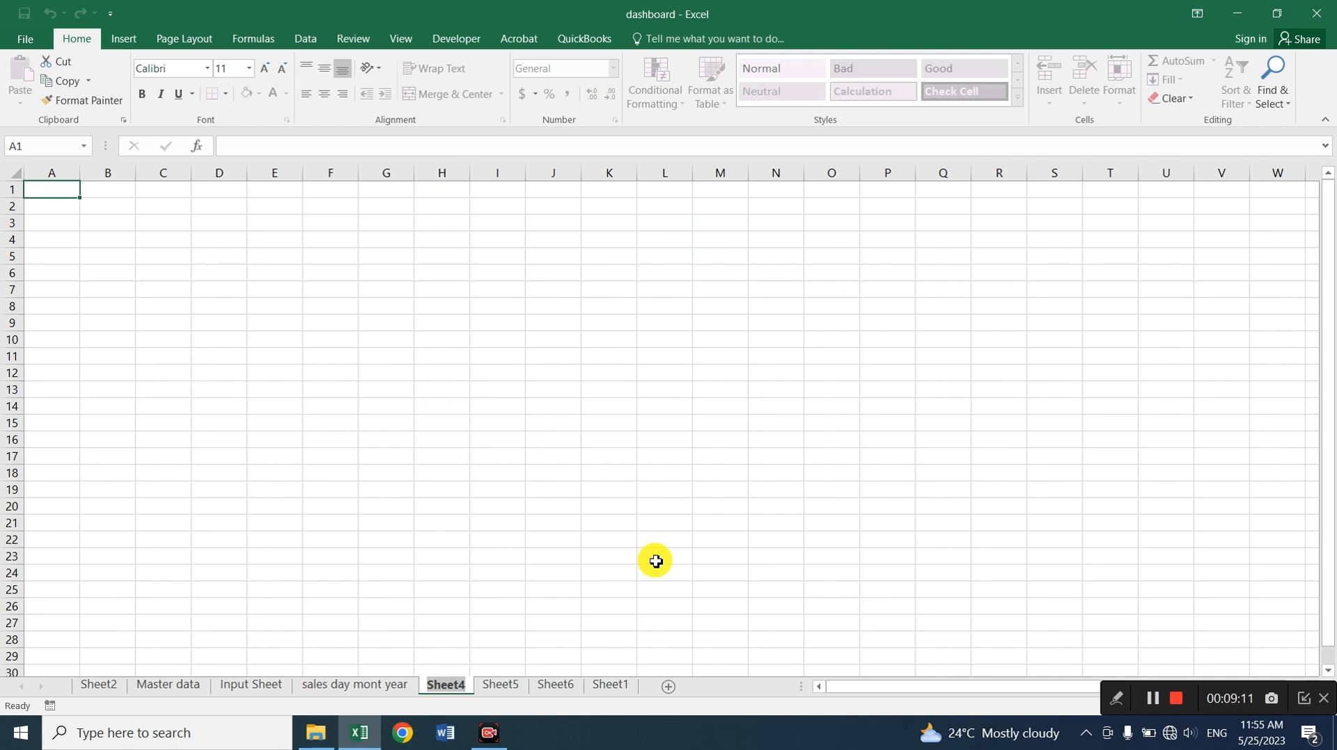
type("item")
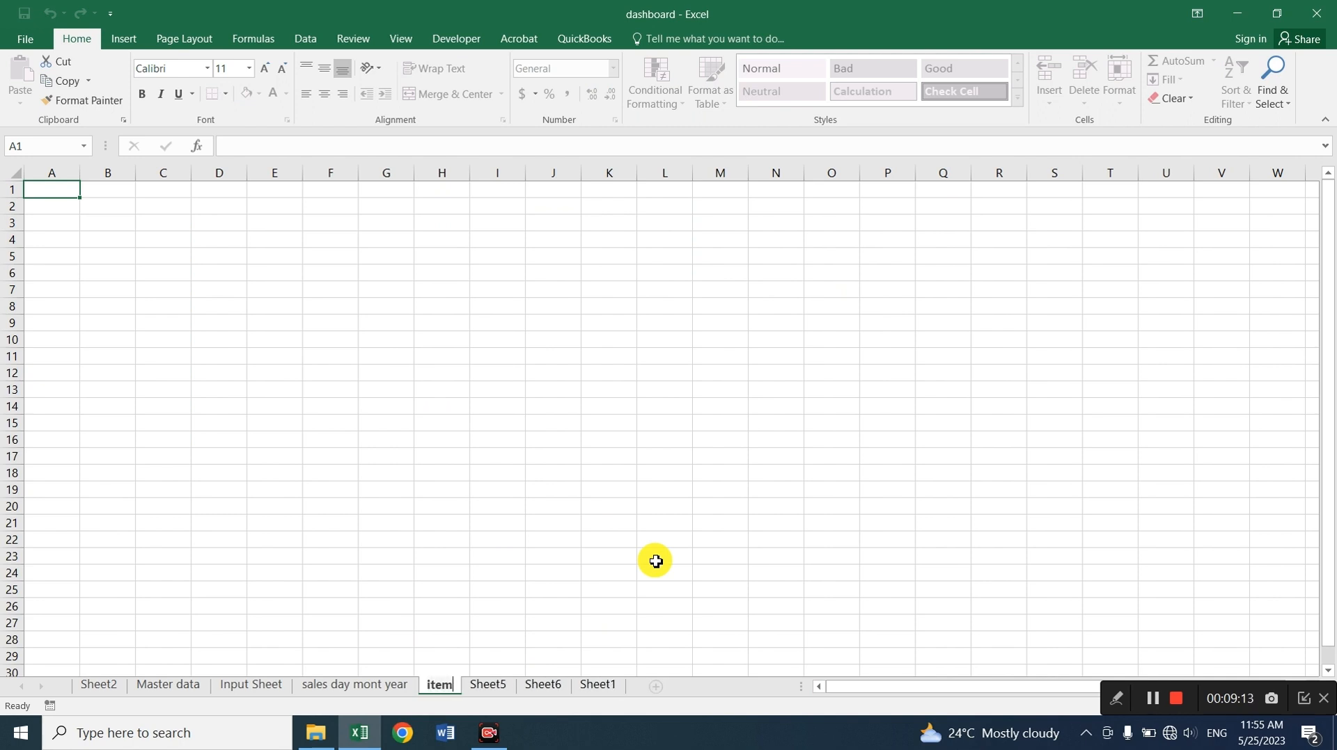
type(" and cate")
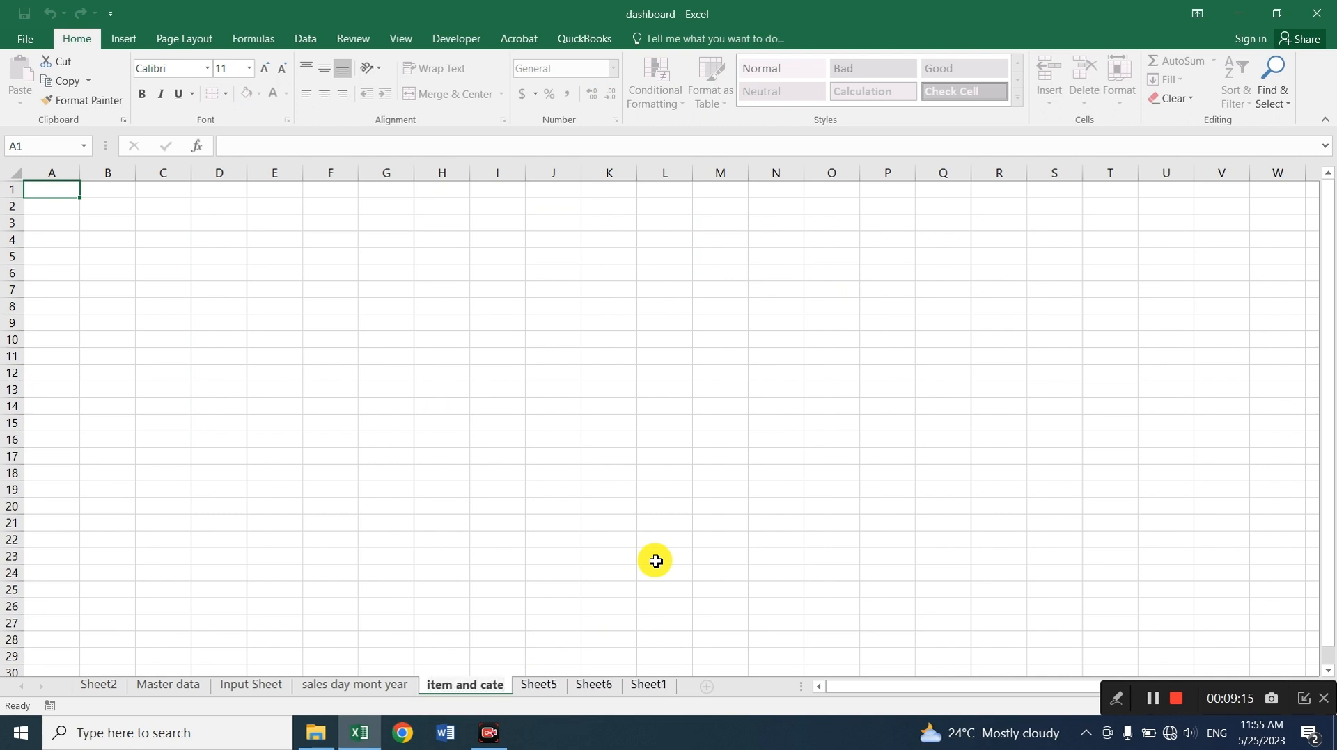
type("gory")
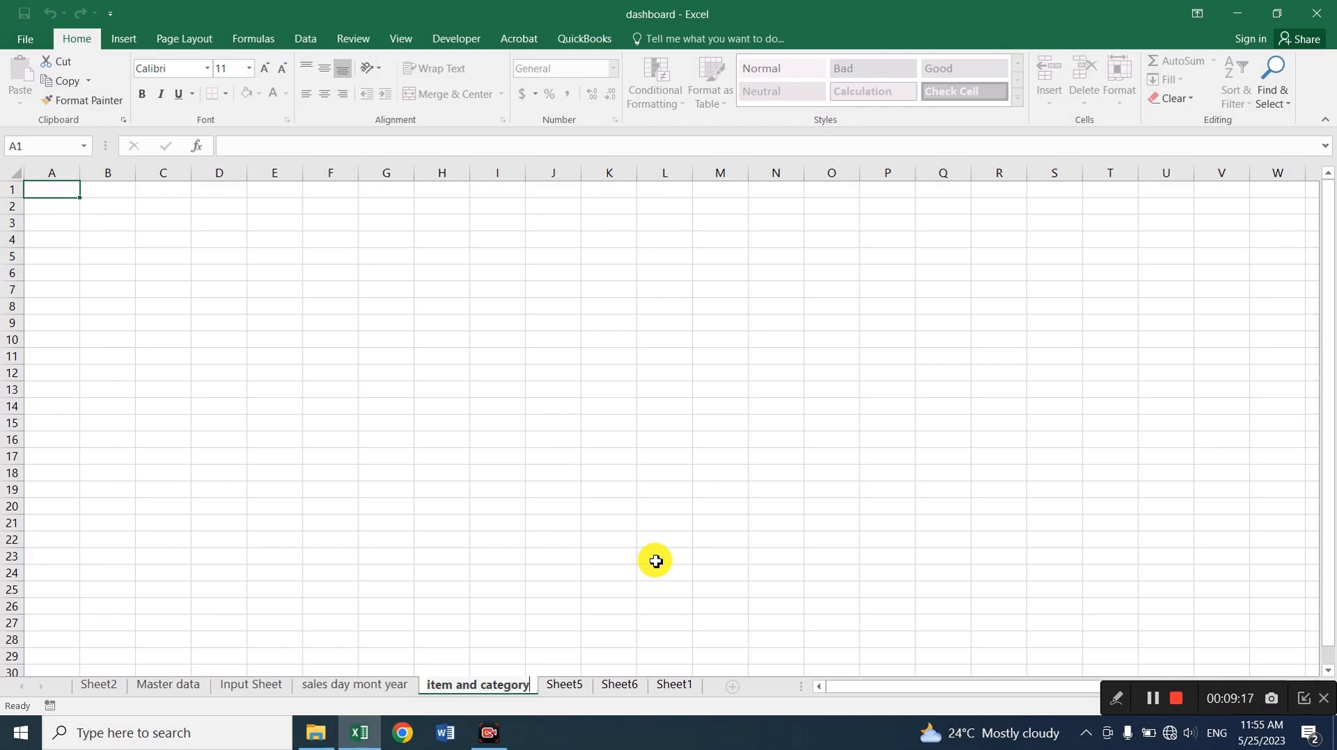
key("Return")
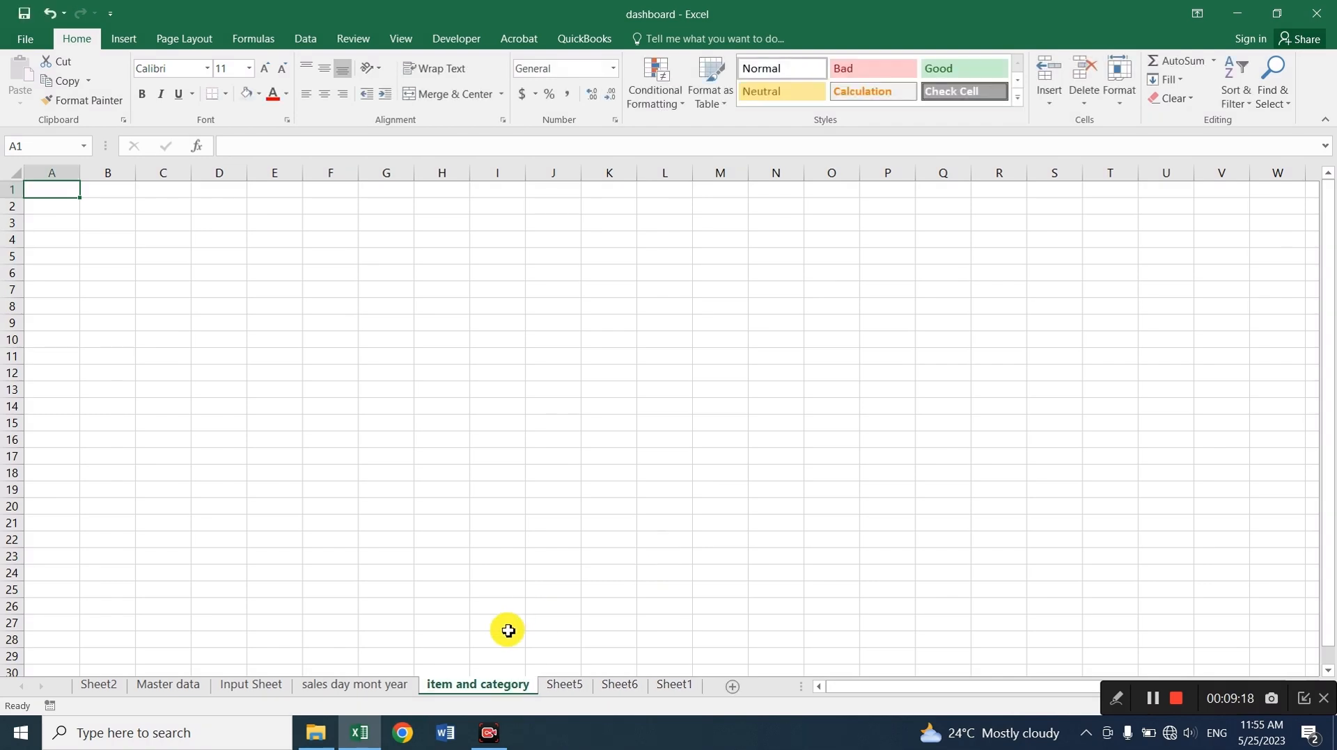
Insert a PivotTable at A1 of the "item and category" sheet, using the Input Sheet data in columns A to P as its source
left_click(126, 38)
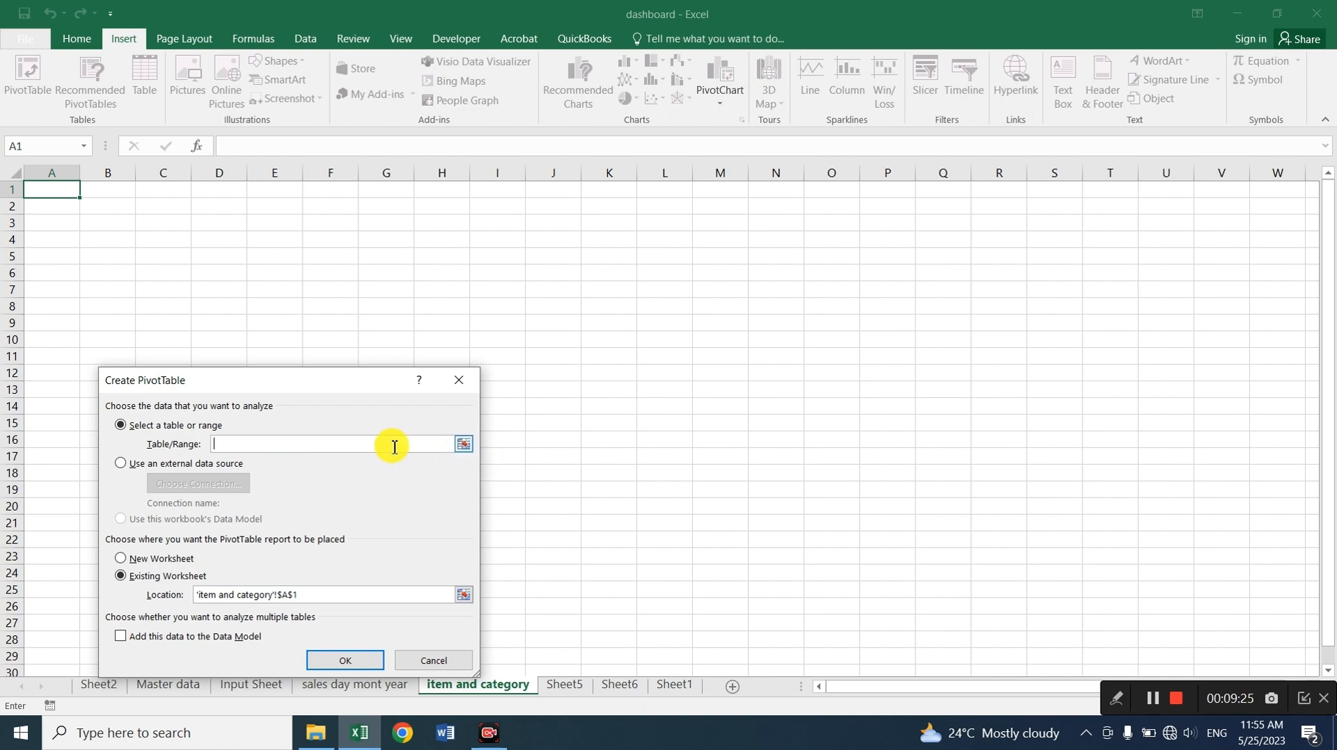
left_click(250, 686)
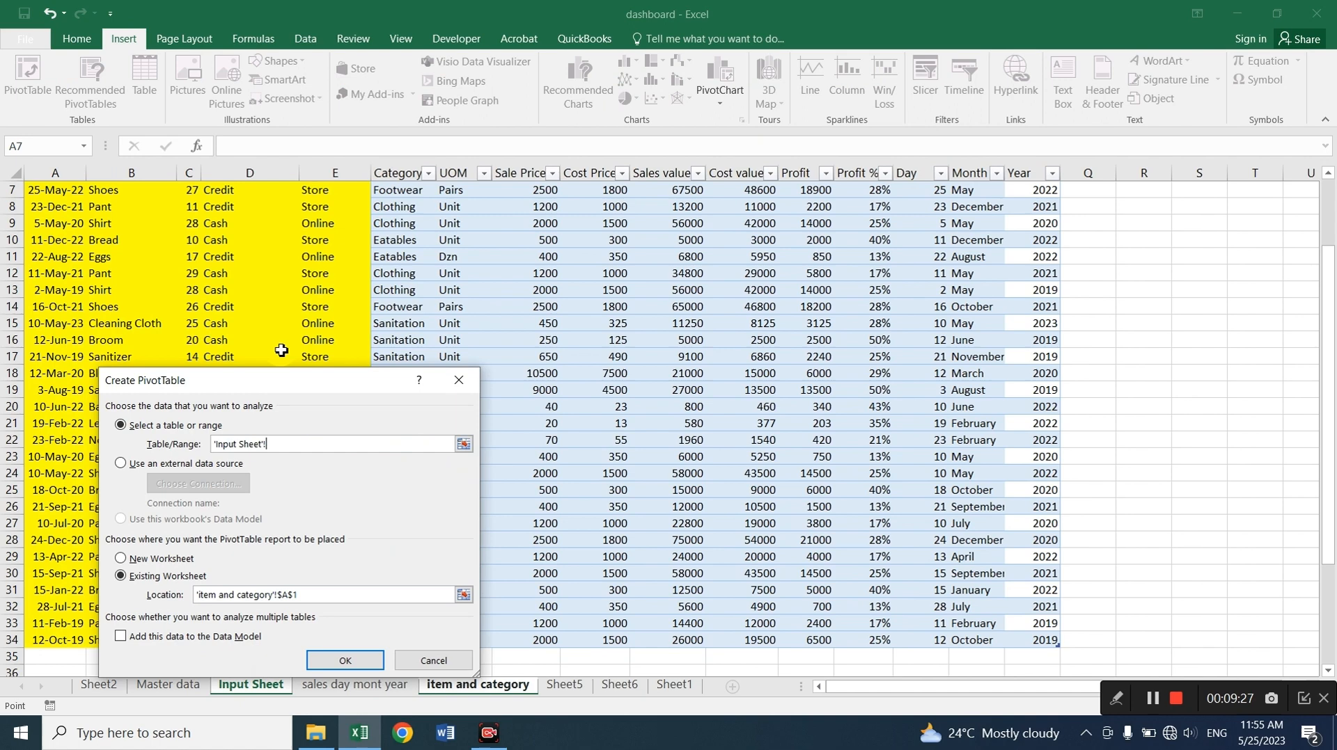
left_click(77, 229)
key("ctrl+Up")
key("shift+Right")
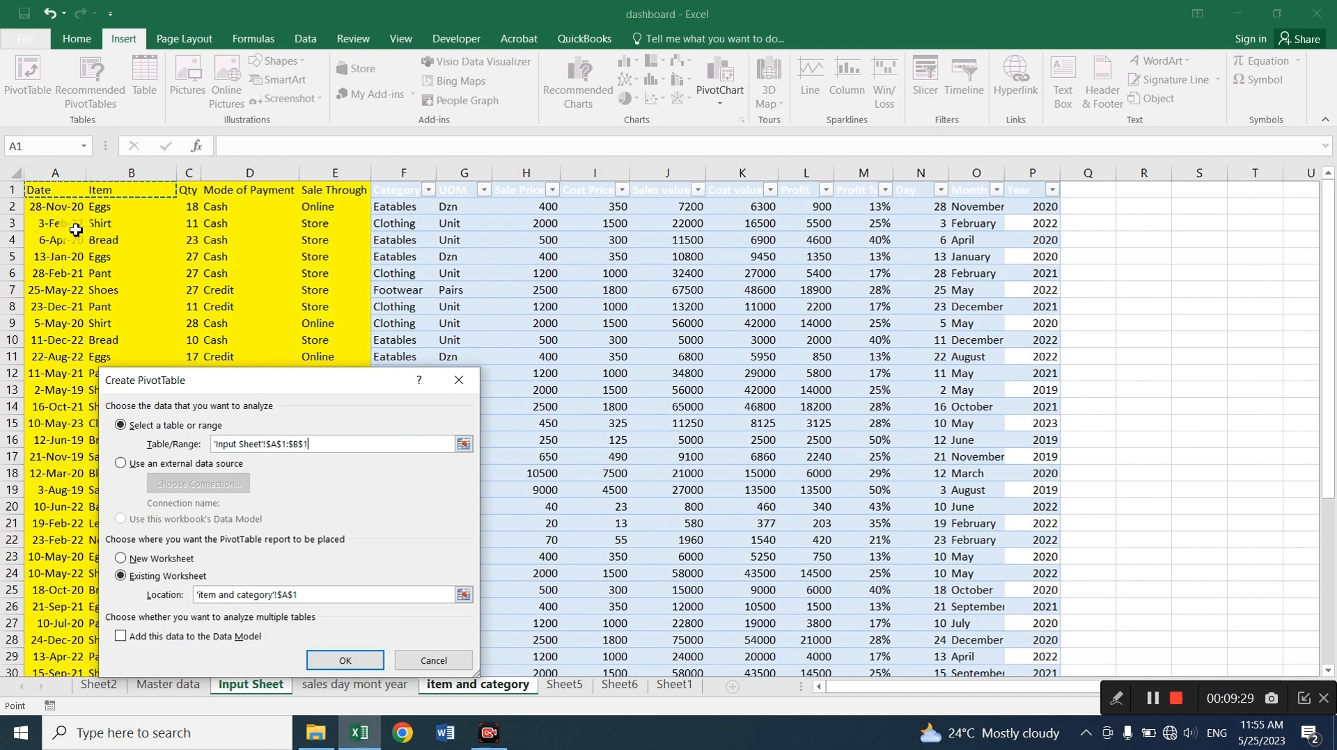
key("shift+Right")
key("shift+Right")
key("shift+Right")
key("shift+Right")
key("shift+Right")
key("shift+Right")
key("shift+Right")
key("shift+Right")
key("shift+Right")
key("shift+Right")
key("shift+Right")
key("shift+Right")
key("shift+Right")
key("shift+Right")
key("ctrl+shift+Down")
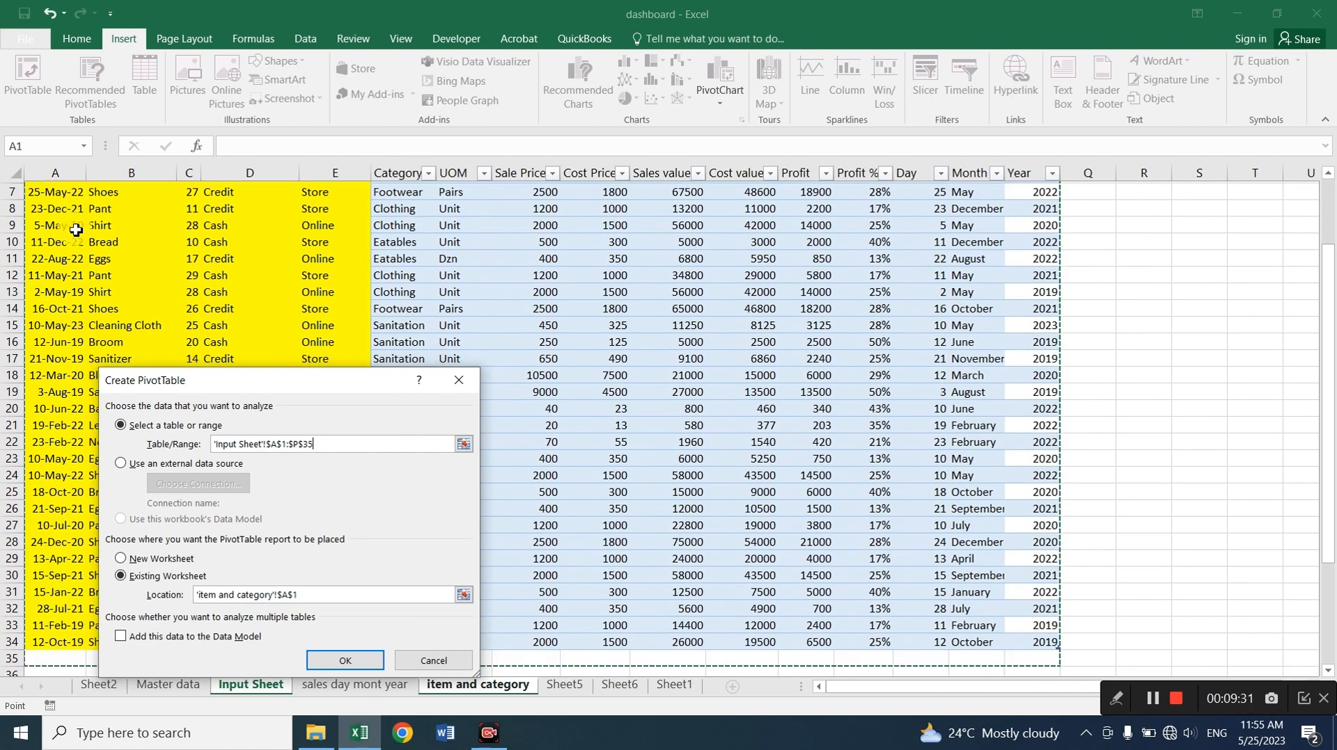
key("Return")
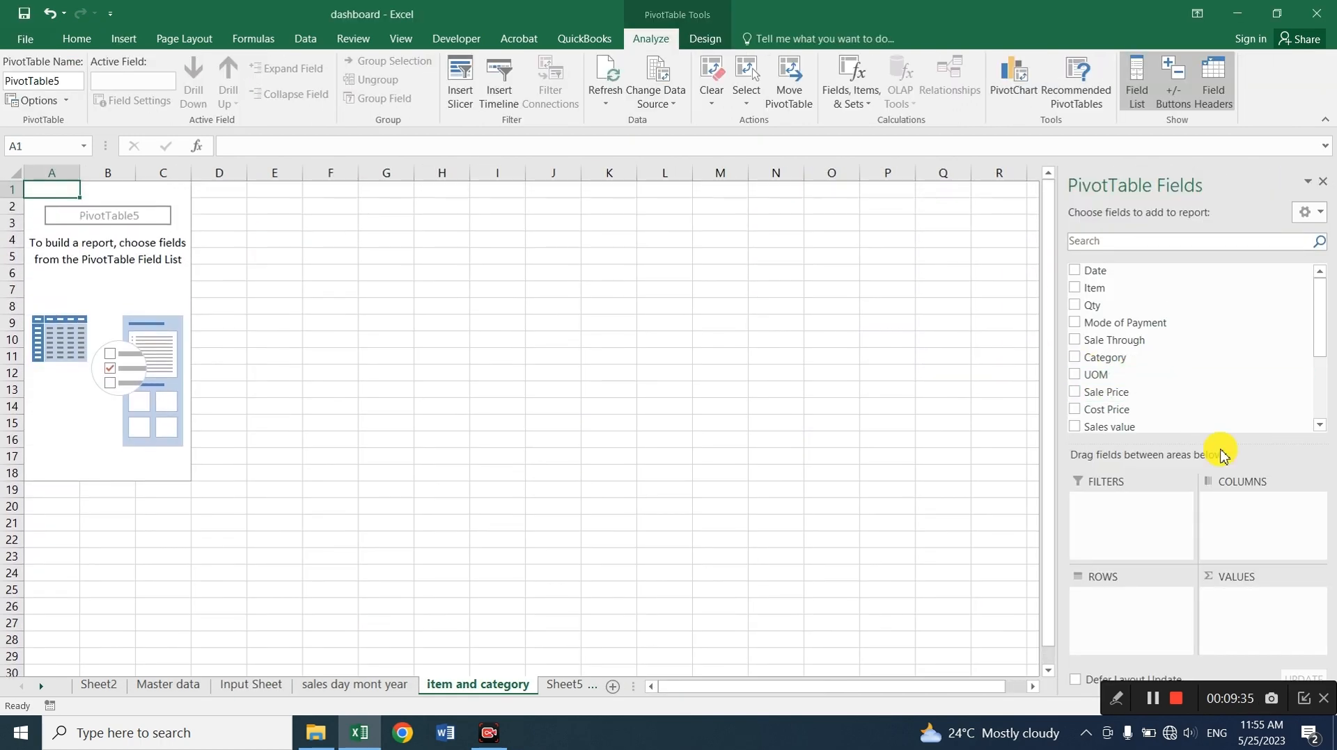
Summarize Sales value by Item in the PivotTable at A1 and paste a copy of the PivotTable at E1
left_click_drag(1092, 288, 1116, 618)
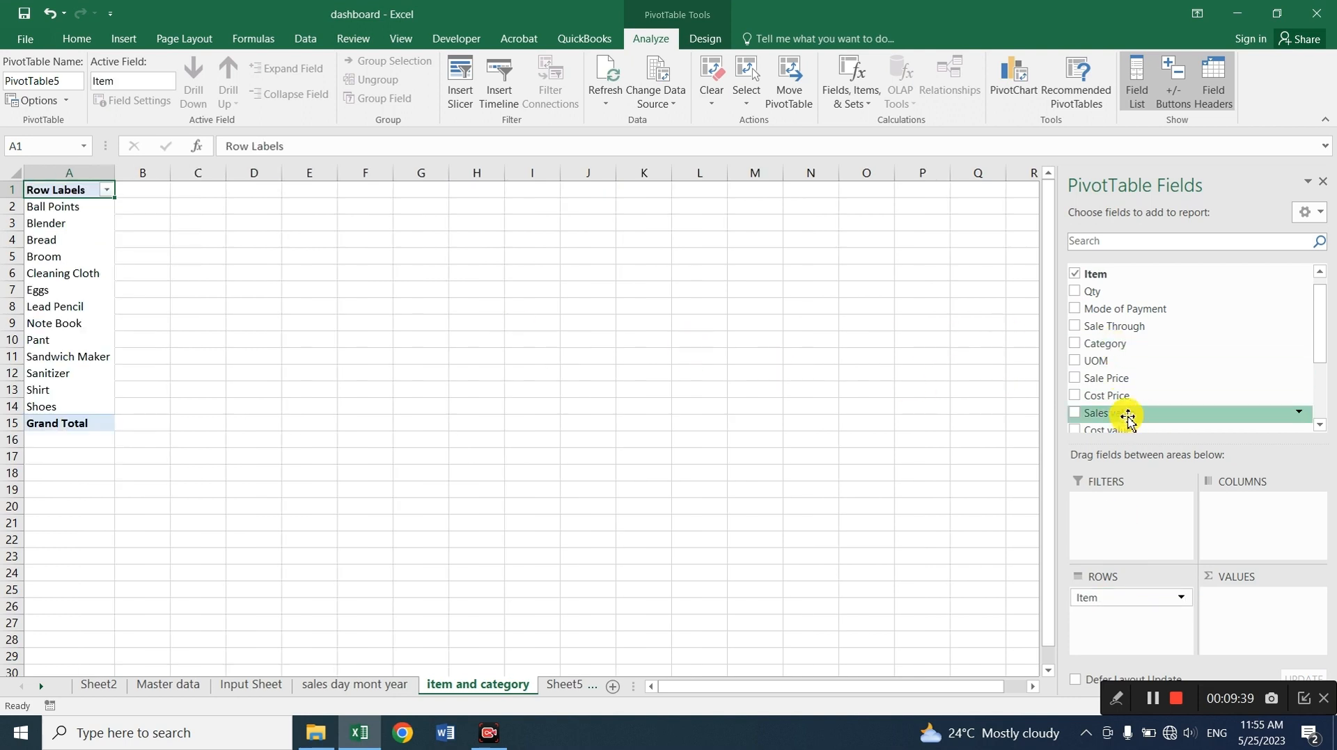
left_click_drag(1127, 417, 1204, 600)
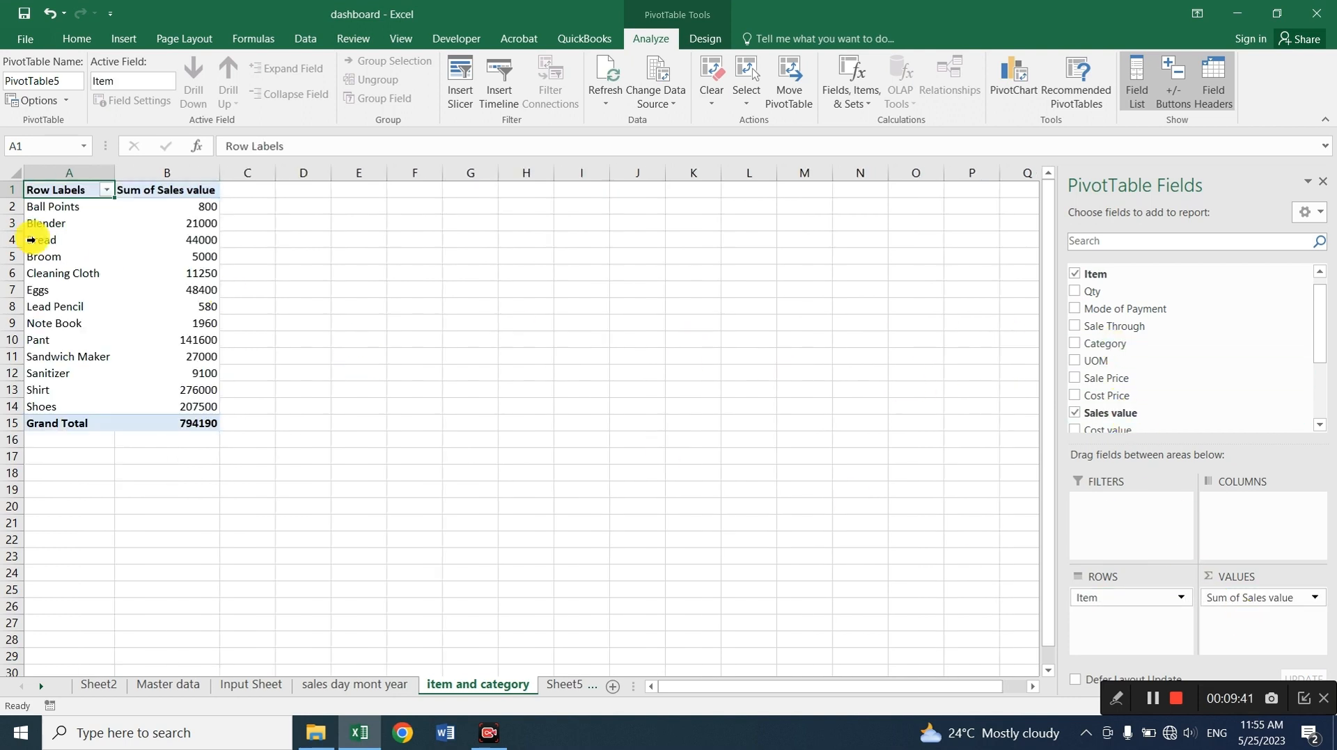
left_click_drag(68, 194, 173, 474)
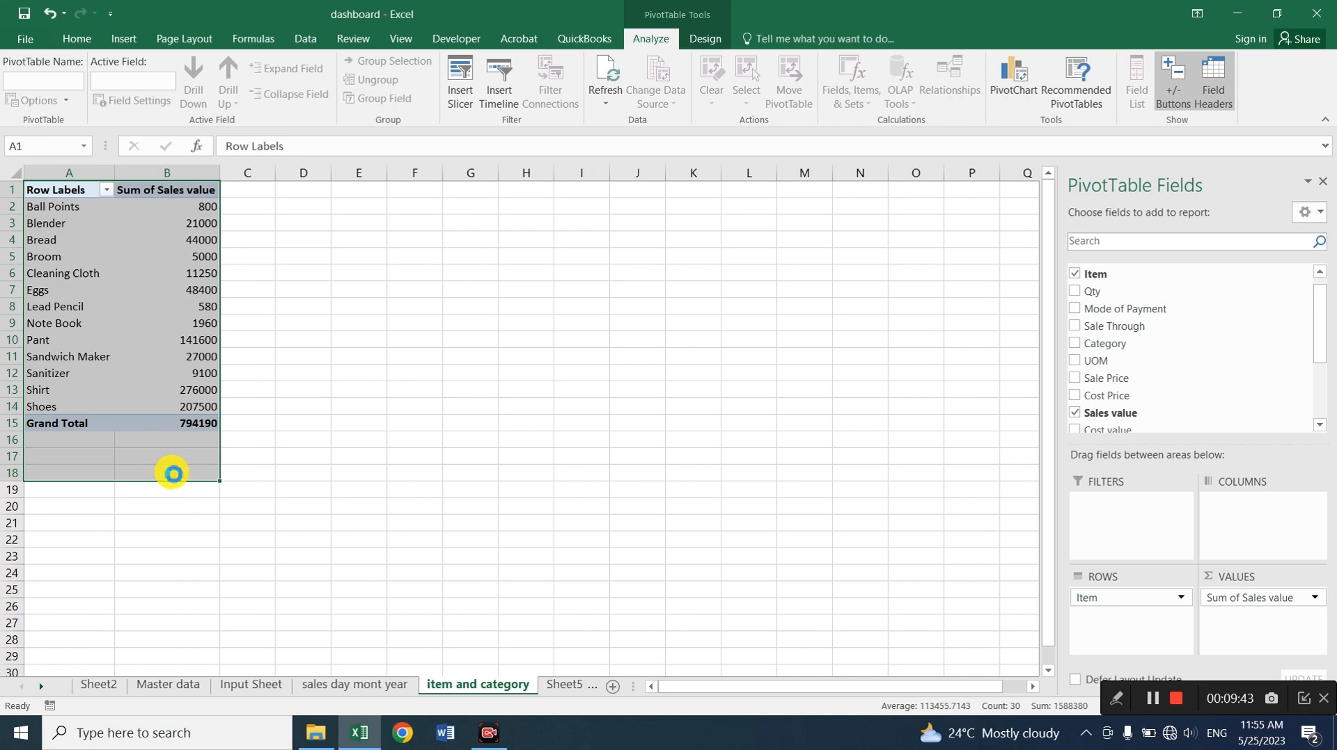
key("ctrl+c")
left_click(346, 194)
key("ctrl+v")
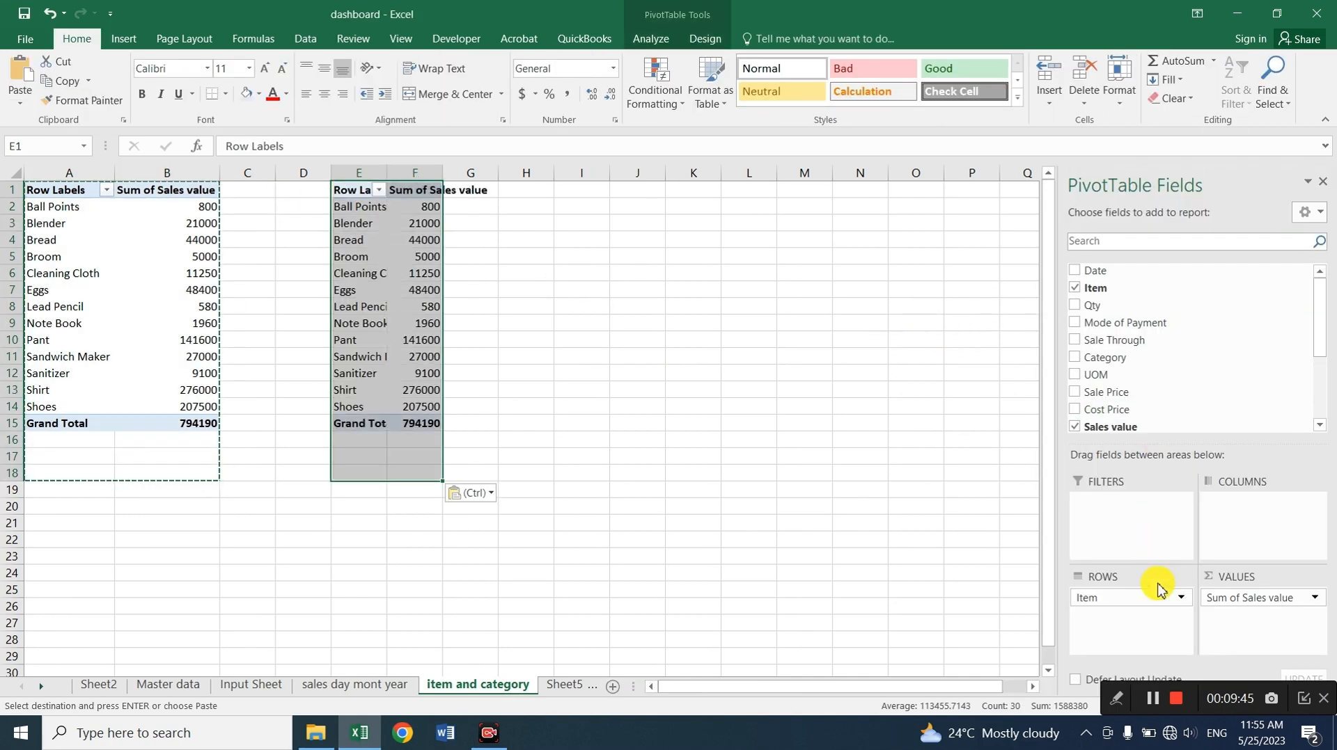
Replace Item with Category in the rows of the copied PivotTable at E1
left_click_drag(1127, 600, 1142, 402)
scroll(1142, 327, "down", 2)
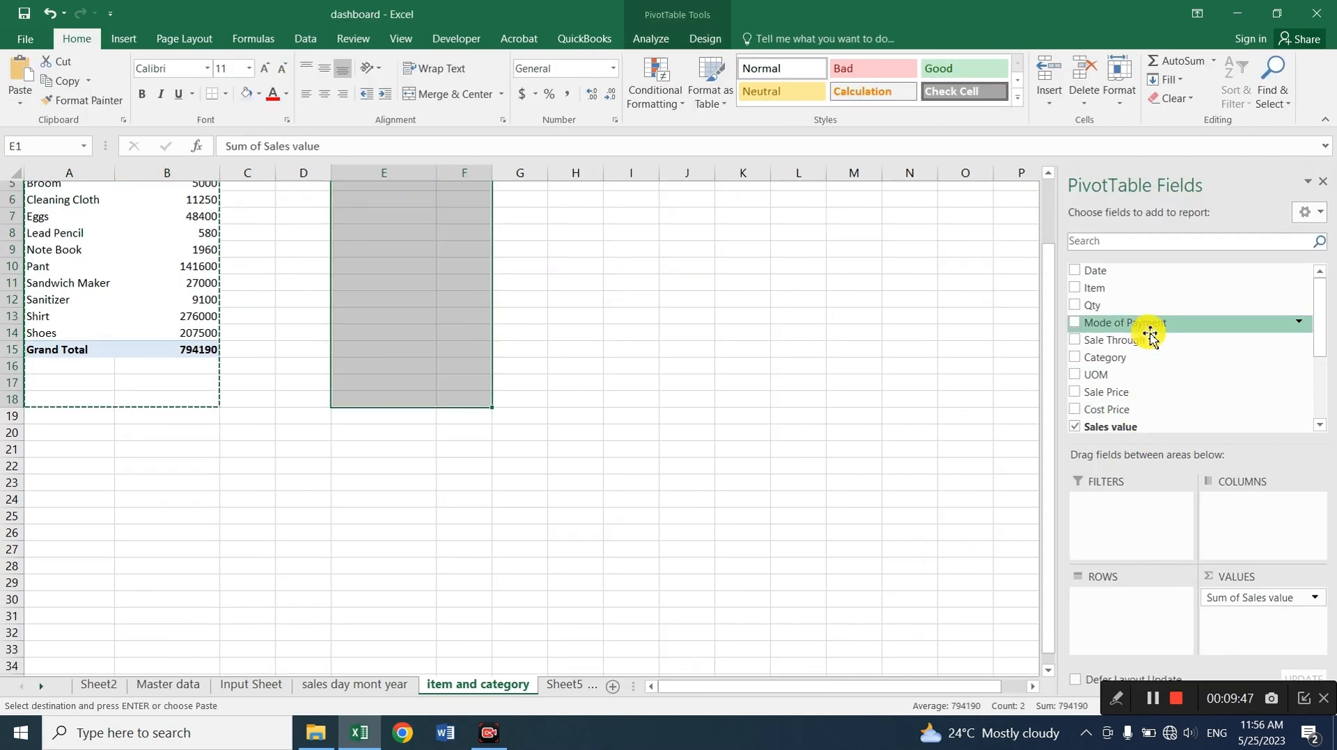
left_click_drag(1320, 333, 1315, 278)
scroll(1317, 375, "down", 1)
left_click_drag(1146, 360, 1072, 621)
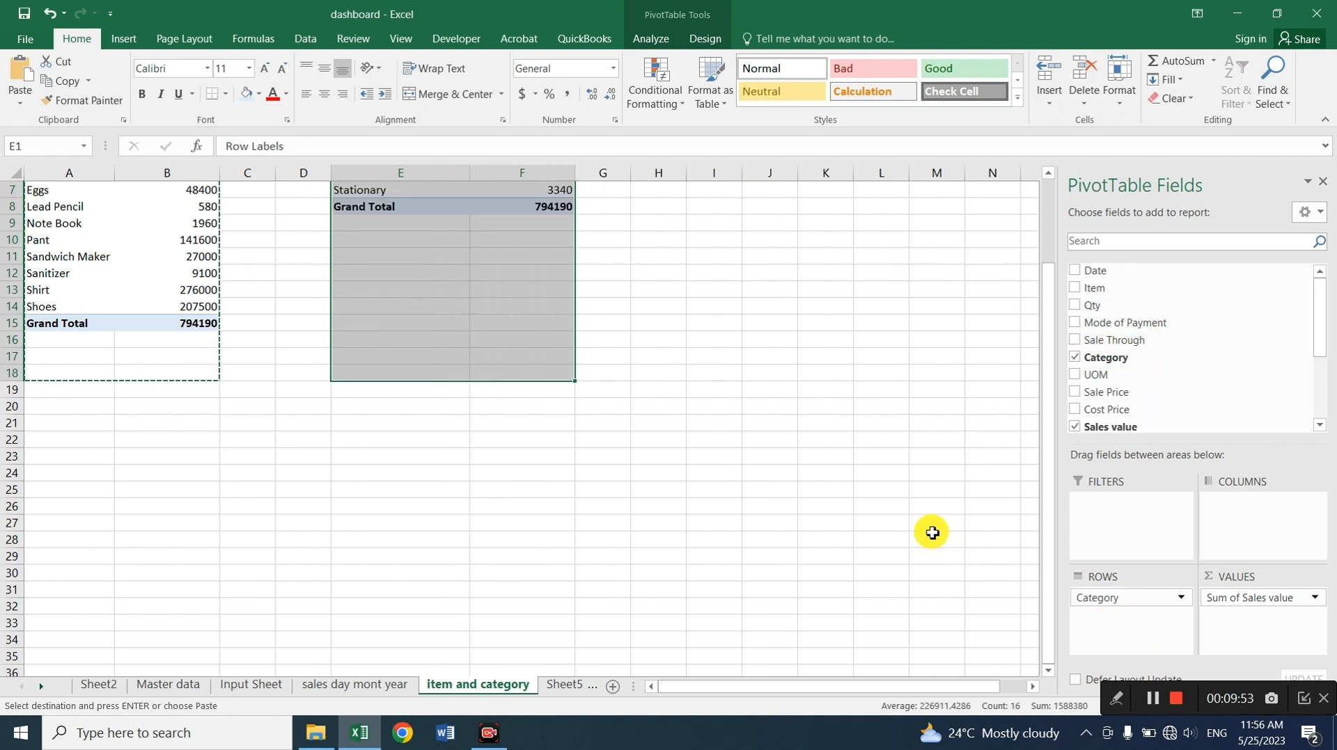
scroll(863, 466, "up", 2)
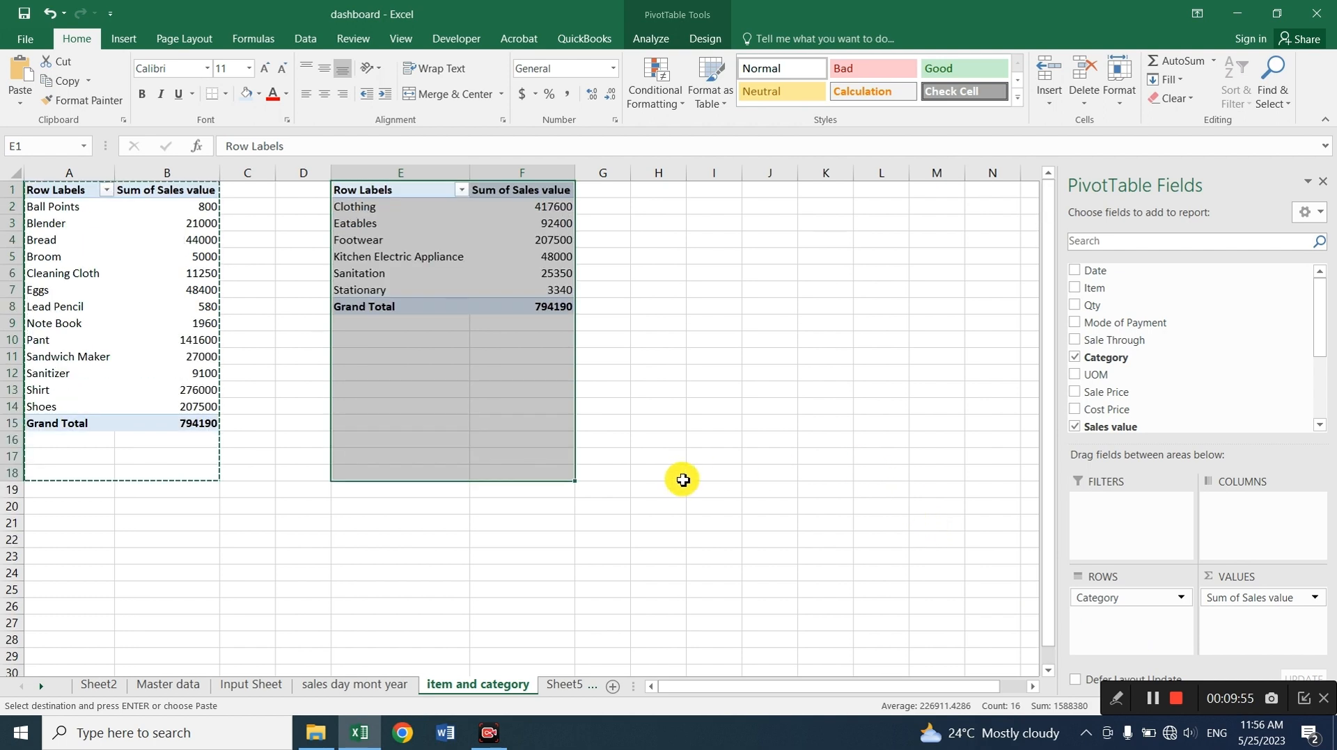
left_click(713, 323)
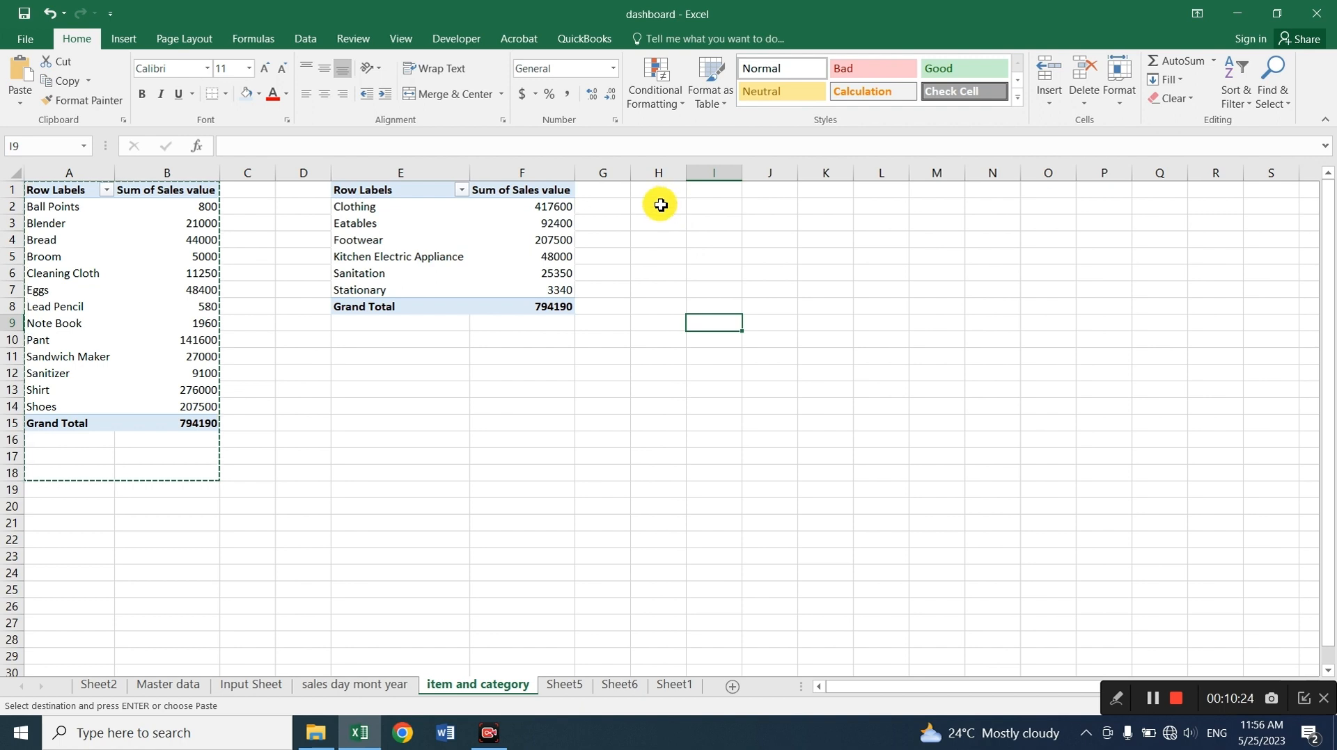
Copy the category names from E2:E7 of the PivotTable into the cells starting at H2
left_click_drag(348, 206, 439, 245)
left_click(399, 215)
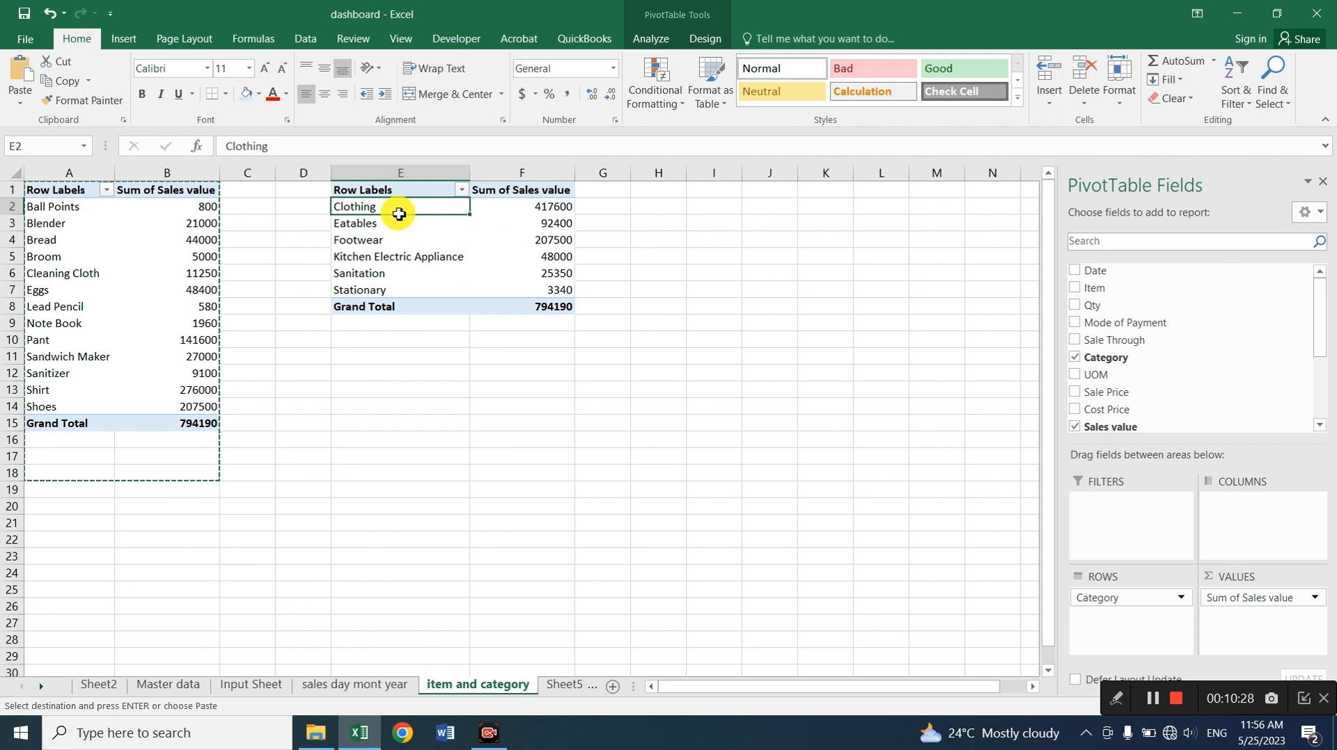
key("shift+Down")
key("shift+Down")
key("shift+Down")
key("shift+Down")
key("shift+Down")
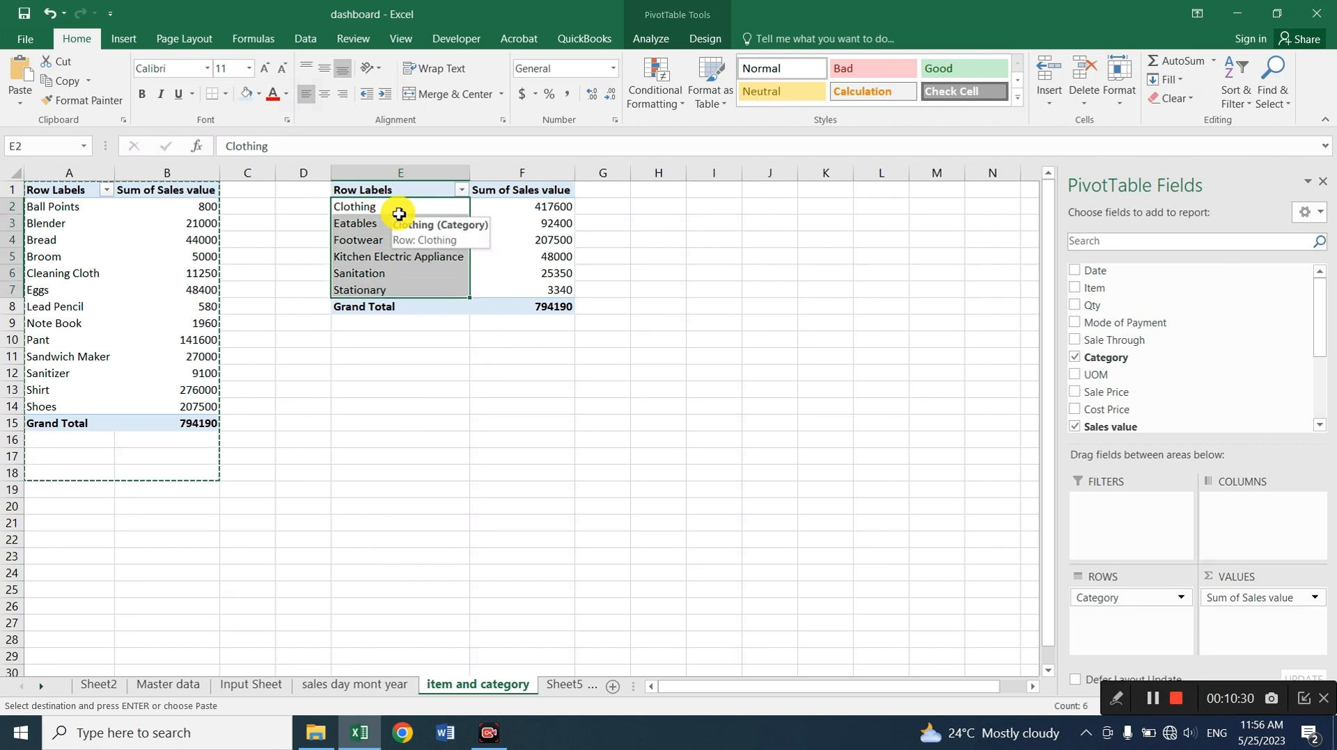
key("ctrl+c")
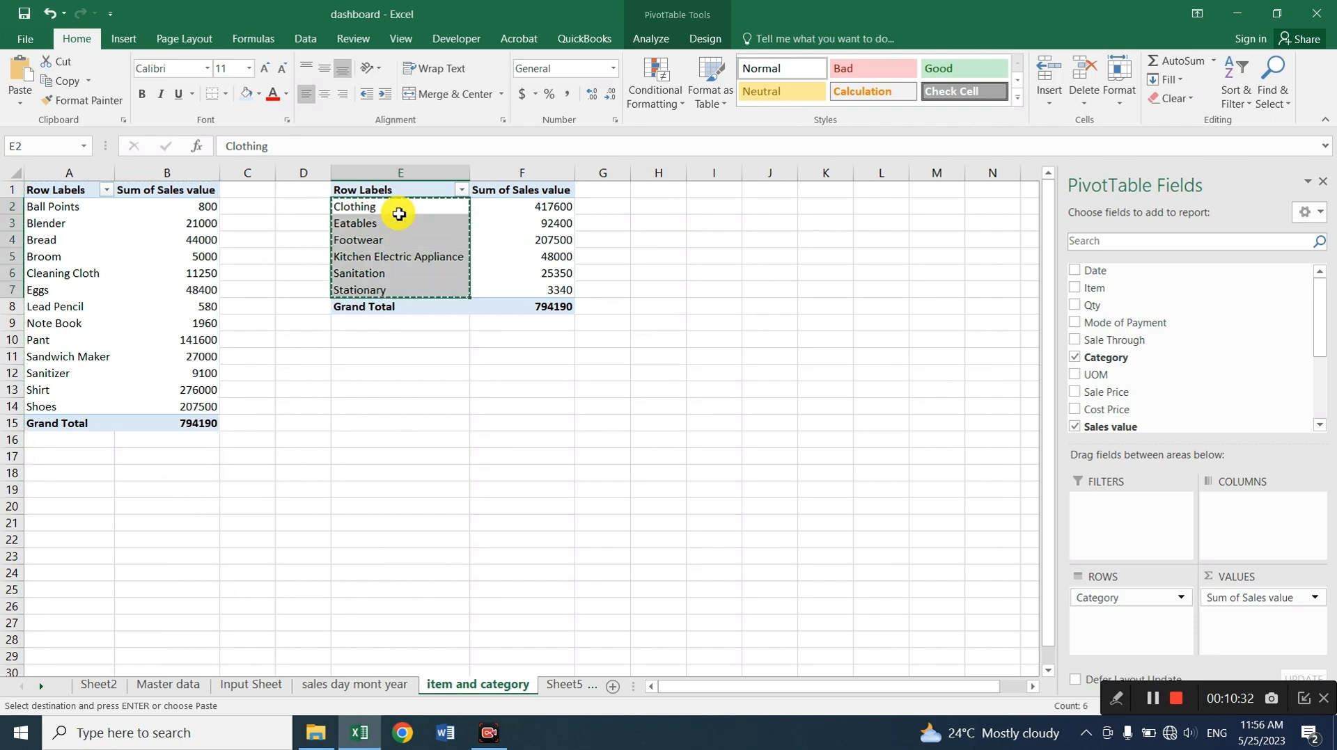
key("Right")
key("Right")
key("Right")
key("ctrl+v")
key("Right")
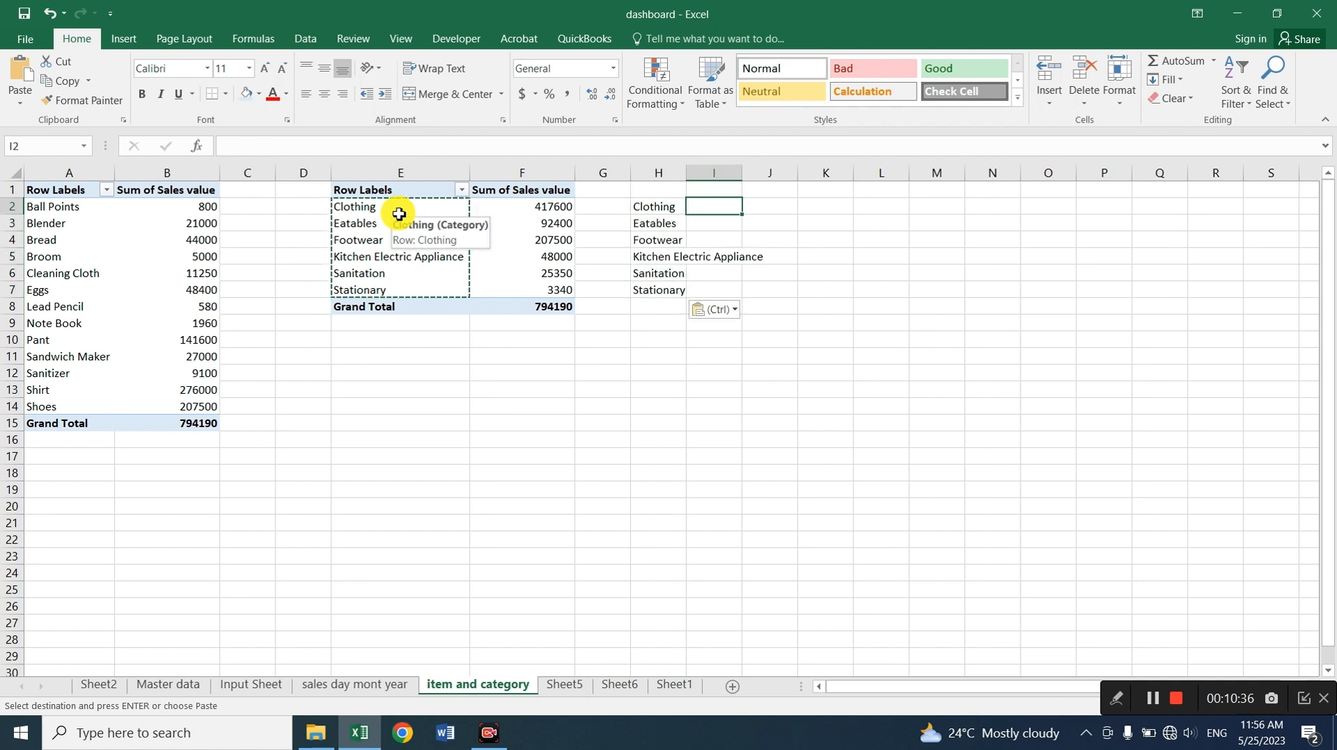
key("Escape")
Add Cost value to the values of the category PivotTable beside Sales value
key("Left")
key("Left")
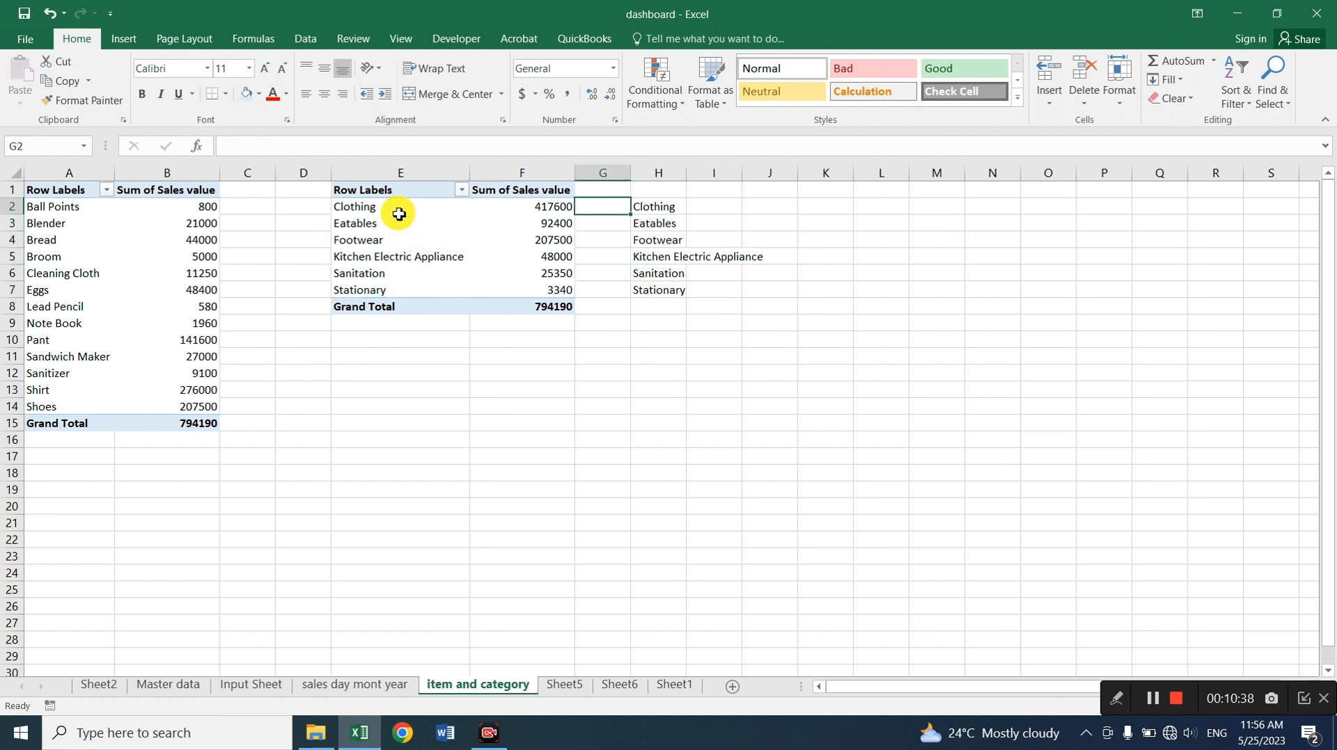
left_click(451, 218)
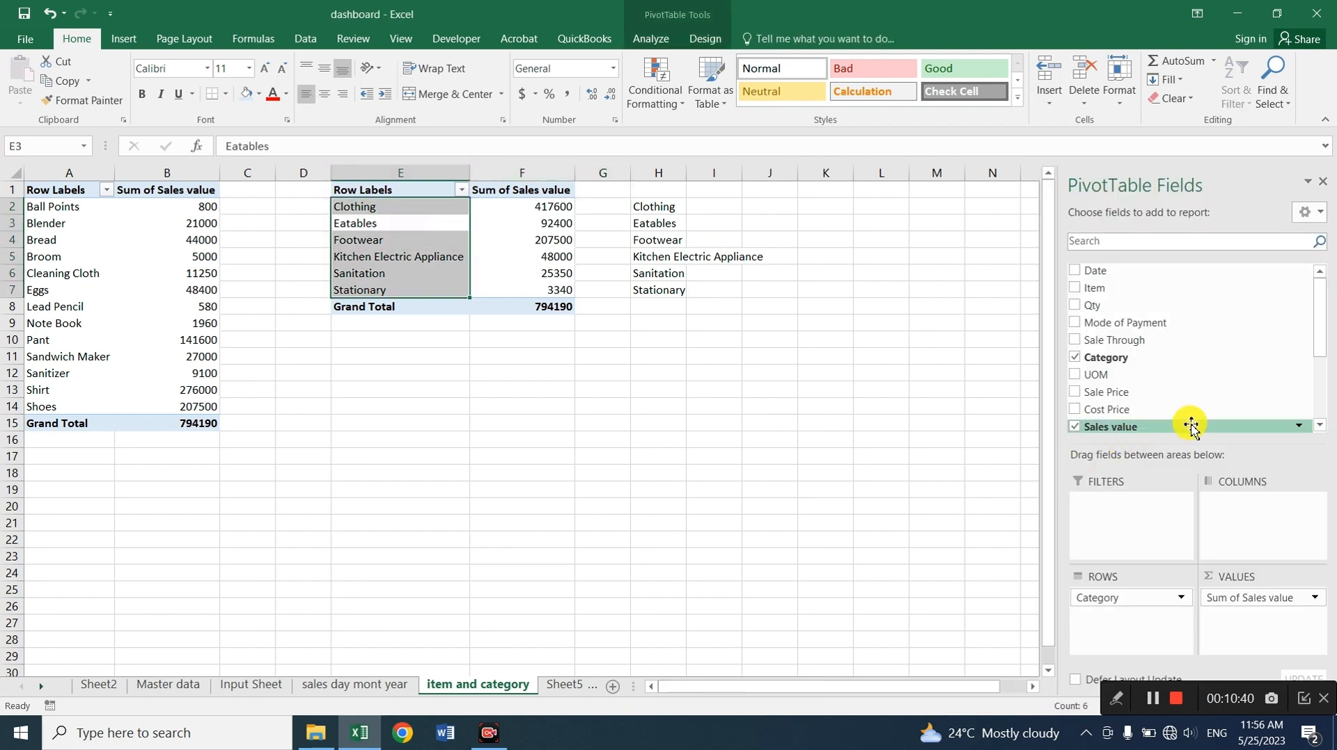
left_click(1318, 426)
left_click(1317, 426)
left_click_drag(1188, 419, 1266, 641)
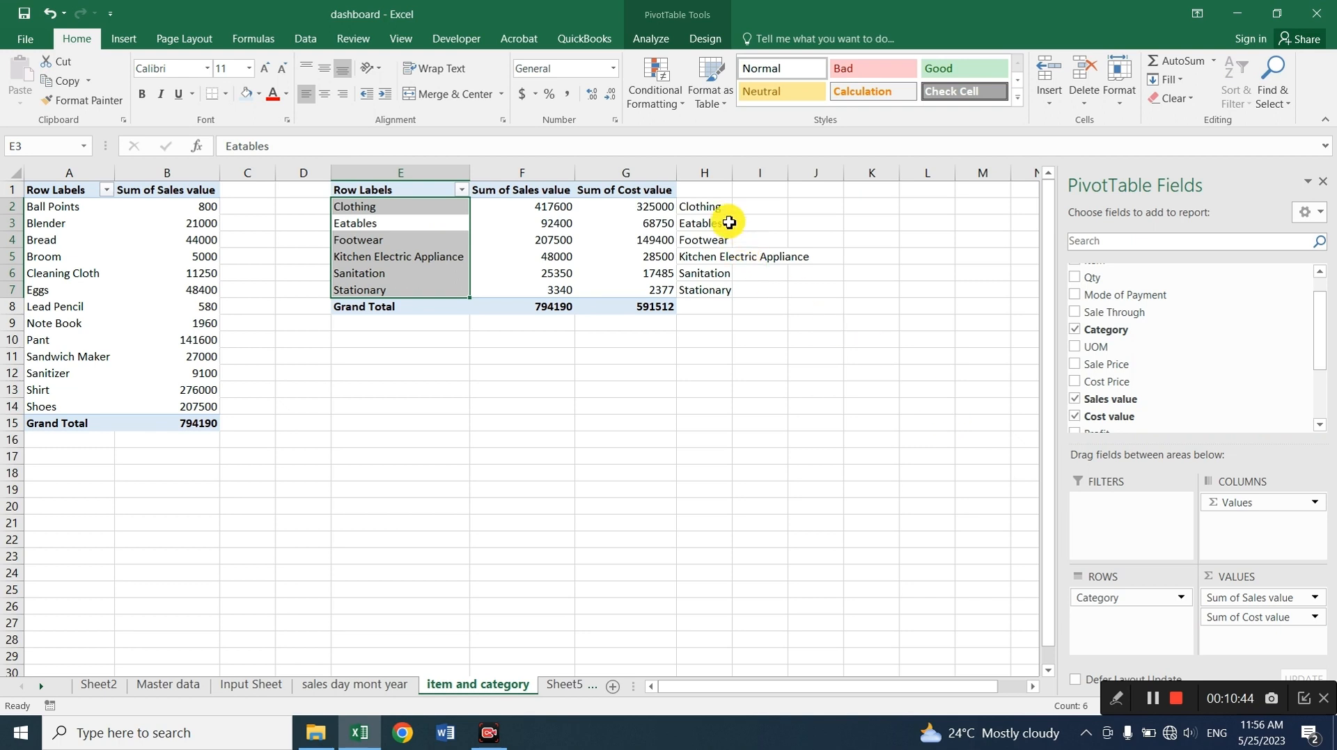
left_click(769, 196)
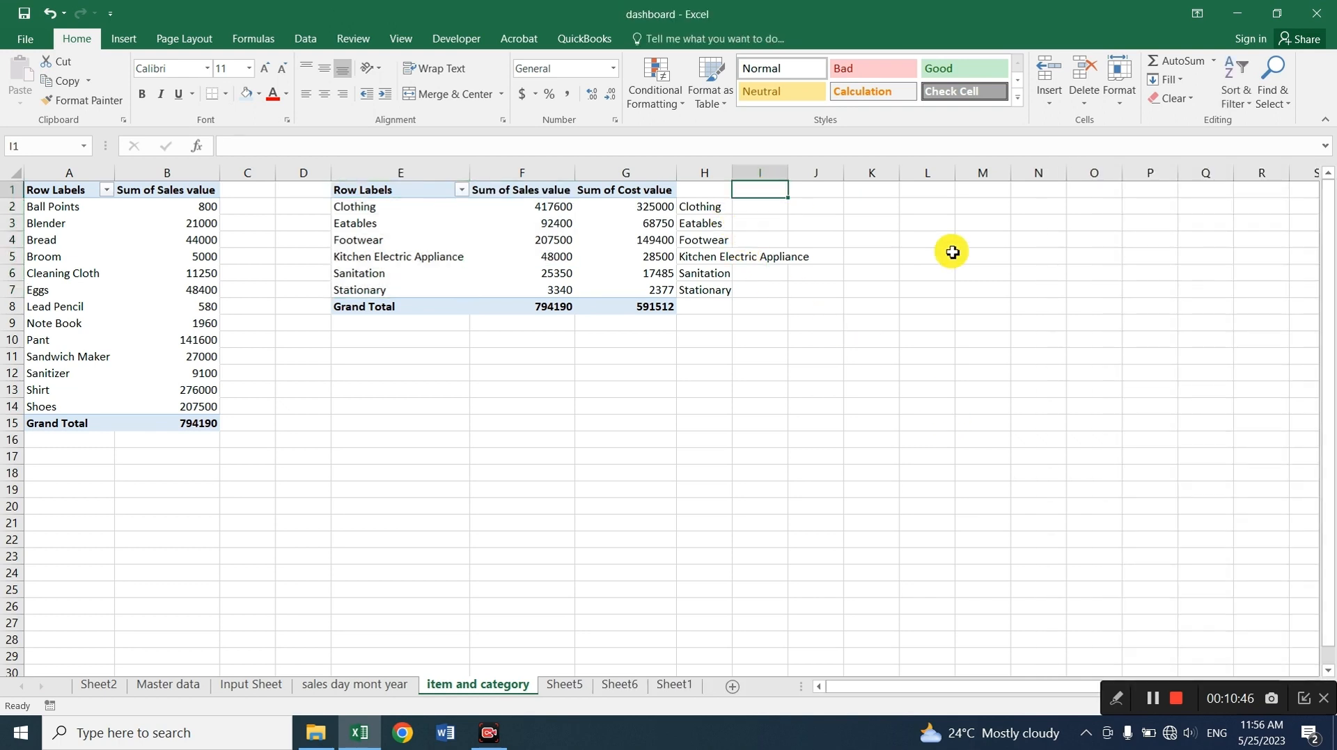
key("Down")
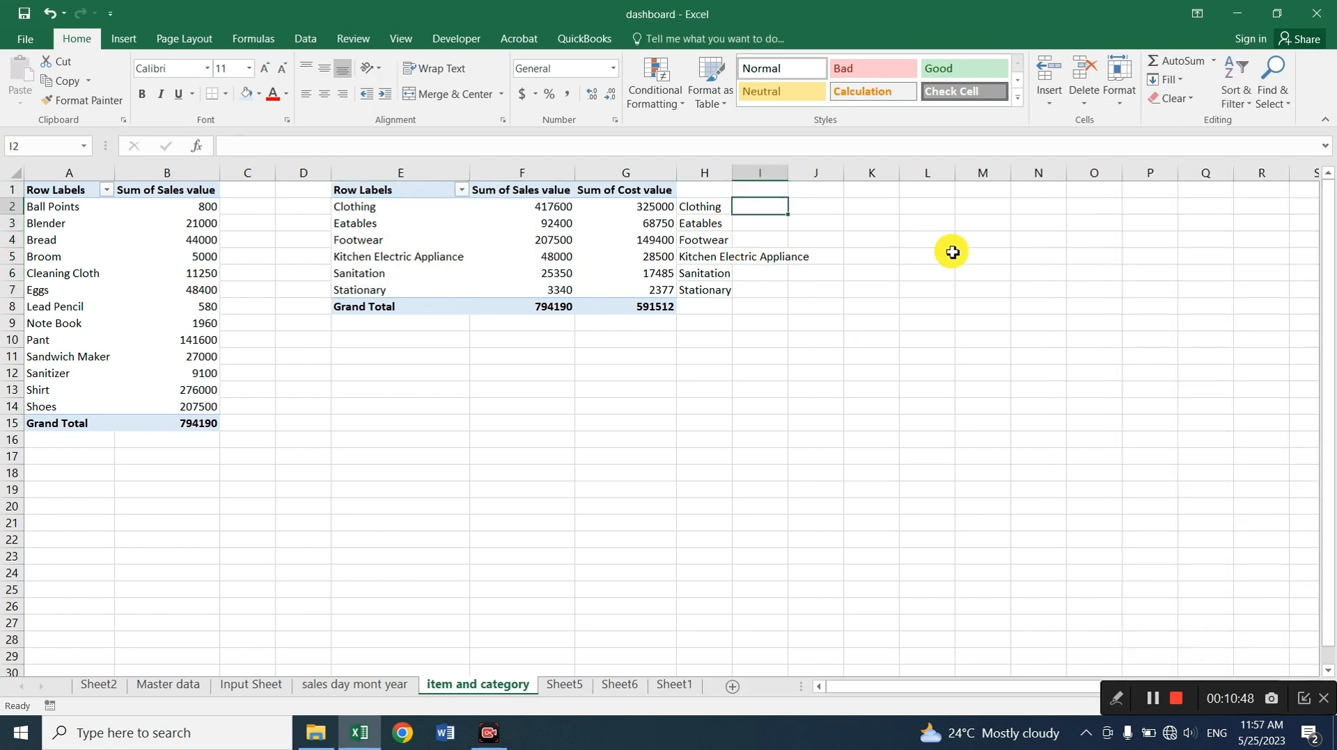
type("=")
key("Escape")
Move the pasted category names from H2:H7 to J2:J7
key("Left")
key("shift+Down")
key("shift+Down")
key("shift+Down")
key("shift+Down")
key("shift+Down")
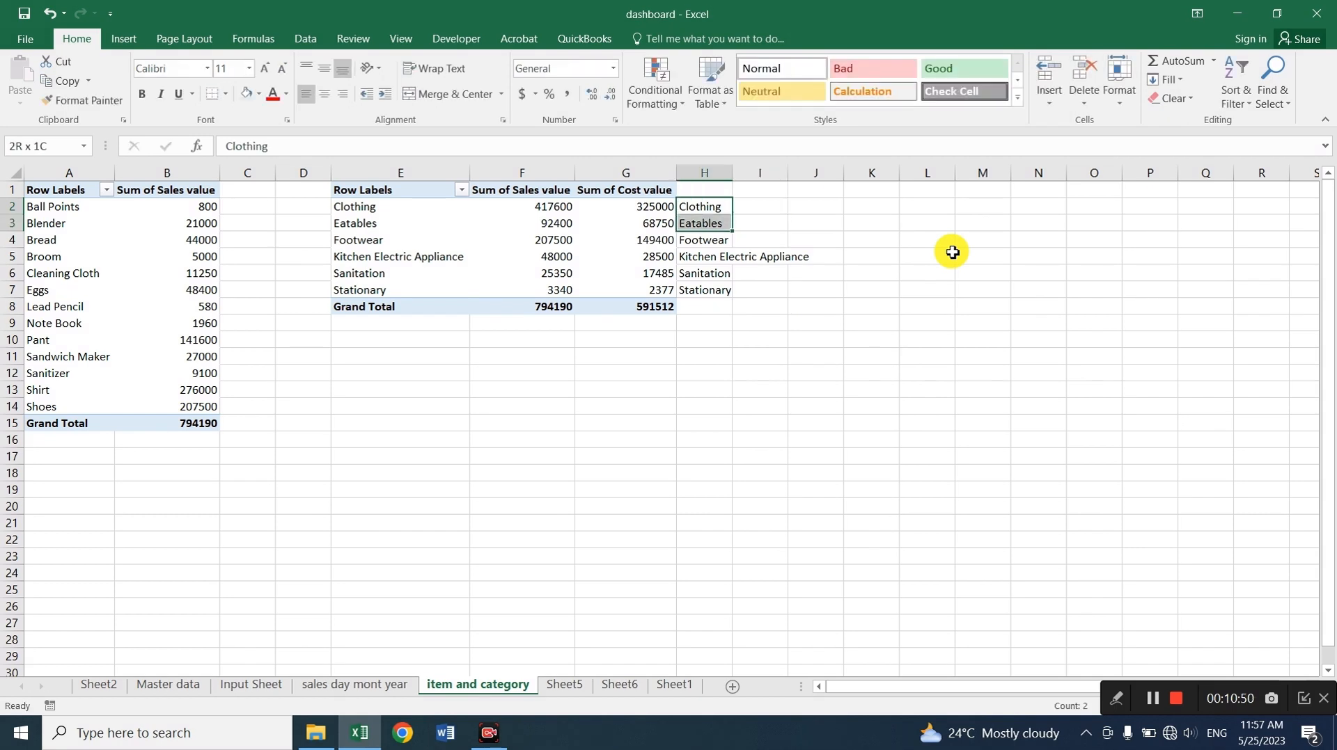
key("ctrl+x")
key("Right")
key("Right")
key("ctrl+v")
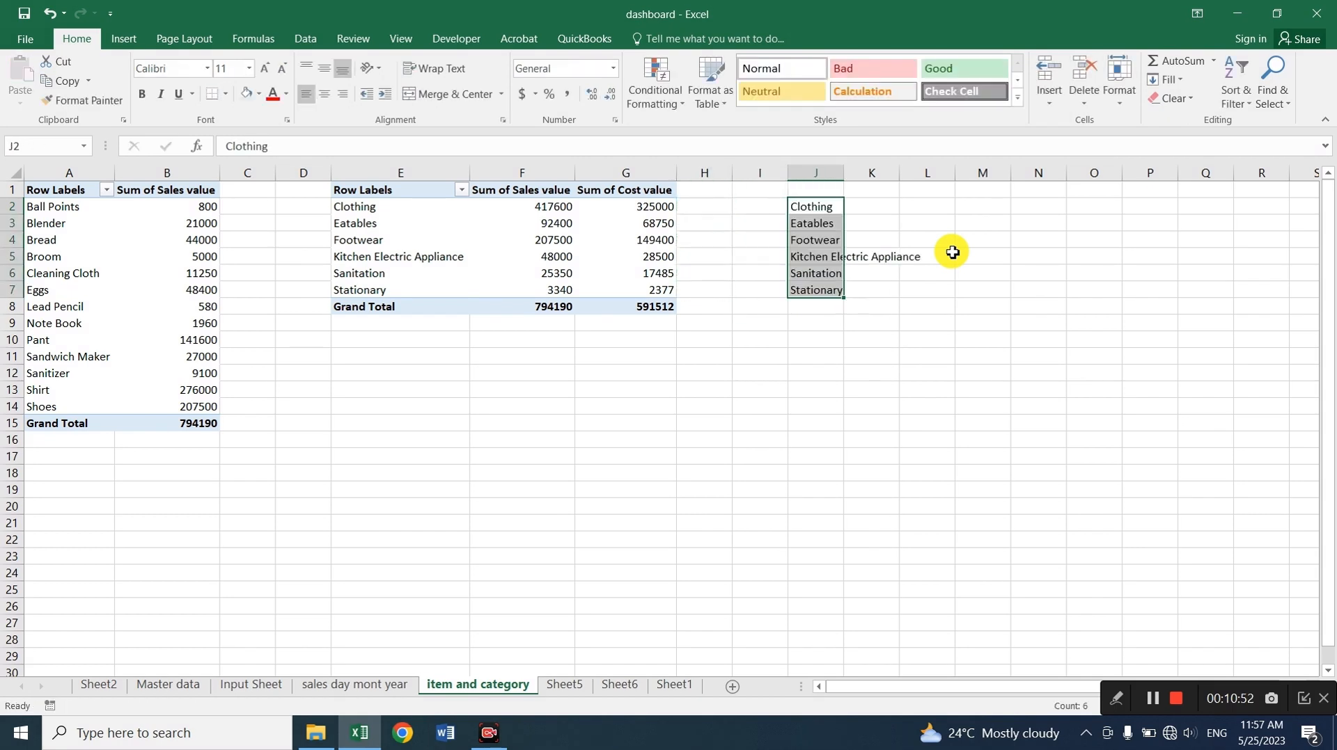
Look up the Clothing sales value in K2 with the formula =VLOOKUP(J2,E2:G7,2,0)
key("Right")
type("=vlookup")
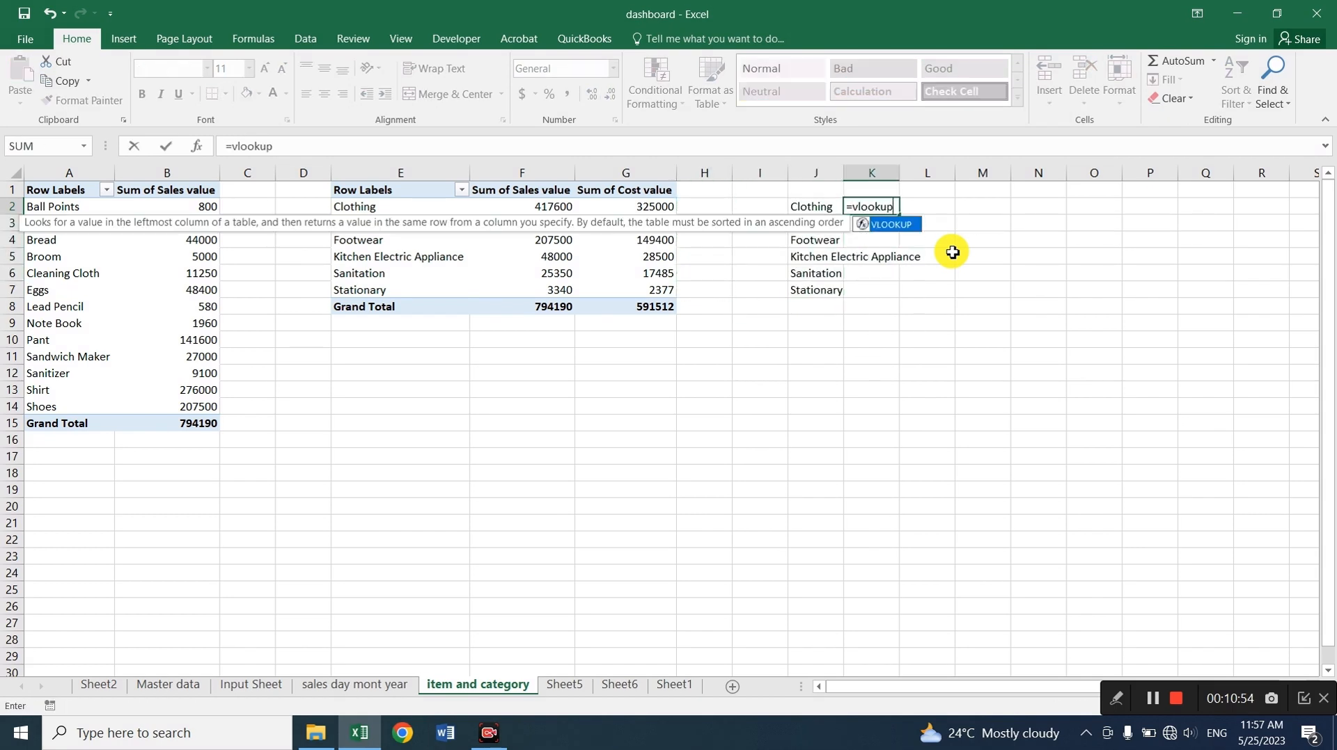
type("(")
key("Left")
type(",")
key("Left")
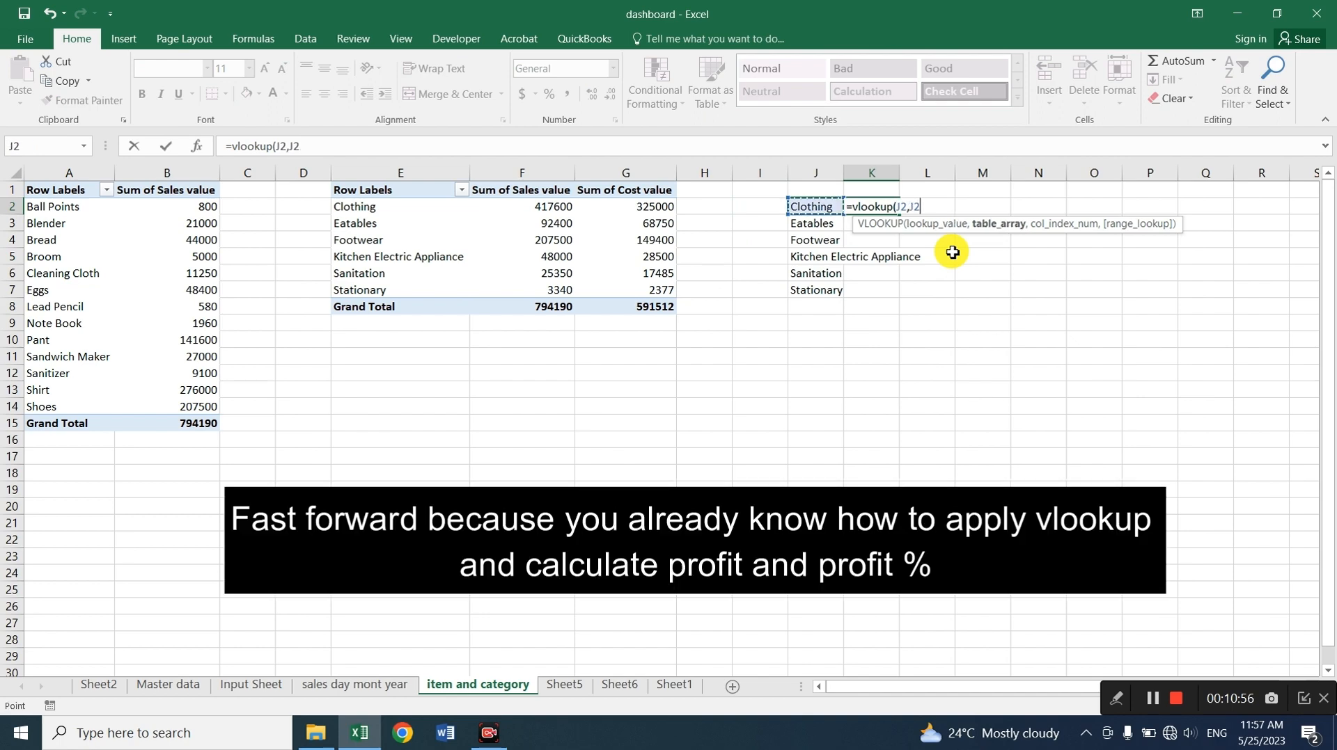
key("Left")
key("Left")
key("Left")
key("Left")
key("Left")
key("shift+Right")
key("shift+Right")
key("shift+Down")
key("shift+Down")
key("shift+Down")
key("shift+Down")
key("shift+Down")
type(",2,0)")
key("Return")
Make the table range absolute as $E$2:$G$7 and fix the lookup value's column in K2's VLOOKUP formula
key("Up")
key("F2")
key("Left")
key("Left")
key("Left")
key("Left")
key("Left")
key("F4")
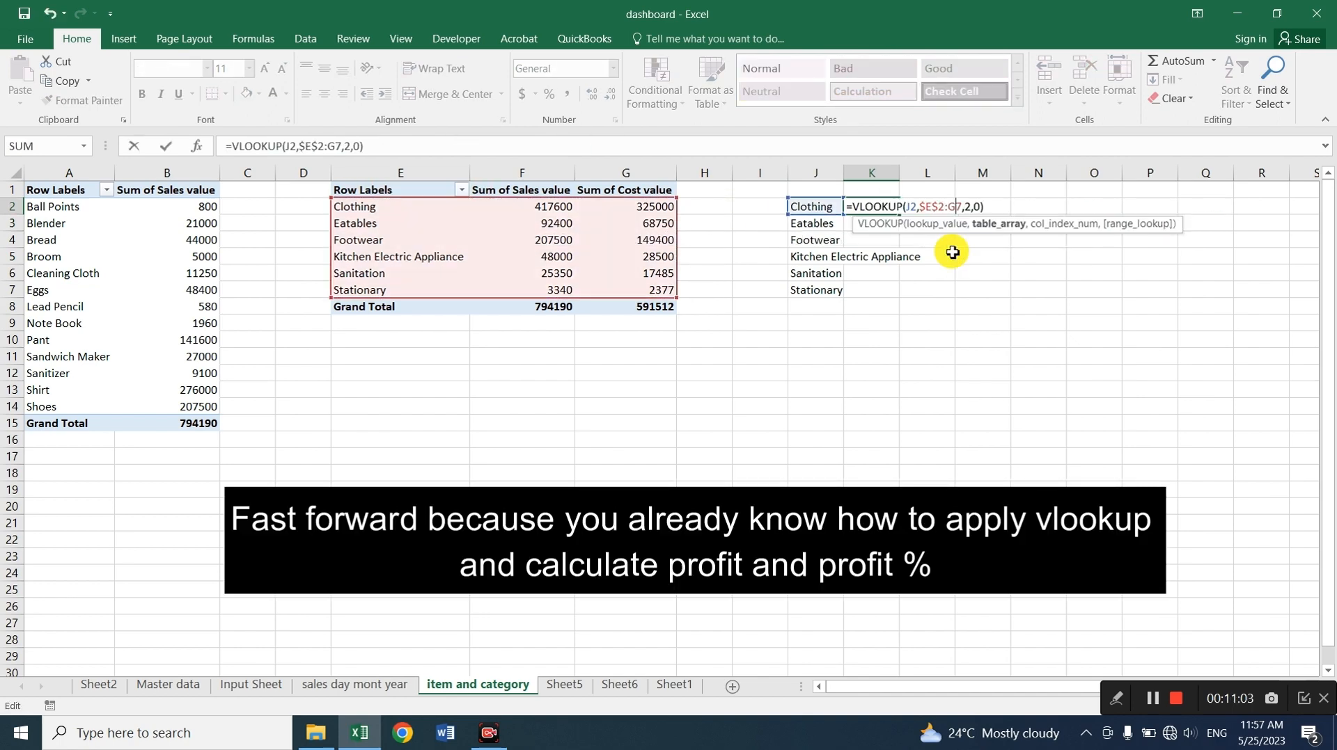
key("Return")
key("Up")
key("F2")
key("Left")
key("Left")
key("Left")
key("Left")
key("Left")
key("Left")
key("Left")
key("Left")
key("Left")
key("Left")
key("Left")
key("Left")
key("Left")
key("Left")
key("Left")
key("F4")
key("F4")
key("F4")
key("Return")
Copy the VLOOKUP formula from K2 across to L2, M2 and N2
key("Up")
key("ctrl+c")
key("Right")
key("ctrl+v")
key("Right")
key("ctrl+v")
key("Right")
key("ctrl+v")
Change the column index in L2's VLOOKUP formula to 3 so that it returns the cost value
key("Left")
key("Left")
key("F2")
key("Left")
key("Left")
key("Left")
key("BackSpace")
type("3")
key("Return")
Calculate the Clothing profit in M2 with the formula =K2-L2
key("Up")
key("Right")
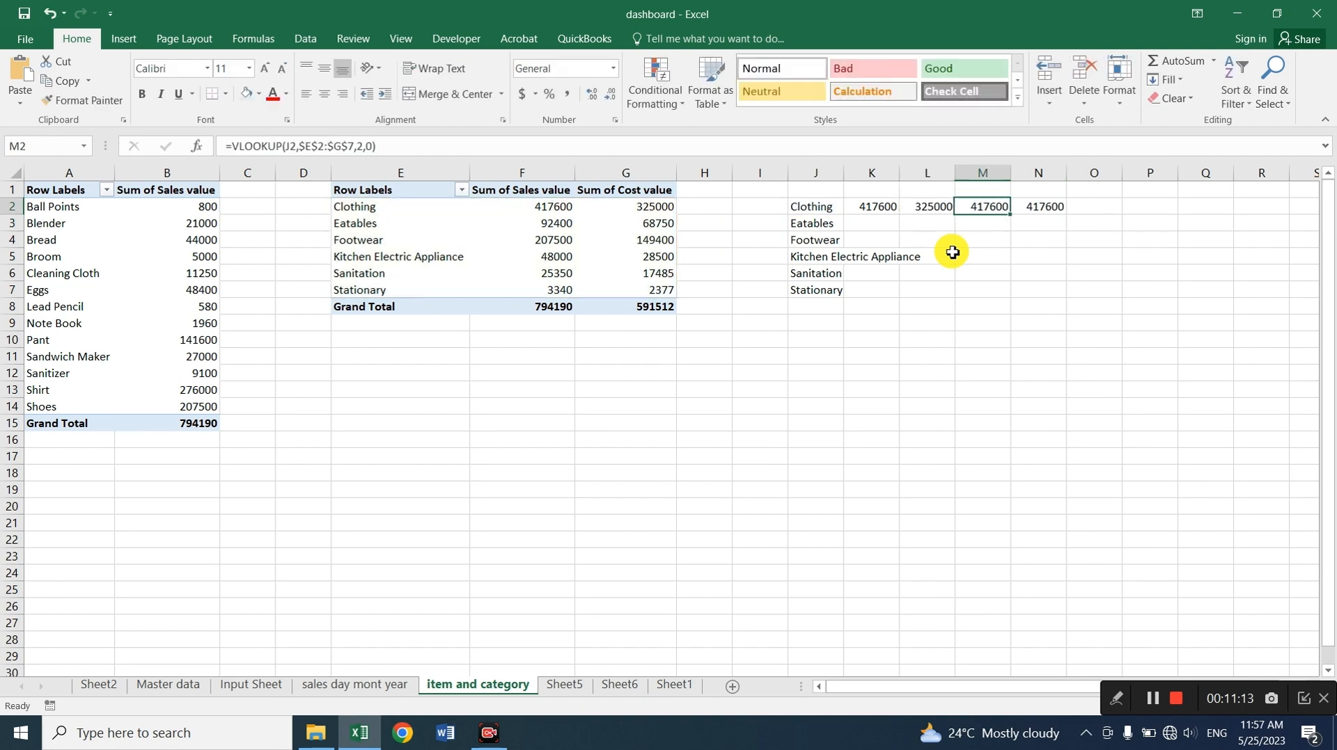
type("=K2-L2")
key("Return")
Calculate the Clothing profit percentage in N2 with =M2/K2 and format the cell as a percentage
key("Up")
key("Right")
type("=M2/K2")
key("Return")
key("Up")
key("ctrl+shift+5")
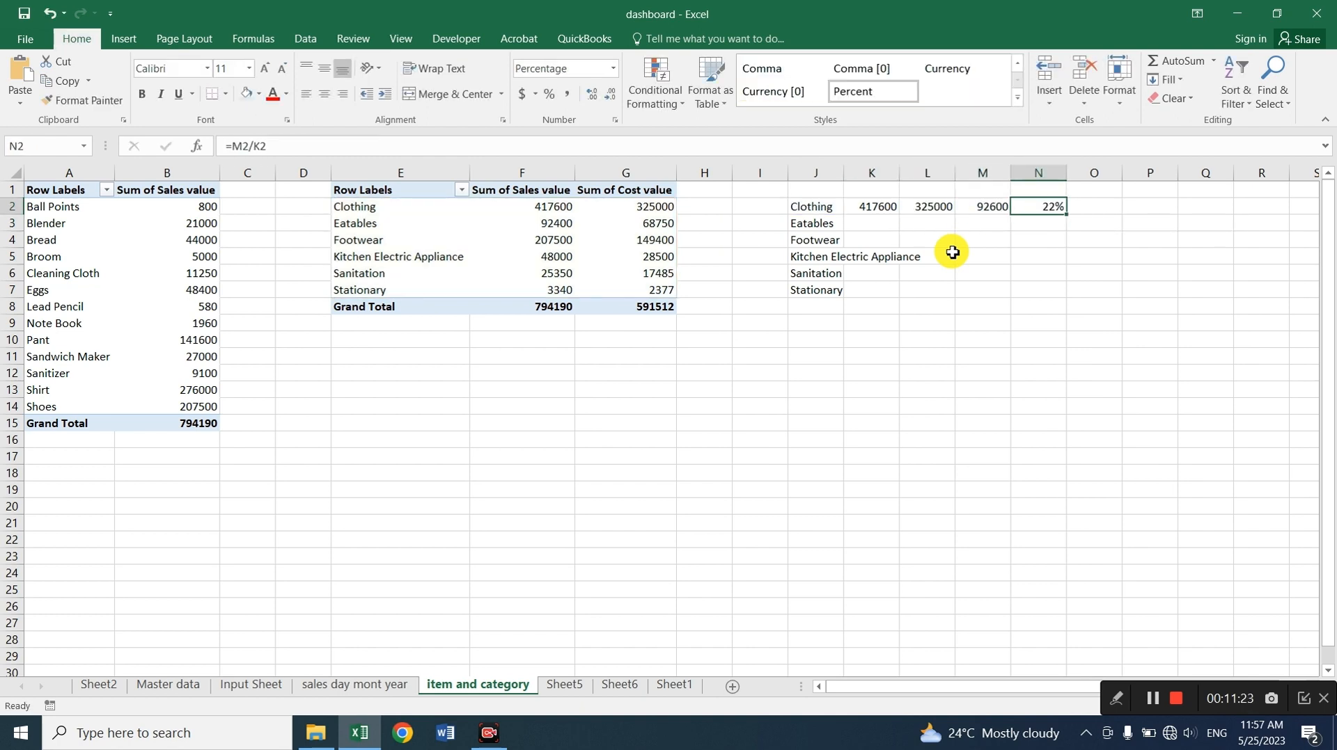
Fill the K2:N2 formulas down to row 7 for all categories
key("Left")
key("Left")
key("Left")
key("shift+Right")
key("shift+Right")
key("shift+Right")
key("shift+Down")
key("shift+Down")
key("shift+Down")
key("shift+Down")
key("shift+Down")
key("ctrl+d")
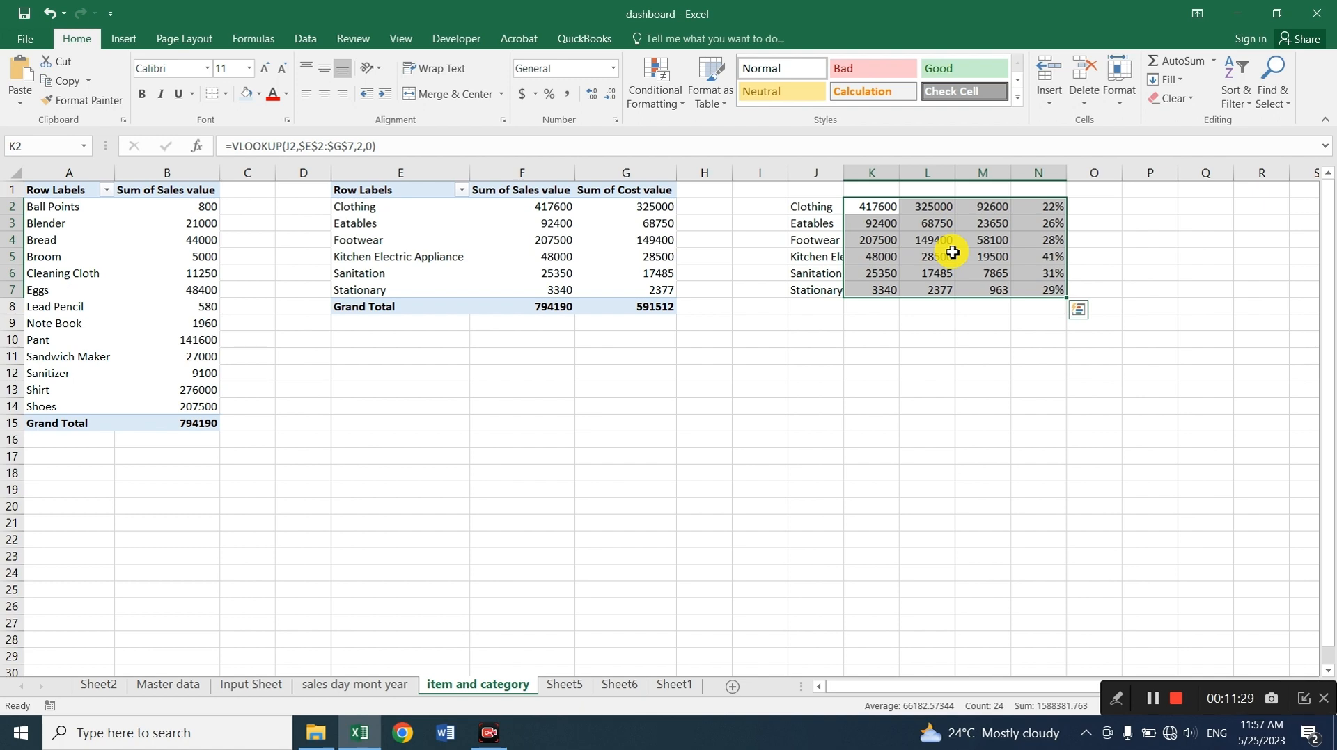
Rank the Clothing sales value in I2 with a RANK formula comparing K2 against K2:K7
key("Left")
key("Left")
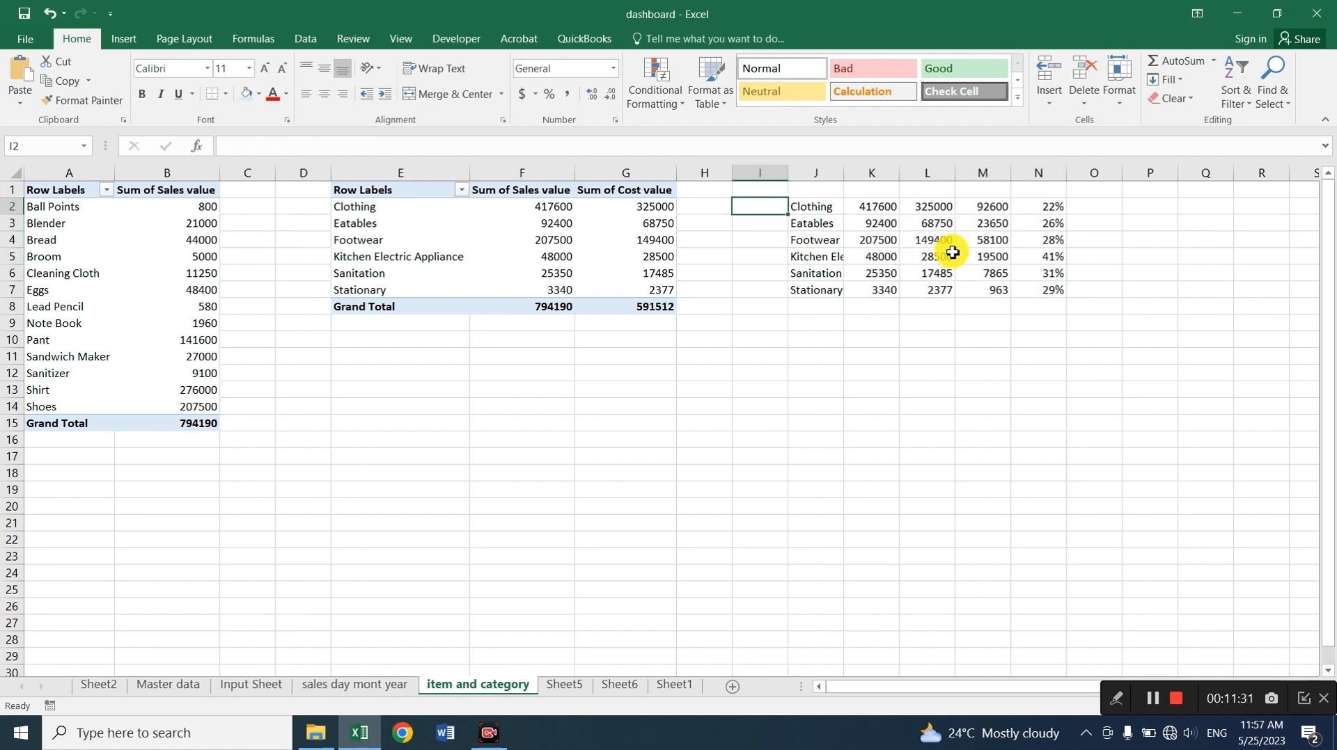
type("=rank(")
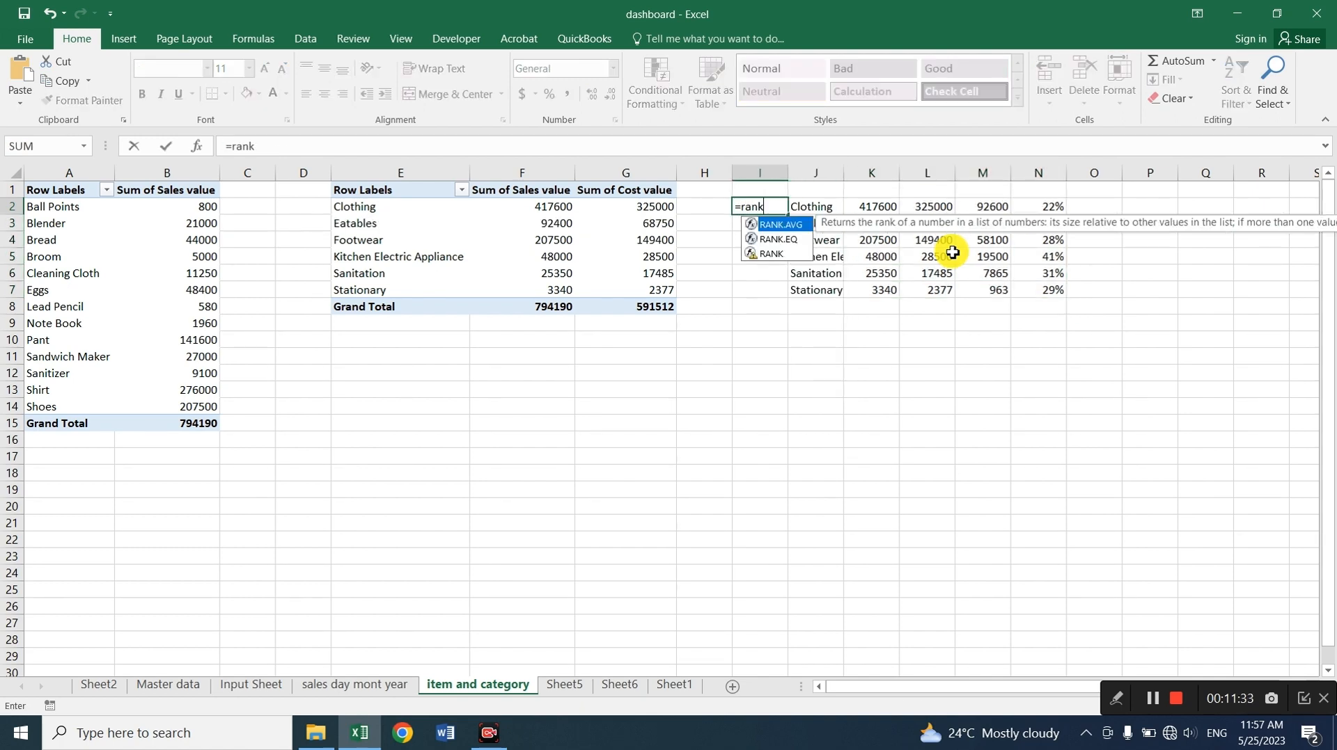
key("Right")
key("Right")
type(",")
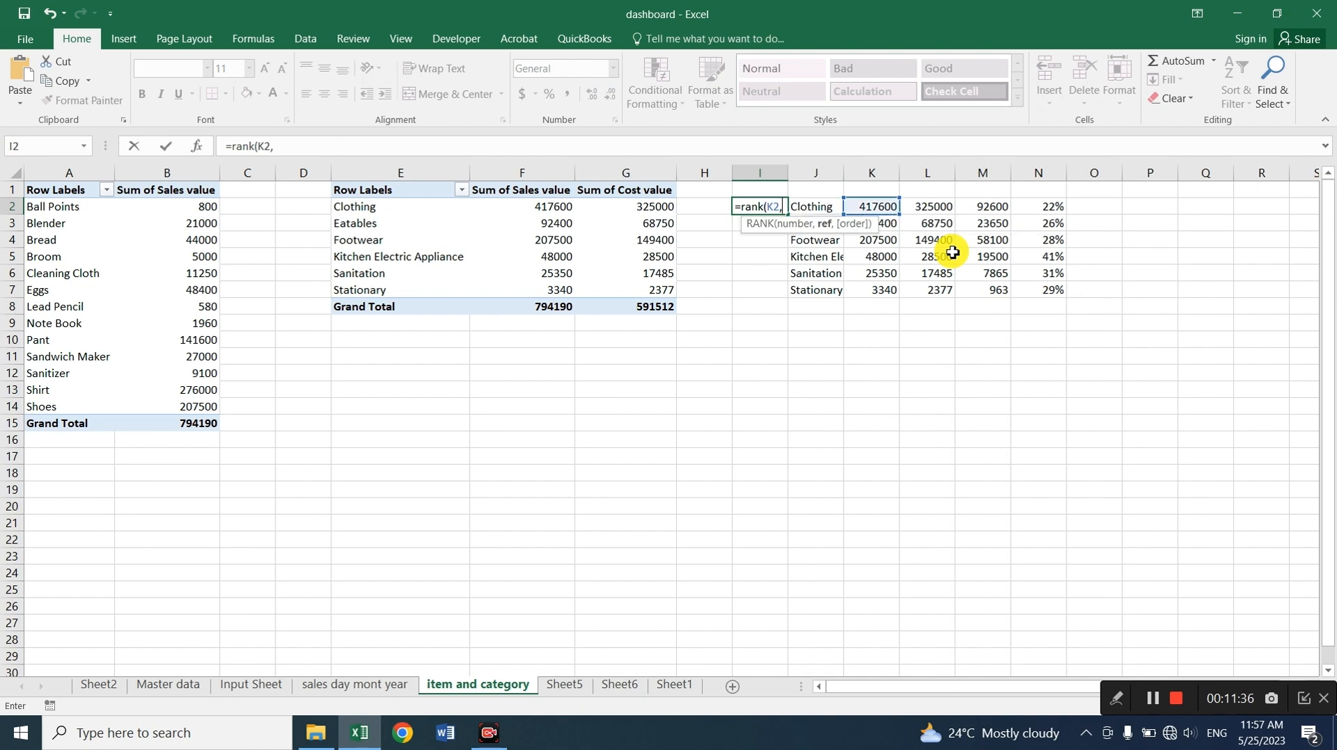
key("Right")
key("Right")
key("shift+Down")
key("shift+Down")
key("shift+Down")
key("shift+Down")
key("shift+Down")
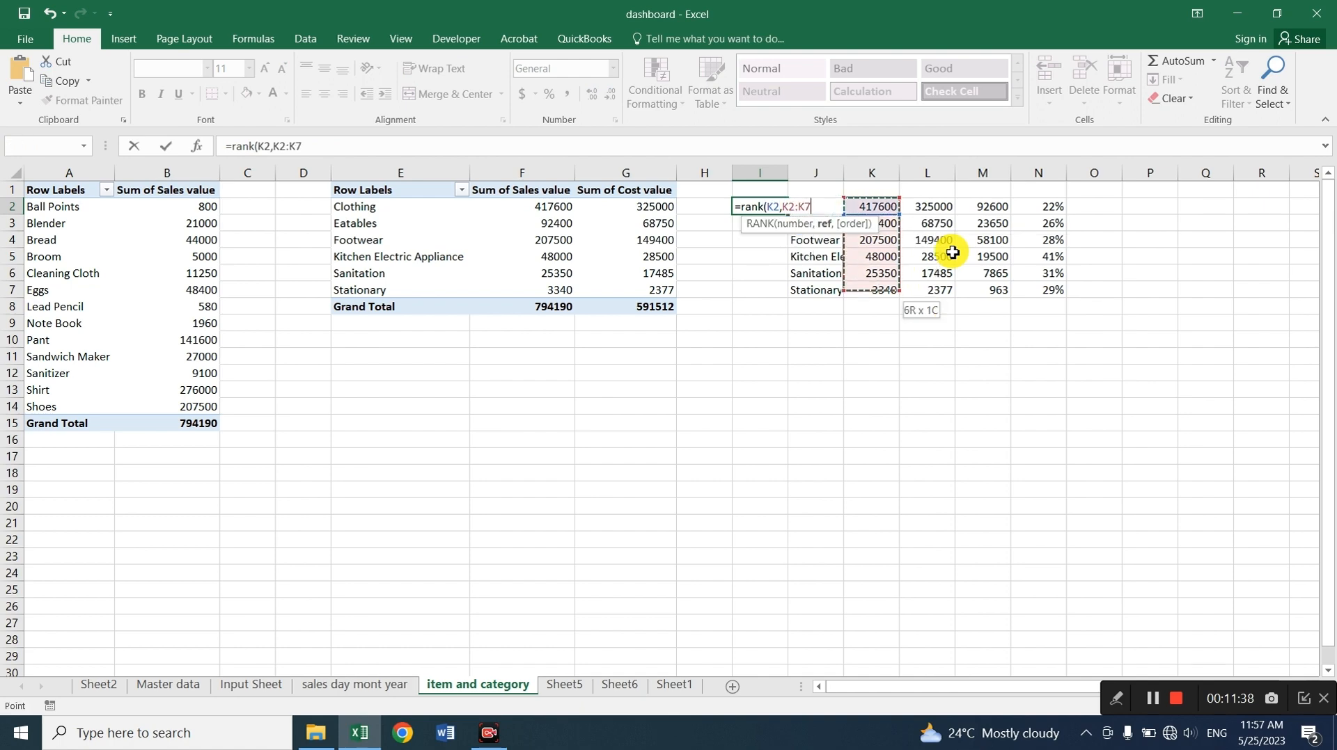
key("Return")
Lock the comparison range reference in I2's RANK formula for copying down the column
key("Up")
key("F2")
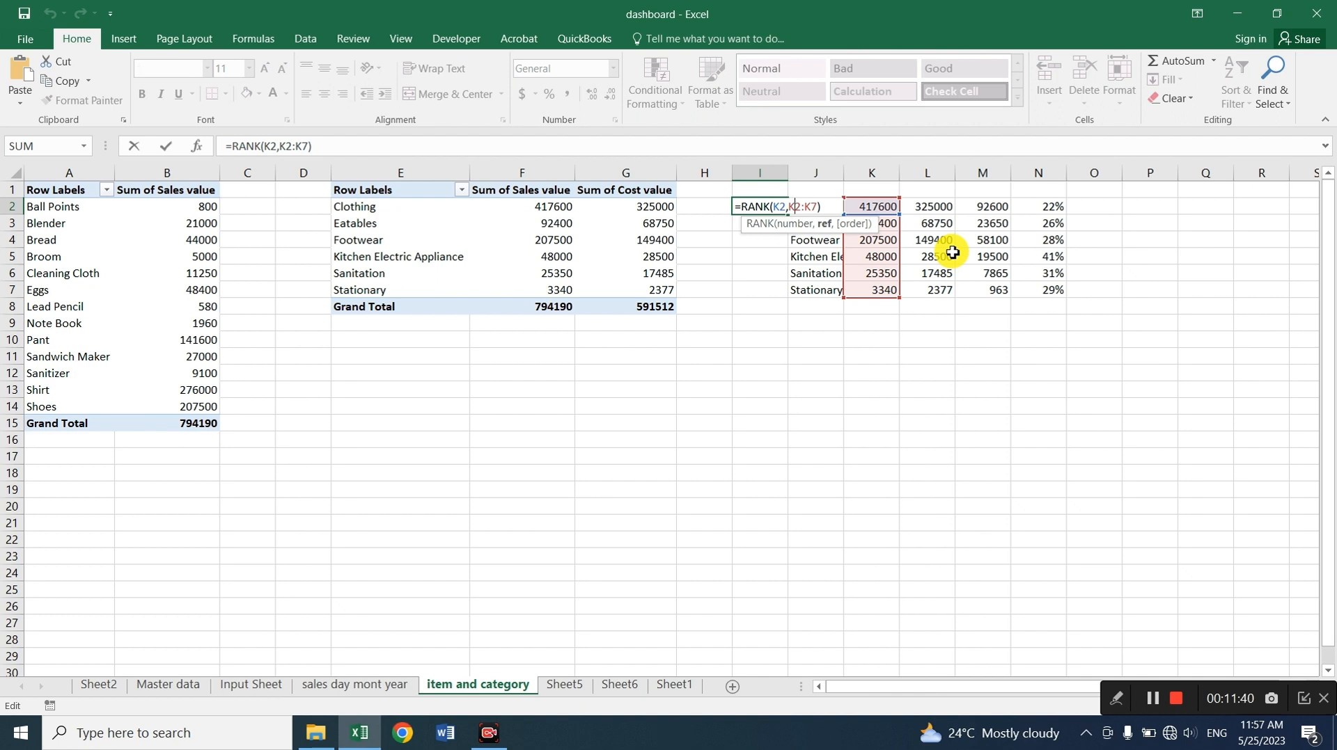
key("F4")
key("F4")
key("Return")
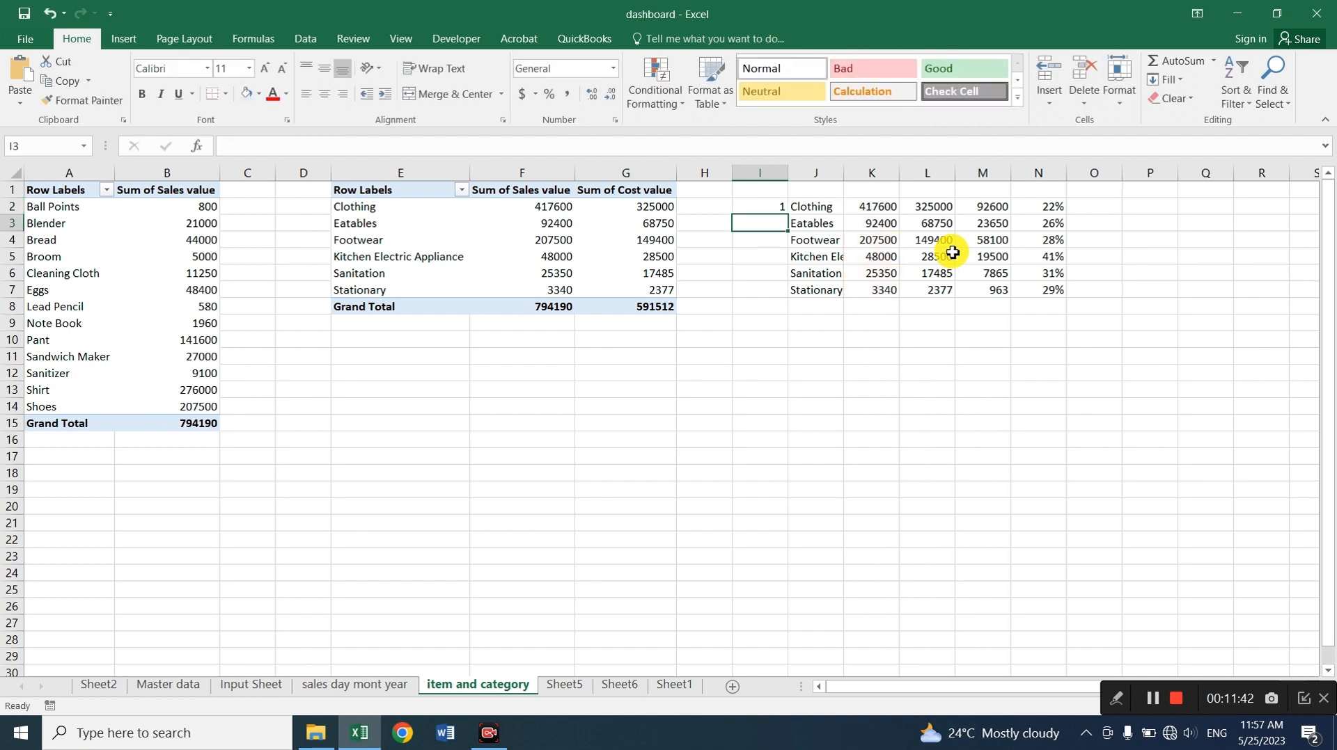
Fill the RANK formula from I2 down to I7 for all categories
key("Up")
key("shift+Down")
key("shift+Down")
key("shift+Down")
key("shift+Down")
key("shift+Down")
key("ctrl+d")
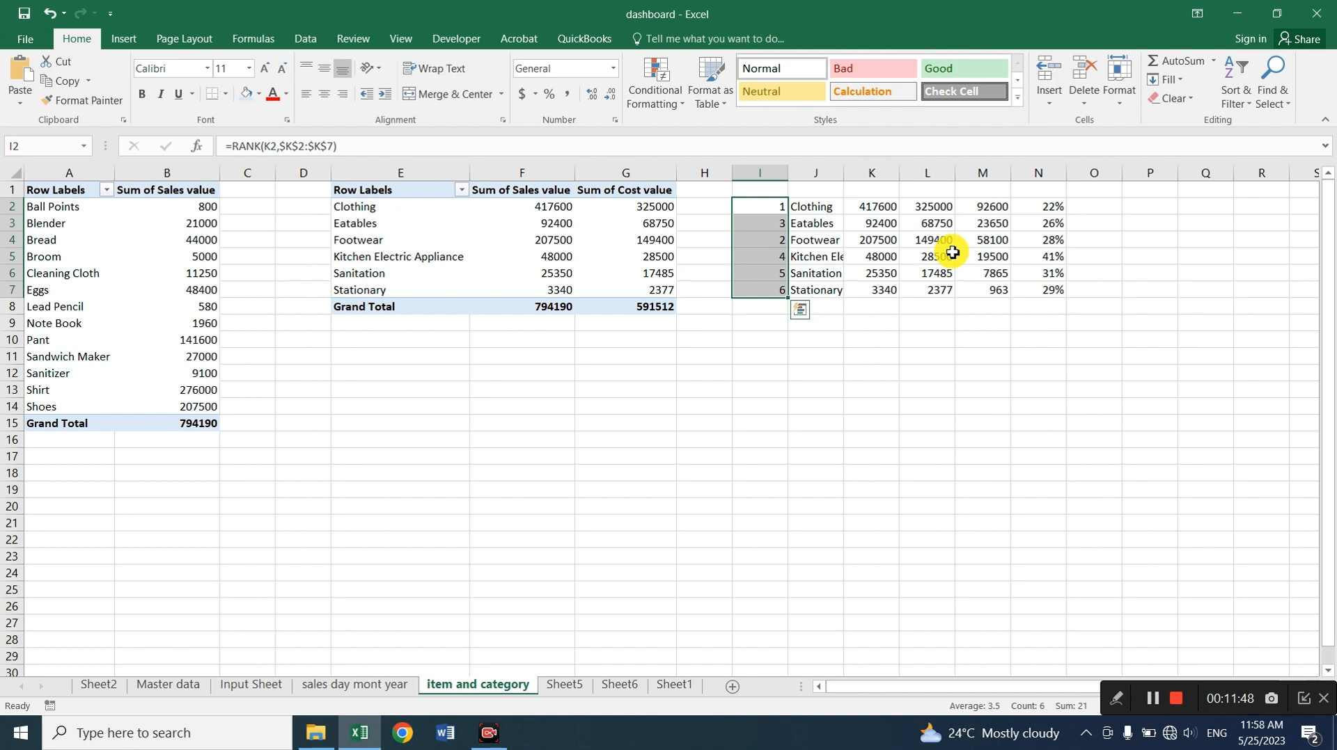
Enter a VLOOKUP in J1 that finds rank 1 in I2:N7 and returns column 2 with an exact match (0)
key("Up")
key("Right")
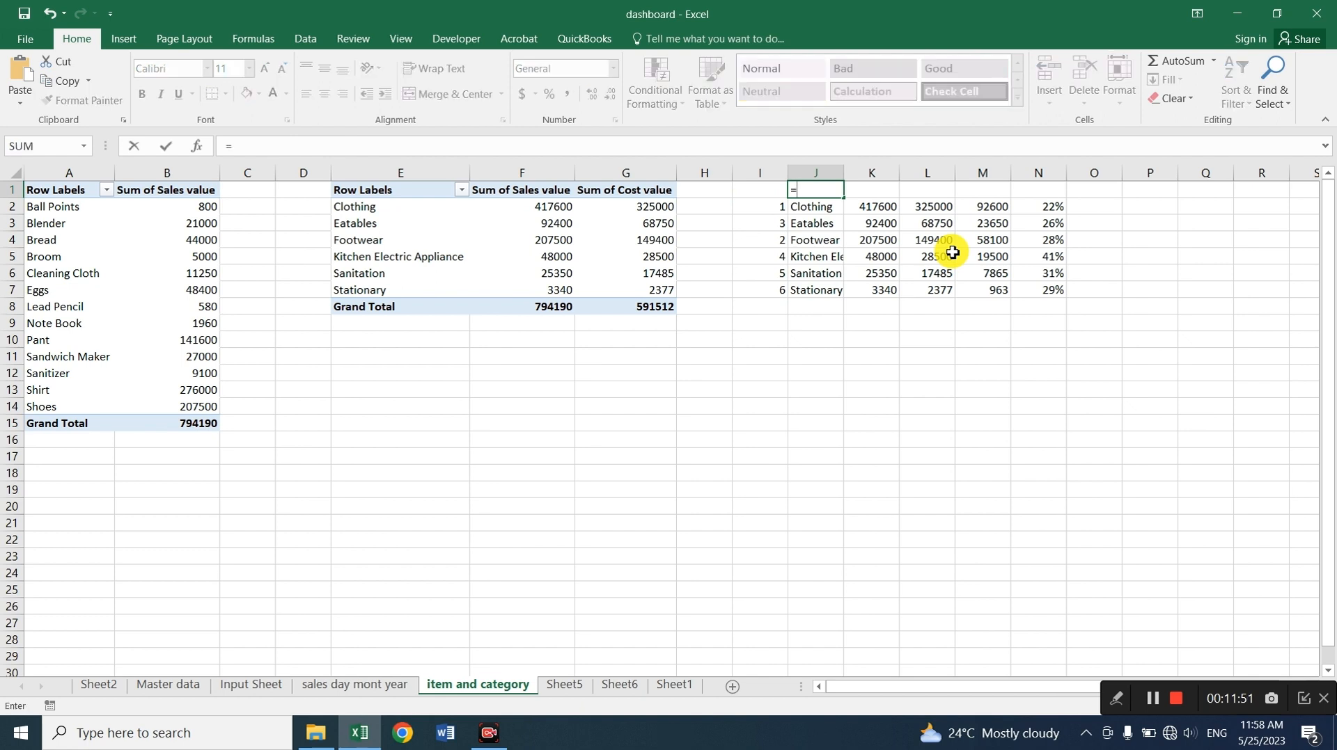
type("=vlookup")
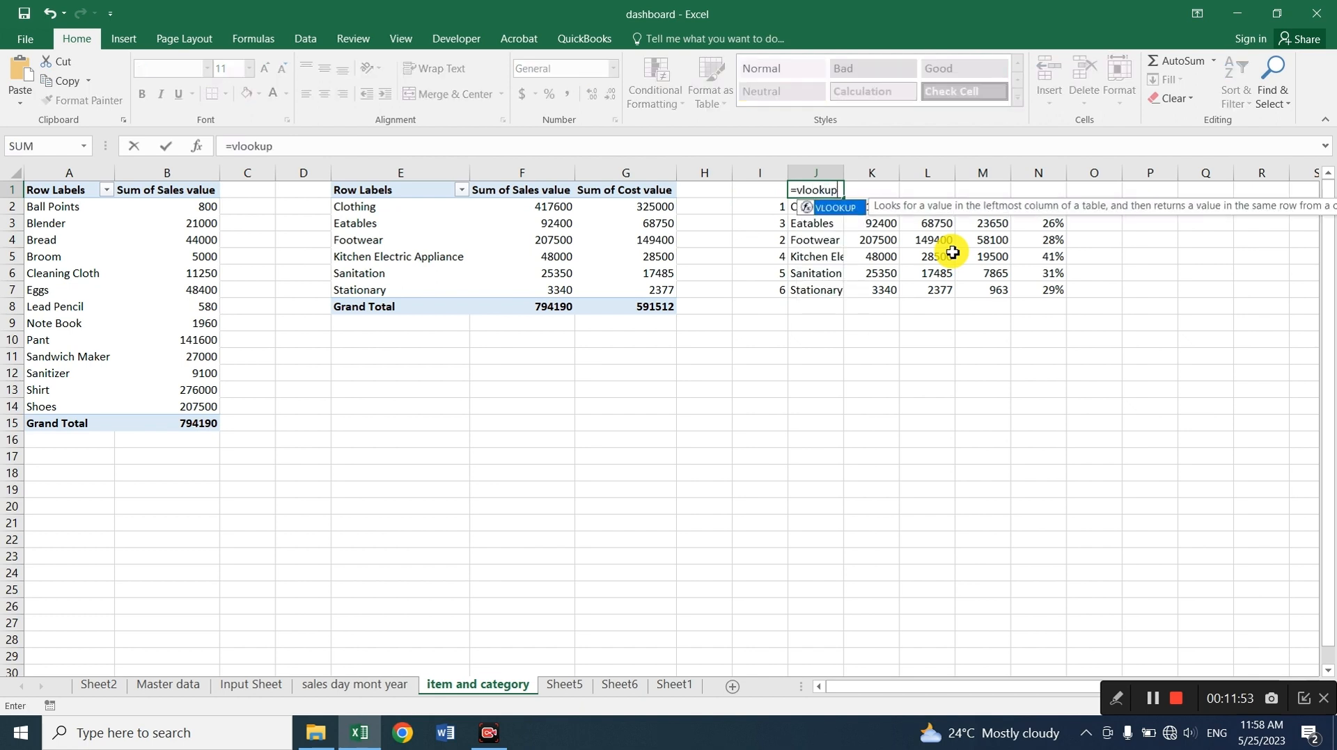
type("(")
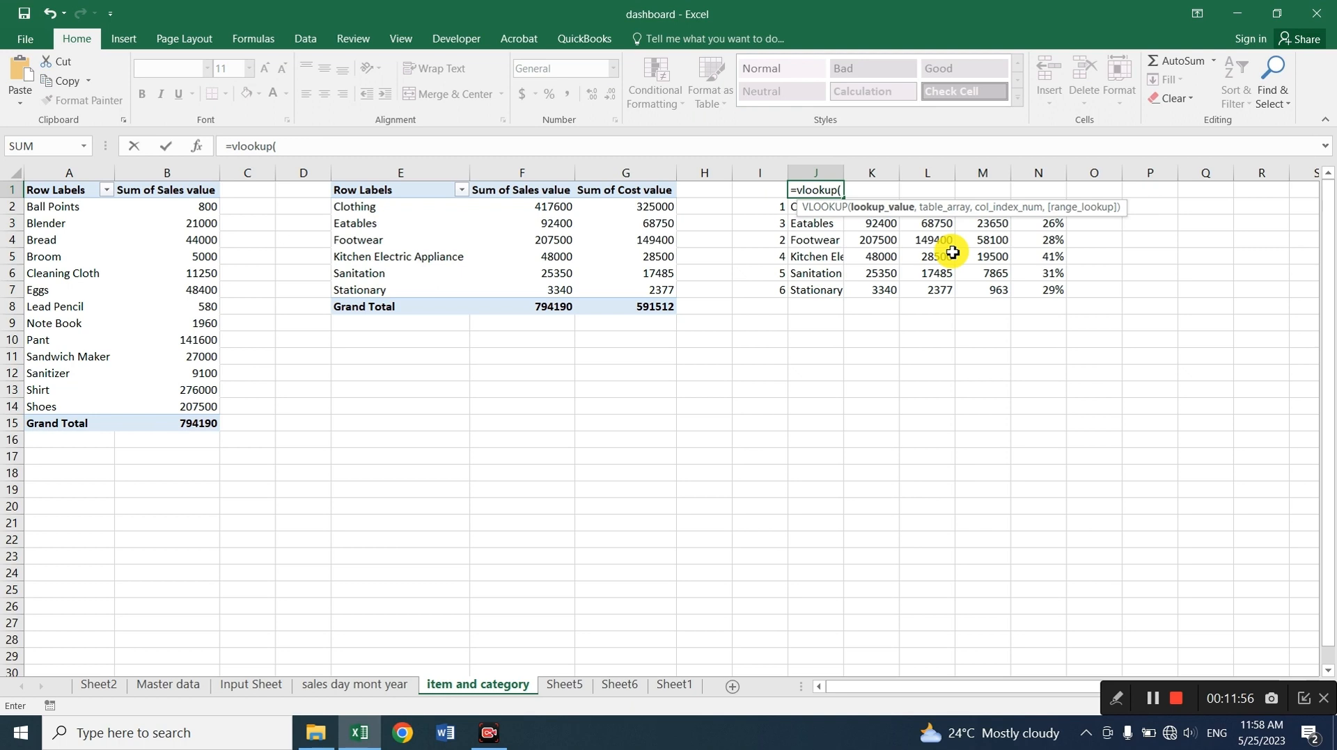
type("1,")
left_click_drag(760, 206, 894, 296)
key("shift+Right")
key("shift+Right")
key("shift+Right")
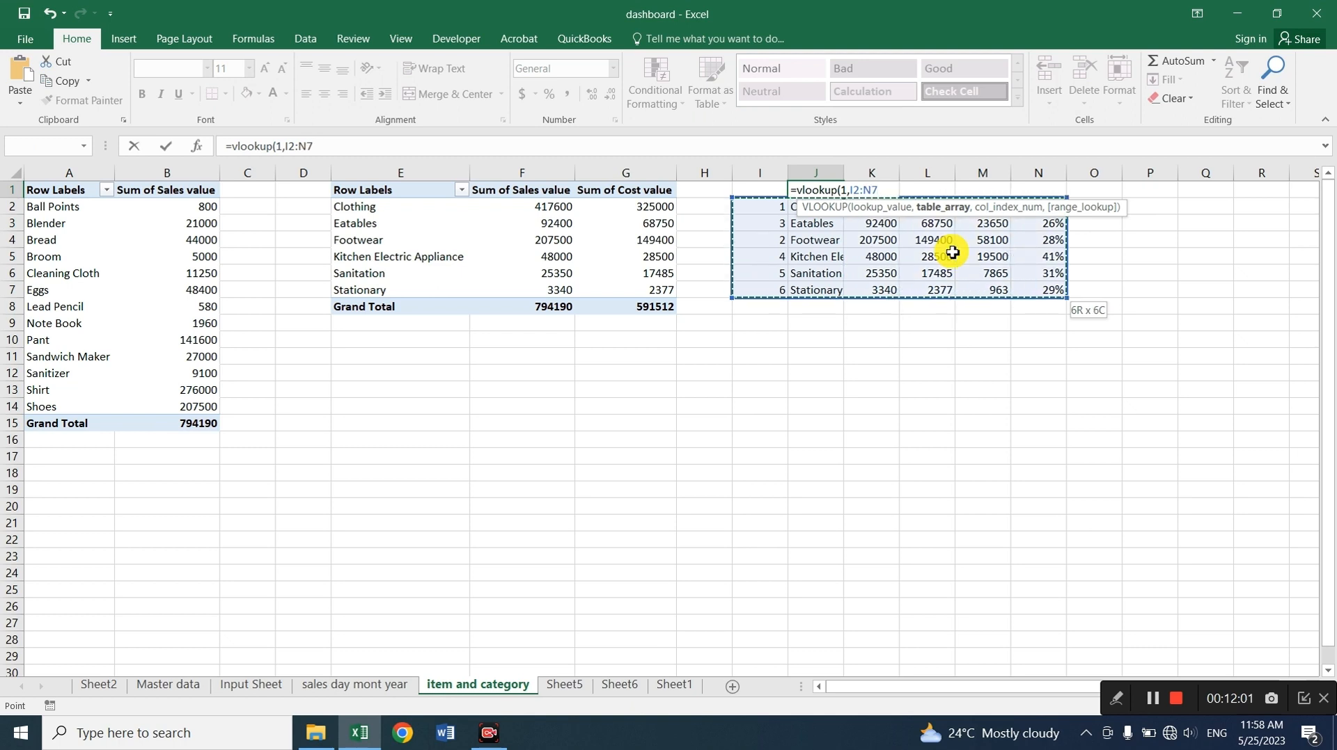
type("2,0")
key("Return")
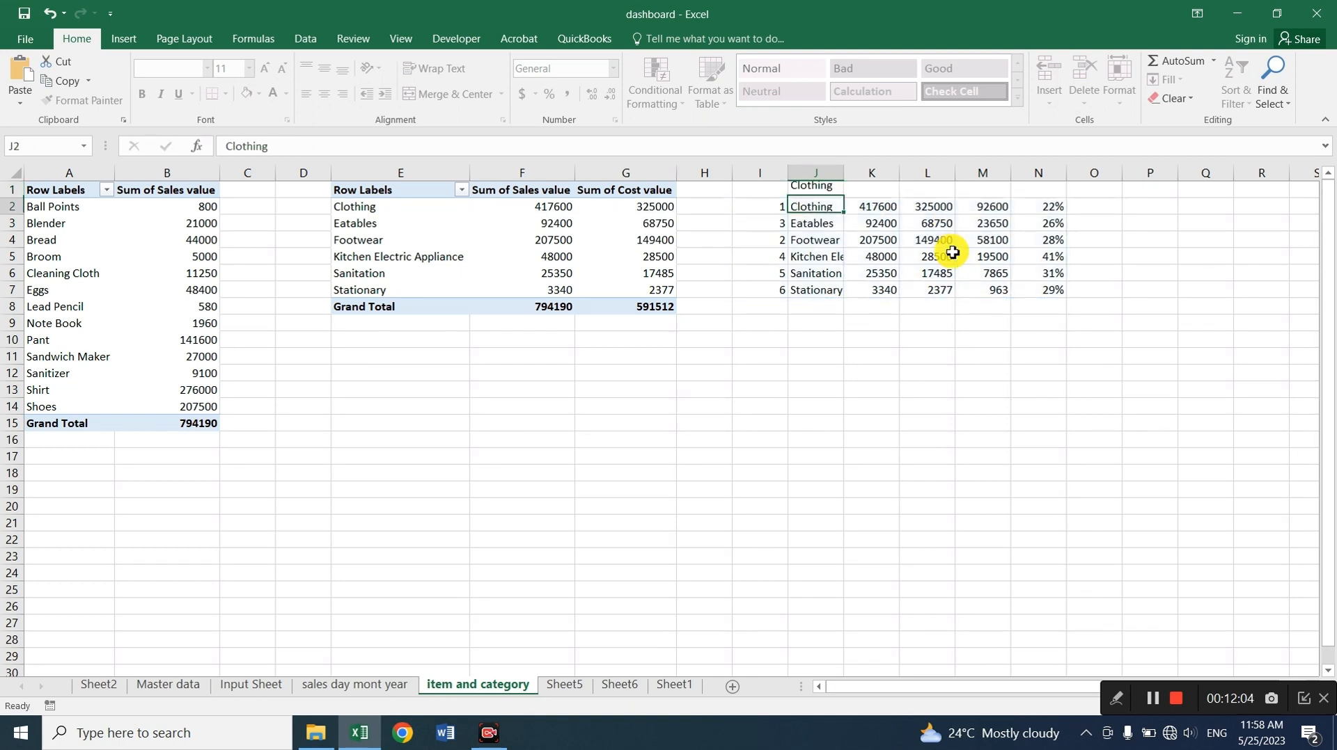
Make the lookup range in J1's VLOOKUP absolute as $I$2:$N$7
key("Up")
key("F2")
key("Left")
key("Left")
key("Left")
key("Left")
key("Left")
key("Left")
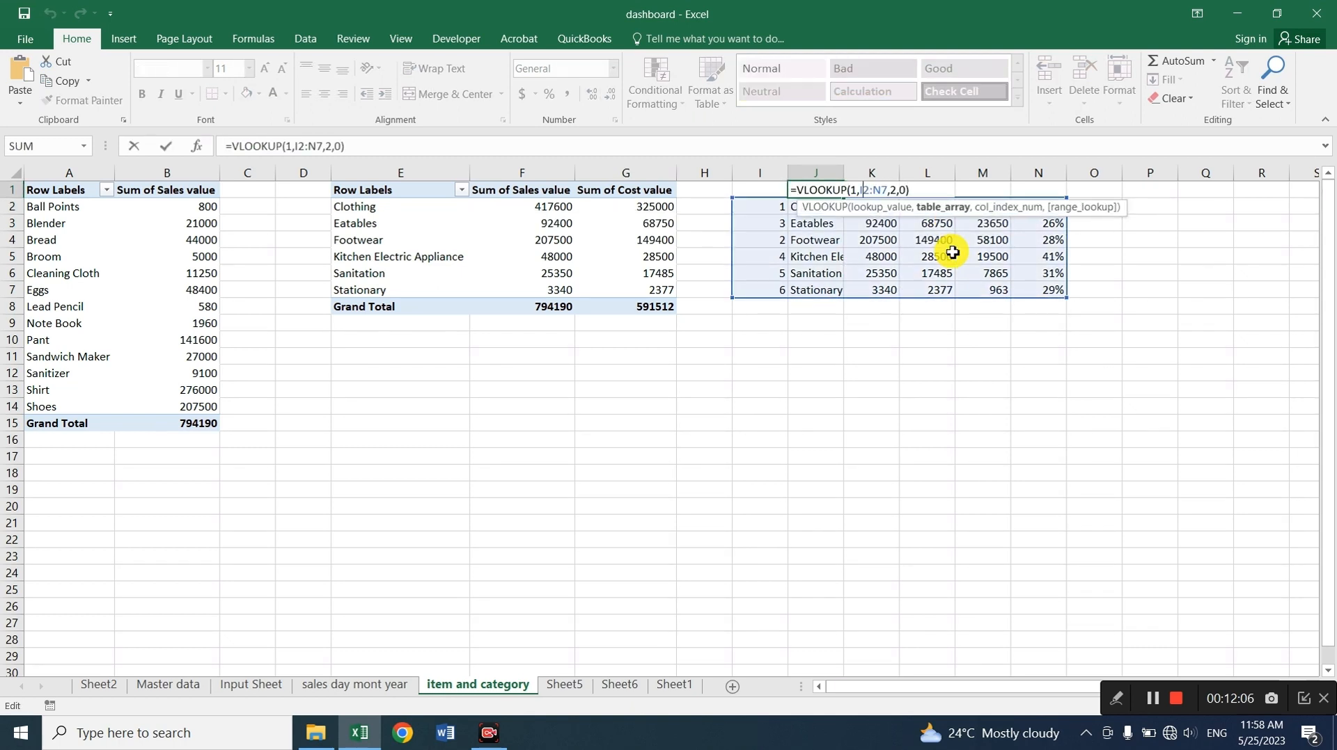
key("F4")
key("Return")
key("Up")
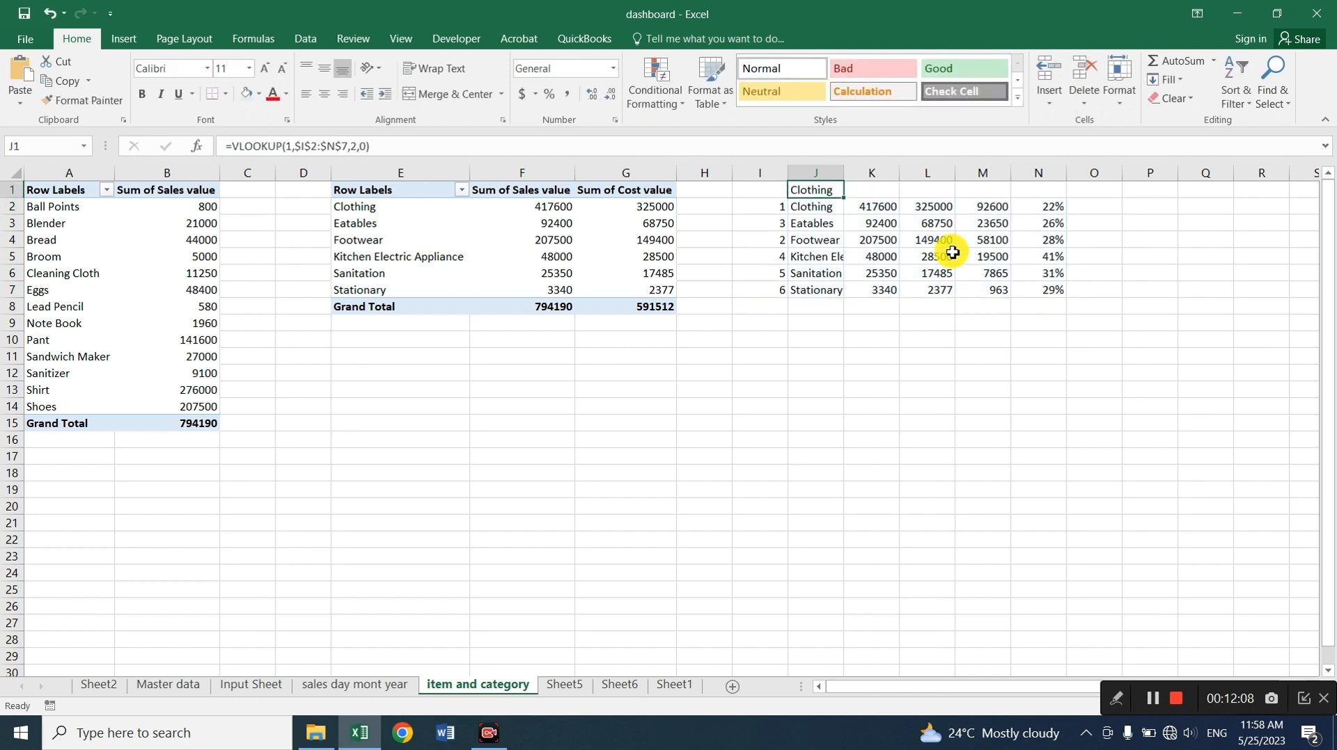
Copy J1's VLOOKUP formula unchanged into K1, L1 and M1
key("F2")
key("shift+Left")
key("shift+Left")
key("shift+Left")
key("shift+Left")
key("shift+Left")
key("shift+Left")
key("shift+Left")
key("shift+Left")
key("shift+Left")
key("shift+Left")
key("shift+Left")
key("shift+Left")
key("shift+Left")
key("shift+Left")
key("shift+Left")
key("shift+Left")
key("shift+Left")
key("shift+Left")
key("shift+Left")
key("shift+Left")
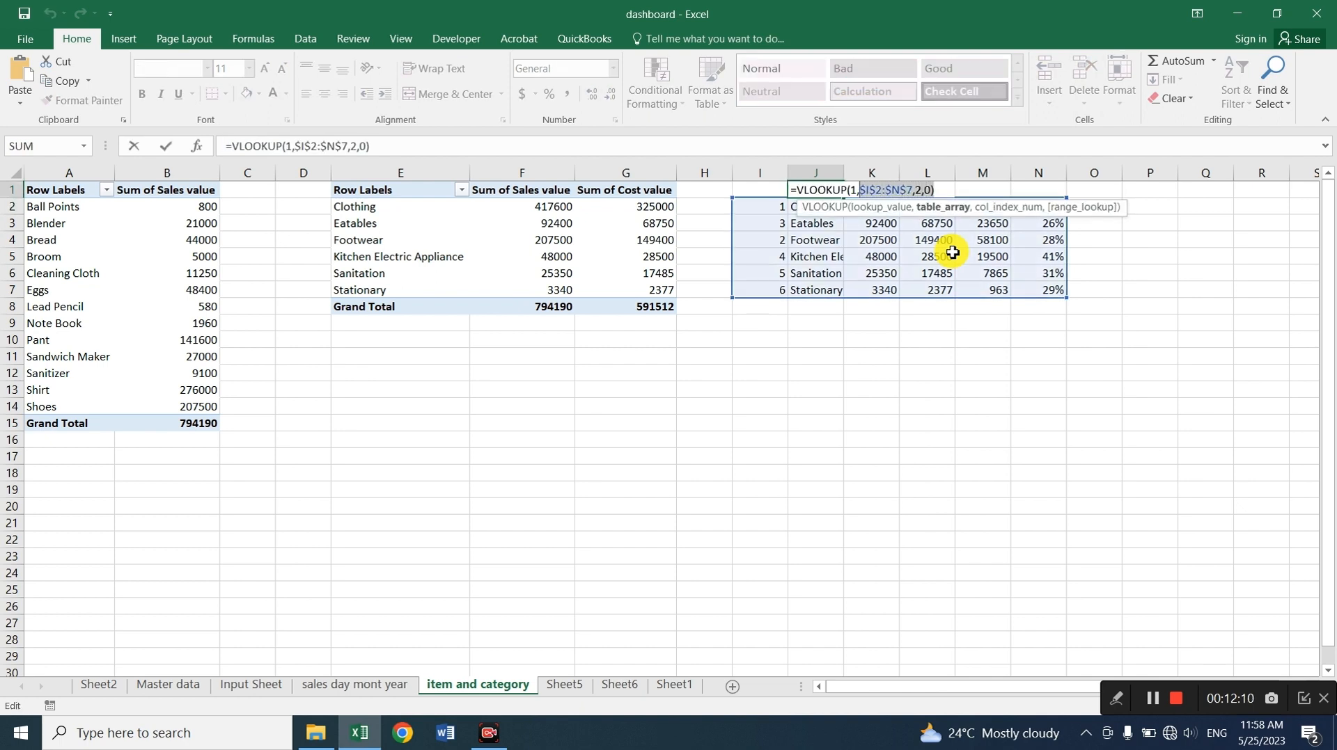
key("Escape")
key("Right")
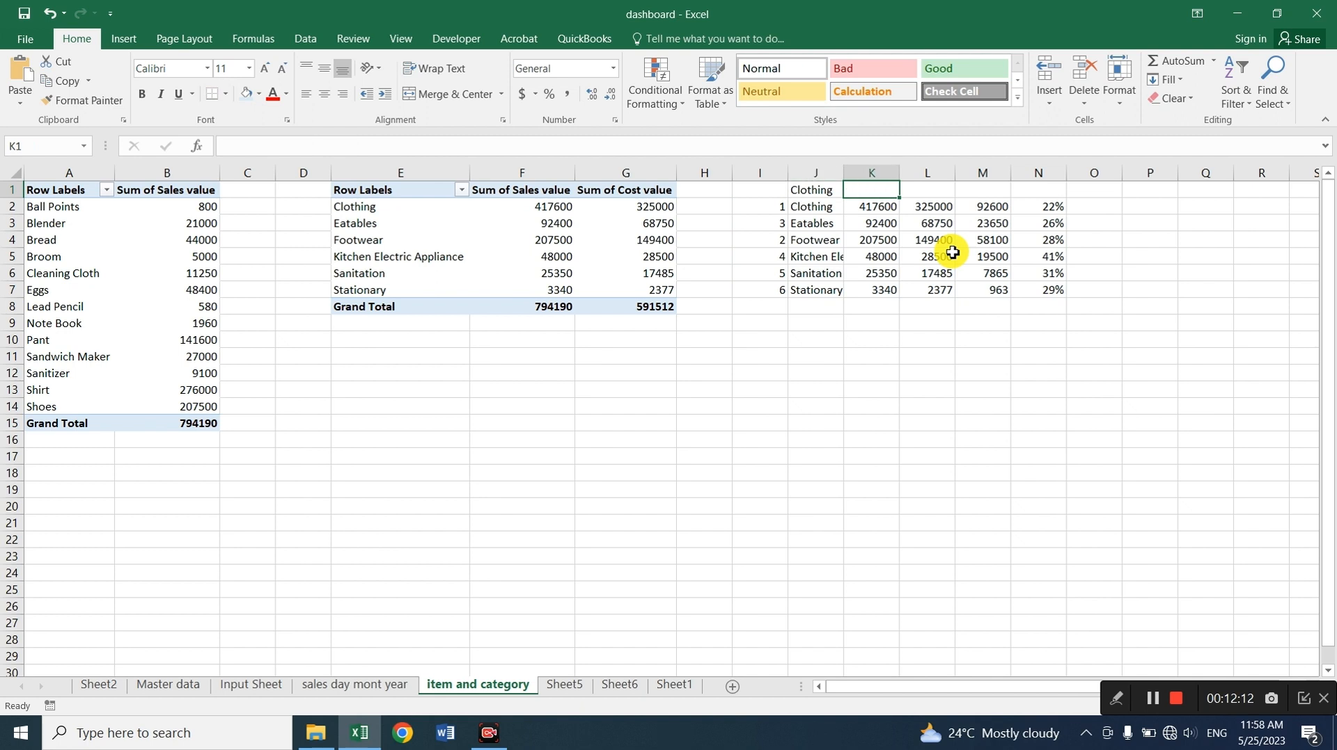
key("ctrl+v")
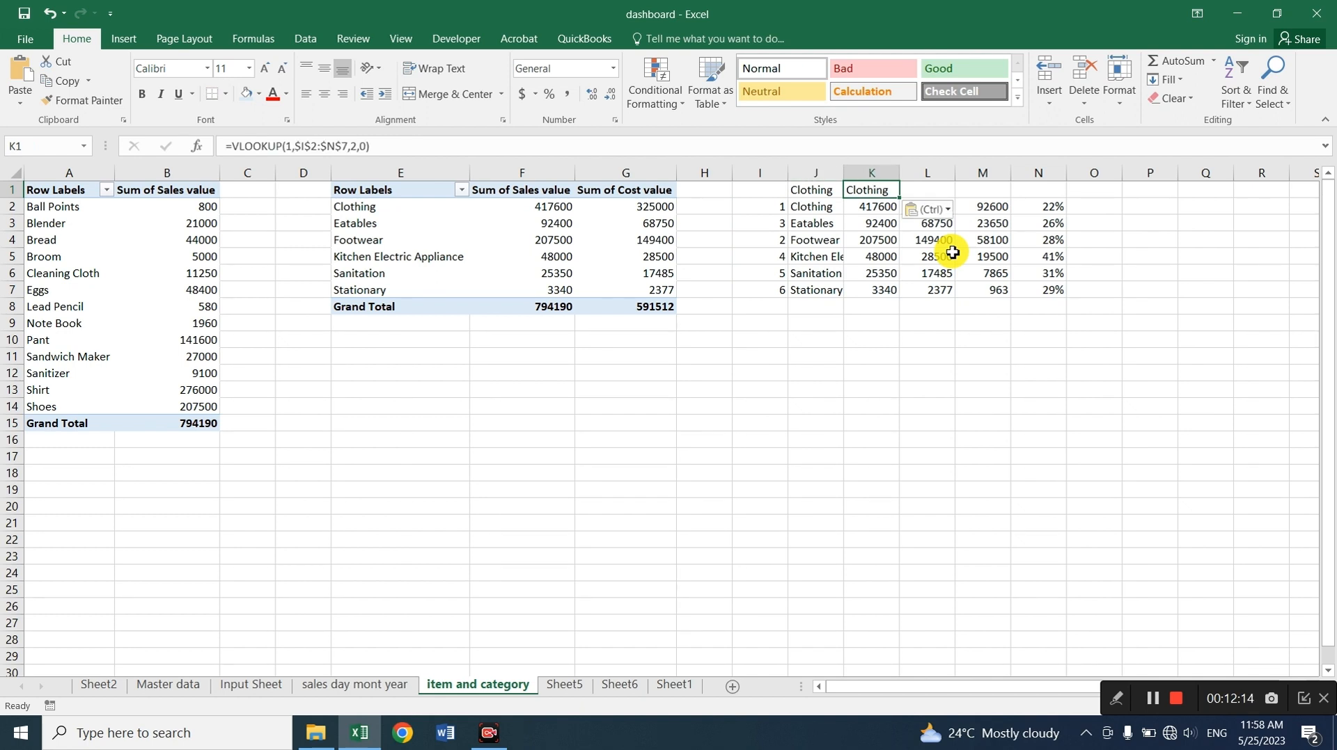
key("Right")
key("ctrl+v")
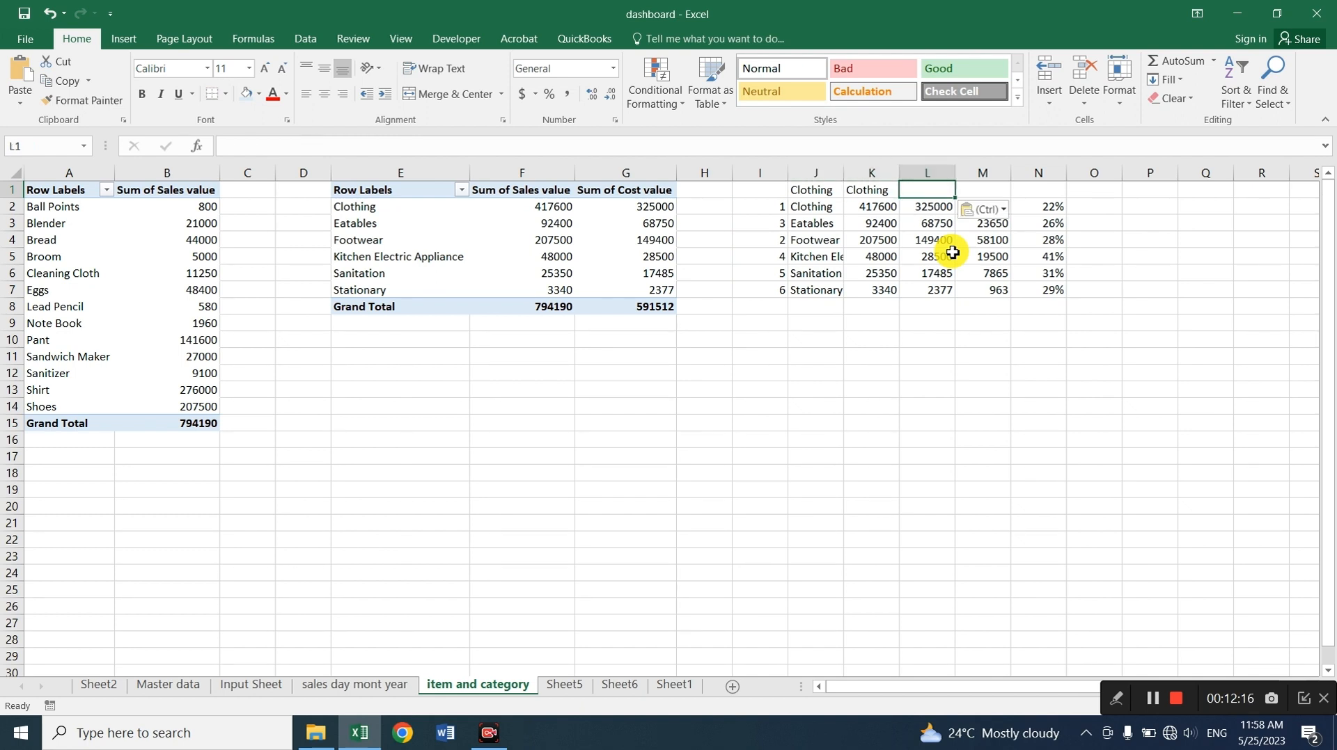
key("Left")
key("Right")
key("Right")
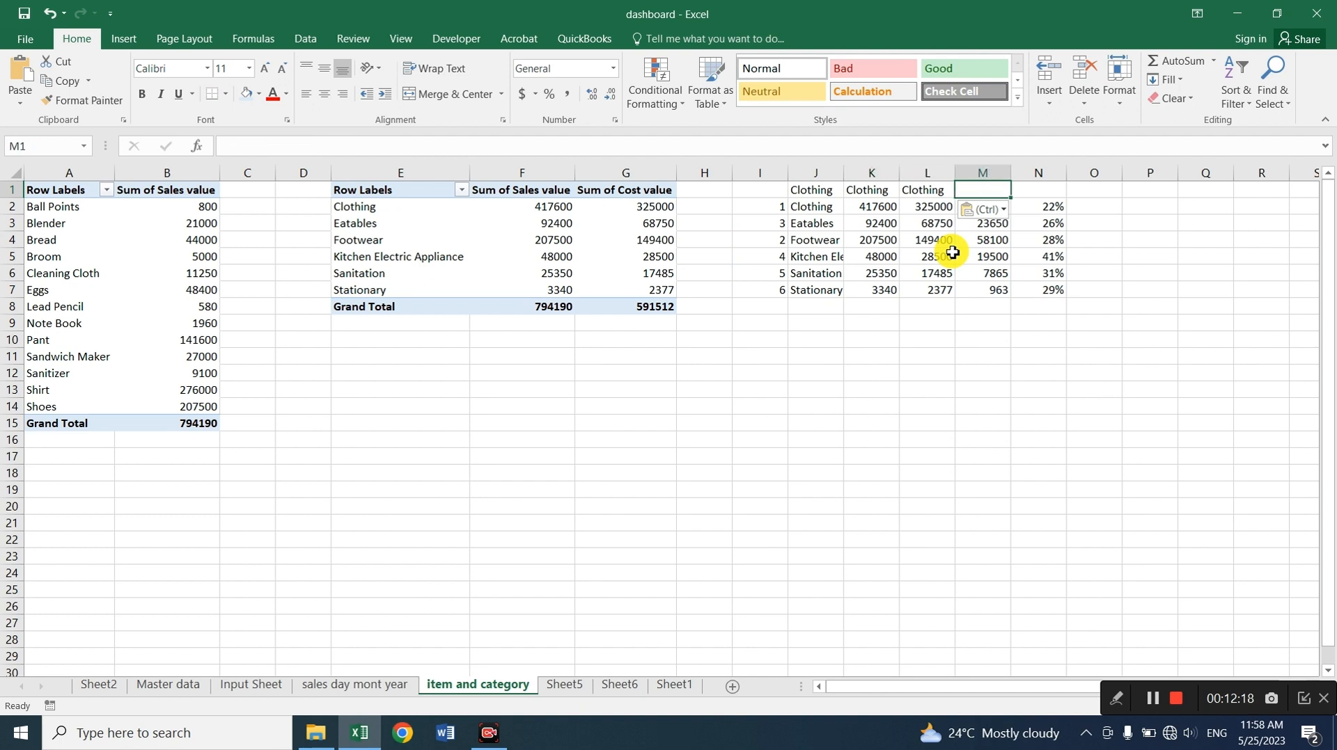
key("ctrl+v")
key("Left")
key("Left")
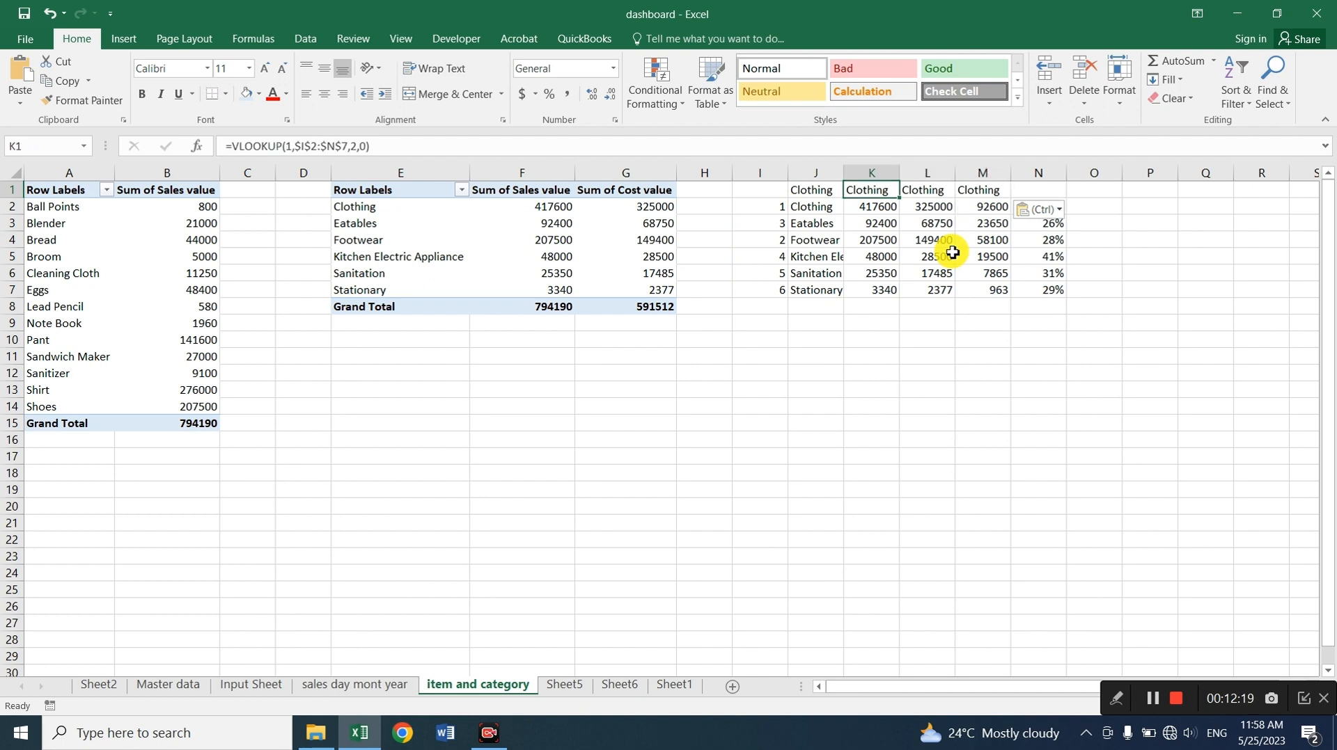
Change the column index in K1's VLOOKUP so it returns the sales value of the top-ranked category
key("F2")
key("Left")
key("Left")
key("Left")
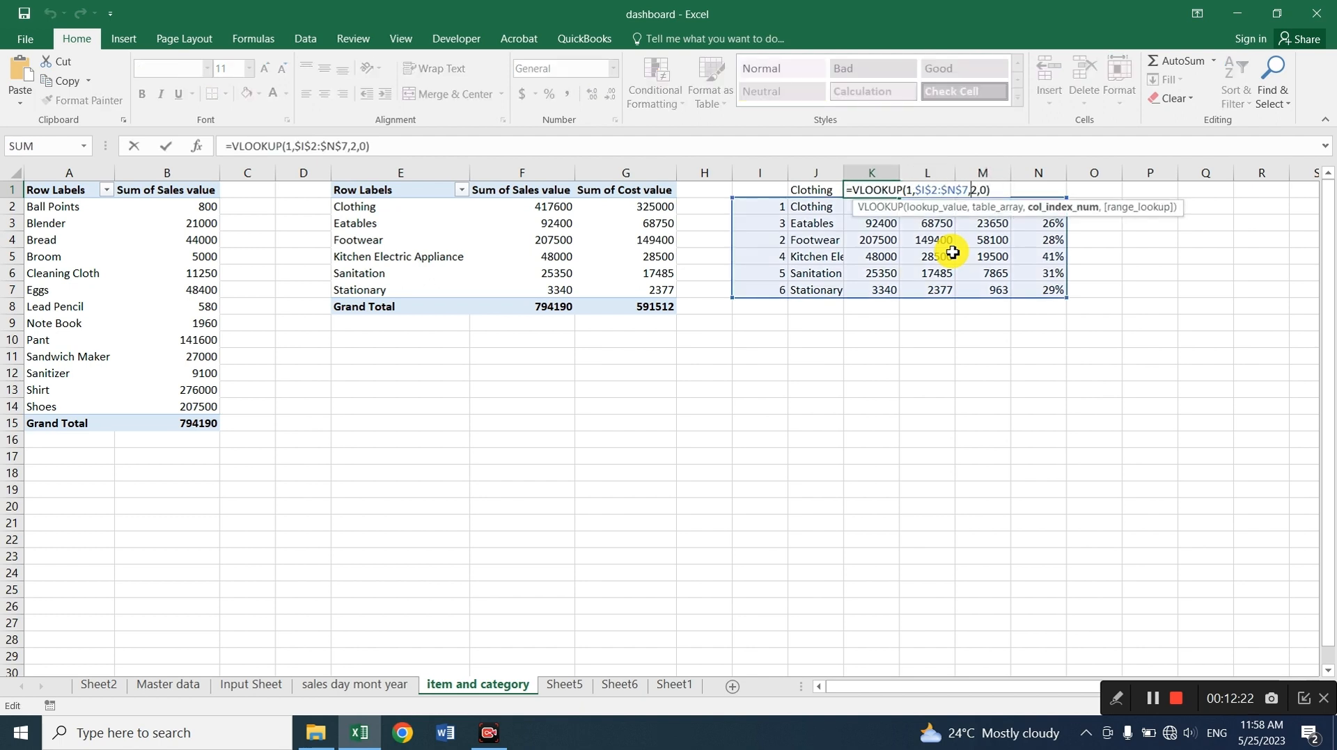
type("2")
key("Tab")
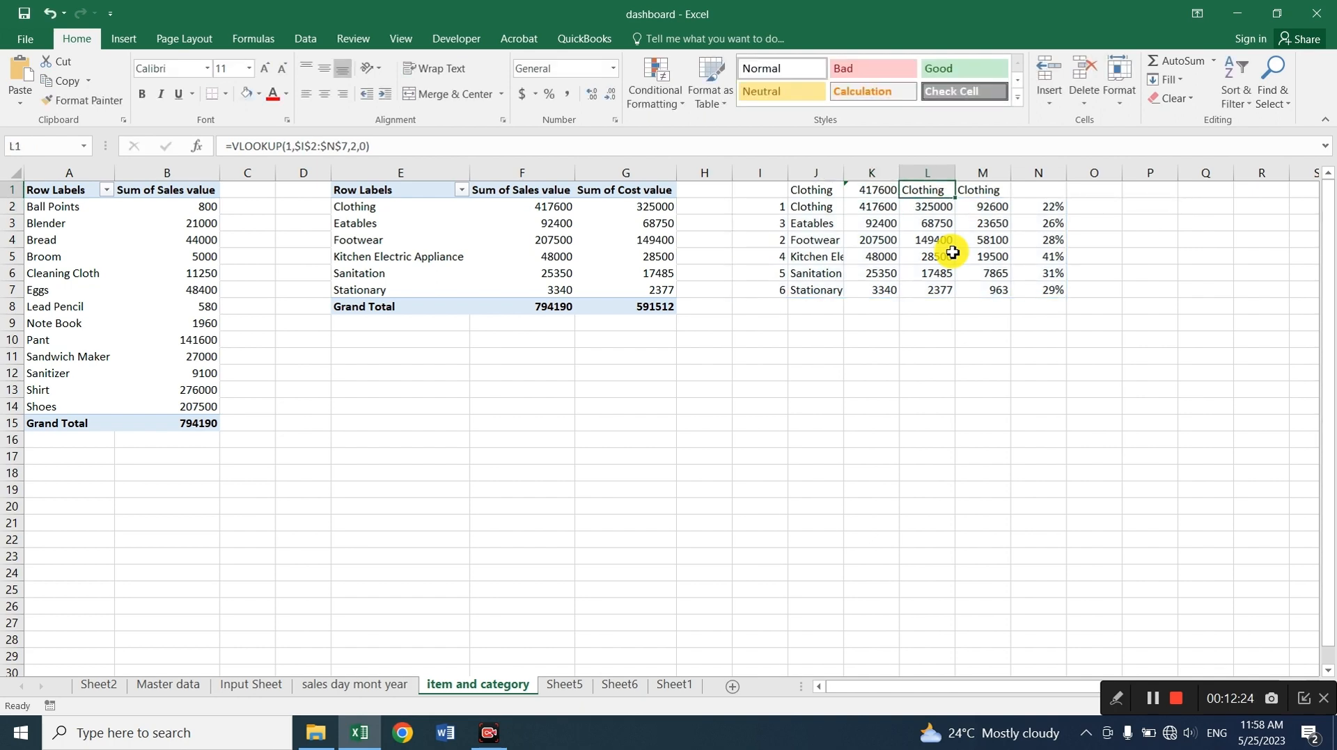
Set the column index in L1's VLOOKUP to 5 to return the profit
key("F2")
key("Left")
key("Left")
key("Left")
type("2")
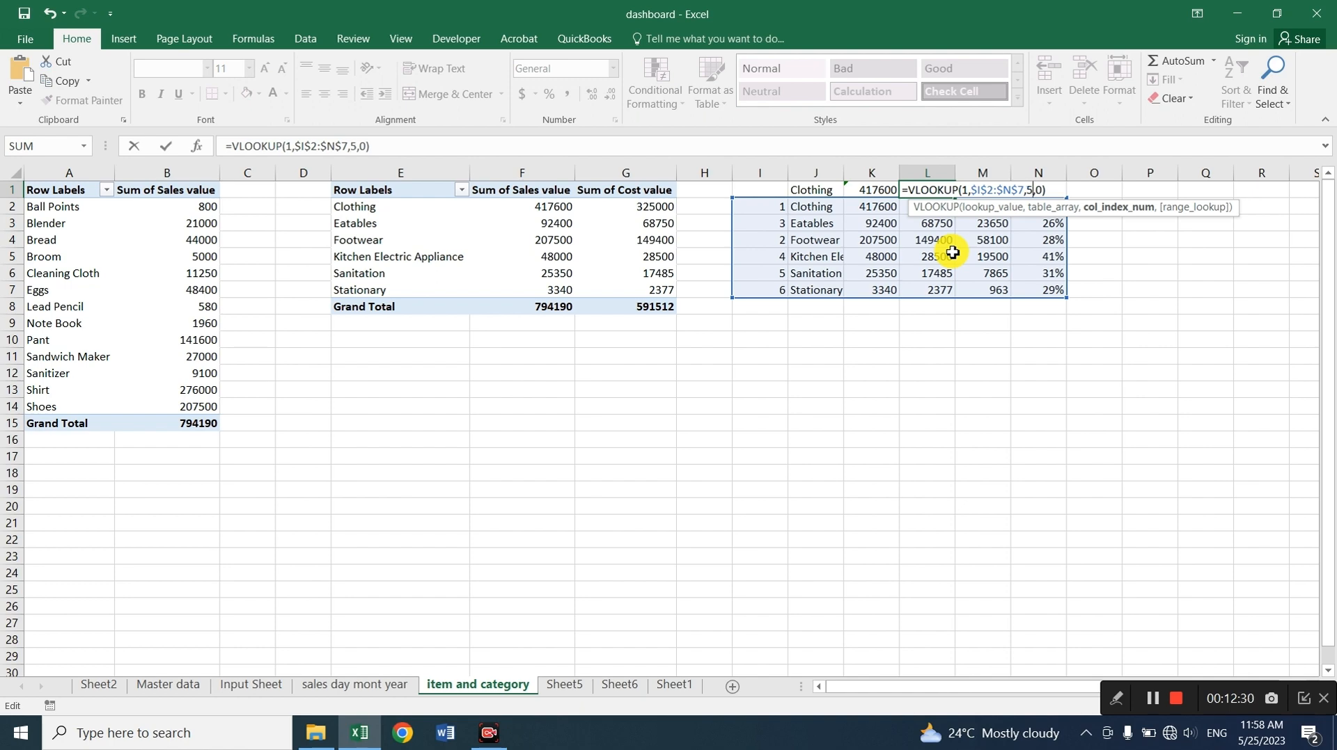
key("Return")
Set the column index in M1's VLOOKUP to 6 for the profit percentage and format the cell as a percentage
key("Up")
key("Right")
key("F2")
key("Left")
key("Left")
key("Left")
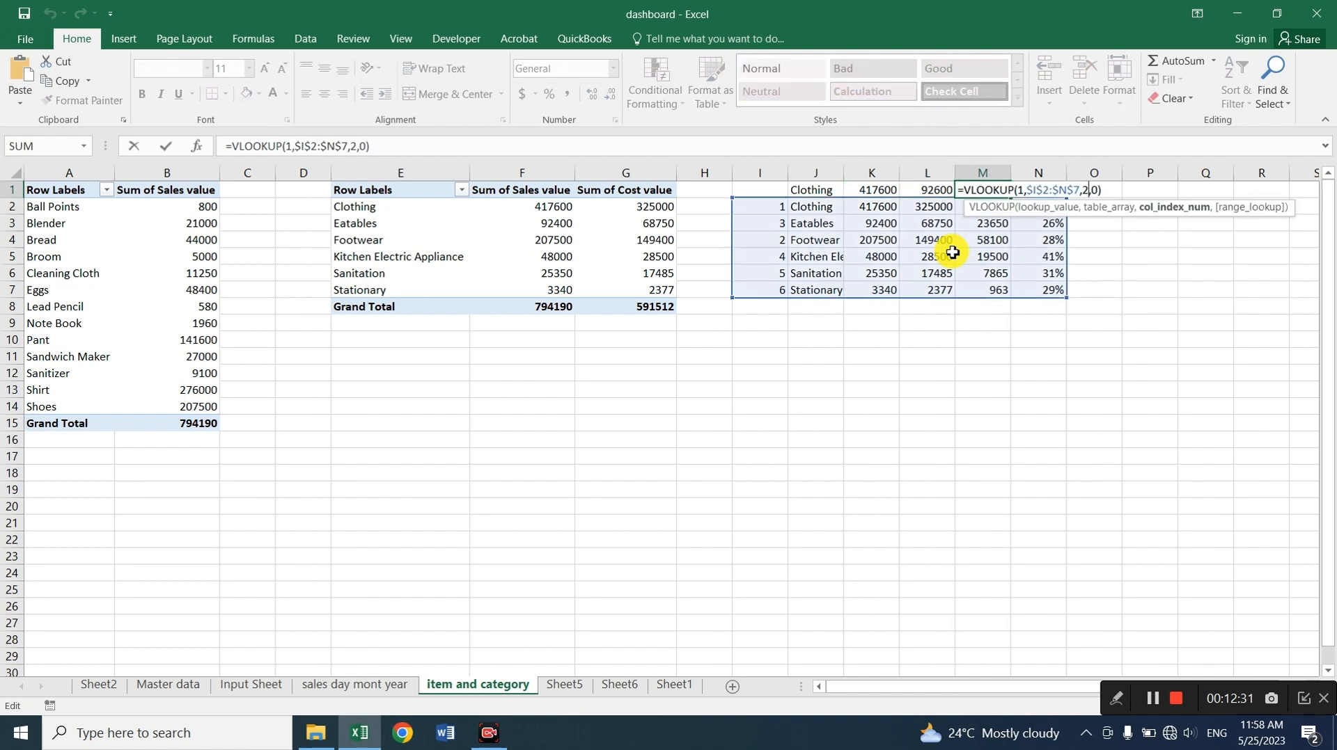
key("Return")
key("Up")
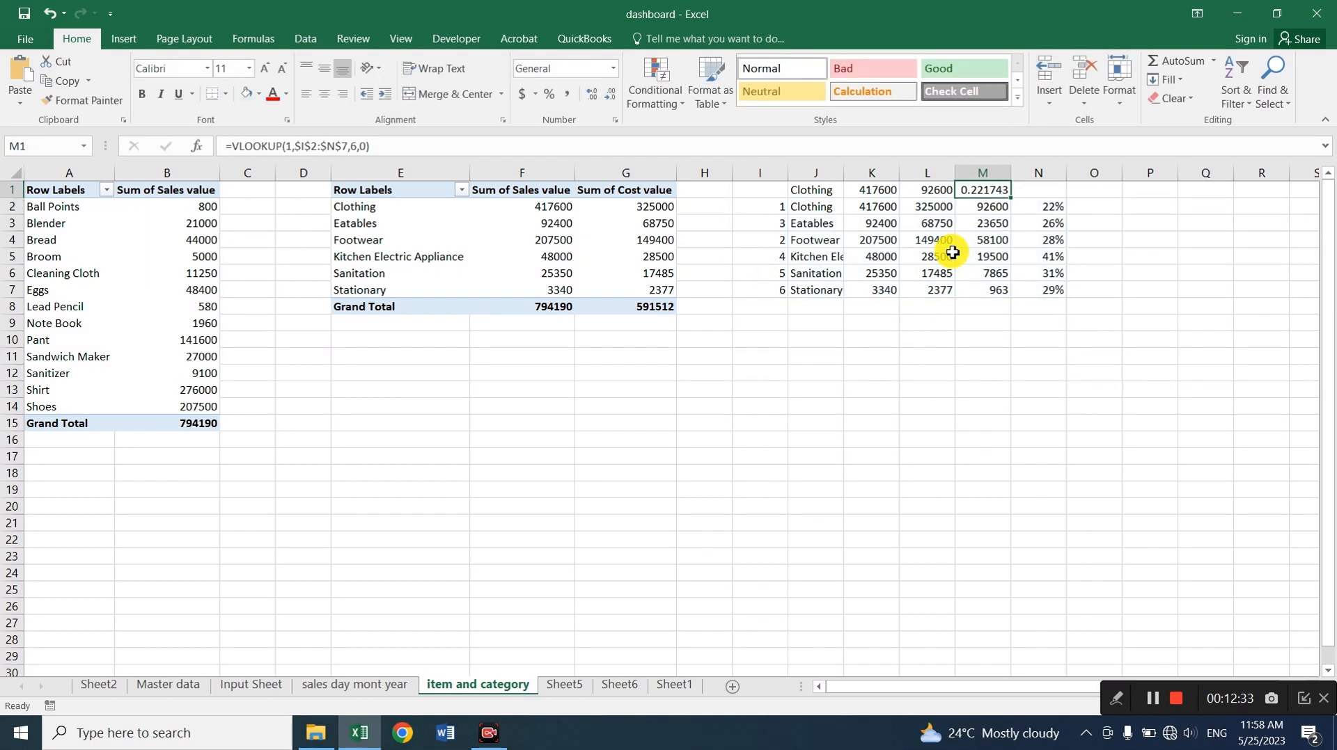
key("alt")
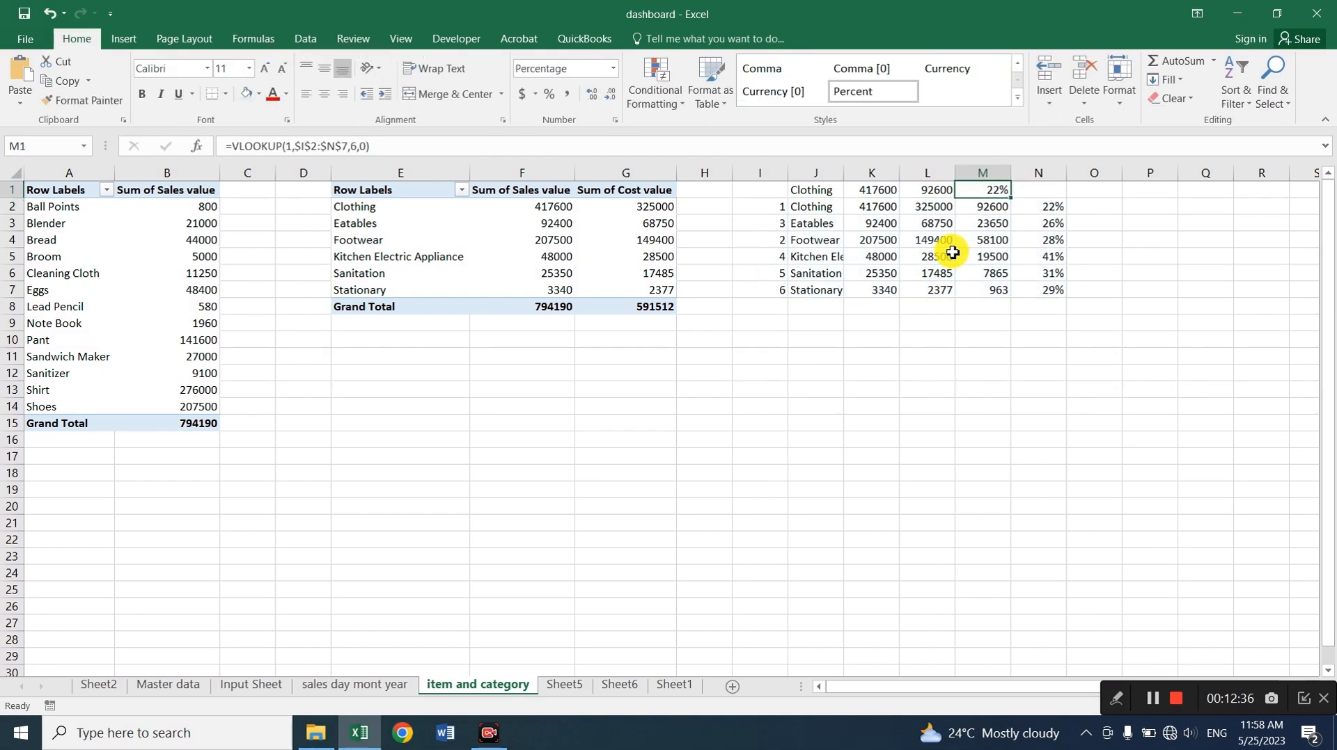
Make the top-category summary cells J1:M1 bold
key("ctrl+Left")
key("shift+Right")
key("shift+Right")
key("shift+Right")
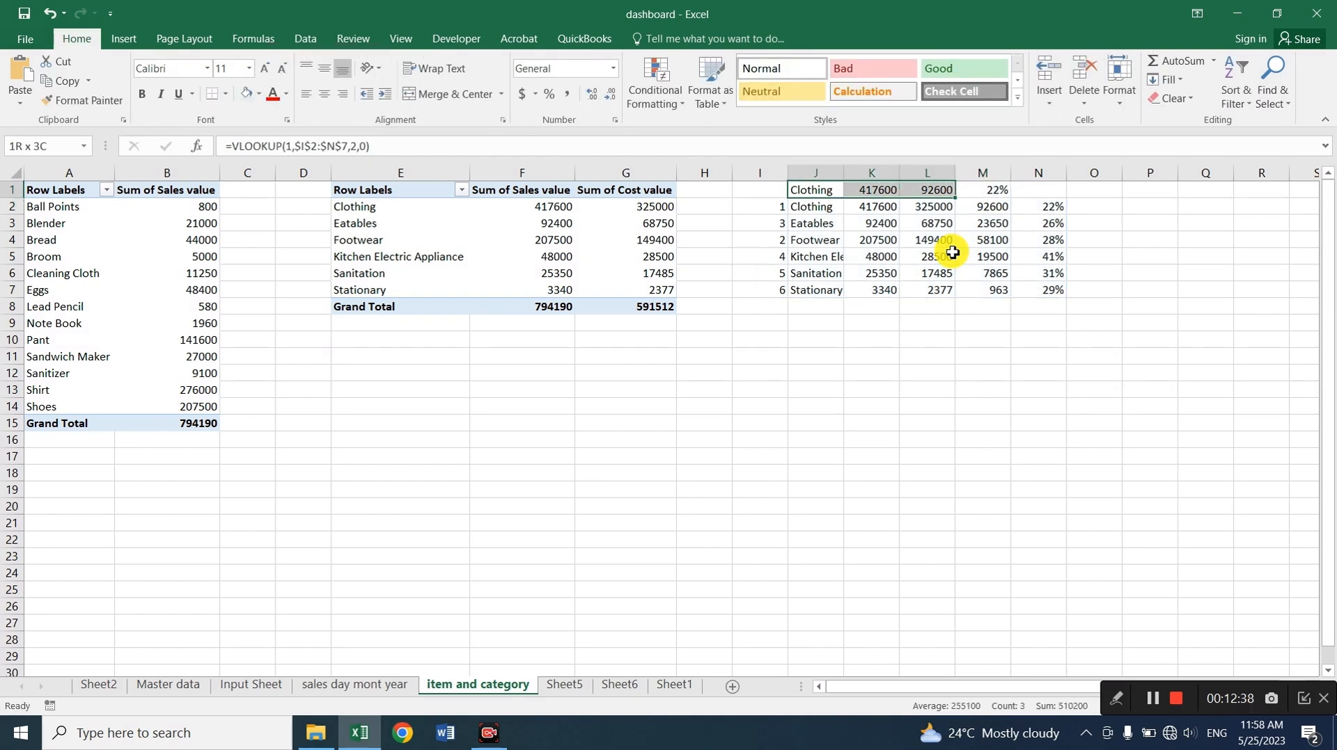
key("ctrl+b")
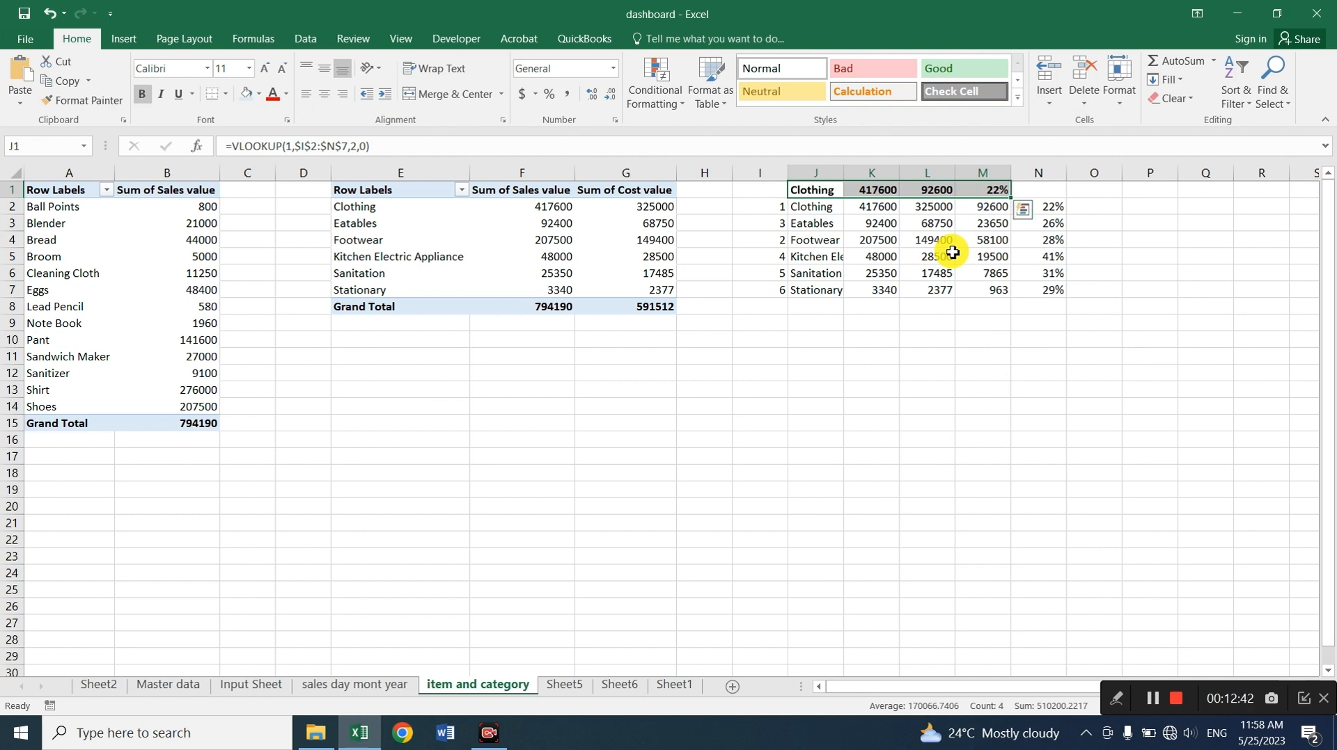
Rename Sheet5 as "mop and sale type"
right_click(563, 686)
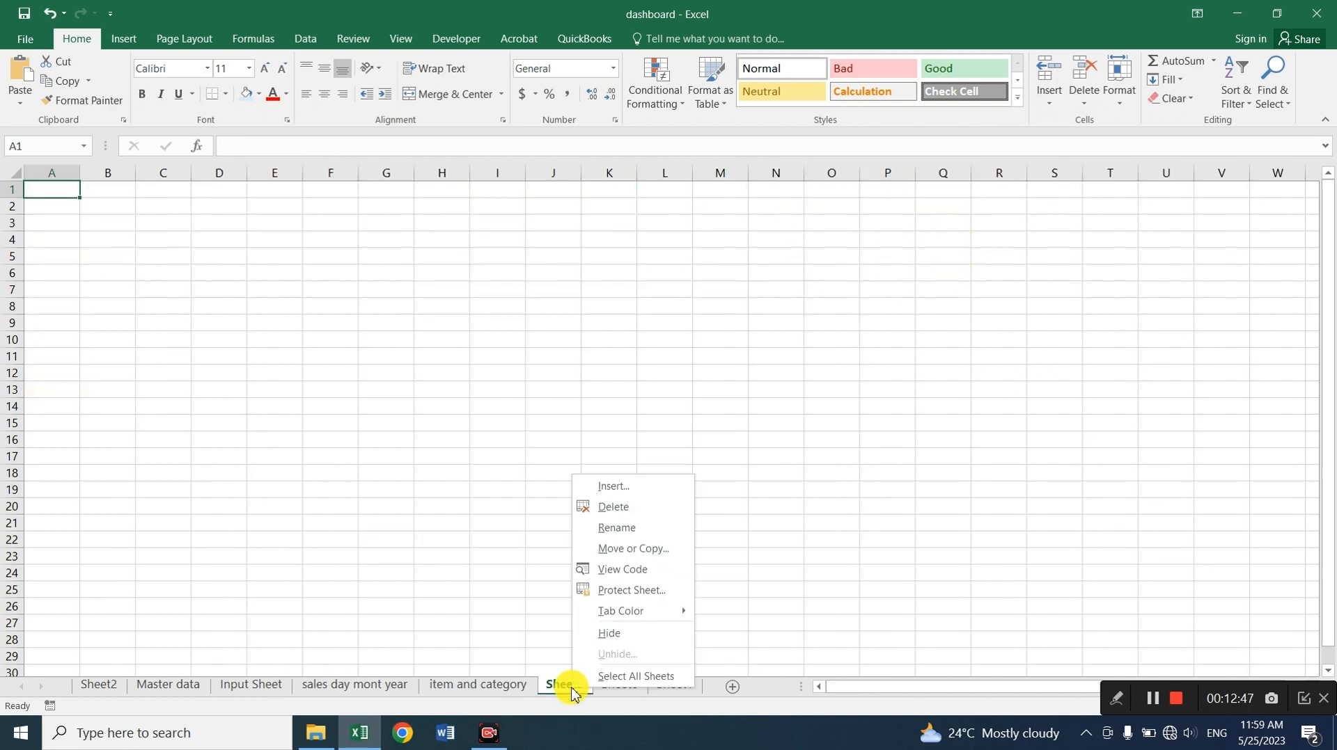
left_click(612, 535)
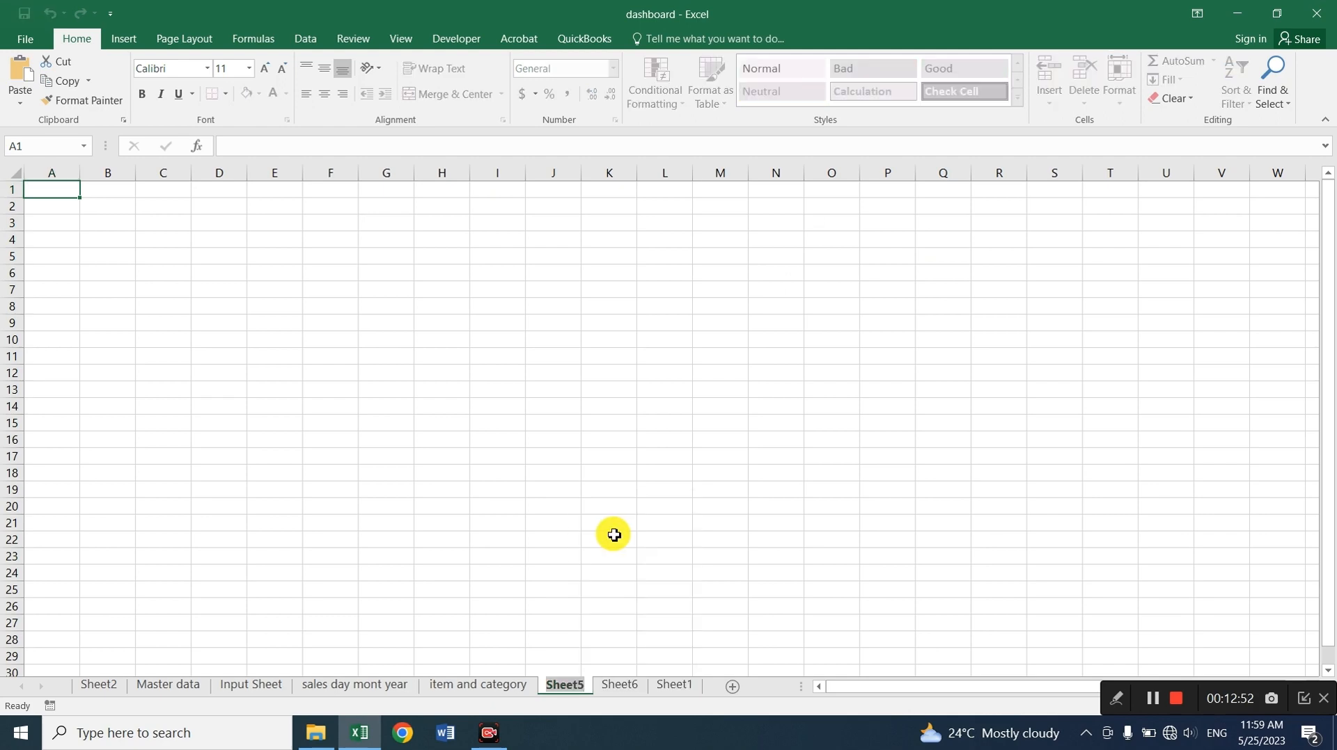
type("co")
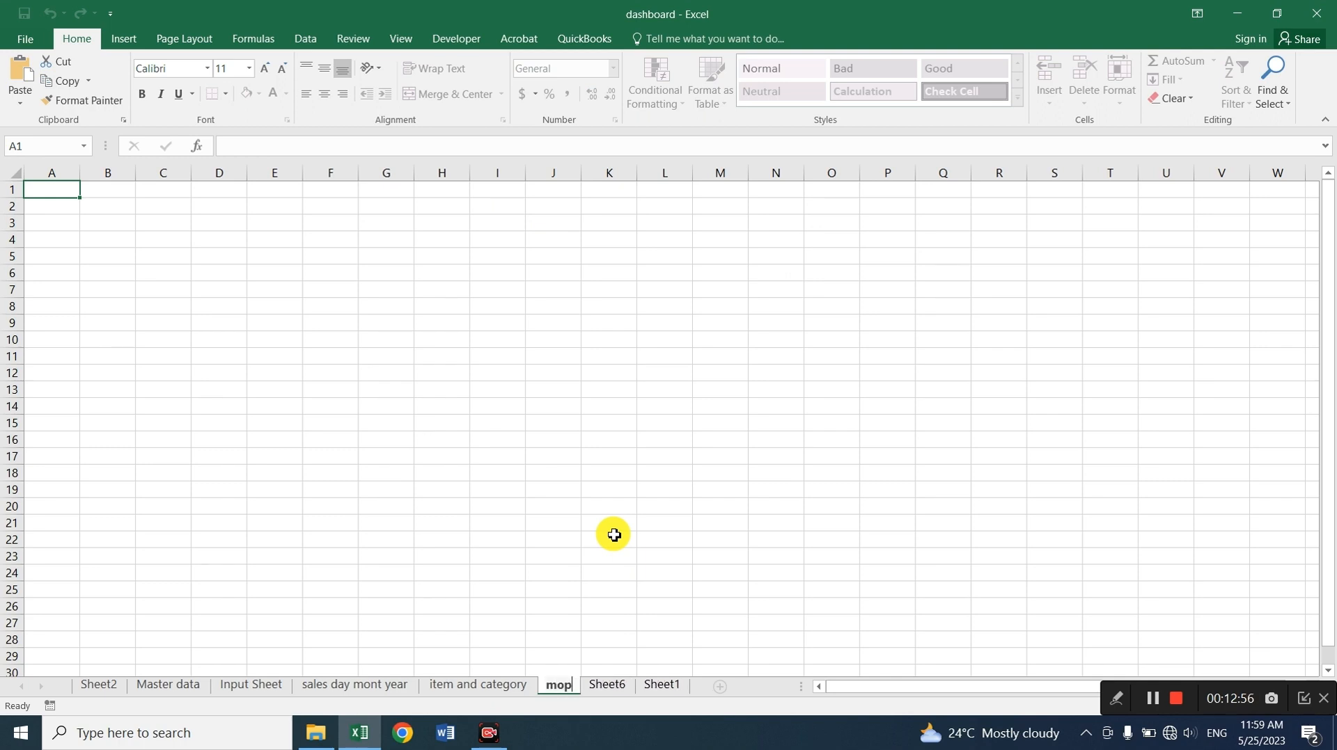
type("p and sale type")
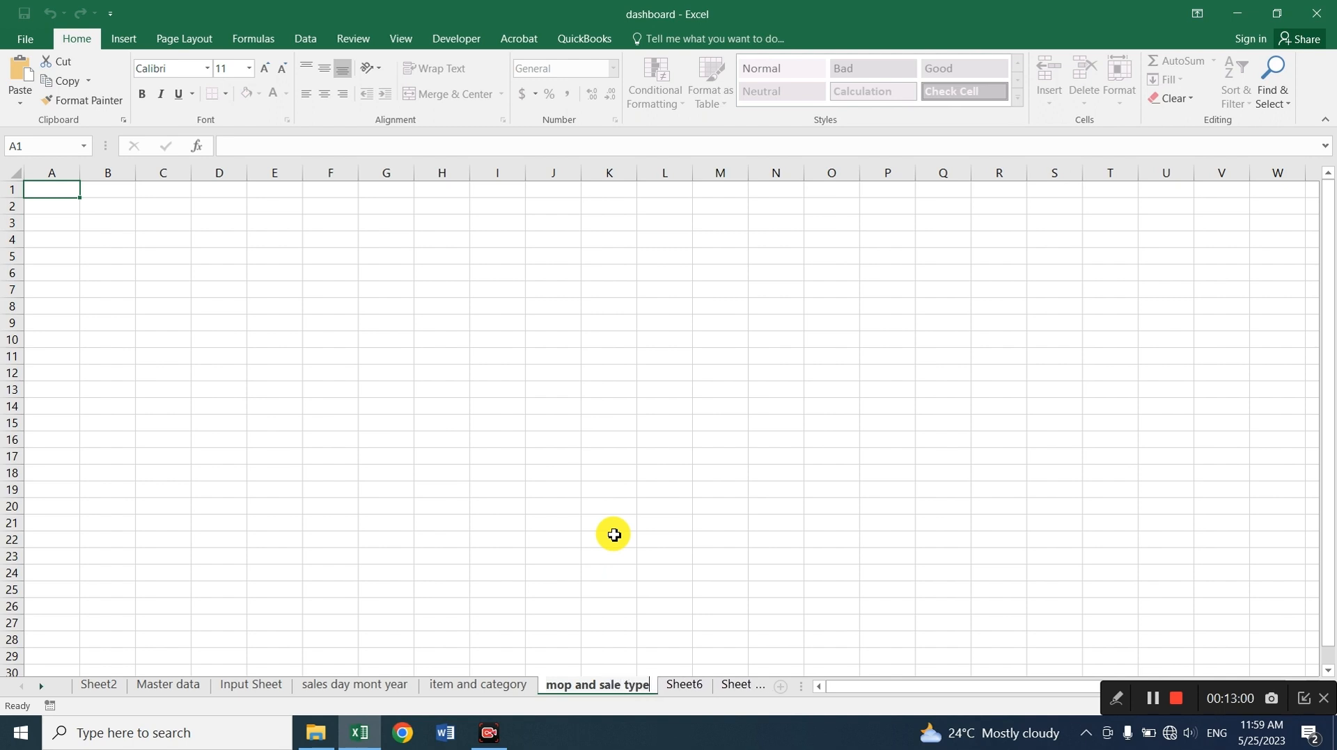
key("Return")
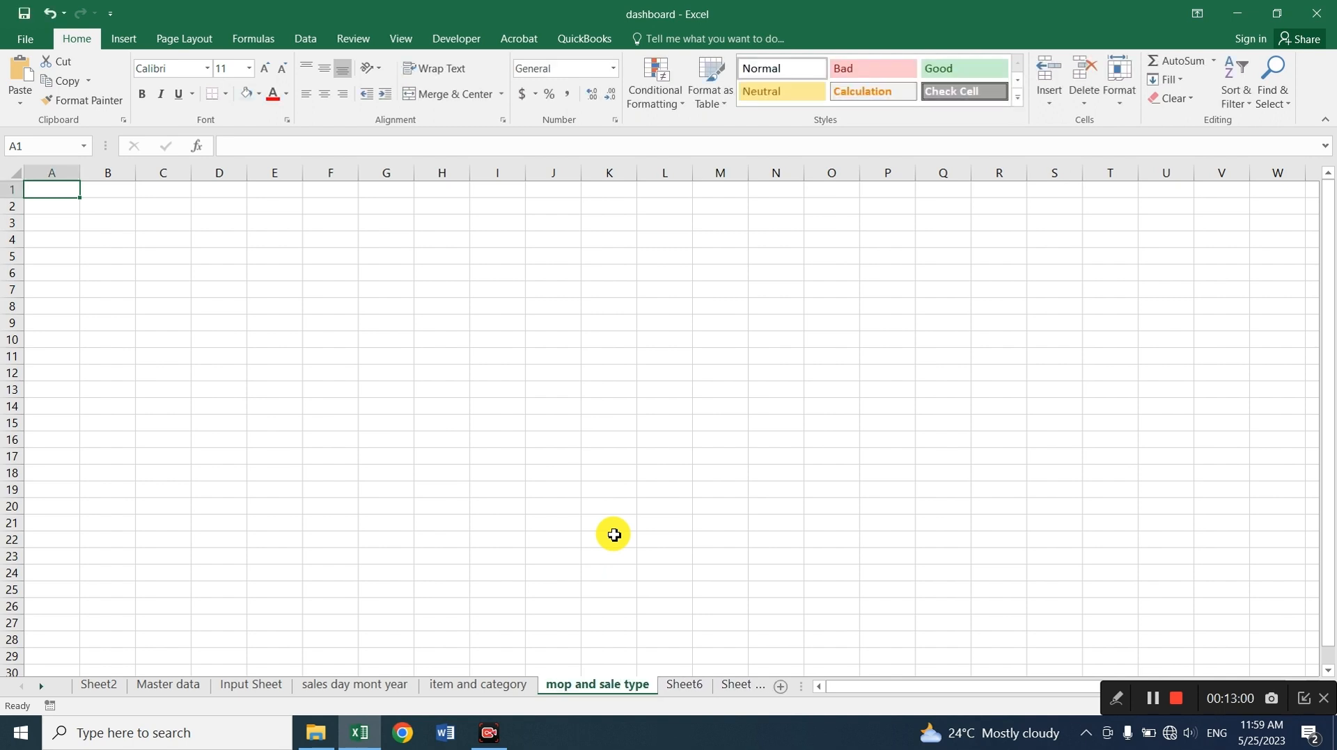
Create a PivotTable from Input Sheet range A1:P34, placed in cell A1 of the "mop and sale type" sheet
left_click(138, 39)
left_click(28, 76)
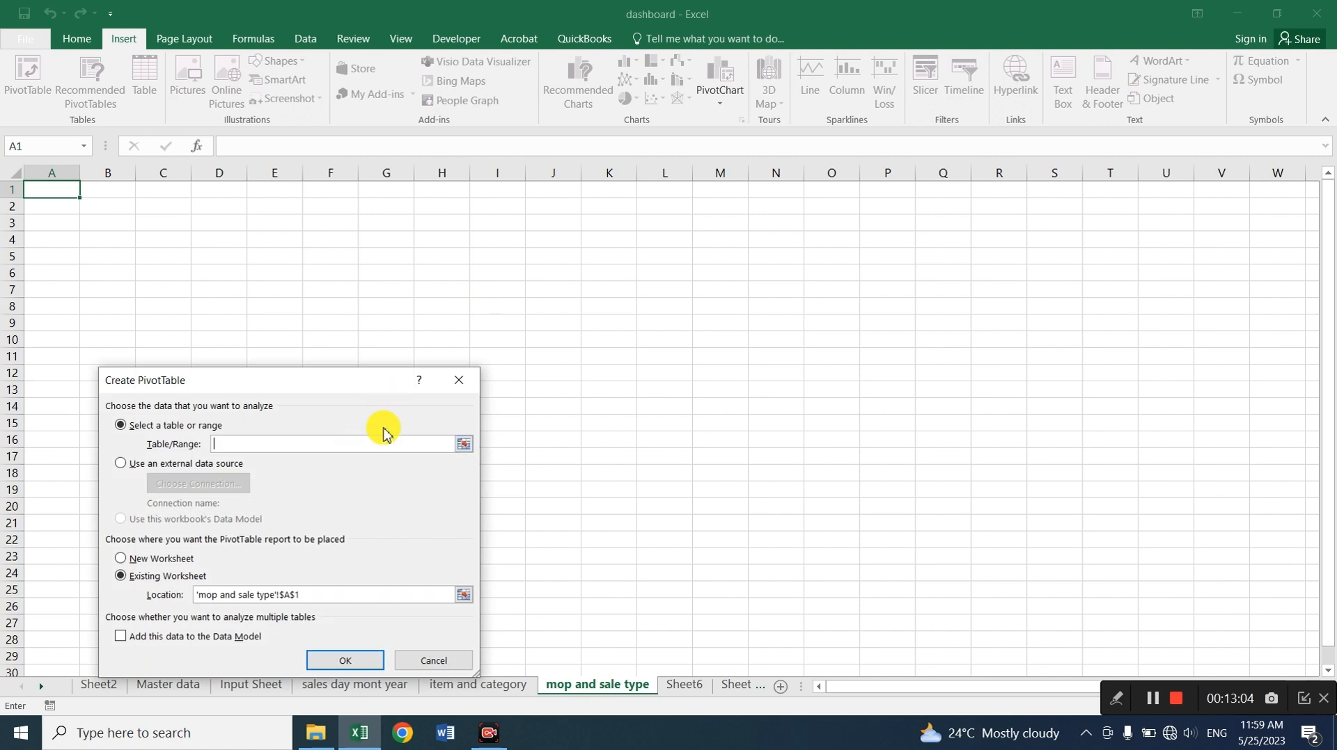
left_click(253, 702)
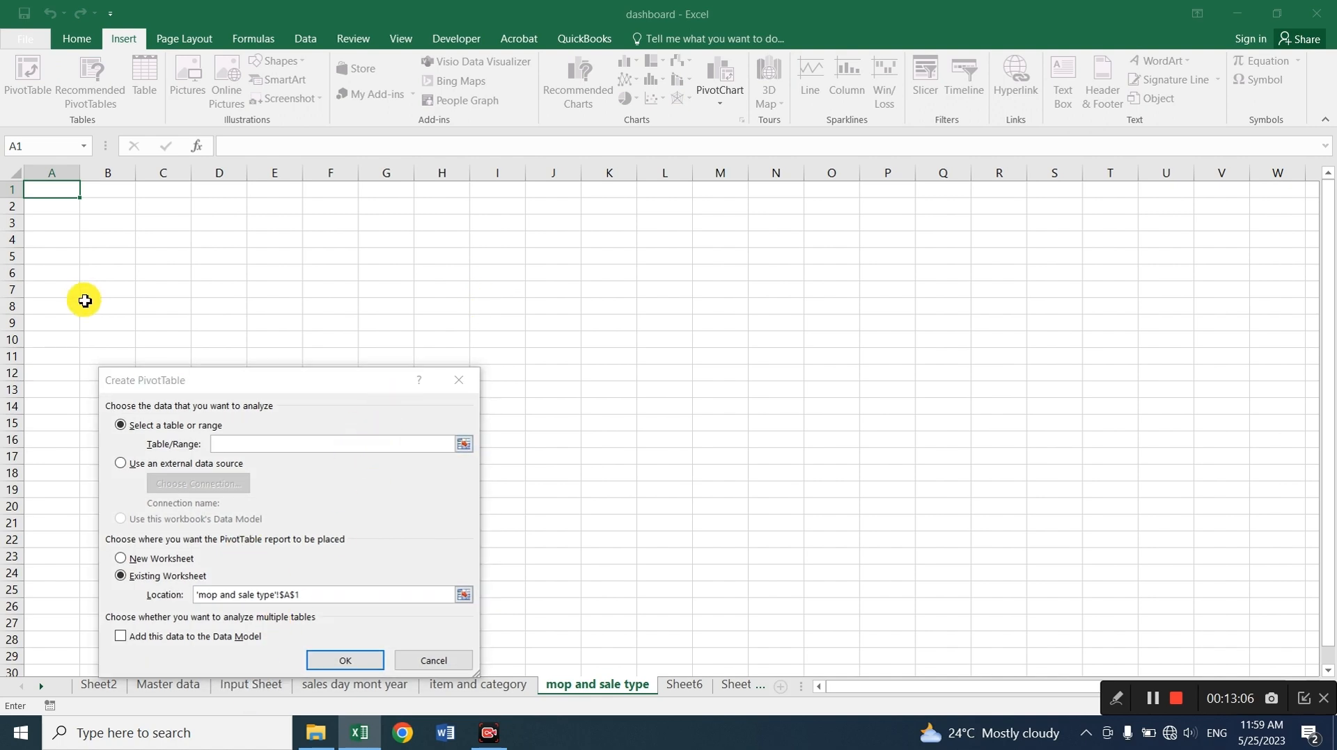
left_click(254, 686)
key("ctrl+Up")
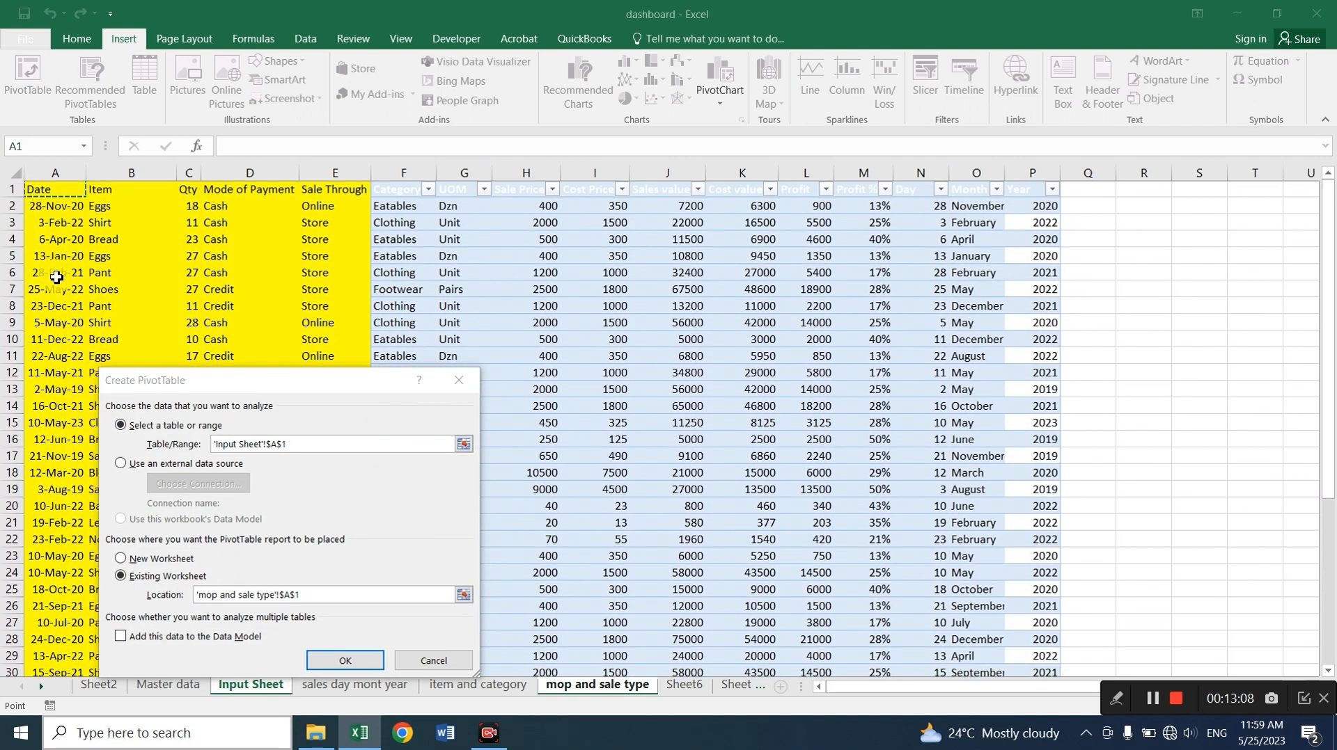
key("ctrl+shift+Down")
key("shift+Right")
key("shift+Right")
key("shift+Right")
key("shift+Right")
key("shift+Right")
key("shift+Right")
key("shift+Right")
key("shift+Right")
key("shift+Right")
key("shift+Right")
key("shift+Right")
key("shift+Right")
key("shift+Right")
key("shift+Right")
key("shift+Right")
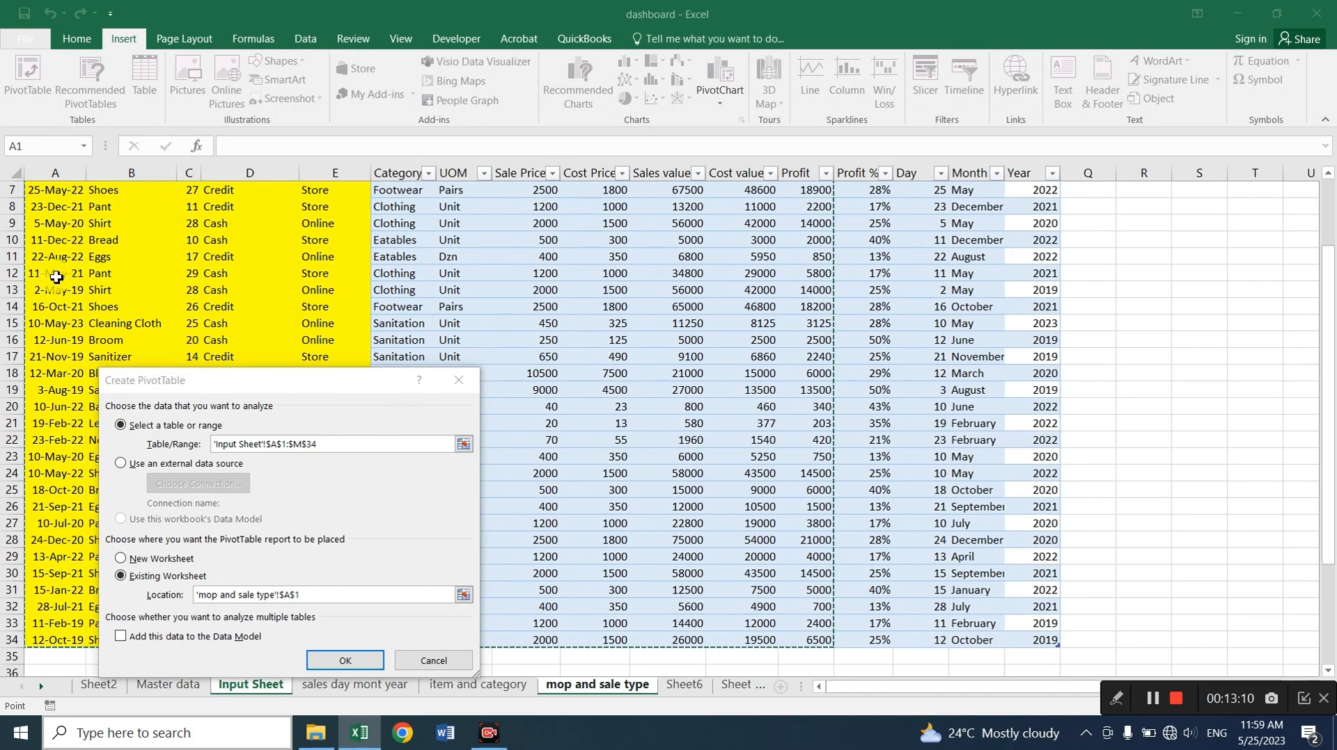
scroll(56, 277, "up", 2)
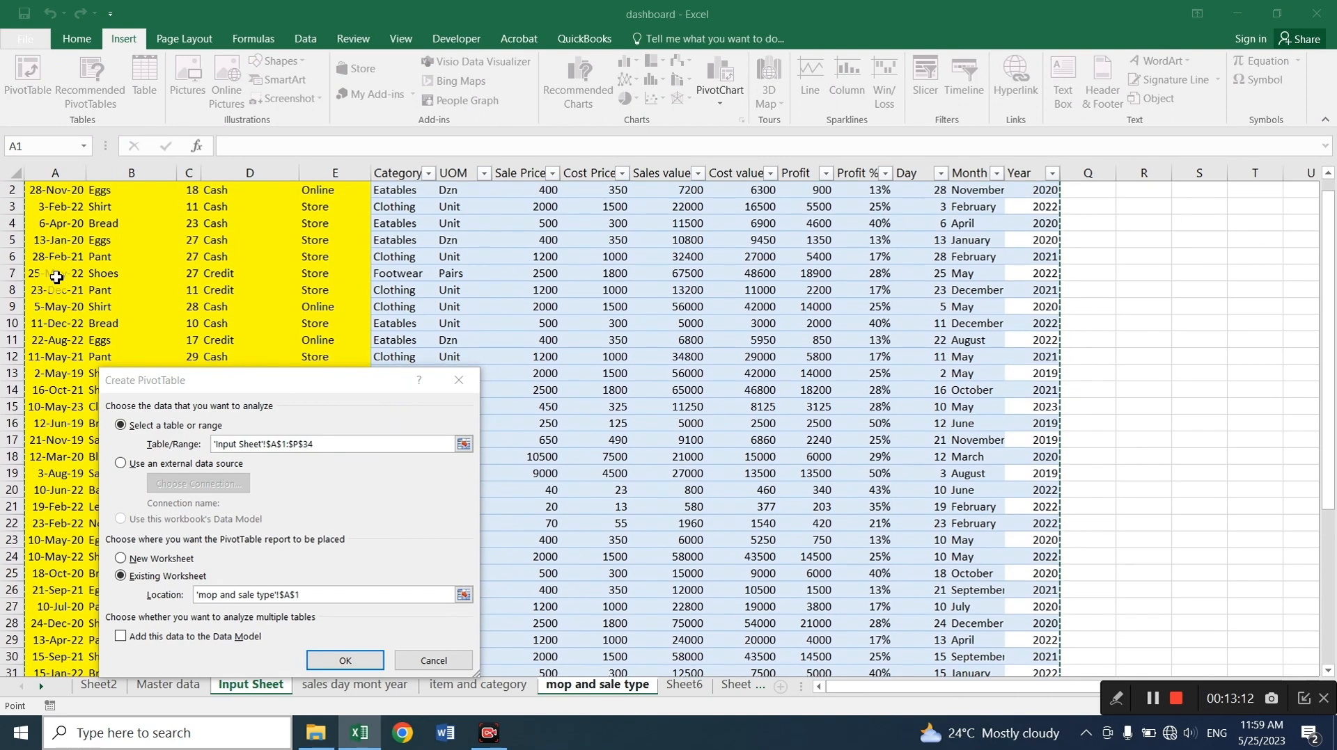
left_click(346, 666)
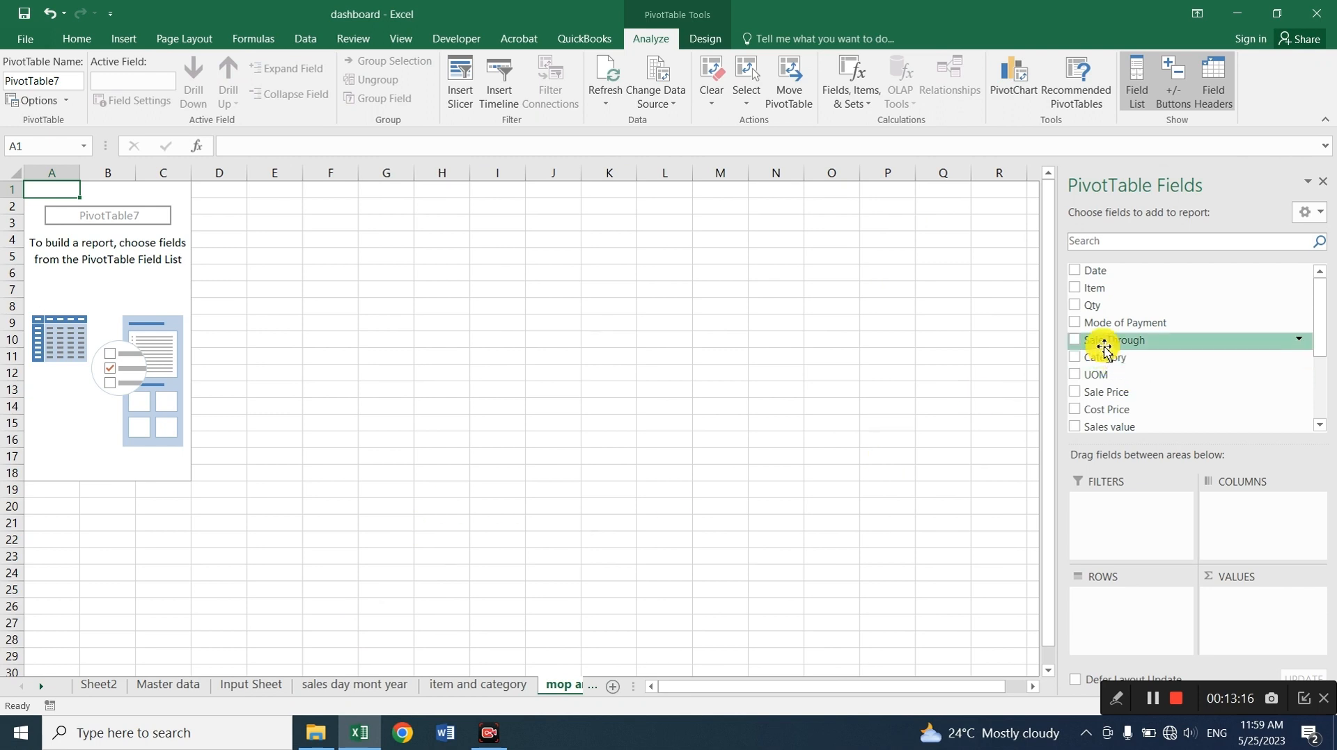
Lay out the new PivotTable with Sale Through as rows and the sum of Sales value as values
left_click_drag(1100, 339, 1105, 600)
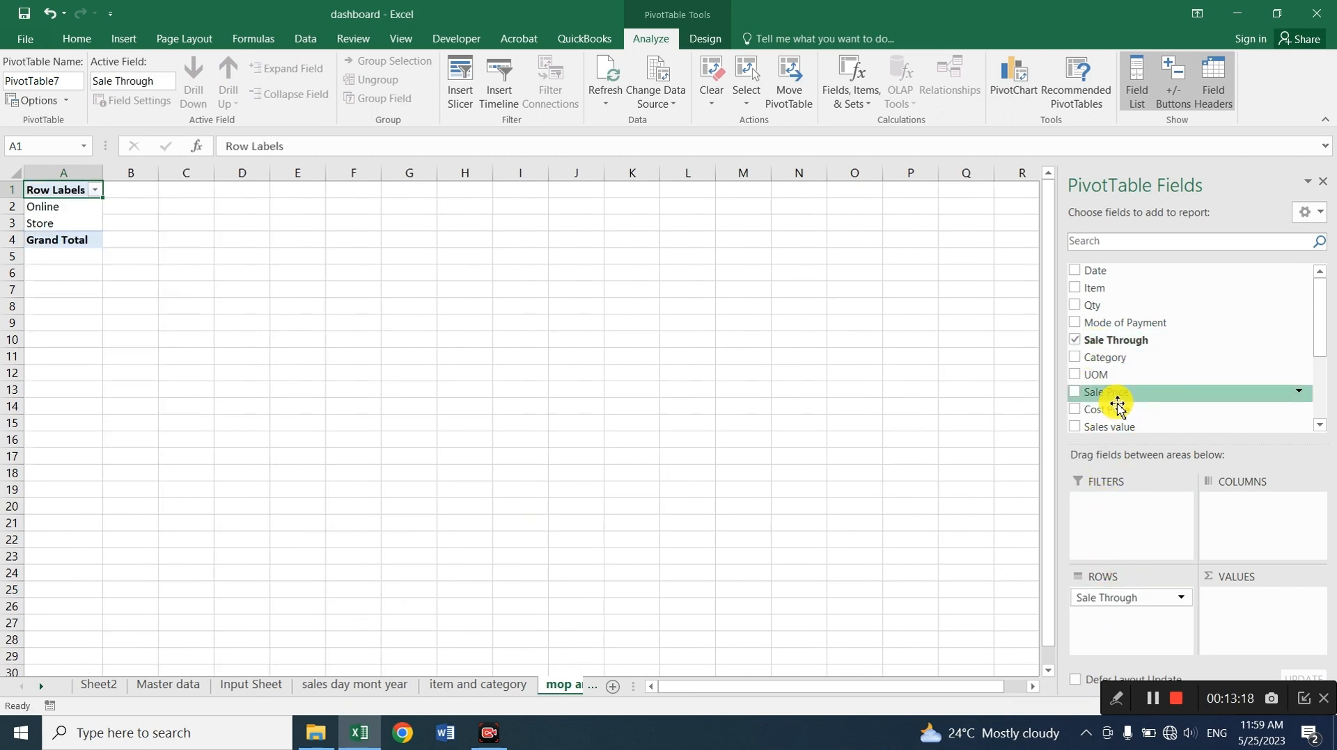
left_click_drag(1137, 426, 1242, 603)
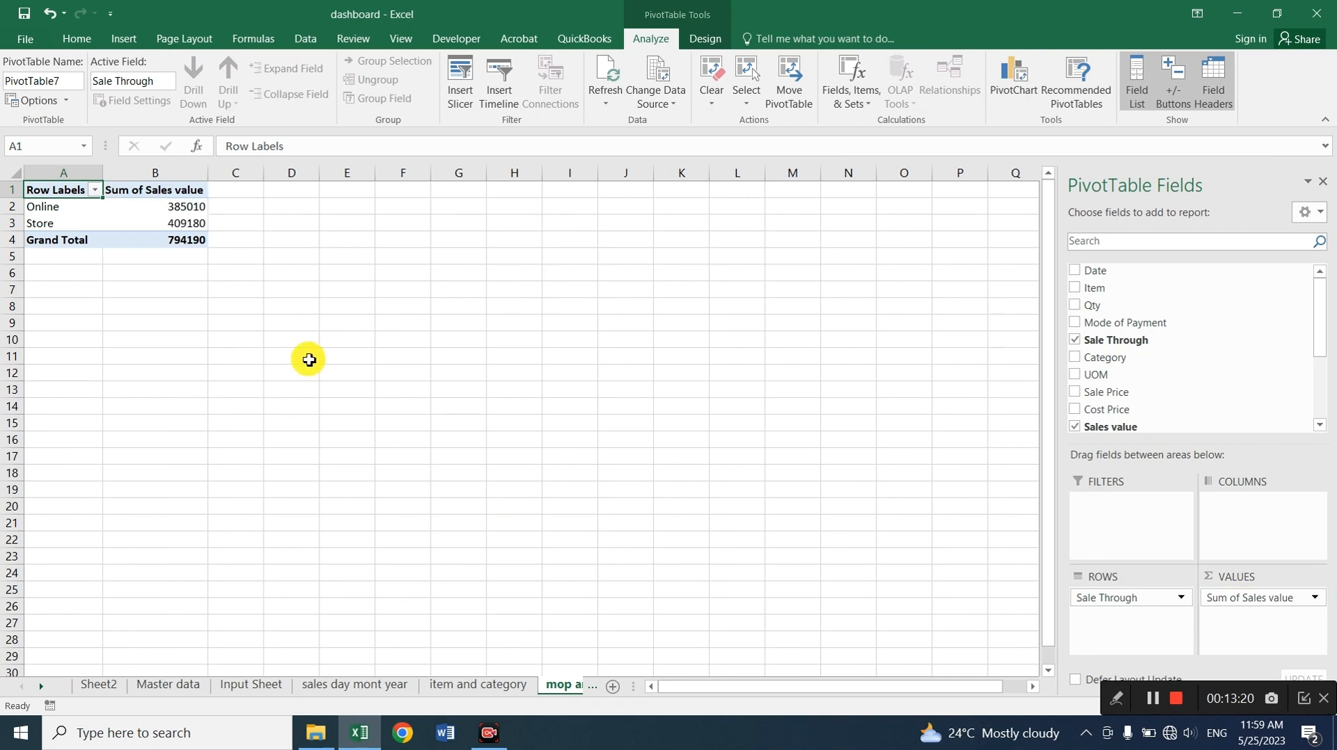
Copy the Sale Through PivotTable to cell F1 and replace the copy's row field with Mode of Payment
key("ctrl+c")
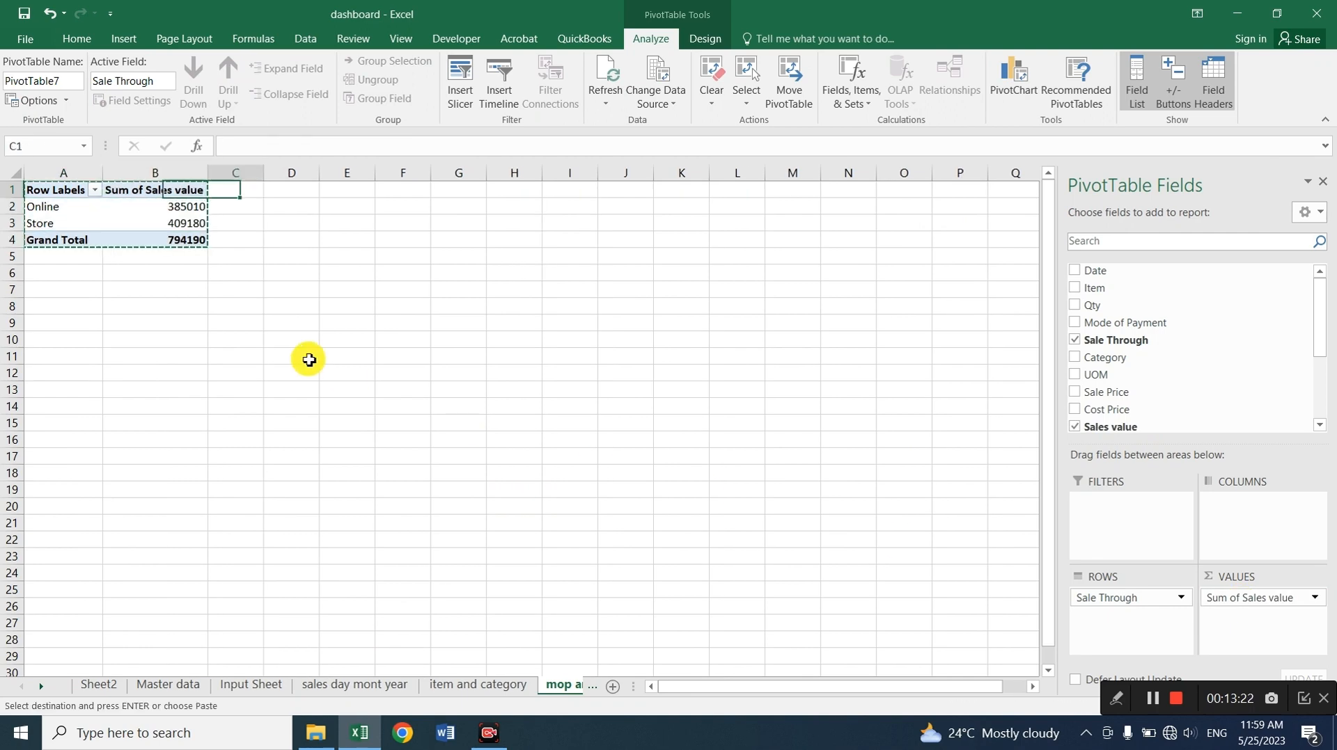
key("Right")
key("Right")
key("Right")
key("Right")
key("Right")
key("ctrl+v")
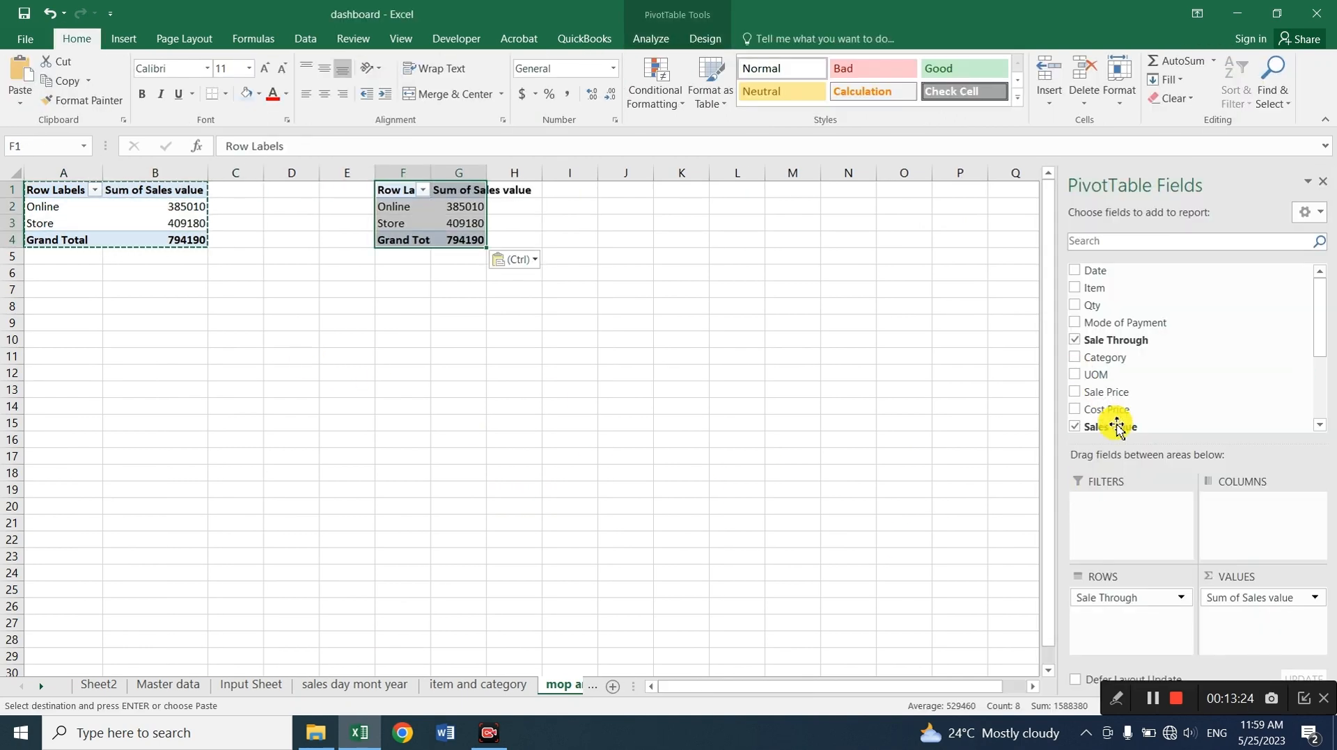
left_click_drag(1128, 599, 797, 586)
left_click_drag(1124, 323, 1121, 612)
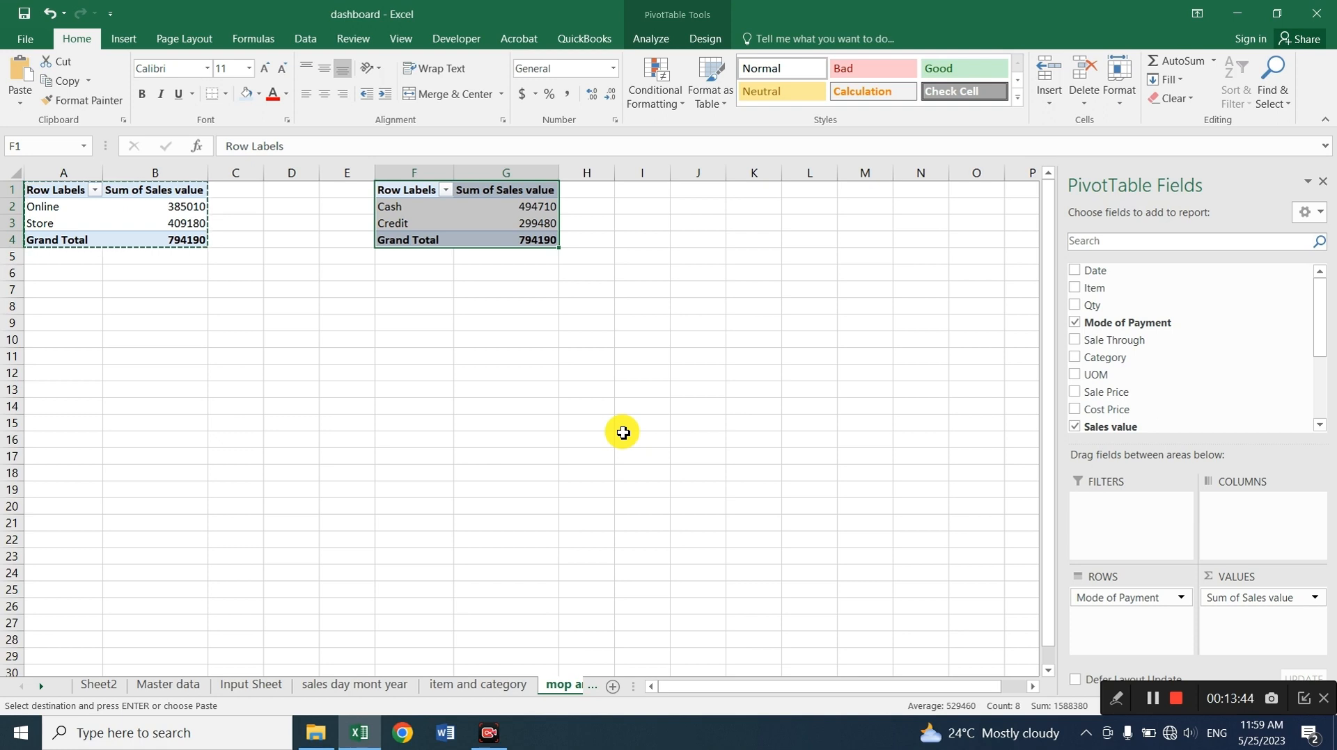
Insert a Year slicer for the day PivotTable on the "sales day mont year" sheet, placed below the yearly PivotTable
left_click(350, 684)
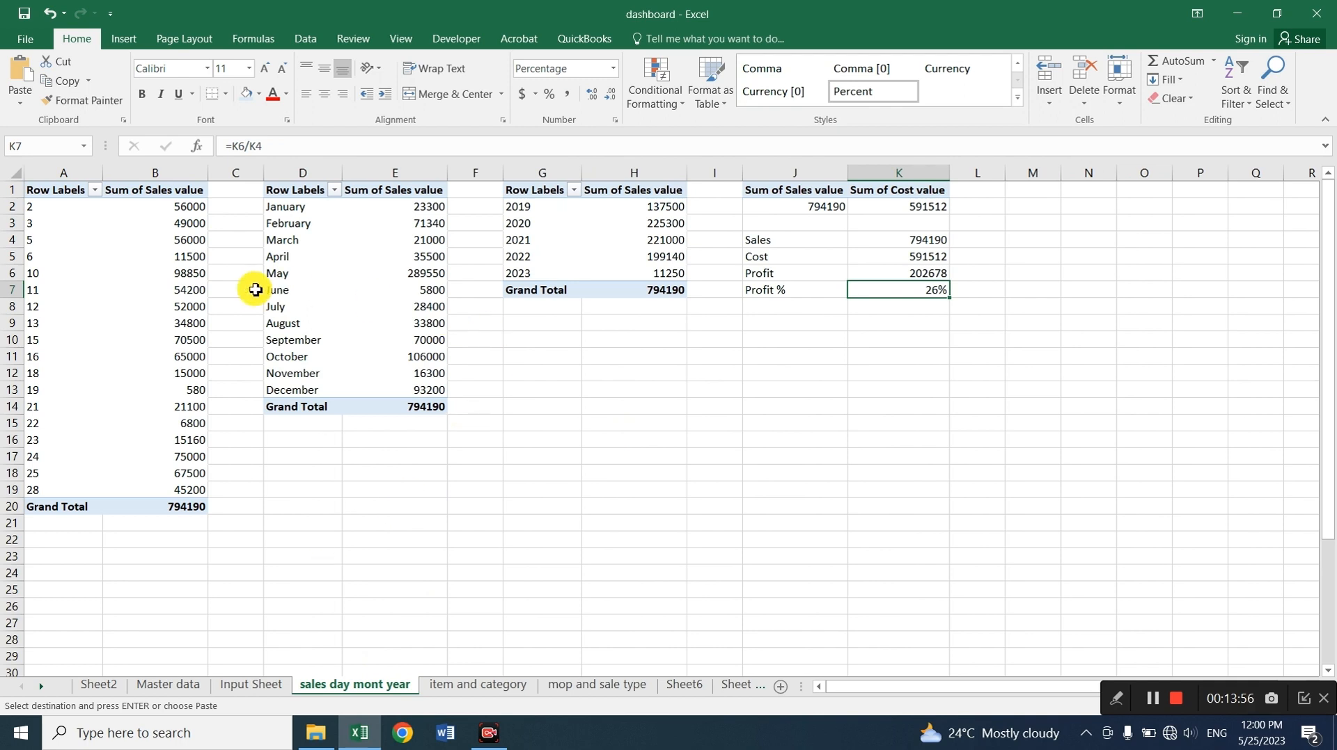
left_click(103, 275)
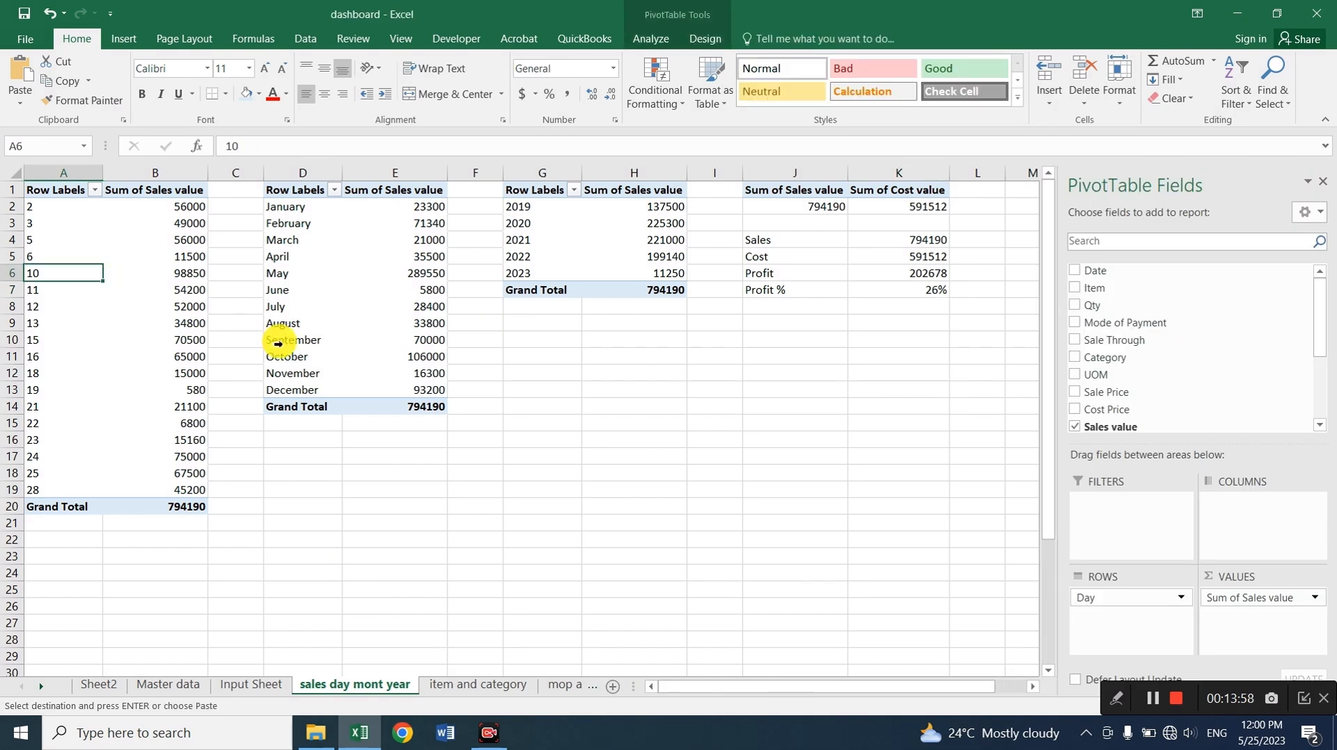
left_click(651, 36)
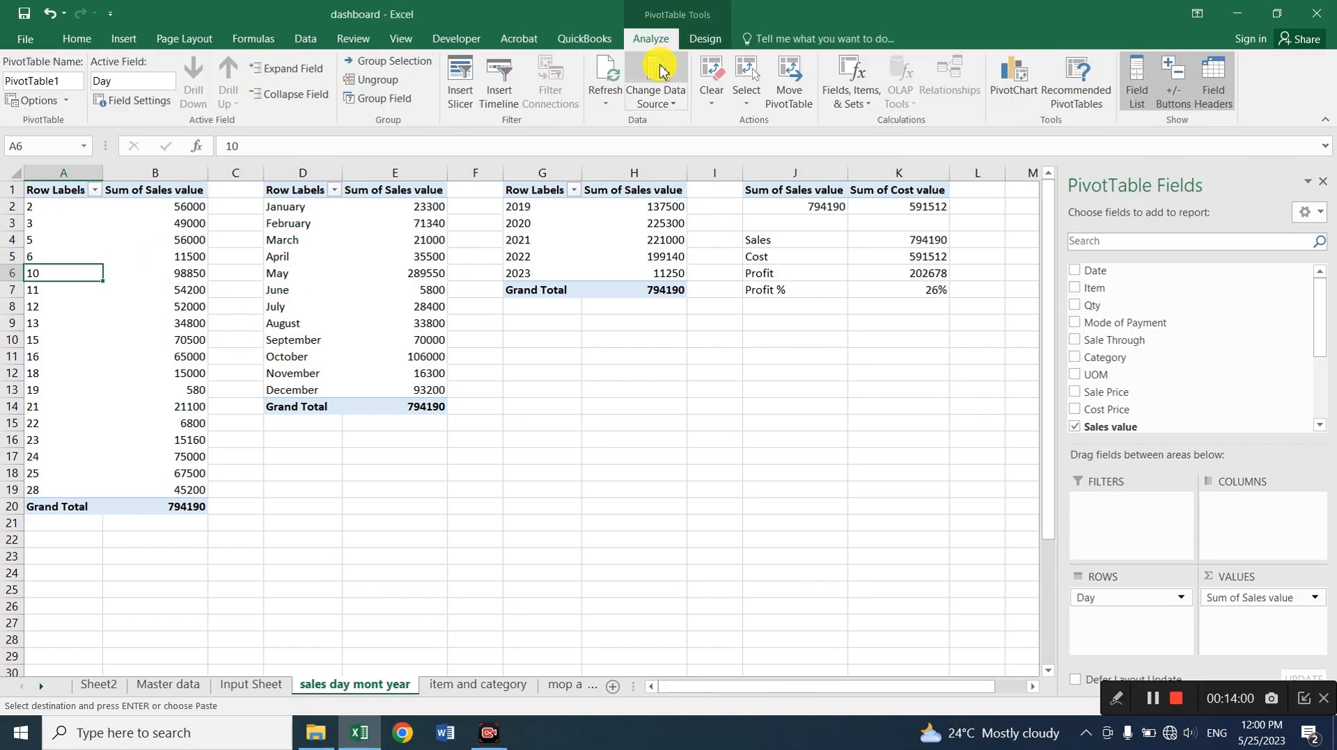
left_click(456, 89)
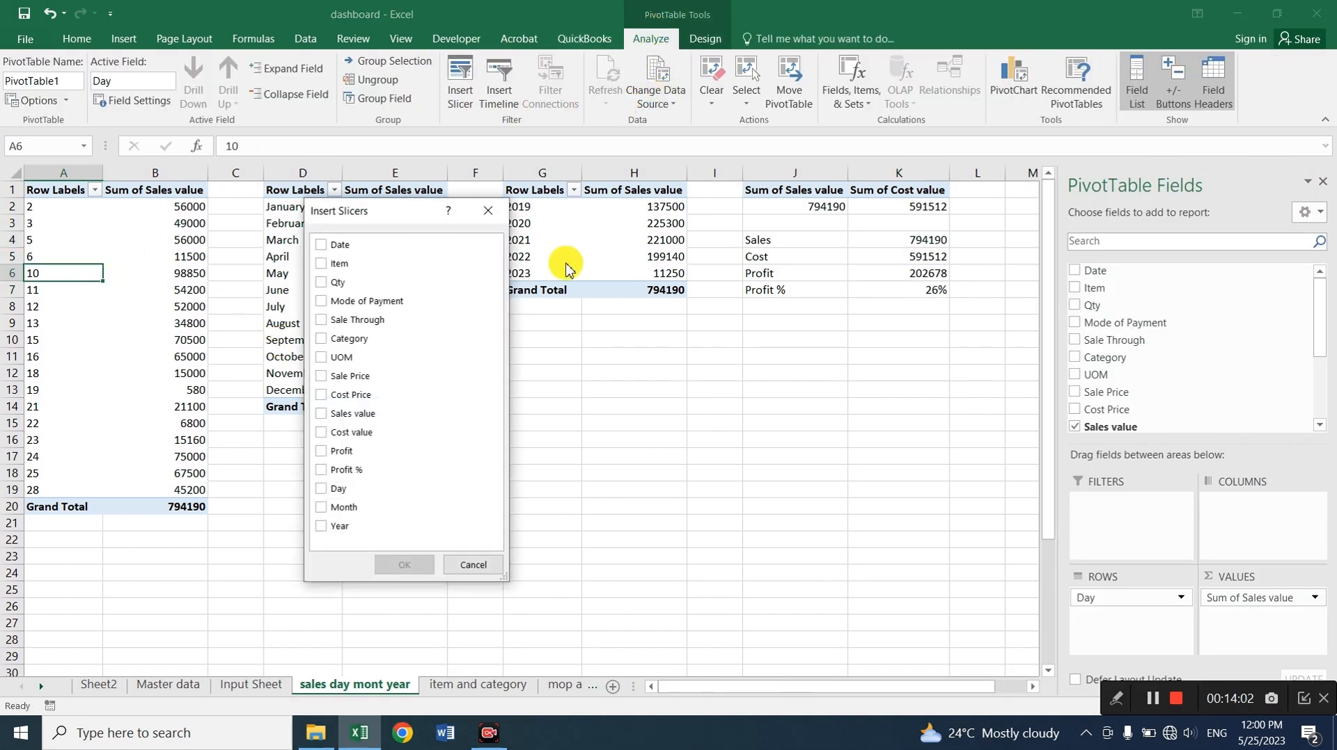
left_click_drag(406, 208, 796, 202)
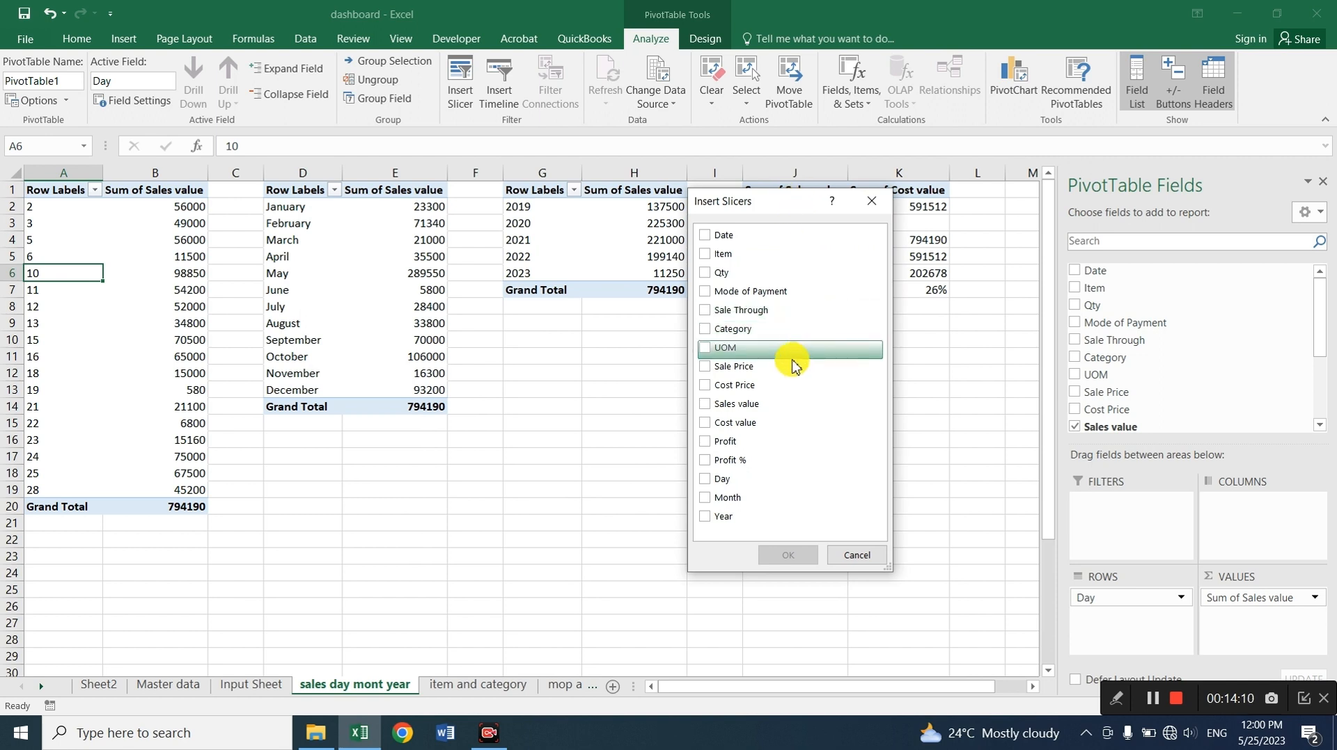
left_click(704, 521)
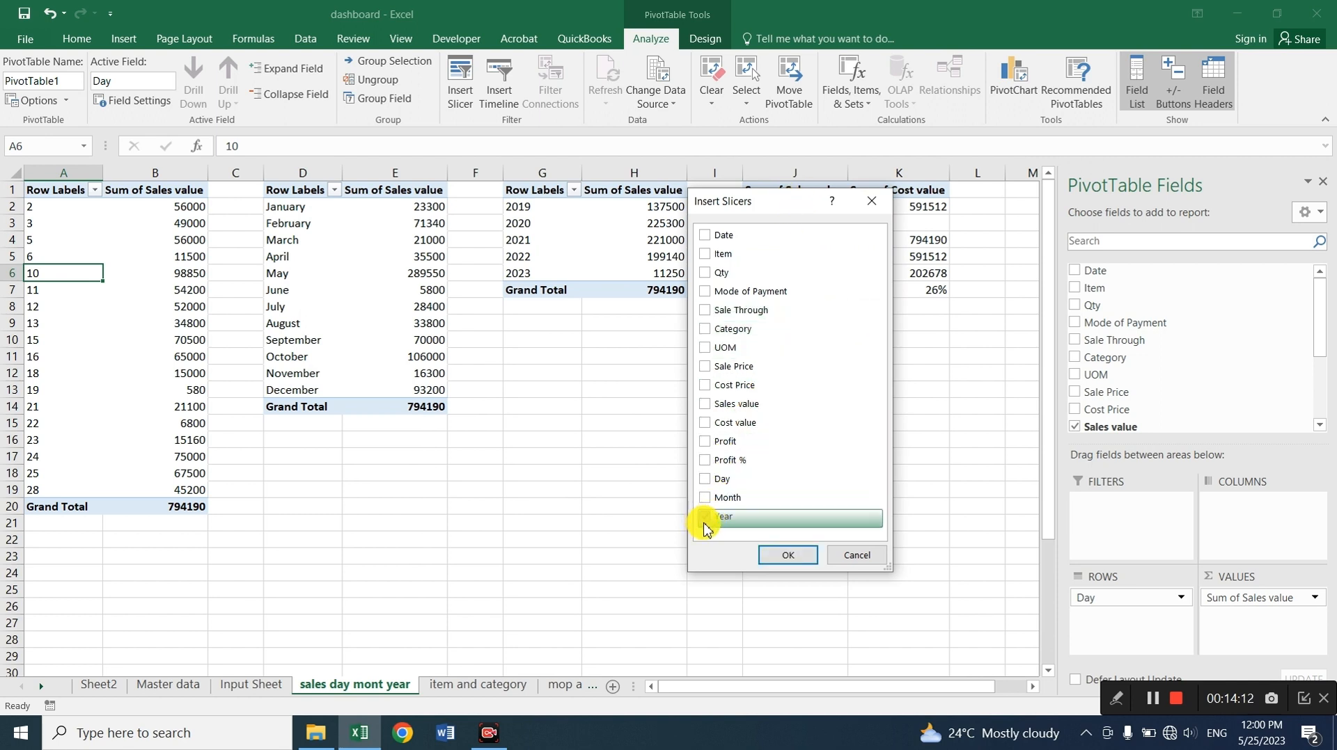
left_click(783, 554)
left_click_drag(513, 337, 547, 347)
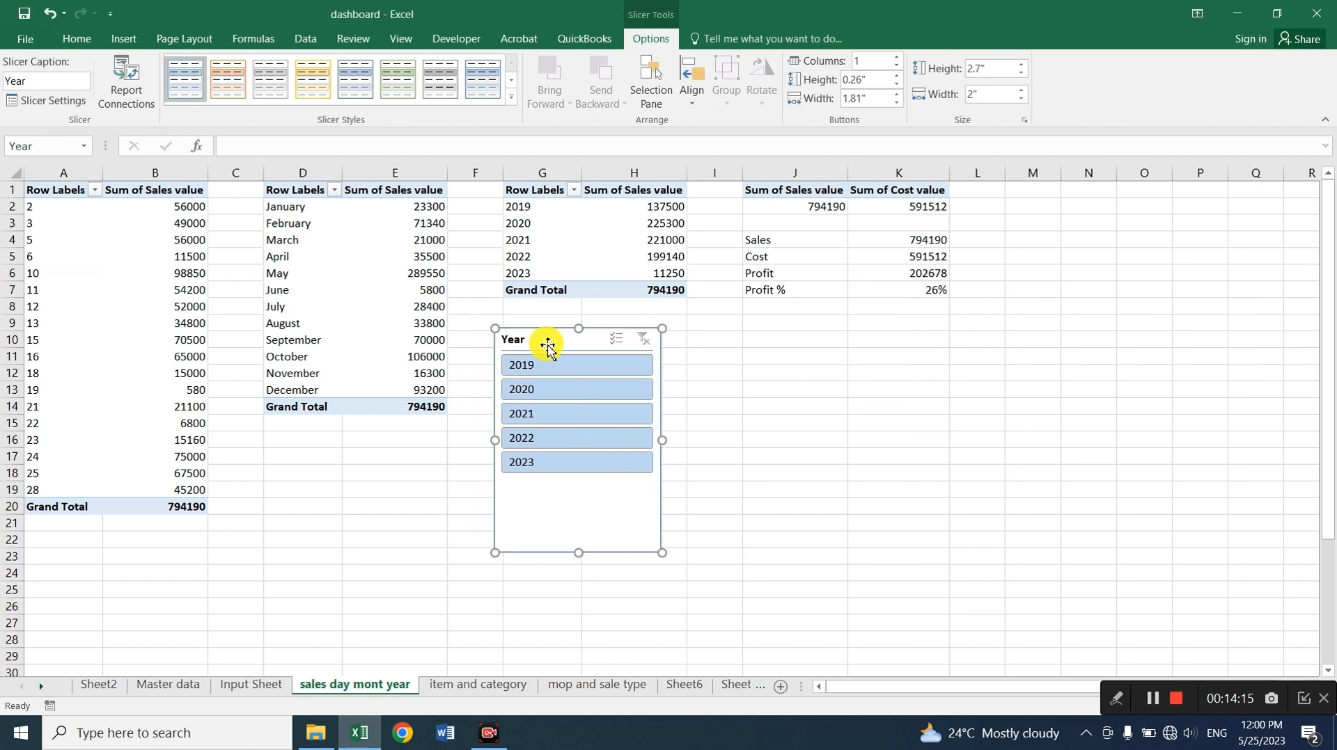
Filter by each year from 2019 to 2023 in the Year slicer to check which PivotTables respond
left_click(538, 394)
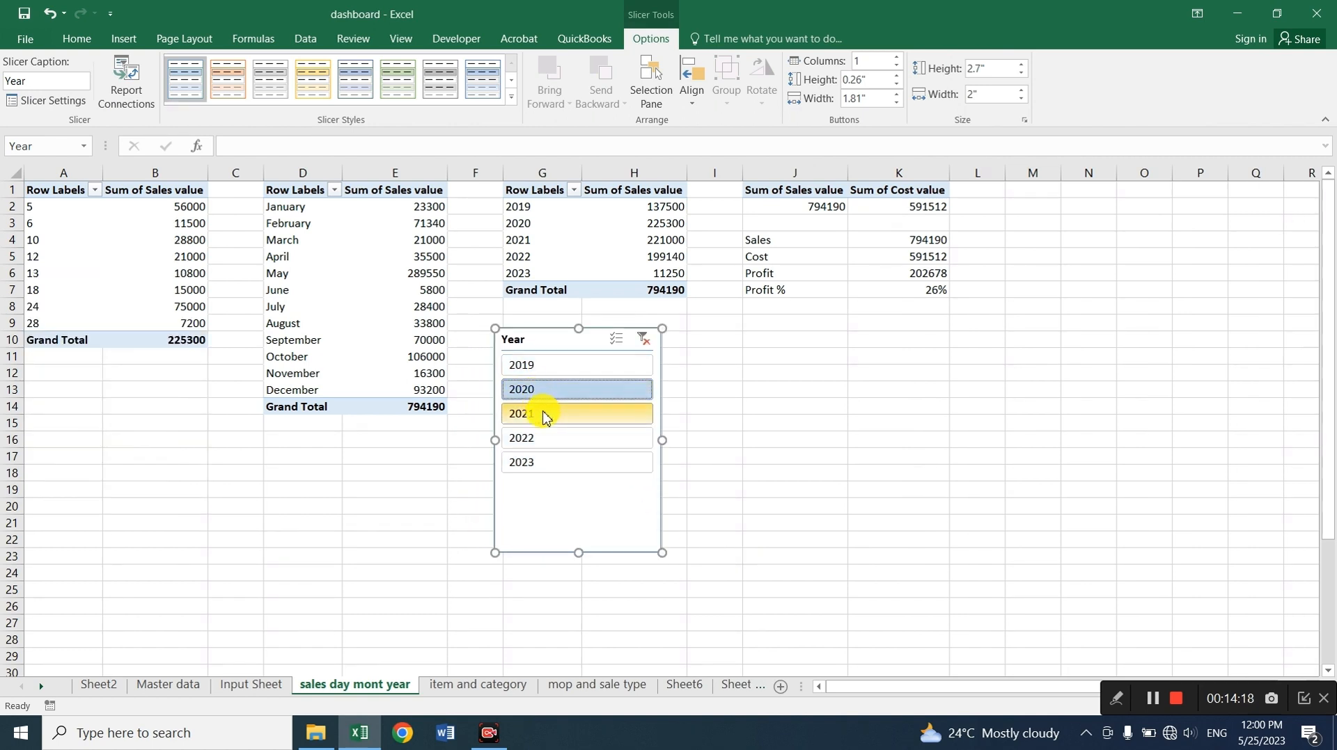
left_click(538, 415)
left_click(542, 439)
left_click(544, 467)
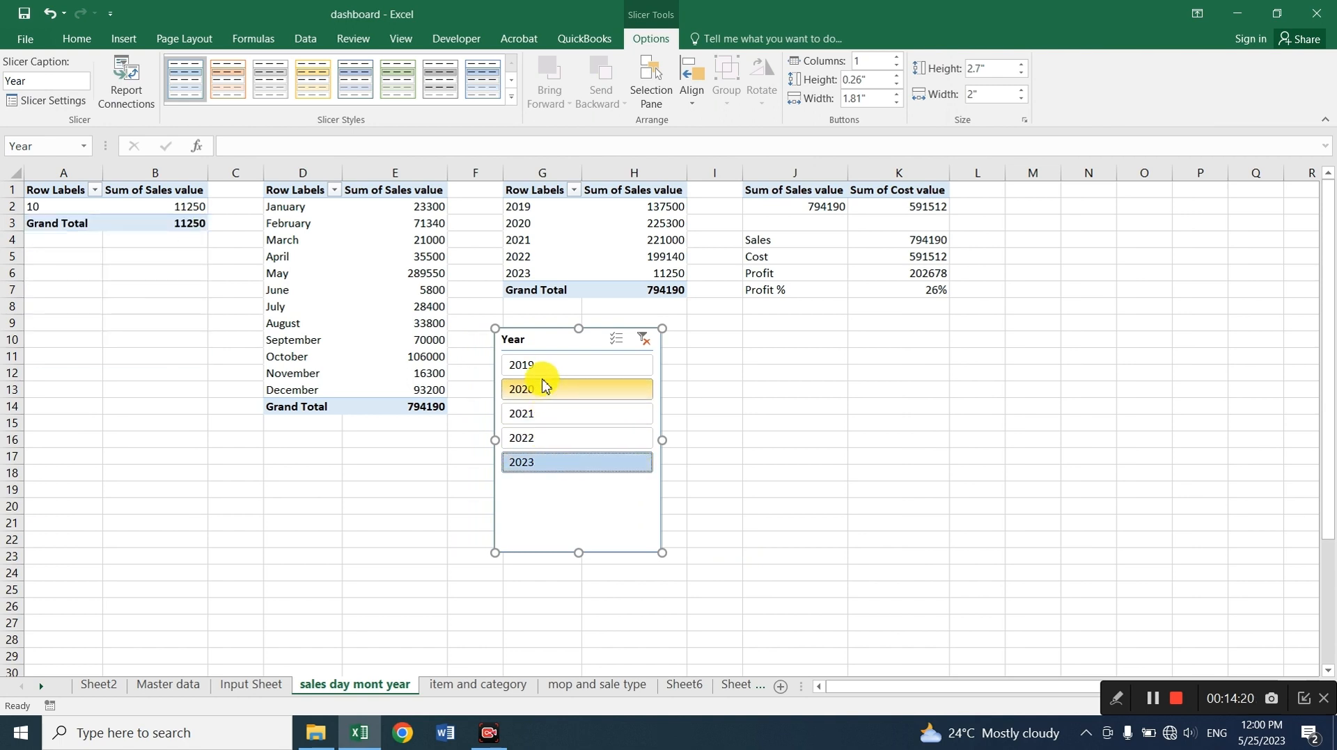
left_click(536, 366)
left_click(544, 389)
left_click(547, 418)
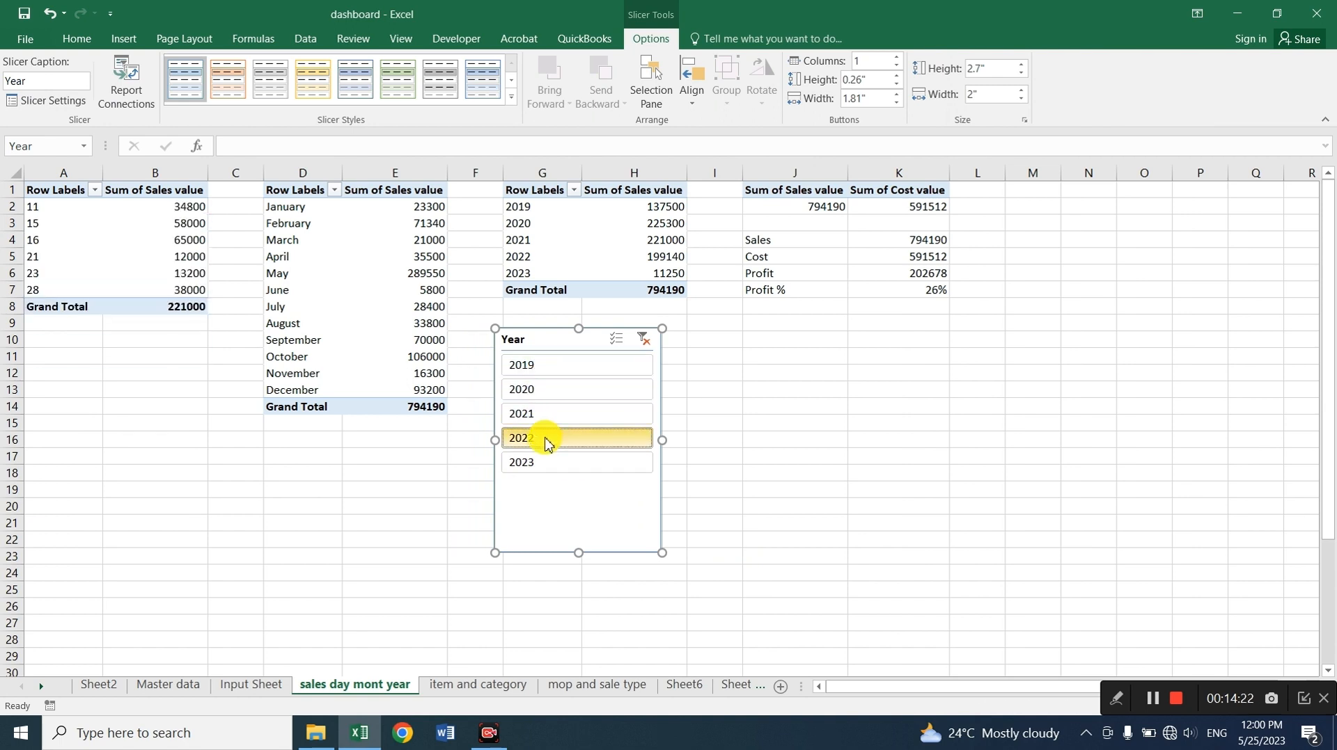
left_click(546, 439)
left_click(545, 462)
left_click(547, 372)
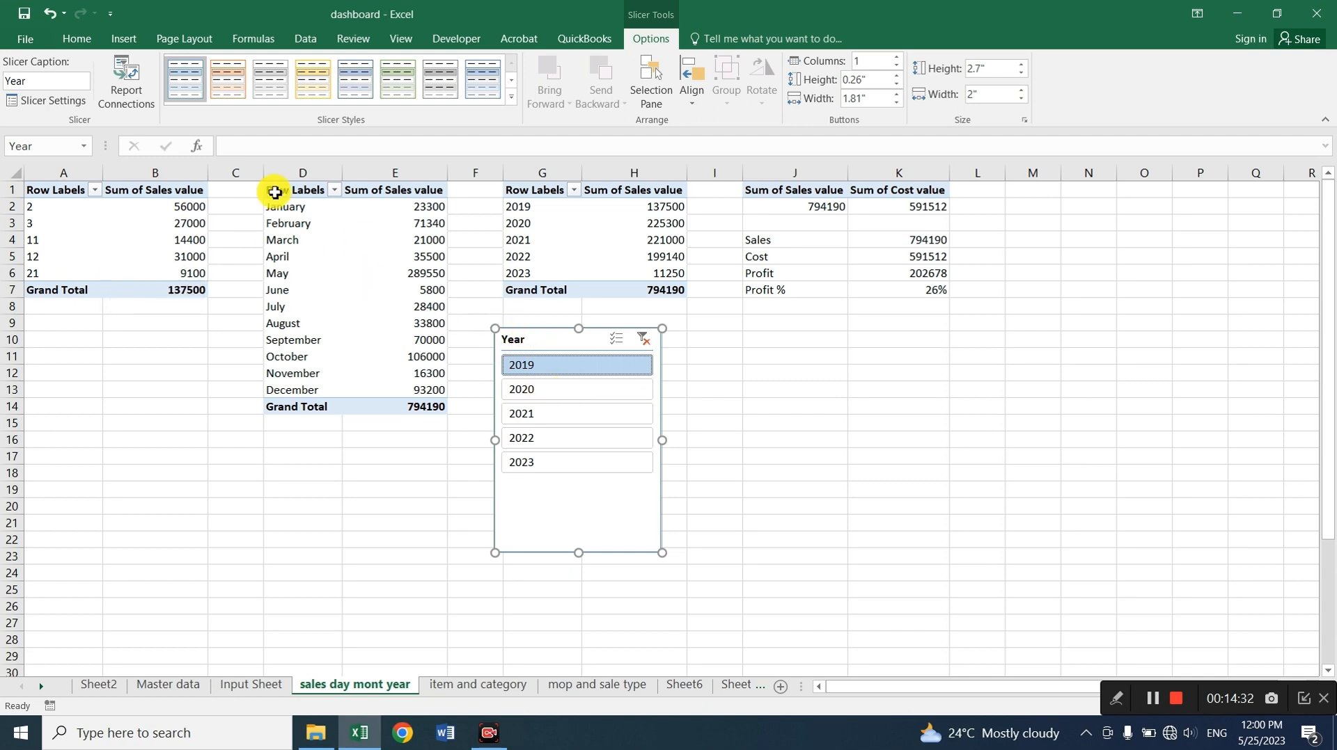
Connect the Year slicer to all the PivotTables, PivotTable1 through PivotTable8
left_click(126, 80)
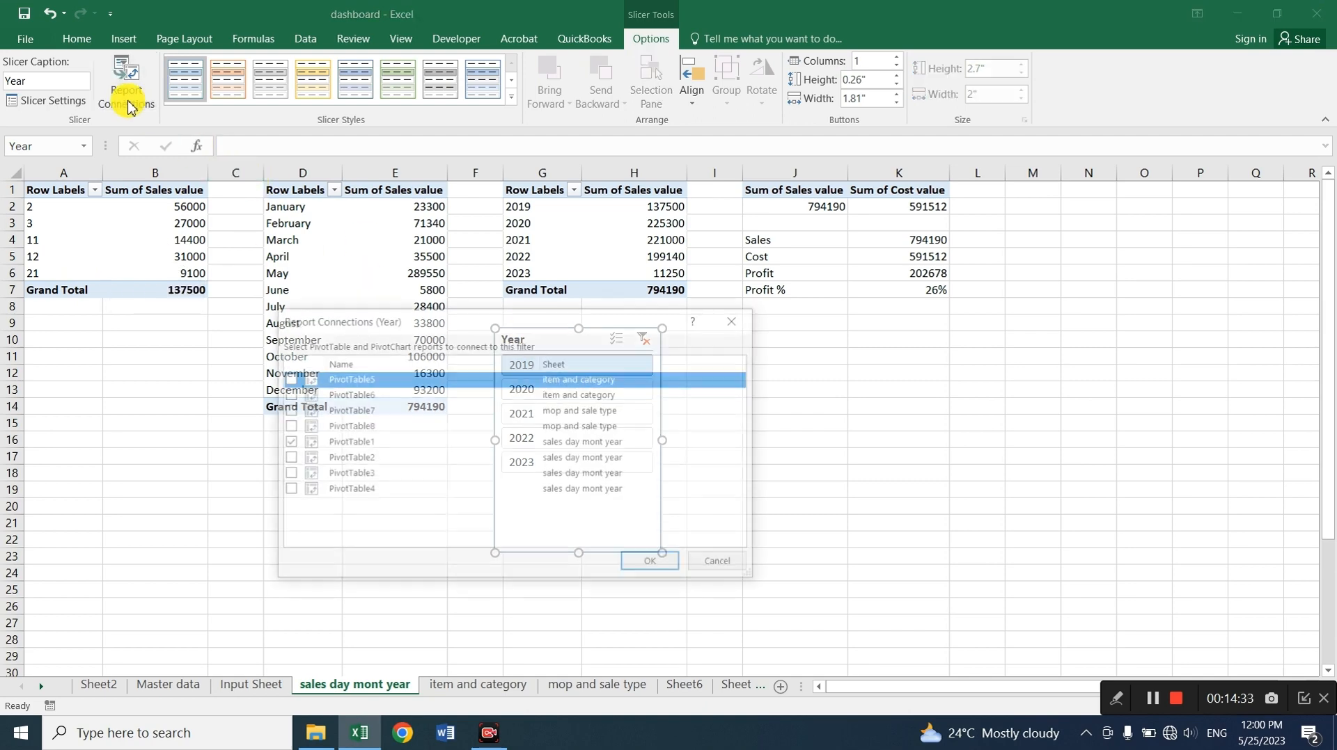
left_click(286, 394)
left_click(287, 410)
left_click(286, 426)
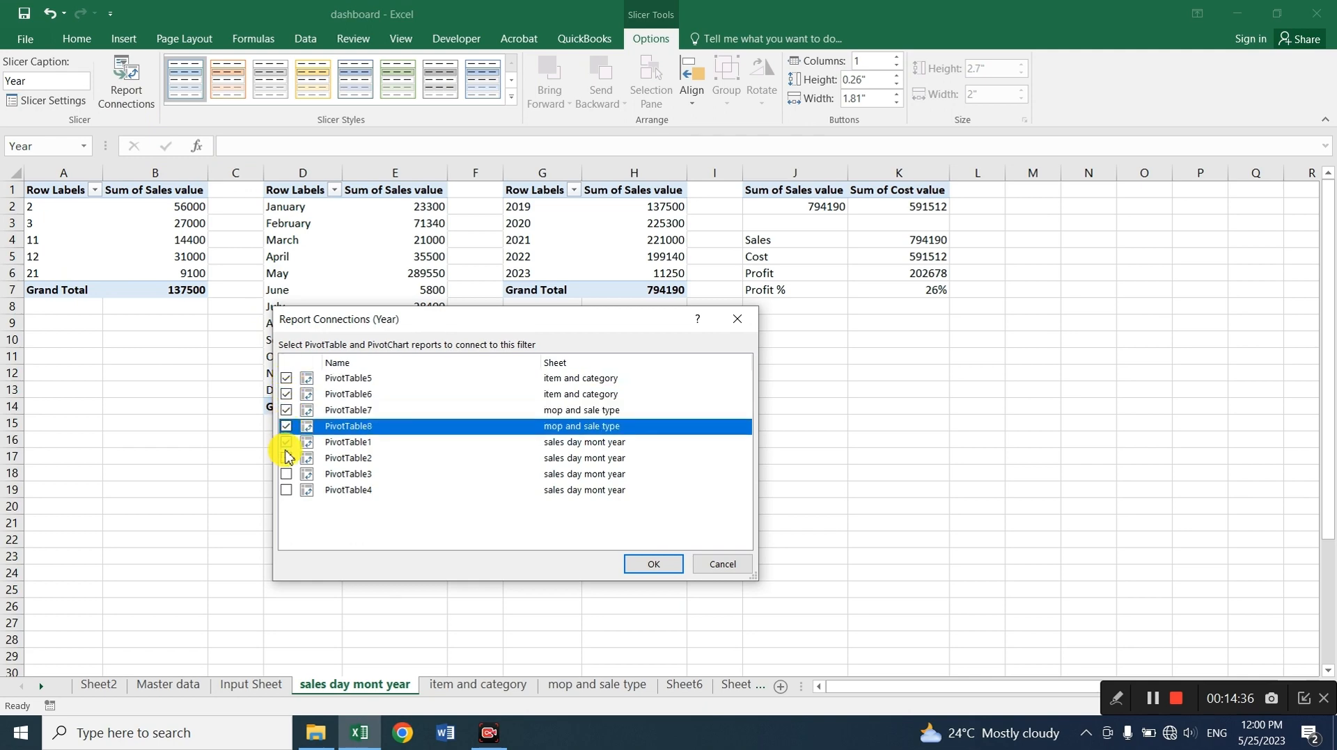
left_click(286, 458)
left_click(286, 474)
left_click(286, 490)
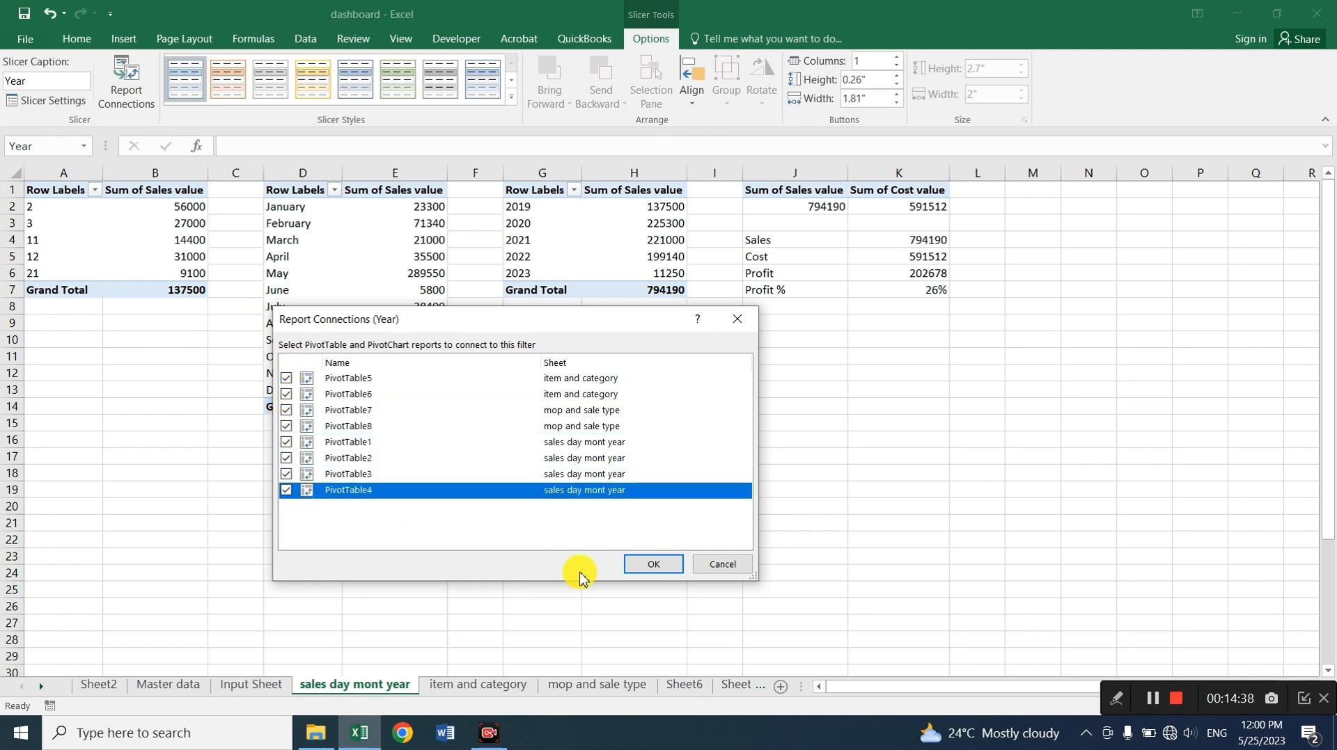
left_click(658, 565)
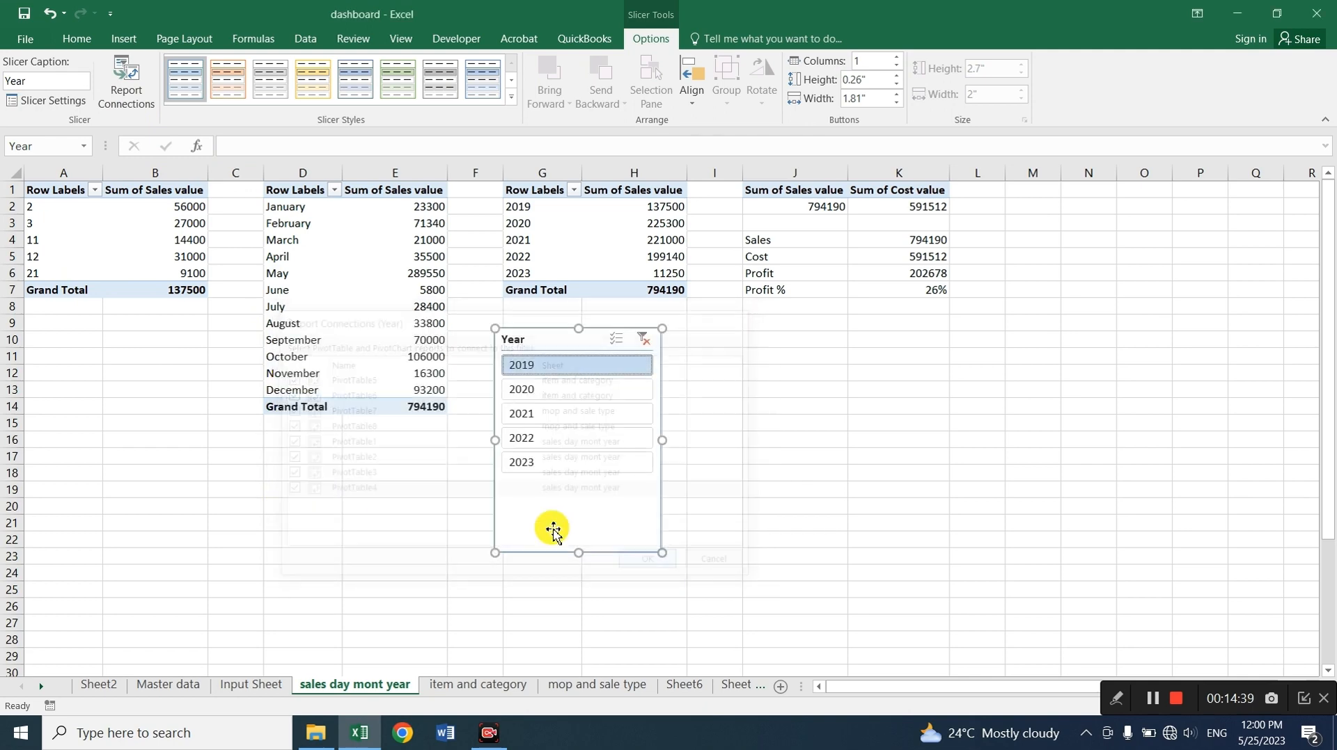
Filter the Year slicer by 2021, 2022 and 2023, ending on 2021, and examine the PivotTables on the other two pivot sheets
left_click(533, 414)
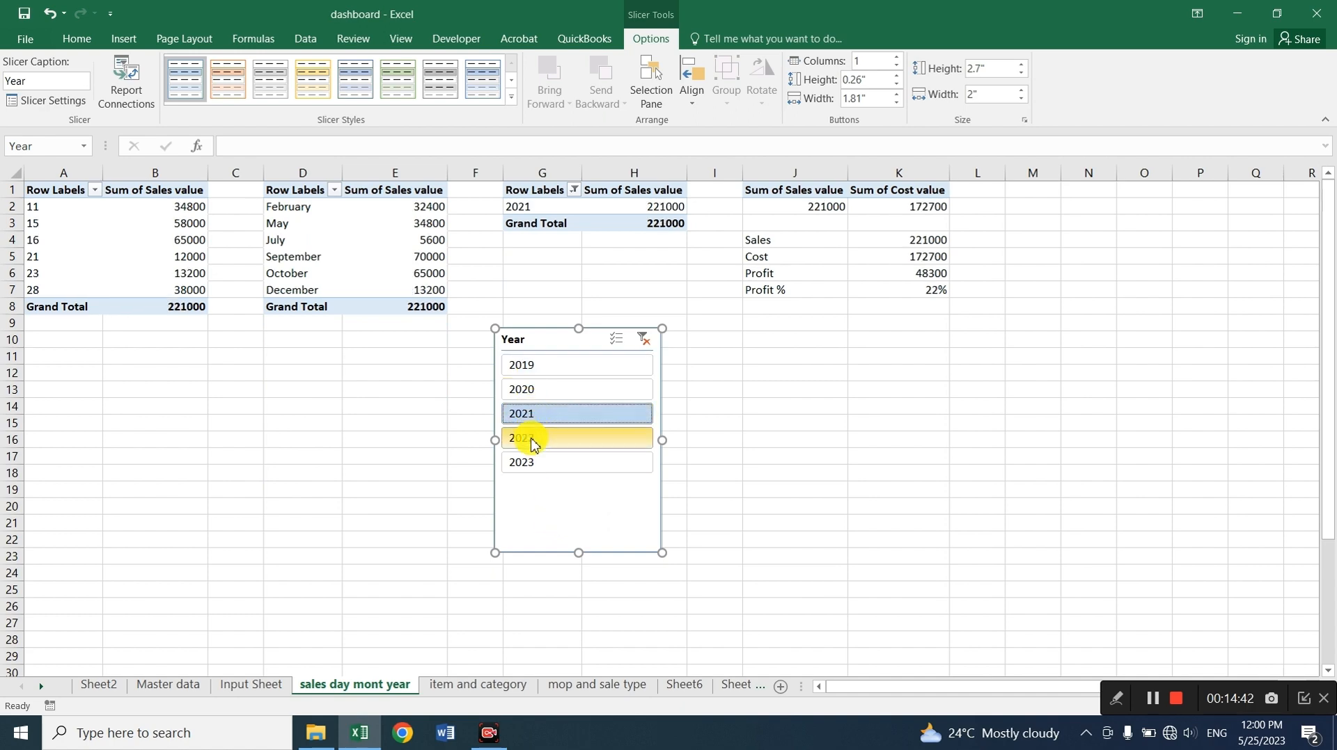
left_click(532, 438)
left_click(535, 462)
left_click(544, 417)
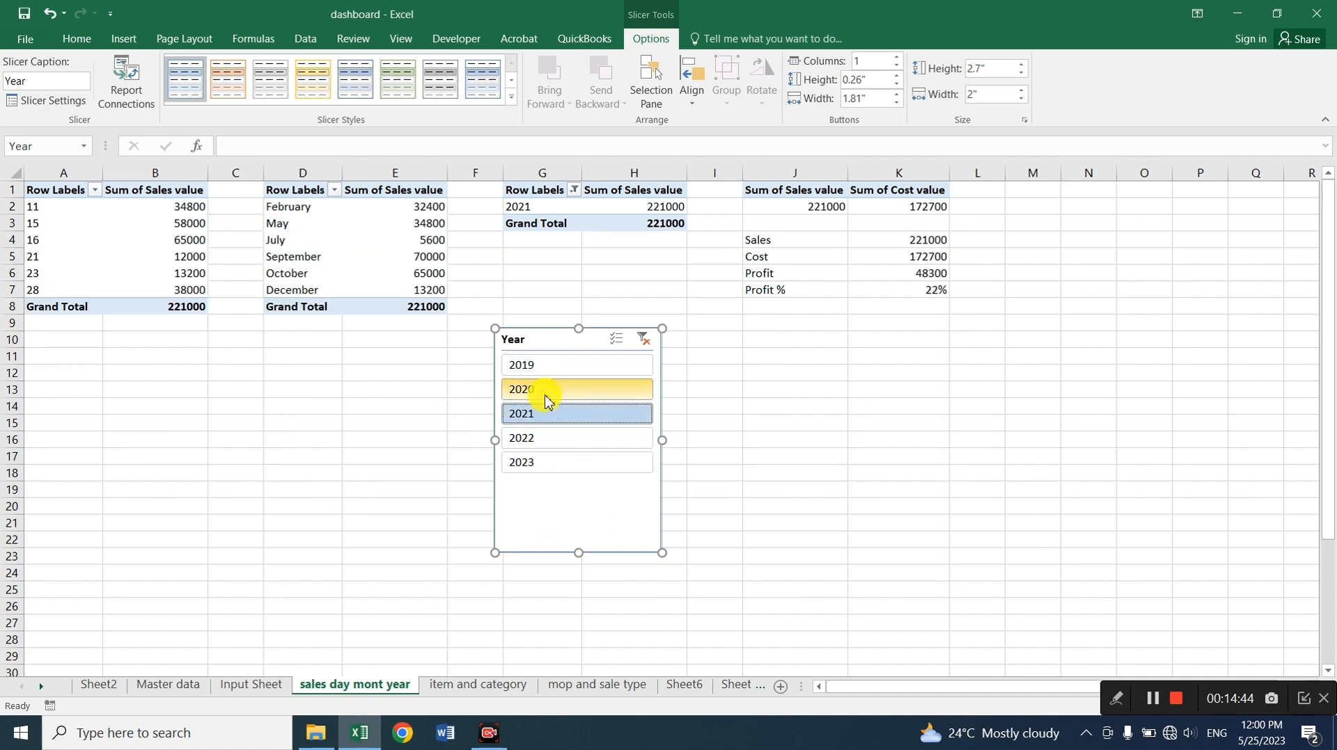
left_click(502, 686)
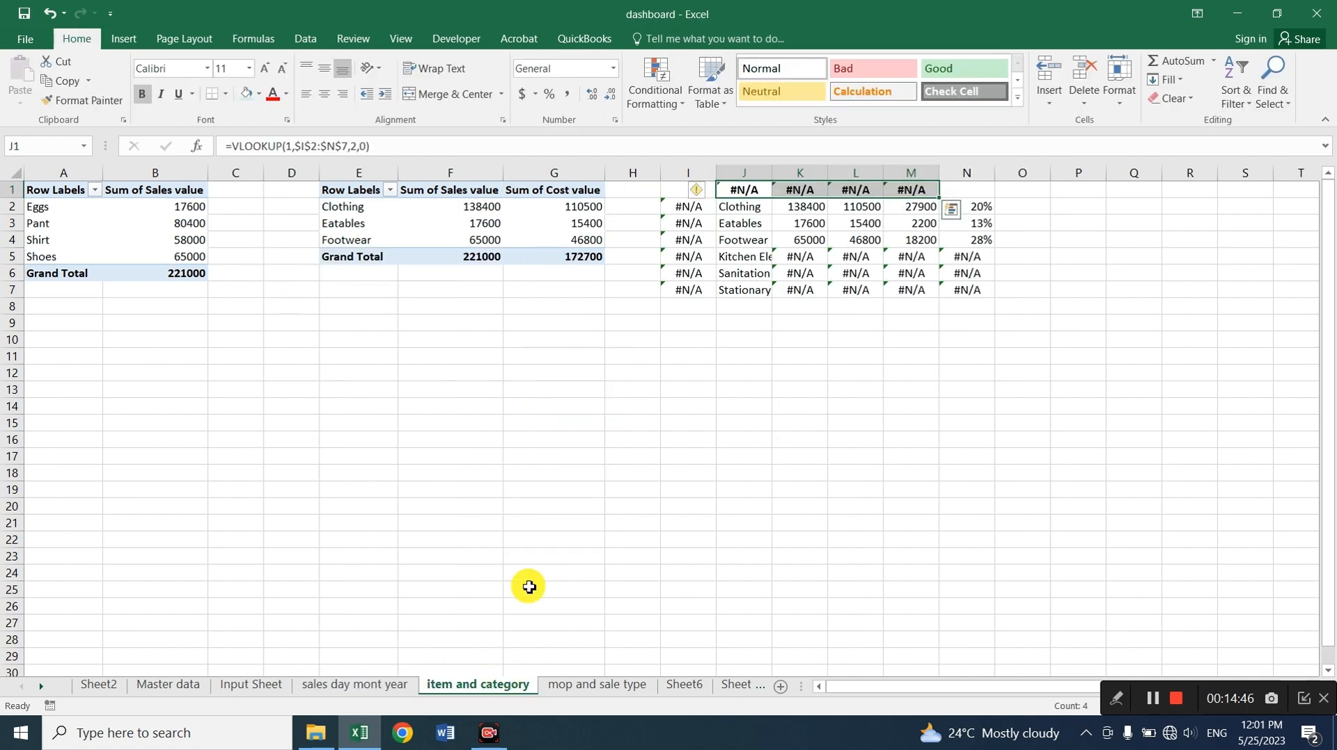
left_click(597, 686)
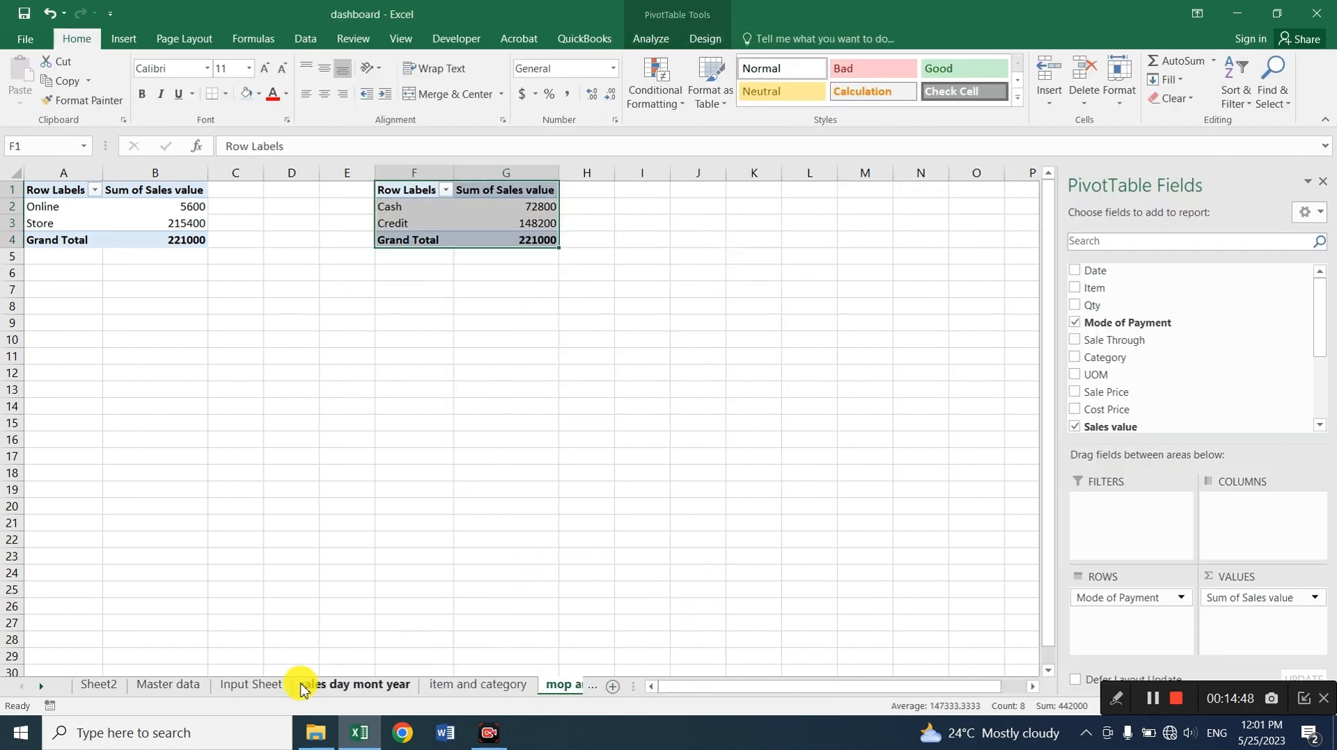
left_click(341, 685)
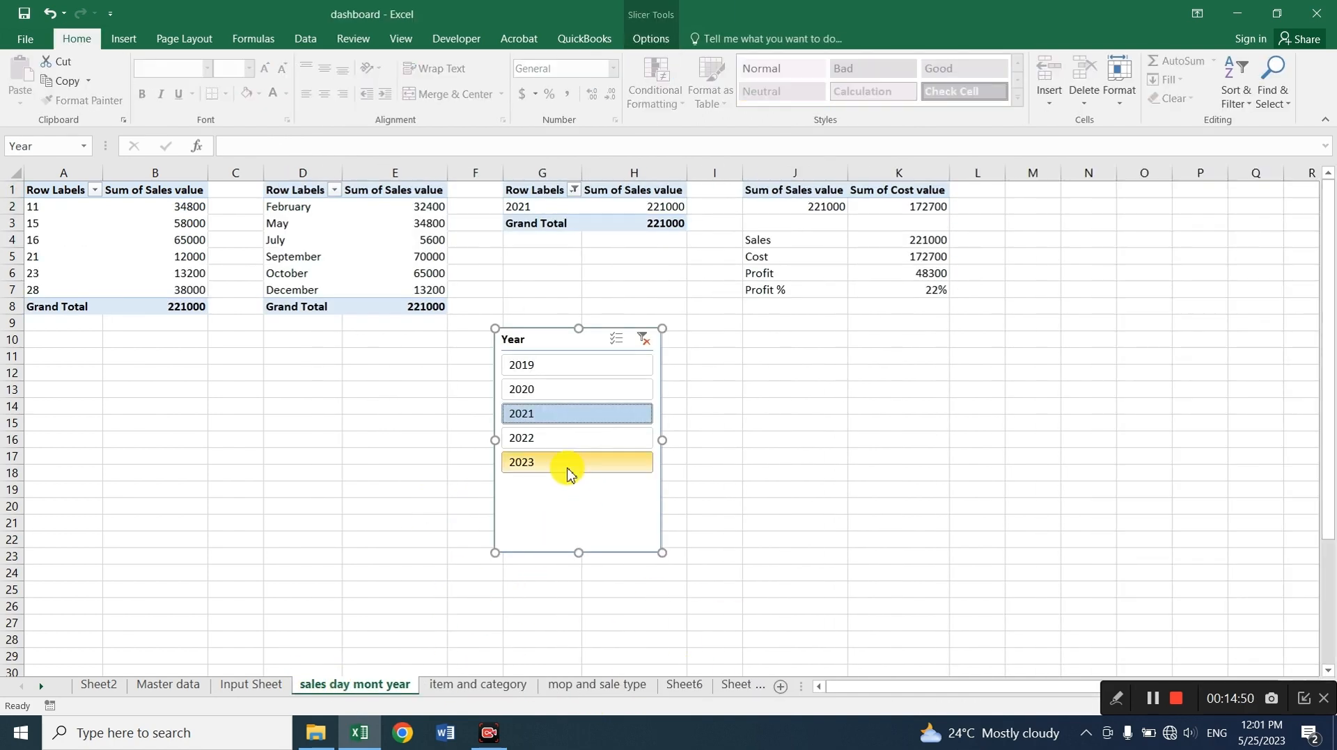
Clear the Year slicer's filter and review the PivotTables on the "item and category" and "mop and sale type" sheets
left_click(644, 340)
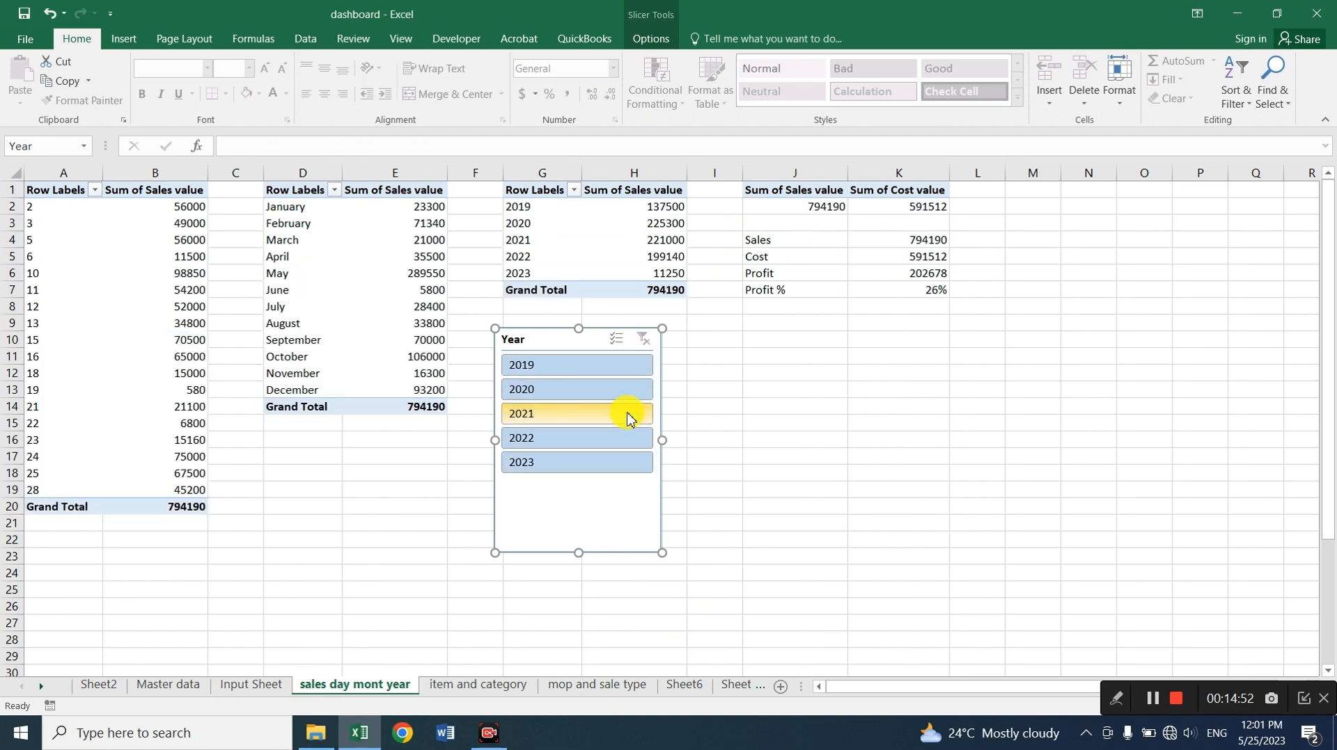
left_click_drag(546, 349, 532, 360)
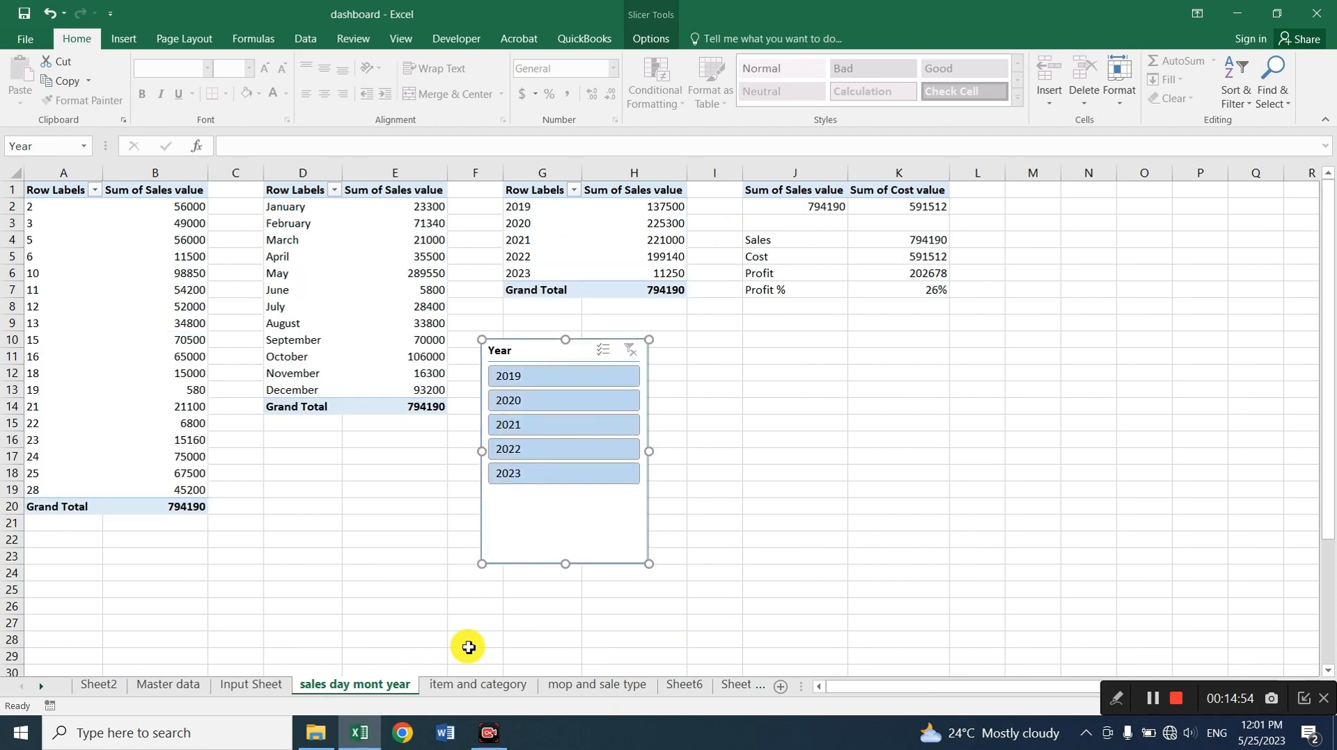
left_click(464, 686)
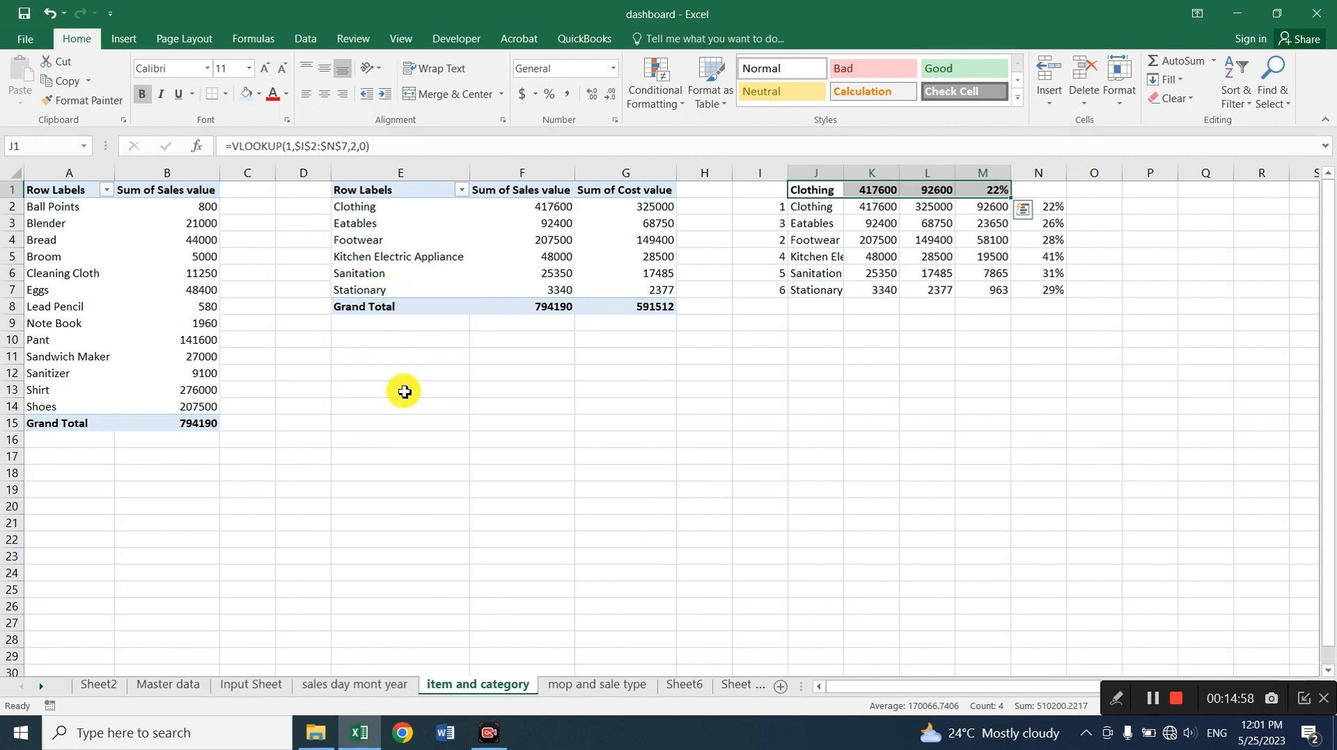
left_click(630, 685)
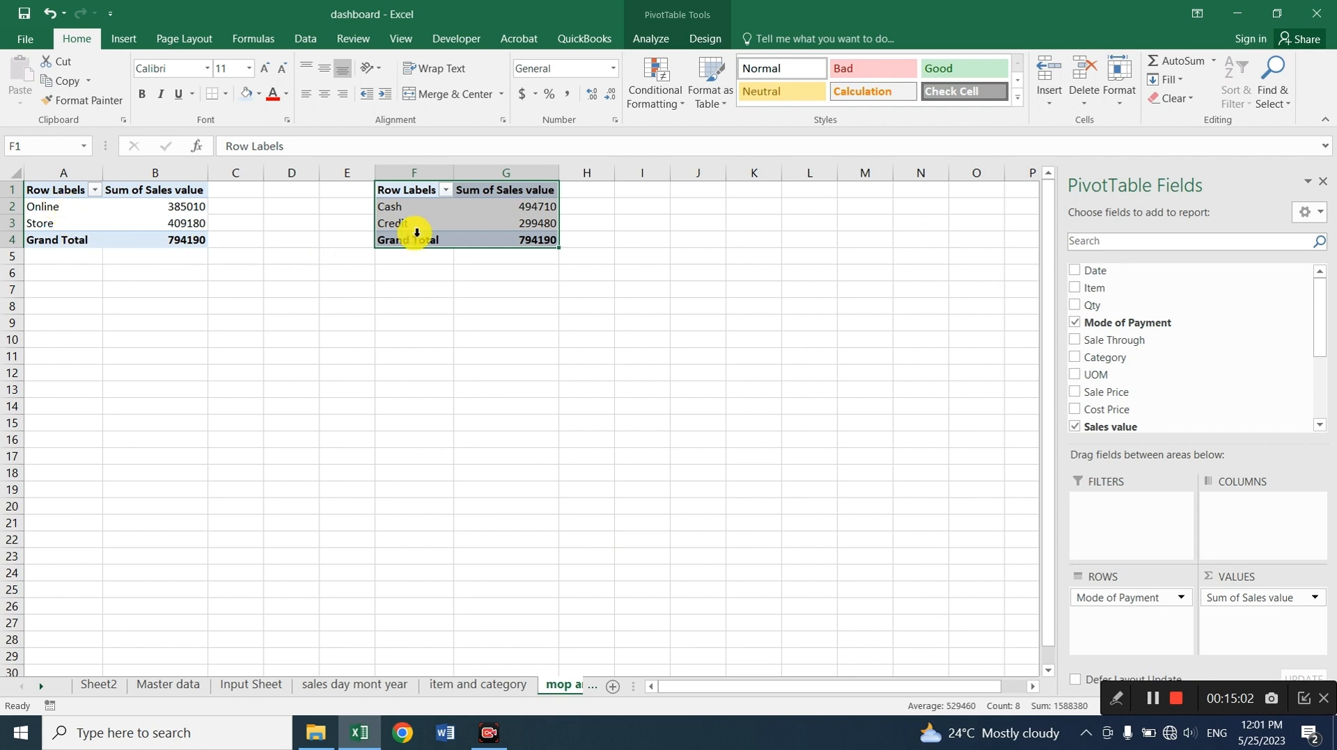
Insert Mode of Payment and Sale Through slicers from the Sale Through PivotTable on the "mop and sale type" sheet
left_click(184, 360)
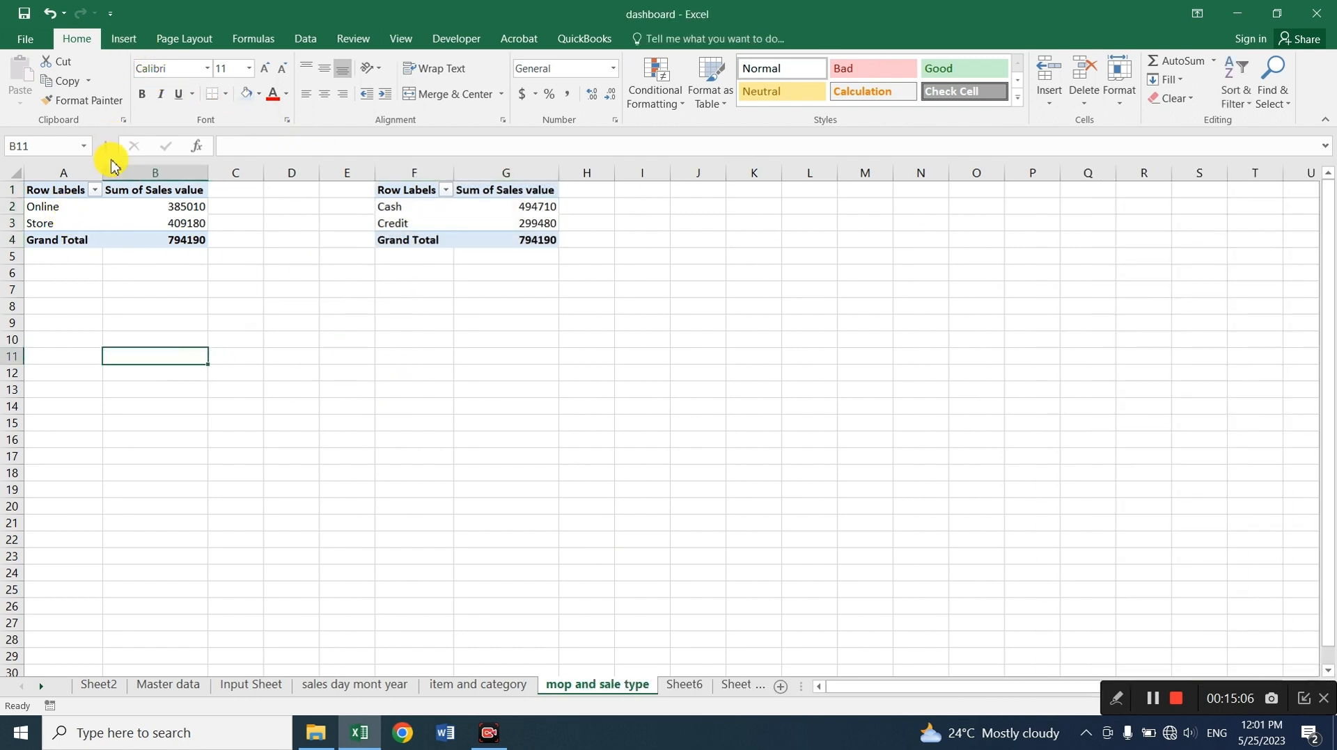
left_click(117, 221)
left_click(124, 39)
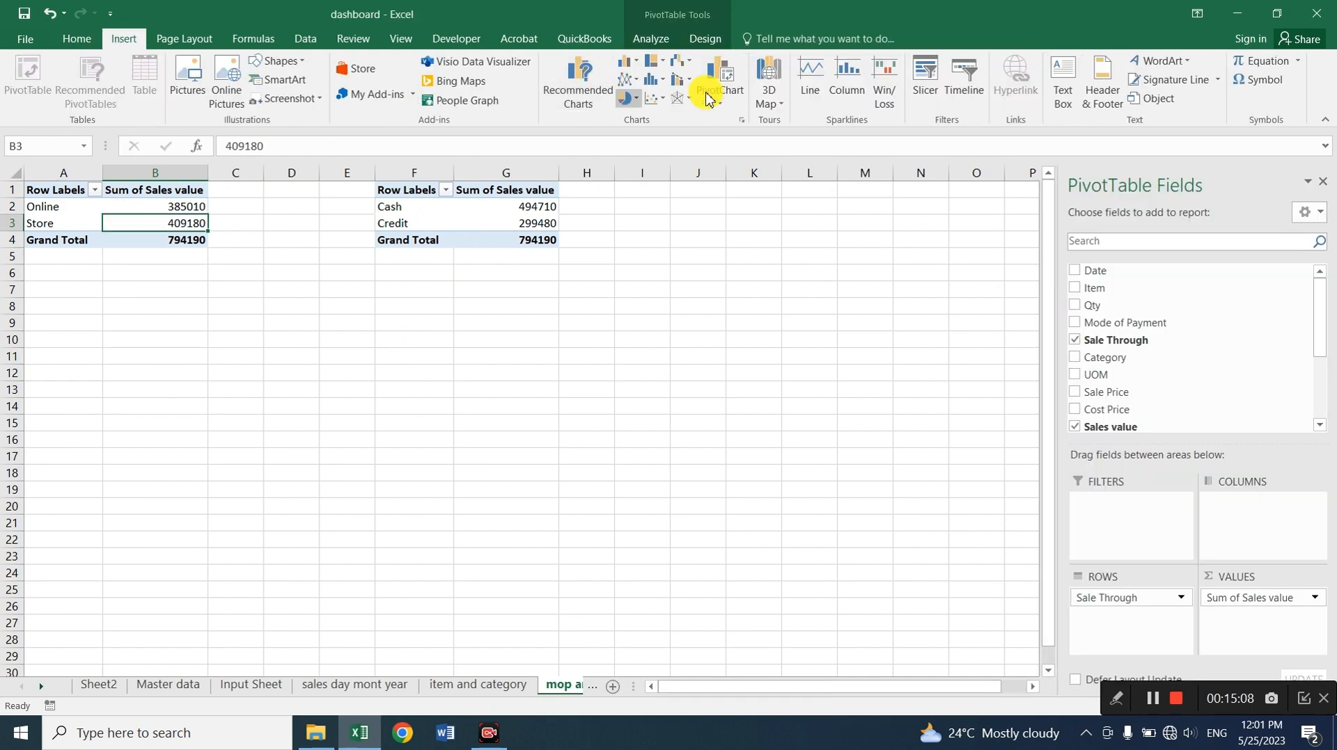
left_click(648, 39)
left_click(460, 82)
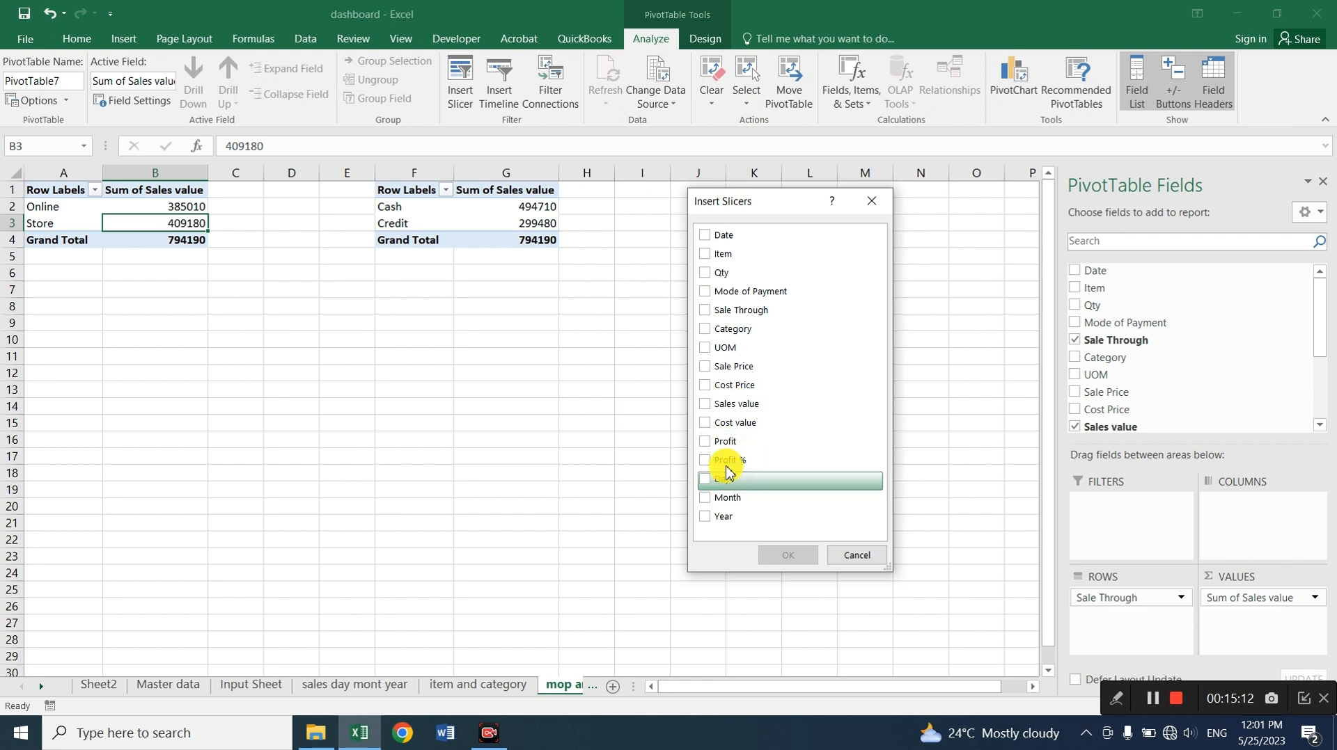
left_click(706, 313)
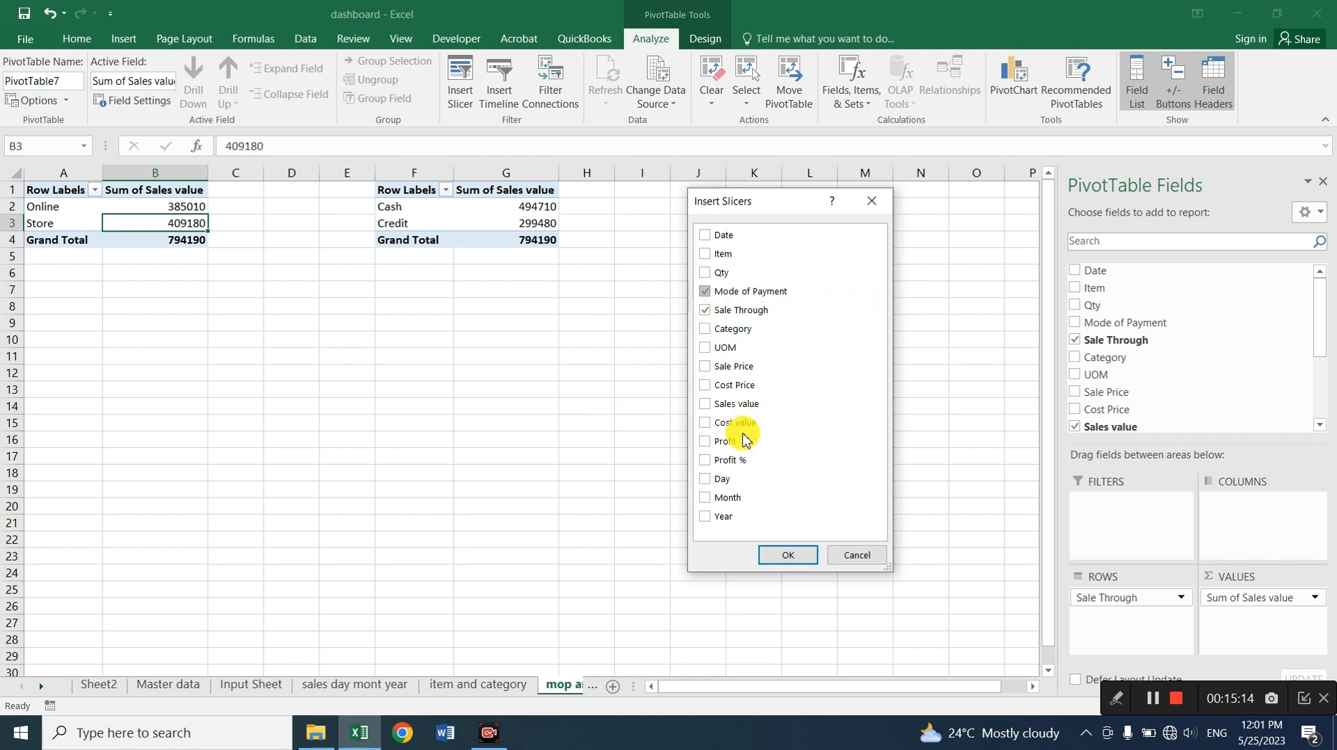
left_click(788, 555)
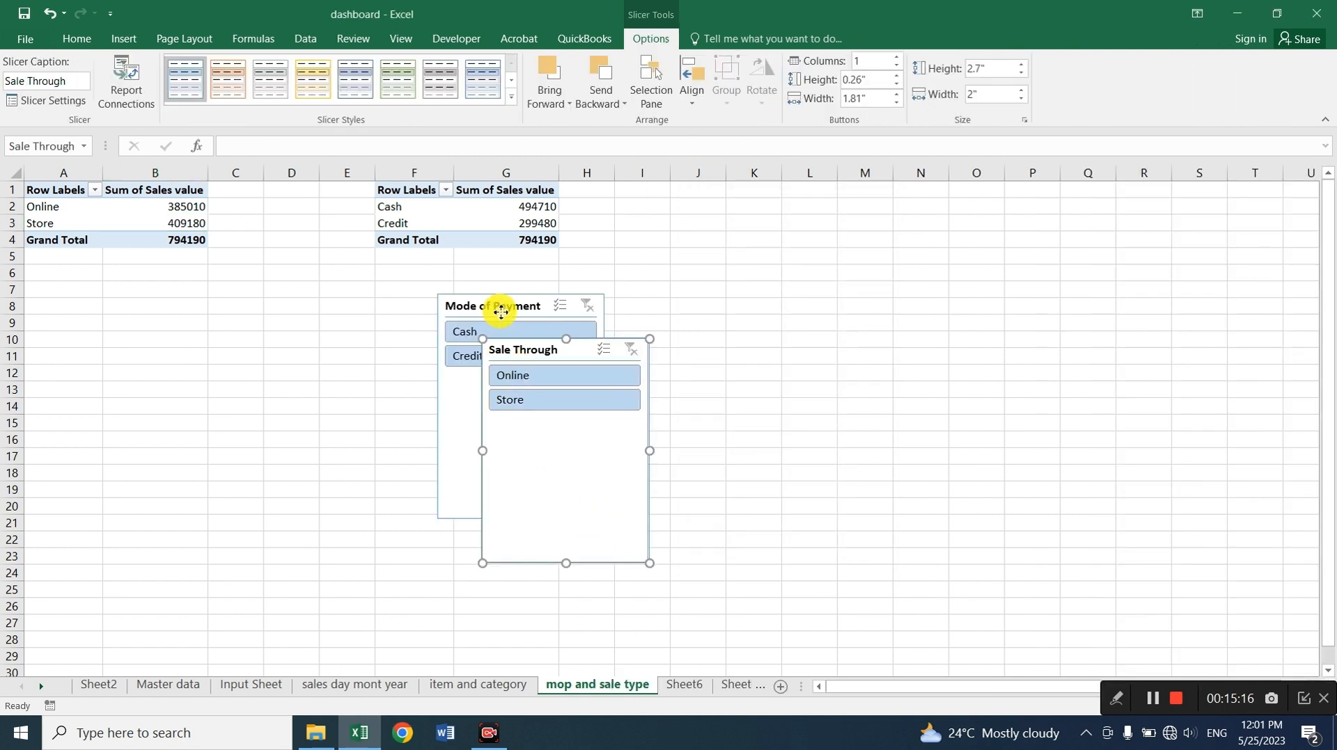
Place the Mode of Payment slicer below the Sale Through PivotTable and the Sale Through slicer below the Mode of Payment PivotTable
left_click_drag(531, 307, 164, 292)
left_click(538, 350)
left_click_drag(538, 350, 434, 282)
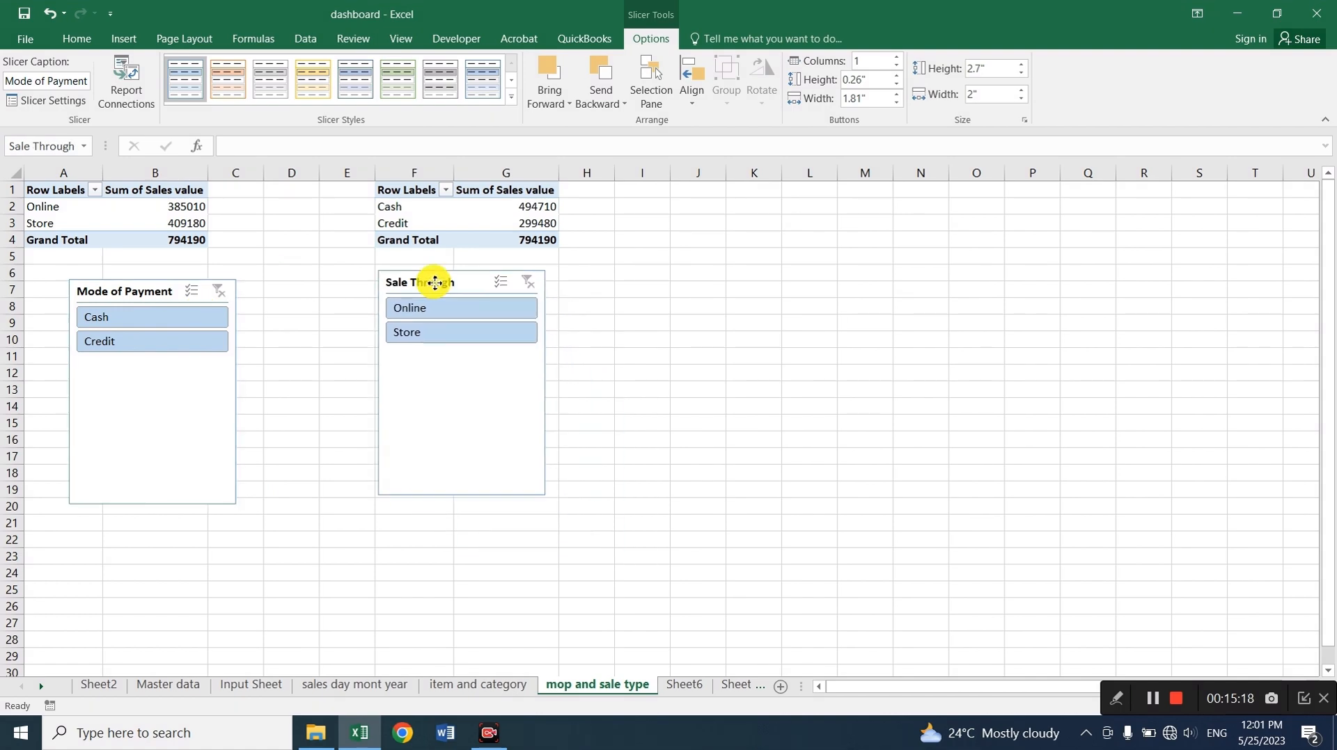
Connect the Mode of Payment slicer to all eight PivotTables across the three pivot sheets
left_click(132, 289)
left_click(110, 99)
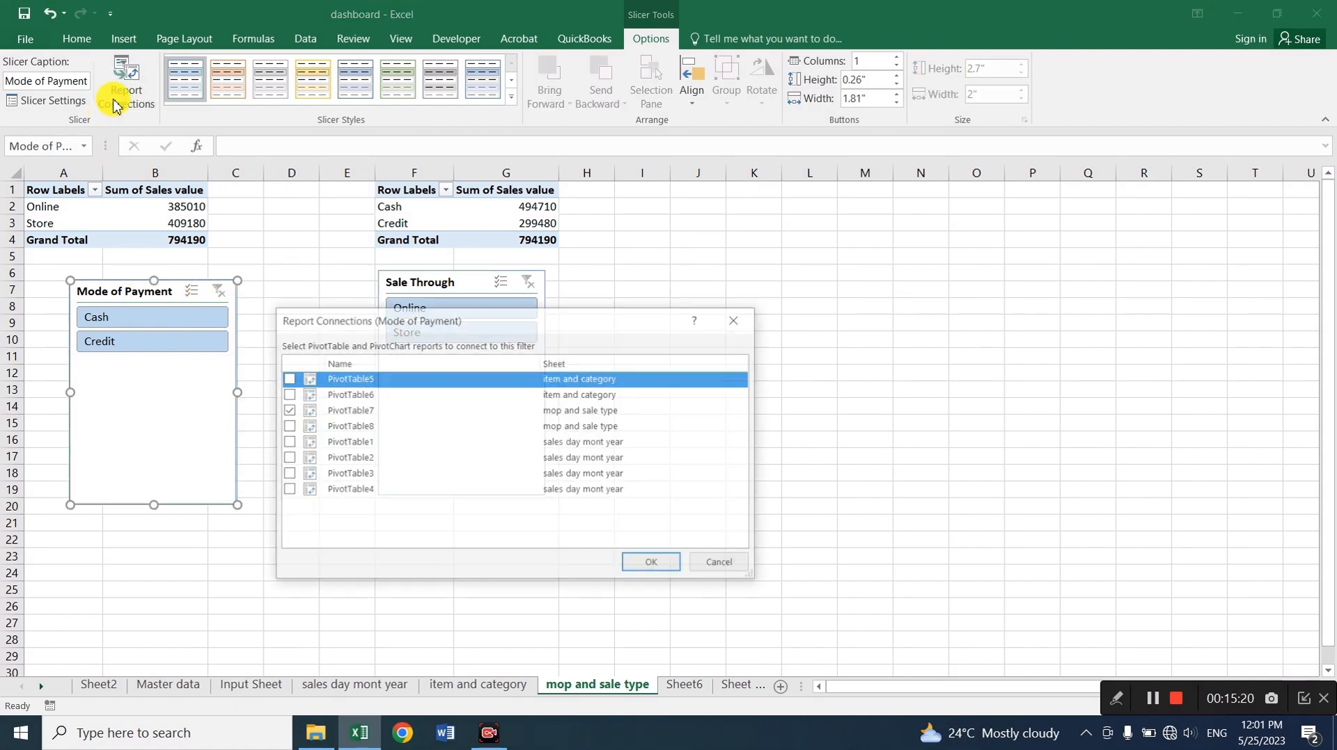
left_click(286, 394)
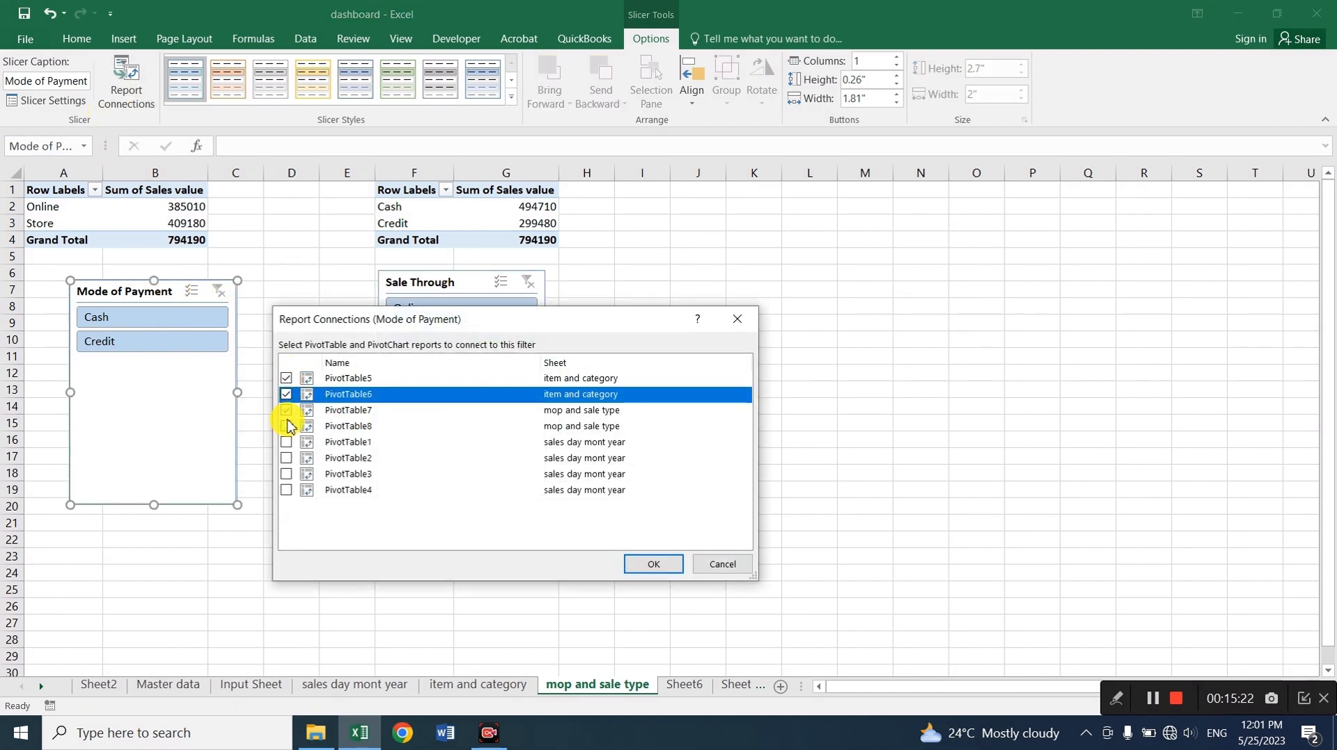
left_click(286, 426)
left_click(286, 442)
left_click(287, 458)
left_click(286, 474)
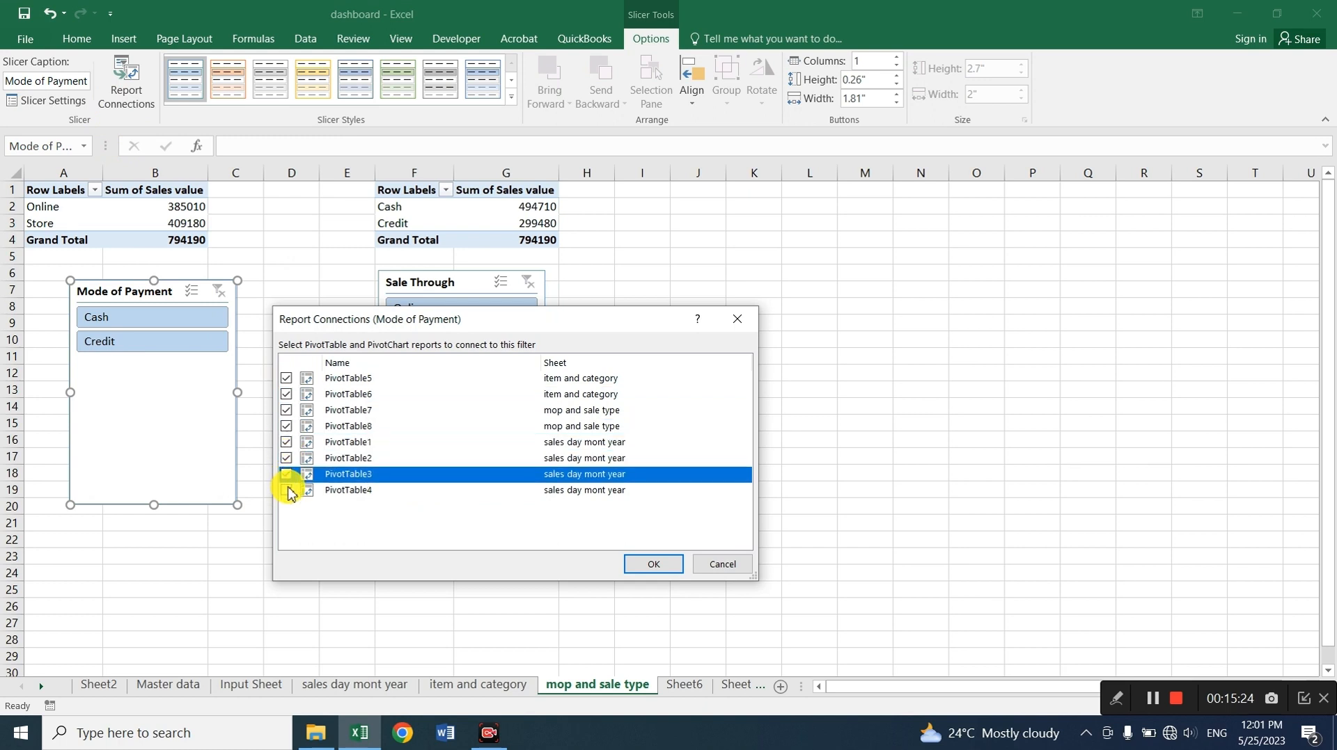
left_click(286, 490)
left_click(635, 563)
Connect the Sale Through slicer to all eight PivotTables across the three pivot sheets
left_click(412, 285)
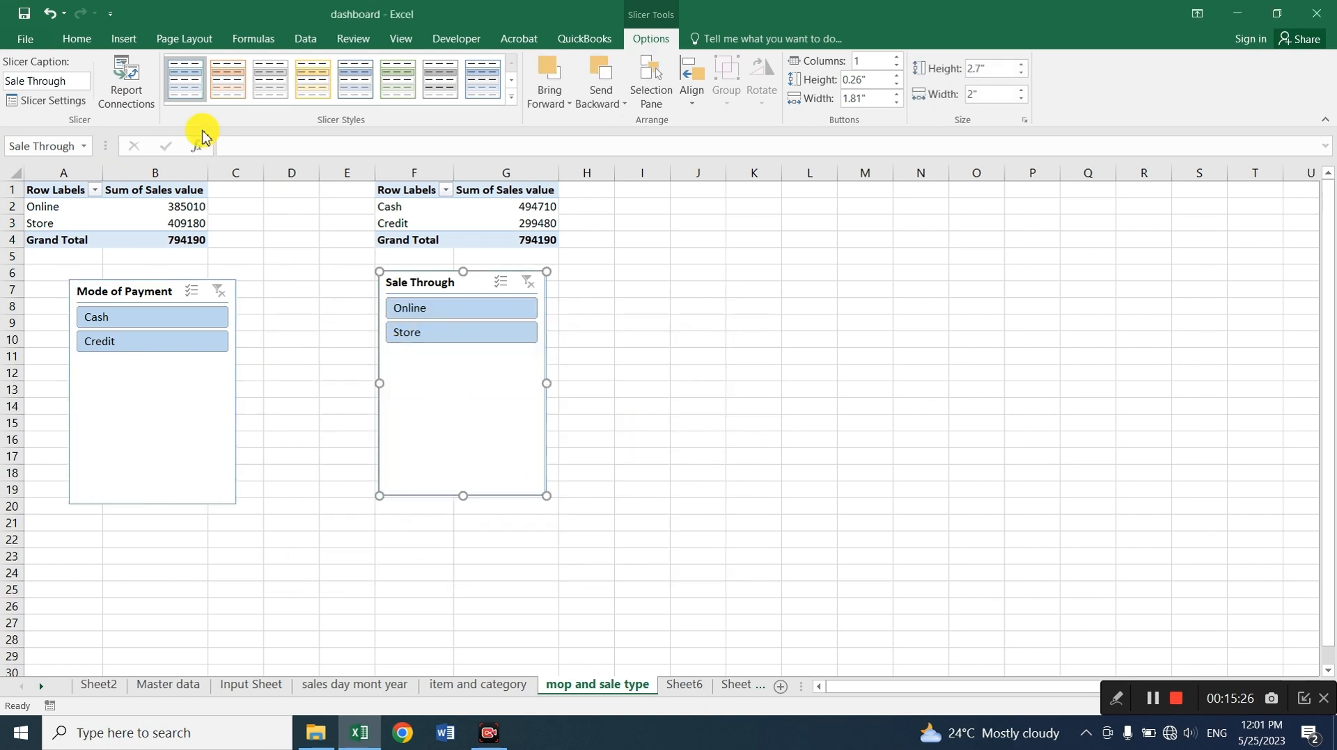
left_click(126, 82)
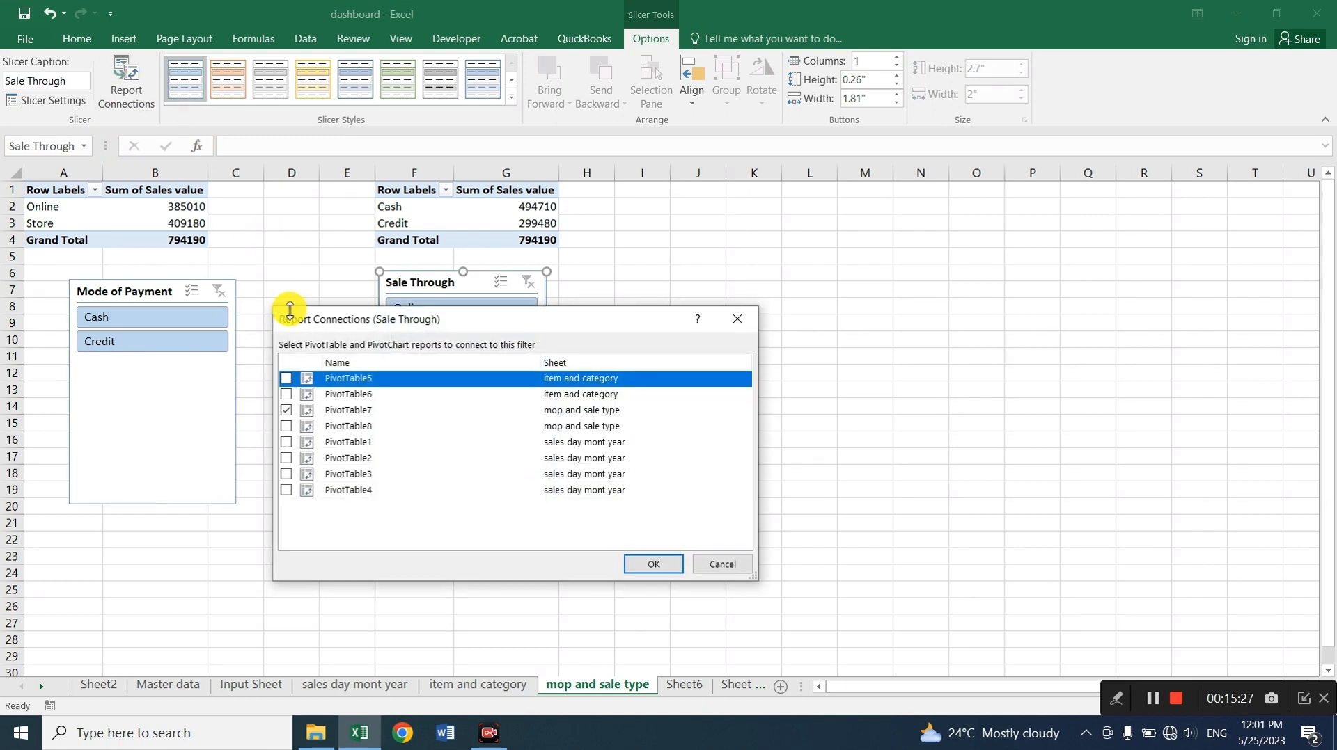
left_click(286, 394)
left_click(286, 426)
left_click(286, 442)
left_click(286, 458)
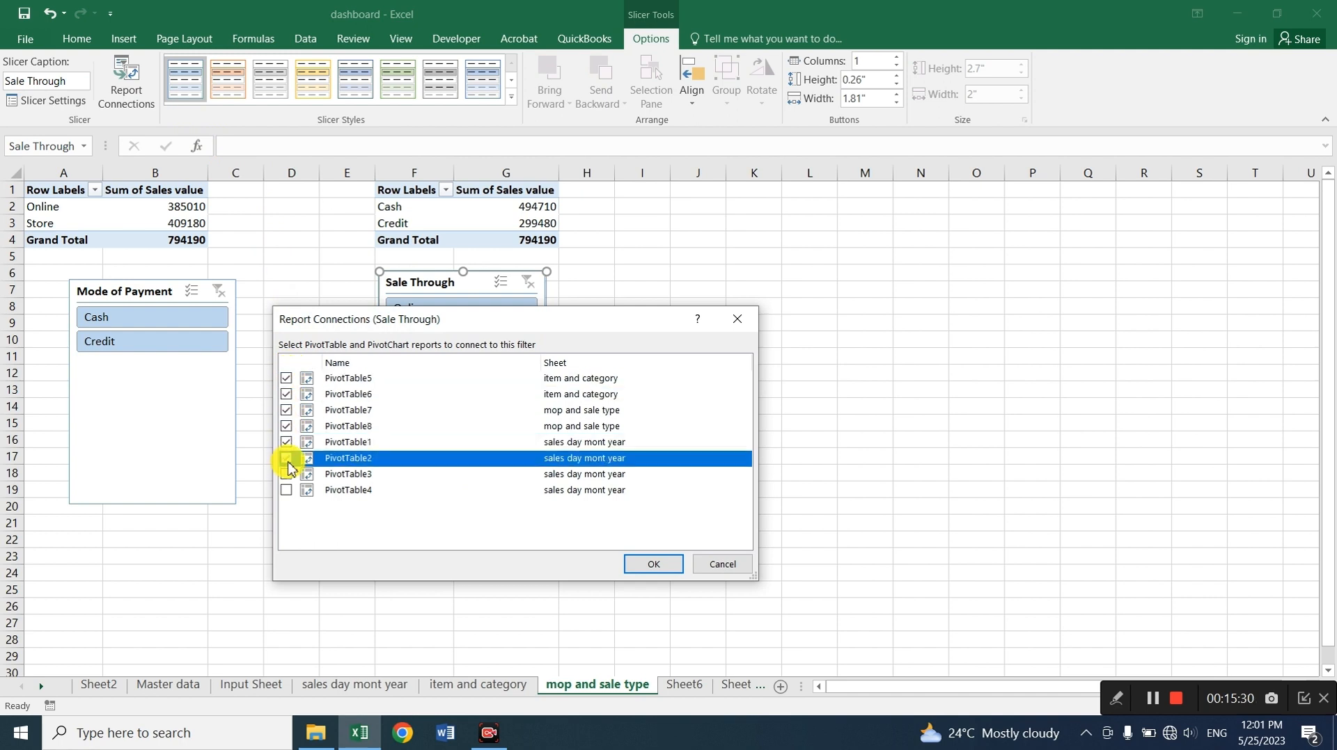
left_click(286, 474)
left_click(286, 490)
left_click(665, 567)
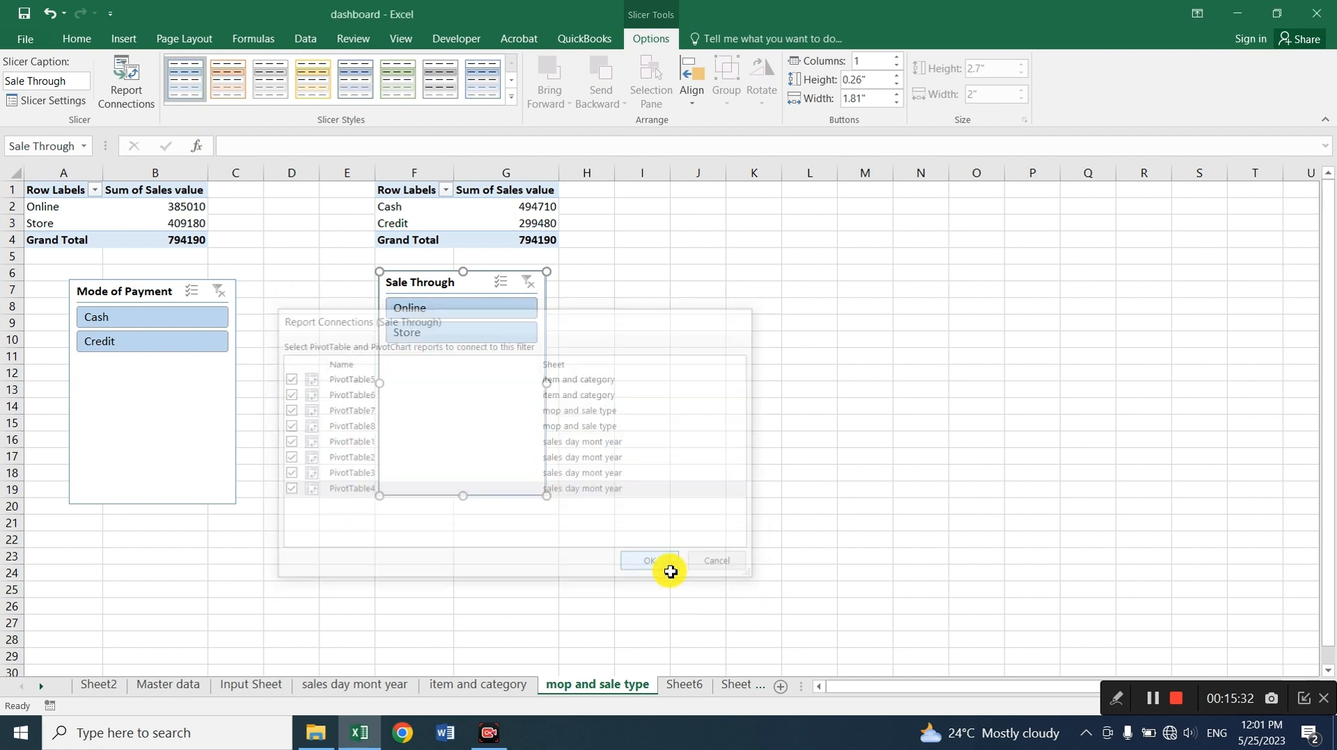
Test the slicers by filtering Sale Through by Store and Mode of Payment by Credit, clearing each filter after checking it
left_click(428, 336)
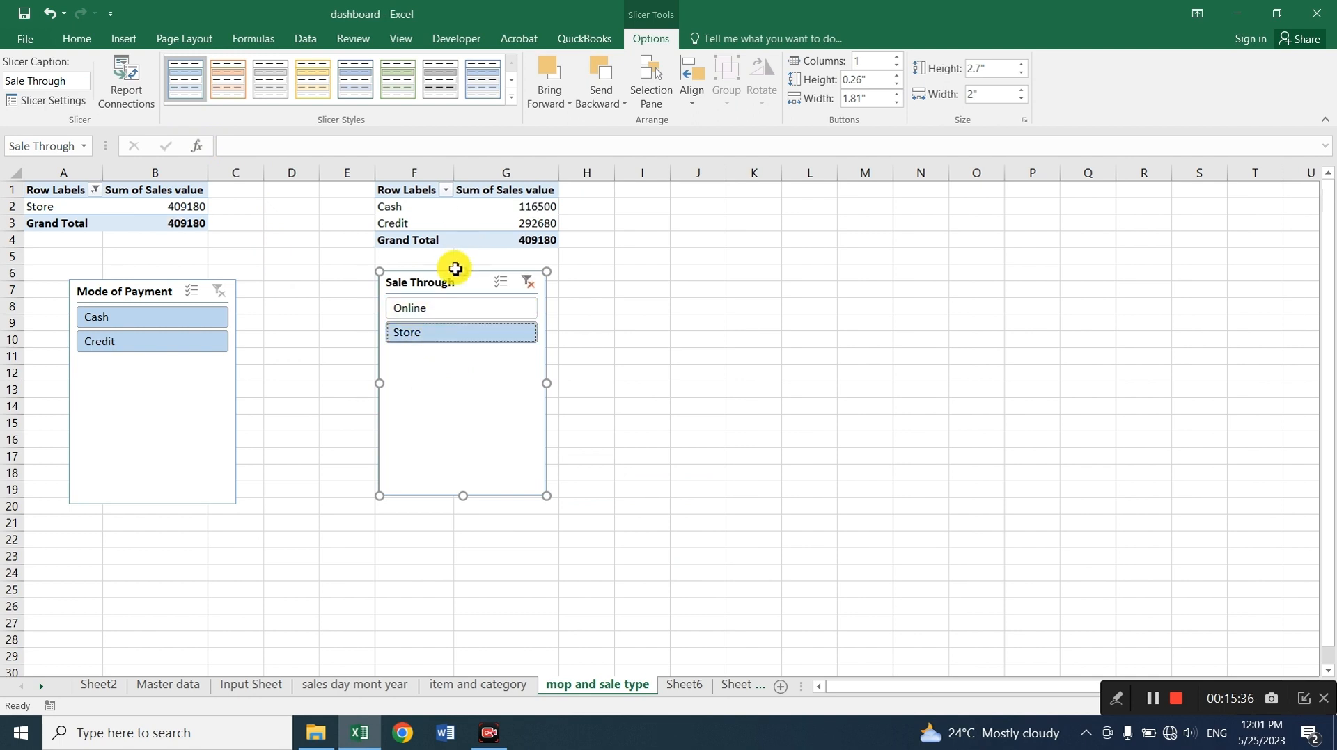
left_click(527, 284)
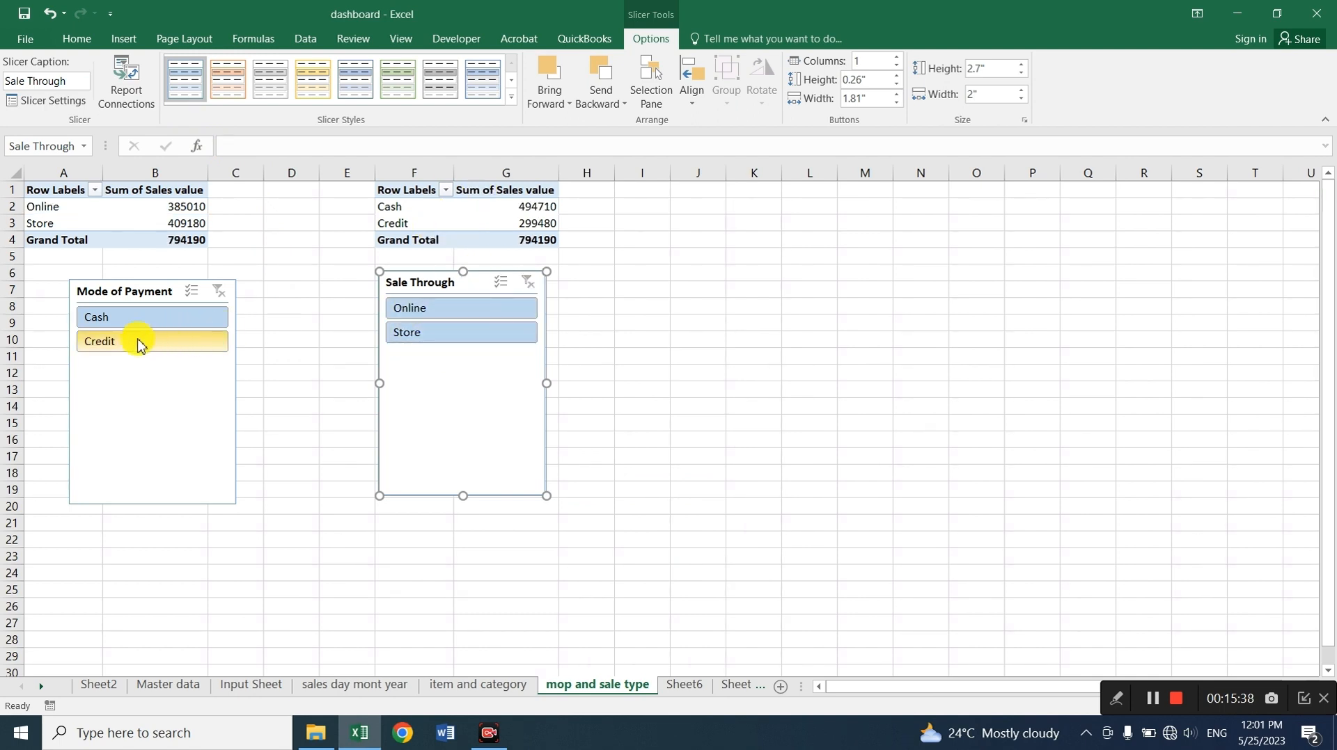
left_click(110, 341)
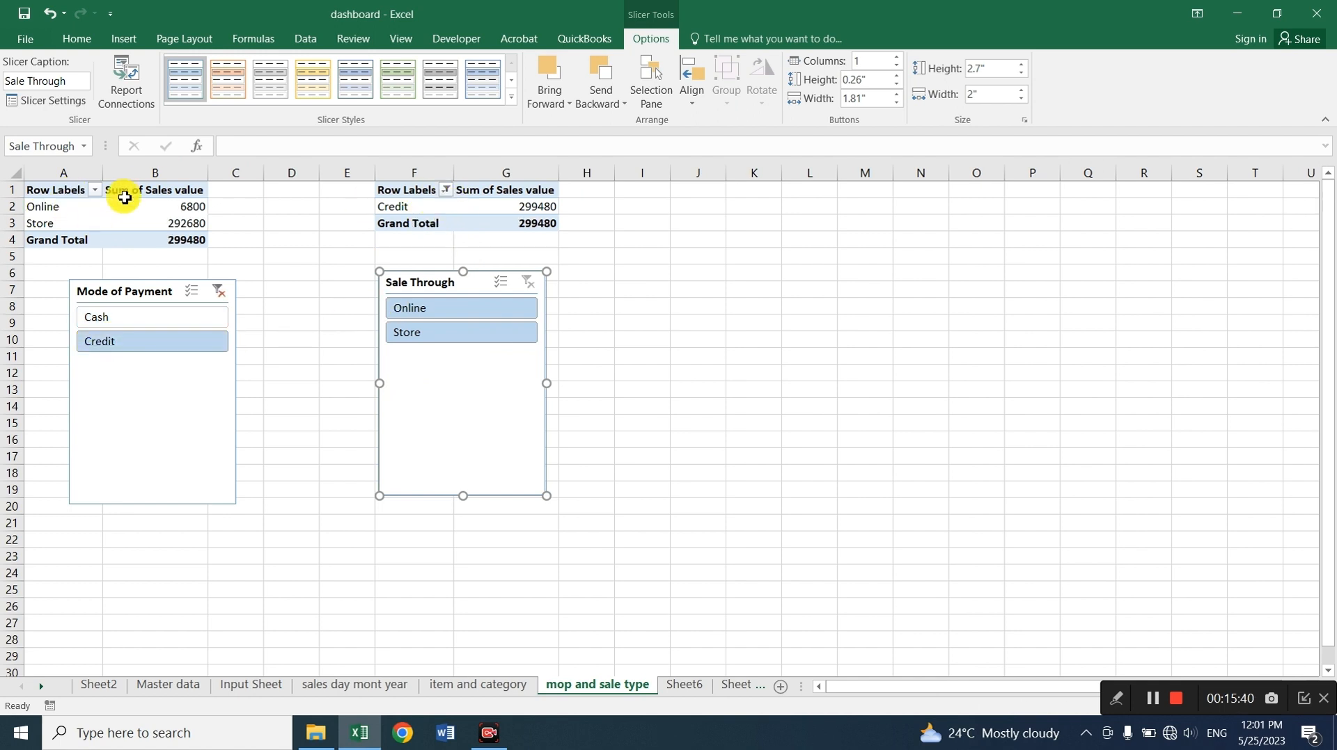
left_click(220, 291)
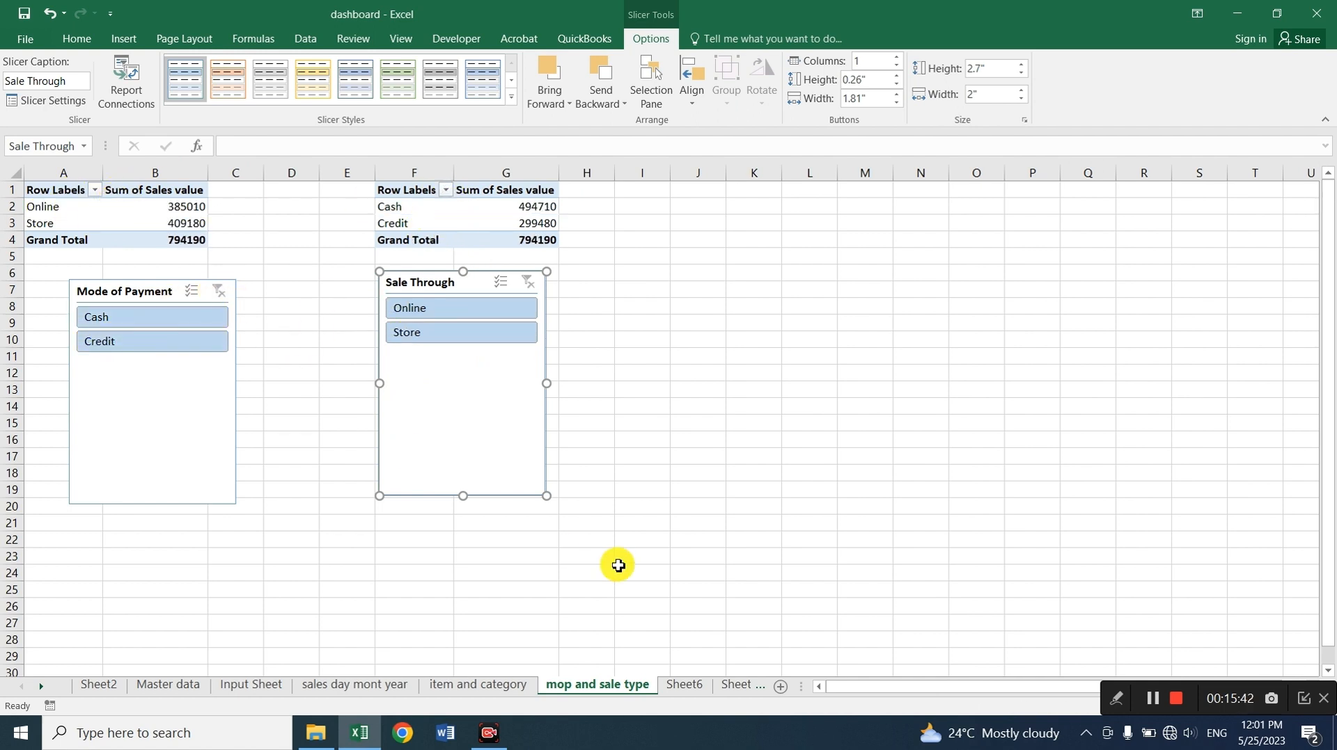
Insert a Category slicer from the category PivotTable on the "item and category" sheet and place it below that table
left_click(479, 684)
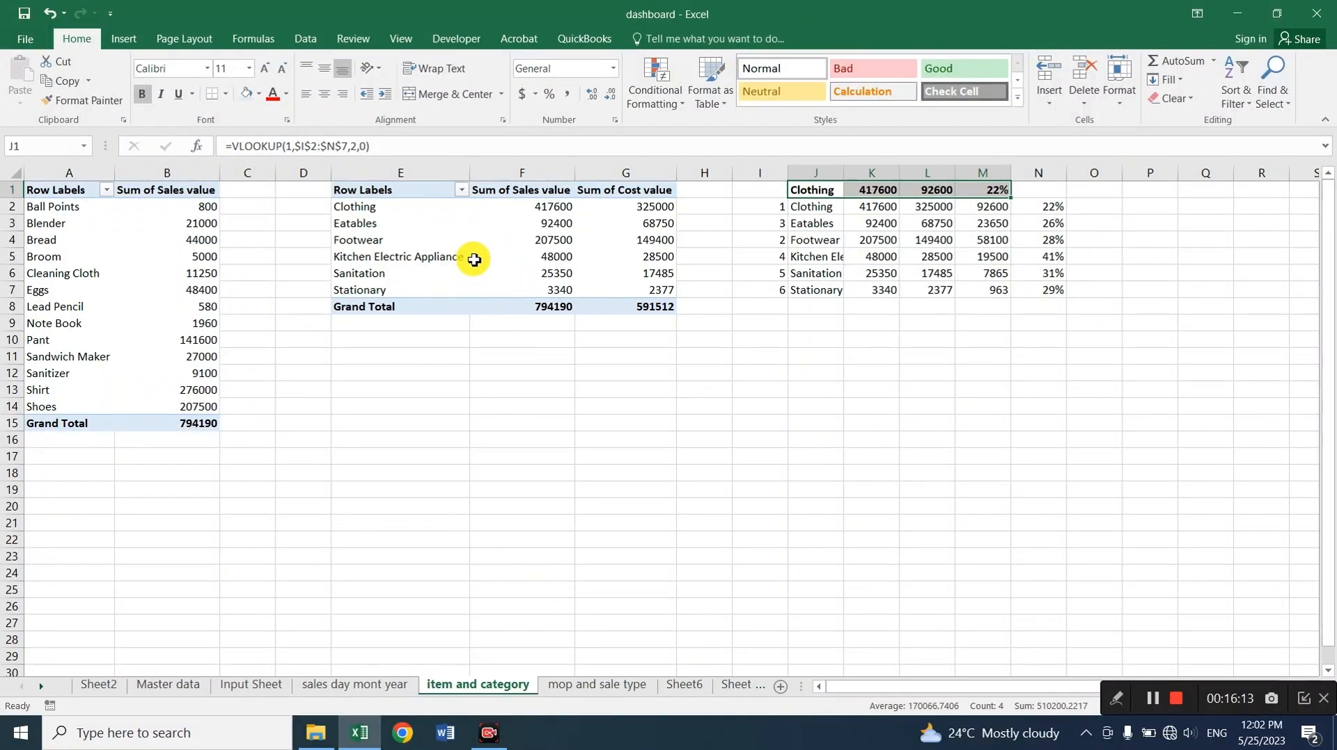
left_click(480, 257)
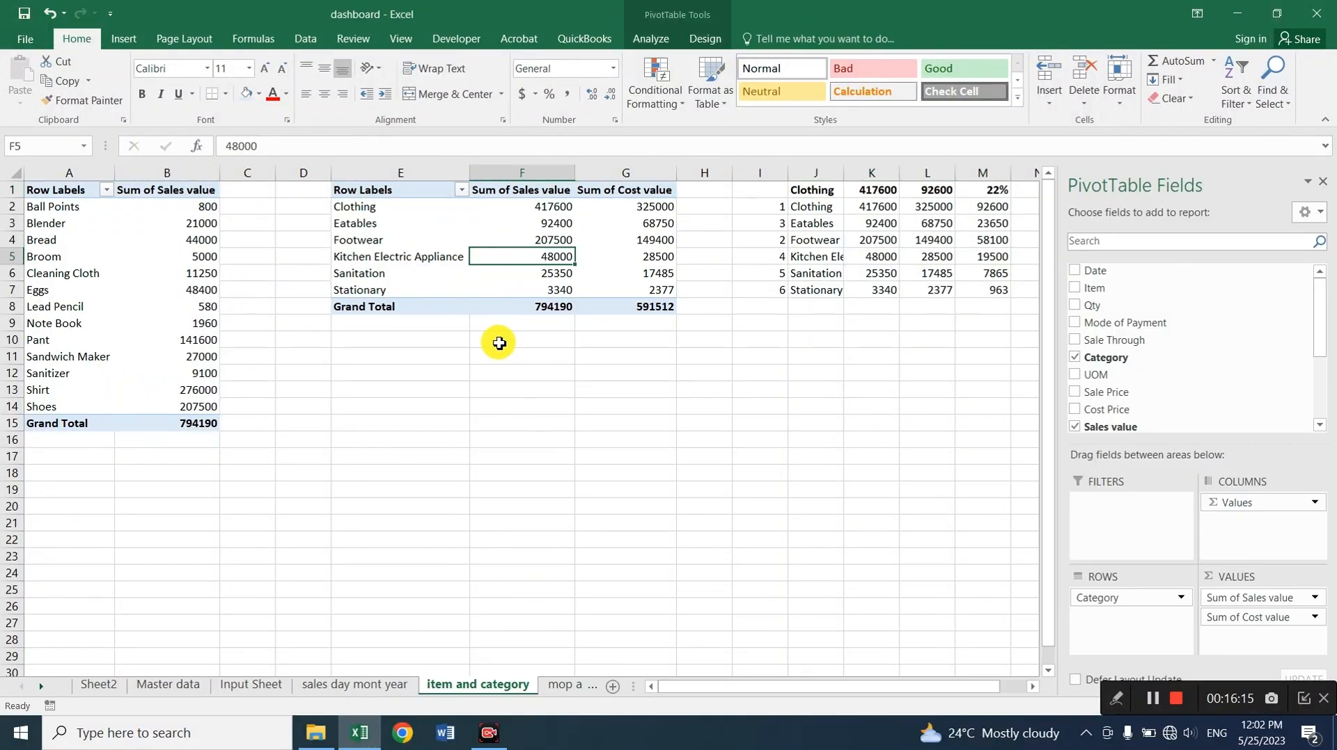
left_click(651, 38)
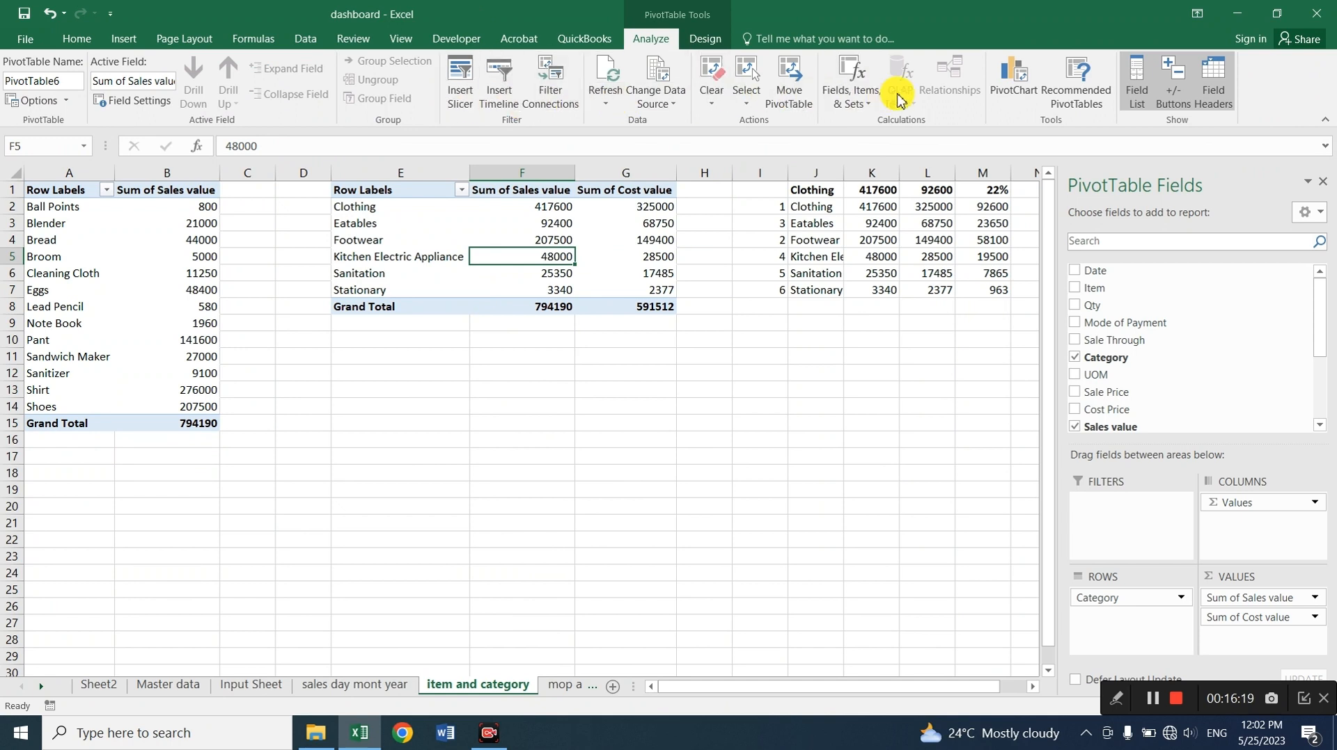
left_click(458, 83)
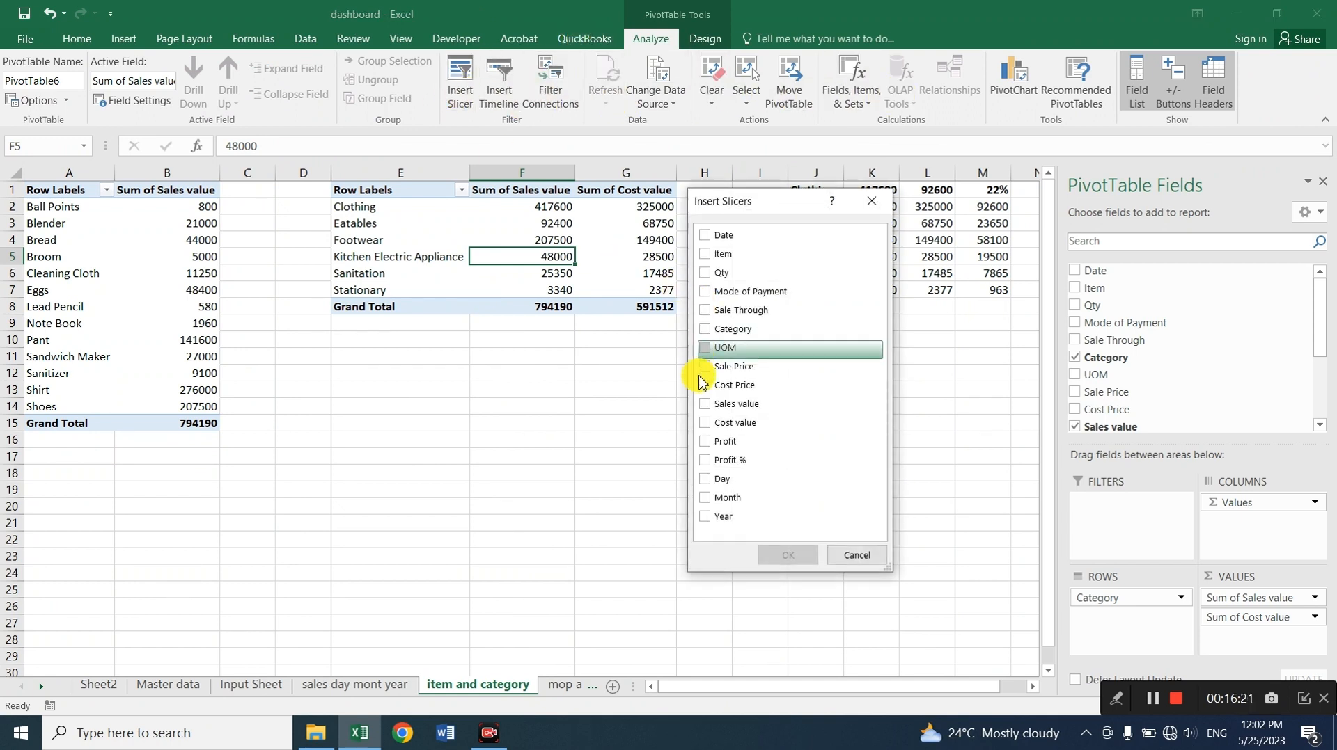
left_click(704, 329)
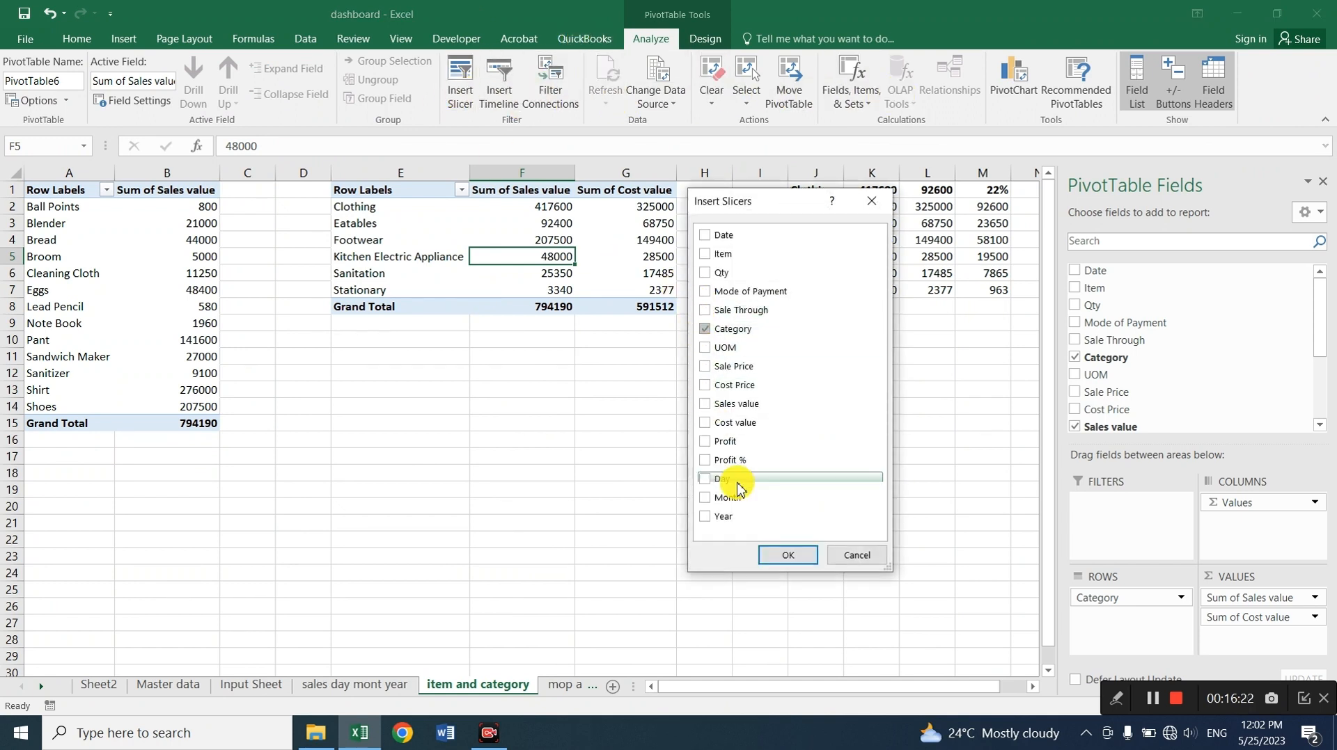
left_click(779, 554)
left_click_drag(532, 335, 433, 372)
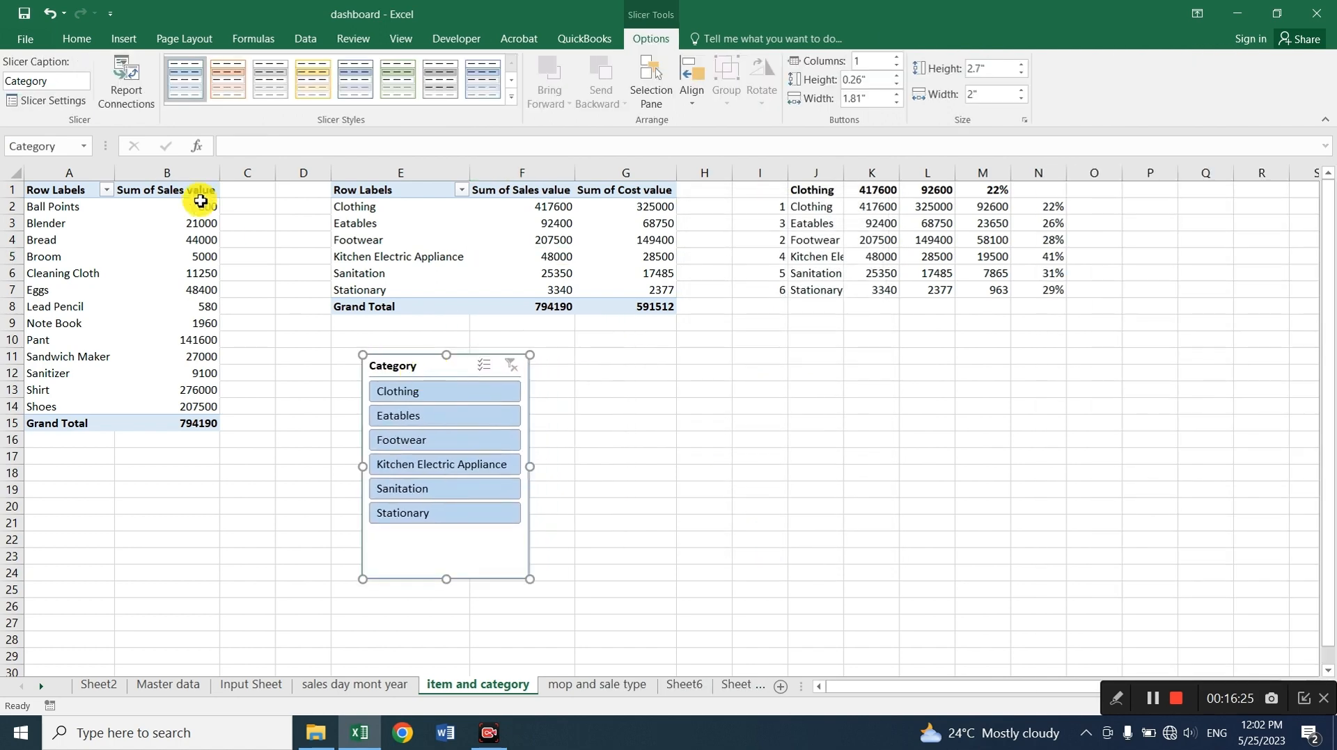
Connect the Category slicer to all eight PivotTables across the three pivot sheets
left_click(137, 104)
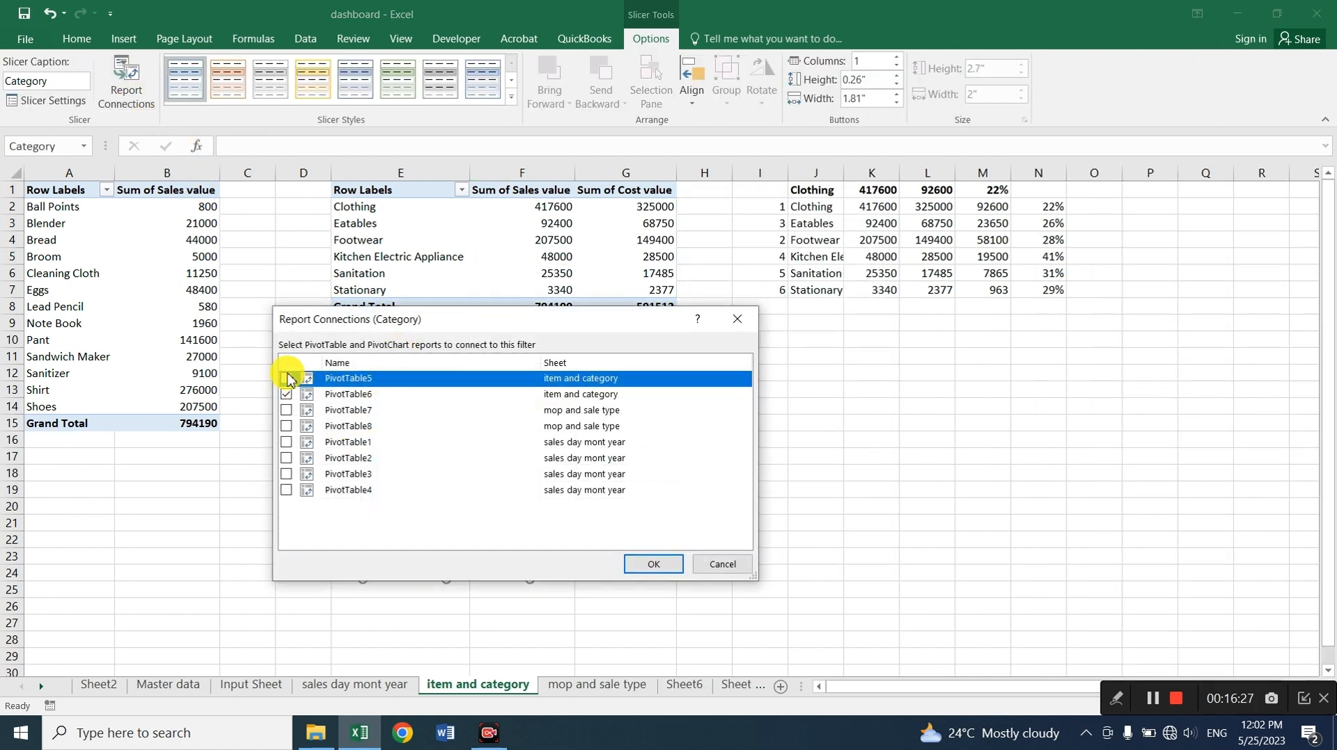
left_click(287, 394)
left_click(287, 411)
left_click(286, 428)
left_click(286, 443)
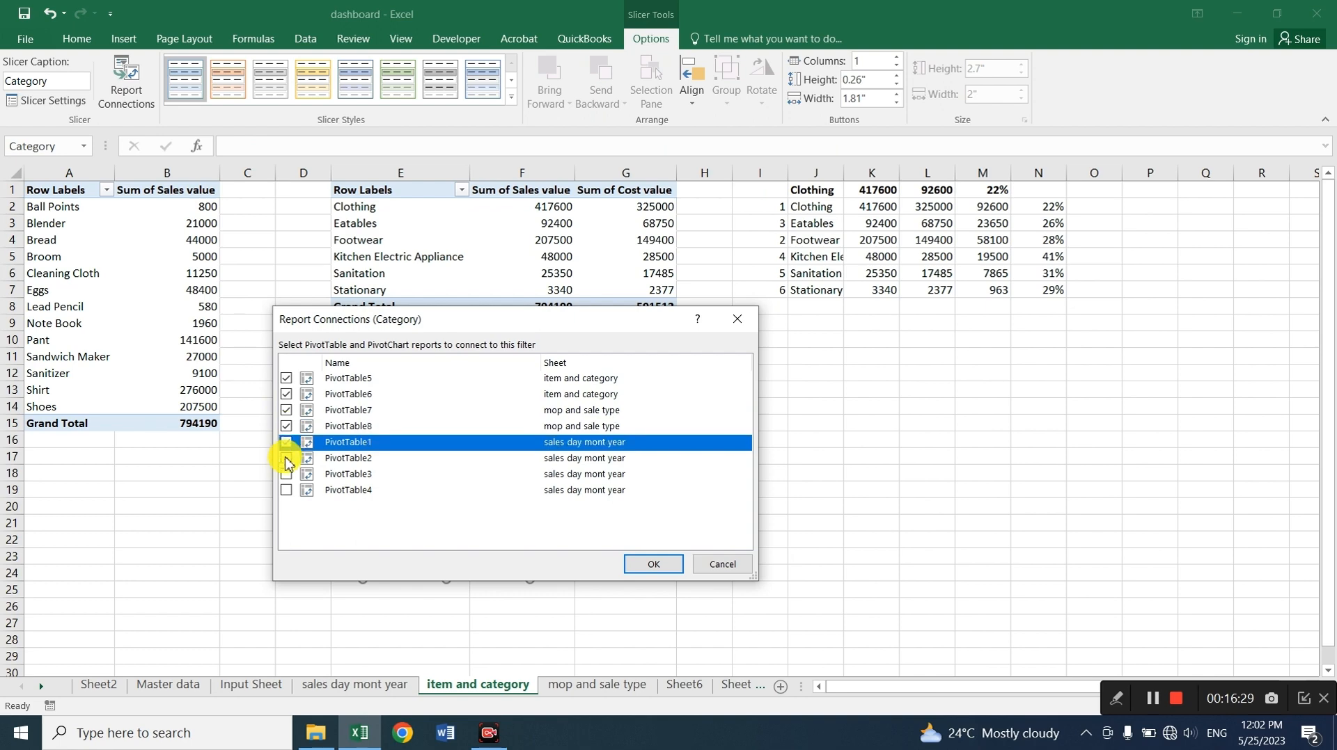
left_click(286, 458)
left_click(286, 475)
left_click(286, 491)
left_click(651, 564)
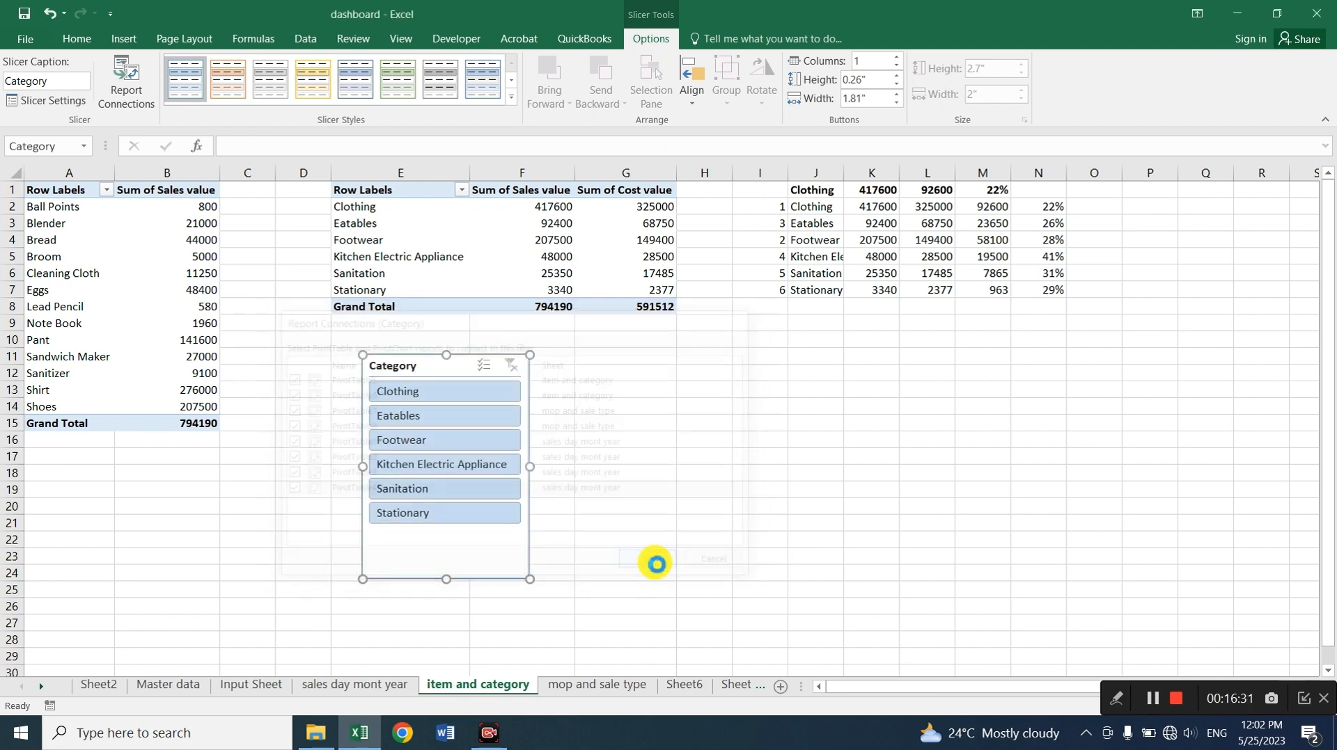
Filter the Category slicer by Clothing to examine the lookup table beside the PivotTables, and clear the filter
left_click(427, 394)
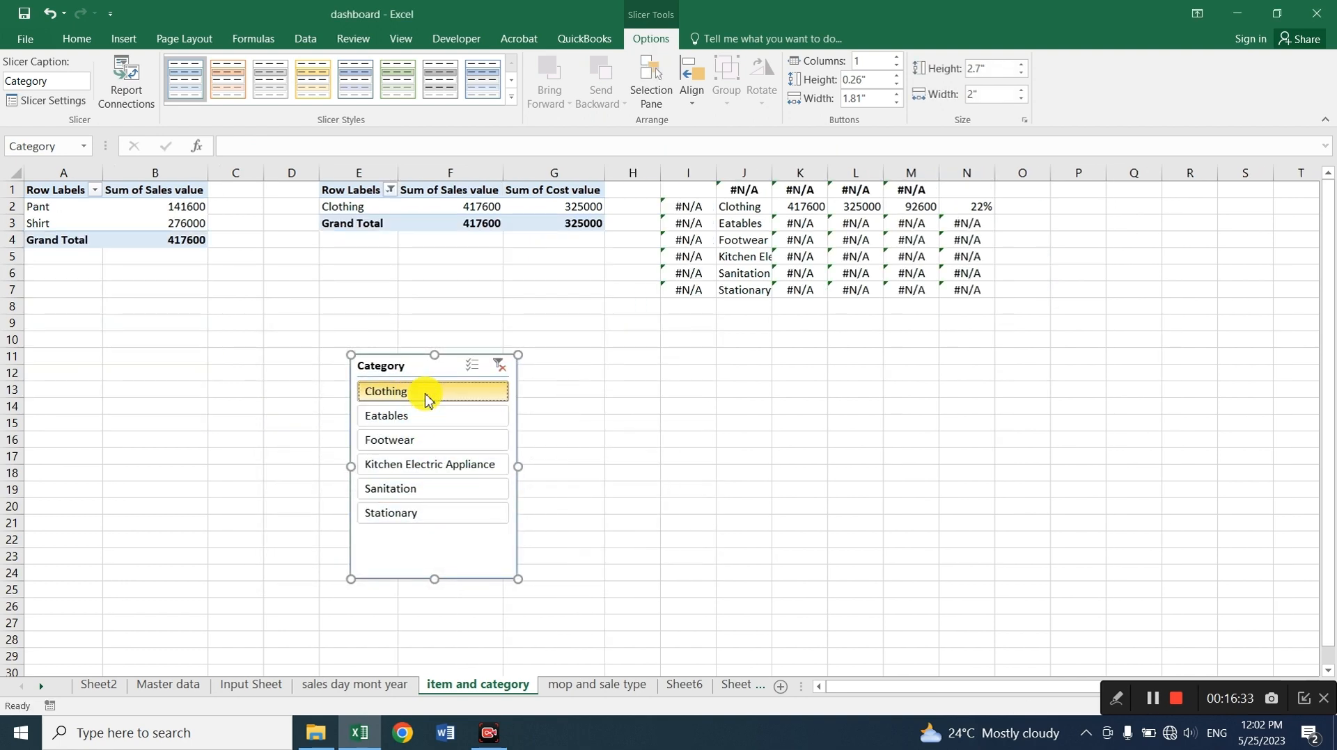
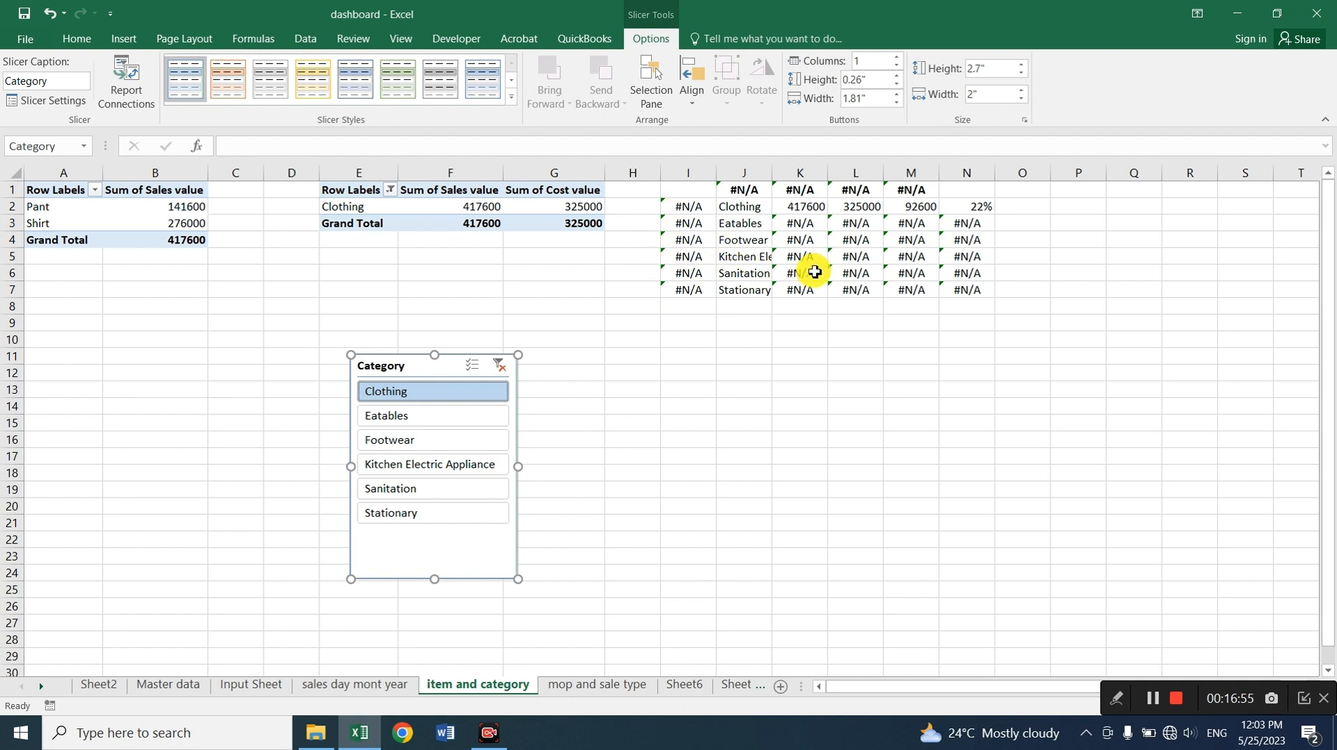
left_click(502, 368)
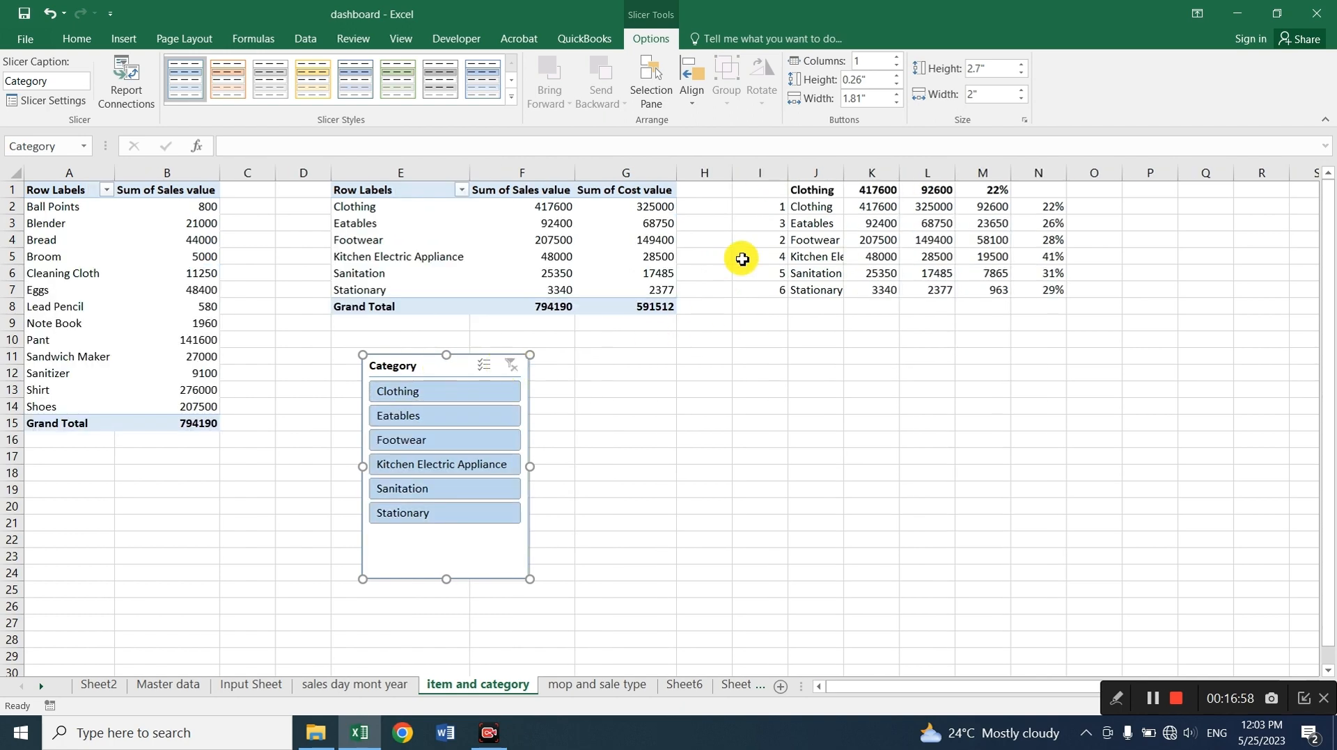
Wrap the sales VLOOKUP in K2 in IFERROR, with "" as the value if there is an error
left_click(892, 209)
double_click(893, 209)
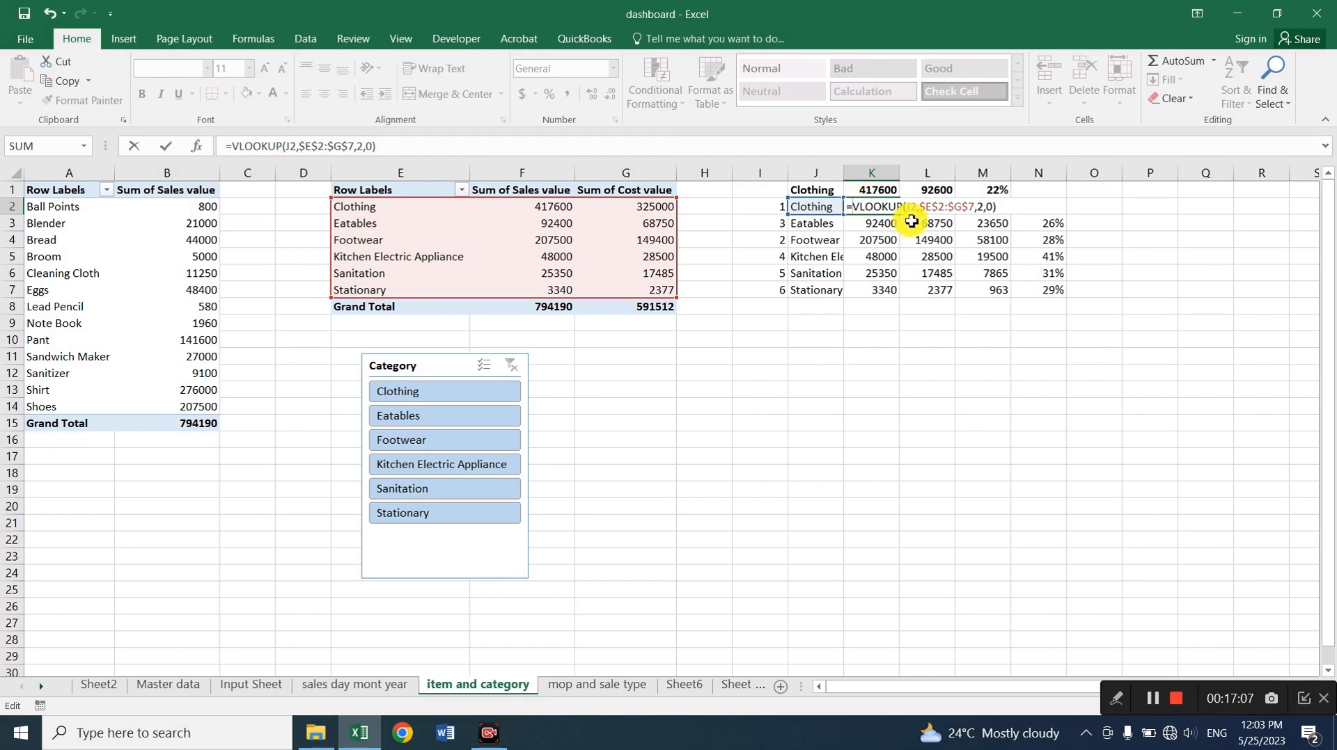
type("iferror")
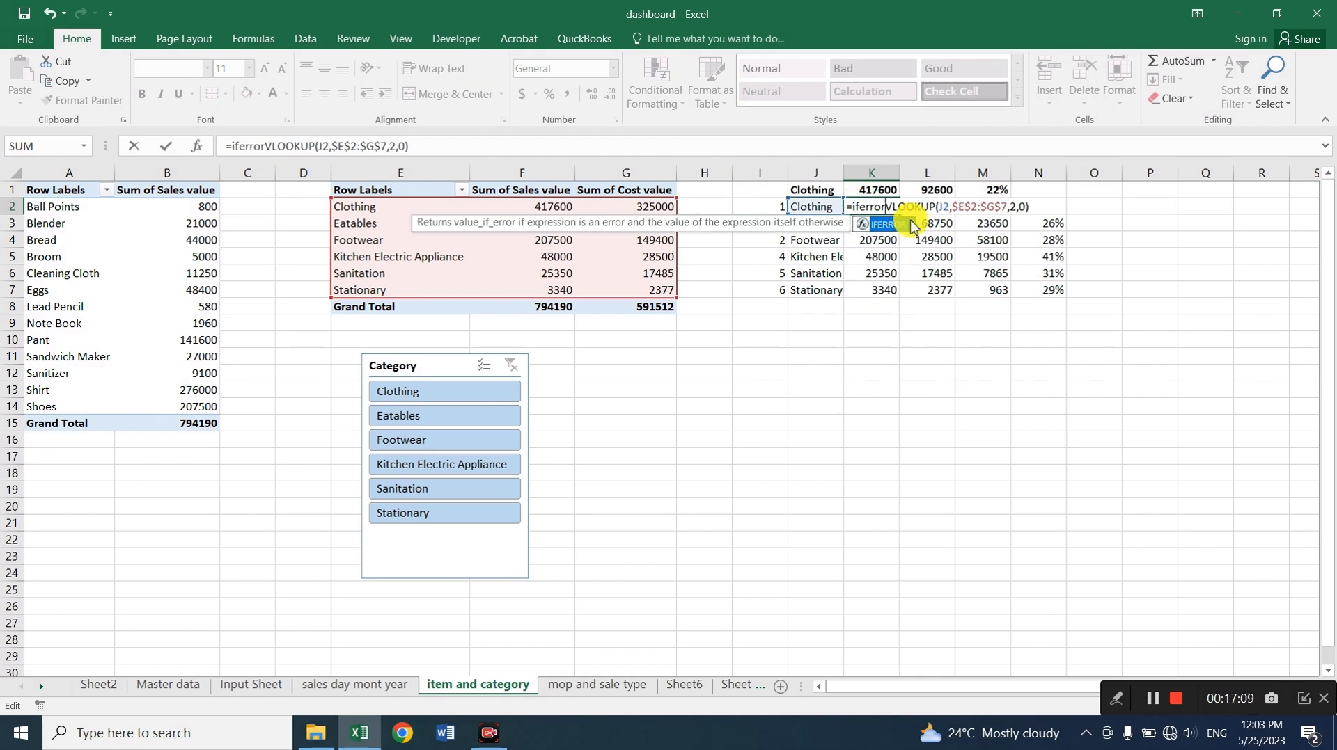
type("(")
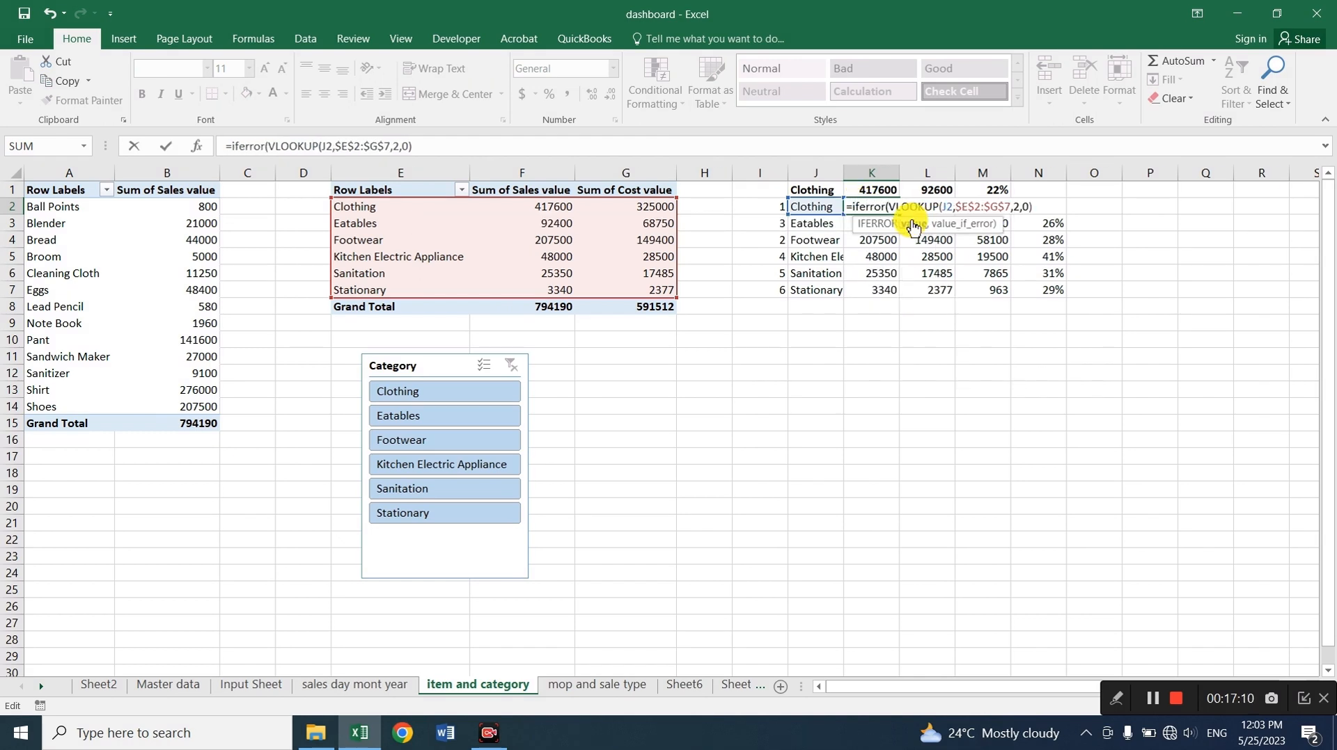
left_click(1042, 211)
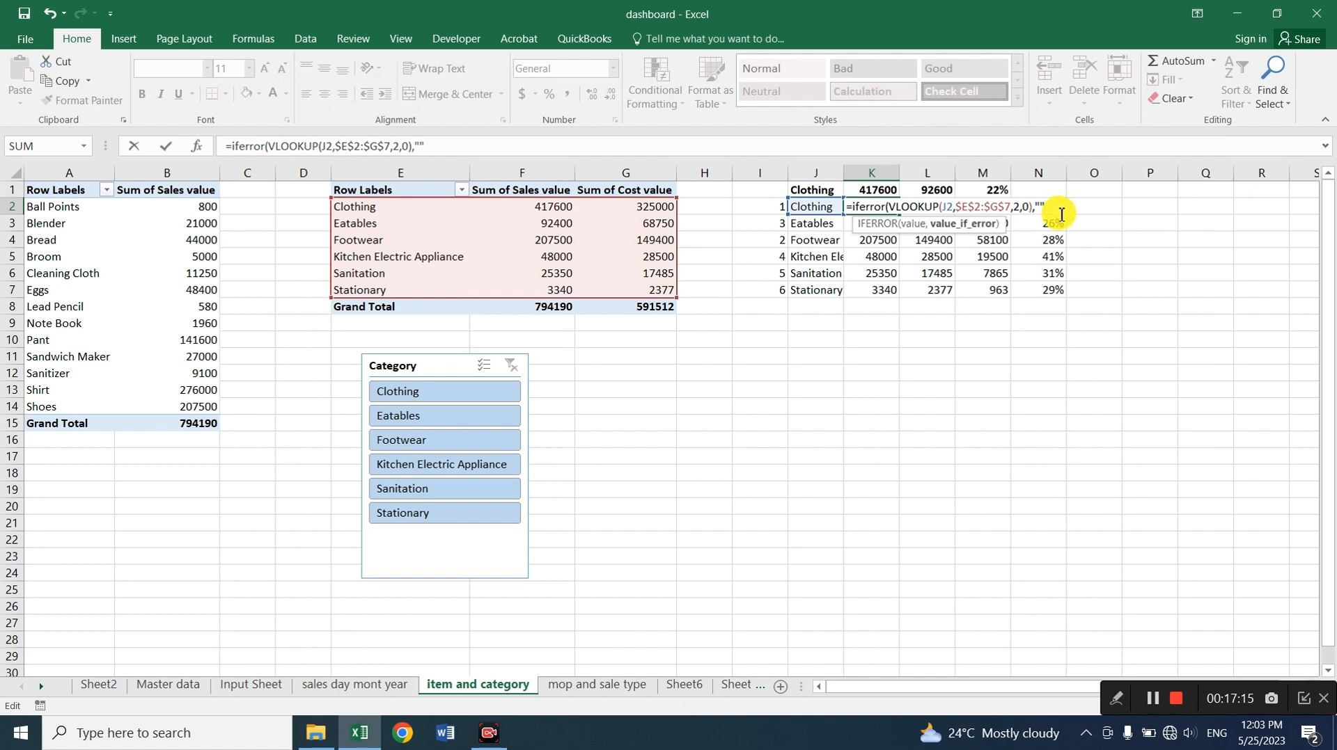
type(",\"\"")
key("Return")
key("Return")
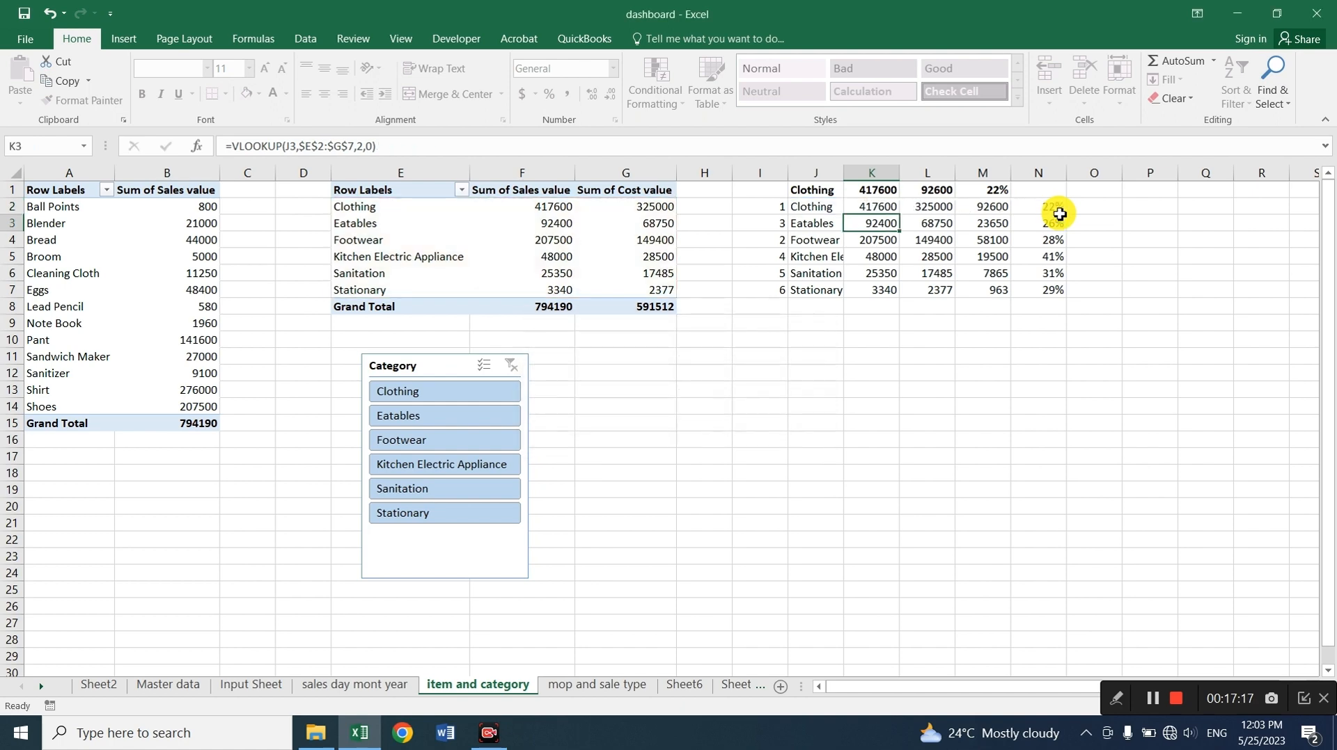
Wrap the cost VLOOKUP in L2 in IFERROR, returning "" on an error
key("Up")
key("Right")
key("F2")
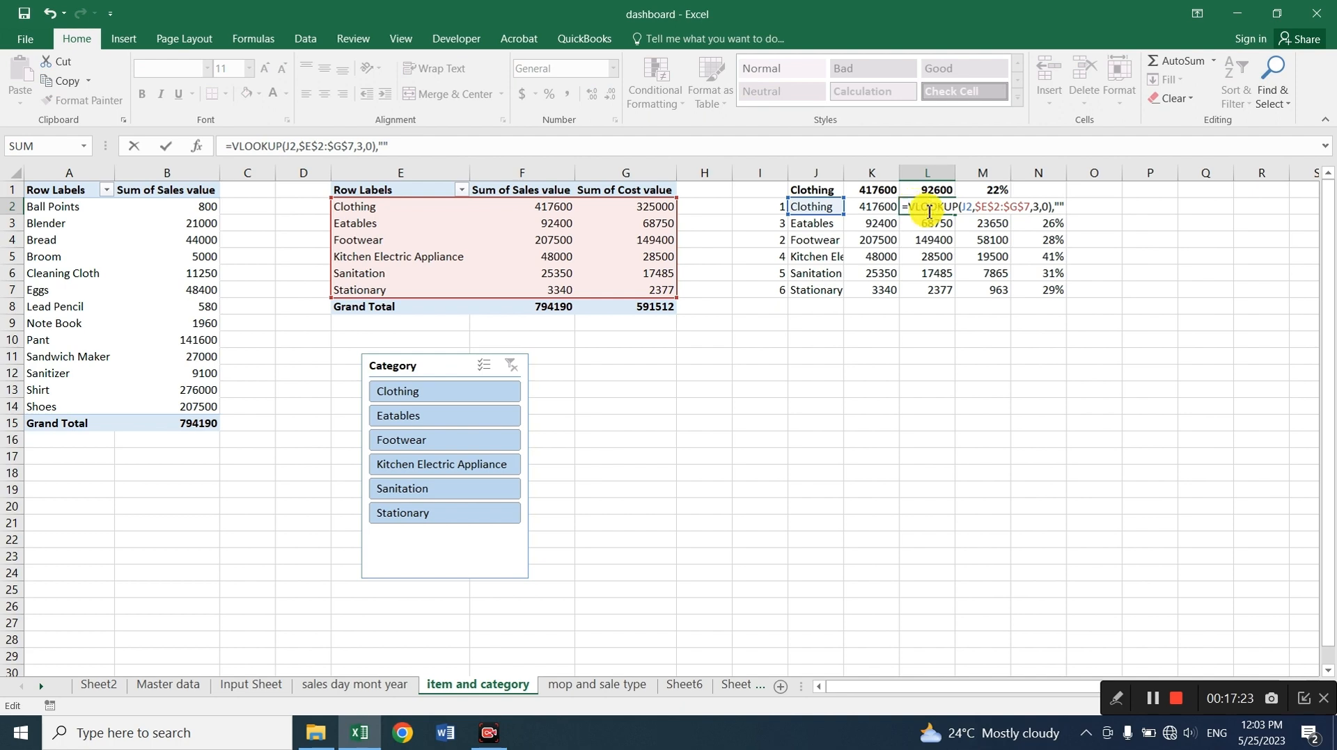
type("iferror(")
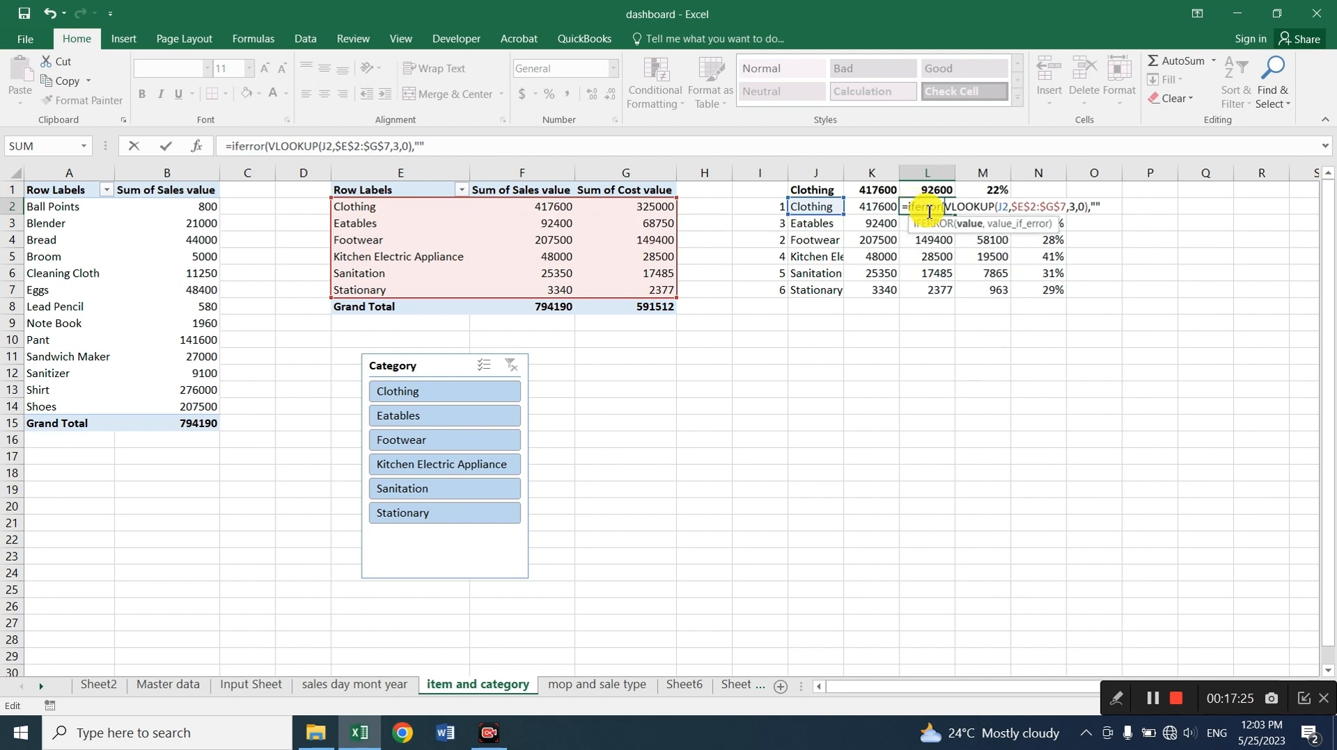
key("Return")
key("Return")
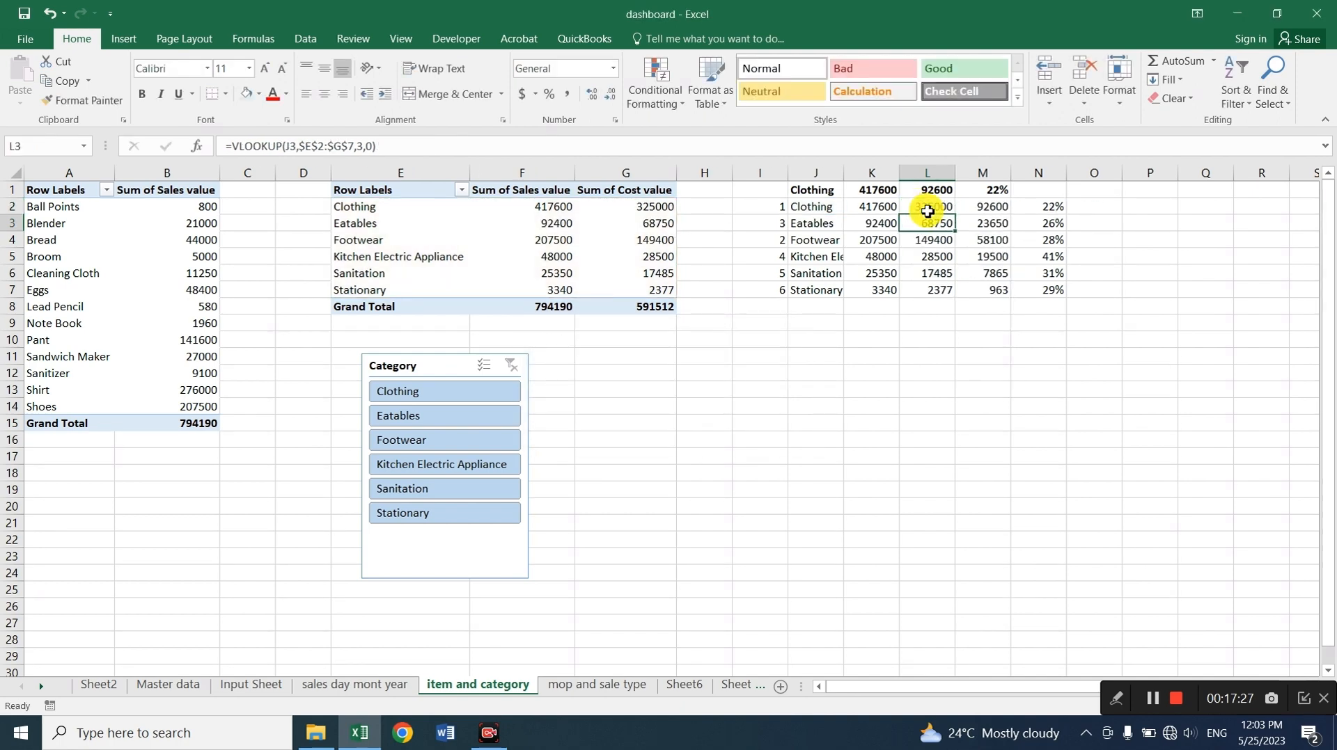
Select K2:L7 for filling the IFERROR lookup formulas down from row 2
key("Up")
key("Left")
key("shift+Right")
key("shift+Down")
key("shift+Down")
key("shift+Down")
key("shift+Down")
key("shift+Down")
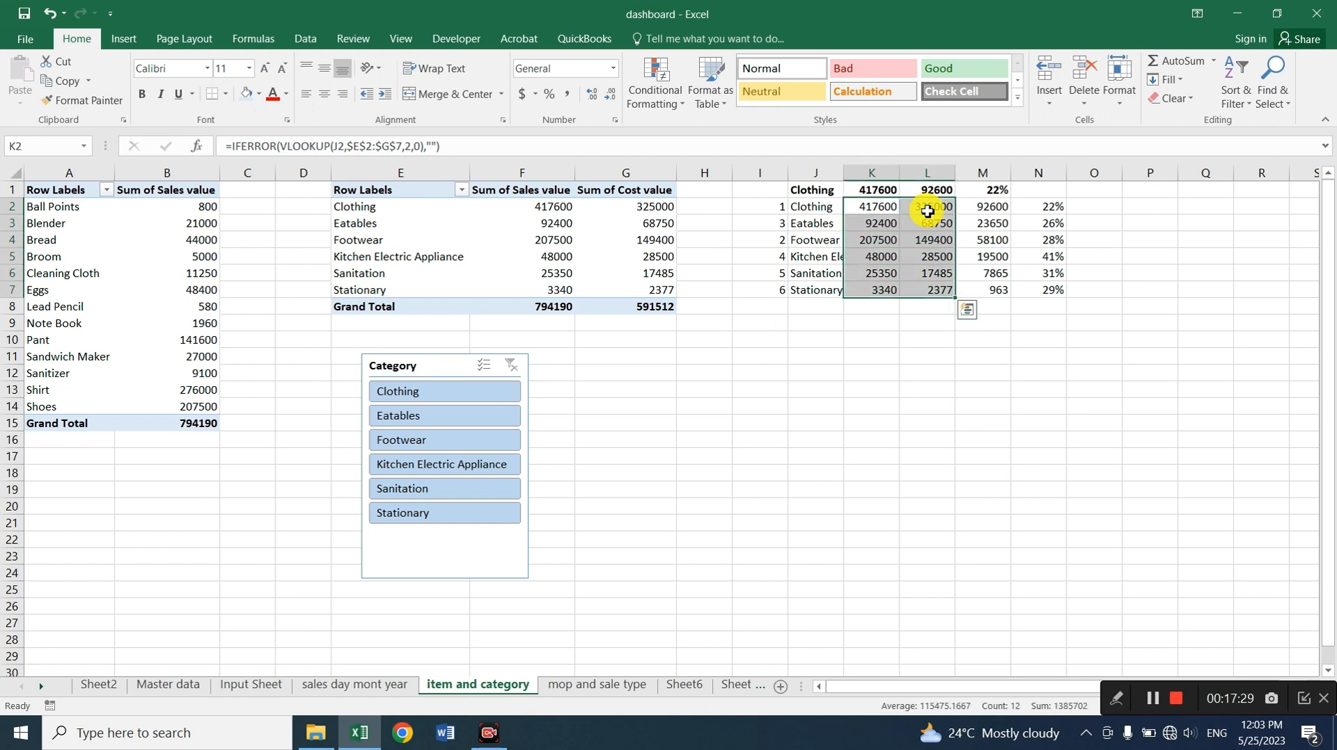
Wrap the profit formula K2-L2 in M2 in IFERROR, with "" as the value if there is an error
key("Right")
key("Right")
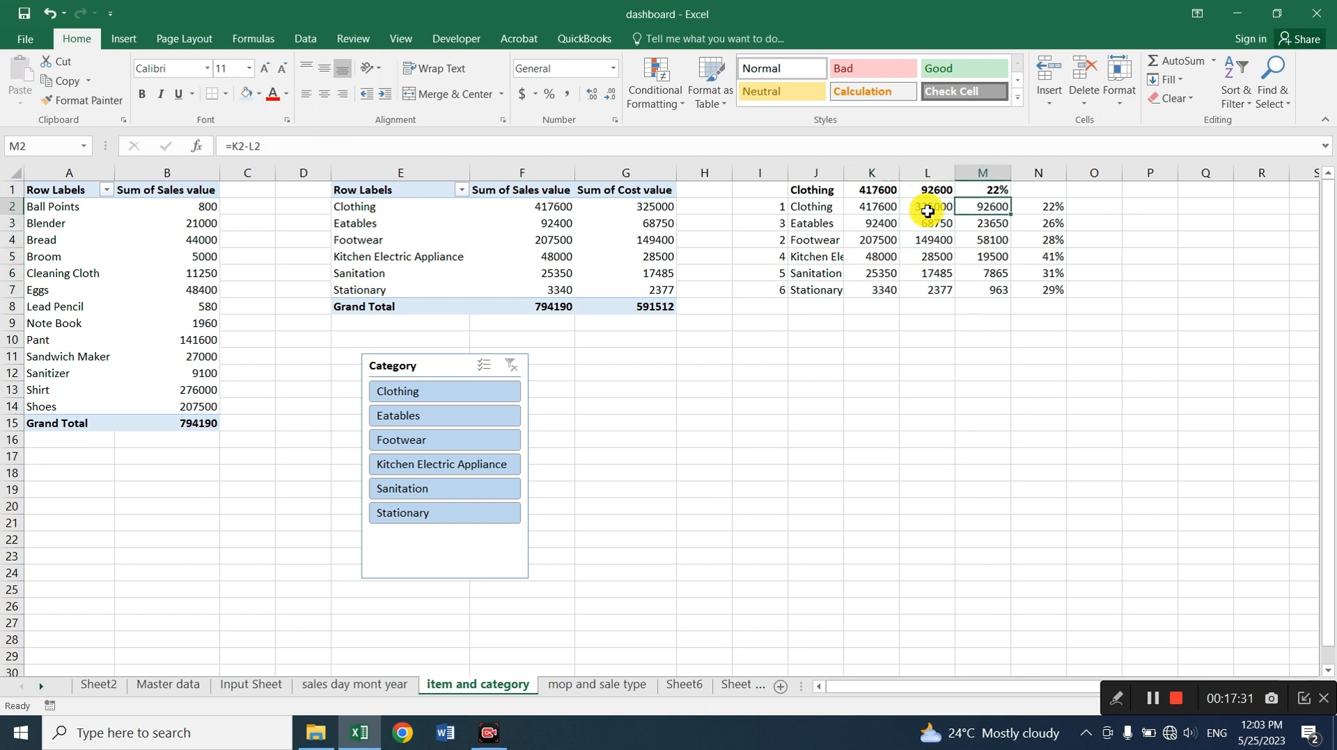
key("F2")
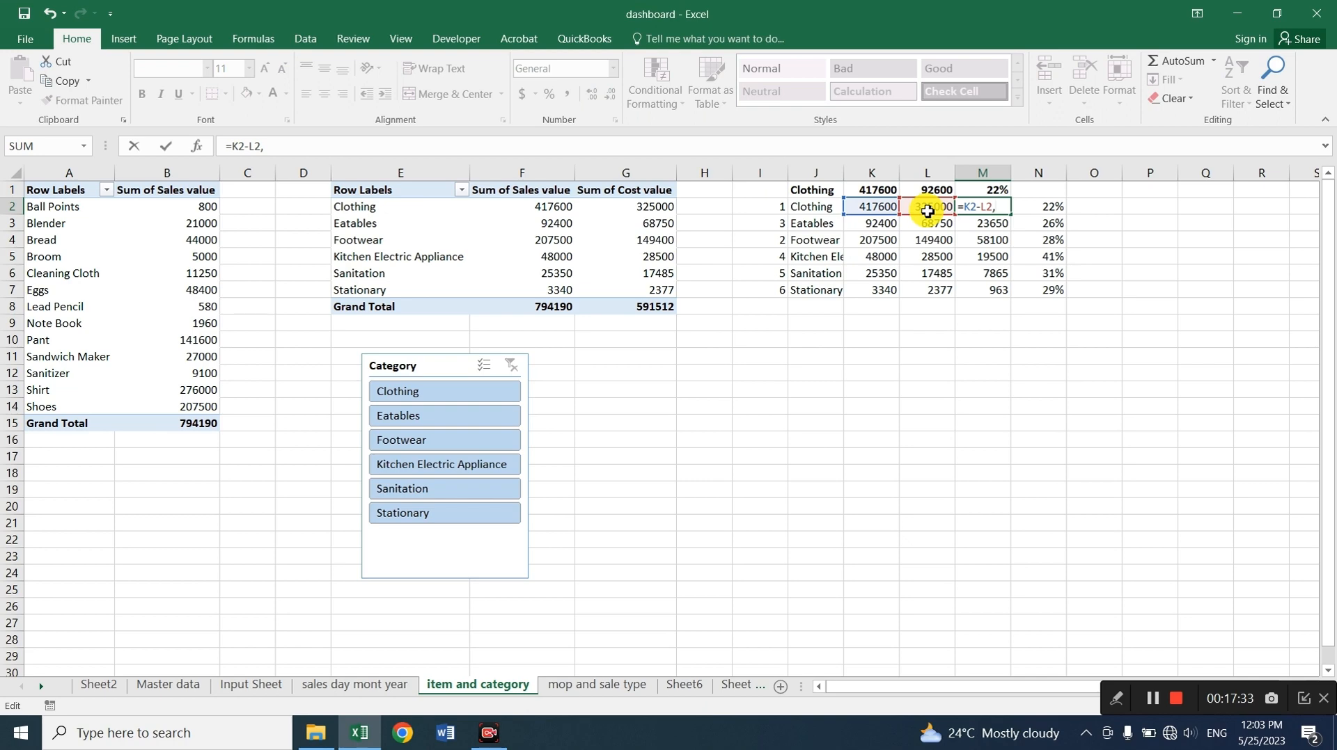
type(",\"\"")
left_click(964, 206)
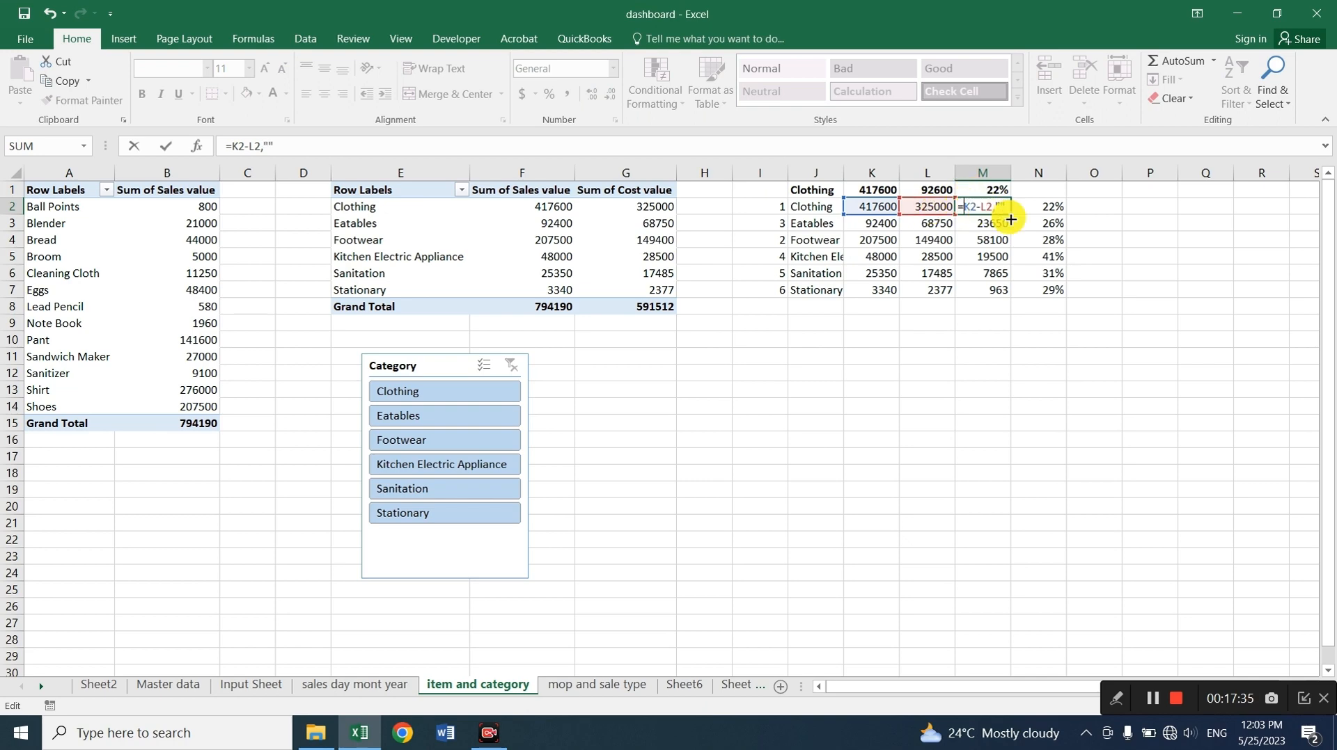
type("iferror")
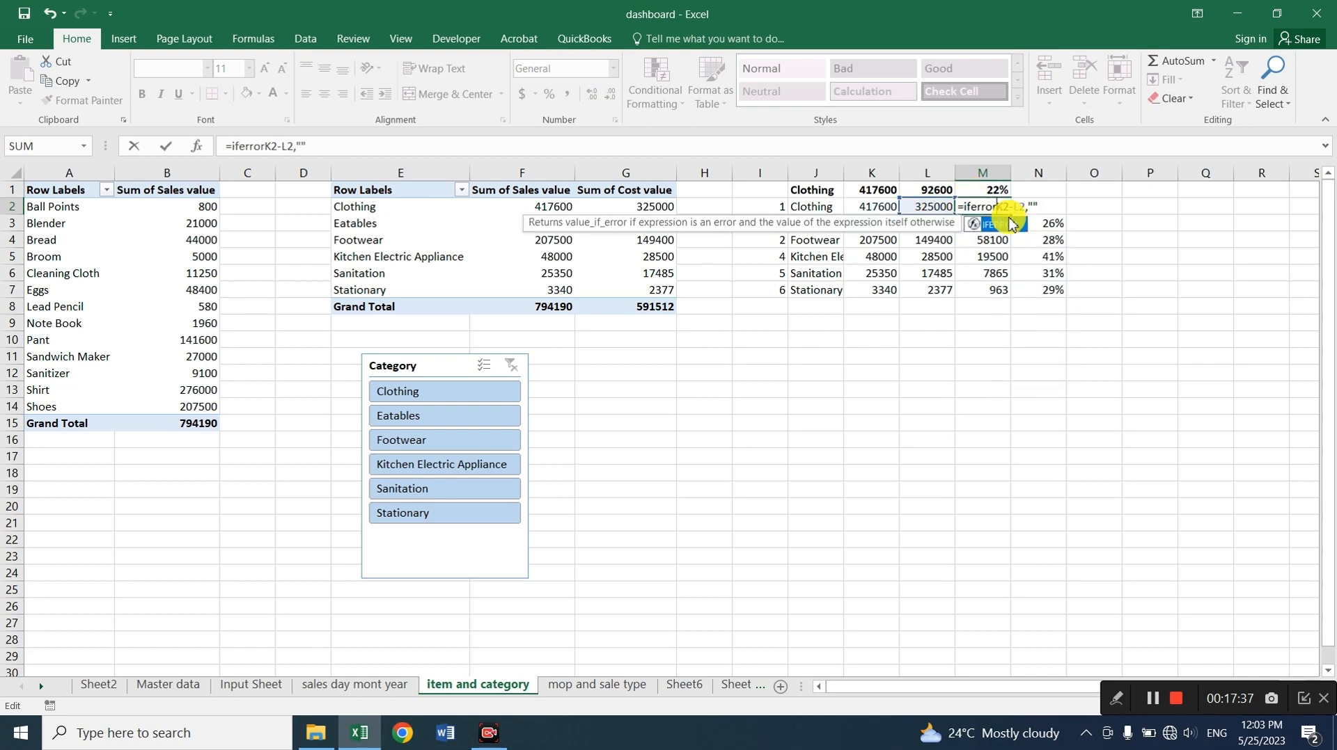
type("(")
key("Return")
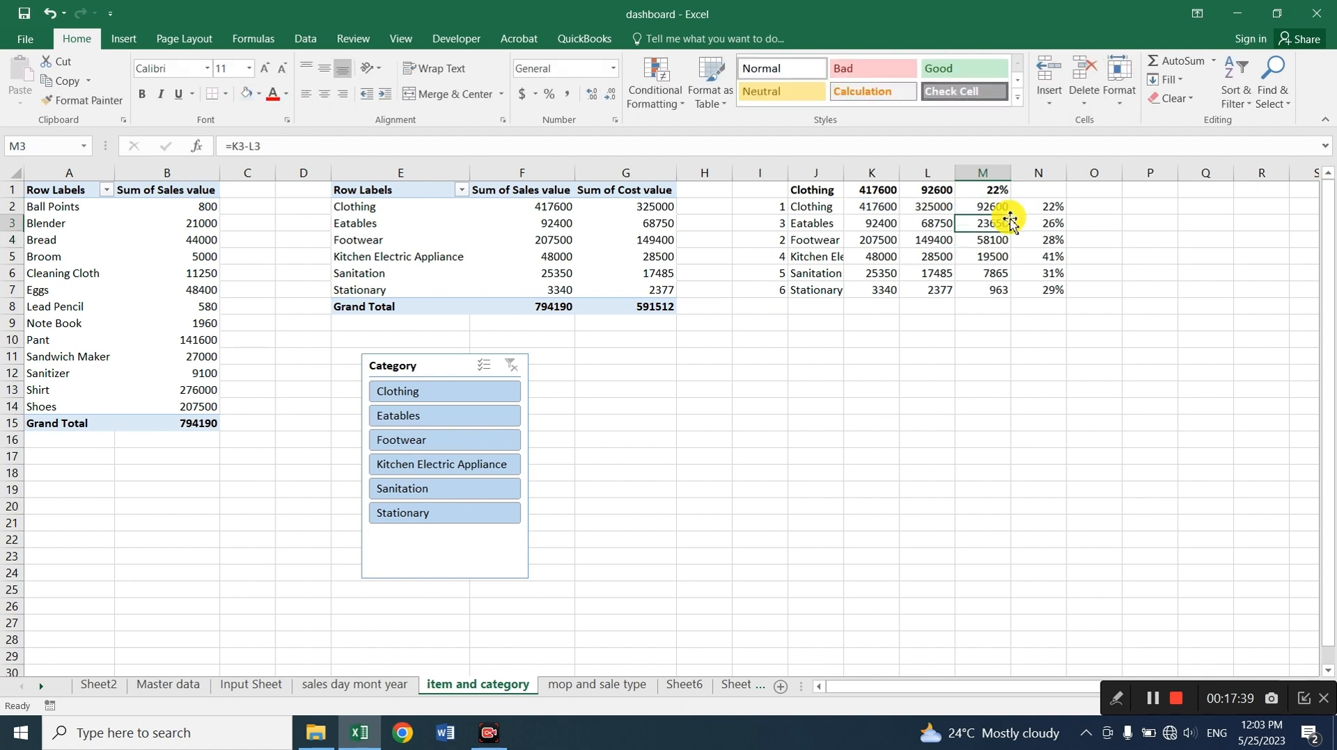
Fill the IFERROR profit formula from M2 down to M7
key("Up")
key("shift+Down")
key("shift+Down")
key("shift+Down")
key("shift+Down")
key("shift+Down")
double_click(1010, 215)
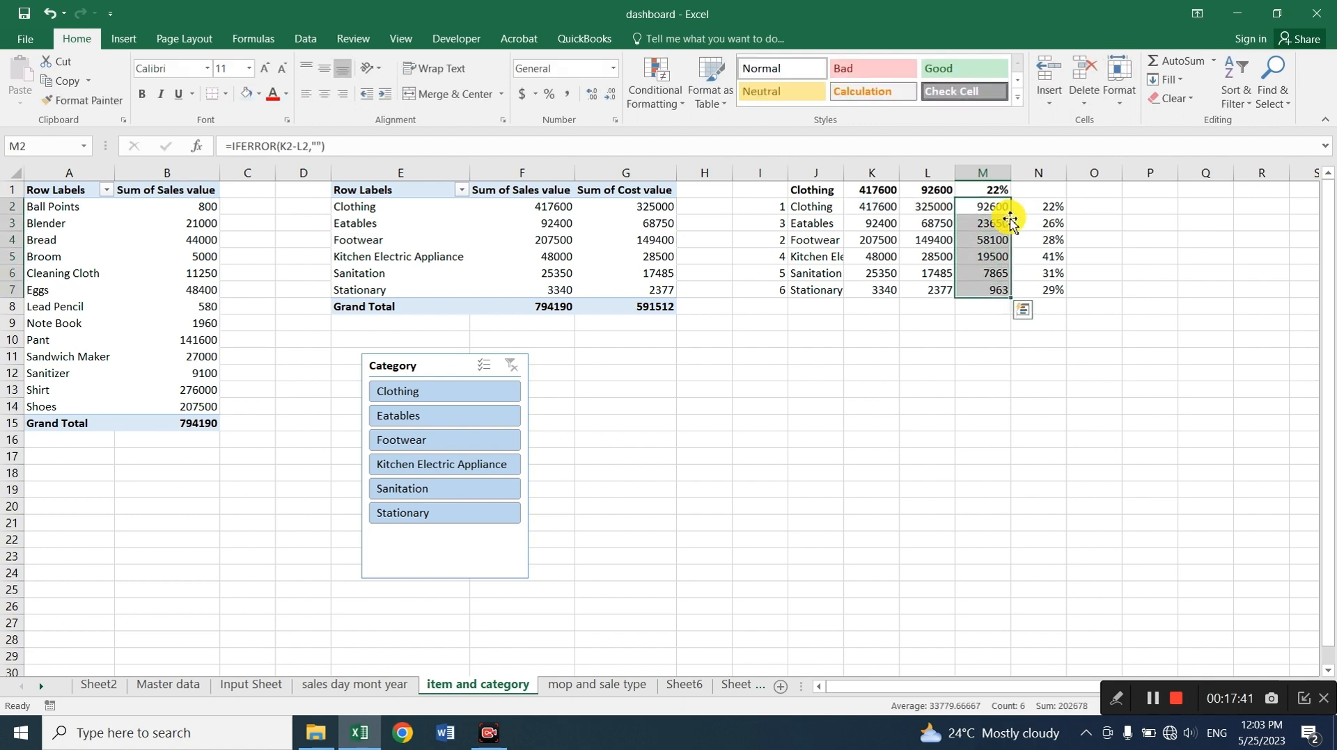
Wrap the RANK formula in I2 in IFERROR, returning "" on an error, and fill it down to I7
key("Left")
key("Left")
key("Left")
key("Left")
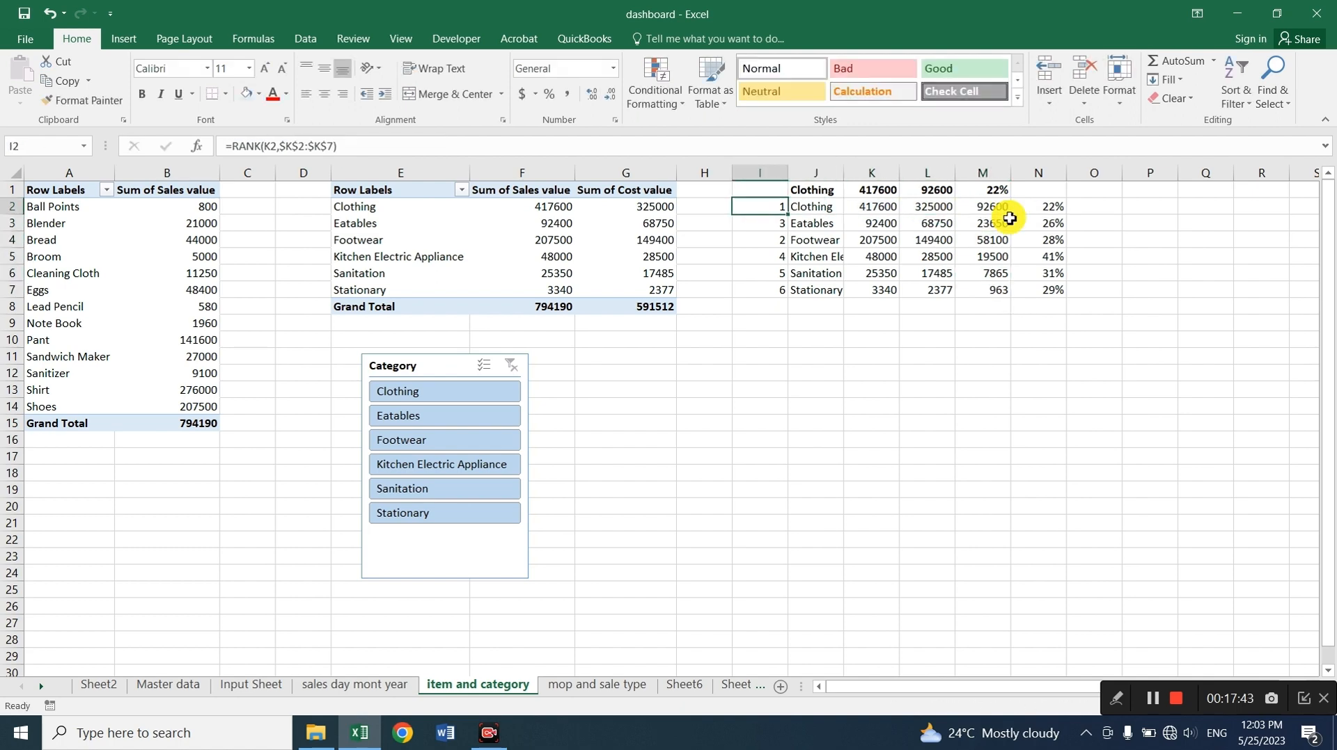
key("F2")
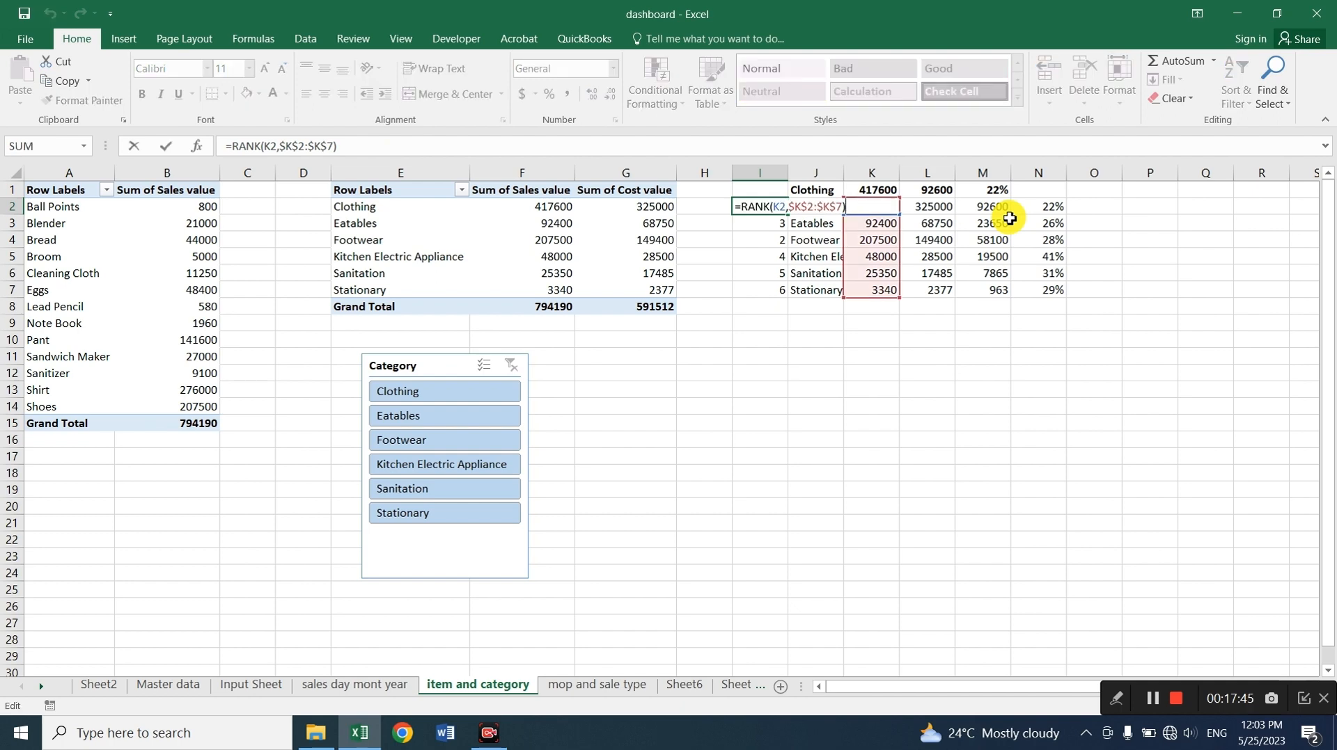
left_click(745, 201)
type("iferror")
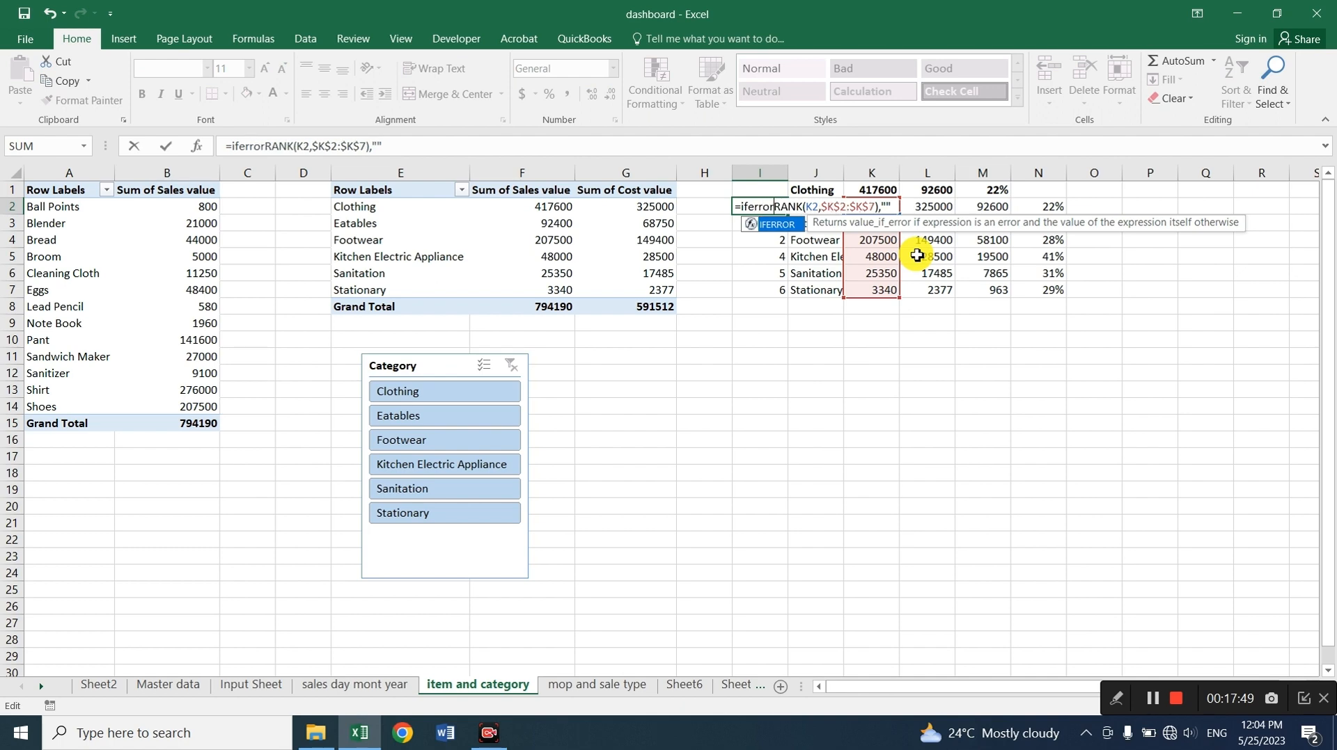
key("Return")
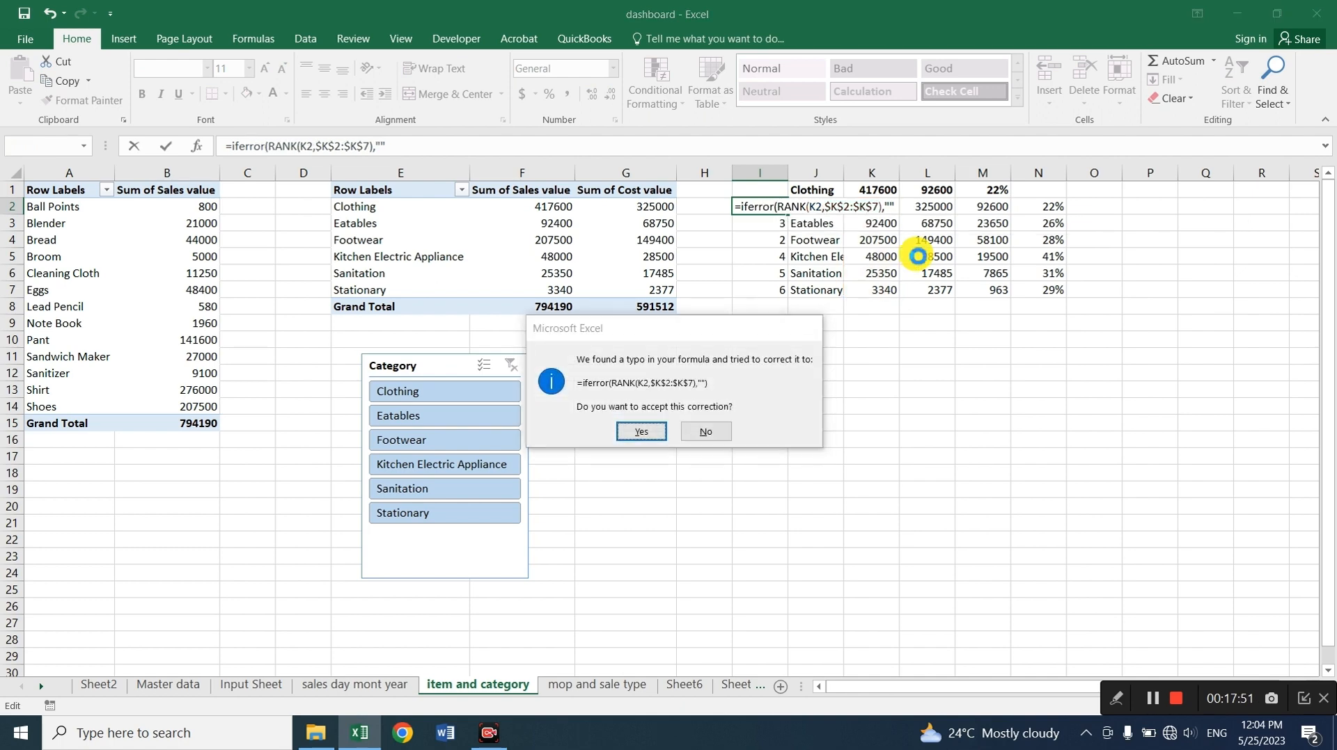
key("Return")
key("ctrl+shift+Down")
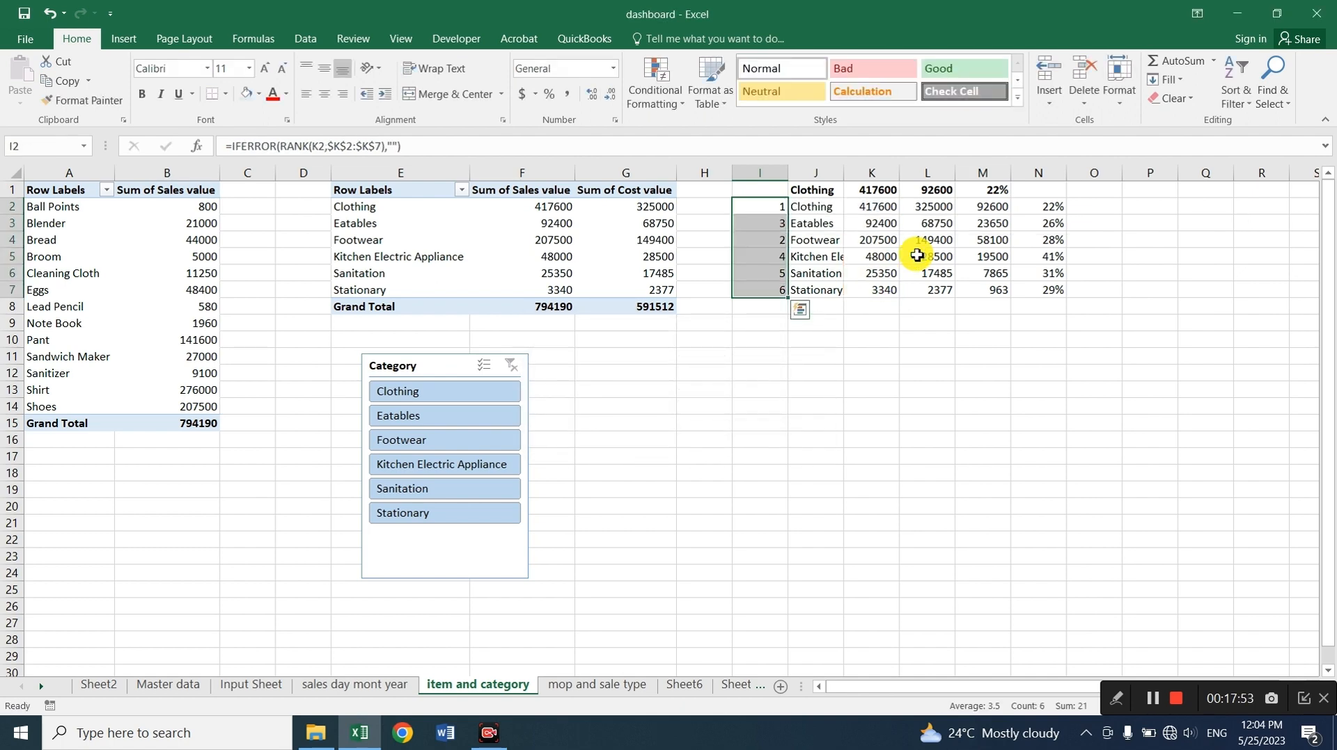
Filter the Category slicer by Footwear to check the lookup table for remaining errors, and undo the filter
left_click(440, 440)
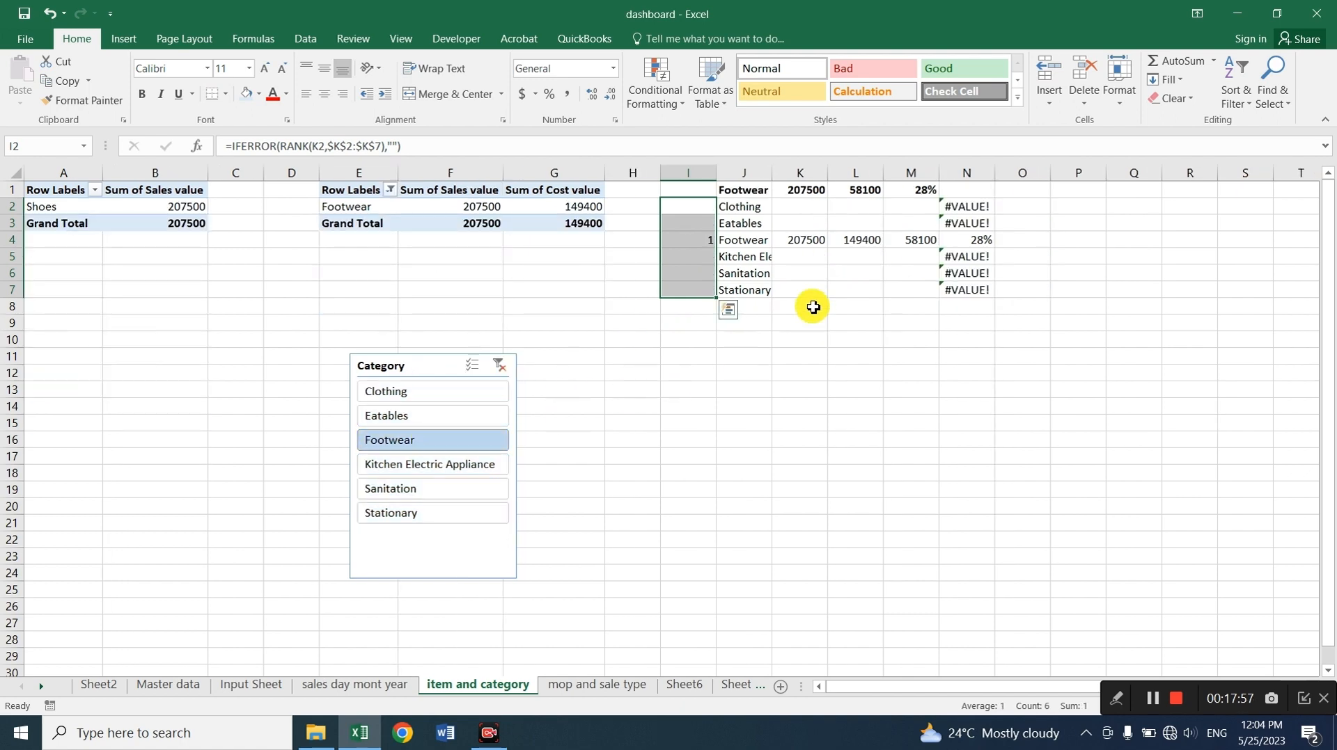
key("ctrl+z")
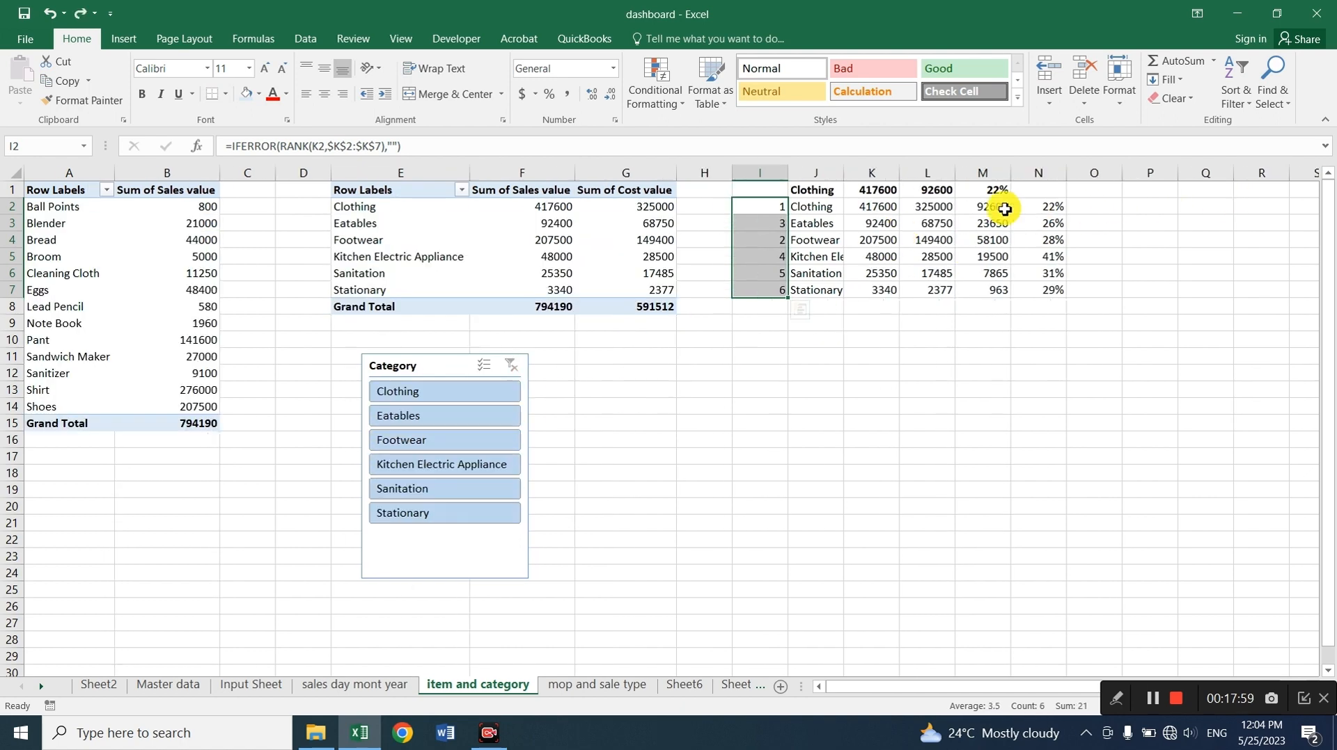
Wrap the profit percentage formula M2/K2 in N2 in IFERROR, returning "" on an error, and fill it down to N7
left_click(1036, 207)
key("Left")
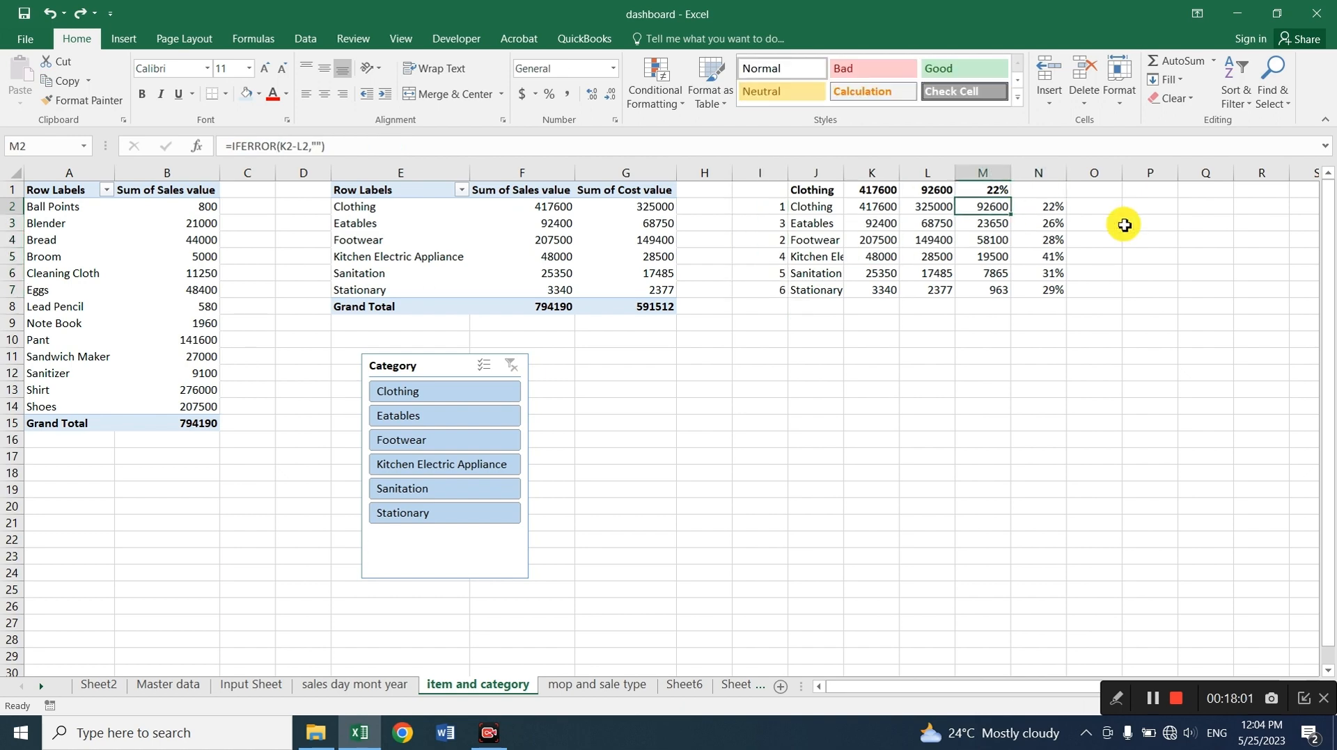
key("Right")
key("F2")
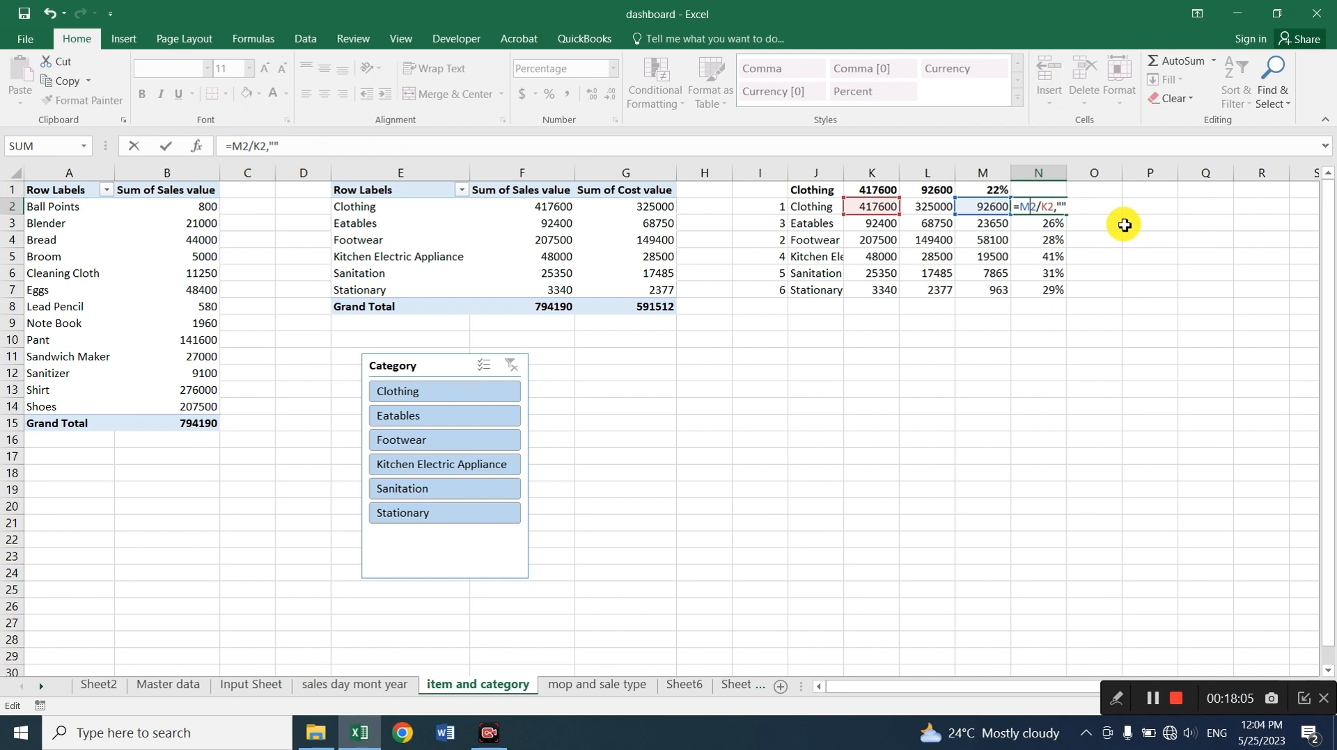
type("iferror")
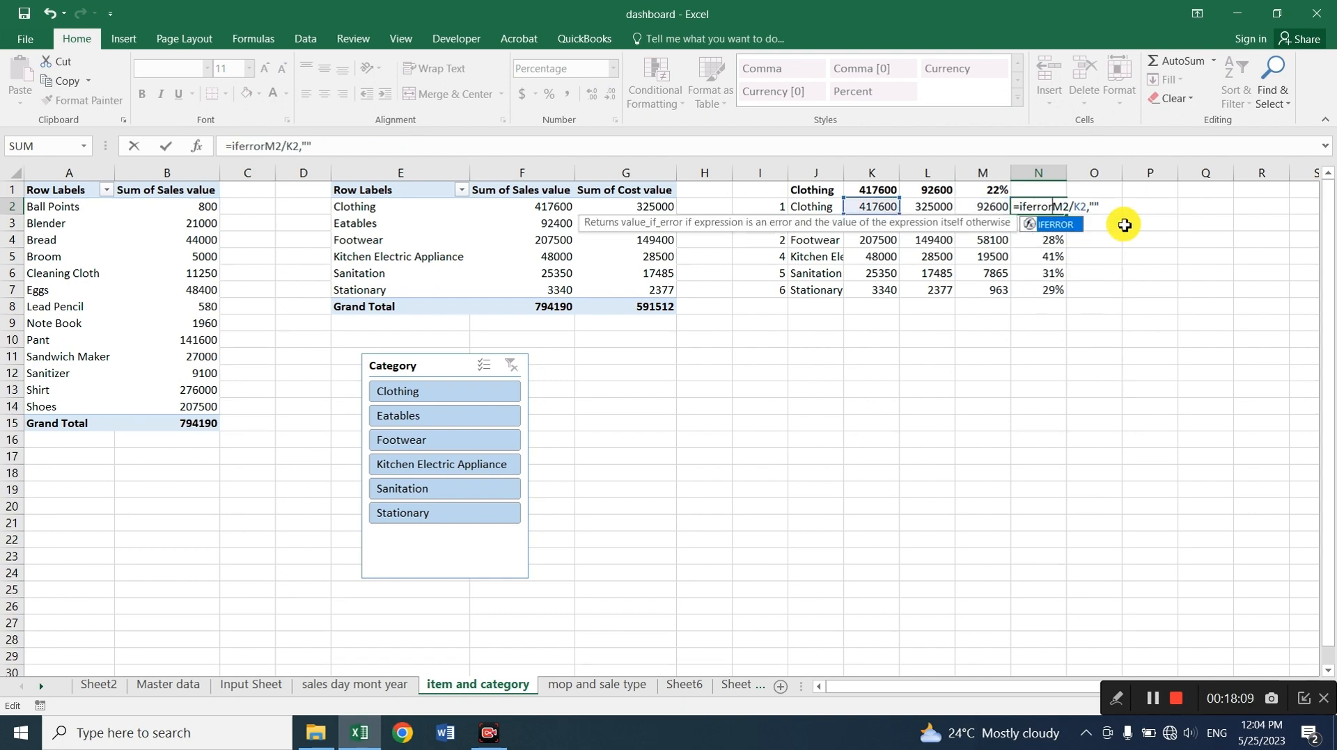
type("(")
key("Return")
key("Up")
key("ctrl+shift+Down")
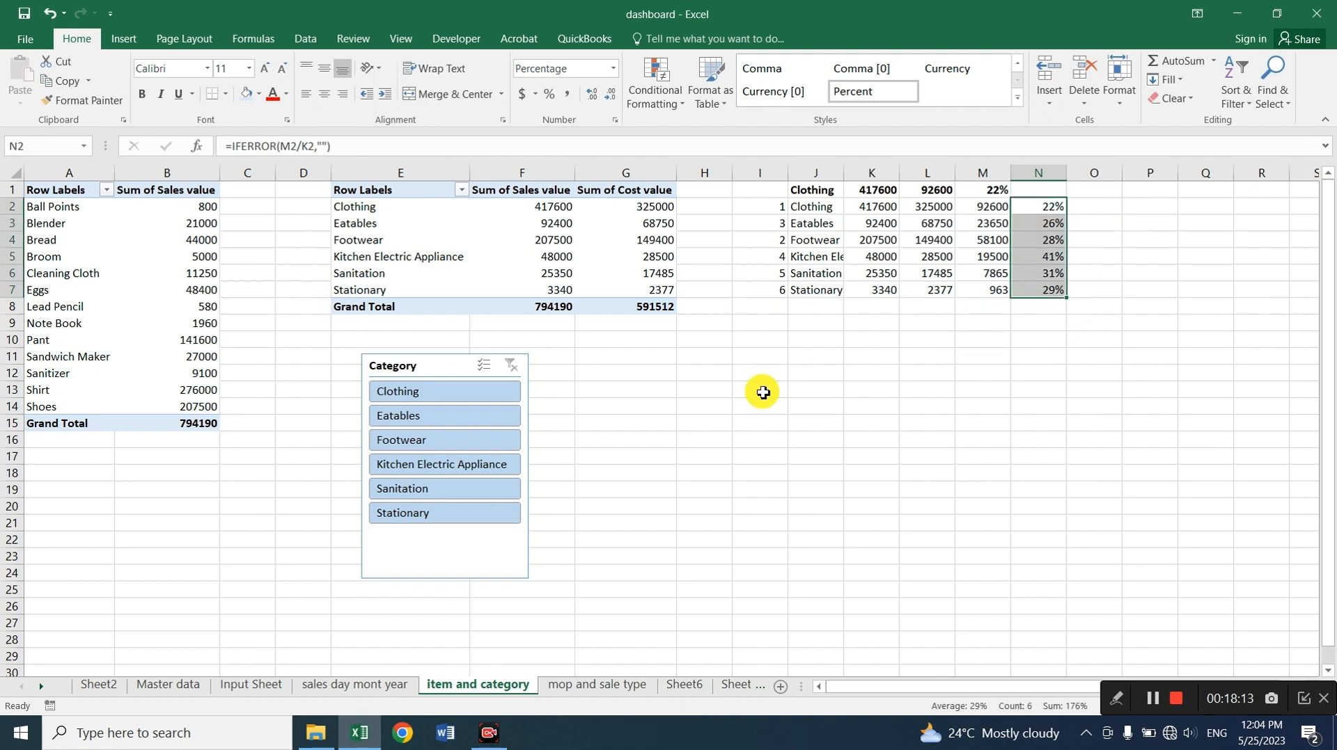
Test the lookup table by filtering the Category slicer by Stationary, Footwear, Clothing and Sanitation in turn, and clear the filter
left_click(408, 518)
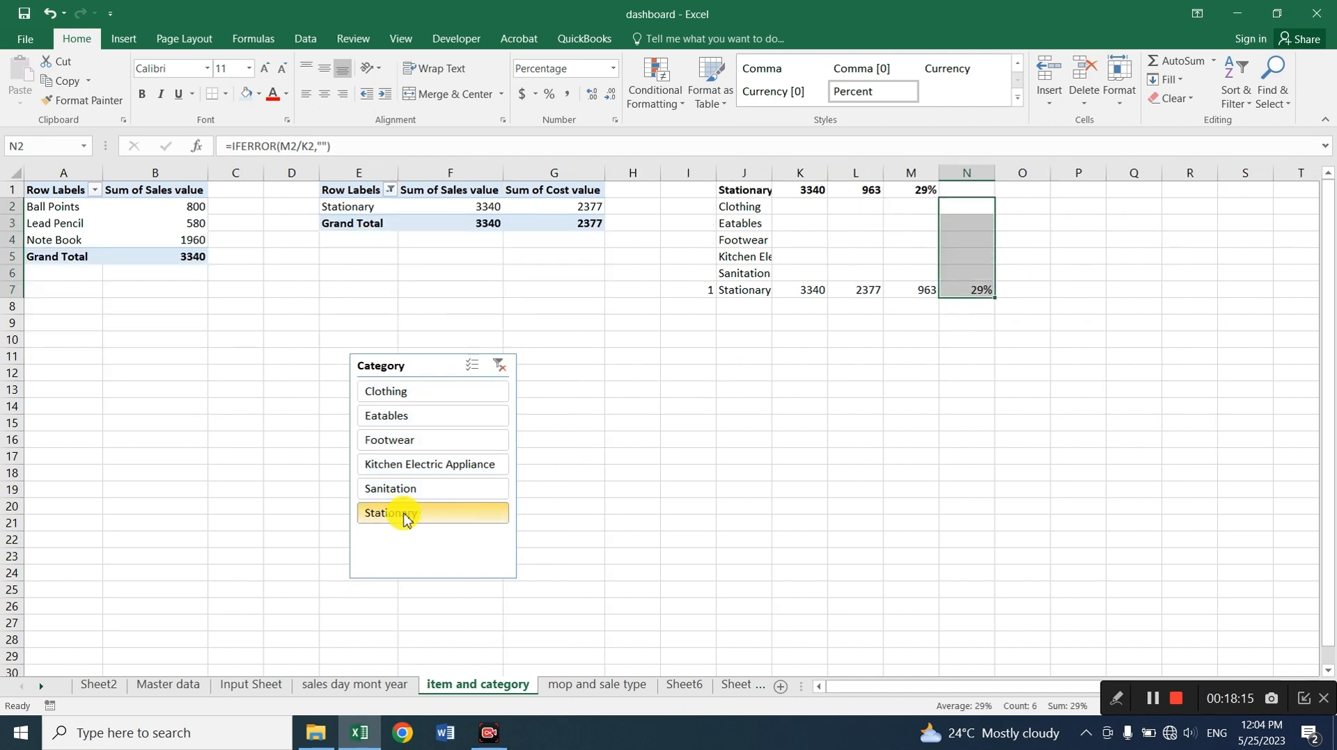
left_click(409, 441)
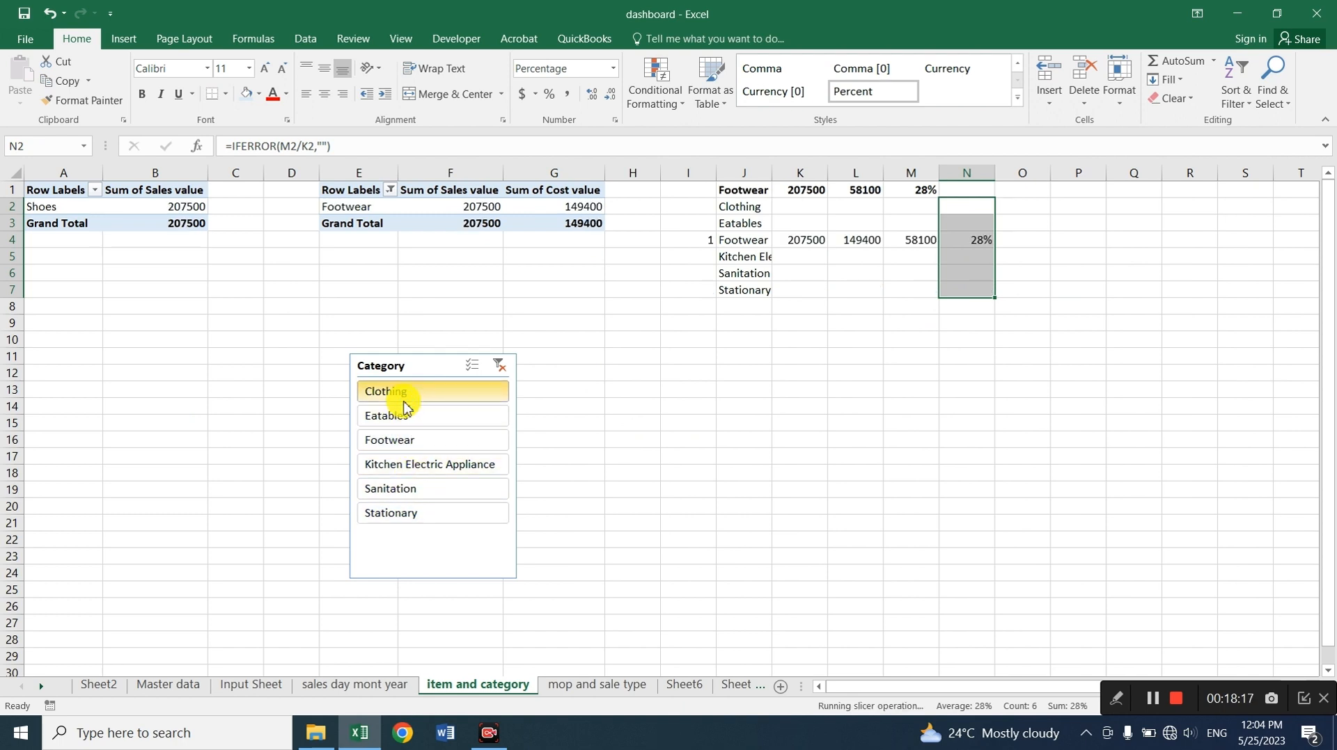
left_click(396, 393)
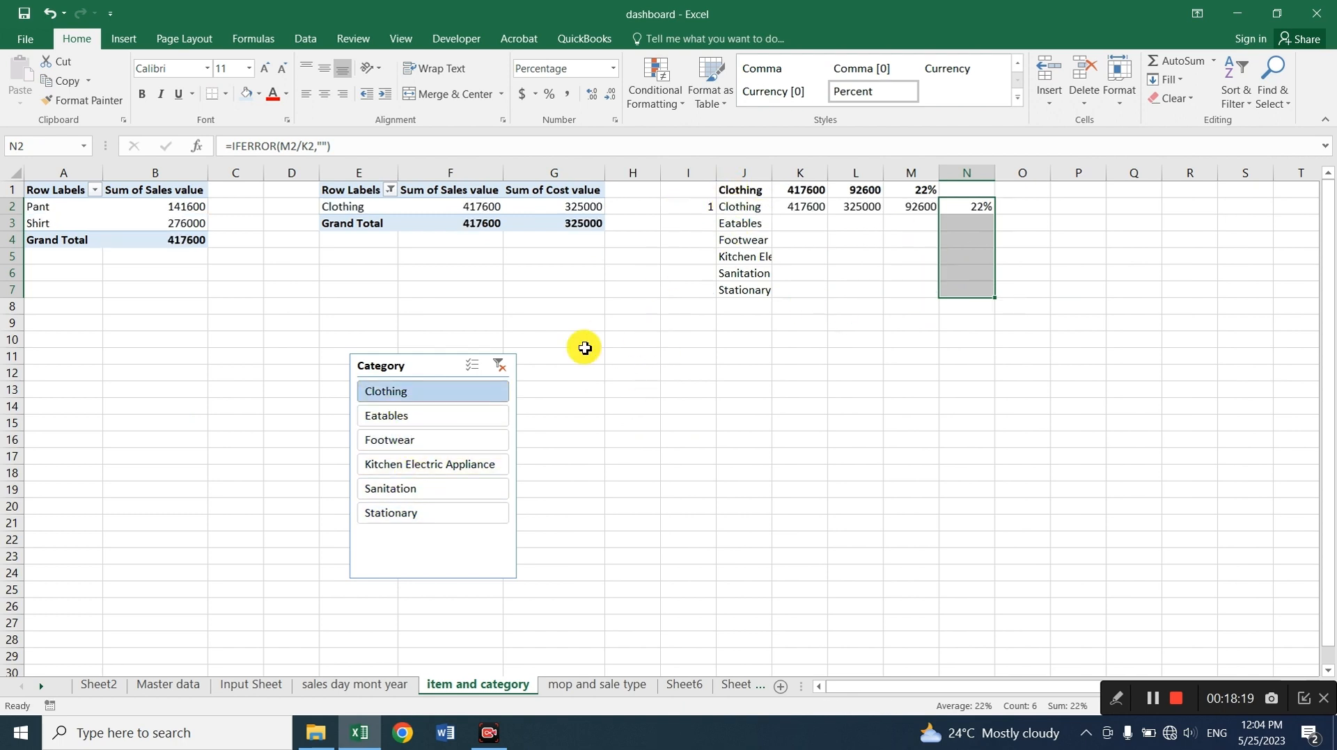
left_click(432, 441)
left_click(426, 488)
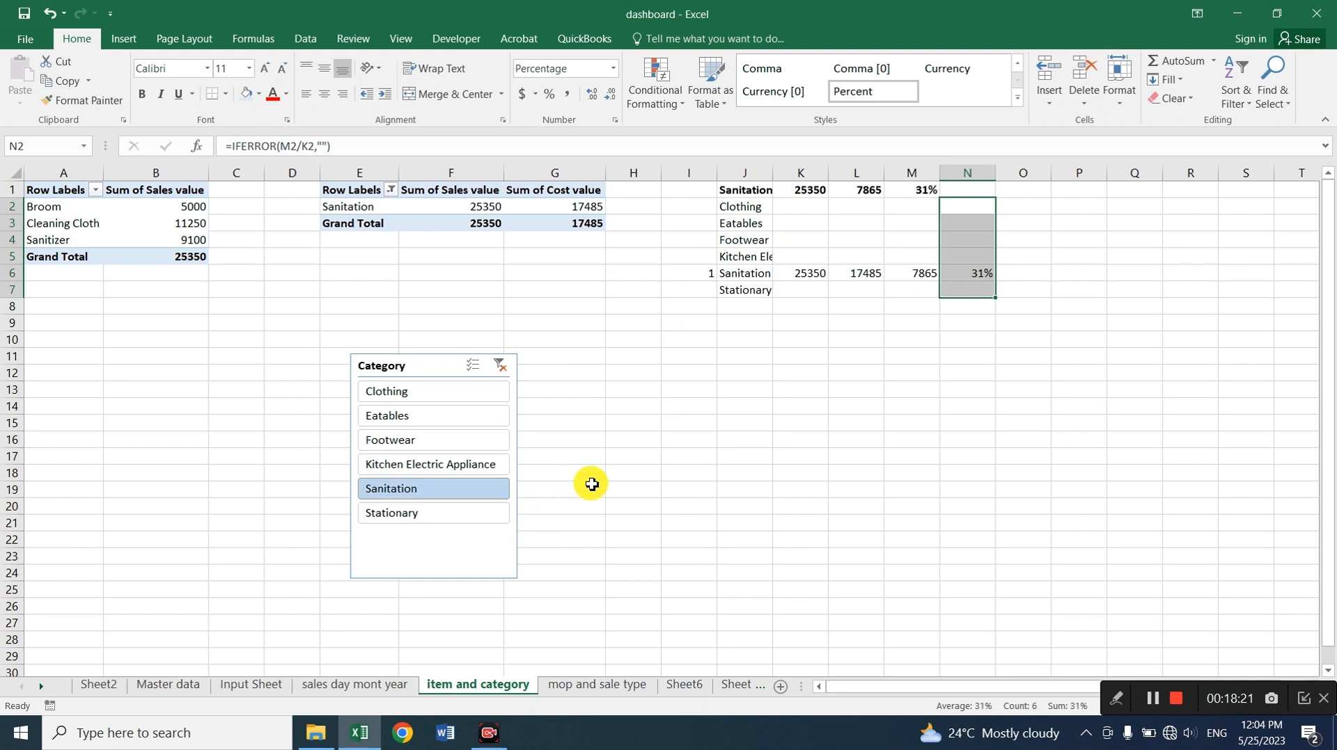
left_click(499, 366)
Move the Category slicer just below the category PivotTable, and the Year slicer on the sales day mont year sheet beside the sales and cost totals
left_click_drag(426, 368, 574, 348)
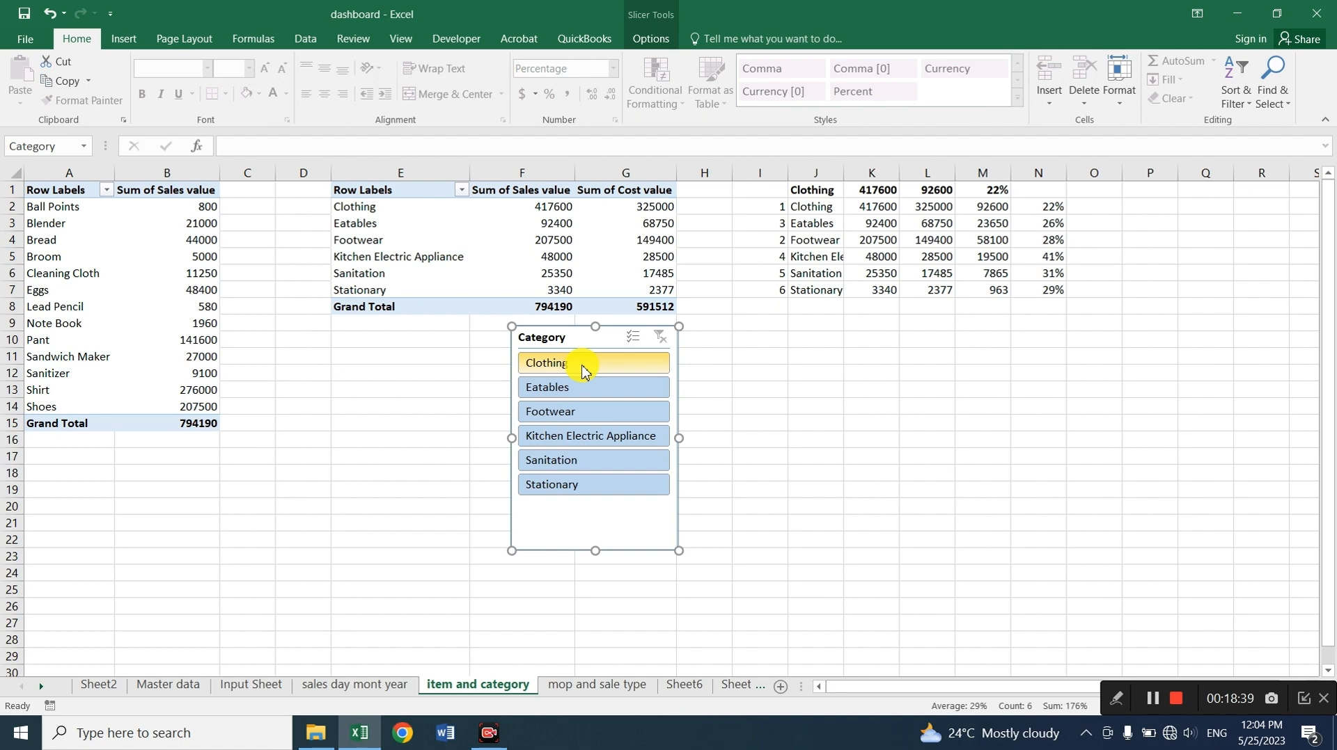
left_click(333, 686)
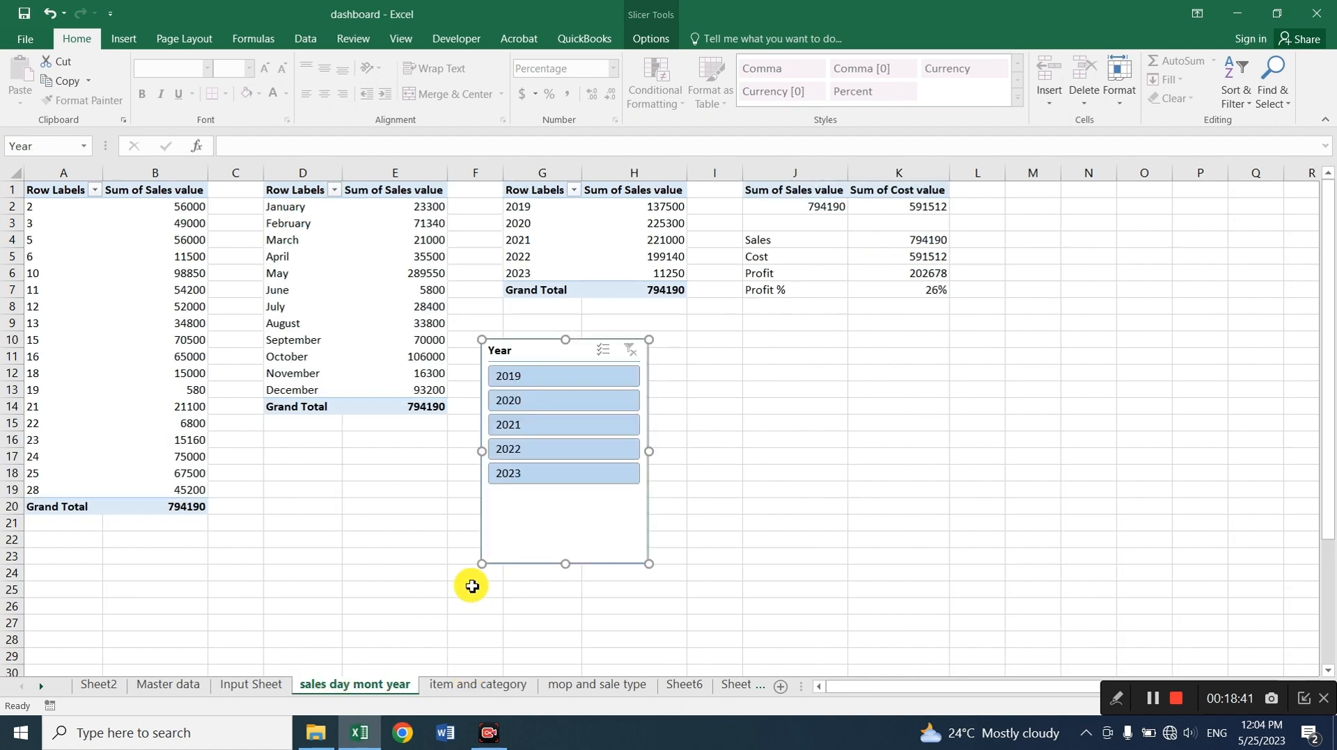
left_click_drag(540, 355, 1048, 202)
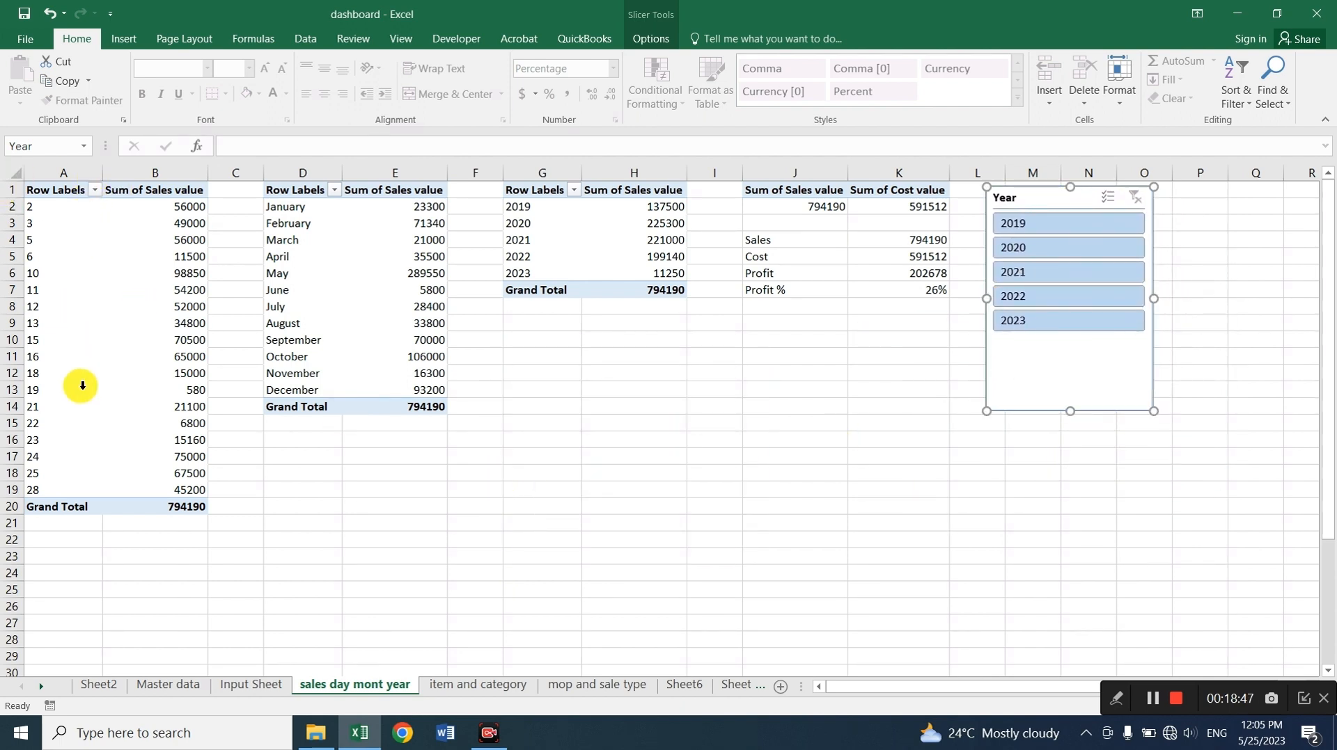
Select the day labels A2:A19 in the day-wise sales PivotTable
mouse_move(371, 407)
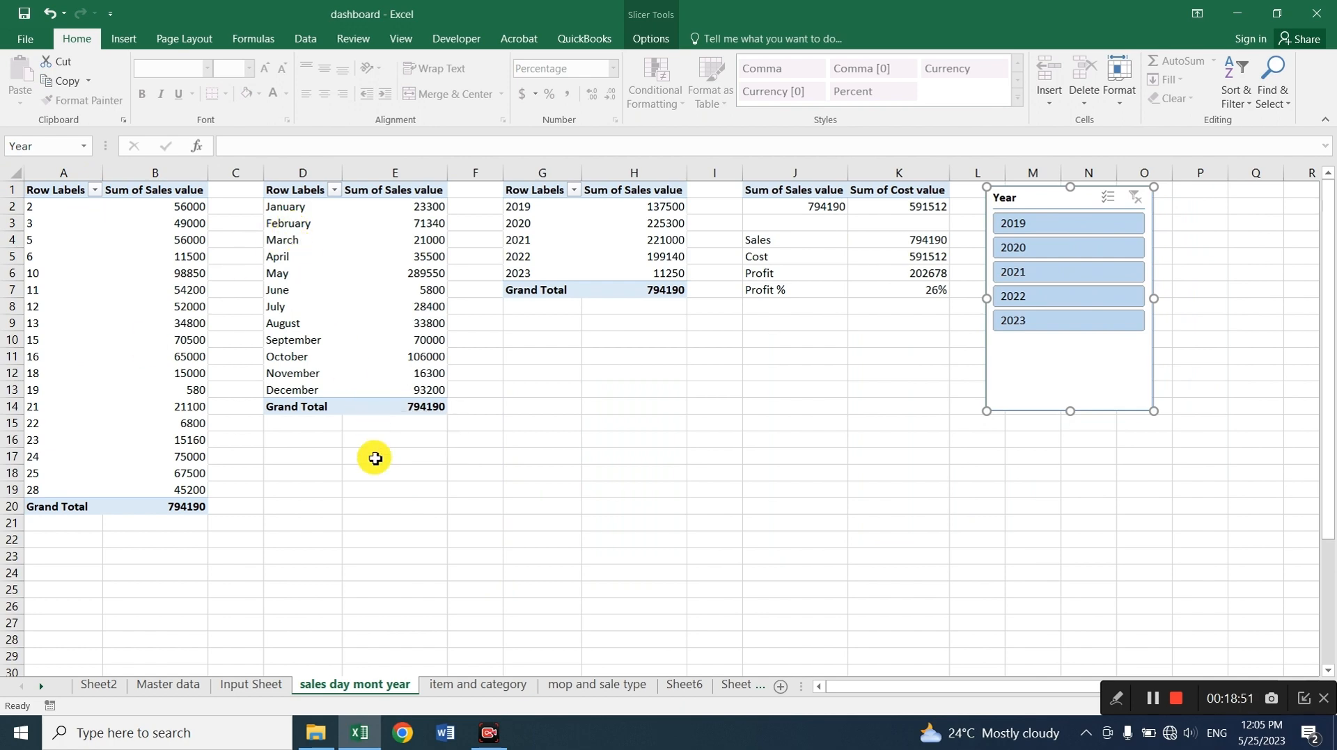
left_click(93, 290)
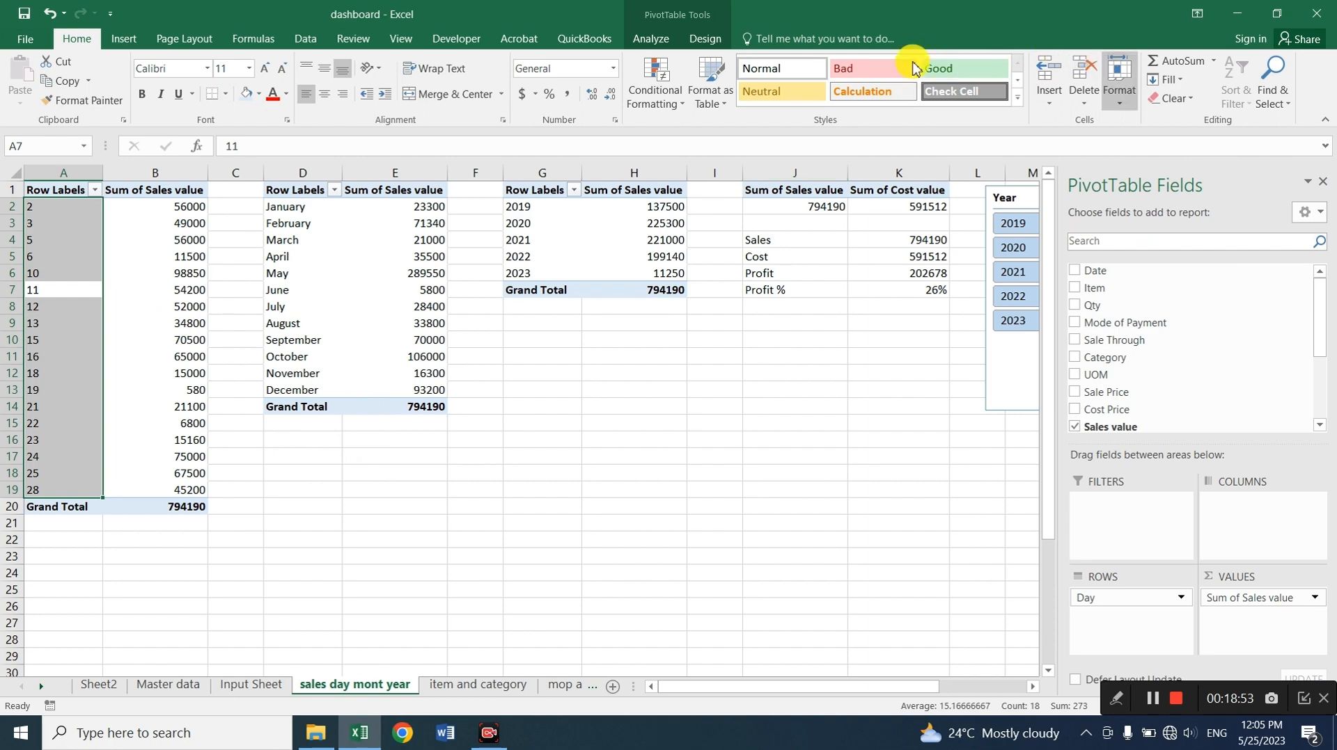
Insert an Area PivotChart of the daily sales pivot table and place it directly below that table
left_click(647, 39)
left_click(1003, 87)
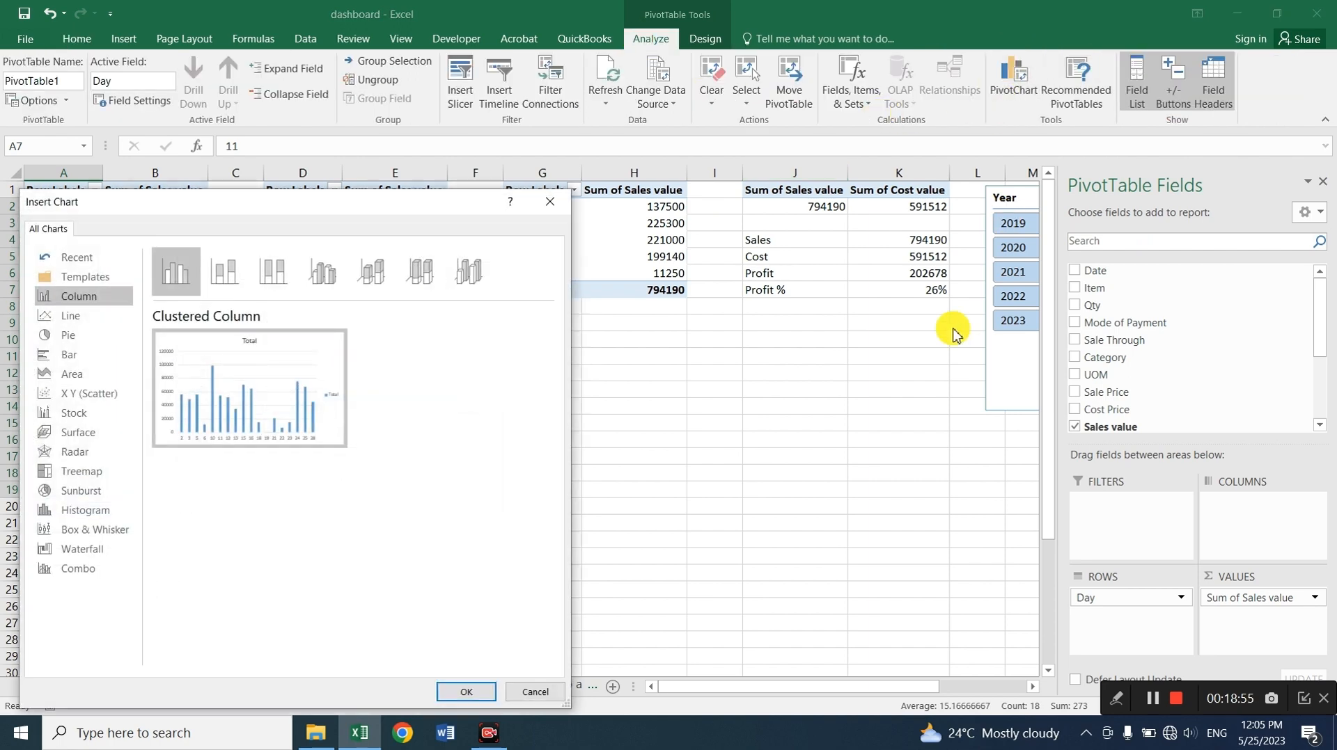
left_click(76, 379)
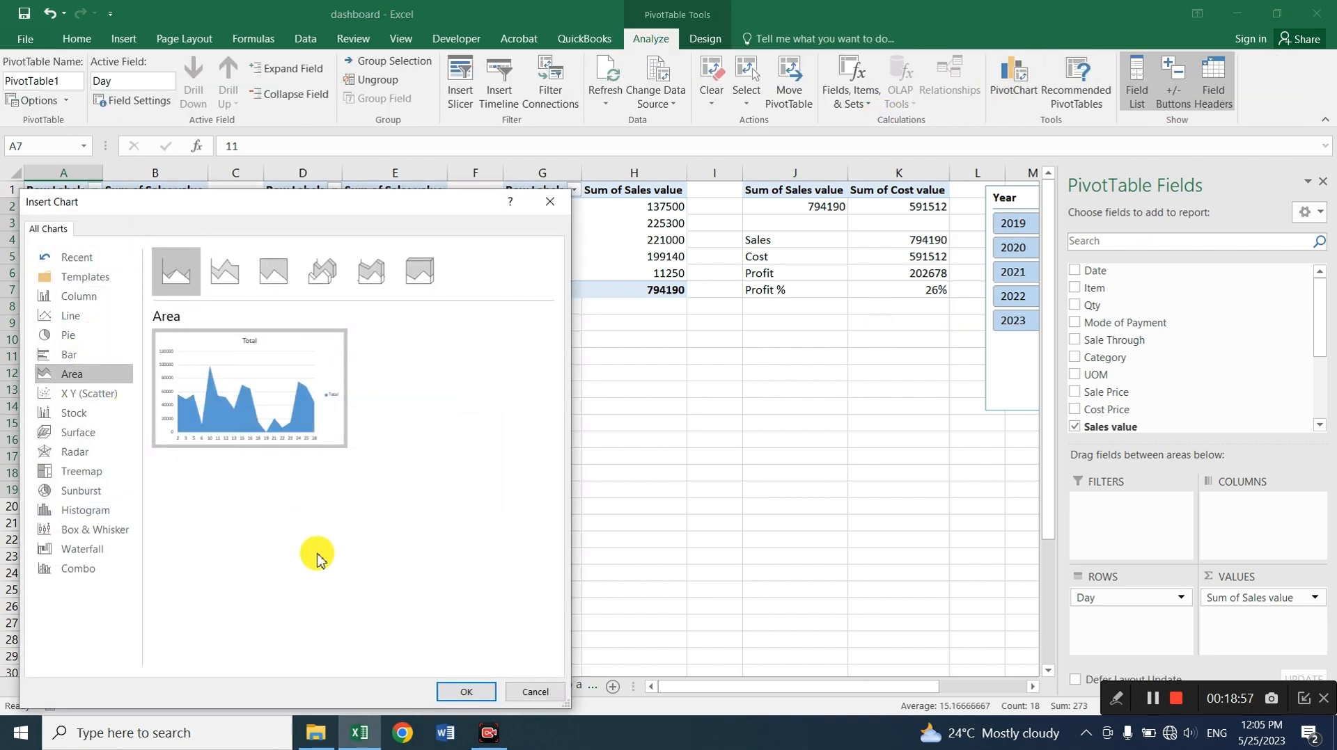
left_click(465, 691)
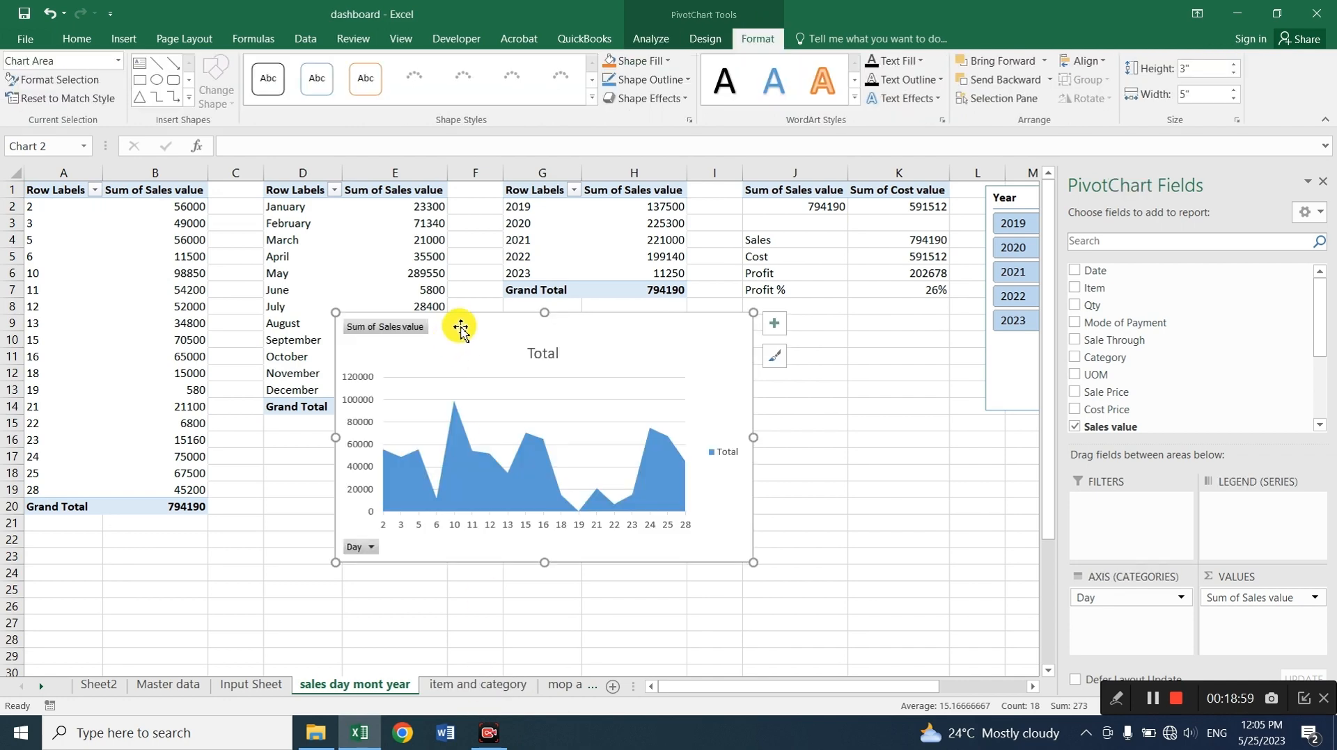
left_click_drag(458, 322, 148, 543)
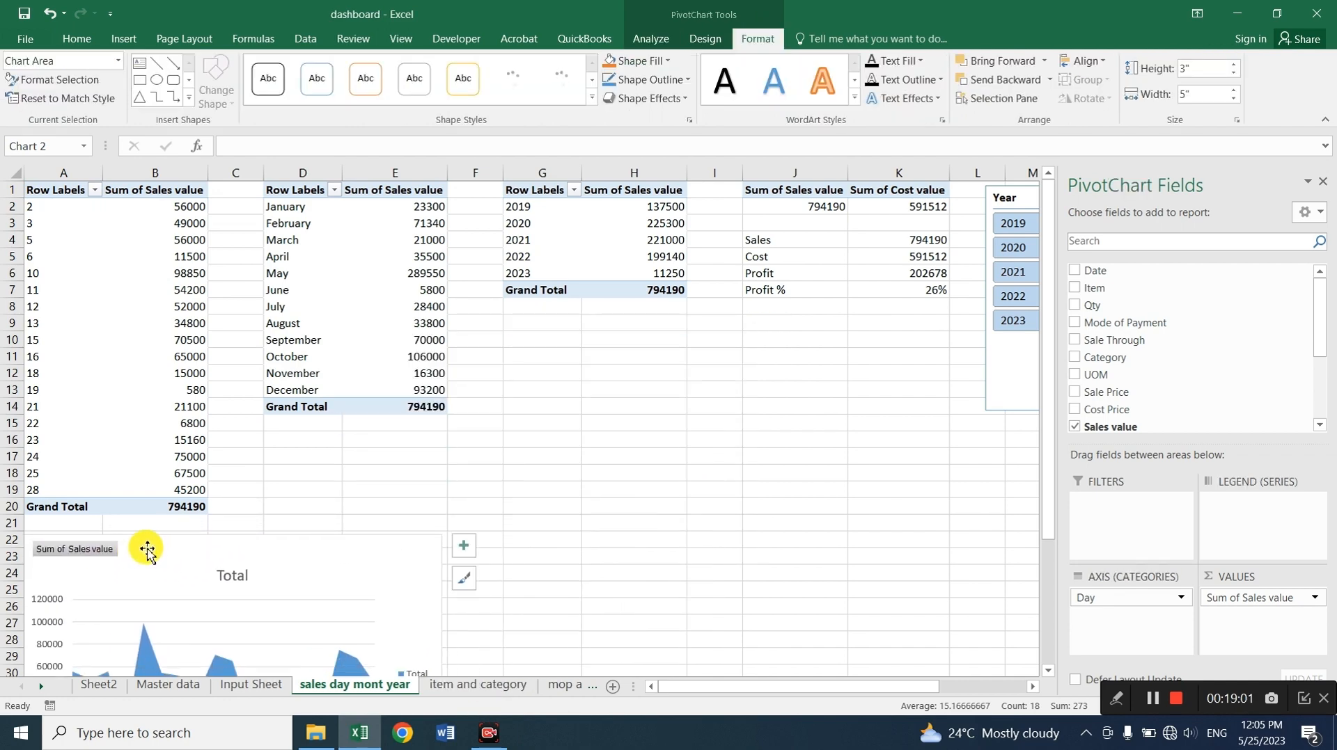
Hide the Sum of Sales value and Day field buttons on the daily sales chart
scroll(427, 501, "down", 3)
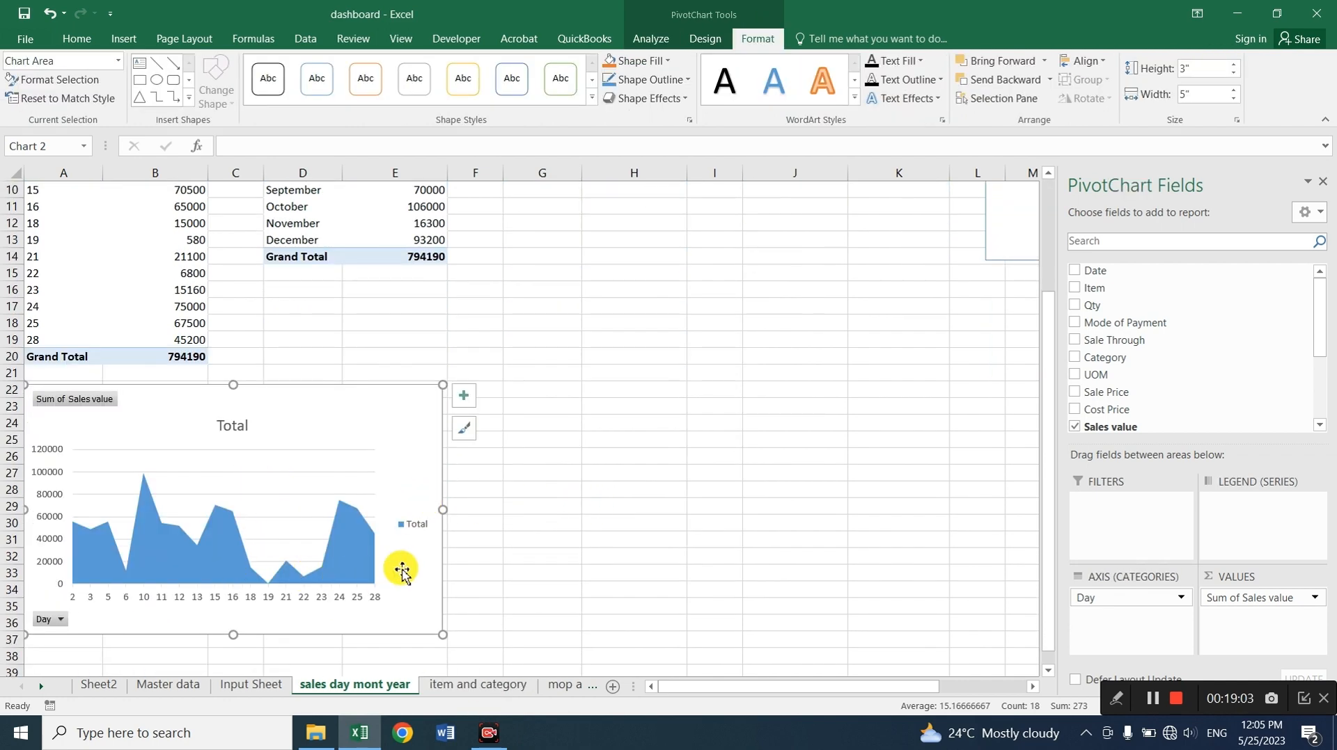
right_click(103, 407)
left_click(139, 568)
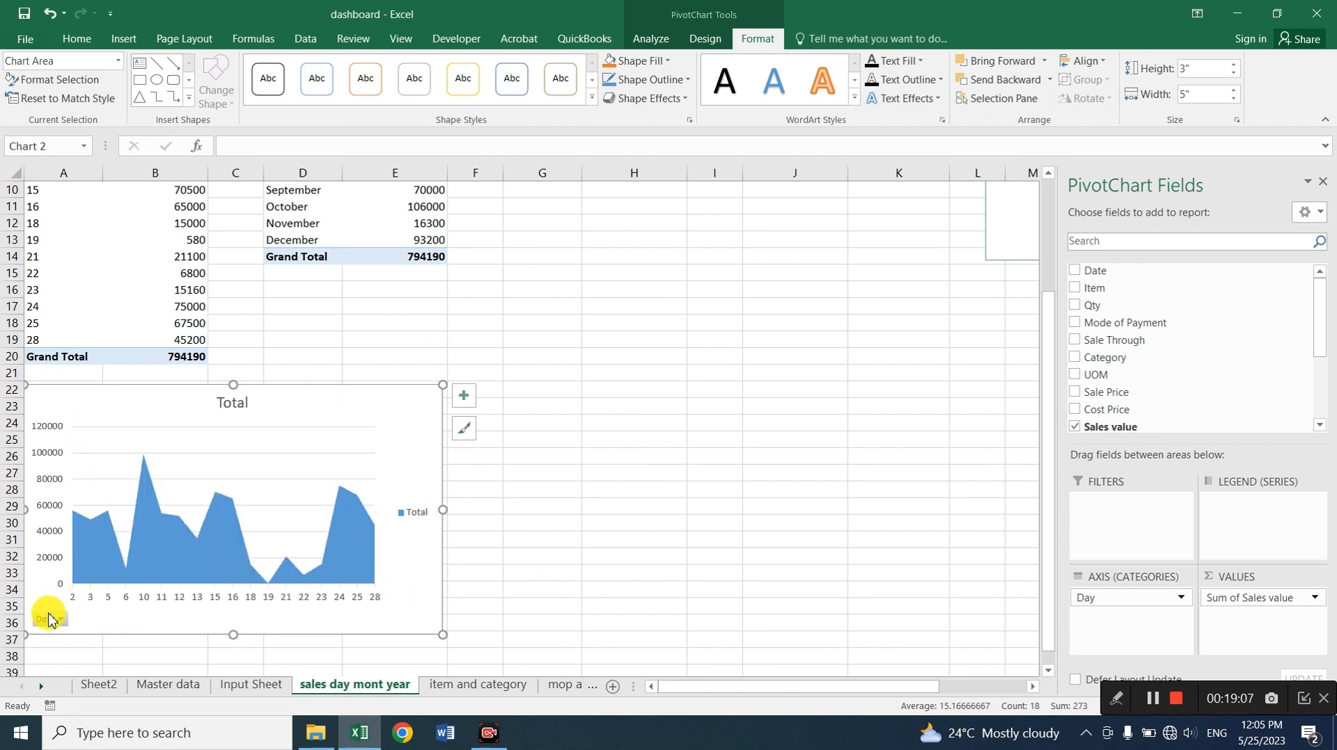
right_click(60, 621)
left_click(115, 550)
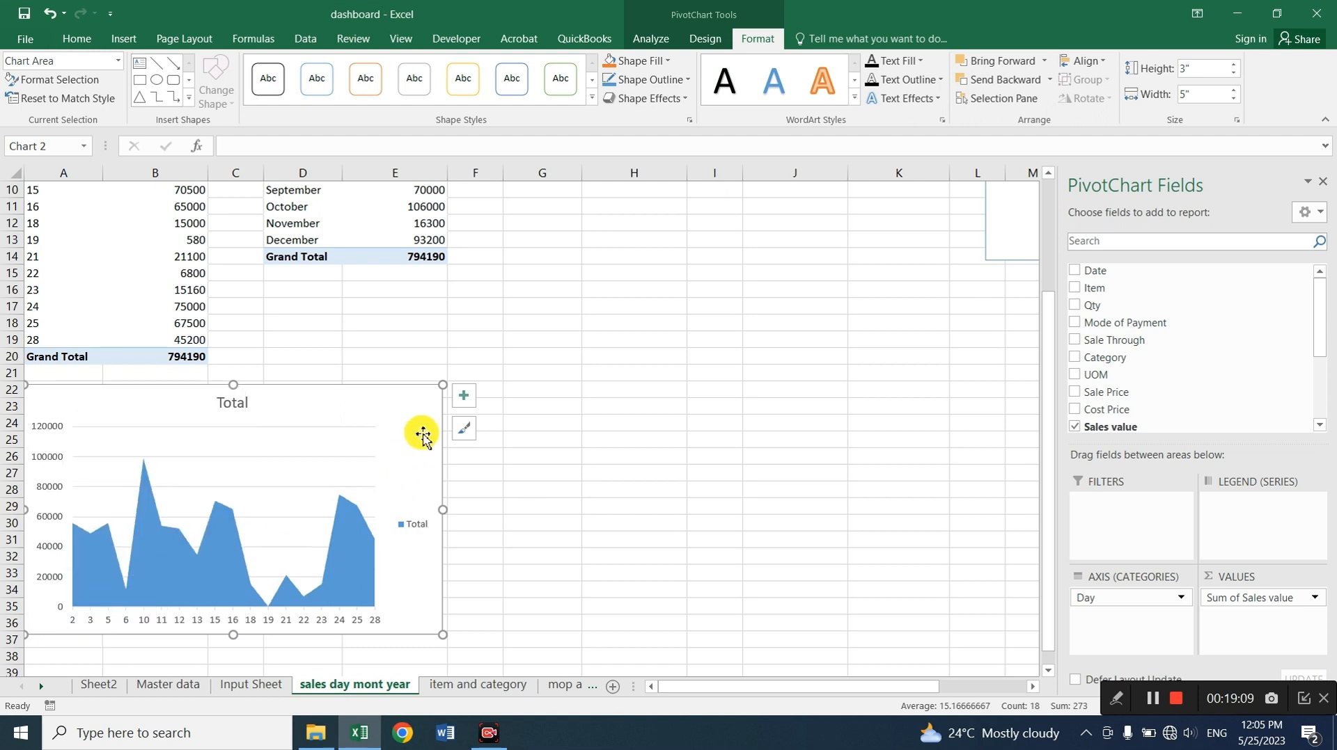
Remove the legend, gridlines and chart title from the daily sales area chart
left_click(465, 400)
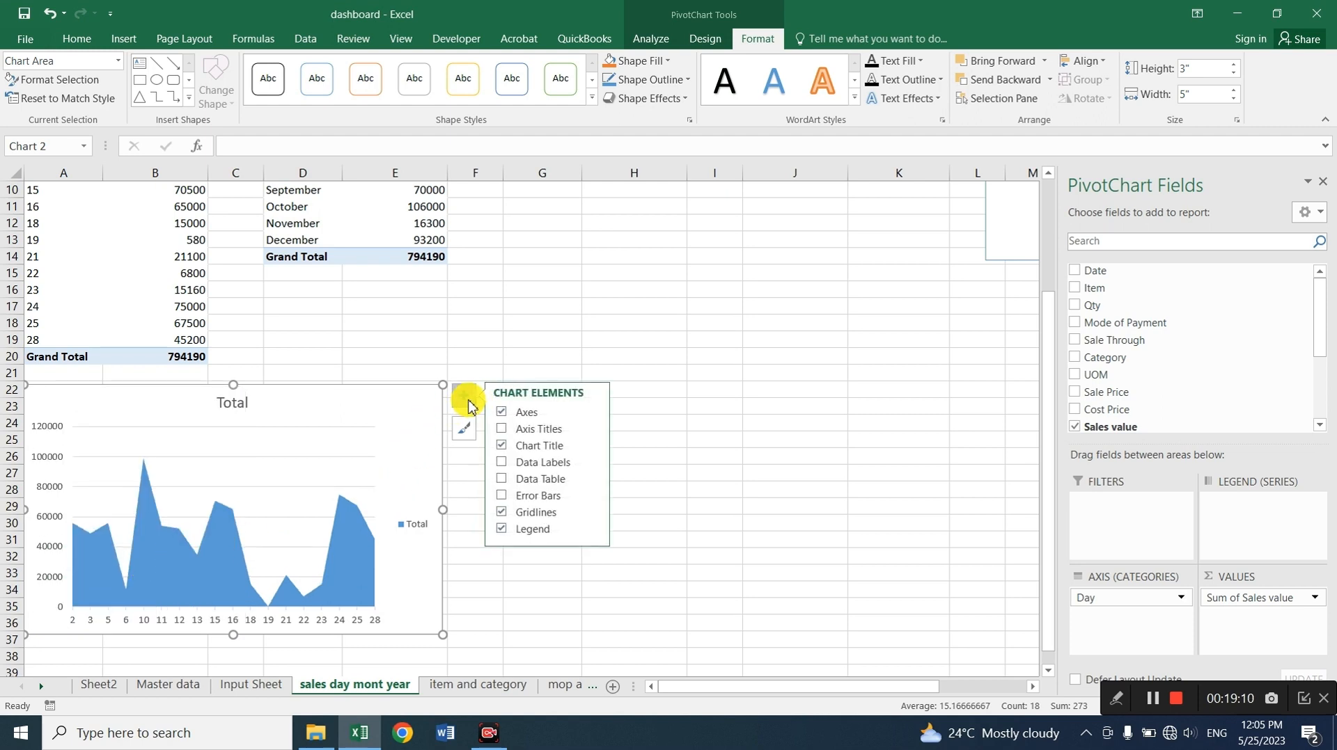
left_click(503, 529)
left_click(501, 512)
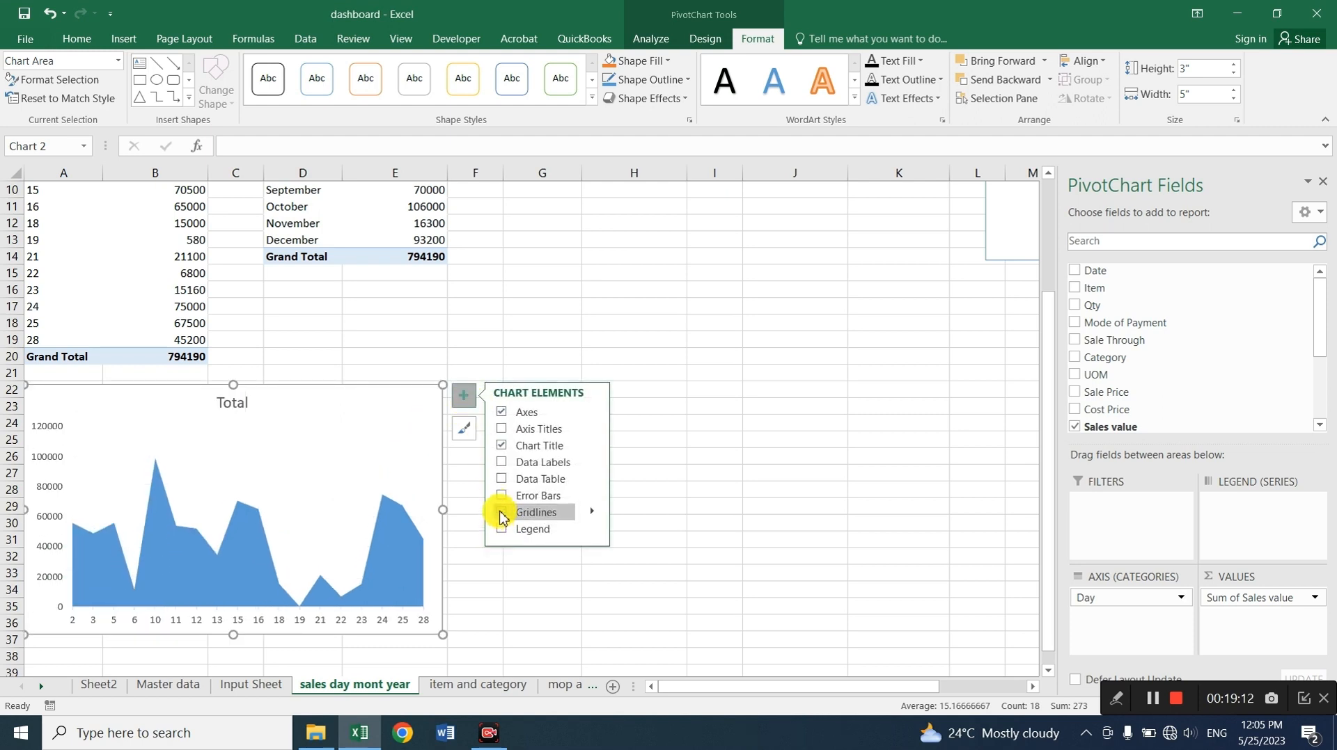
left_click(503, 446)
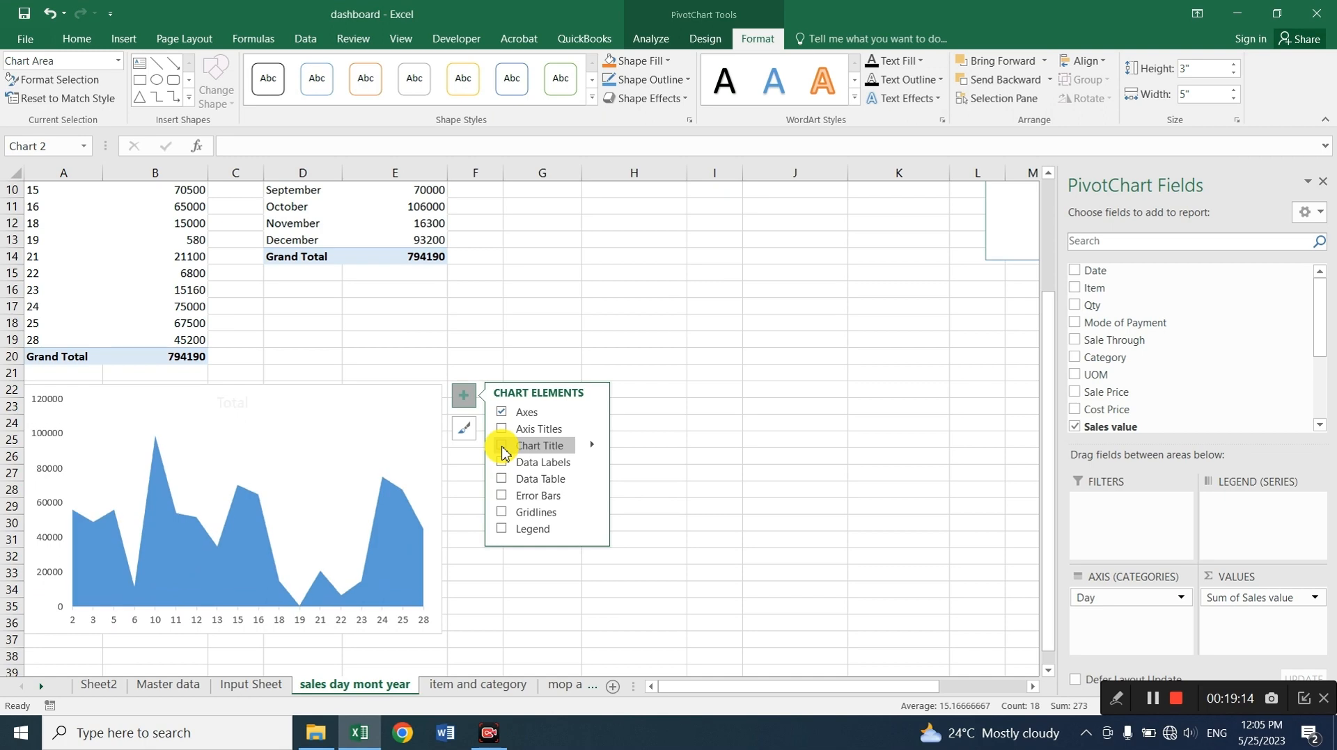
left_click(756, 473)
Resize the daily sales chart to about 1.44" high and 5.03" wide
left_click(307, 491)
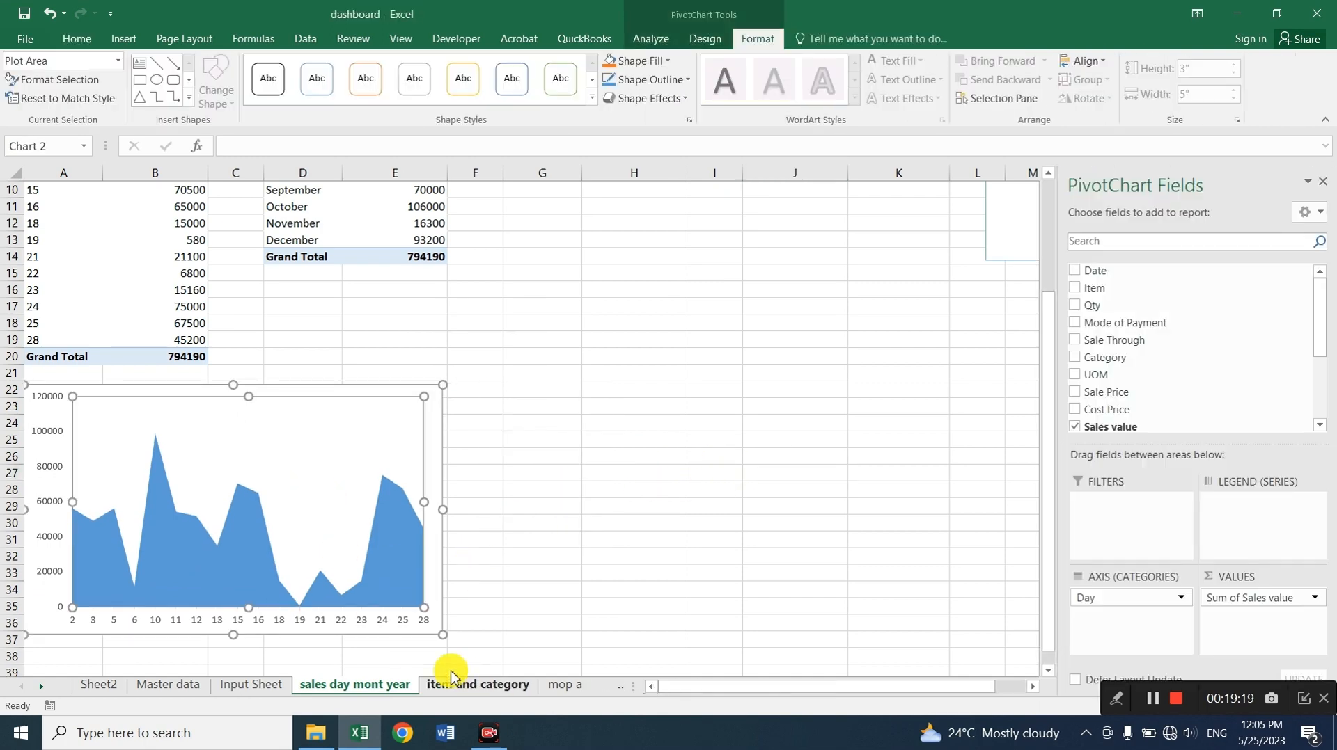
left_click(448, 634)
left_click_drag(439, 633, 445, 506)
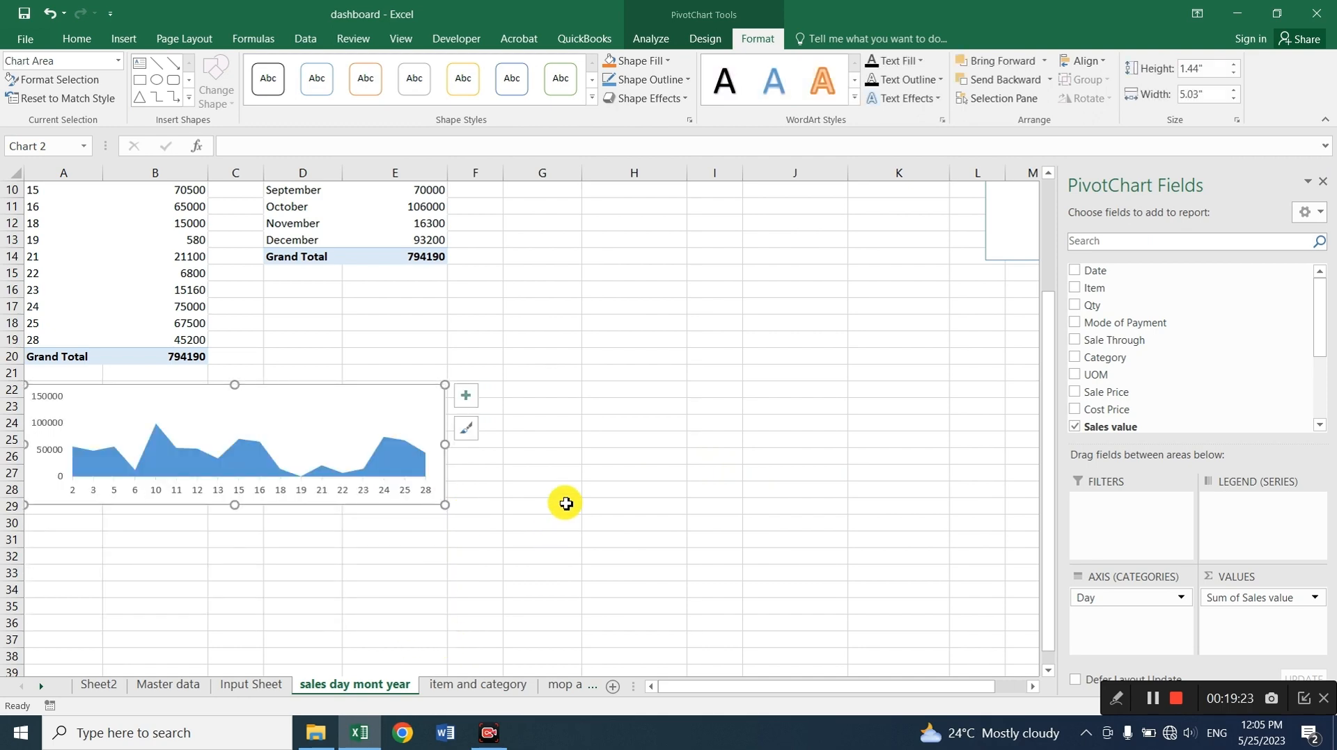
scroll(563, 492, "up", 3)
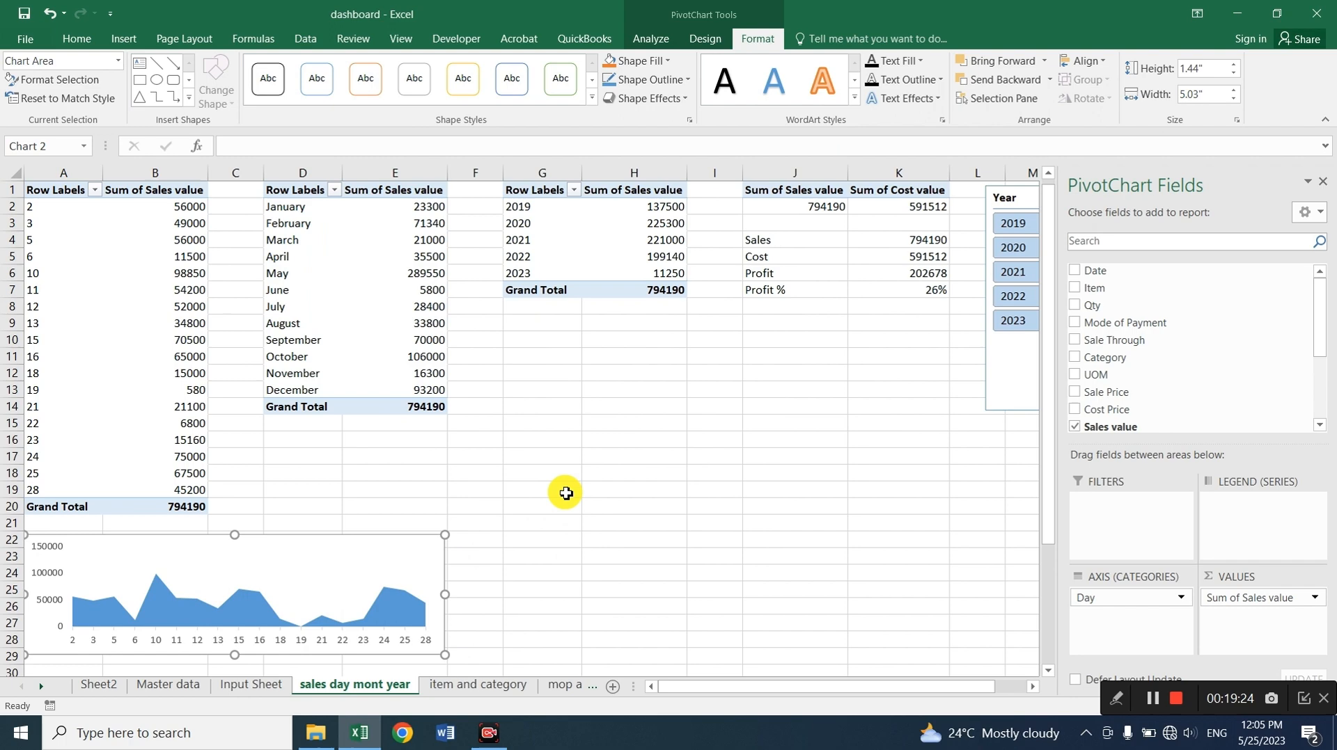
key("Escape")
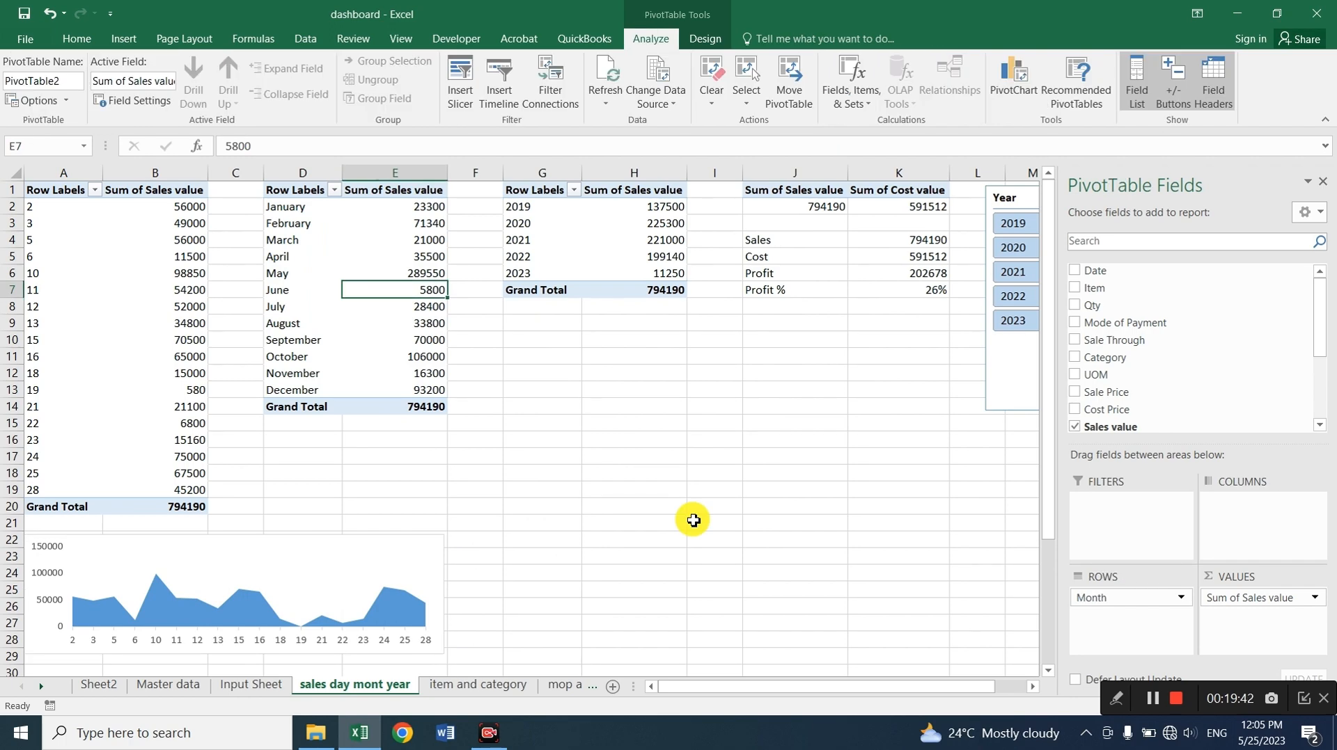
Insert six empty columns at column G, between the monthly and yearly pivot tables
left_click(519, 327)
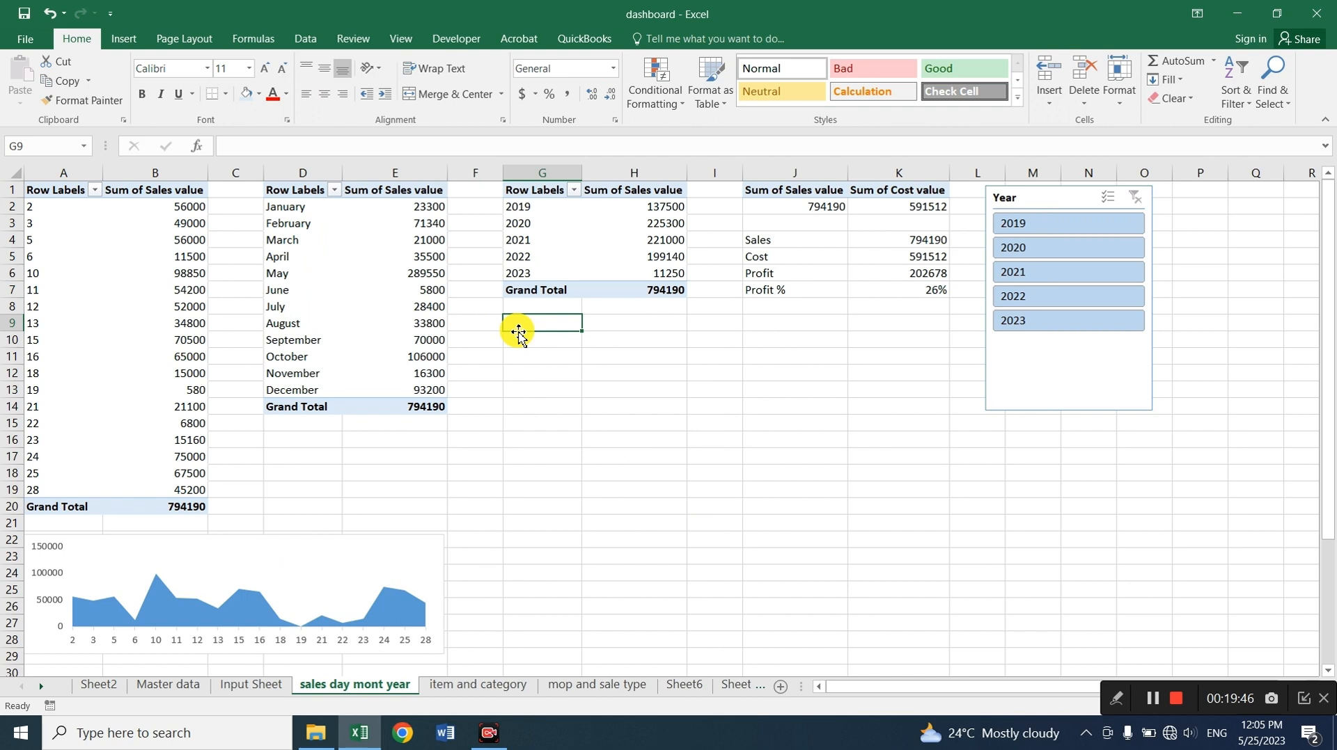
key("ctrl+shift+equal")
key("c")
key("Return")
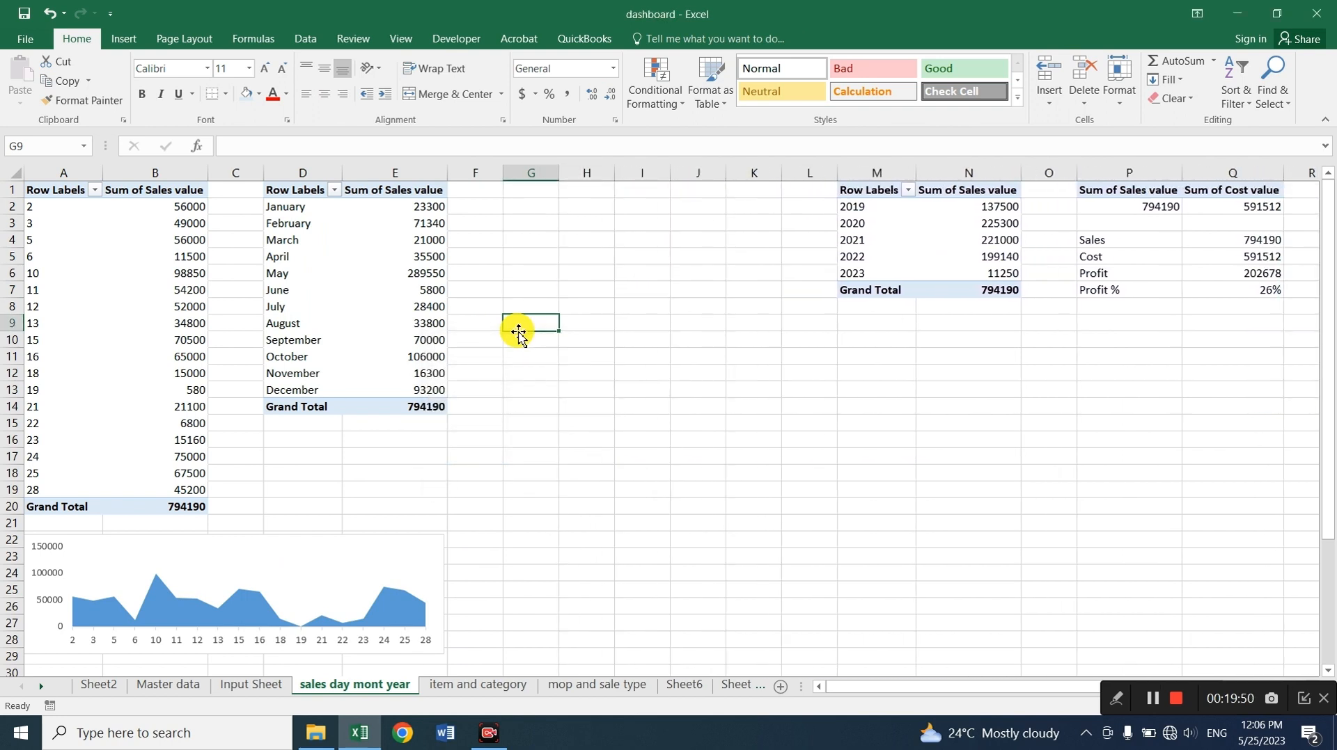
Add the Cost value field to the values of the monthly sales pivot table
key("Left")
key("Left")
key("Up")
key("Up")
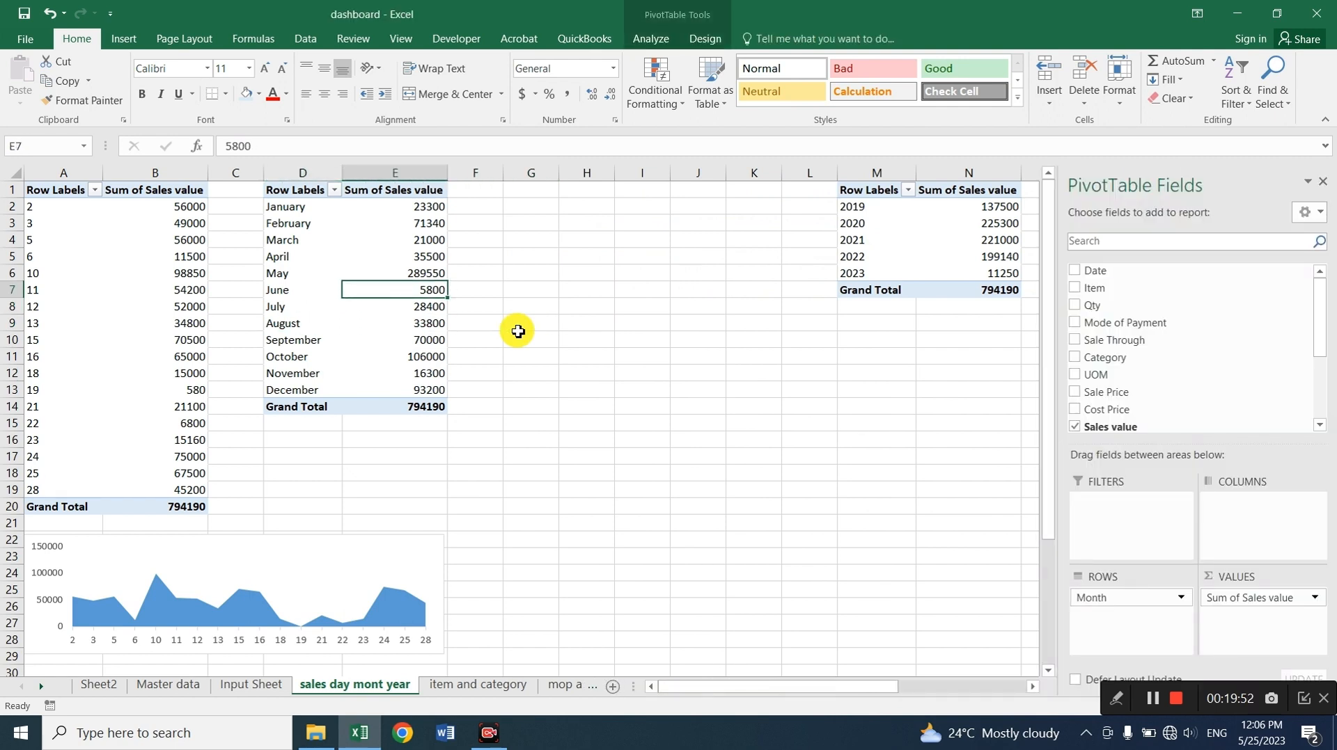
left_click(380, 260)
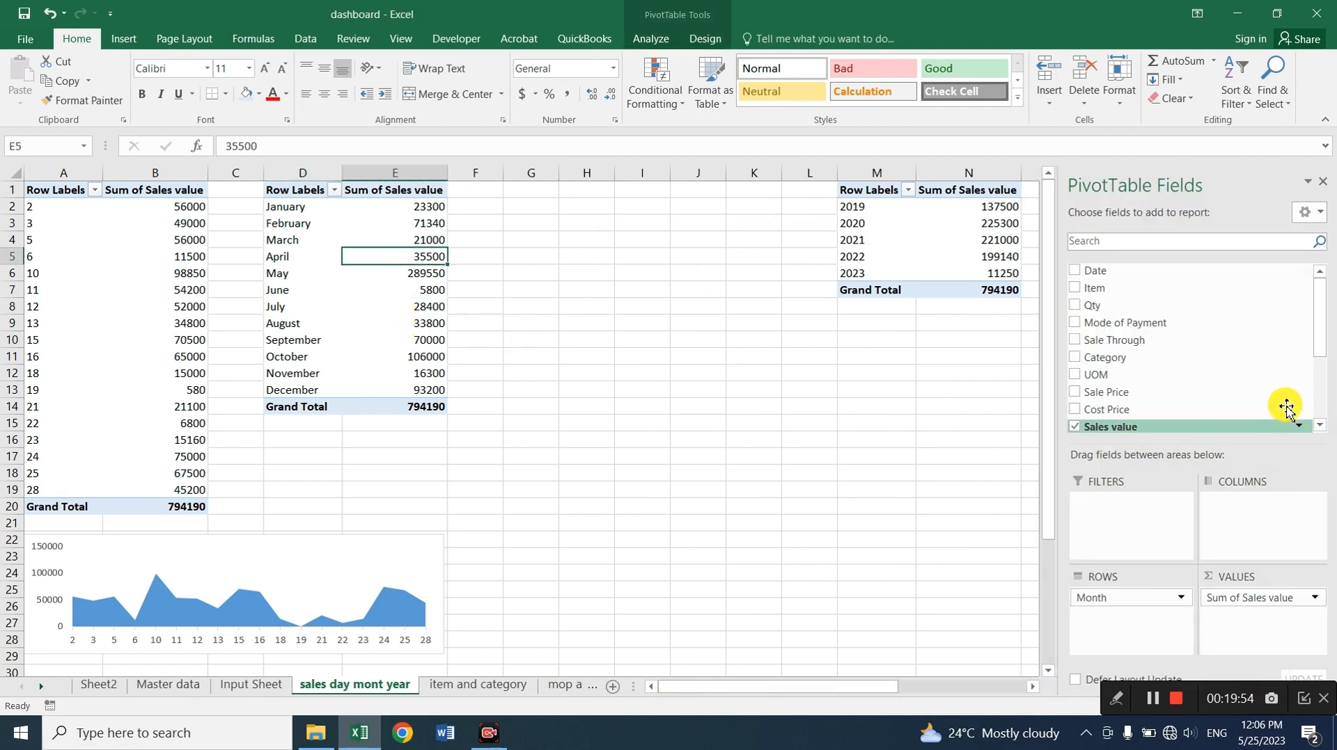
scroll(1312, 427, "down", 2)
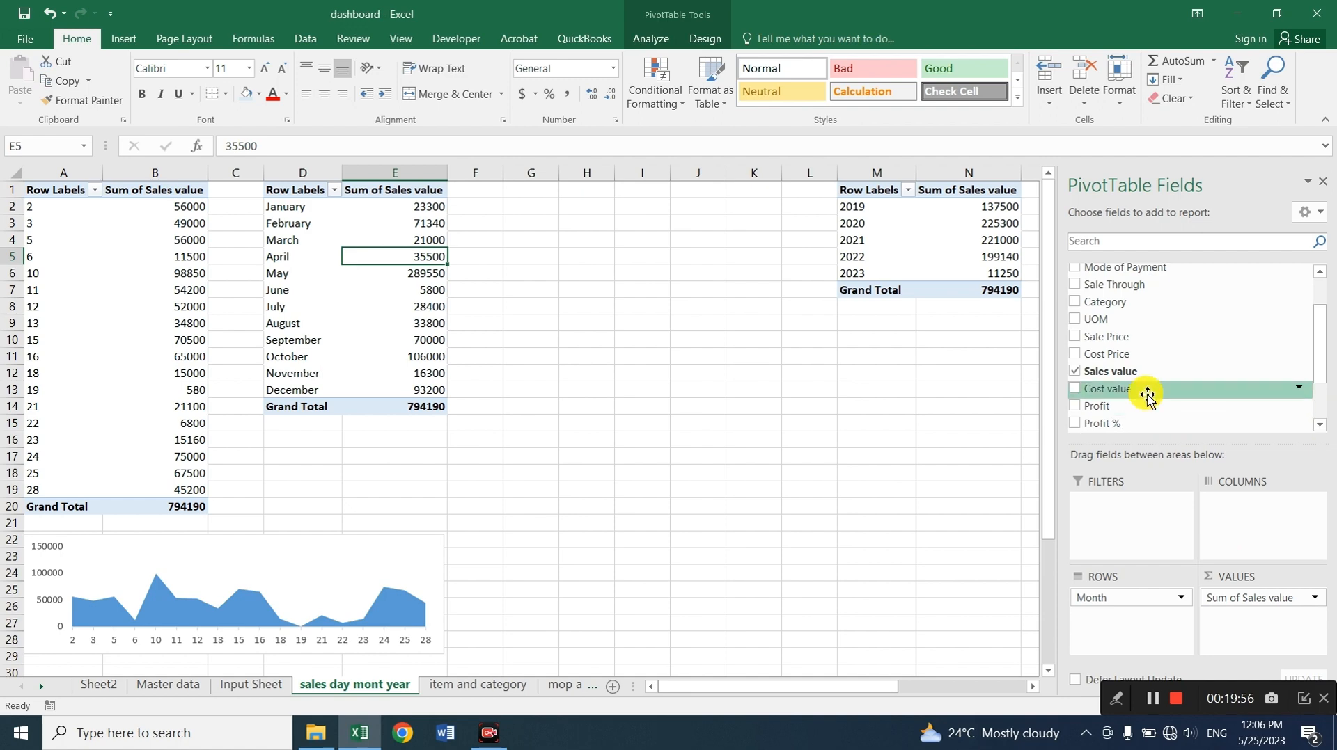
left_click_drag(1143, 388, 1246, 613)
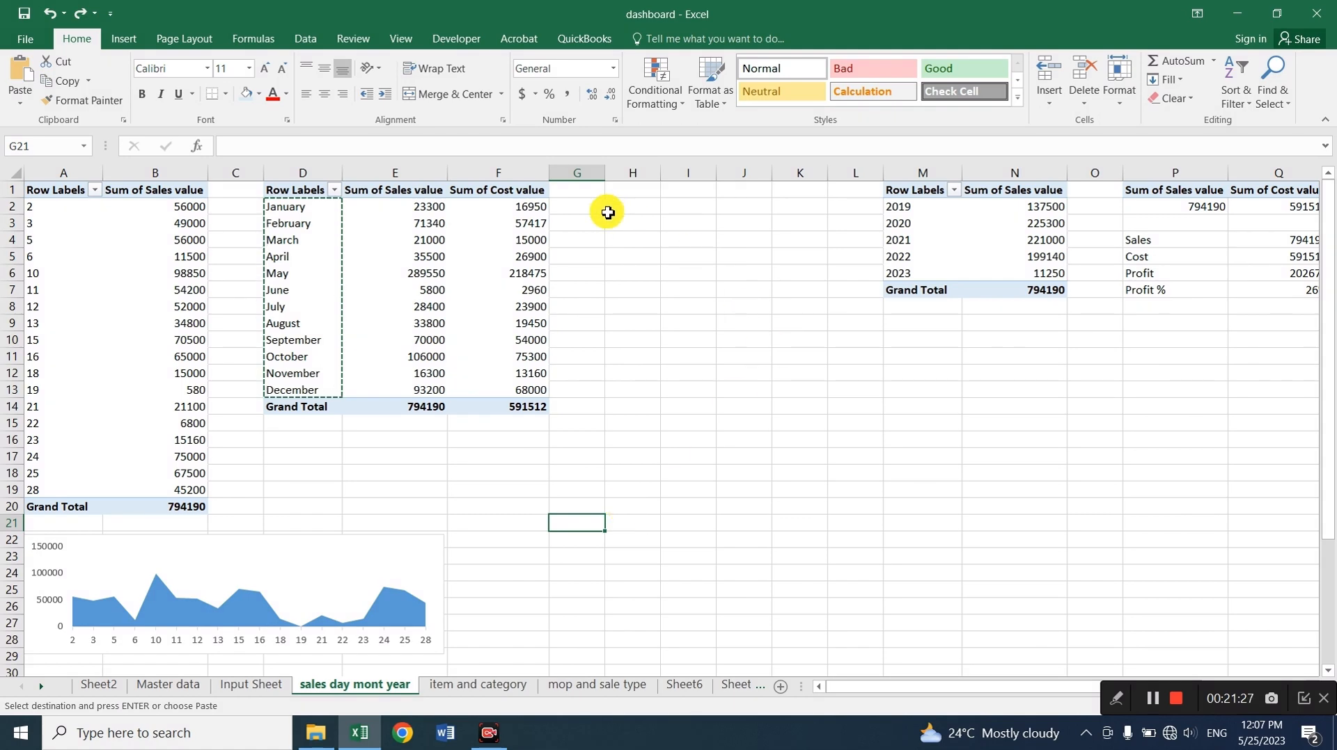
Copy the month names January to December from D2:D13 into column G, starting at G2
left_click(287, 221)
key("Left")
key("Up")
key("Right")
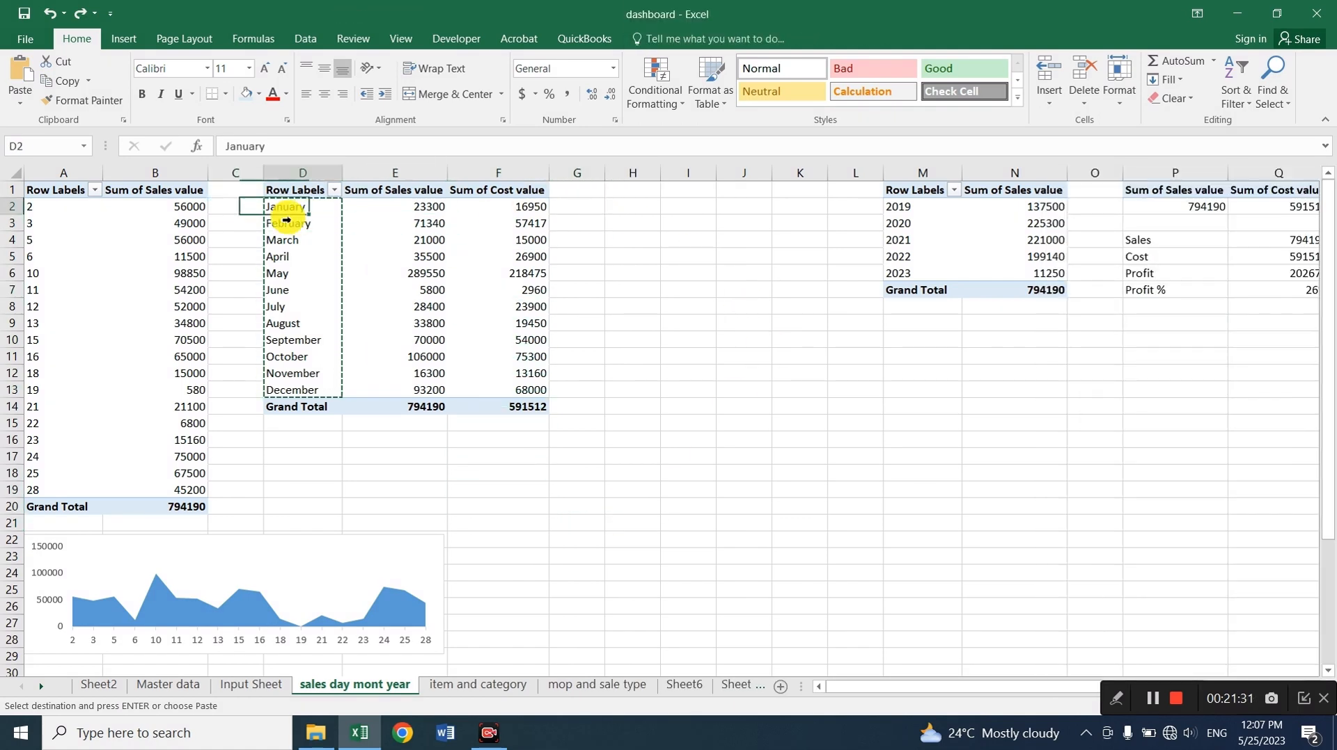
key("shift+Down")
key("shift+Down")
key("shift+Down")
key("shift+Down")
key("shift+Down")
key("shift+Down")
key("shift+Down")
key("shift+Down")
key("shift+Down")
key("shift+Down")
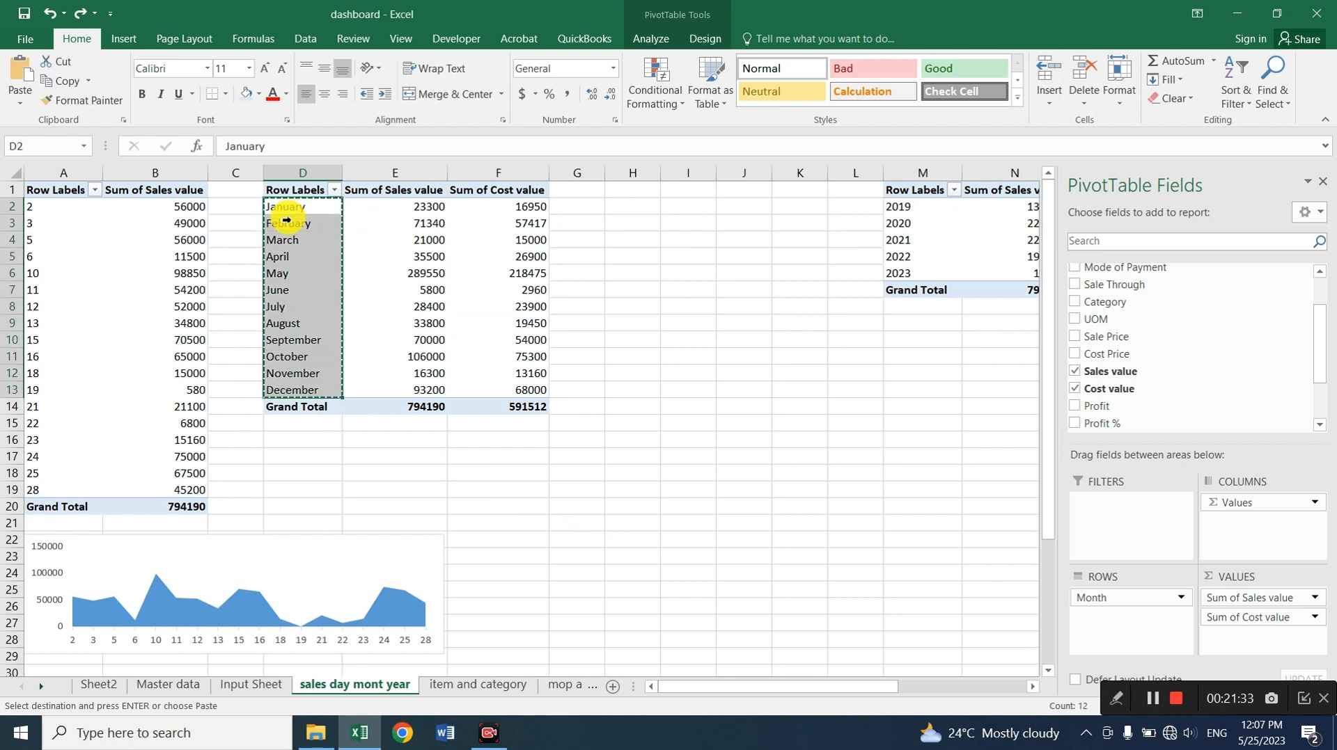
key("Right")
key("Right")
key("Right")
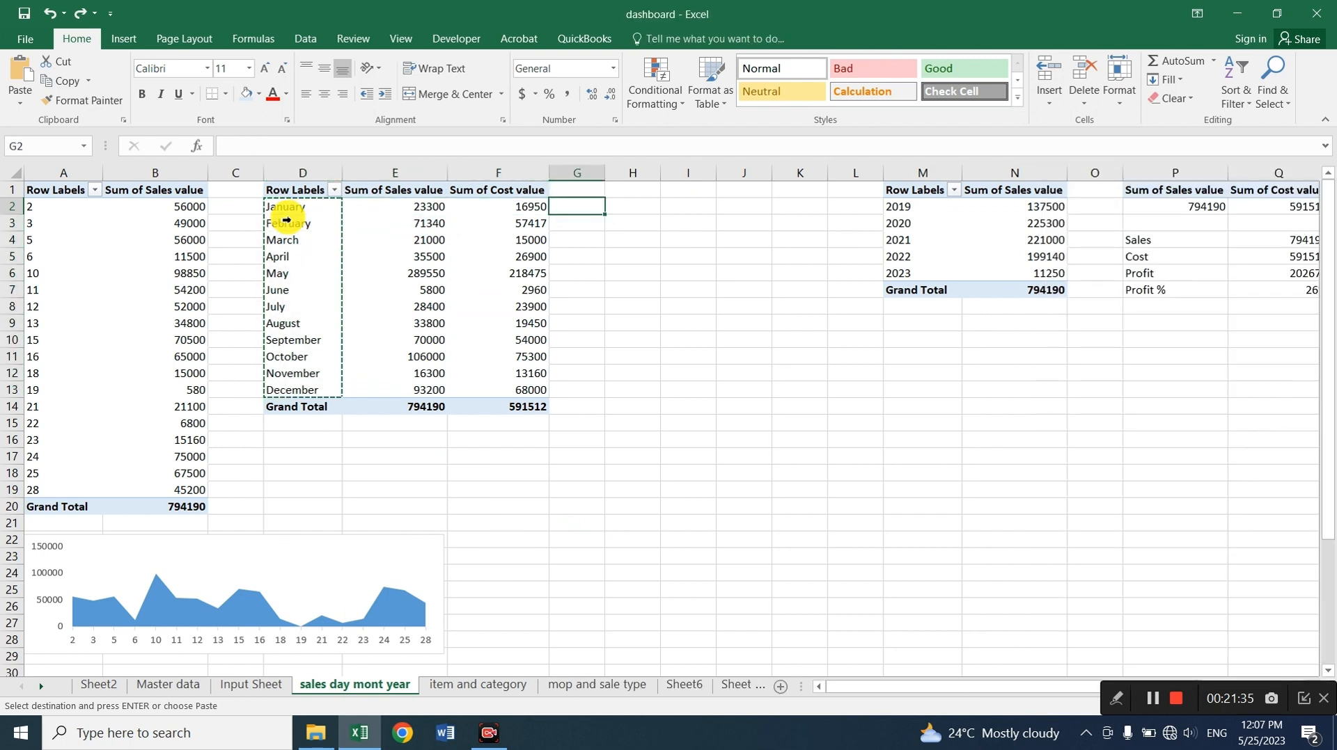
type("January February March April May June July August September October November December")
key("Right")
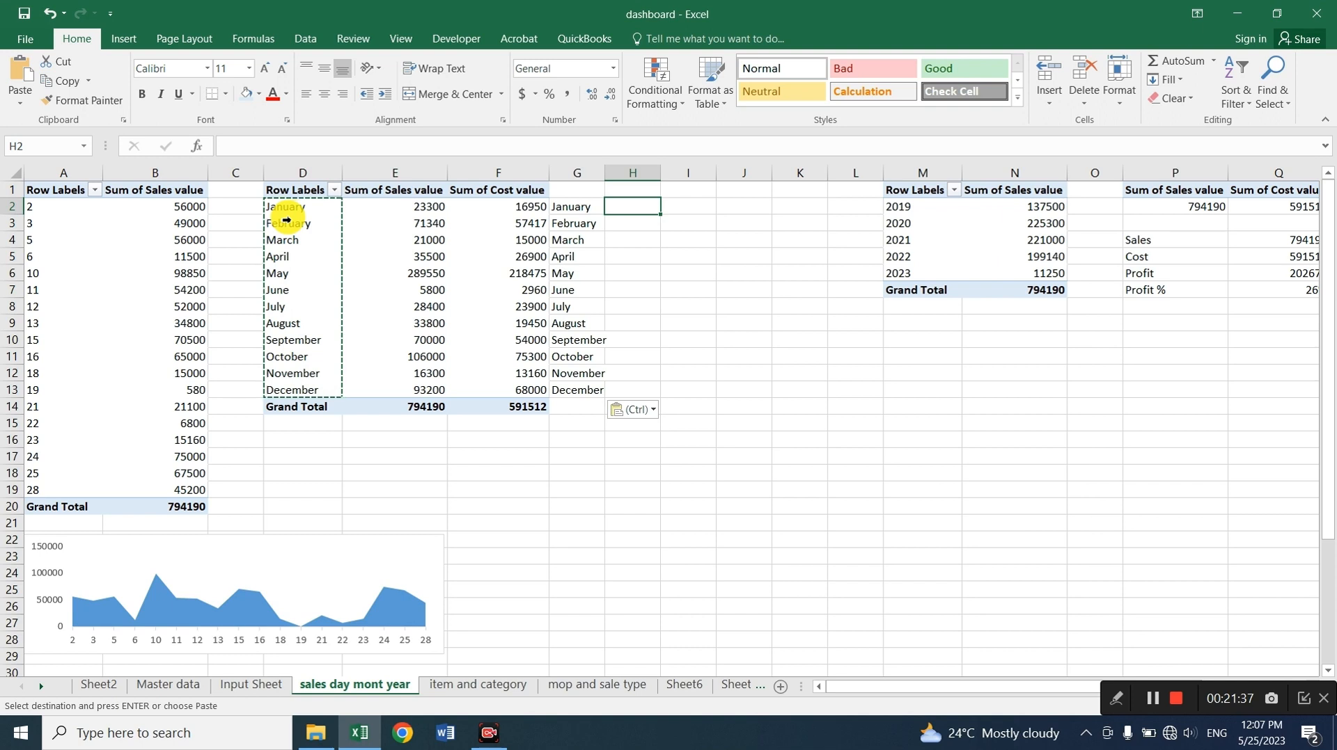
Enter the formula =VLOOKUP(G2,D2:F13,2,0) in H2 to look up January's sales value
type("=vlookup(")
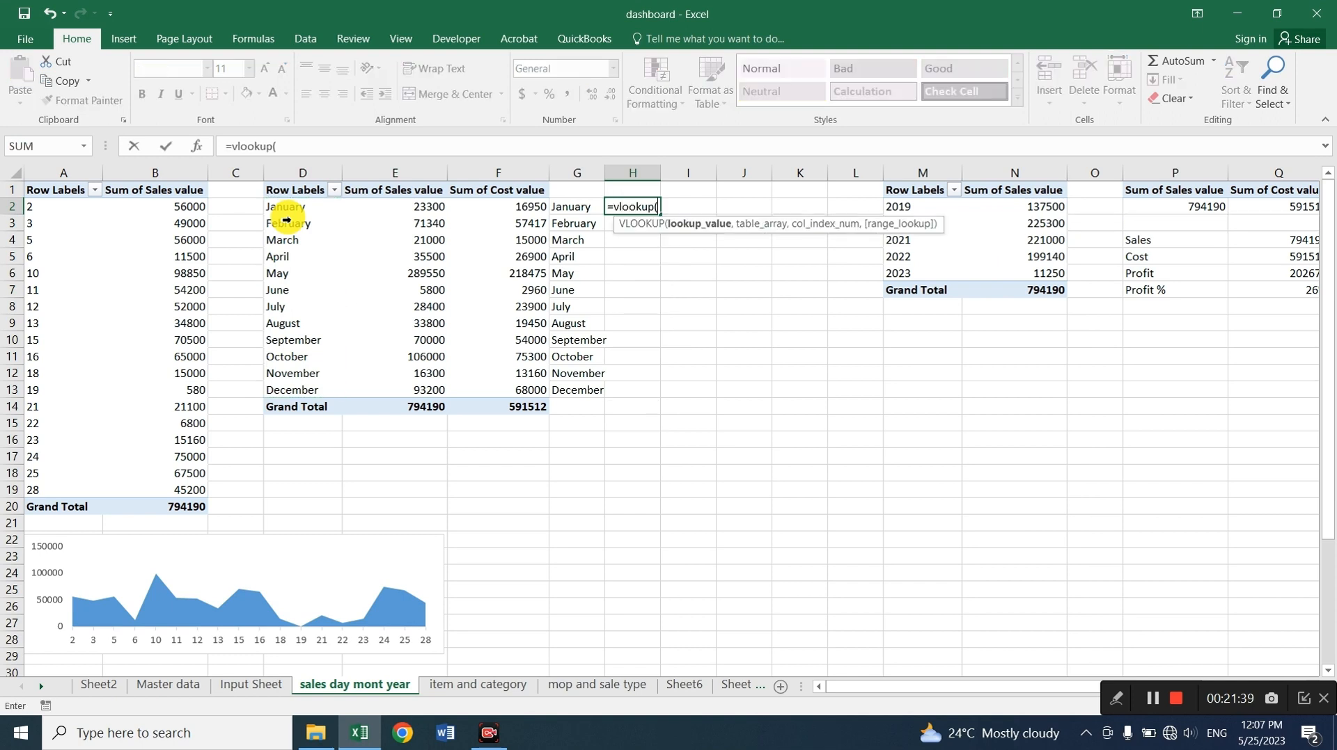
key("Left")
type(",")
key("Left")
key("Left")
key("Left")
key("Left")
key("Left")
key("Right")
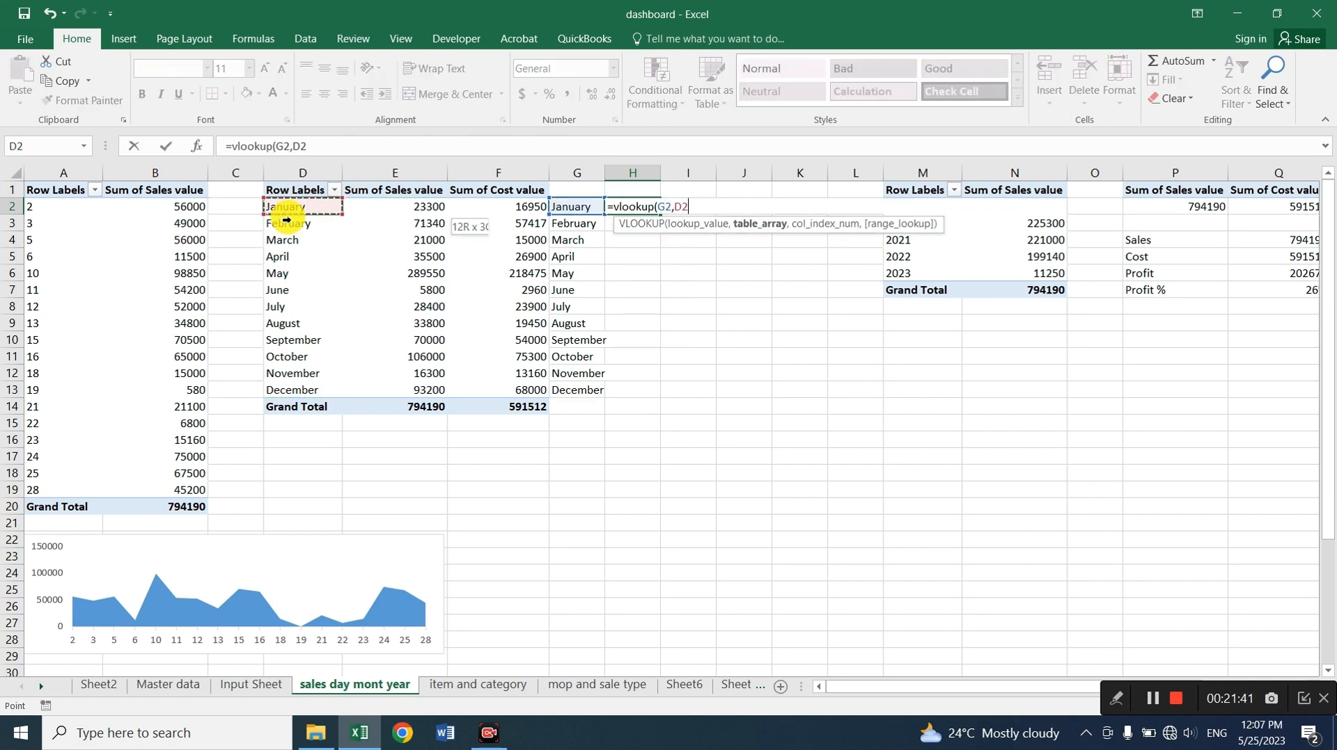
key("shift+Right")
key("shift+Right")
key("shift+Down")
key("shift+Down")
key("shift+Down")
key("shift+Down")
key("shift+Down")
key("shift+Down")
key("shift+Down")
key("shift+Down")
key("shift+Down")
key("shift+Down")
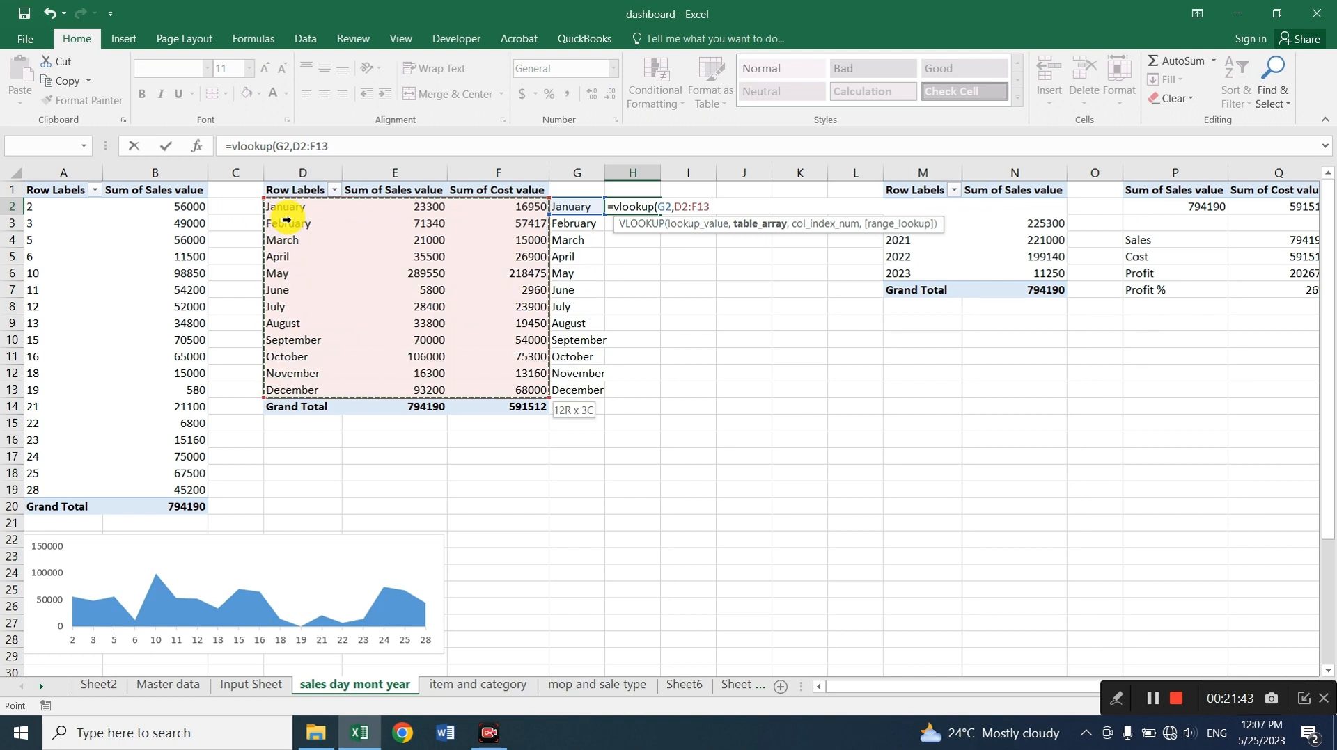
type(",2,0)")
key("Return")
Make the lookup table range in H2's VLOOKUP formula absolute as $D$2:$F$13
key("Up")
key("F2")
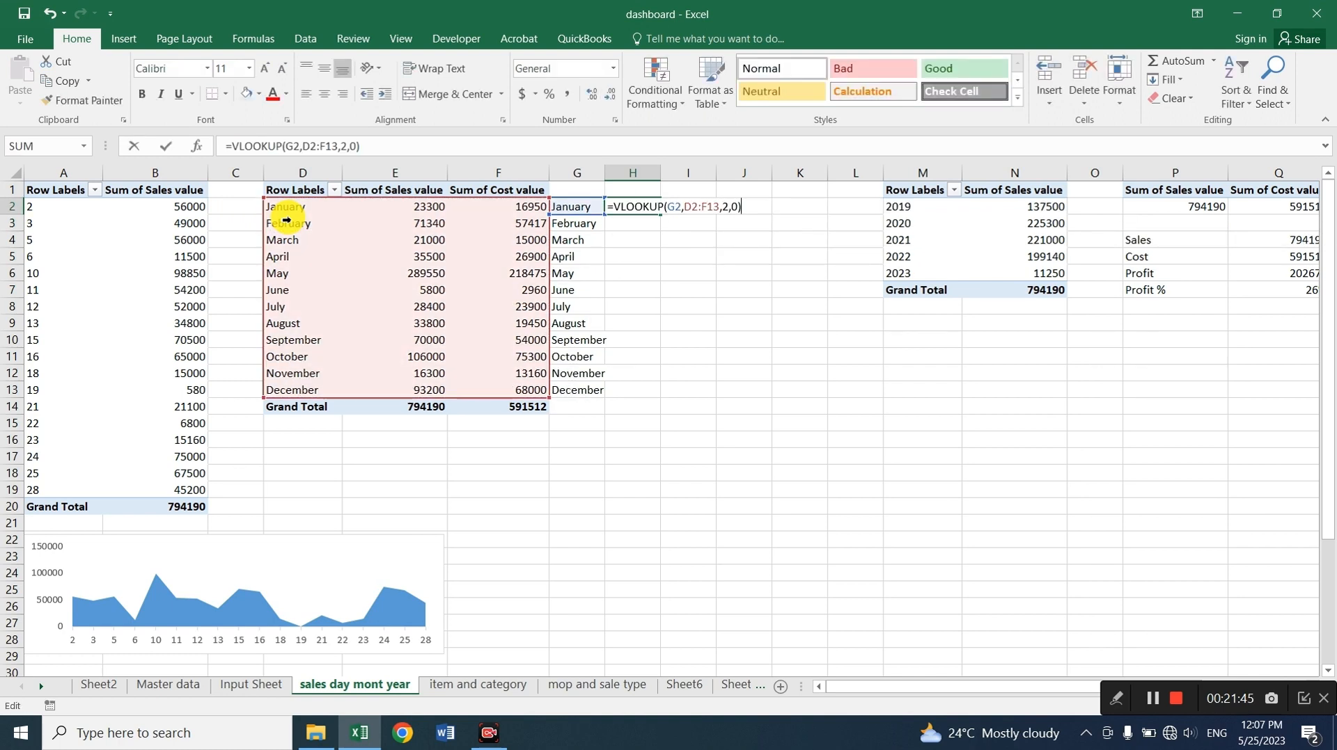
key("Left")
key("Left")
key("Left")
key("Left")
key("Left")
key("Left")
key("Left")
key("Left")
key("Left")
key("F4")
key("Right")
key("Right")
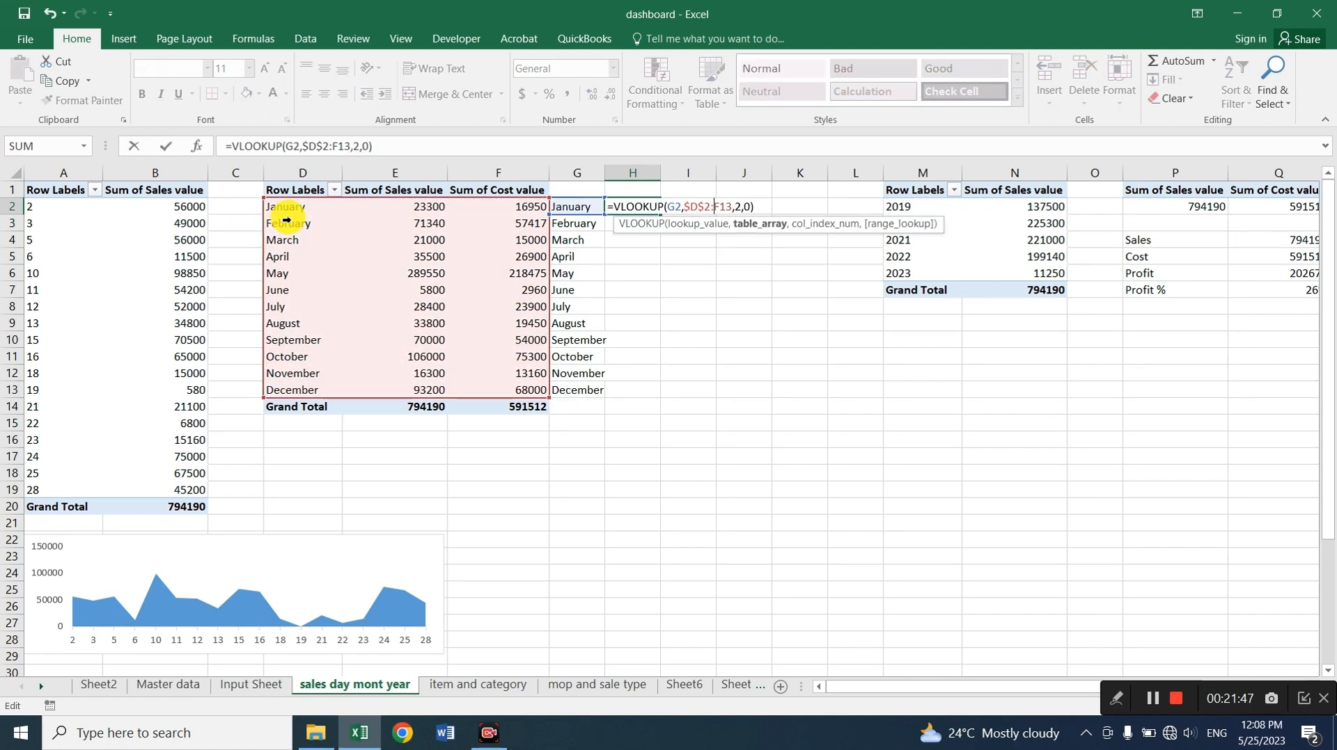
key("F4")
key("Return")
key("Up")
key("Right")
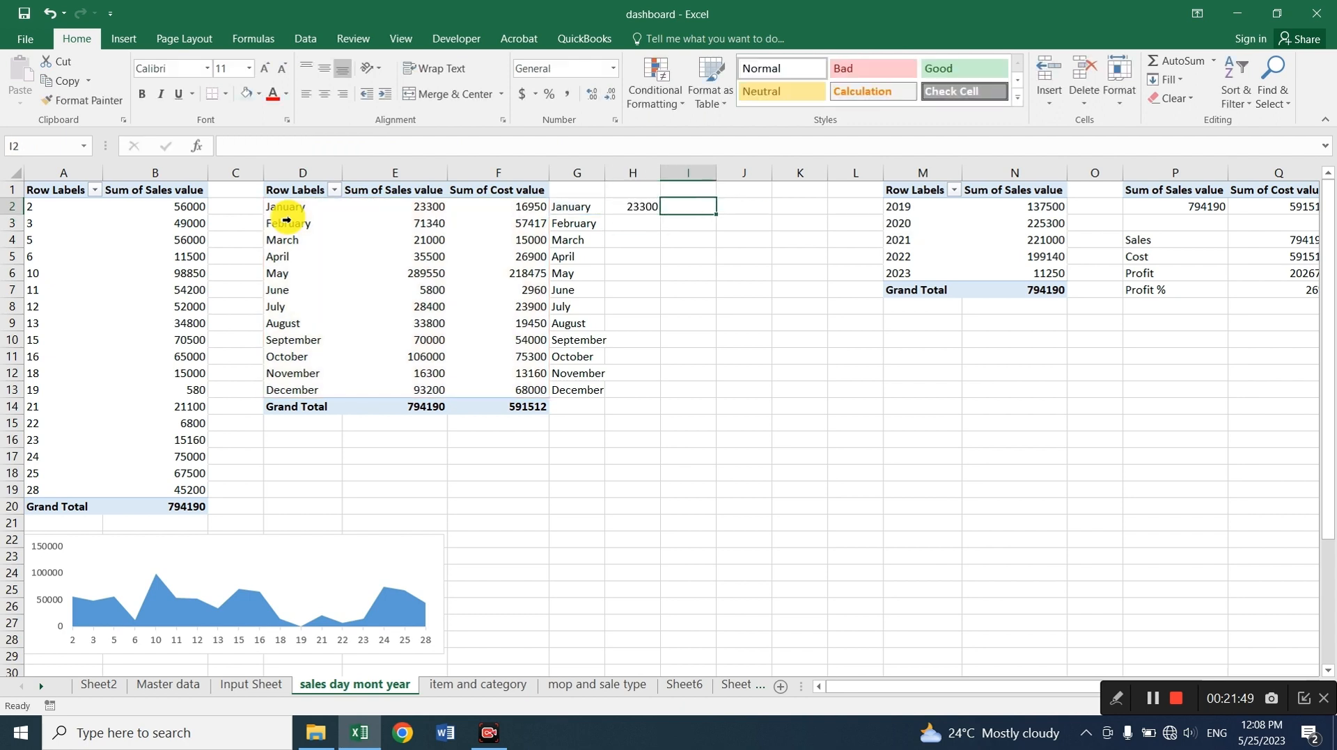
Copy the text of H2's VLOOKUP formula and paste it twice in succession into cell I2
key("Left")
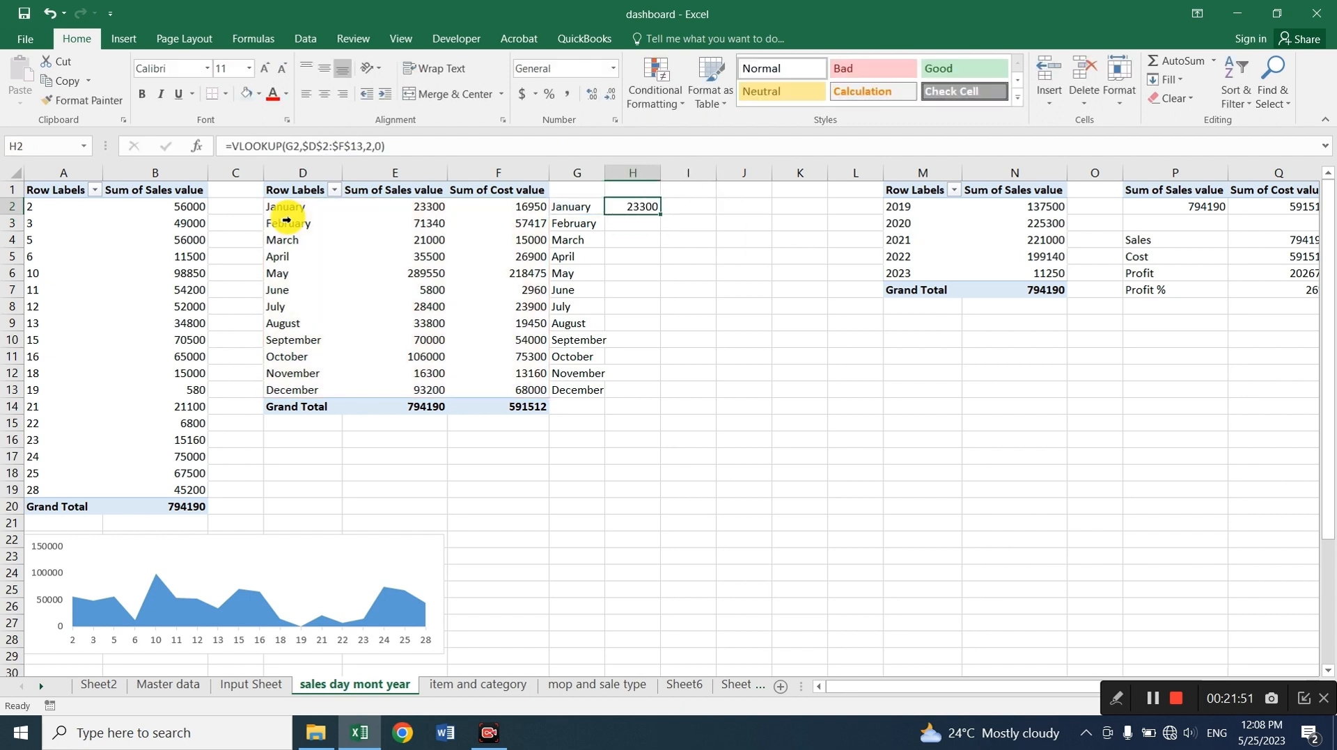
key("F2")
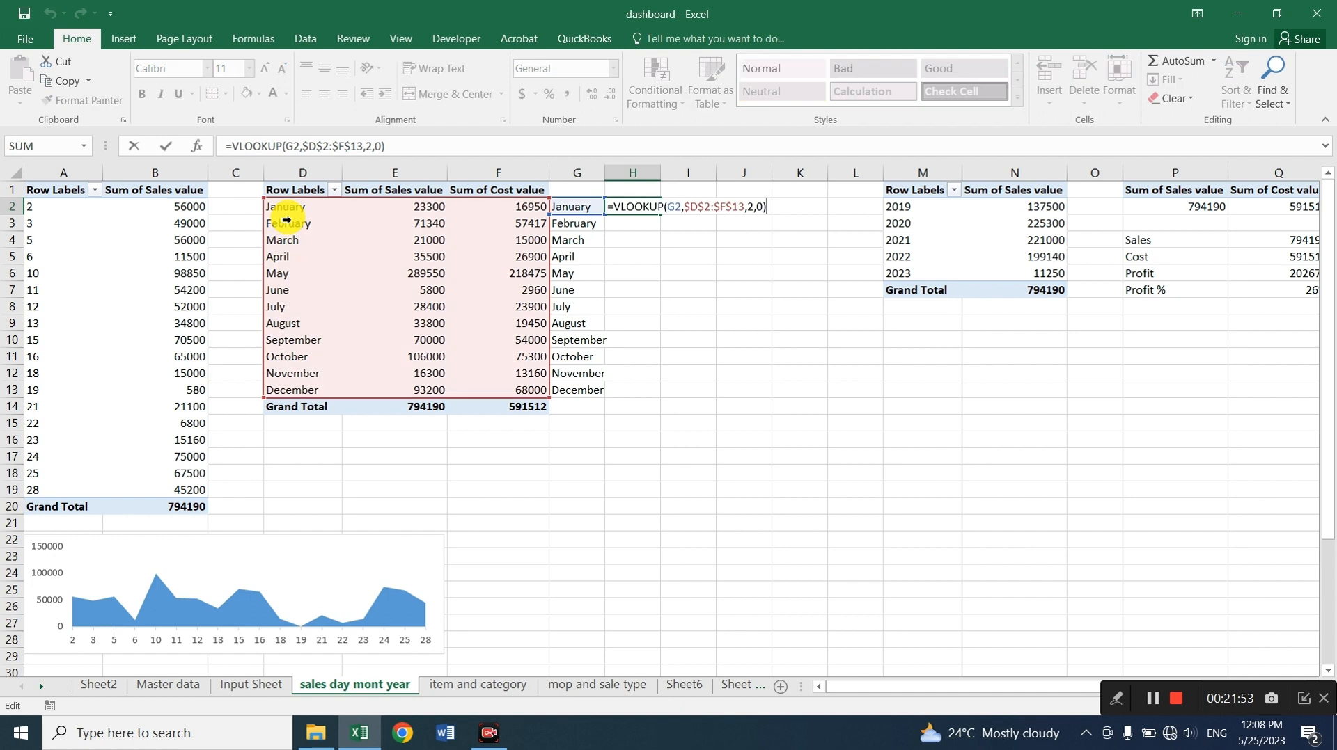
key("shift+Left")
key("shift+Left")
key("shift+Left")
key("shift+Left")
key("shift+Left")
key("shift+Left")
key("shift+Left")
key("shift+Left")
key("shift+Left")
key("shift+Left")
key("shift+Left")
key("shift+Left")
key("shift+Left")
key("shift+Left")
key("shift+Left")
key("shift+Left")
key("shift+Left")
key("shift+Left")
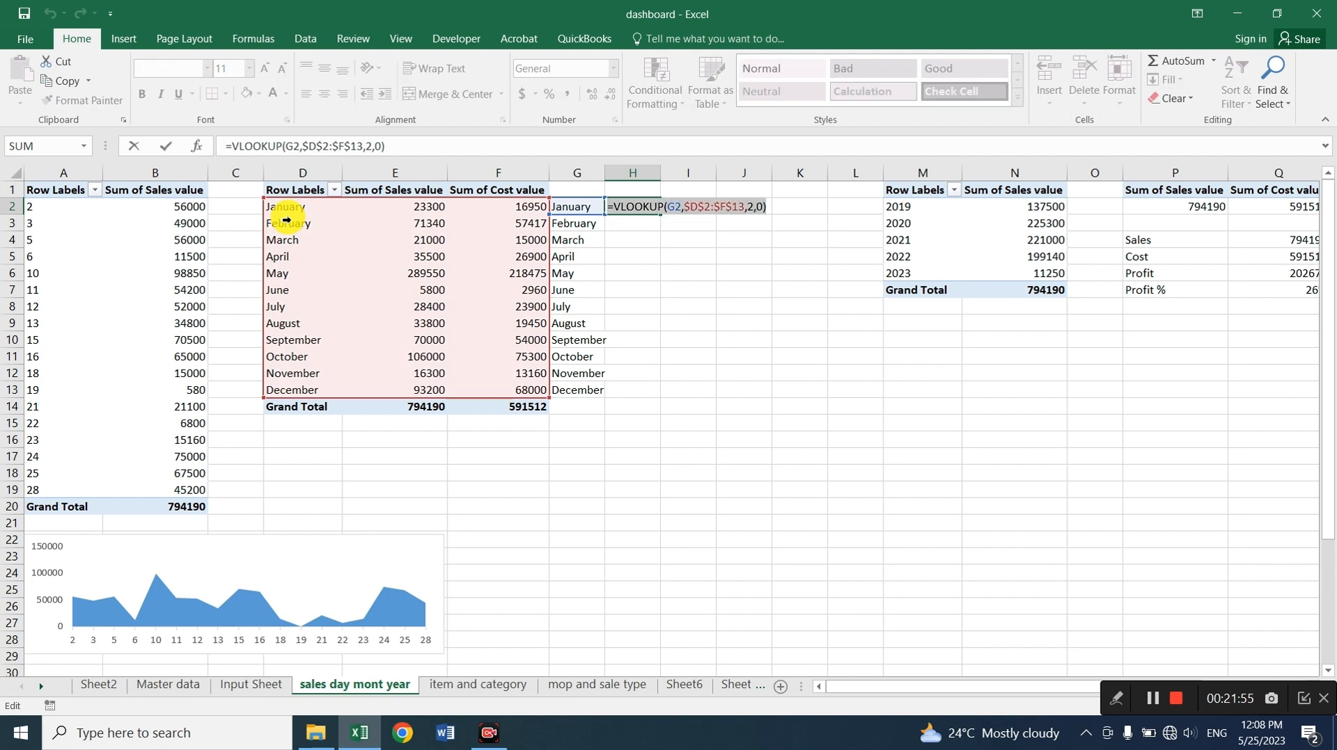
key("ctrl+c")
key("Escape")
key("Right")
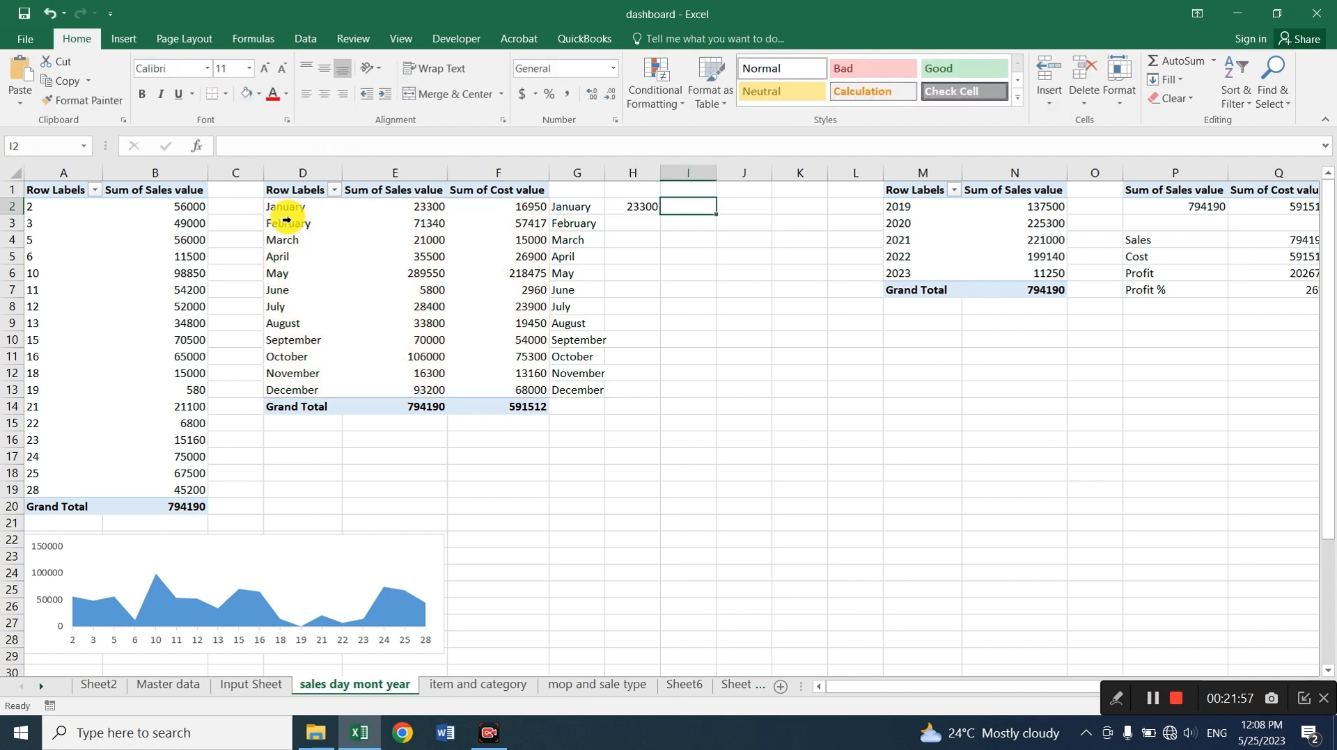
key("F2")
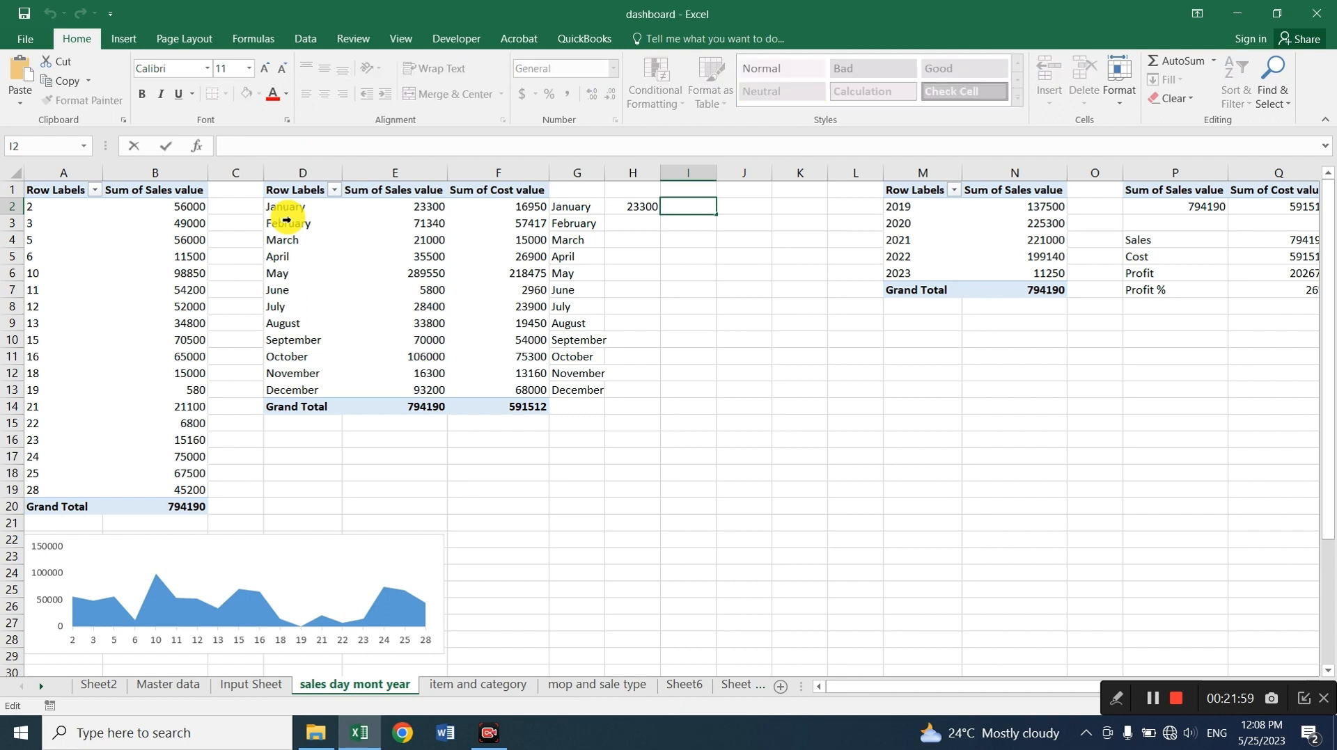
key("ctrl+v")
key("ctrl+v")
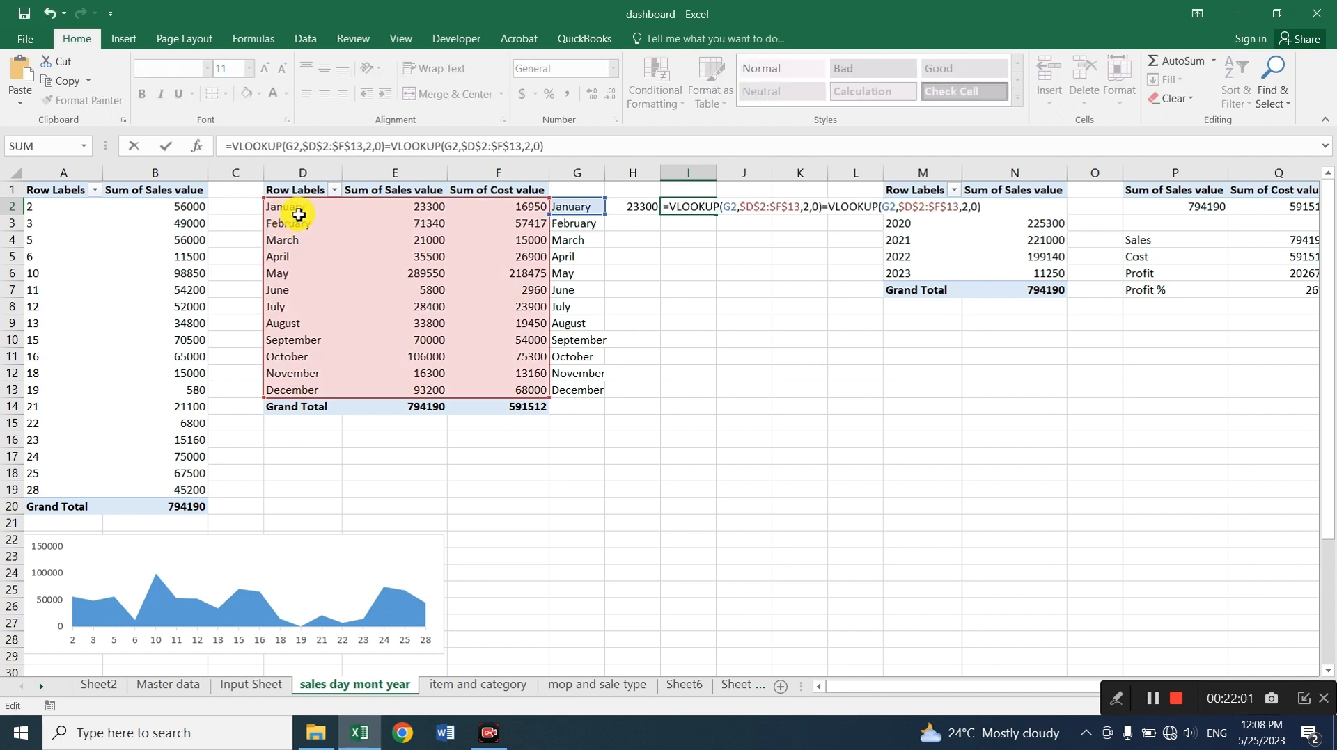
Edit I2 to compute January's profit as =VLOOKUP(G2,$D$2:$F$13,2,0)-VLOOKUP(G2,$D$2:$F$13,3,0)
left_click(828, 207)
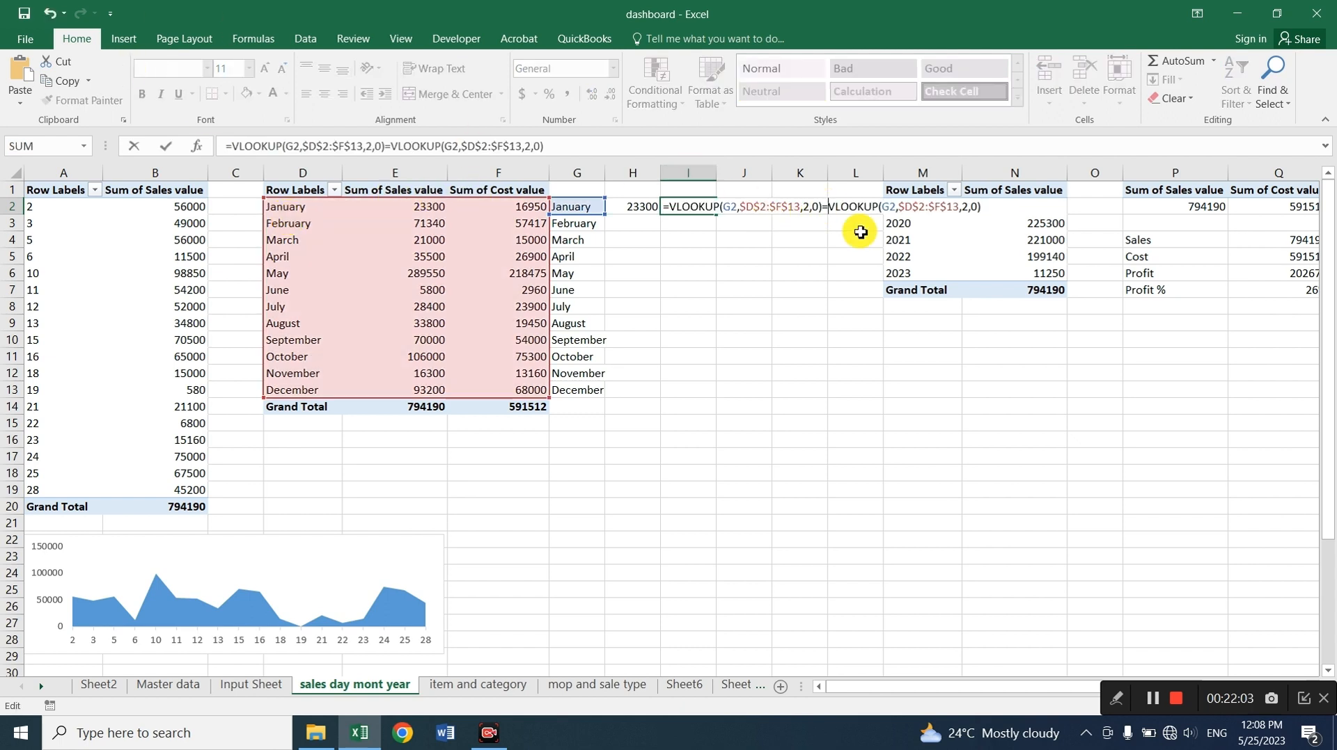
key("BackSpace")
type("-")
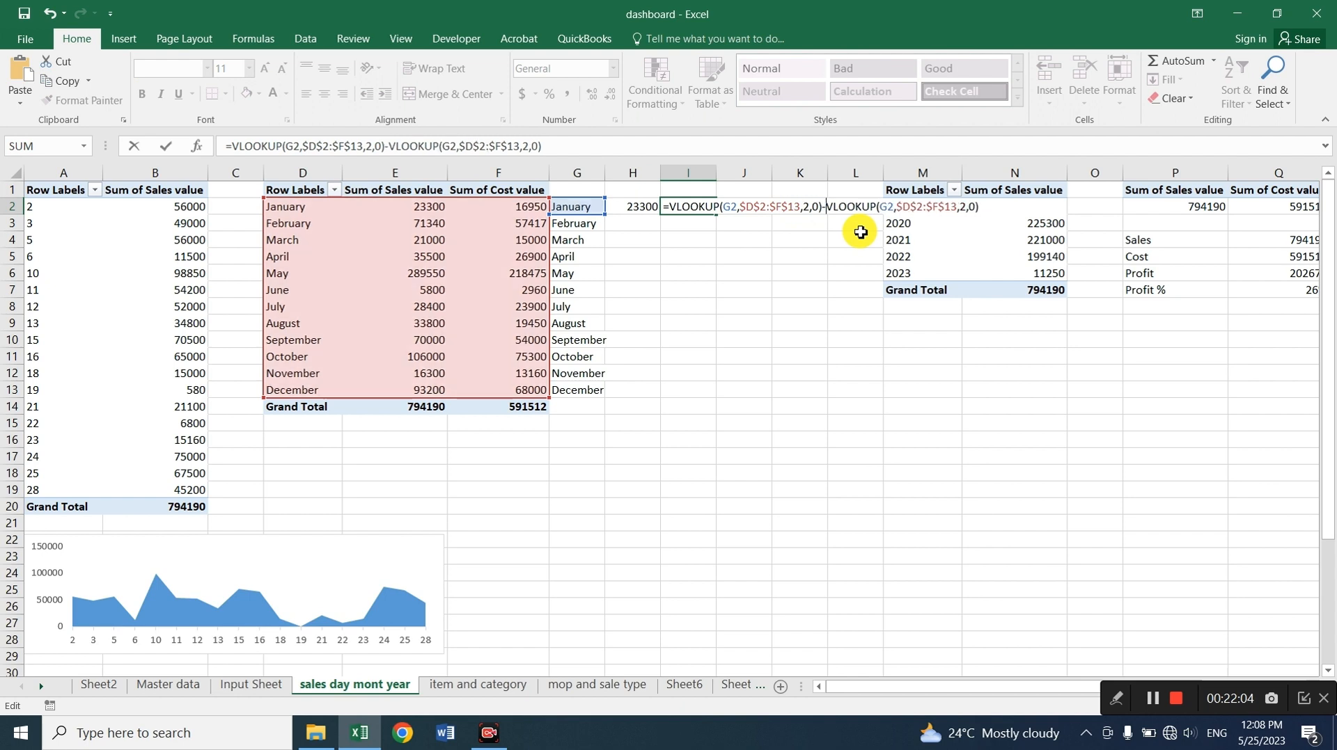
left_click(965, 207)
type("3")
key("Return")
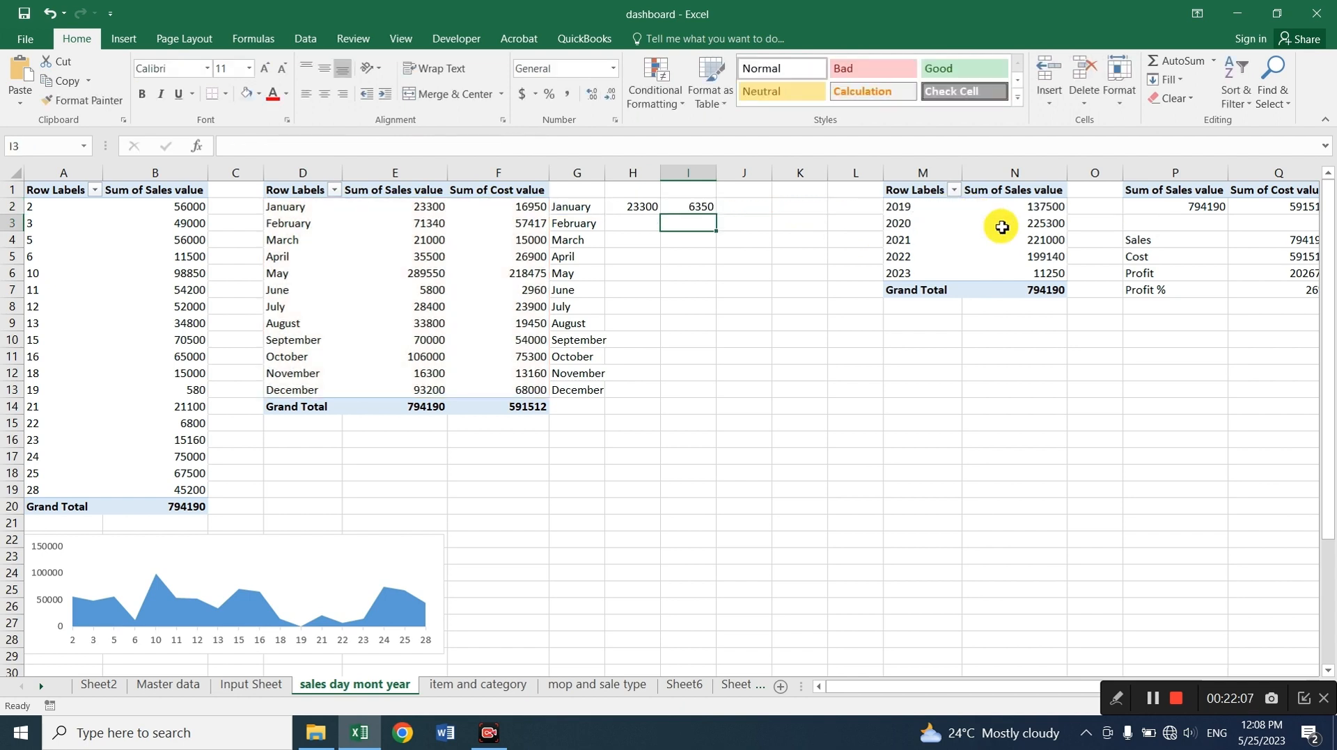
Calculate January's profit percentage in J2 with =I2/H2 and format the cell as a percentage
key("Up")
key("Right")
type("=I2/H2")
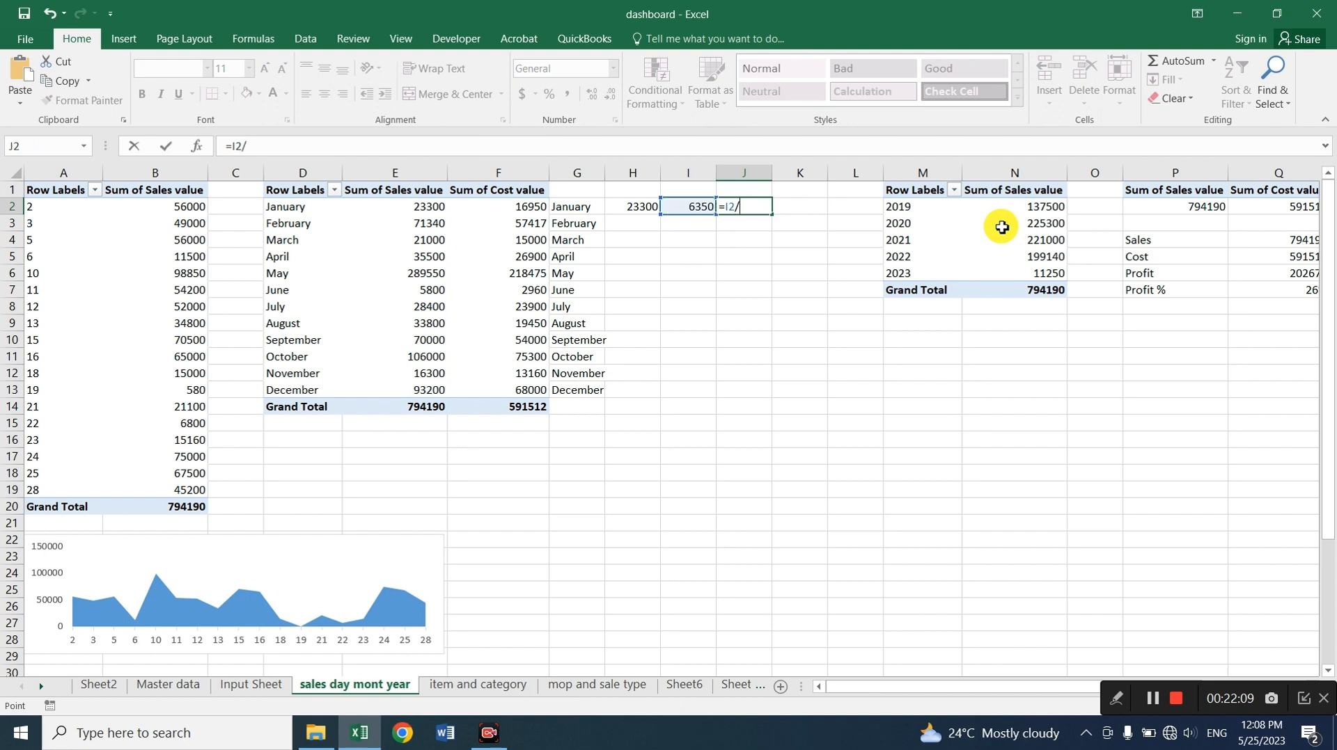
key("Return")
key("Up")
key("Left")
key("Right")
type("P")
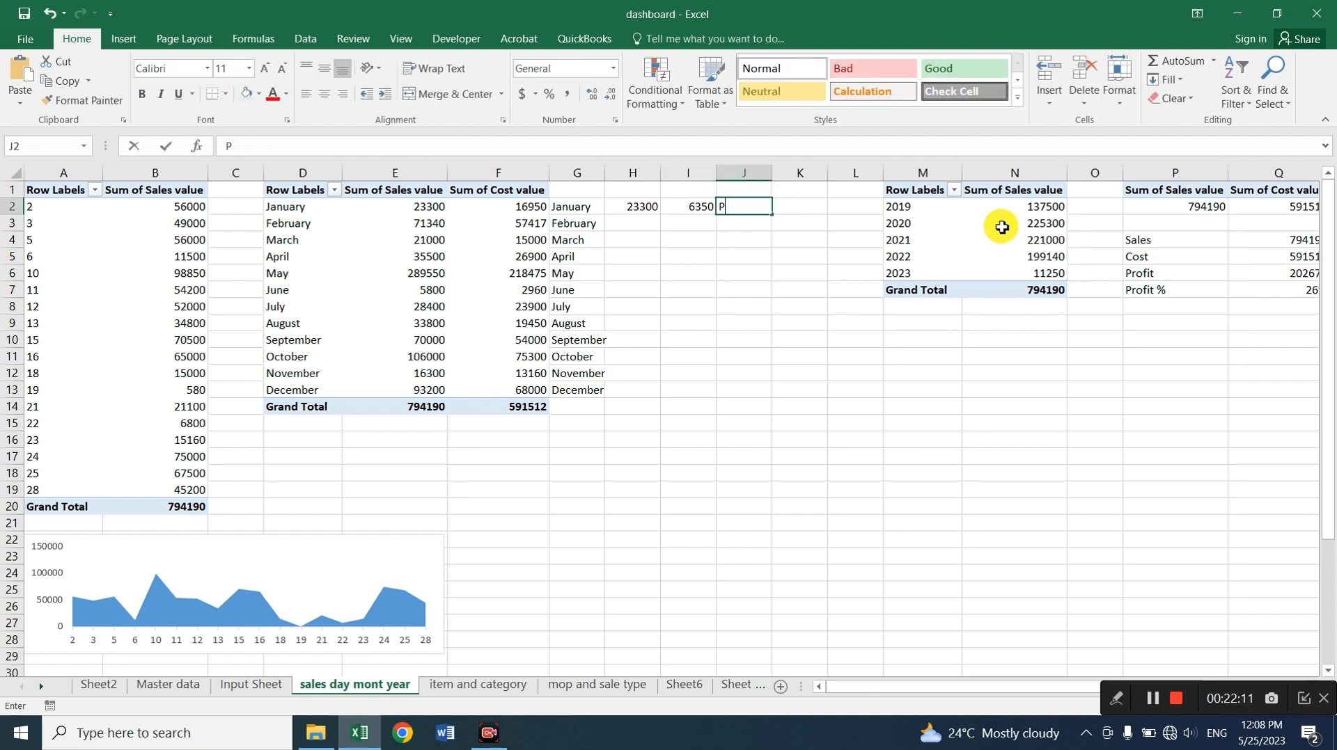
key("Left")
key("ctrl+z")
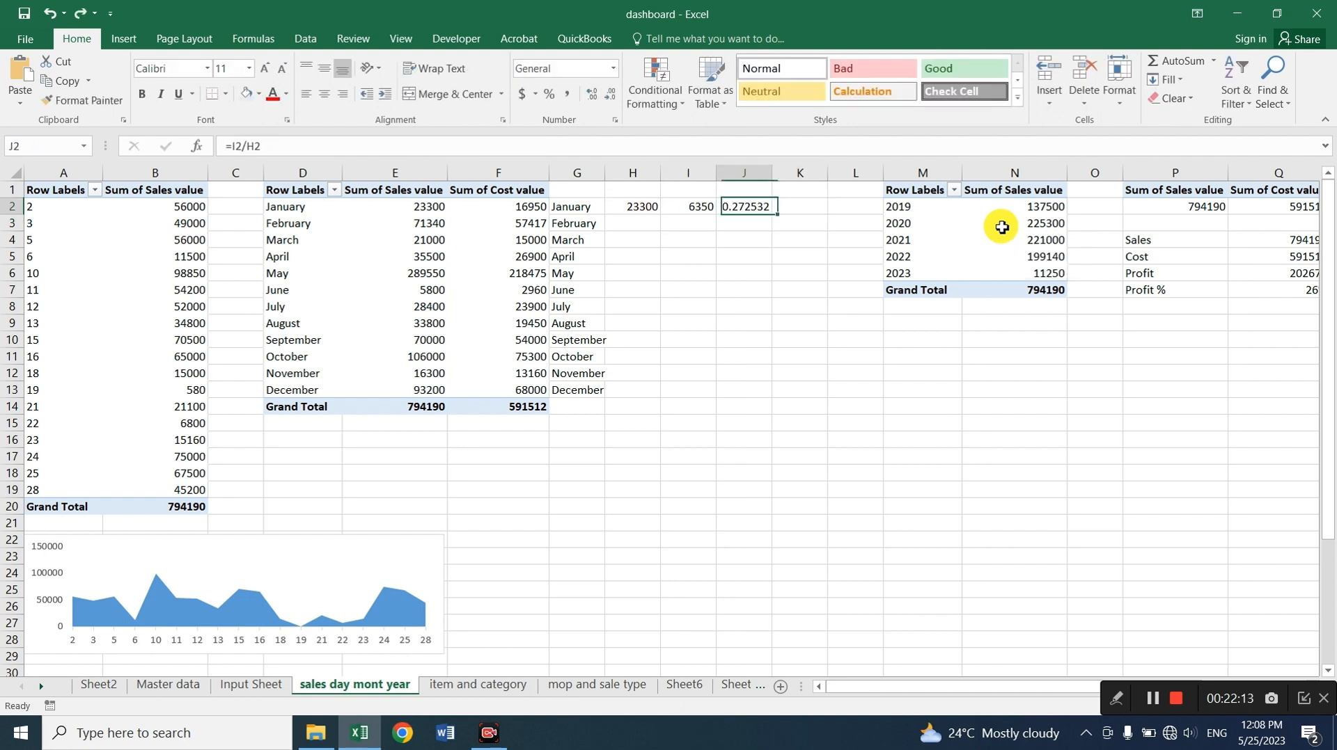
key("ctrl+shift+5")
Fill the sales, profit and profit percentage formulas from H2:J2 down to row 13
key("Left")
key("Left")
key("shift+Right")
key("shift+Right")
key("shift+Down")
key("shift+Down")
key("shift+Down")
key("shift+Down")
key("shift+Down")
key("shift+Down")
key("shift+Down")
key("shift+Down")
key("shift+Down")
key("shift+Down")
key("shift+Down")
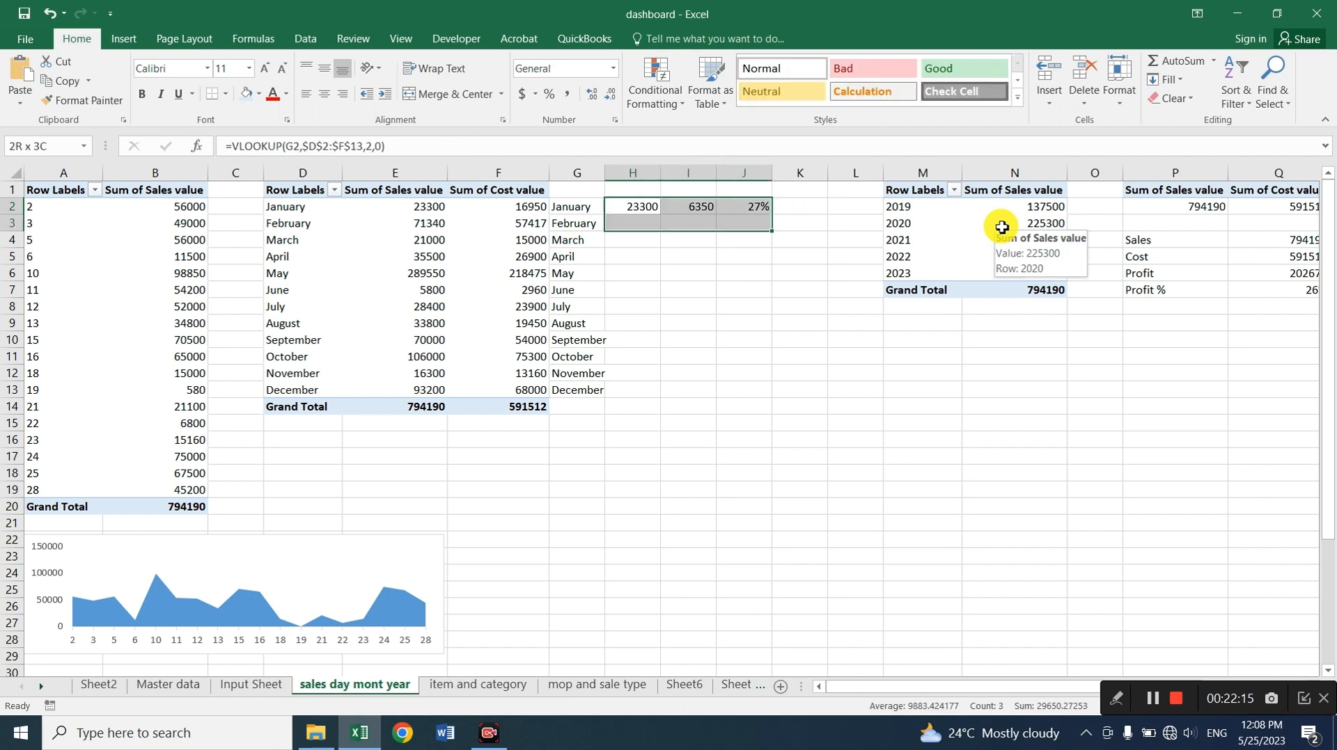
key("ctrl+d")
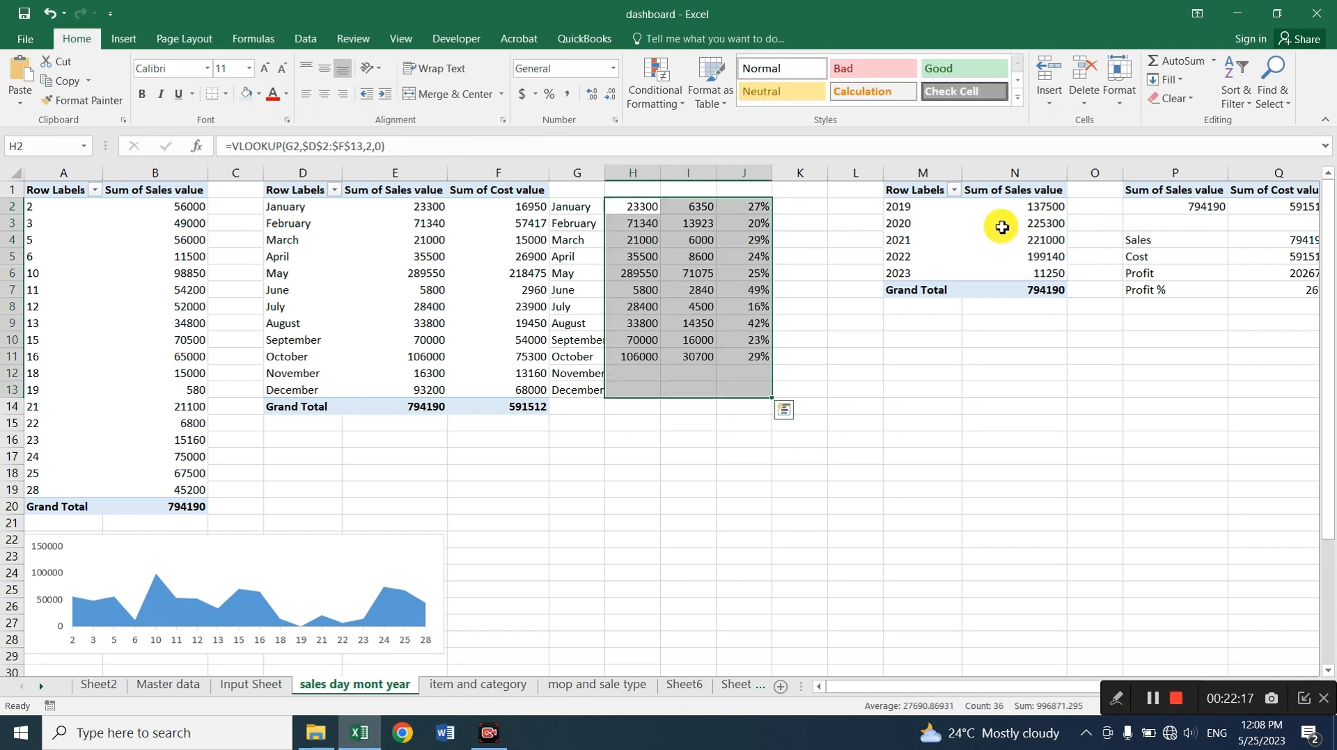
Insert a 2-D clustered column chart from G2:I13 and place it below the monthly lookup table
key("Left")
key("shift+Right")
key("shift+Right")
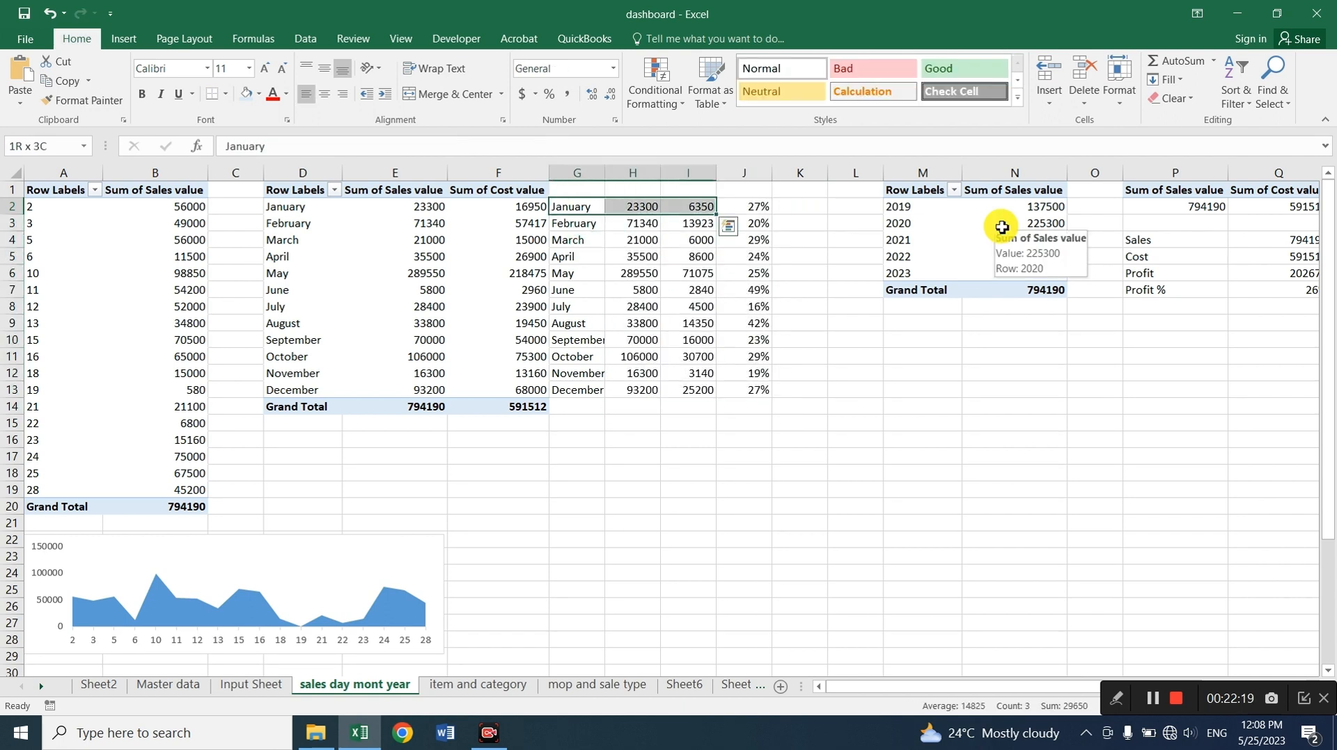
key("shift+Down")
key("shift+Down")
key("shift+Down")
key("shift+Down")
key("shift+Down")
key("shift+Down")
key("shift+Down")
key("shift+Down")
key("shift+Down")
key("shift+Down")
key("shift+Down")
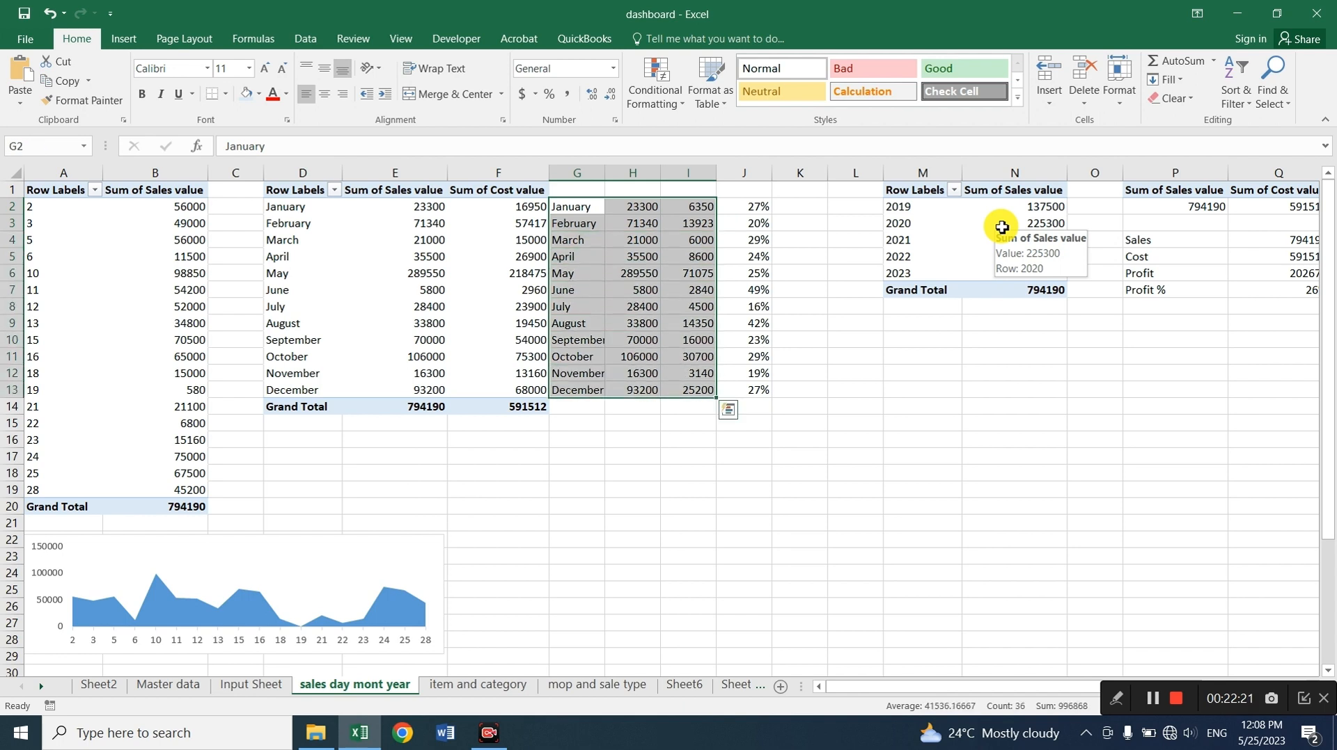
left_click(124, 38)
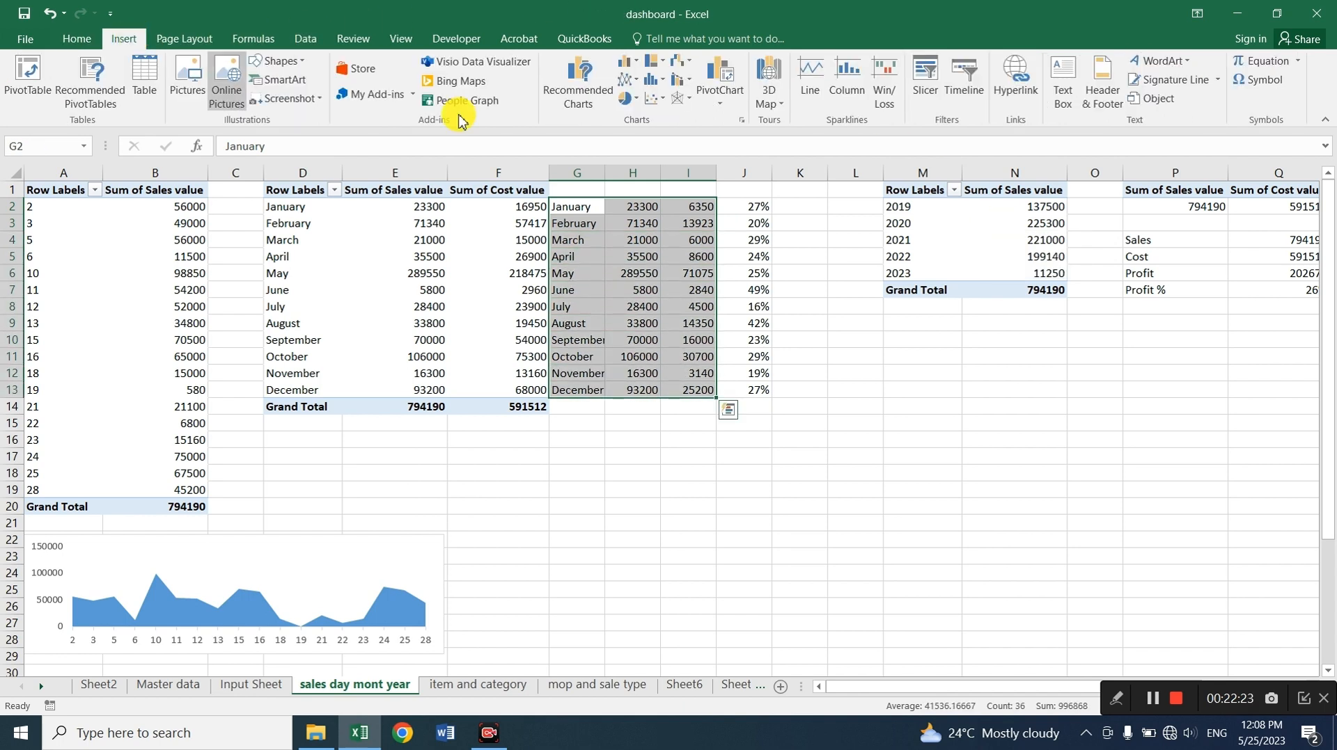
left_click(628, 62)
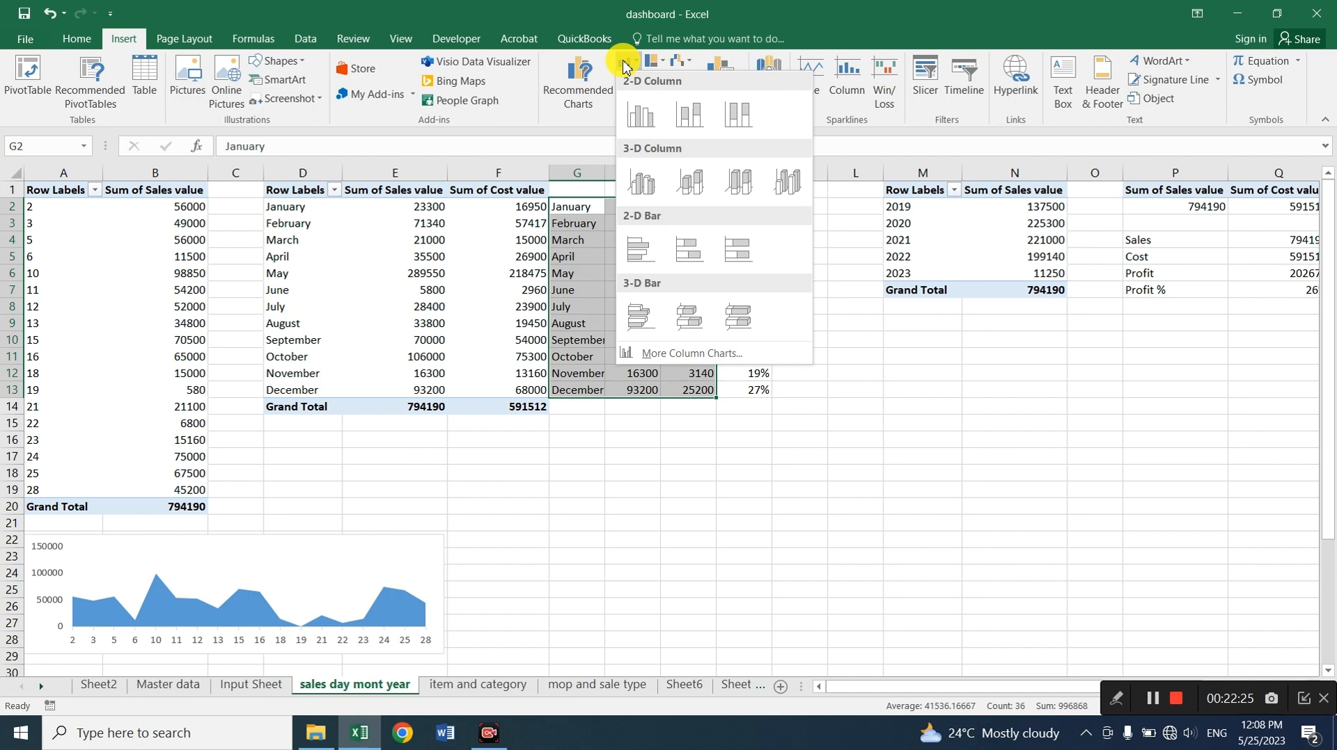
left_click(635, 120)
left_click_drag(612, 346, 664, 461)
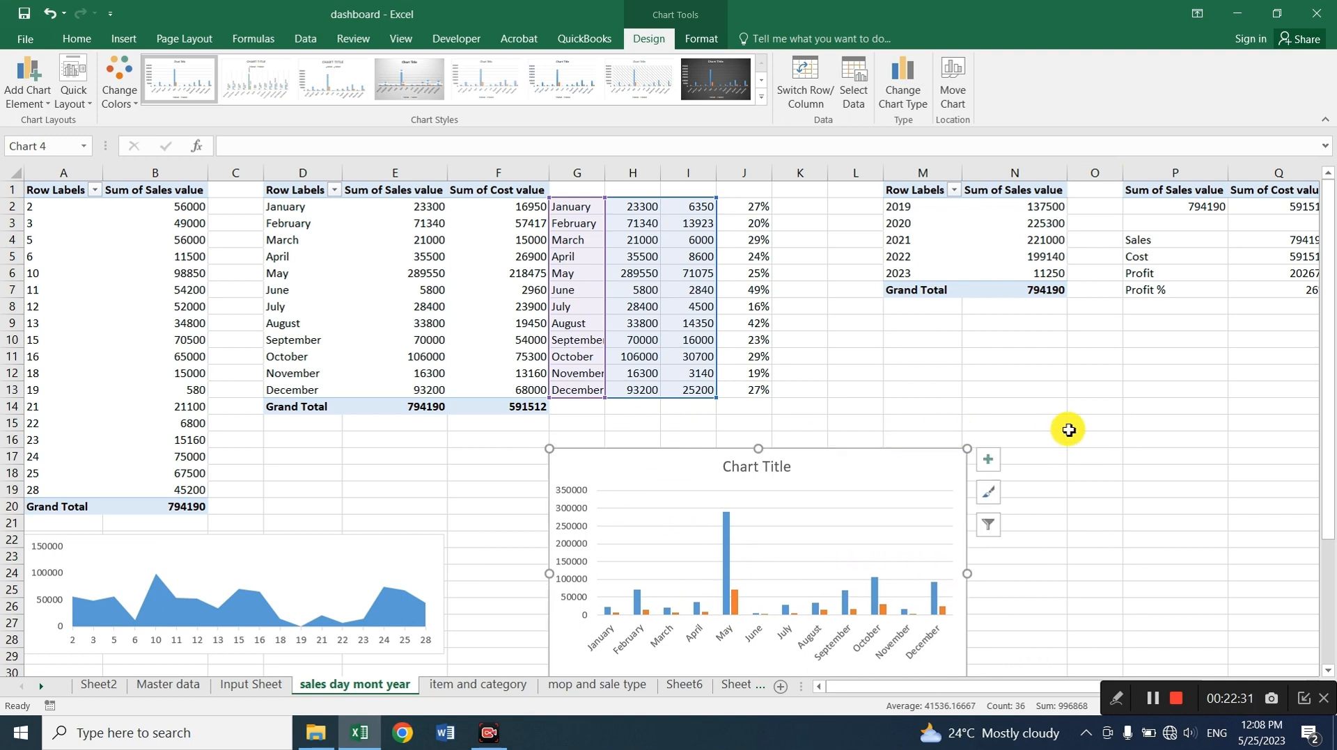
Remove the legend, gridlines and chart title from the monthly column chart
left_click(988, 461)
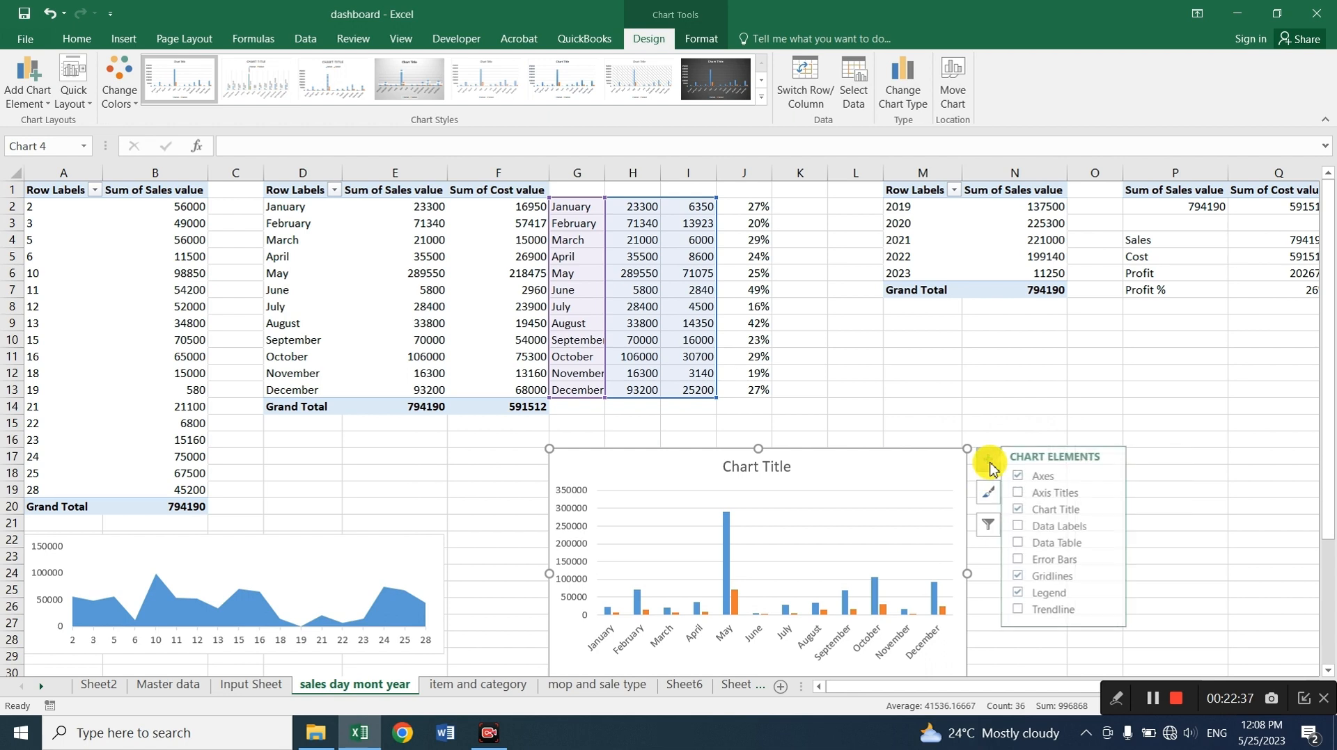
left_click(1029, 593)
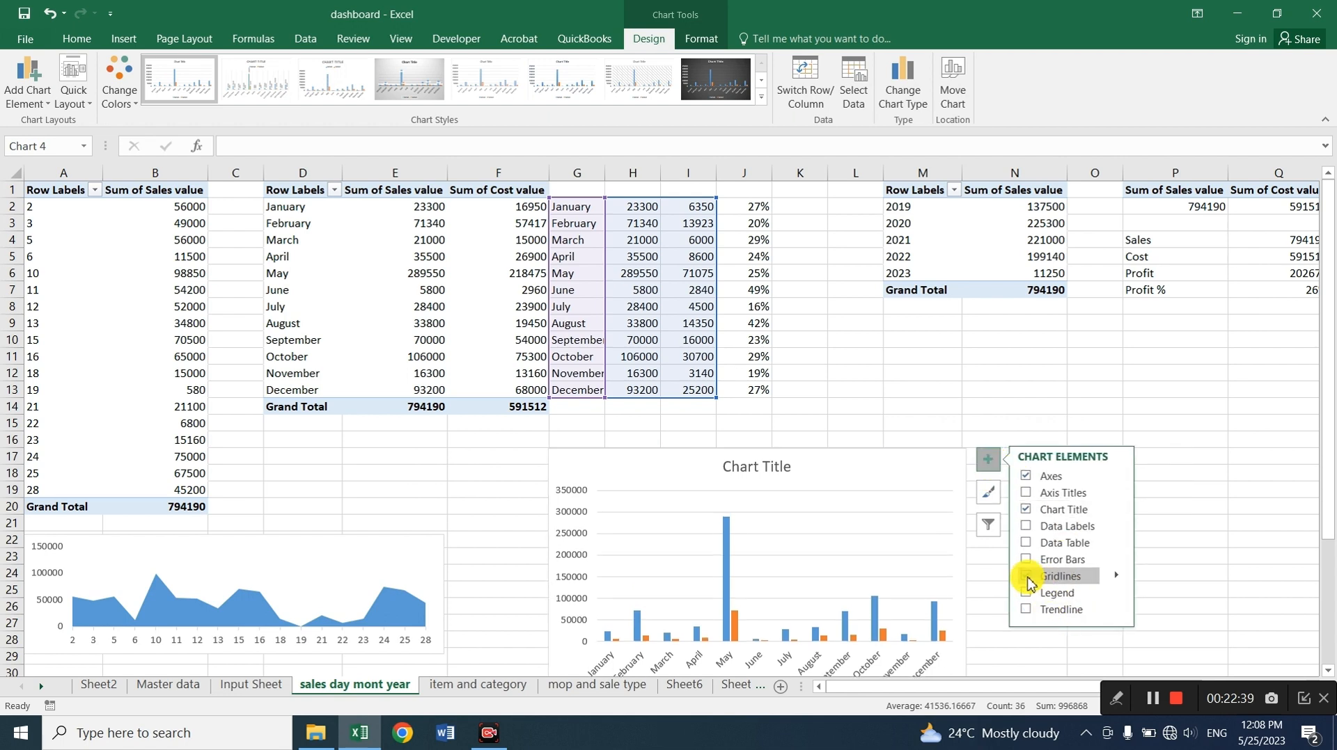
left_click(1027, 577)
left_click(1025, 510)
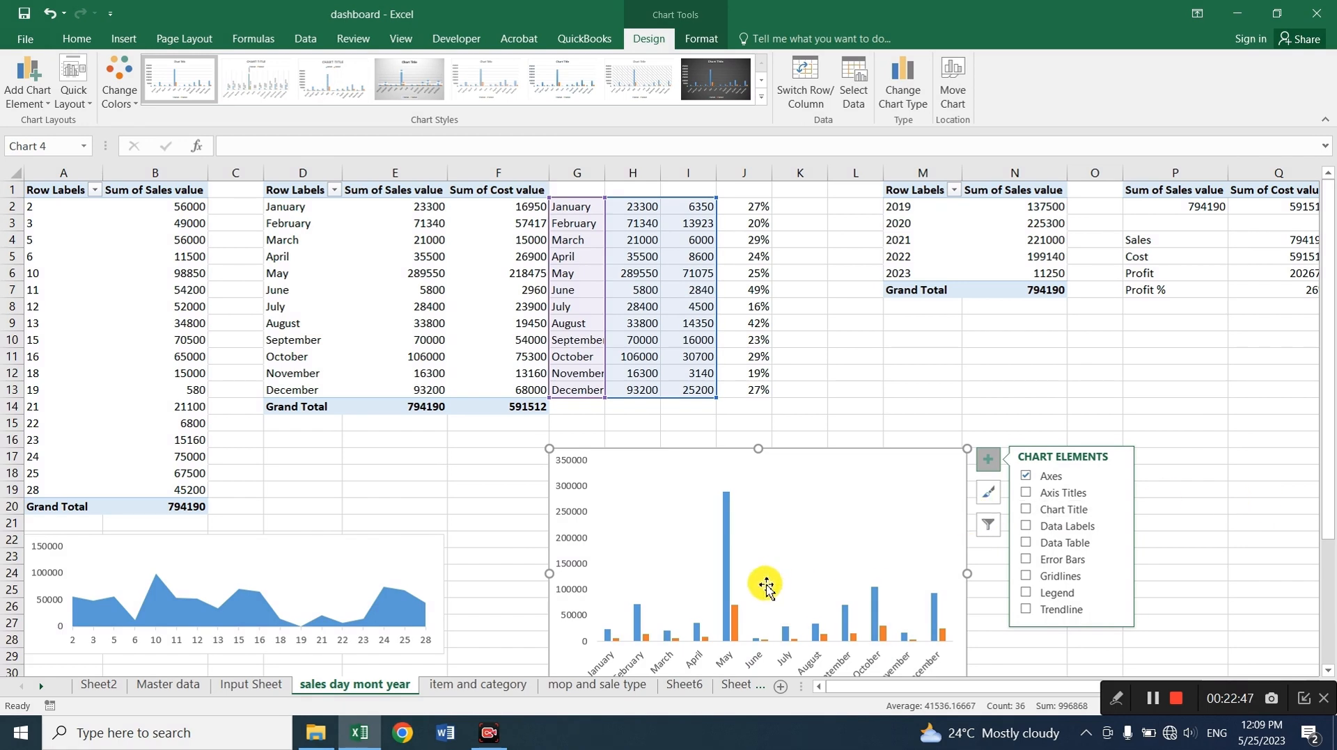
Set the monthly chart's gap width to 50% and its series overlap to 100%
mouse_move(727, 605)
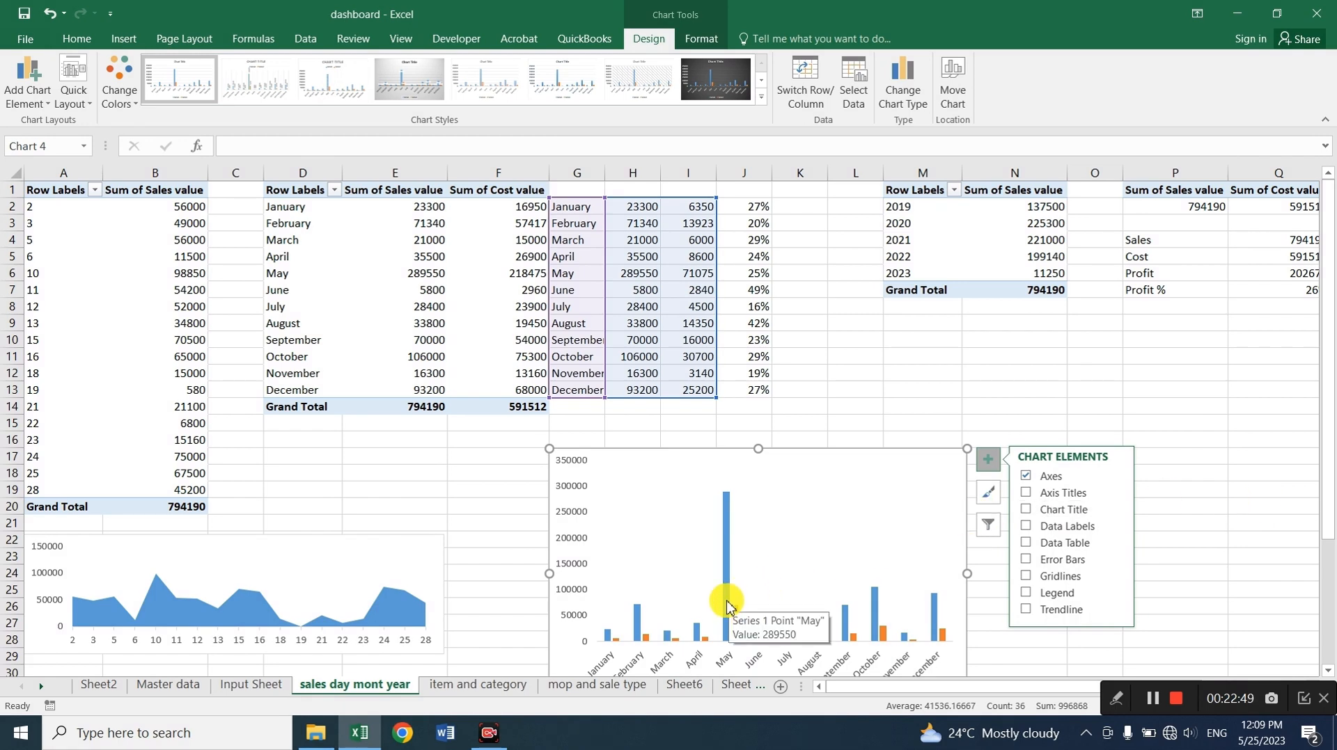
left_click(727, 606)
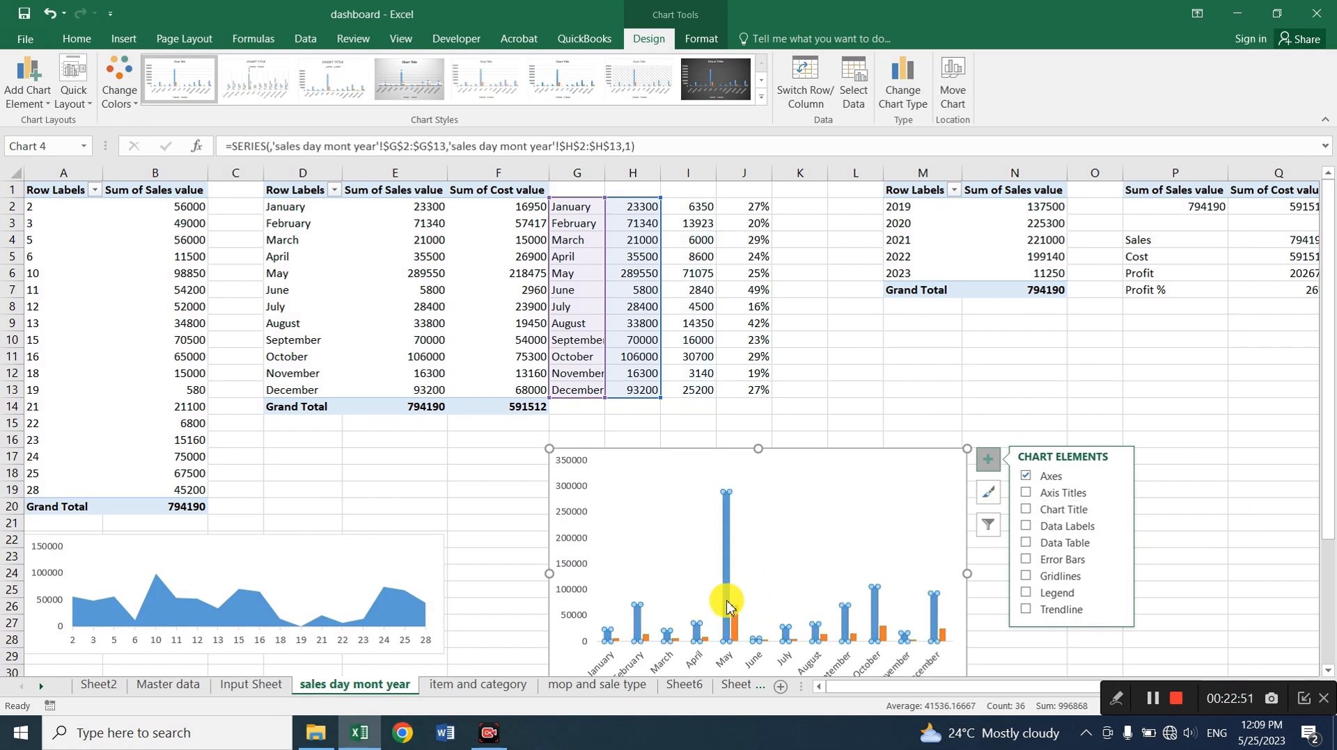
double_click(727, 605)
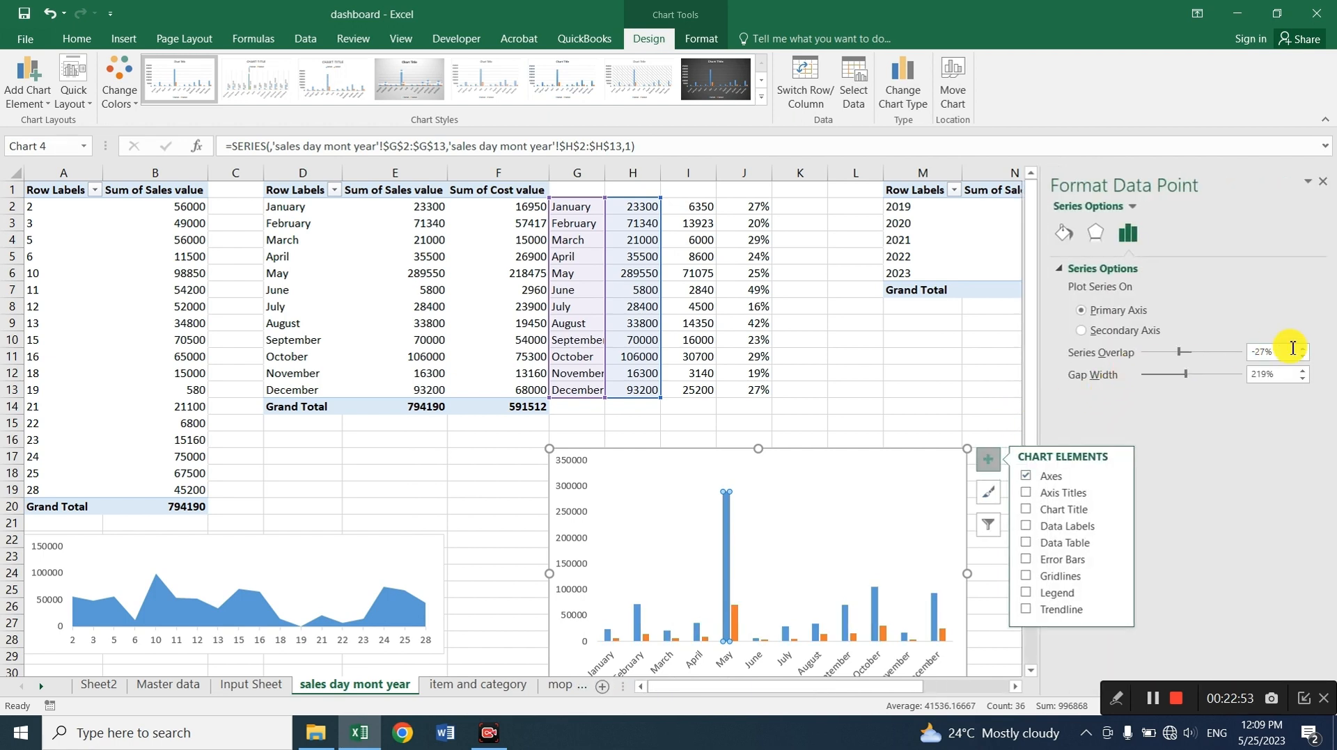
left_click_drag(1290, 380, 1185, 393)
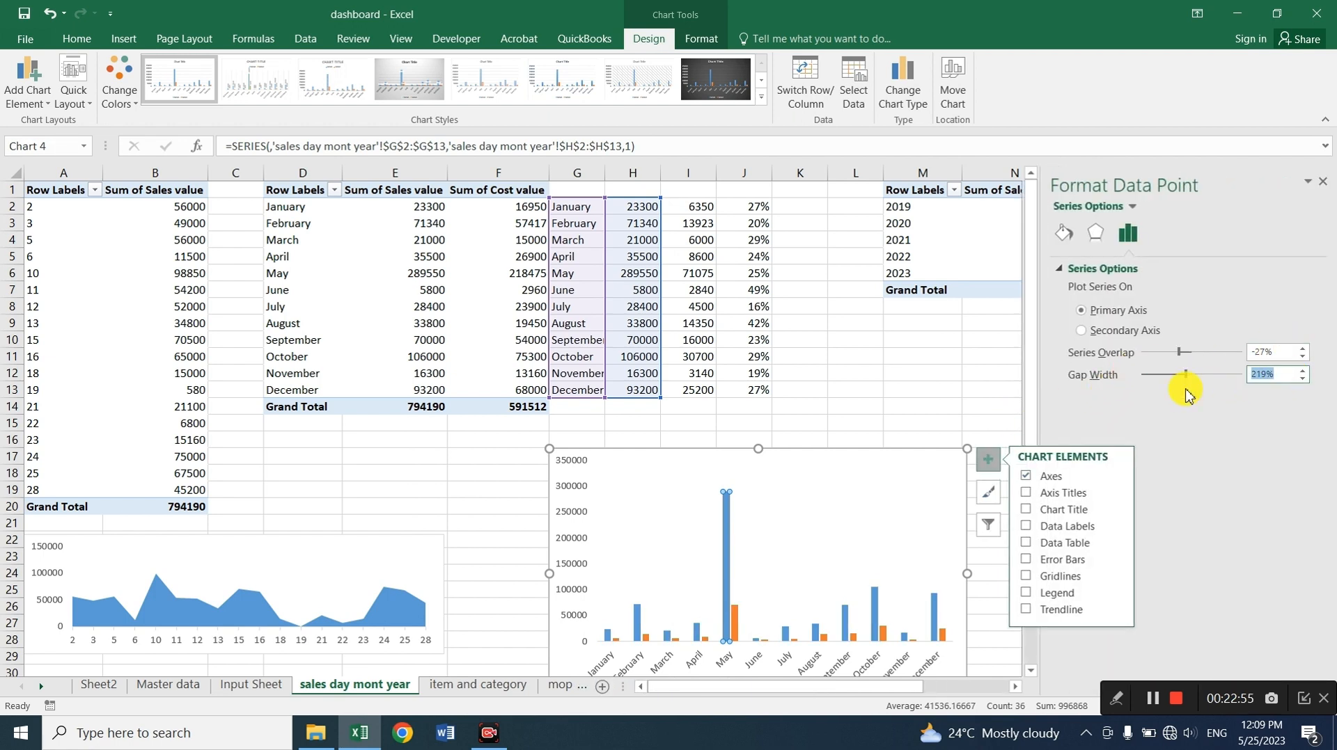
type("50")
key("Return")
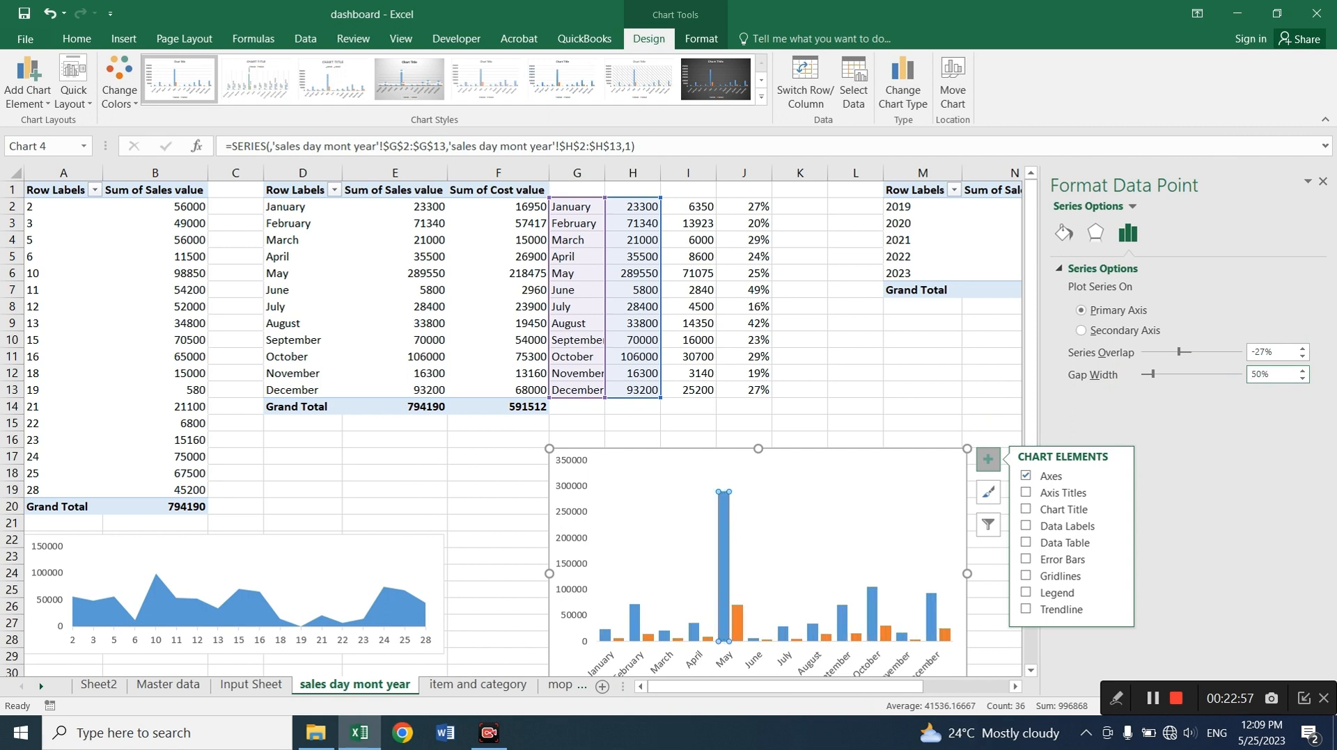
left_click_drag(1290, 355, 1187, 362)
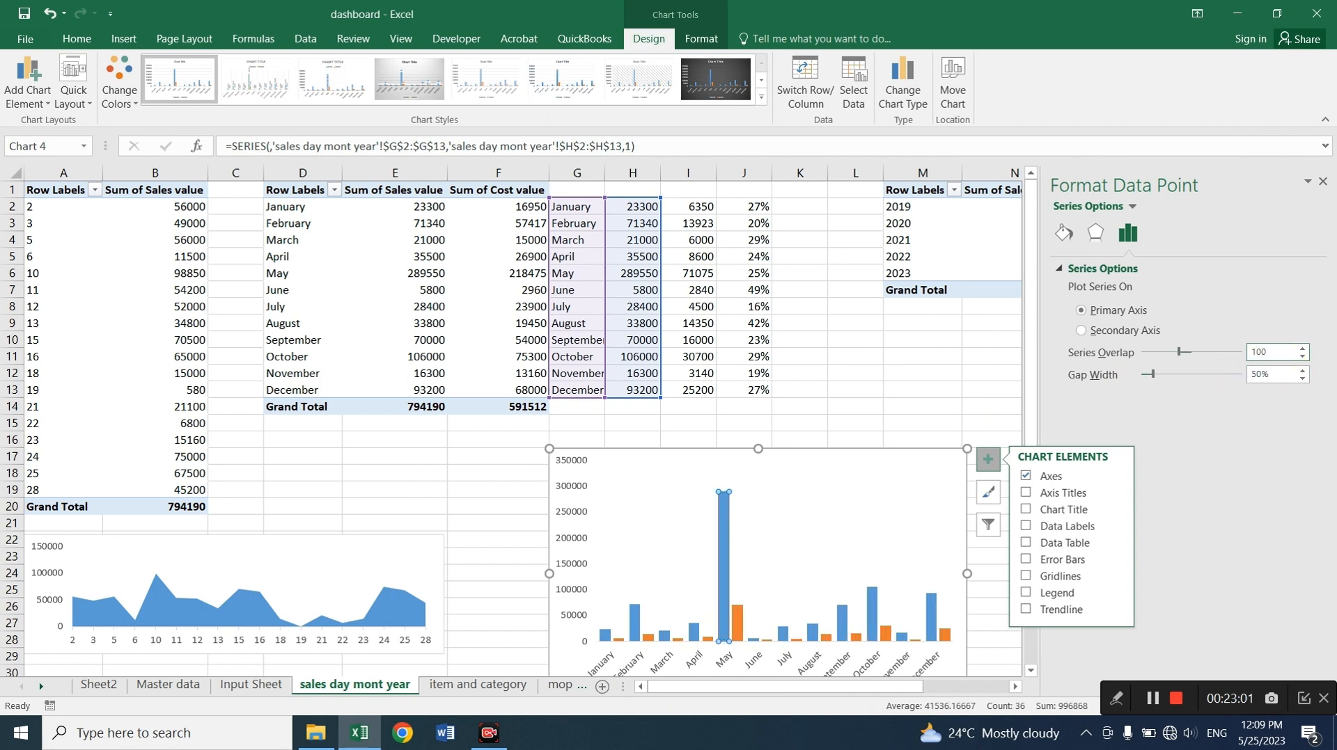
left_click(988, 390)
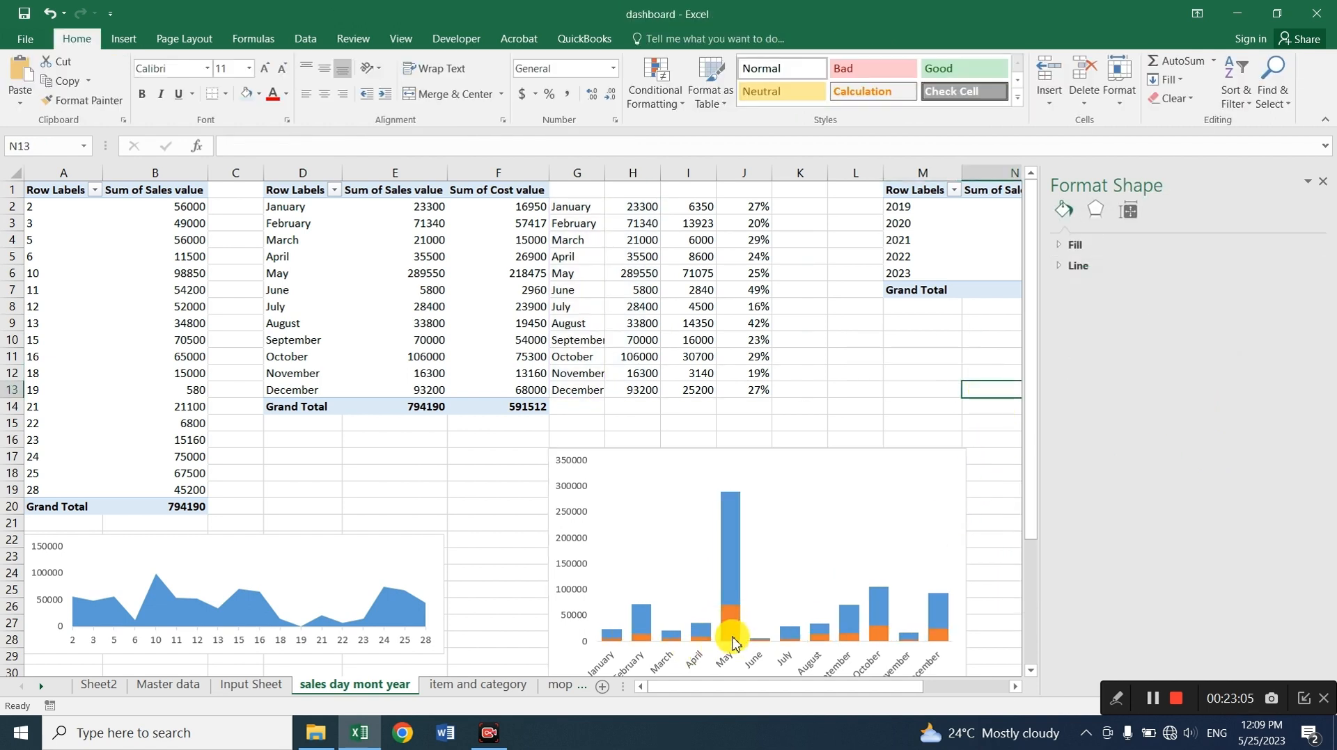
Insert a check box form control just above the monthly column chart, around cell H15
mouse_move(734, 616)
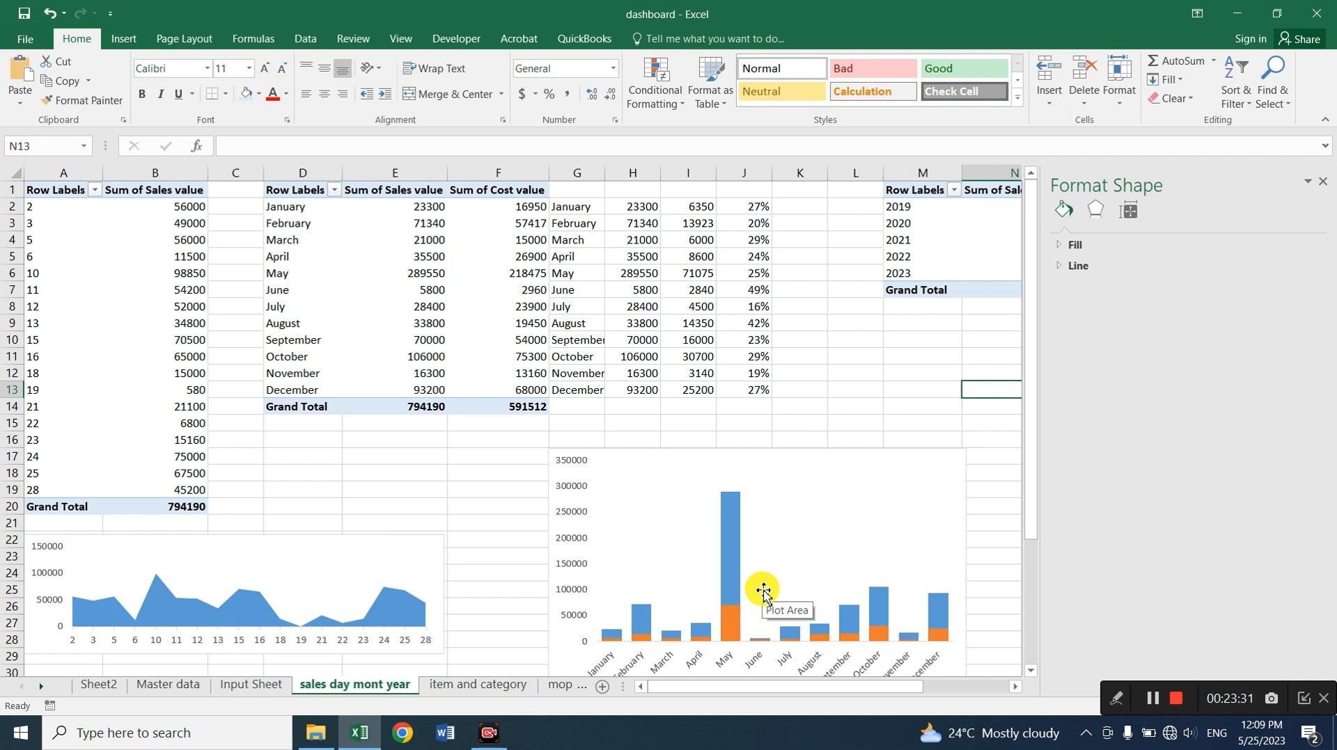
left_click(456, 38)
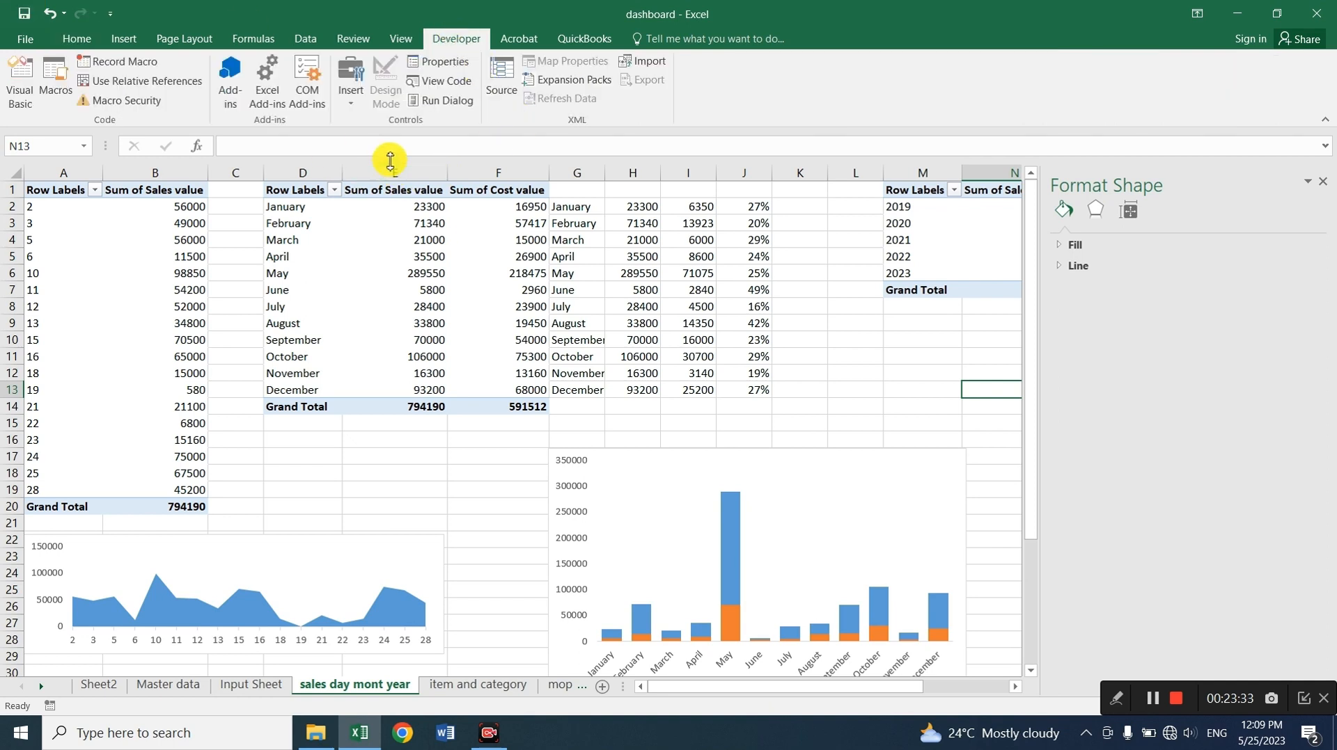
left_click(351, 90)
left_click(374, 132)
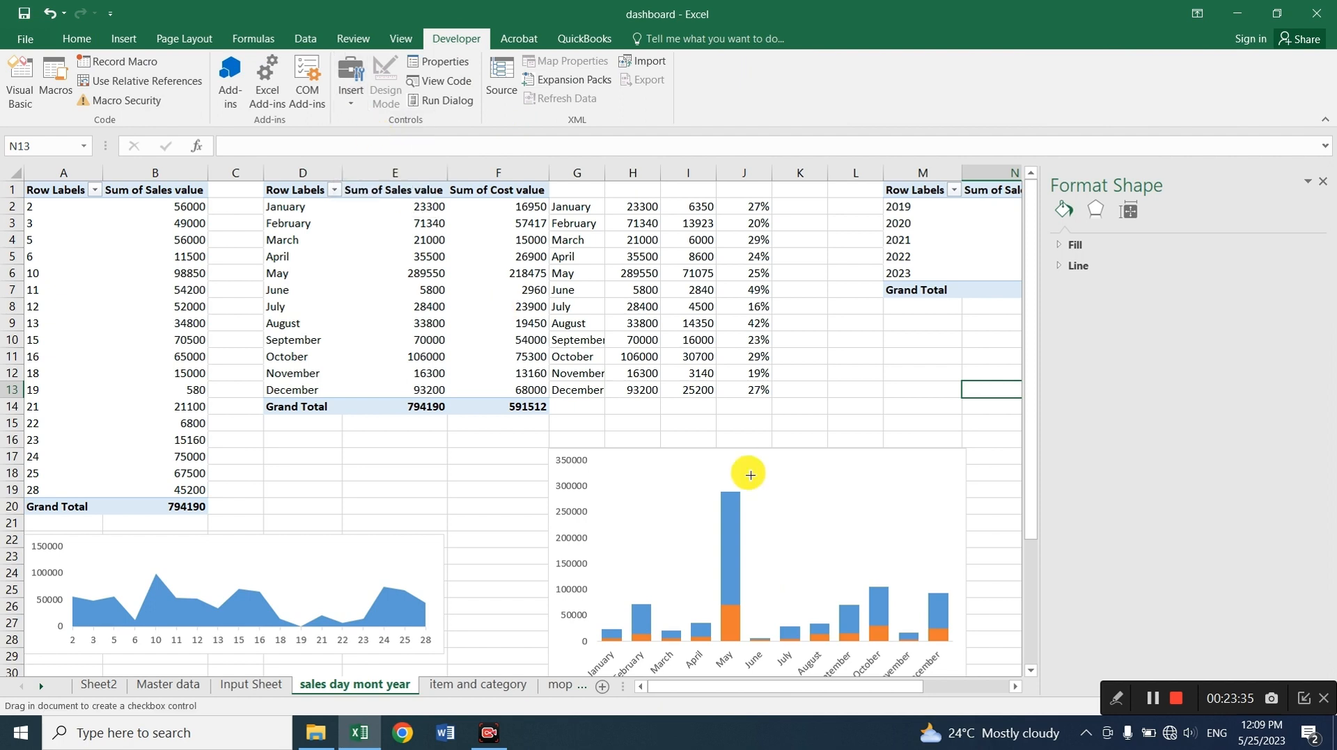
left_click(619, 415)
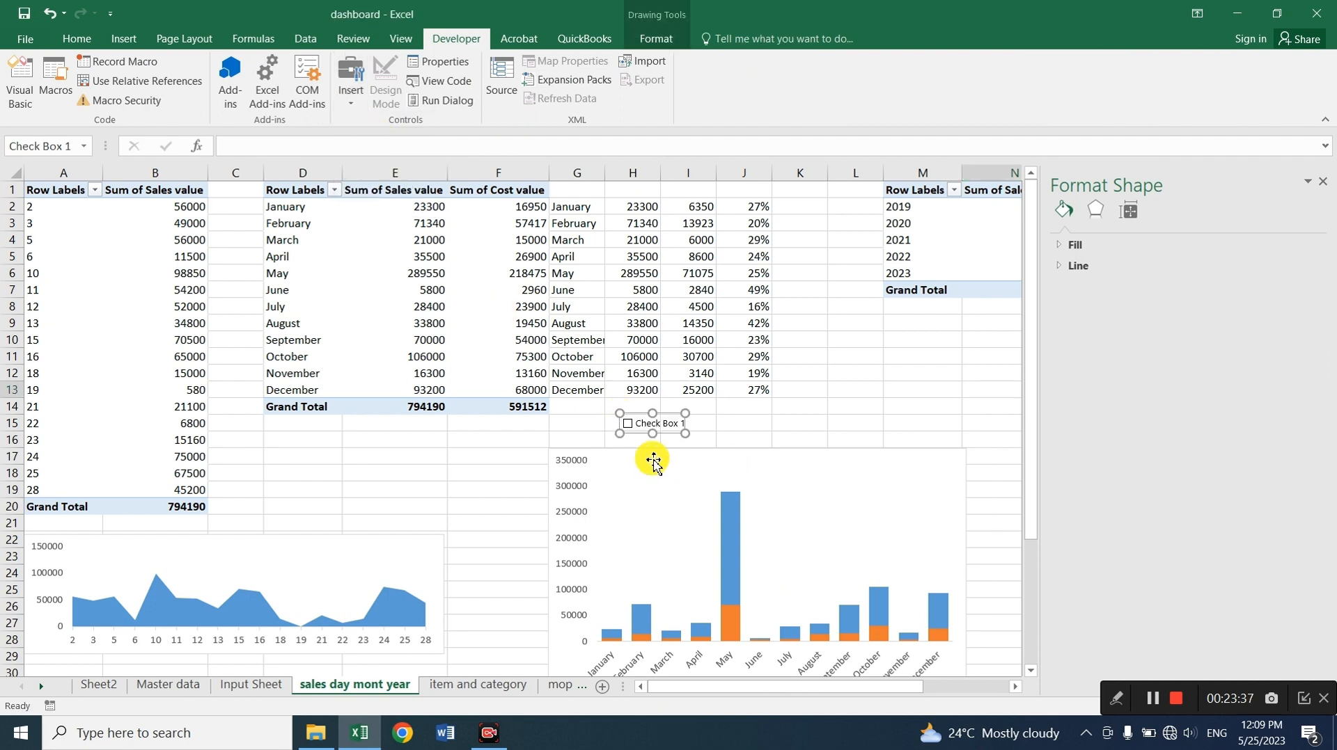
Change the check box's label to "sales"
left_click(656, 423)
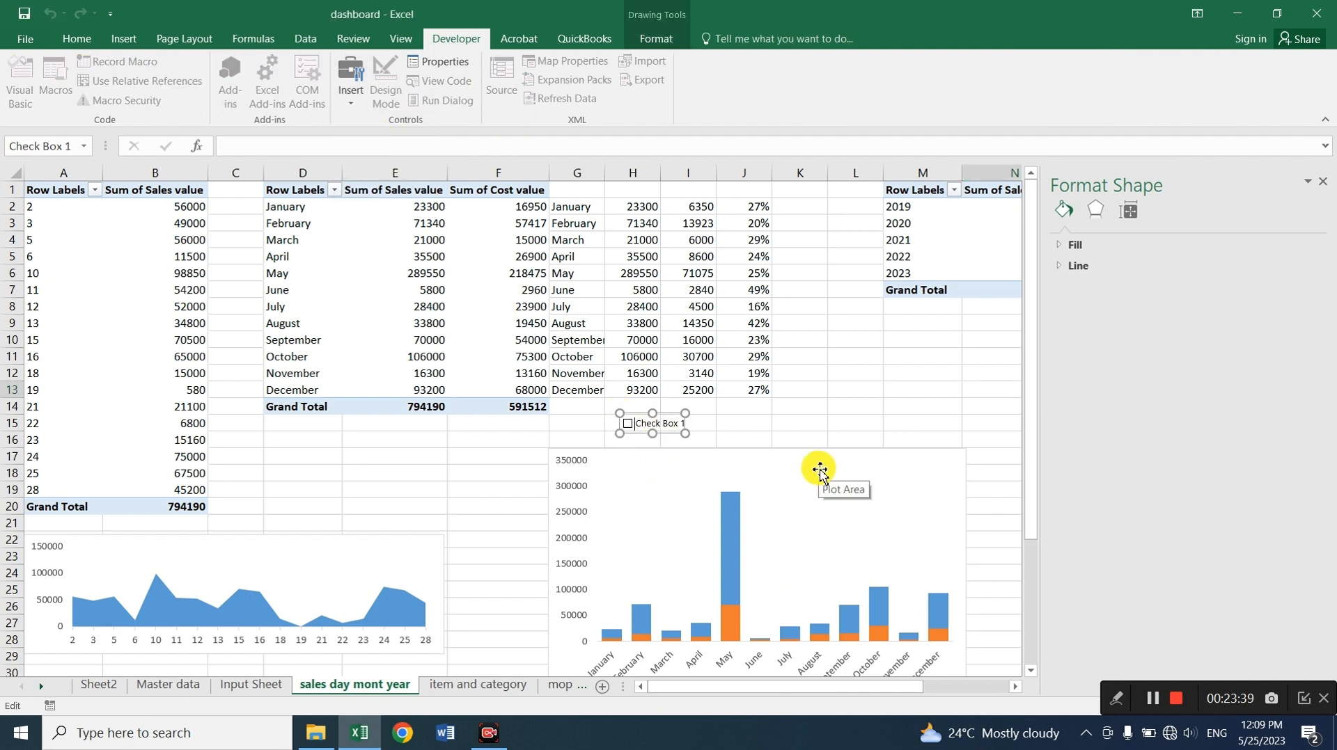
key("Home")
key("Delete")
type("sales")
left_click(800, 439)
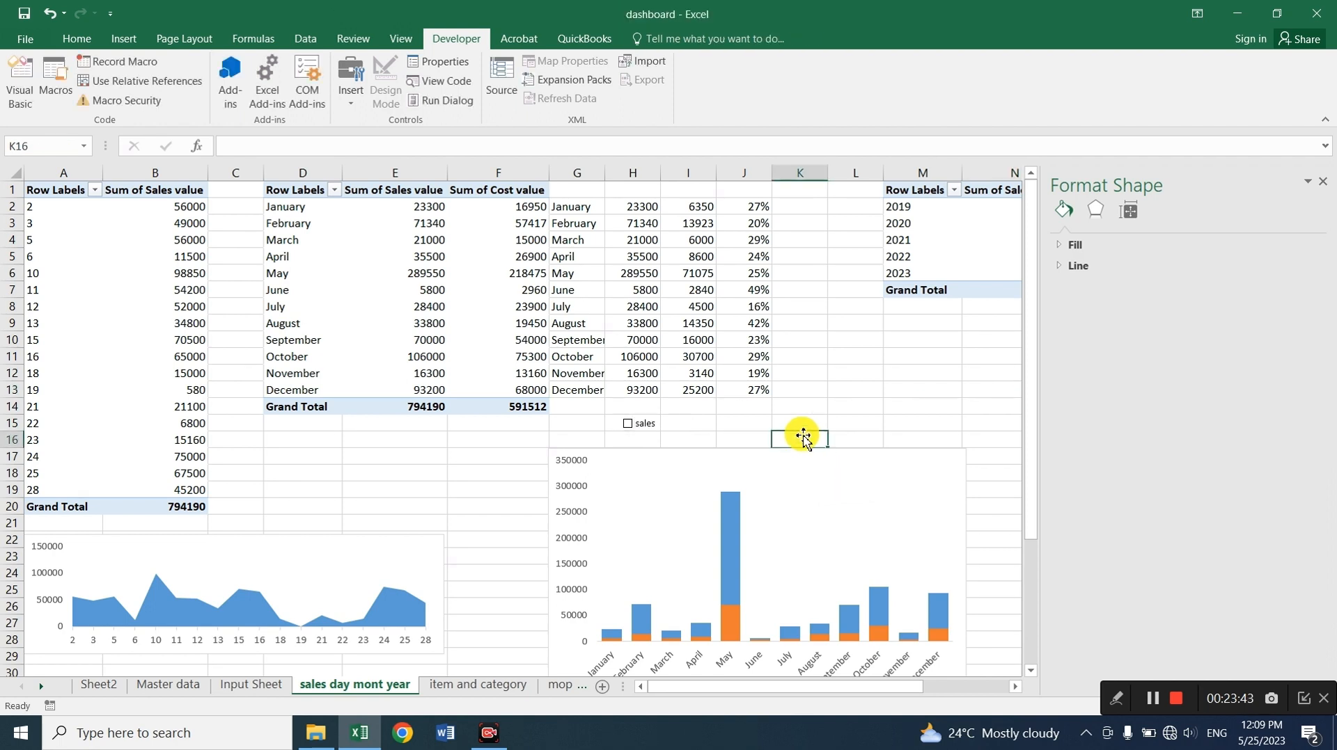
Duplicate the sales check box, place the copy beside it above the monthly chart around column I, and relabel it "Profit"
left_click(646, 429, "ctrl")
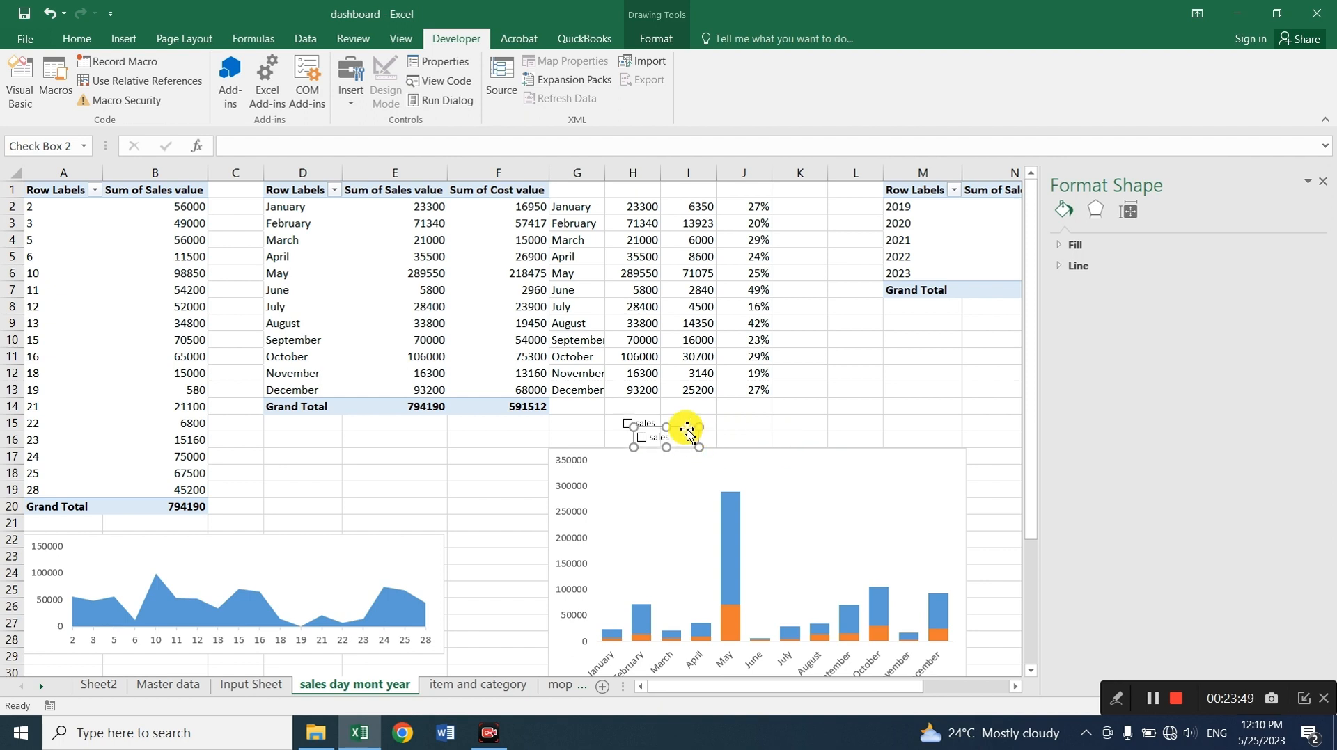
left_click_drag(686, 432, 754, 417)
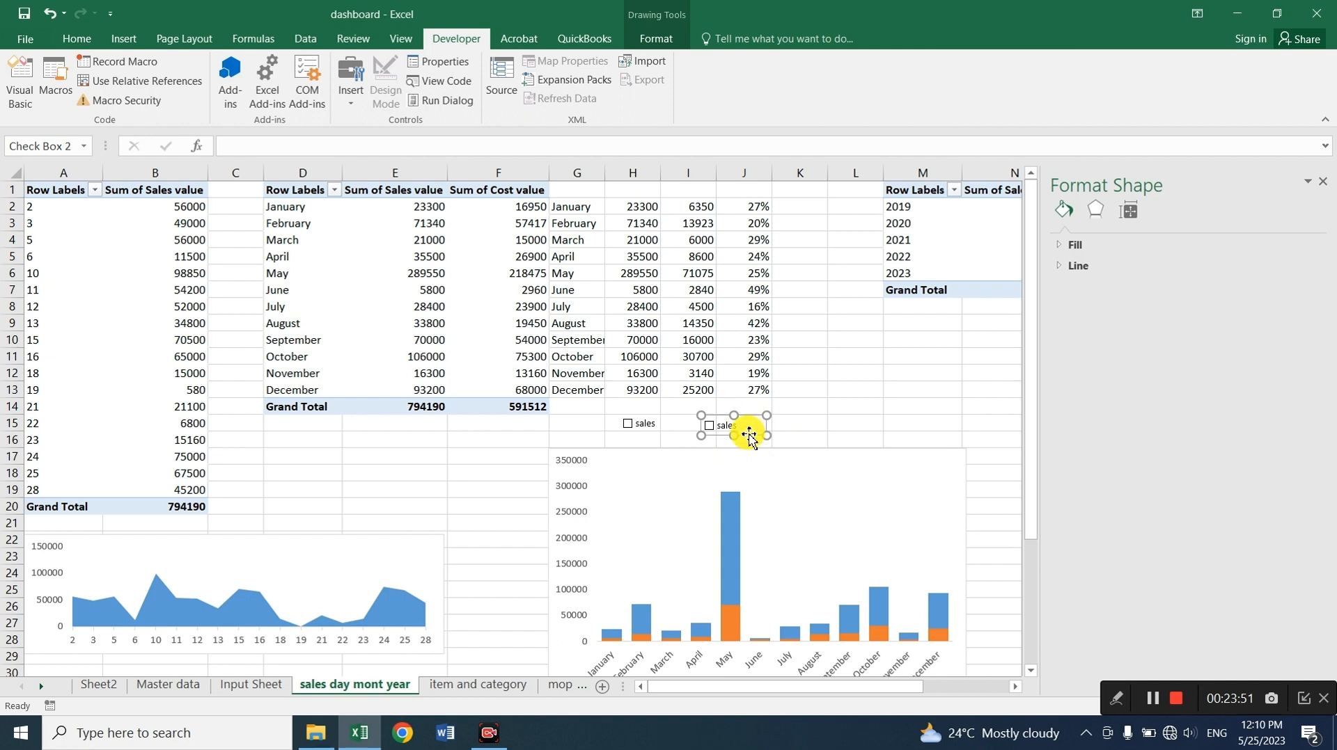
left_click(731, 426)
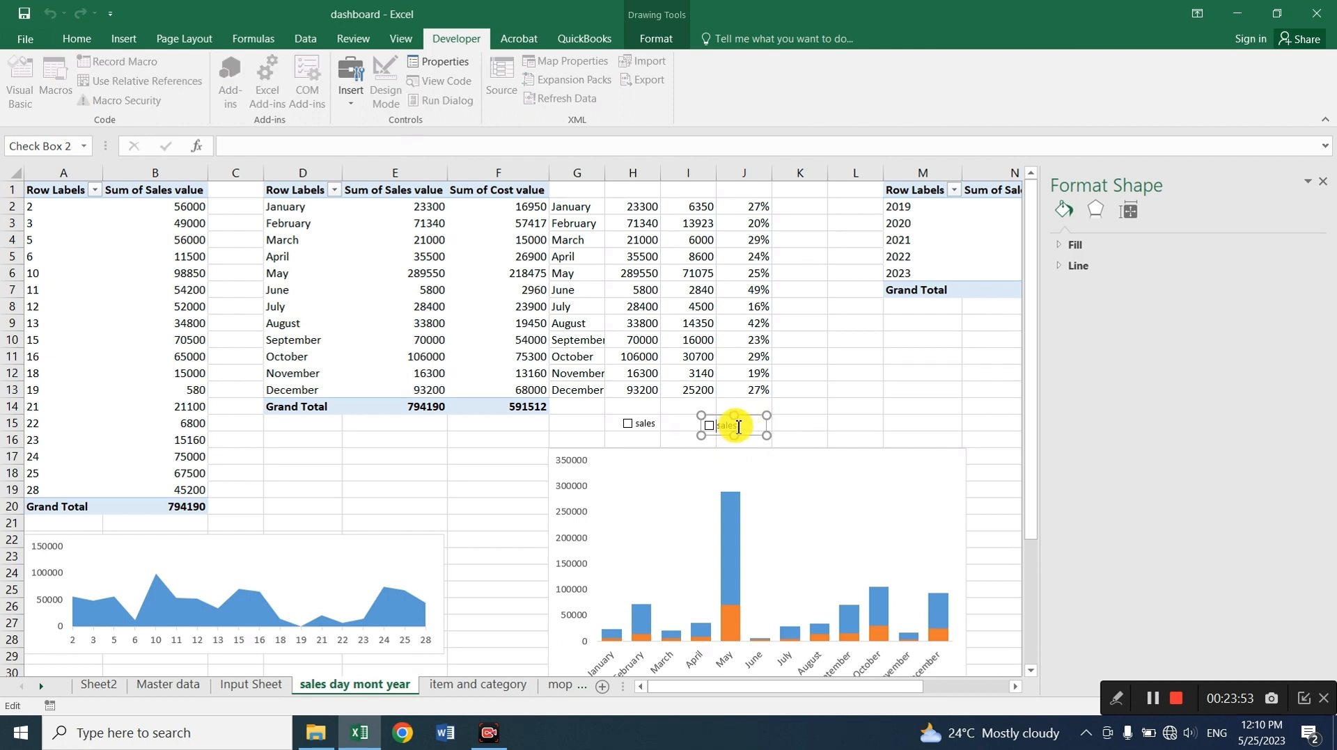
key("Delete")
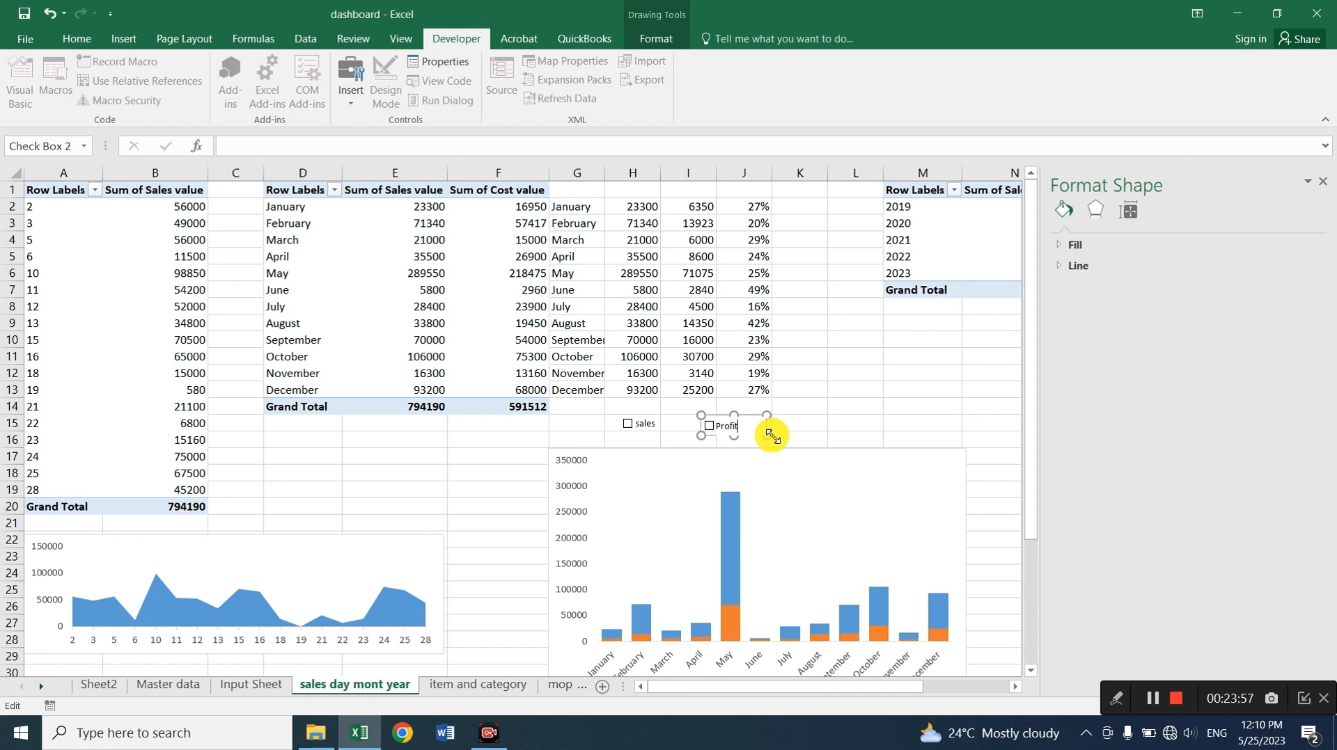
type("Profit")
left_click(812, 424)
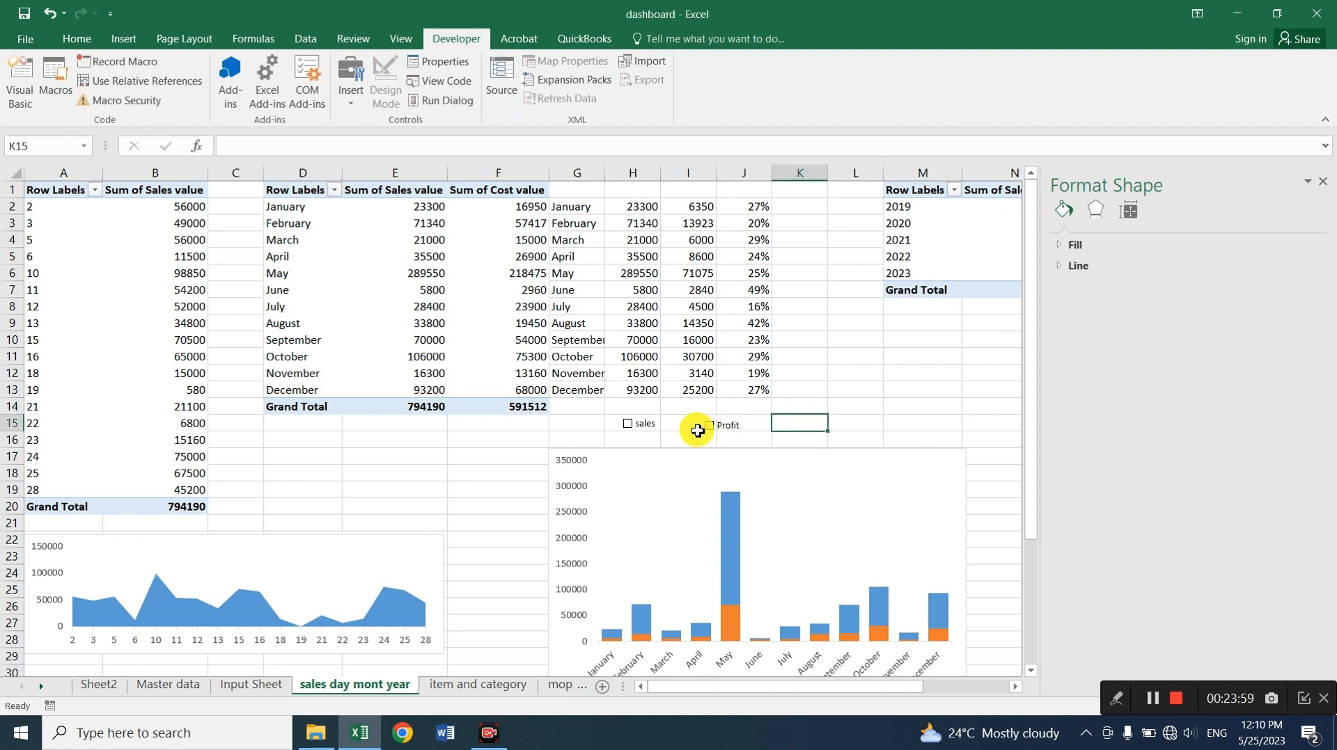
Test the sales and Profit check boxes by toggling them
left_click(628, 426)
left_click(629, 424)
left_click(708, 431)
Link the sales check box to cell $H$1 in its control settings
right_click(639, 424)
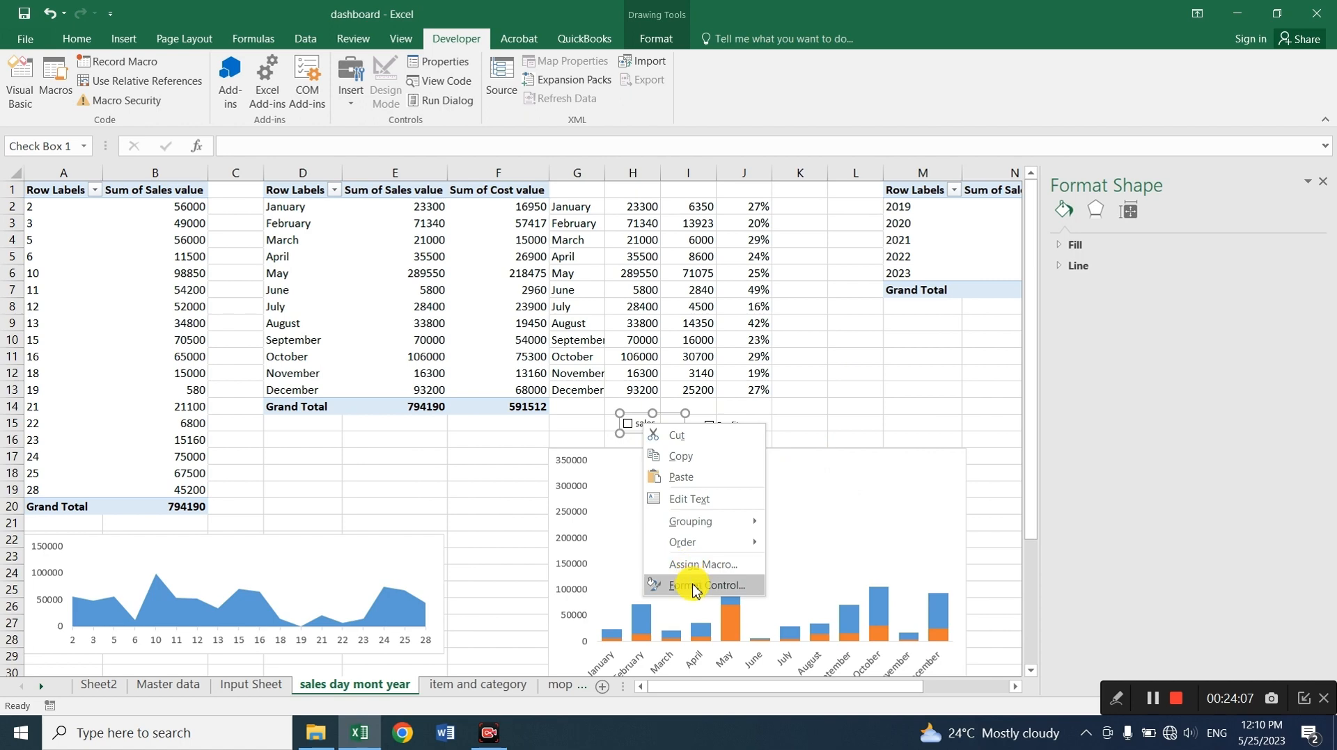
left_click(689, 584)
left_click(427, 373)
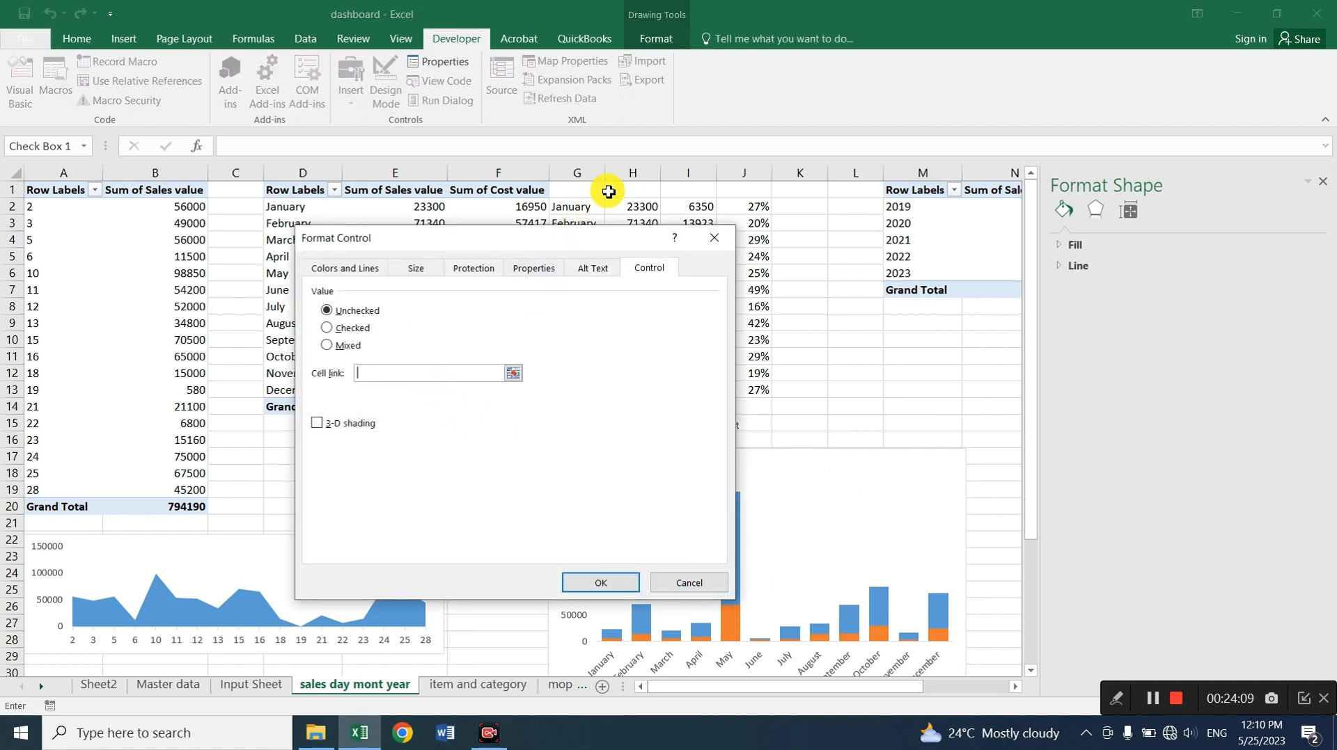
left_click(633, 189)
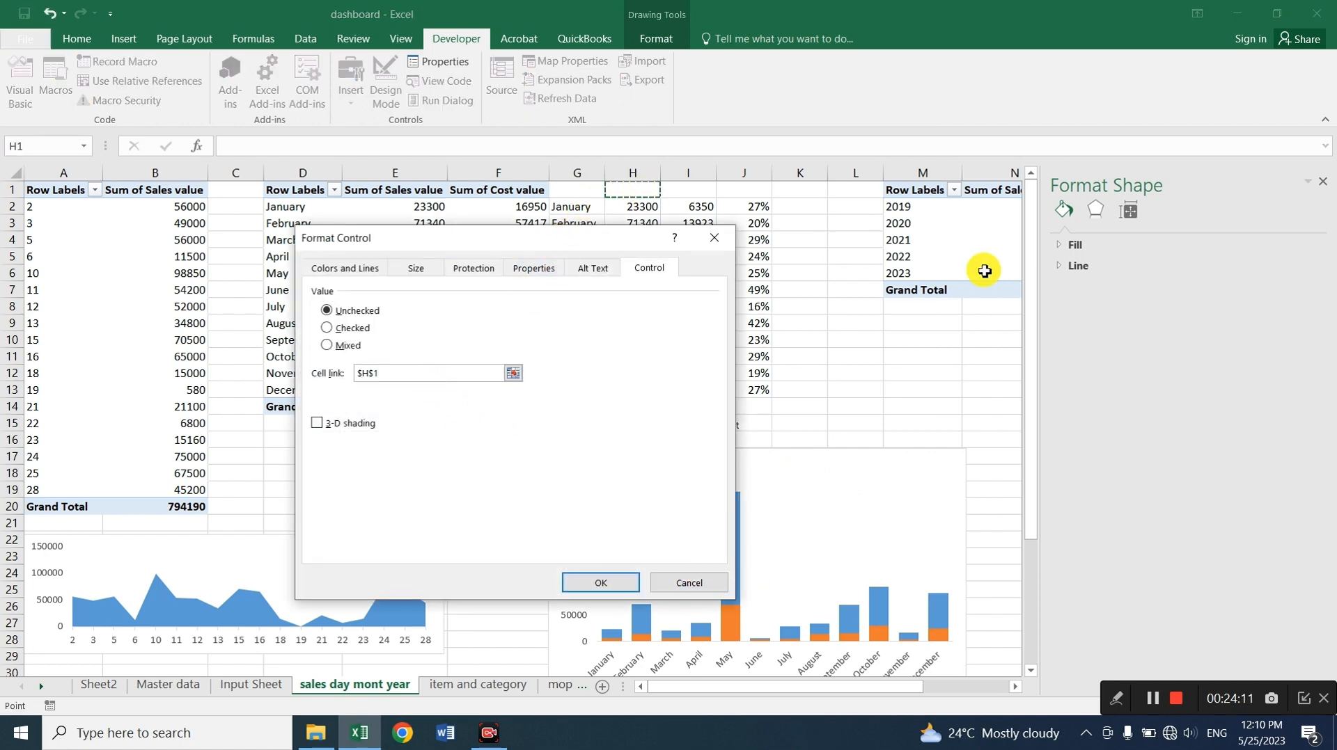
key("Return")
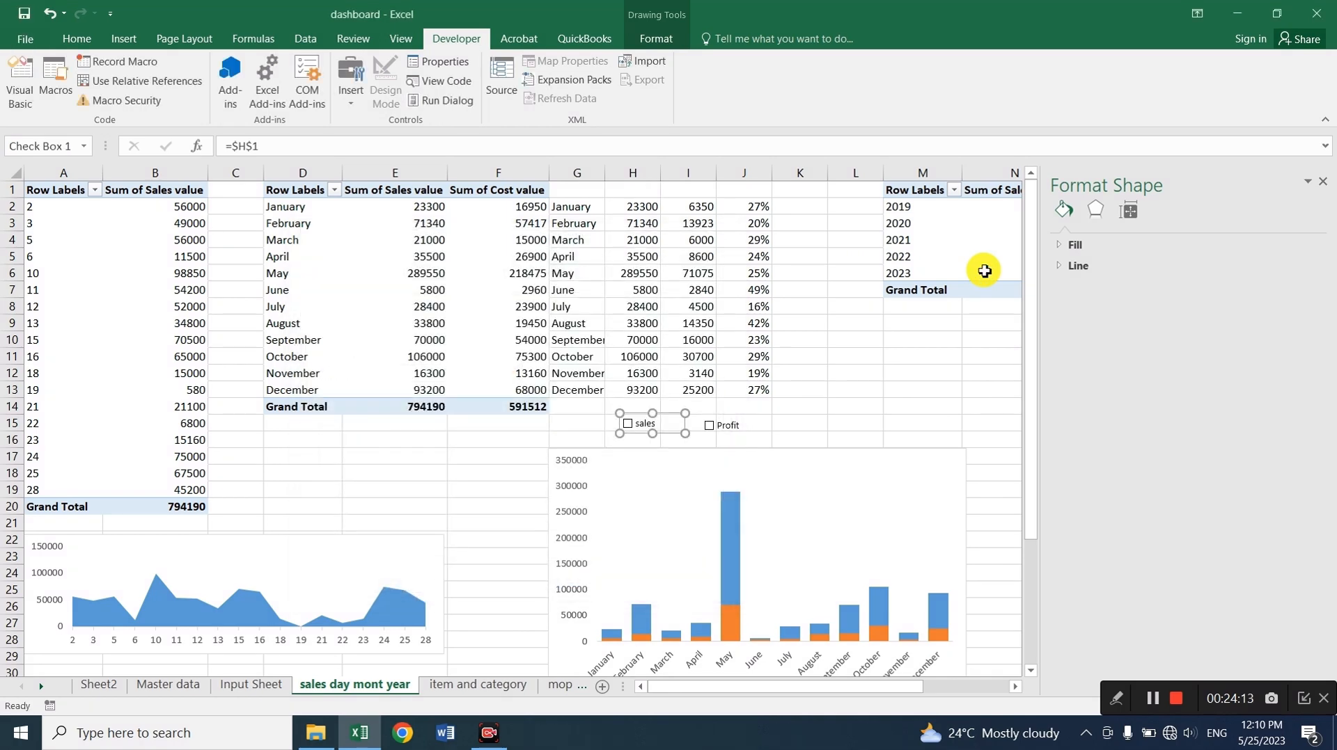
Link the Profit check box to cell $I$1 in its control settings
right_click(726, 437)
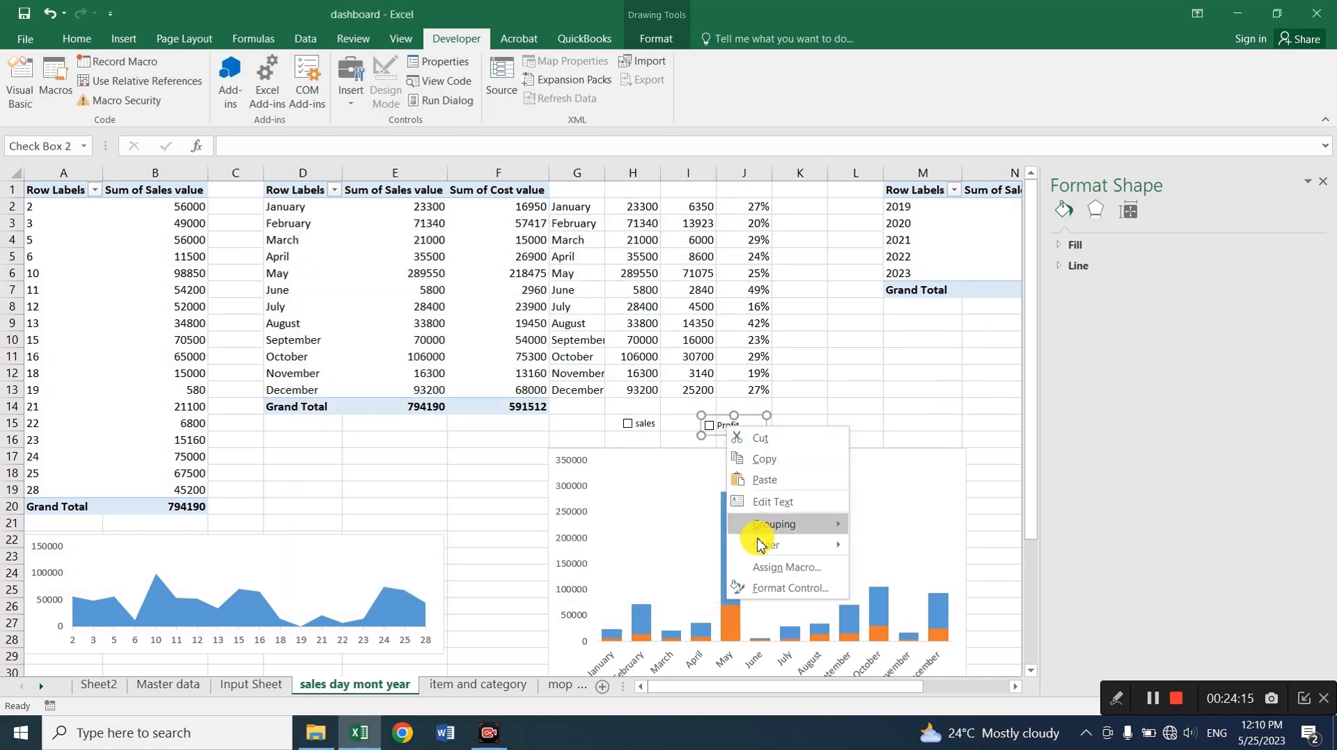
left_click(766, 587)
left_click(447, 373)
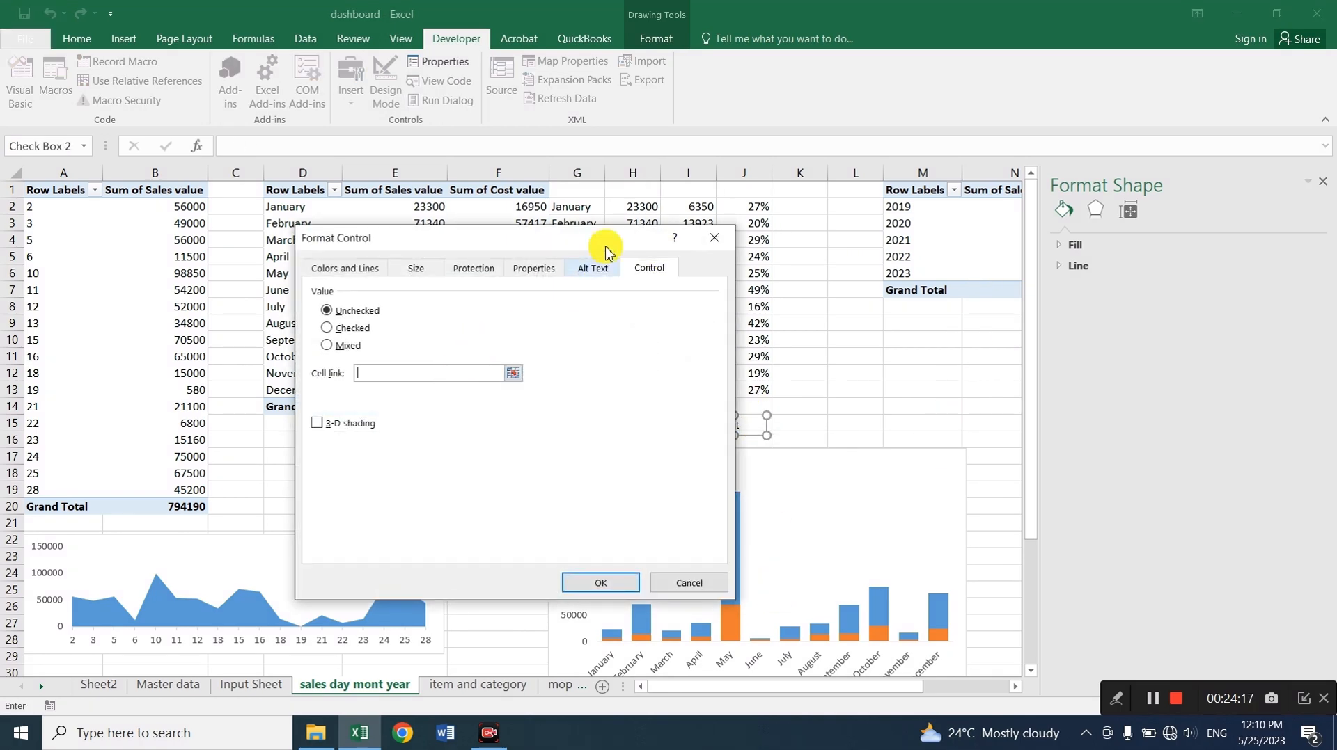
left_click(688, 190)
left_click(597, 583)
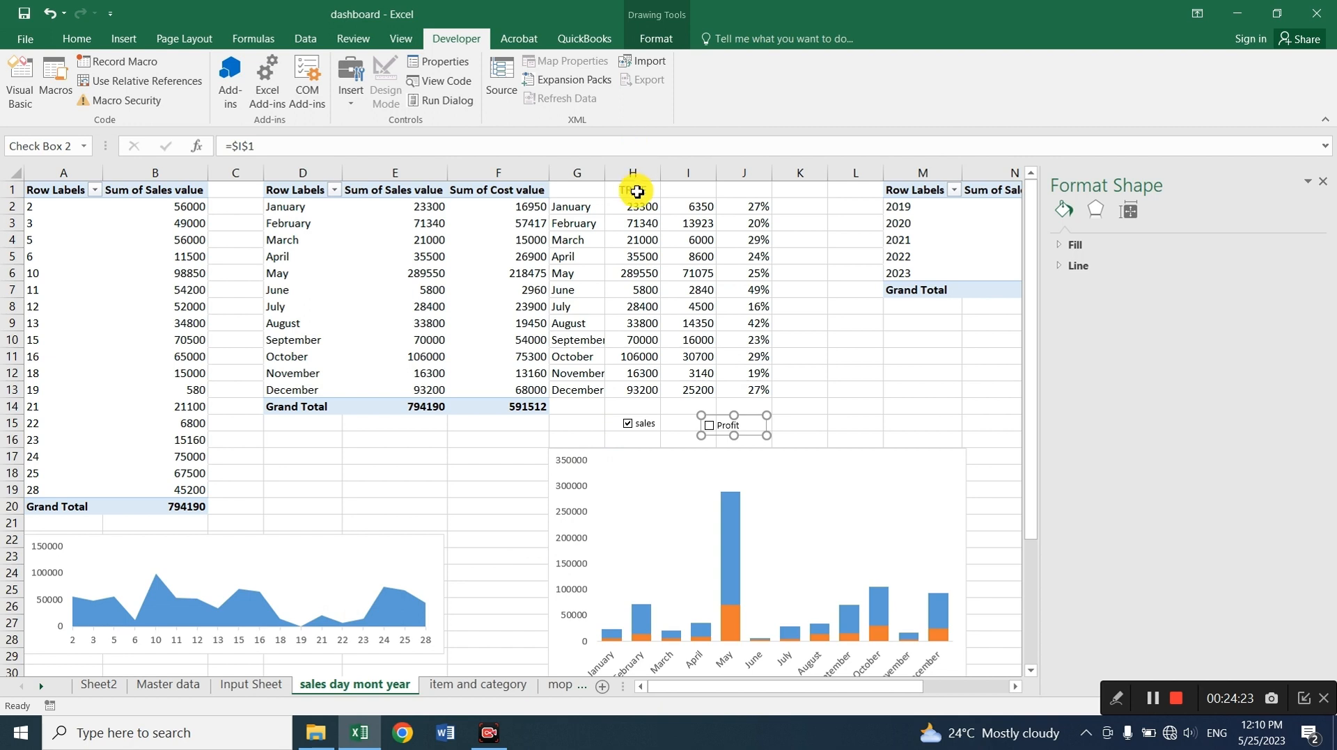
Toggle the sales and Profit check boxes to test their linked cells H1 and I1, leaving both unchecked
key("Escape")
left_click(708, 425)
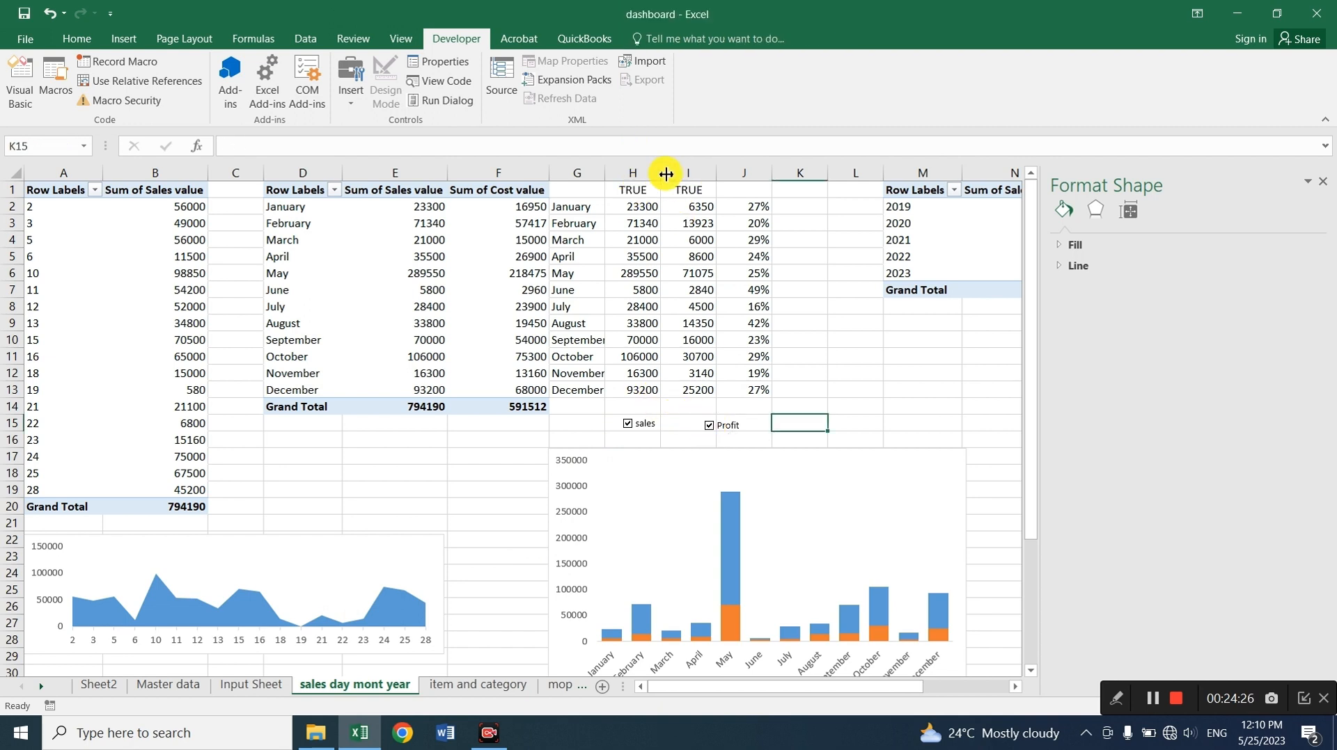
left_click(708, 420)
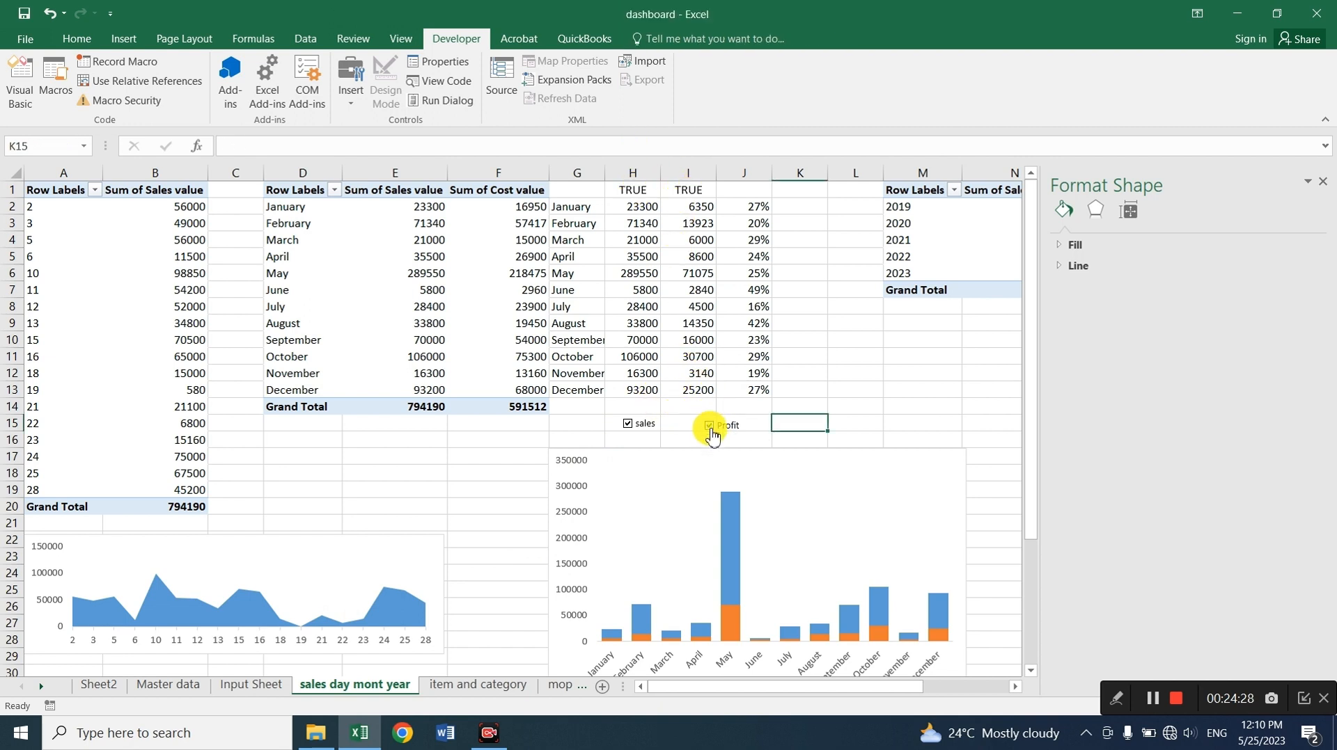
left_click(628, 426)
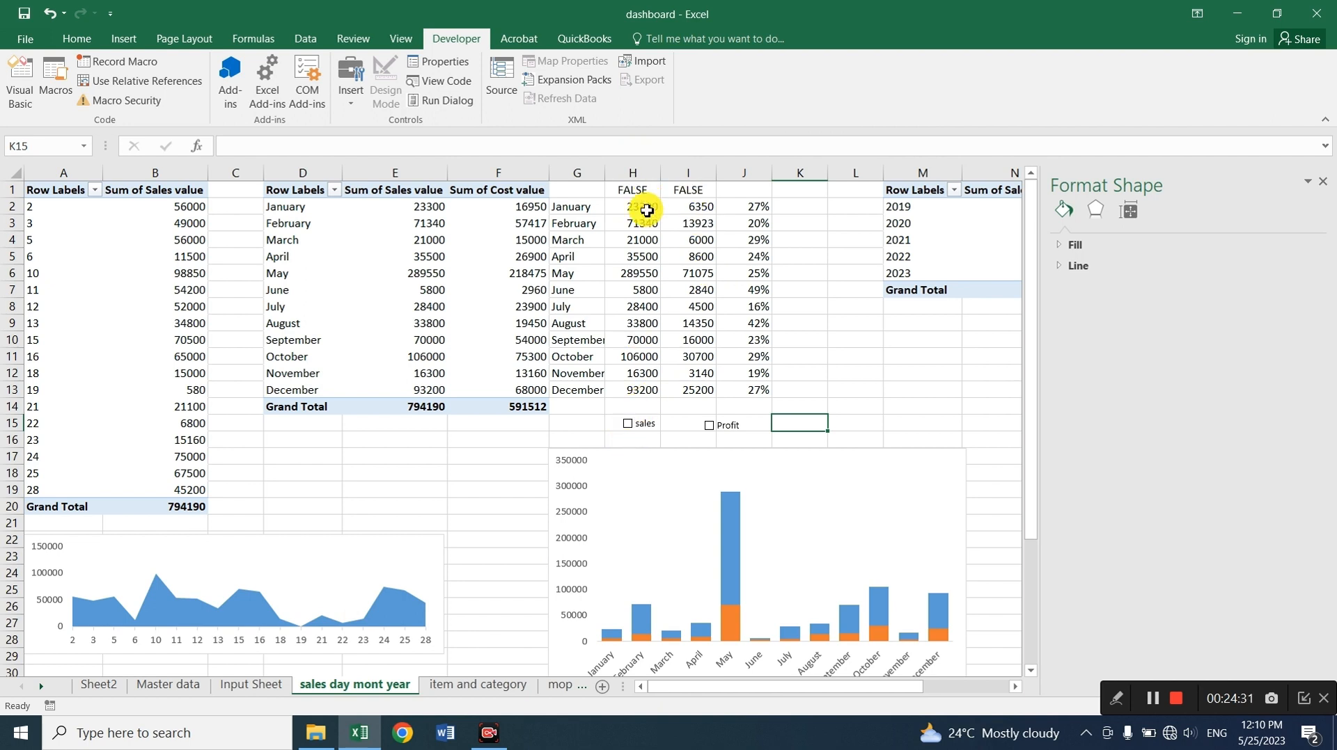
Make January's sales in H2 depend on the sales check box with =IF($H$1=TRUE,VLOOKUP(G2,$D$2:$F$13,2,0),"")
left_click(646, 210)
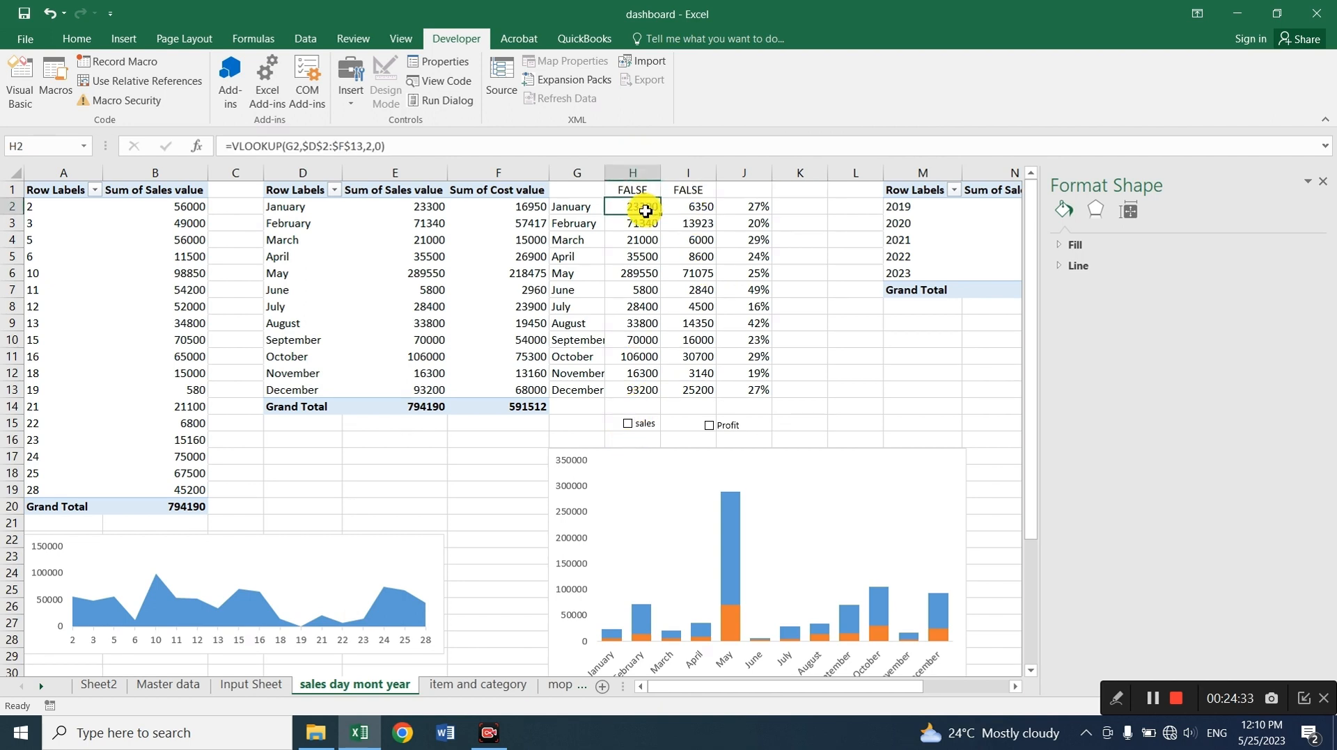
double_click(644, 213)
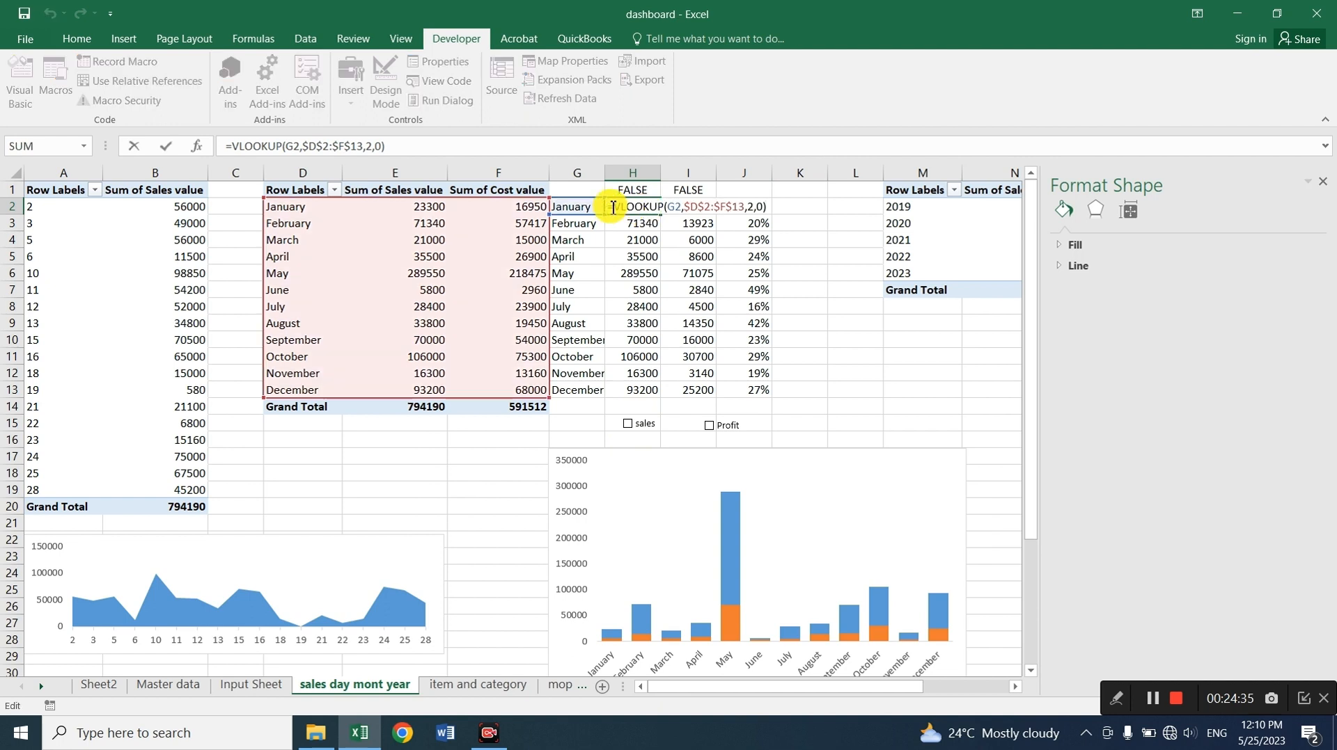
key("Home")
key("Right")
type("if(")
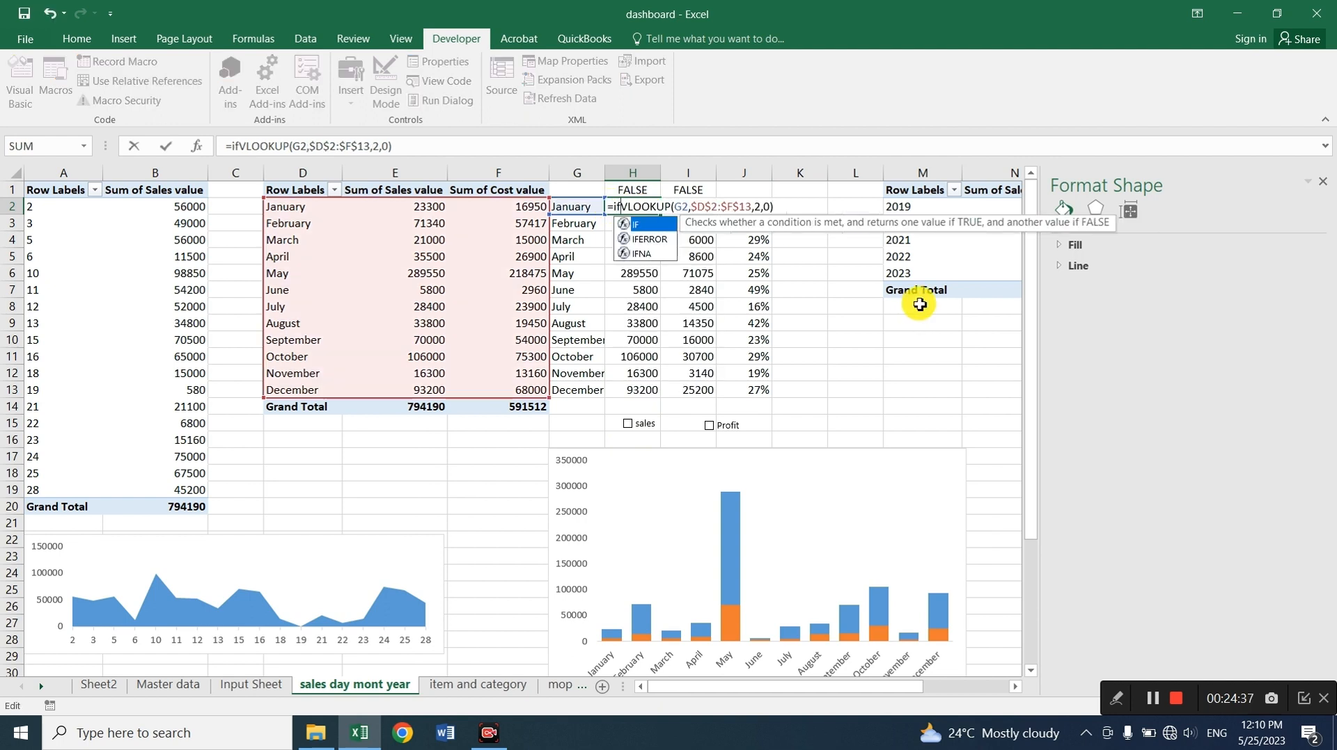
left_click(644, 190)
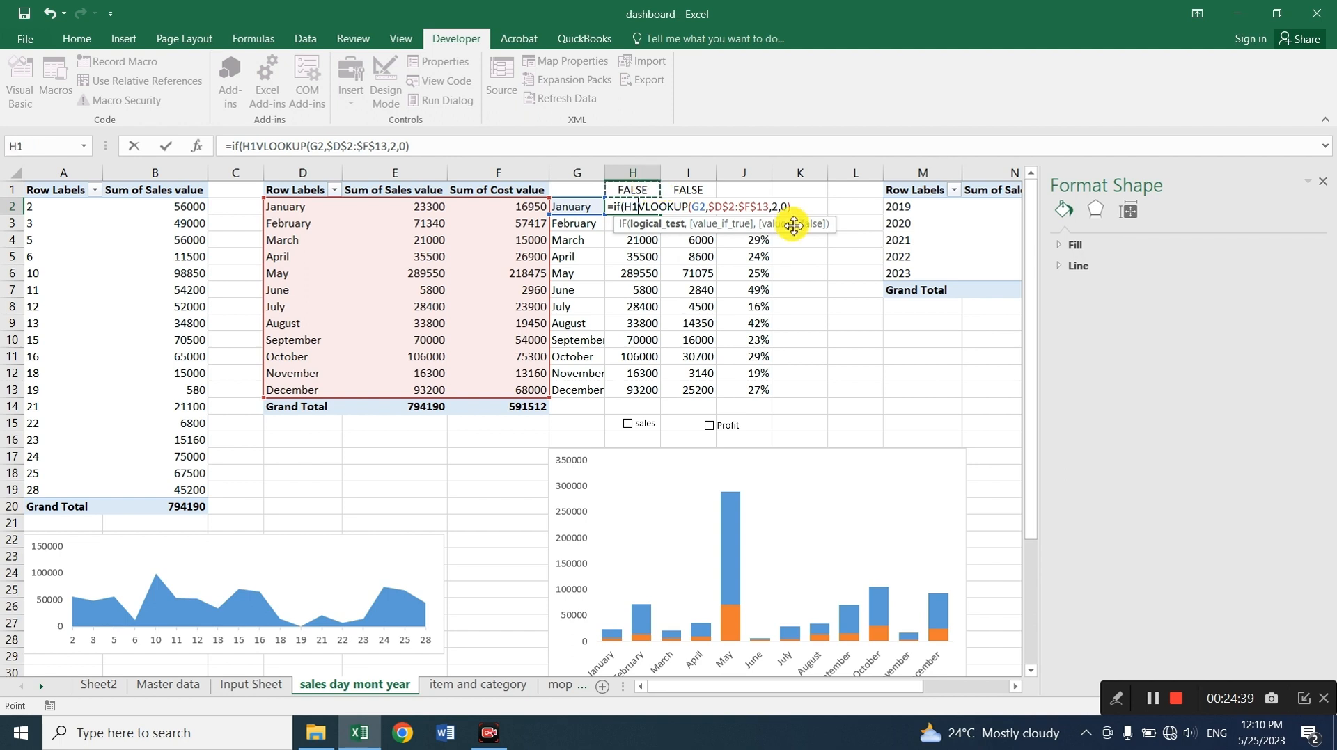
type("=")
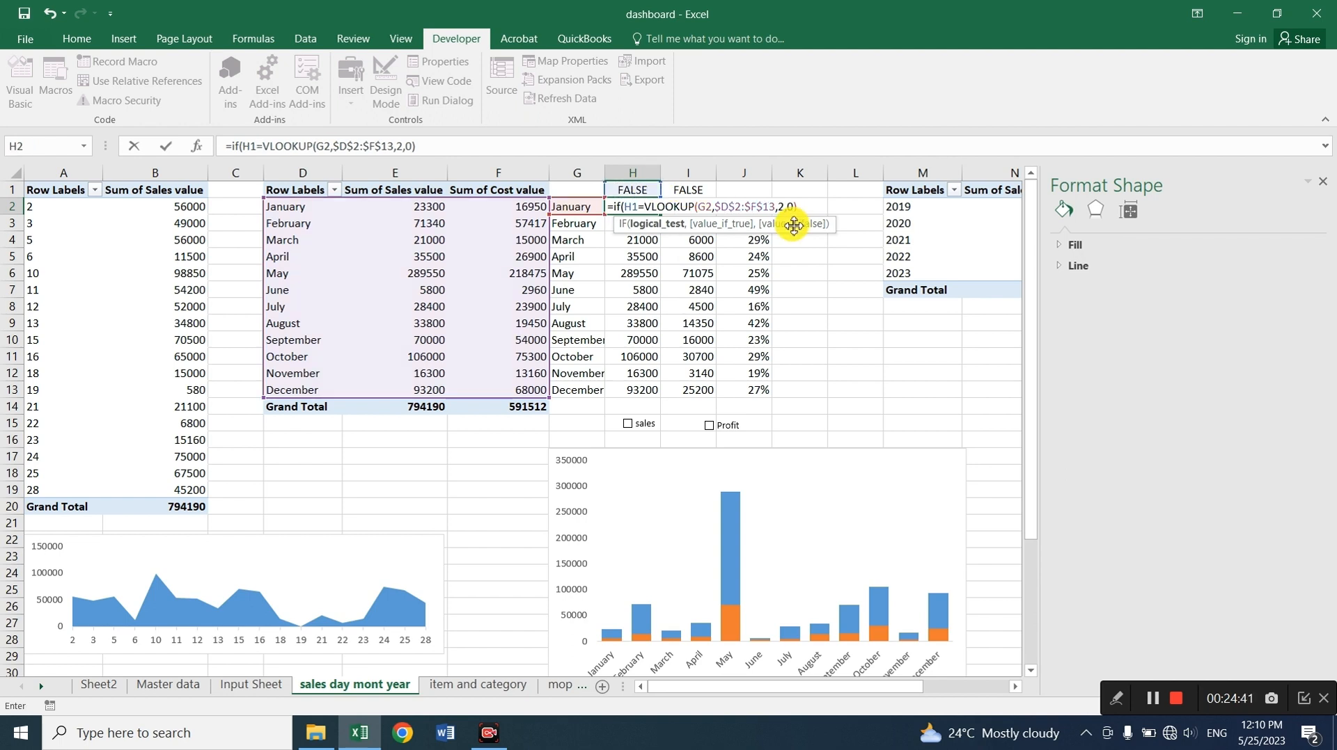
type("true")
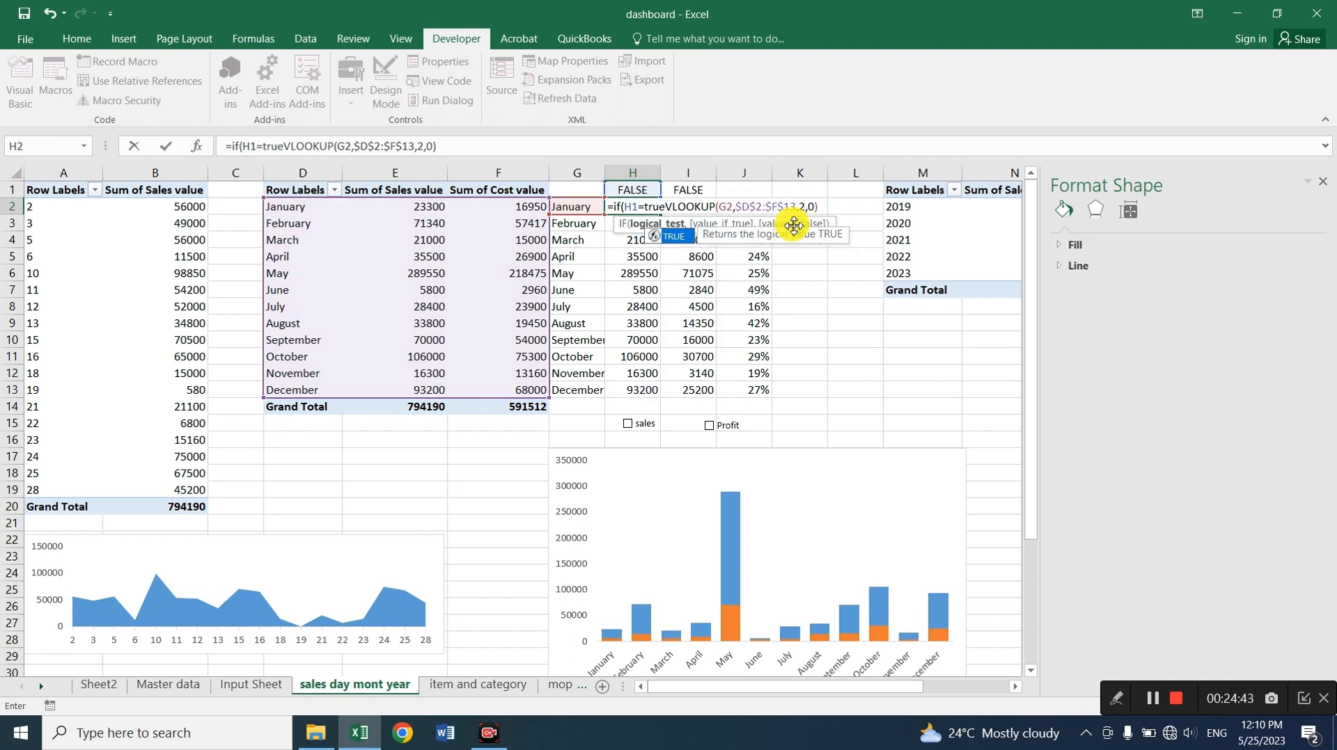
type(",")
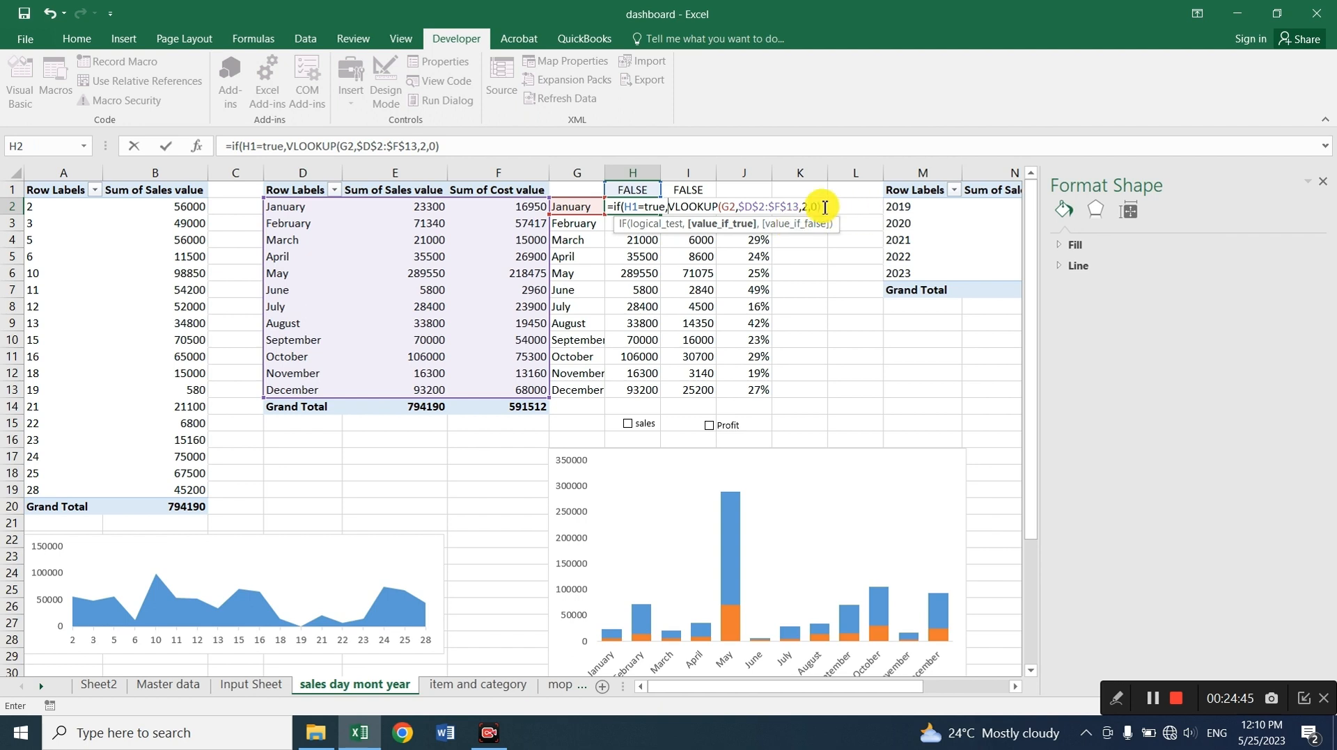
left_click(824, 207)
type(",")
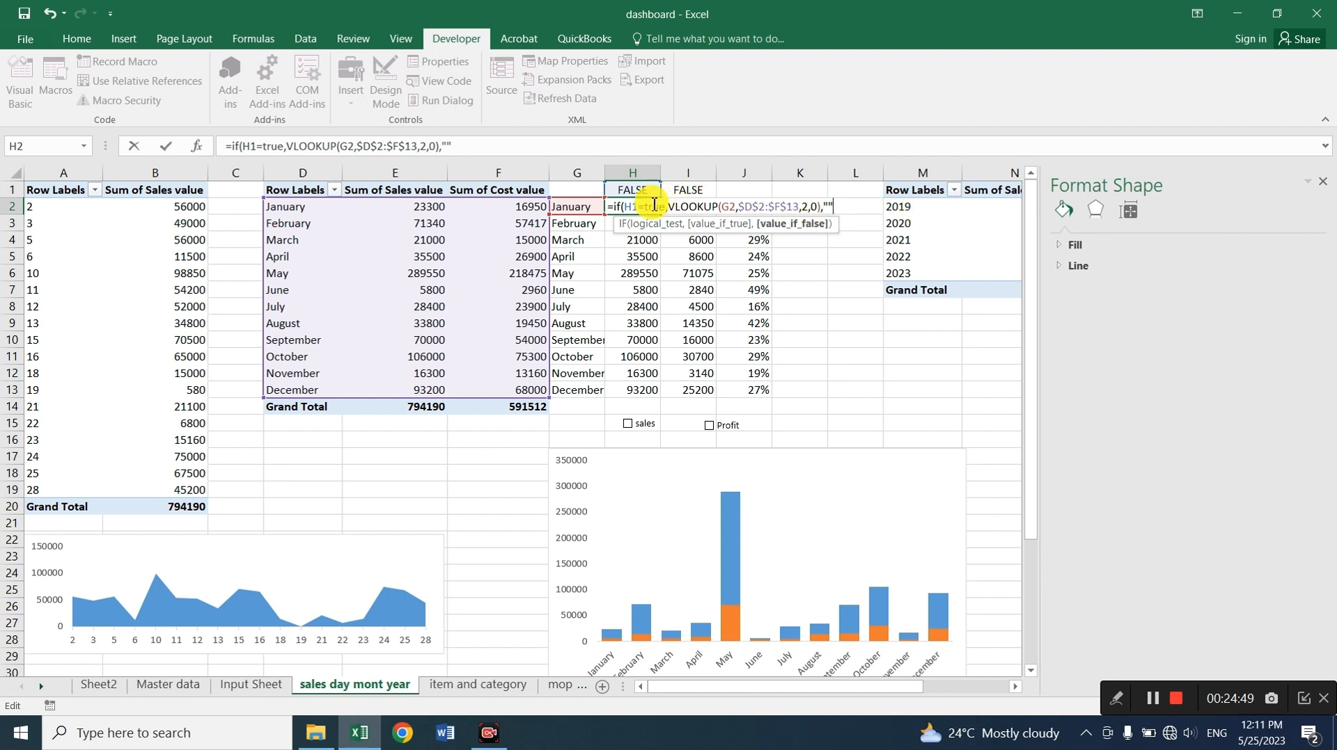
left_click(634, 208)
key("Return")
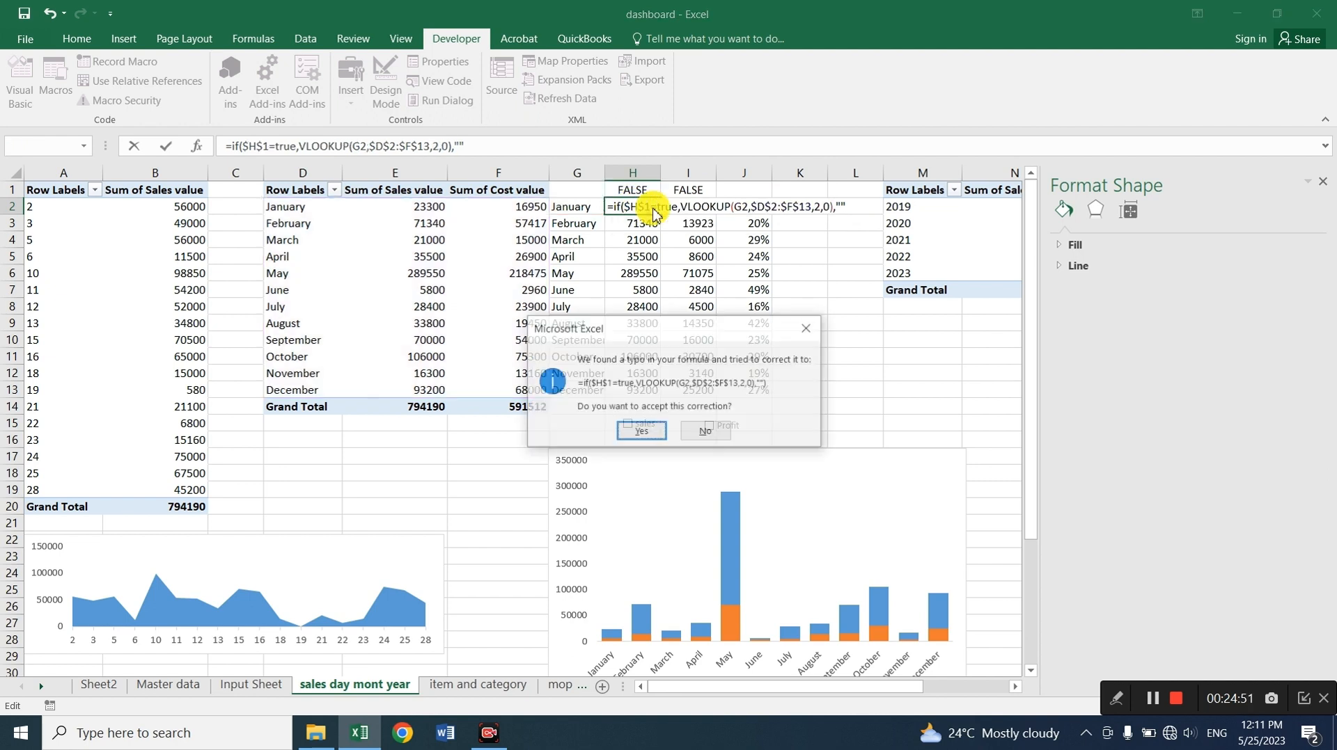
key("Return")
Fill the conditional sales formula from H2 down to H13 and turn on the sales check box
left_click(653, 208)
double_click(659, 214)
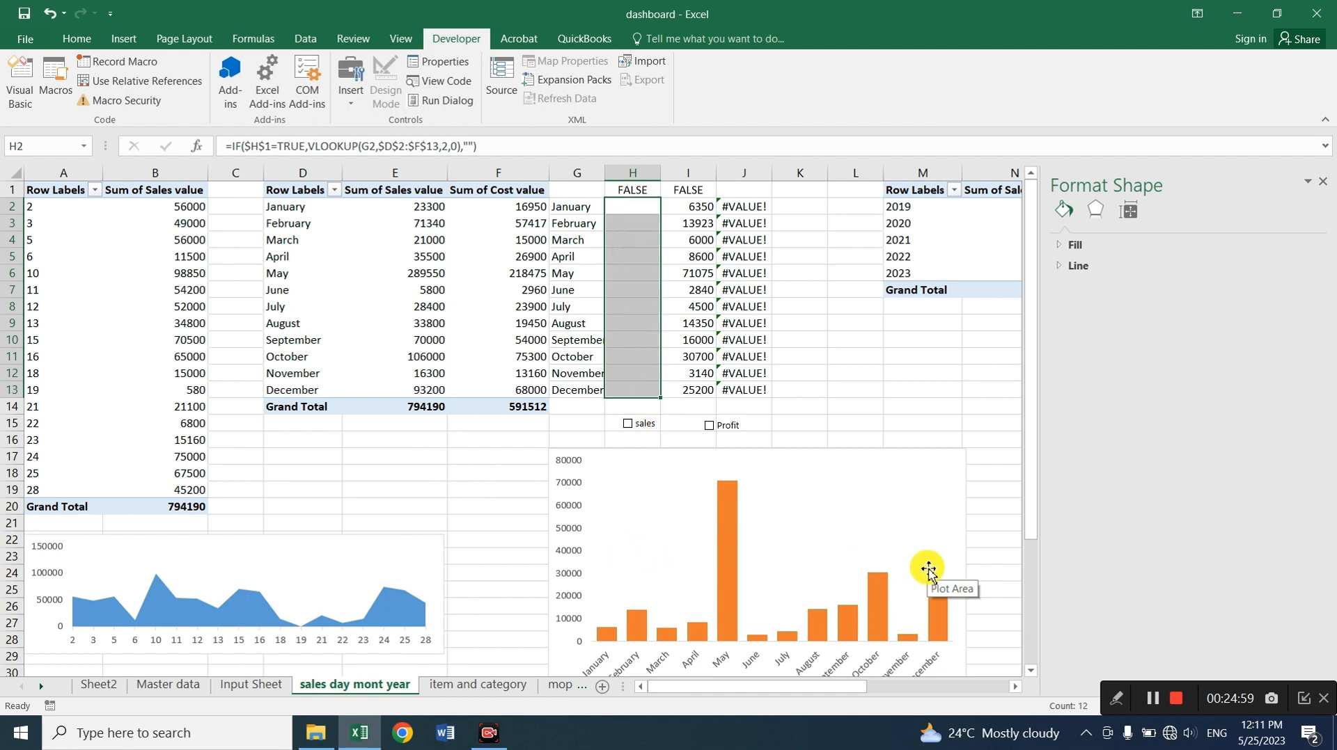
left_click(627, 427)
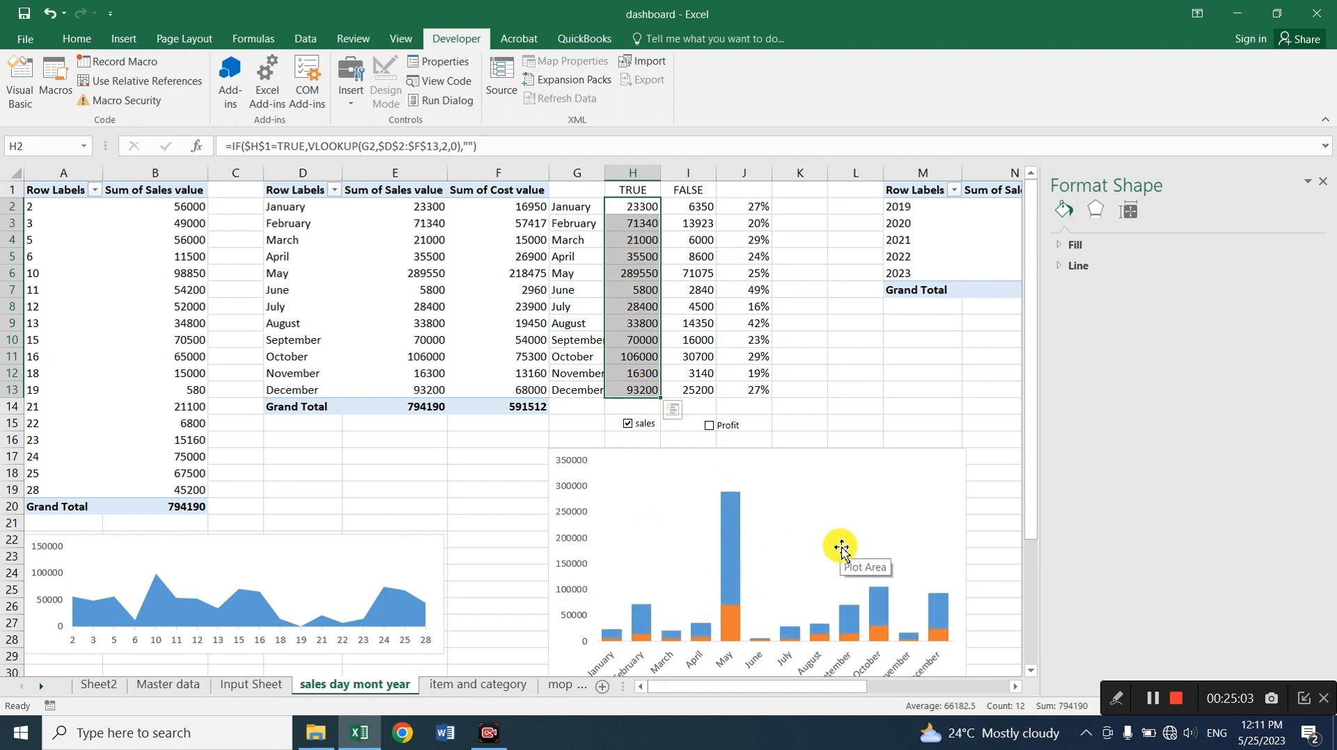
Make January's profit in I2 depend on the Profit check box with =IF(I1=TRUE,(VLOOKUP(G2,$D$2:$F$13,2,0)-VLOOKUP(G2,$D$2:$F$13,3,0)),"")
left_click(689, 211)
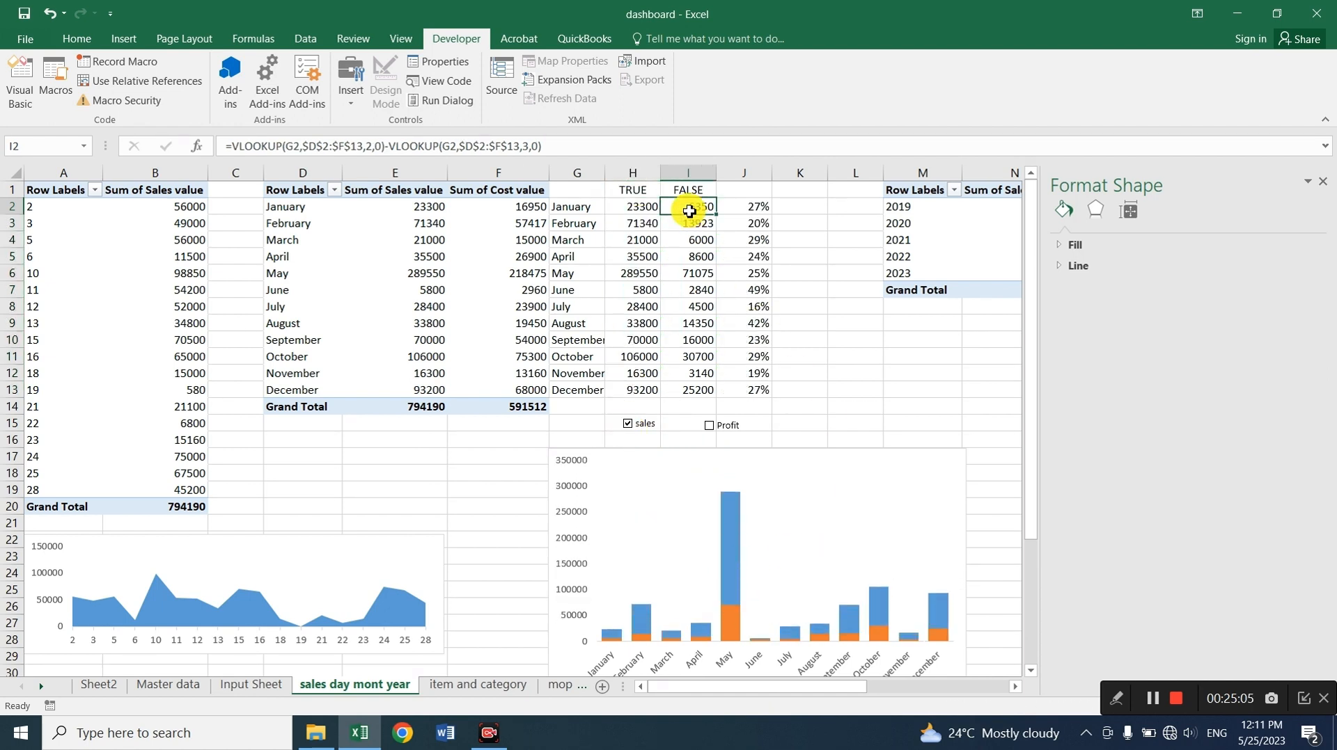
double_click(689, 211)
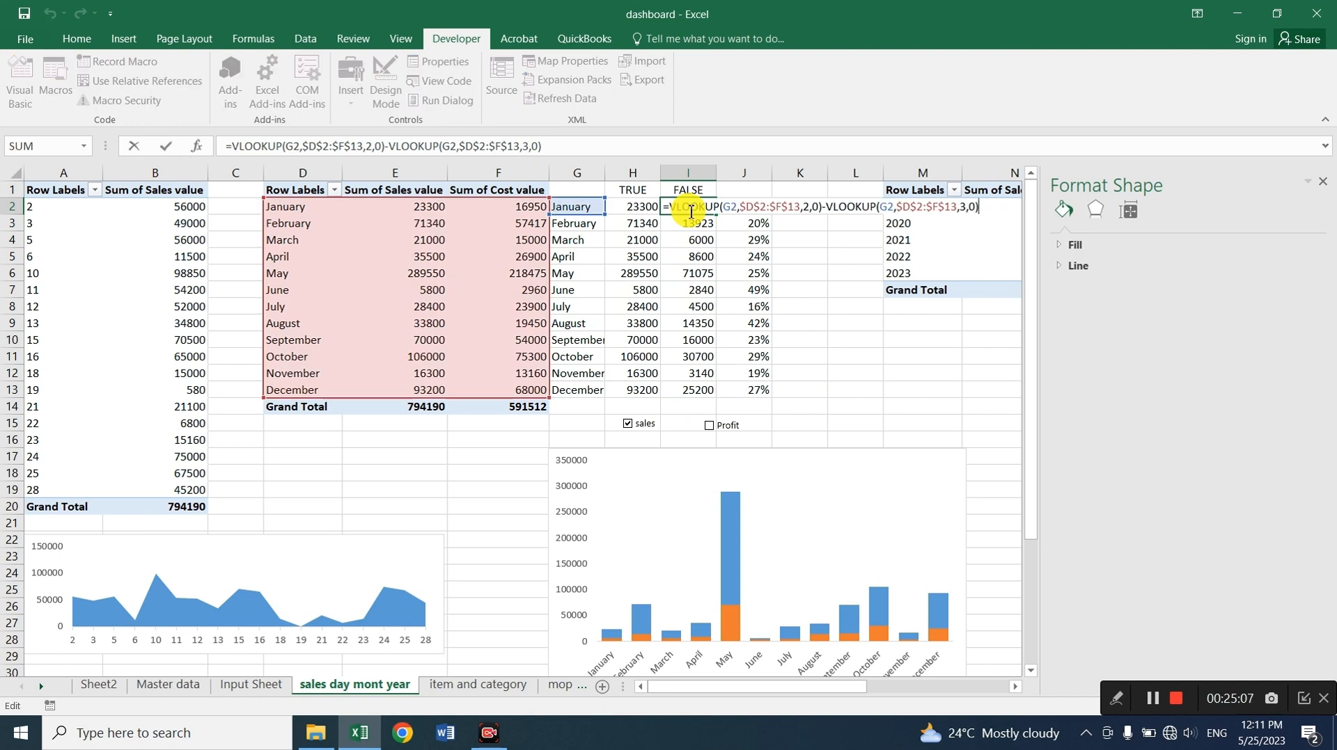
left_click(667, 207)
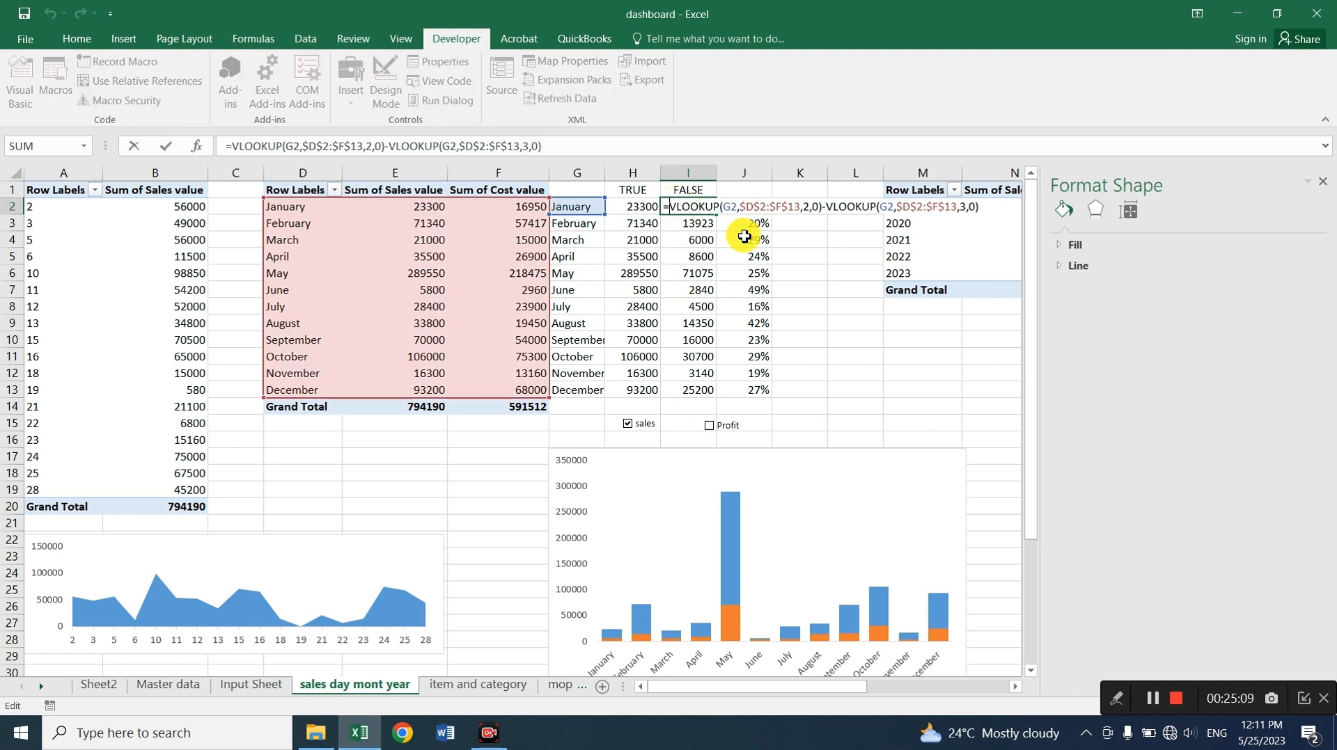
type("if(")
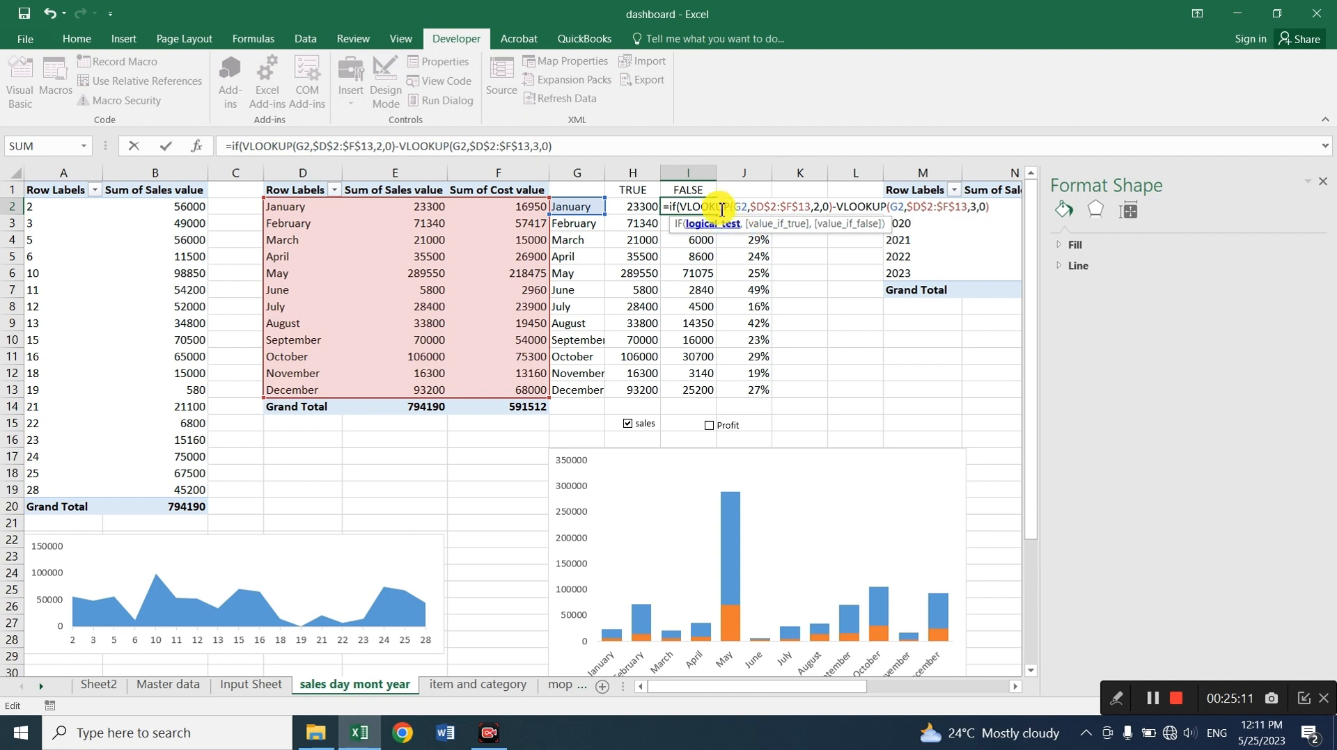
left_click(710, 195)
type("=tru")
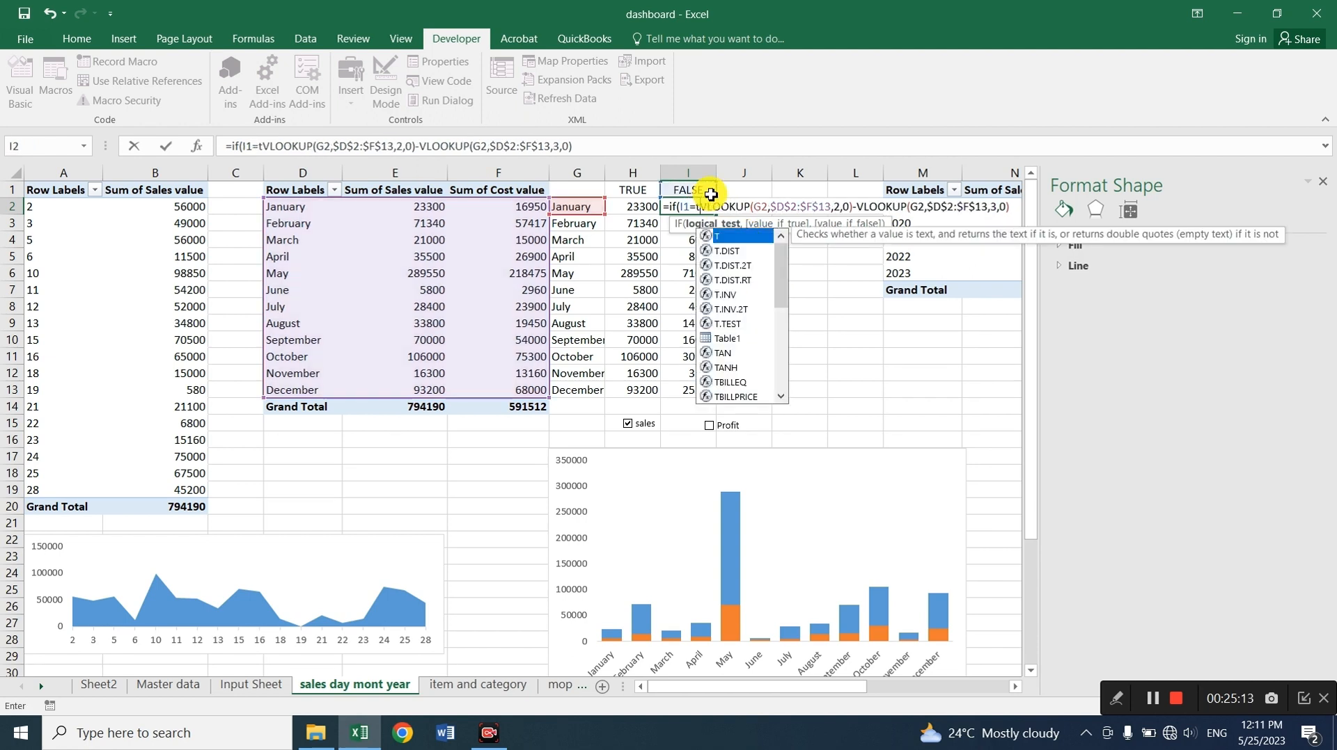
type("e<")
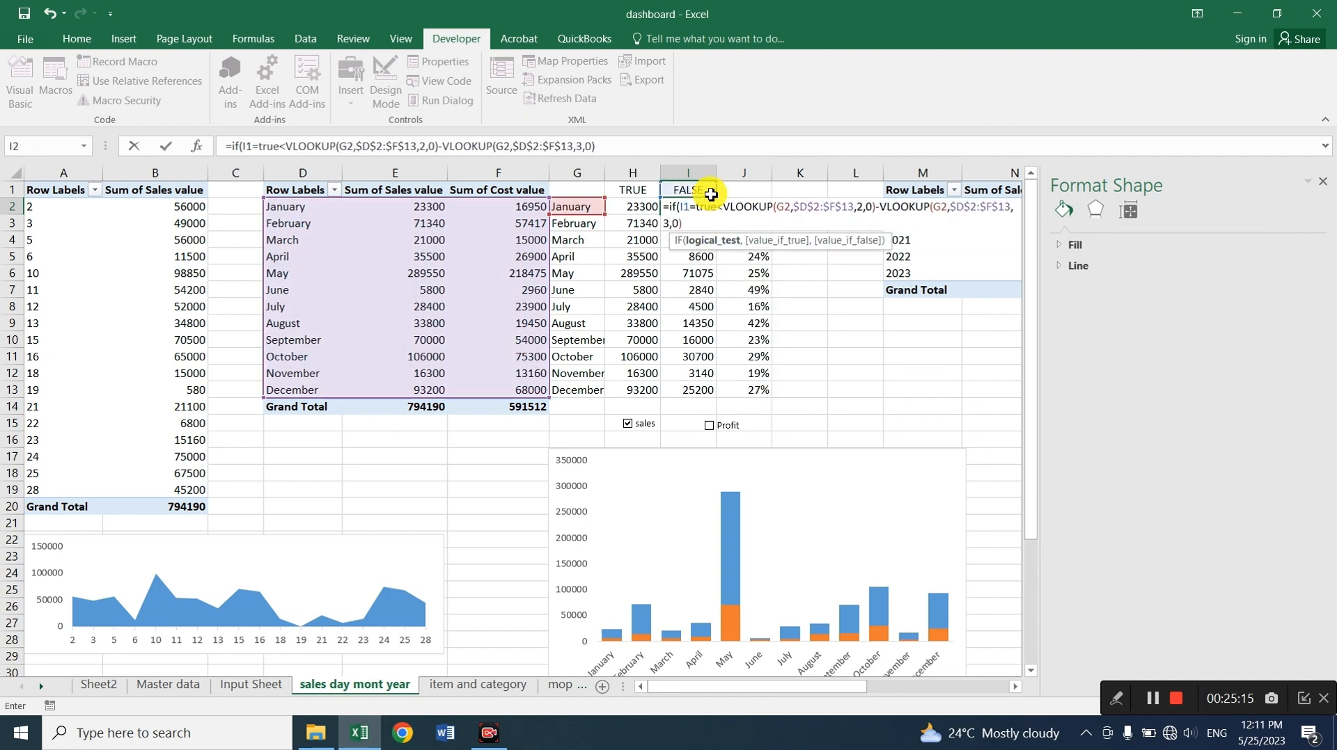
key("BackSpace")
type(",")
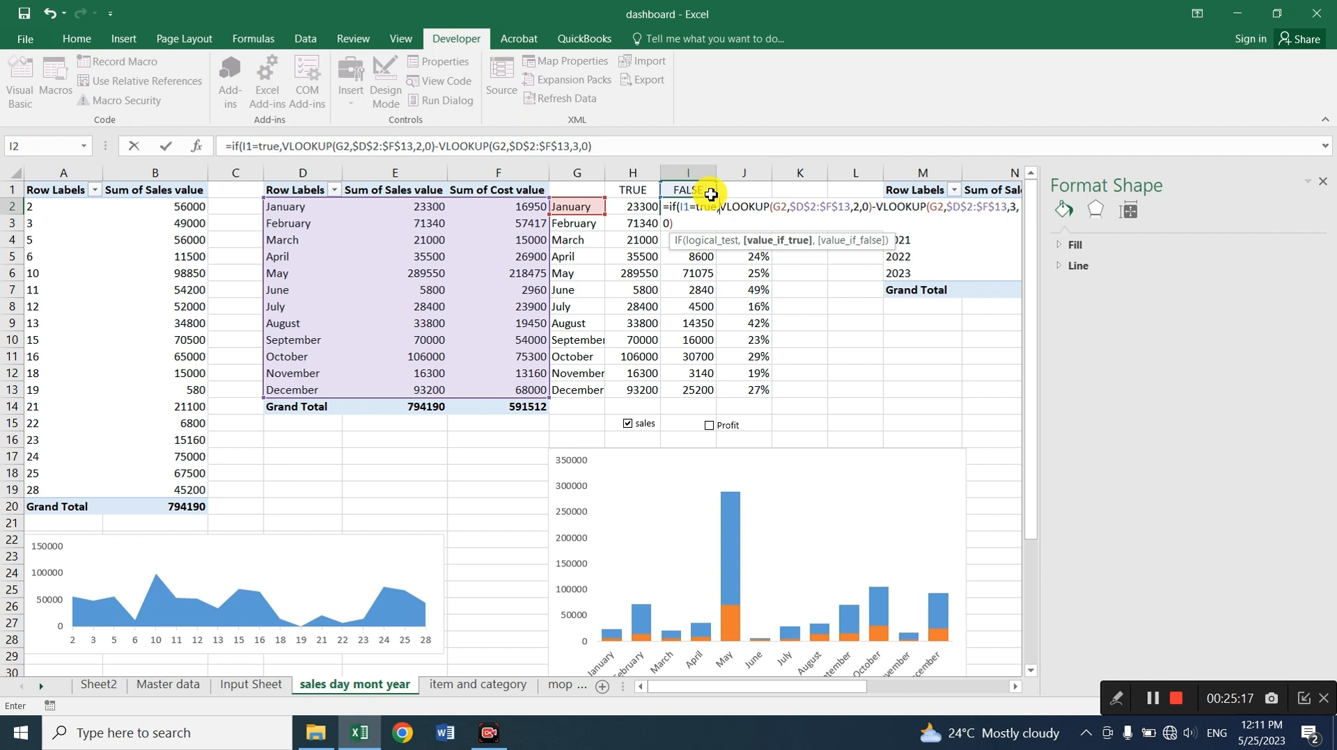
type("(")
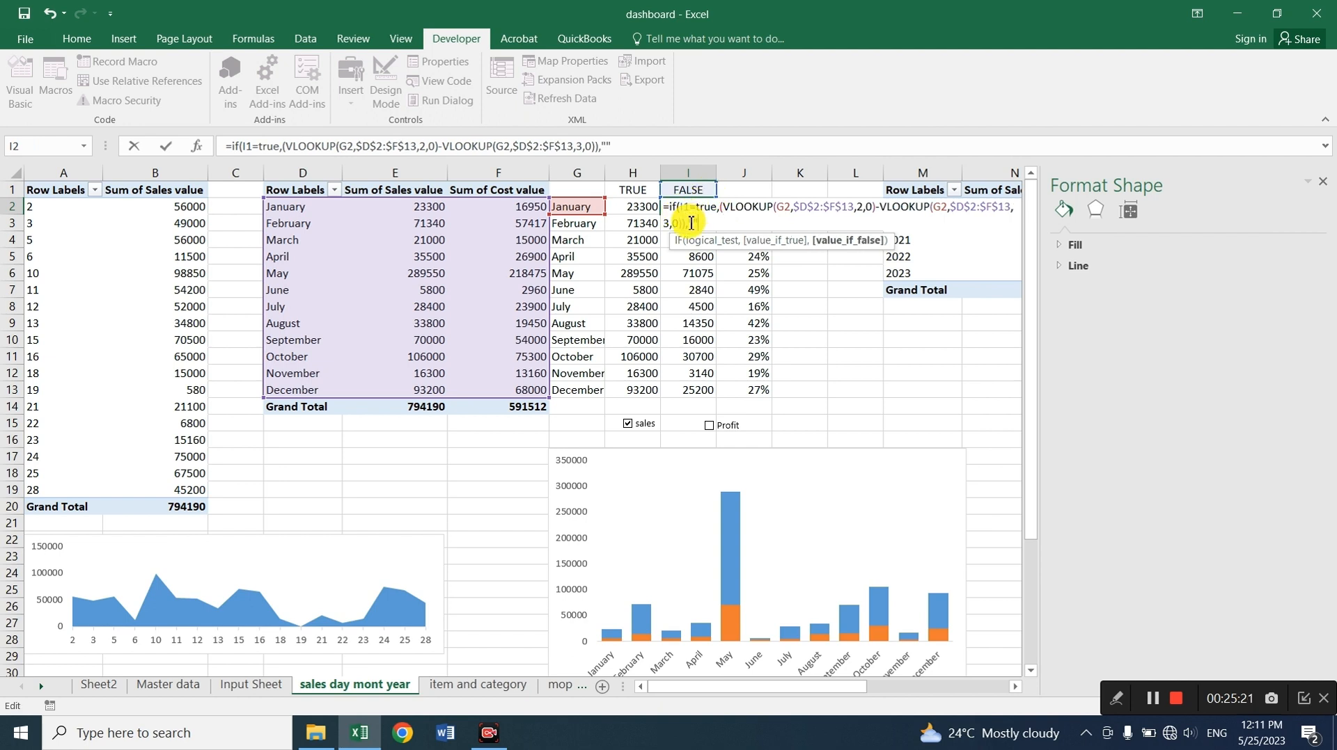
key("Return")
key("Return")
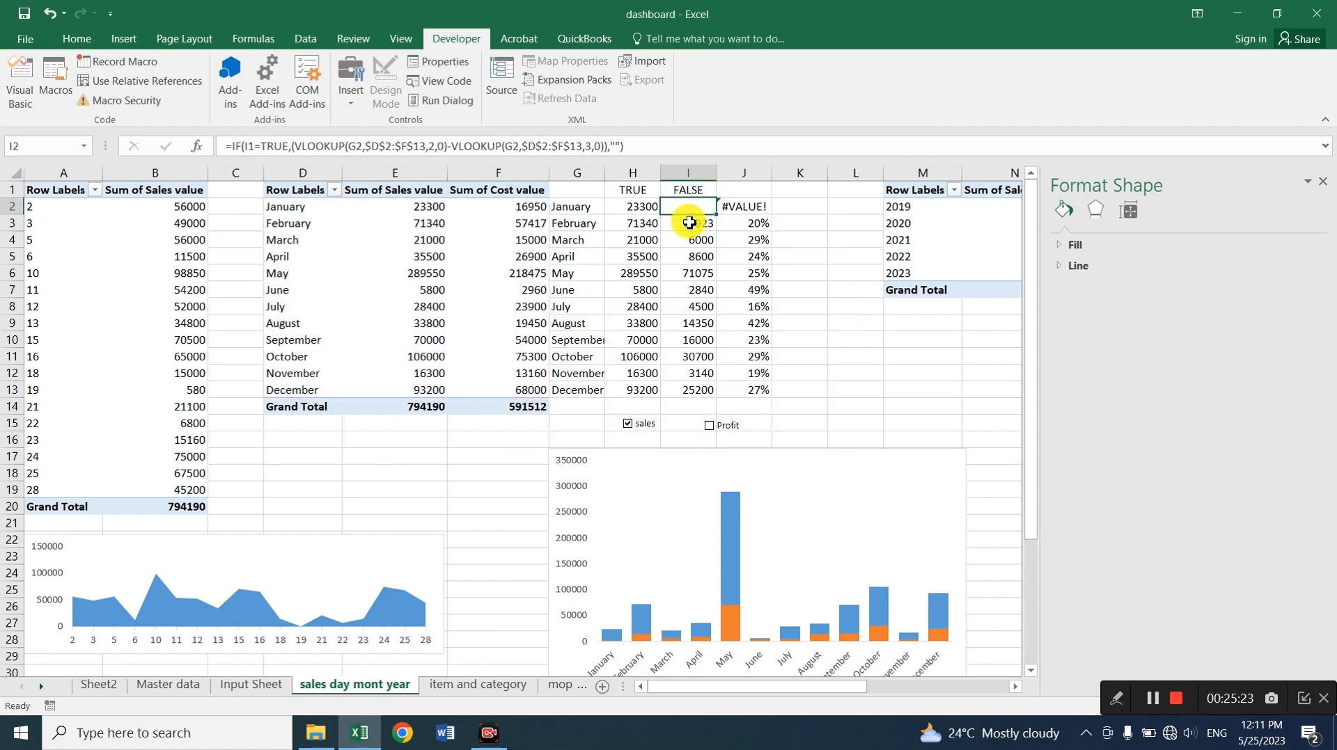
Make the Profit check box reference in I2 absolute as $I$1 and fill the formula down to I13
key("F2")
key("F4")
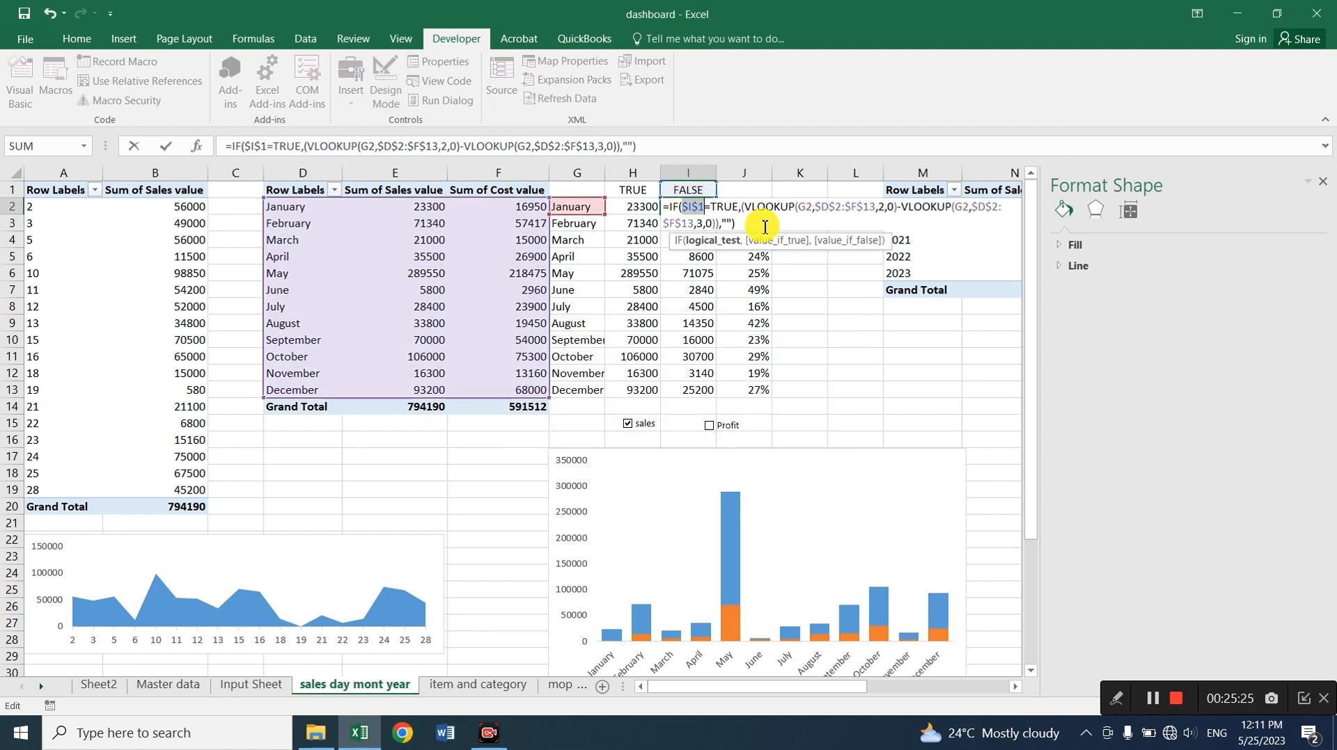
key("Return")
key("Up")
key("ctrl+shift+Down")
key("ctrl+d")
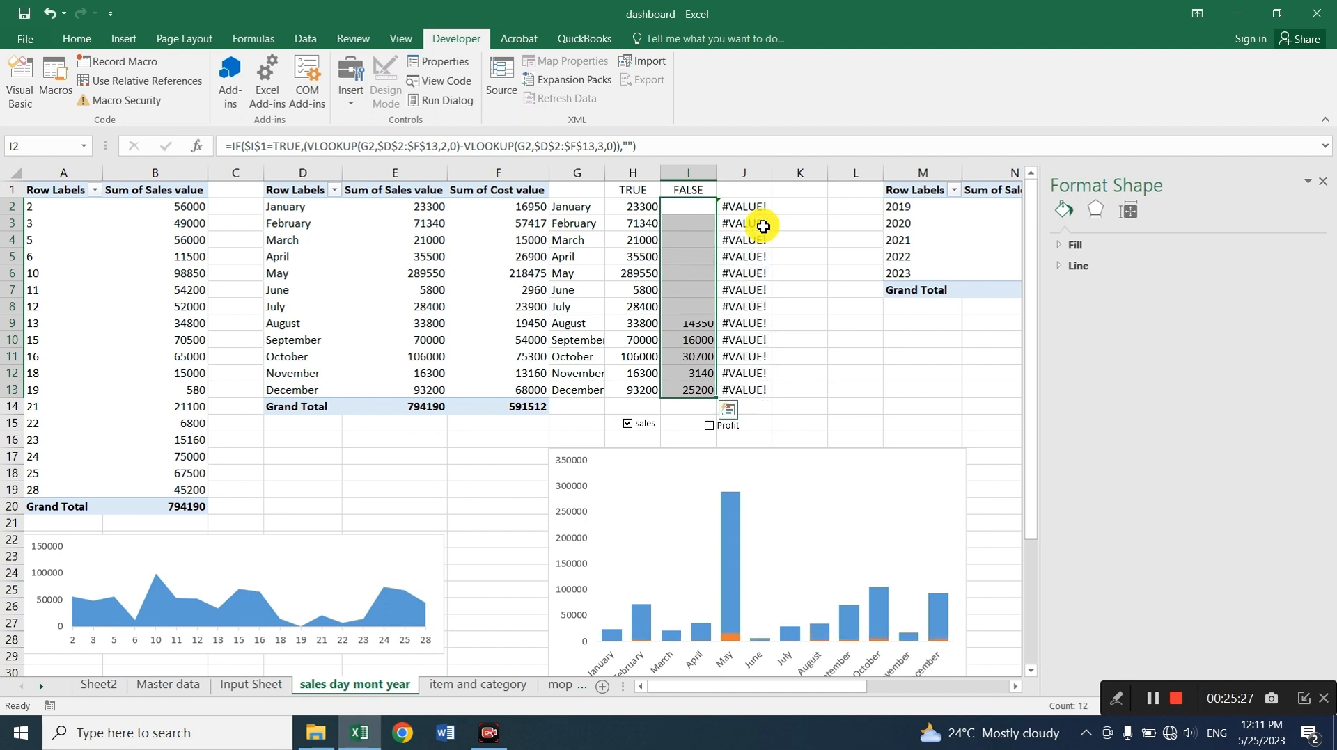
Change the profit percentage in J2 to =IFERROR(I2/H2,"") and fill it down to J13
left_click(752, 206)
type("=I2/H2")
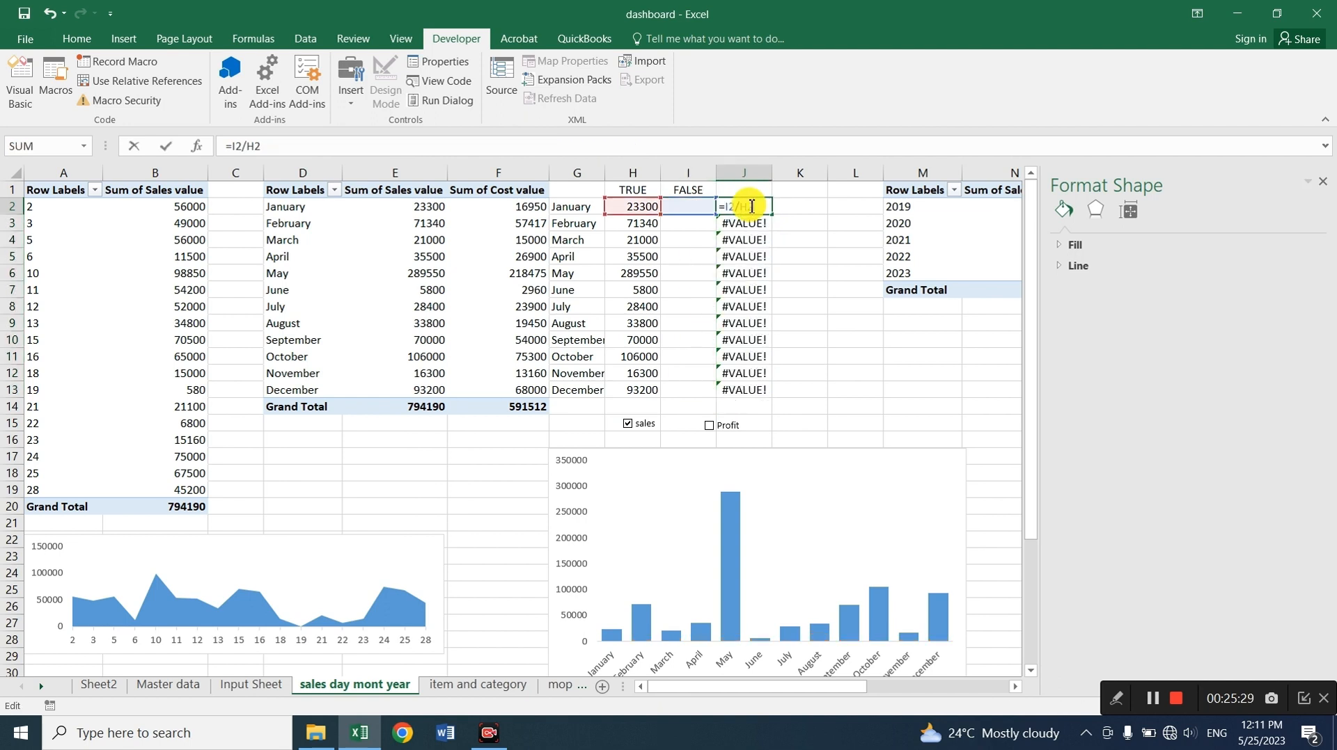
type("ife")
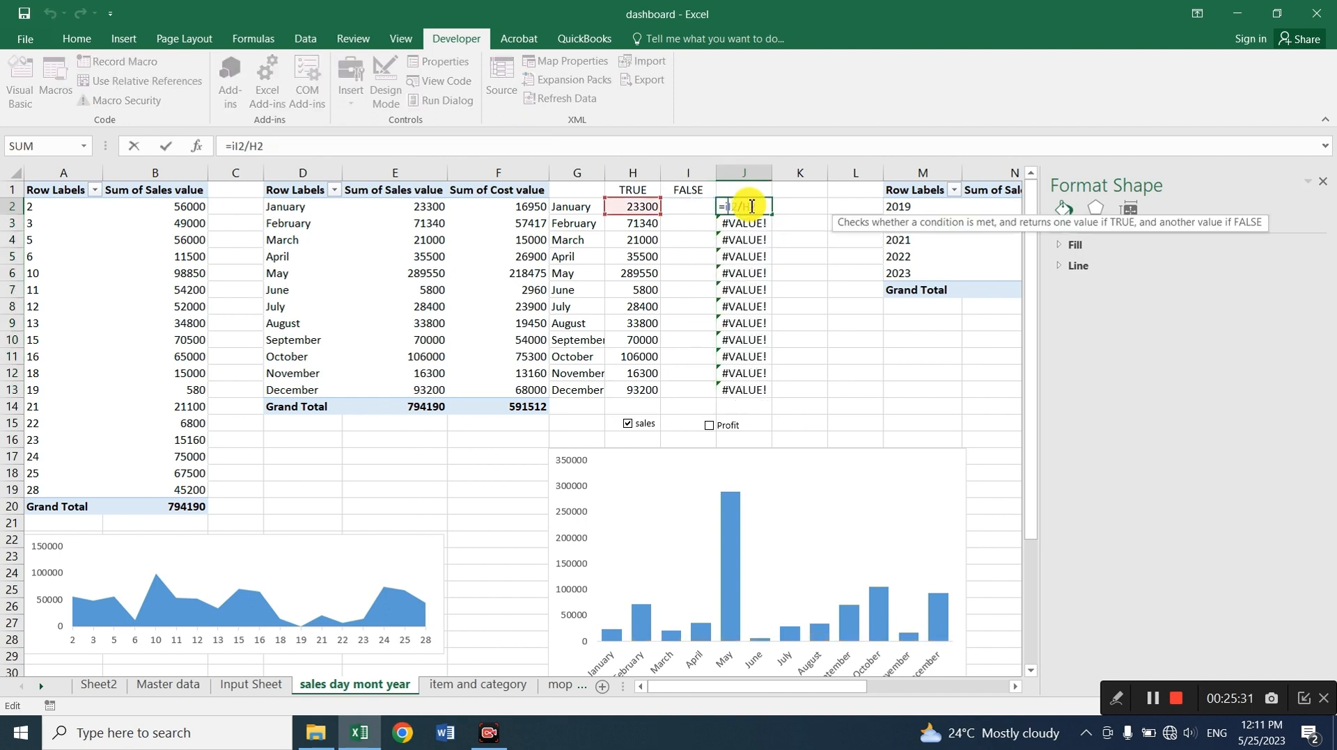
type("rror(")
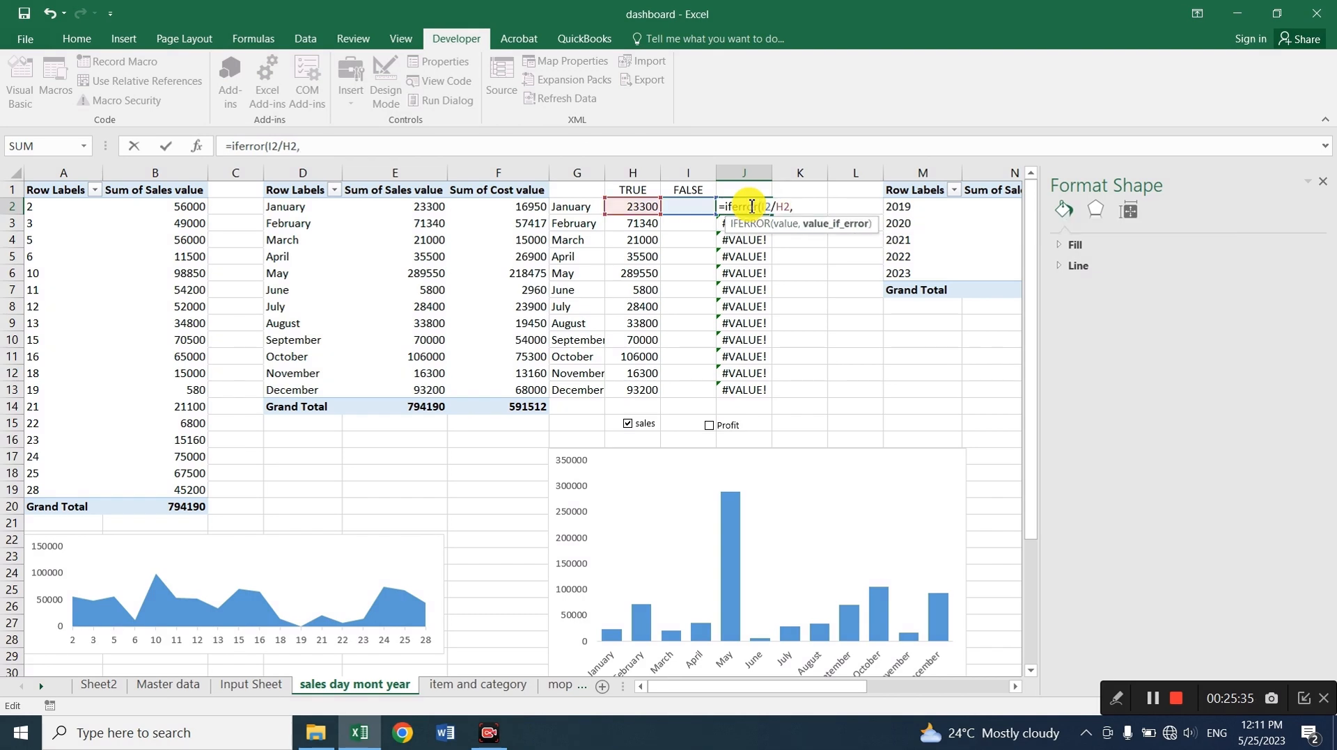
type(")")
key("Return")
key("Up")
key("ctrl+shift+Down")
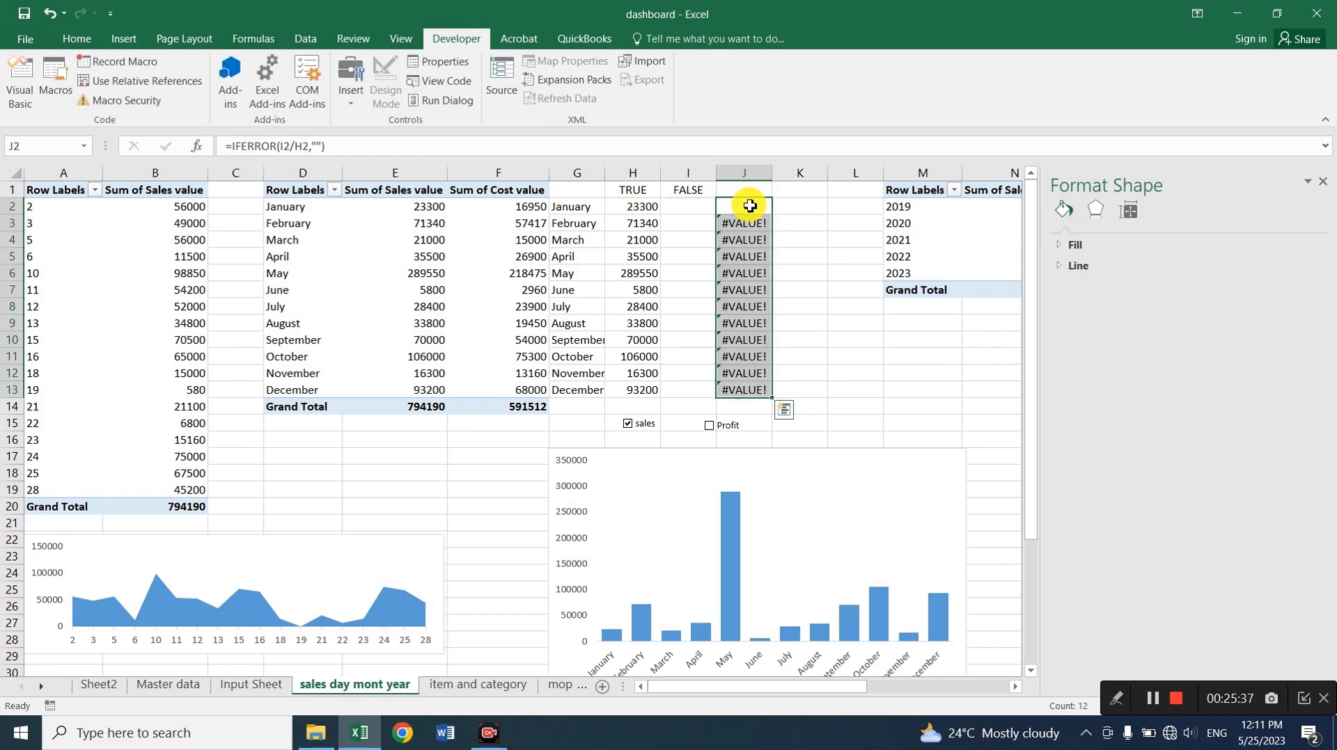
key("ctrl+d")
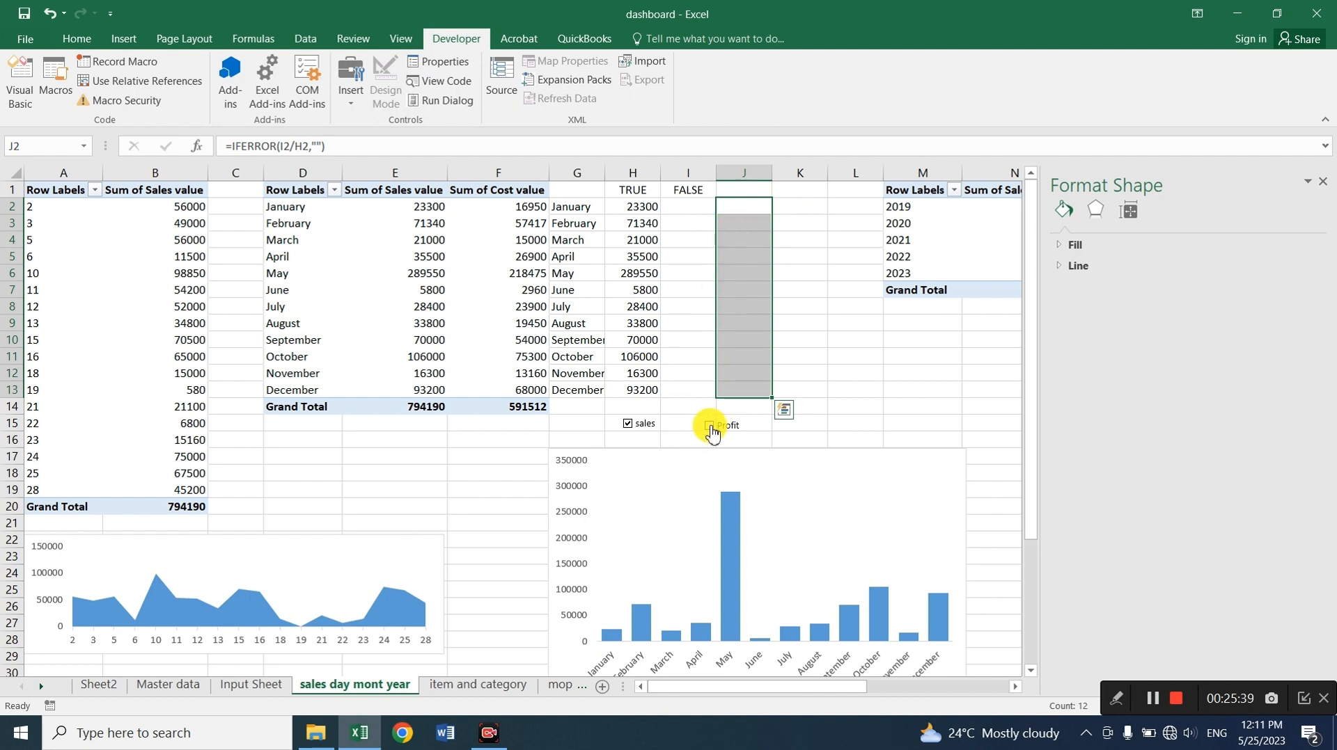
Turn on the Profit check box, then test the sales check box by switching it off and on again
left_click(709, 426)
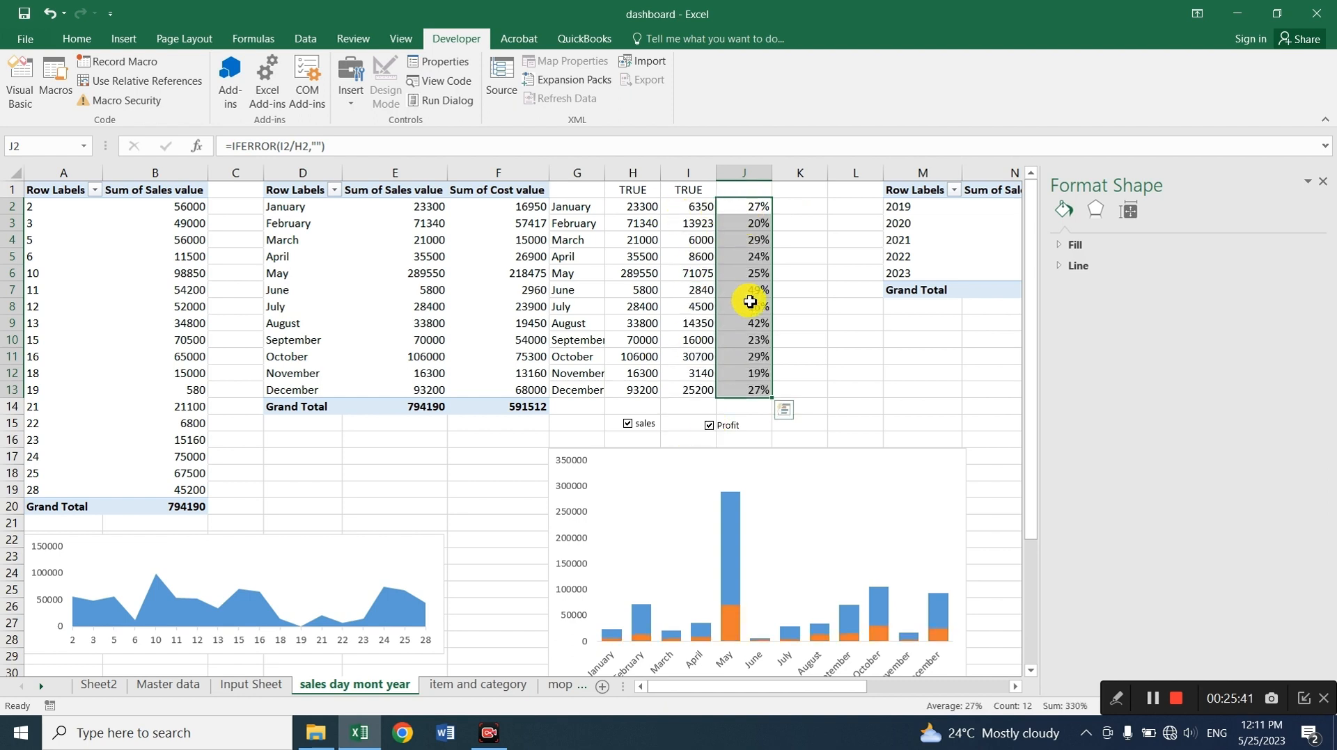
left_click(628, 425)
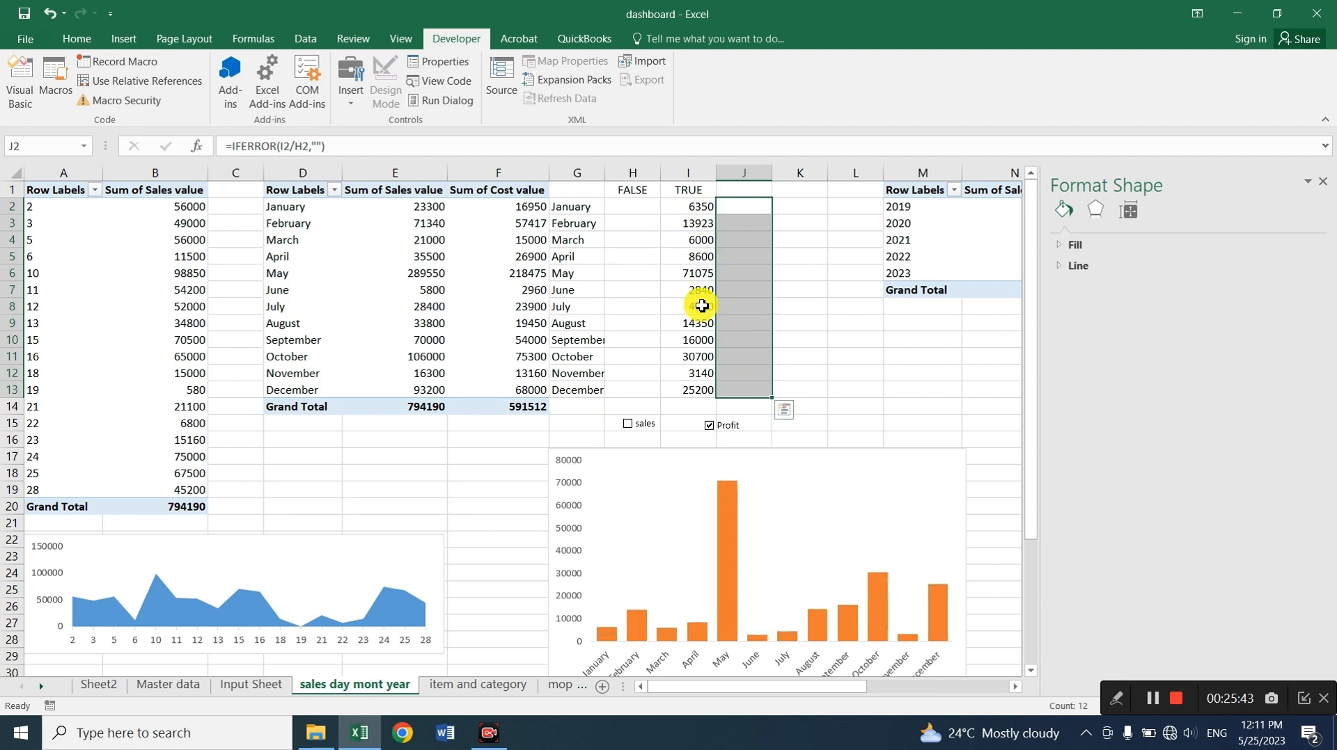
left_click(628, 426)
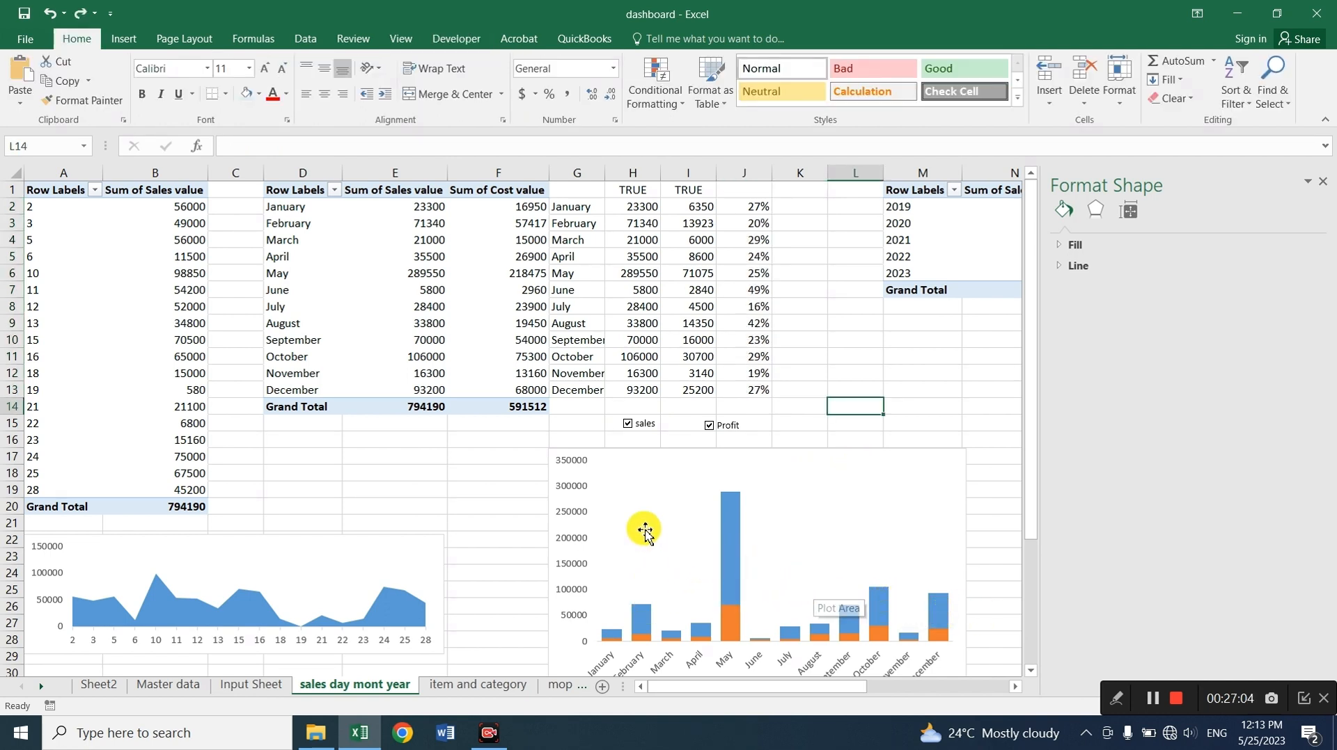
Add data labels to the profit series of the monthly chart and turn off their Value content
left_click(736, 612)
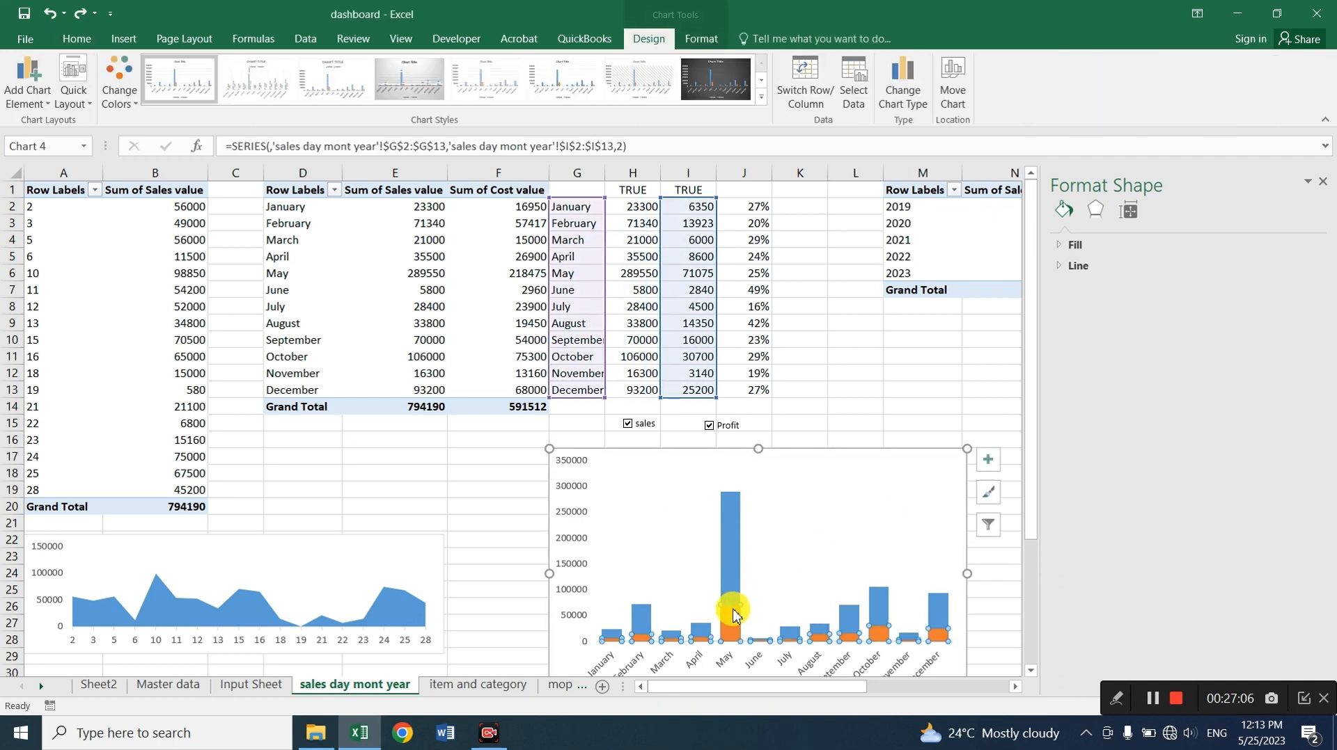
left_click(987, 459)
left_click(1026, 526)
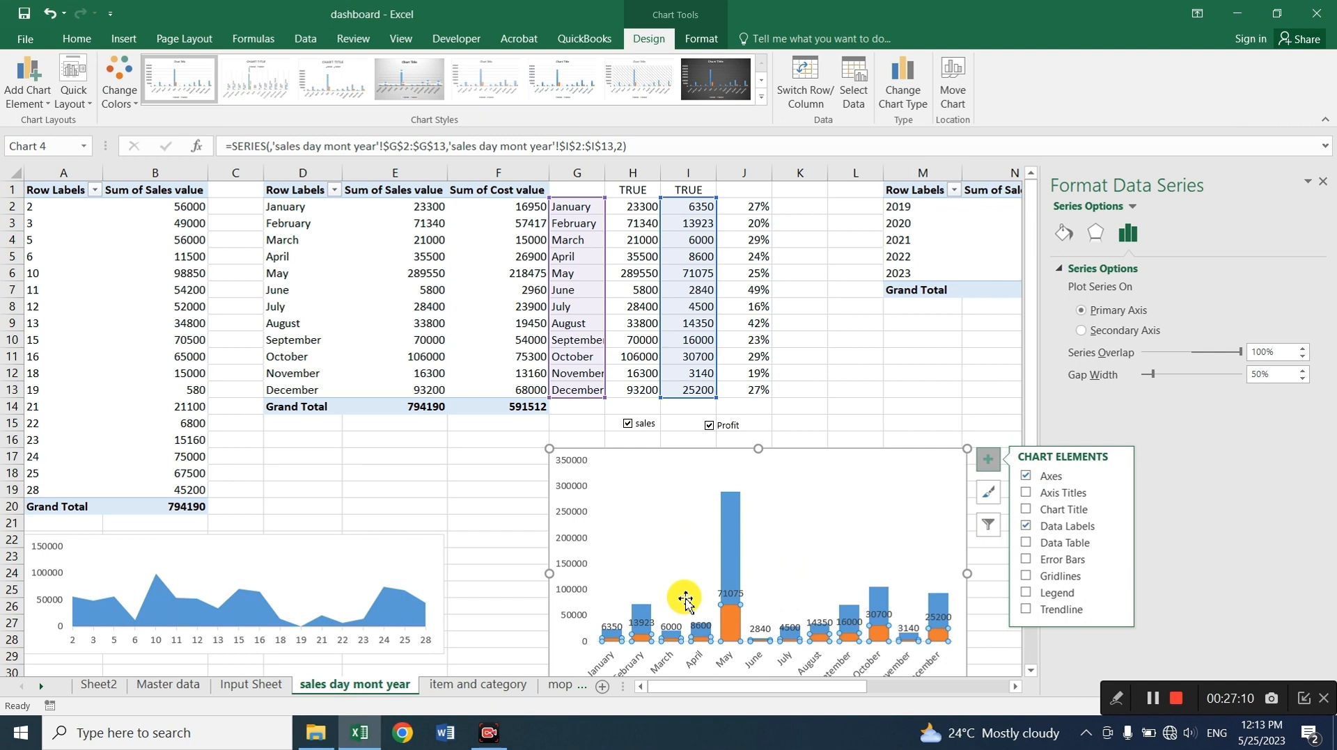
left_click(743, 592)
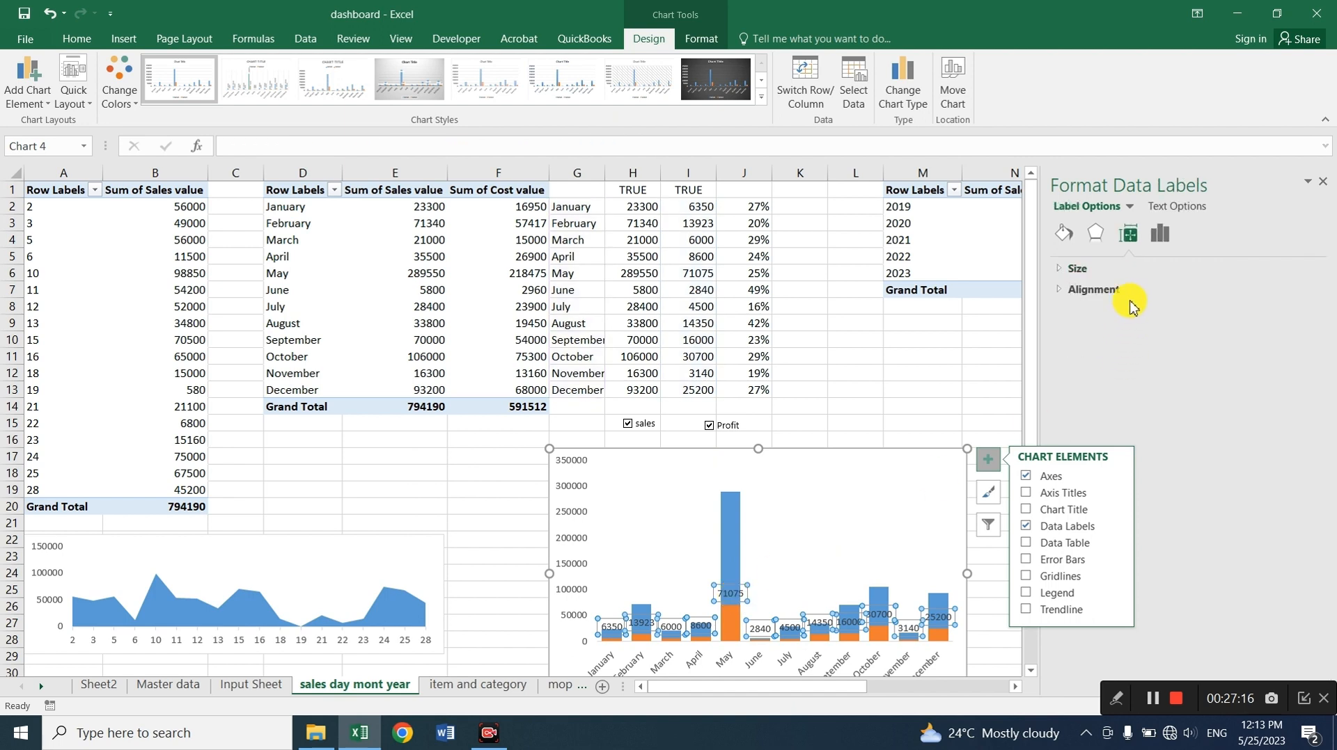
left_click(1159, 234)
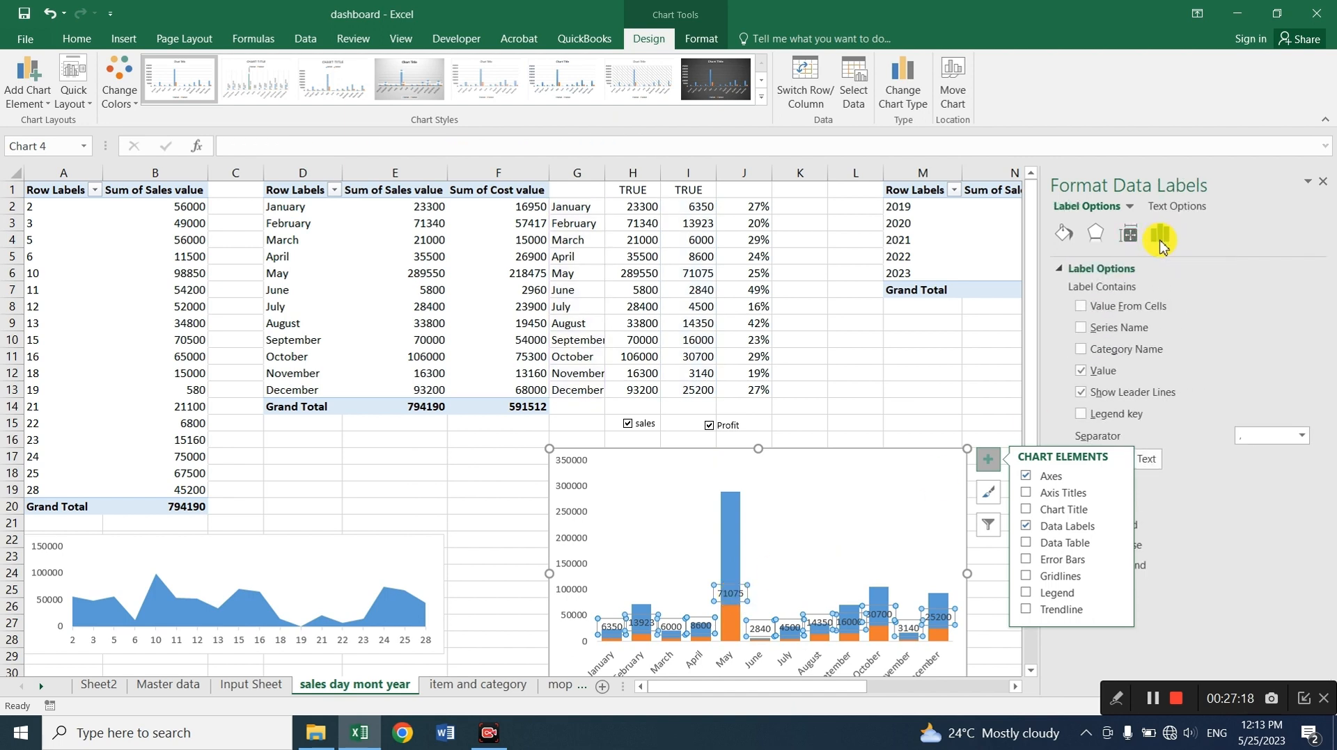
left_click(1080, 373)
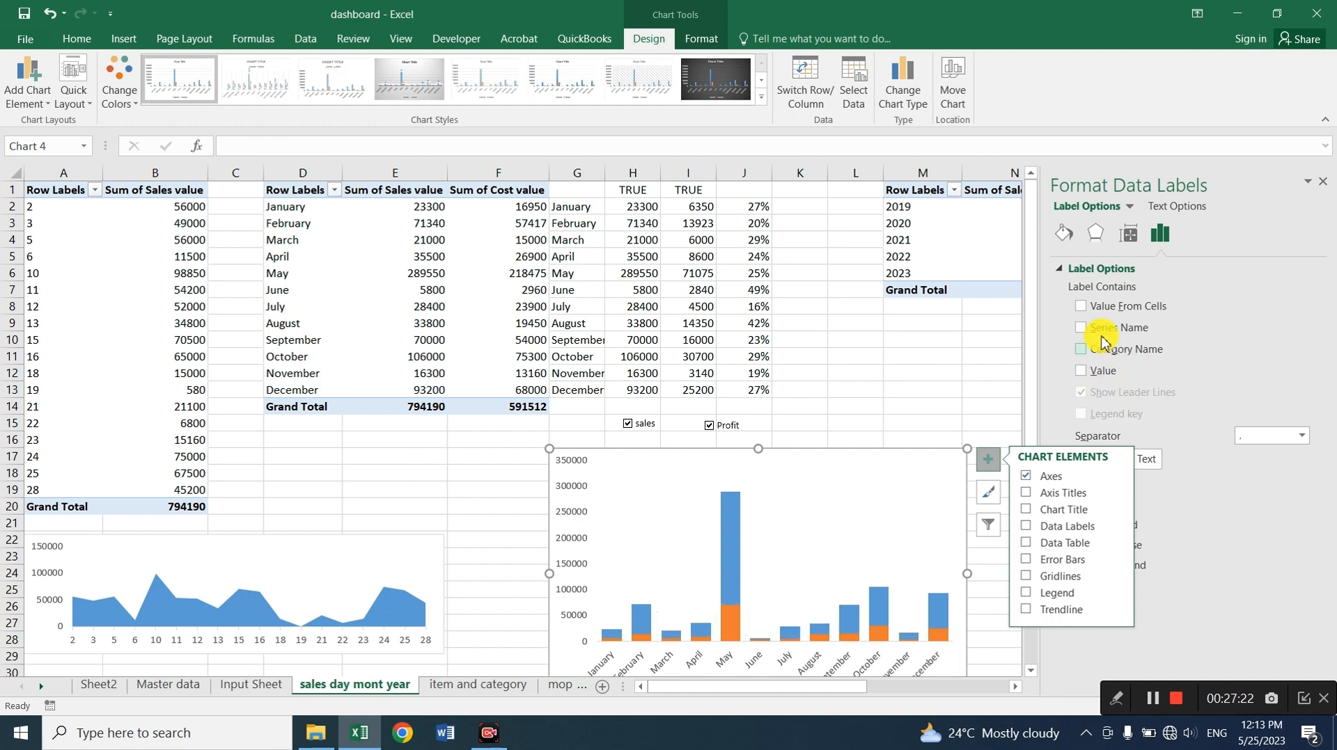
left_click(1080, 330)
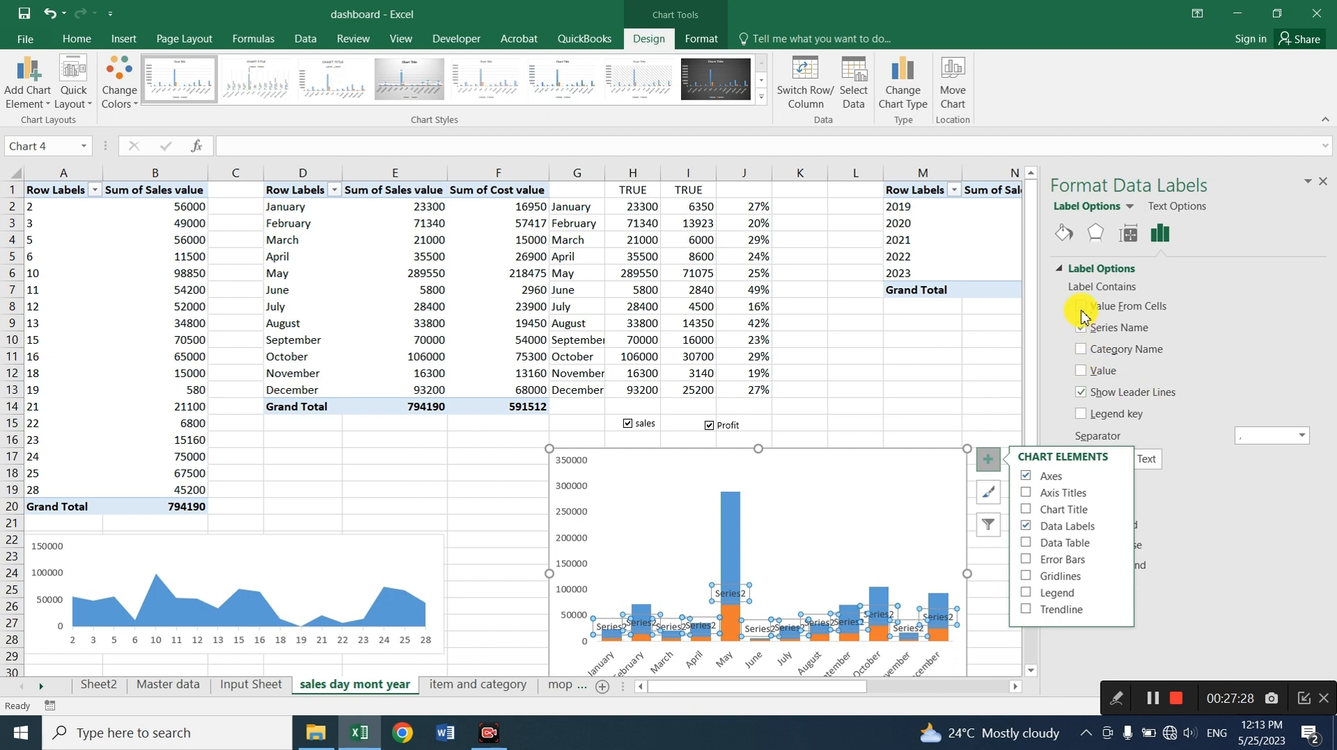
left_click(1081, 308)
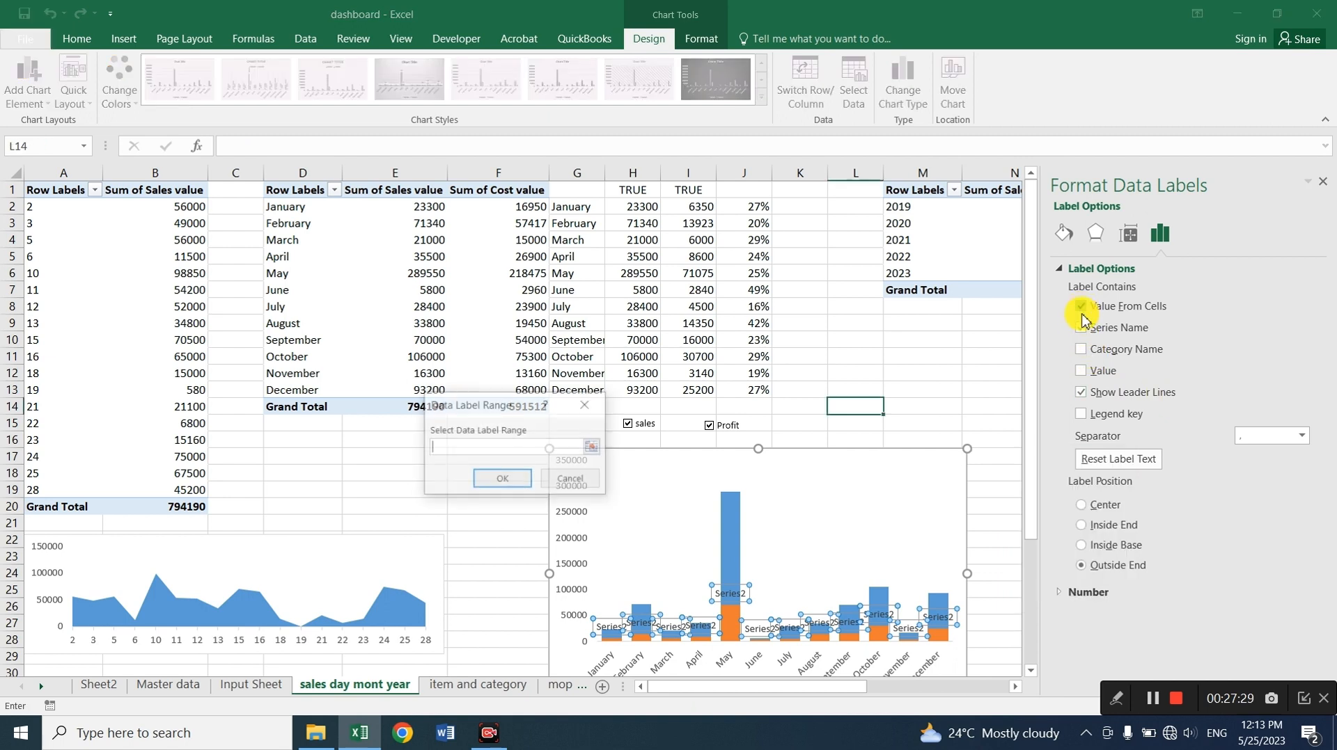
left_click(572, 479)
left_click(1080, 328)
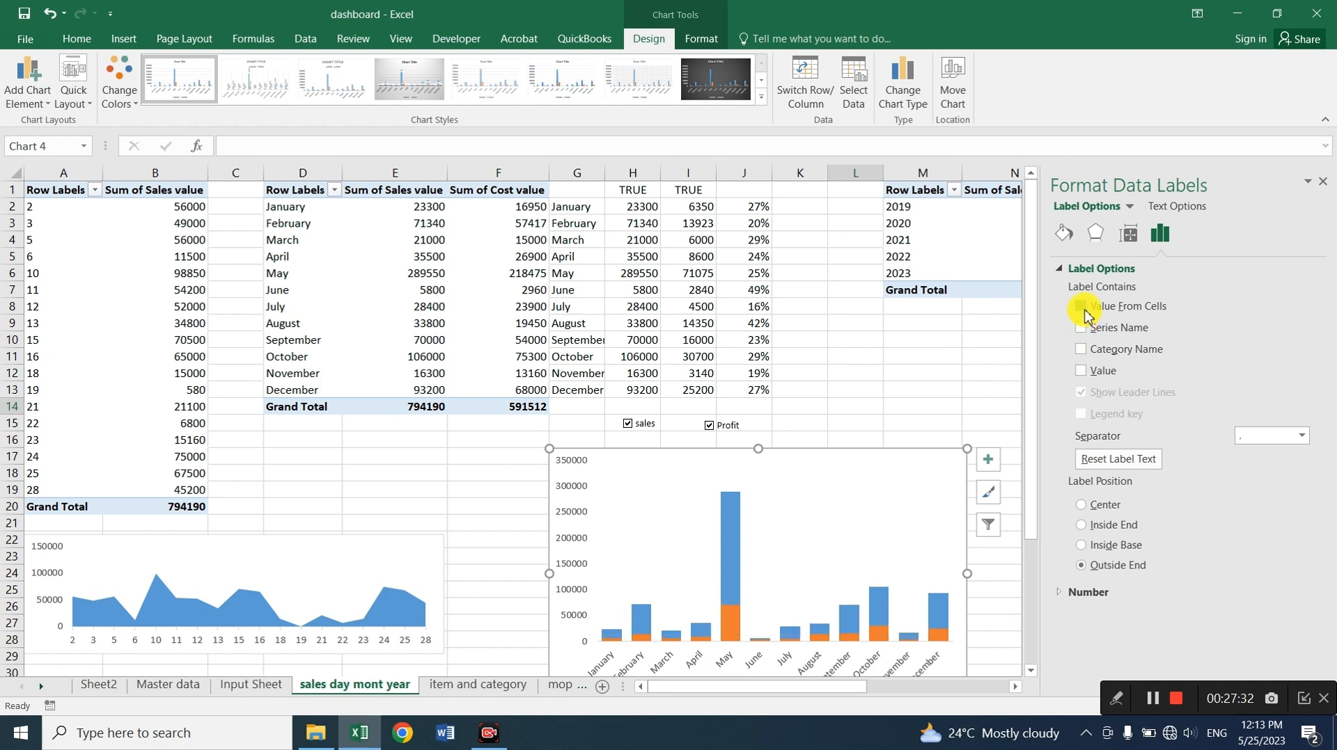
Label the profit series with values from cells, using the percentages in J2:J13 as the data label range
left_click(1080, 306)
left_click_drag(764, 213, 766, 387)
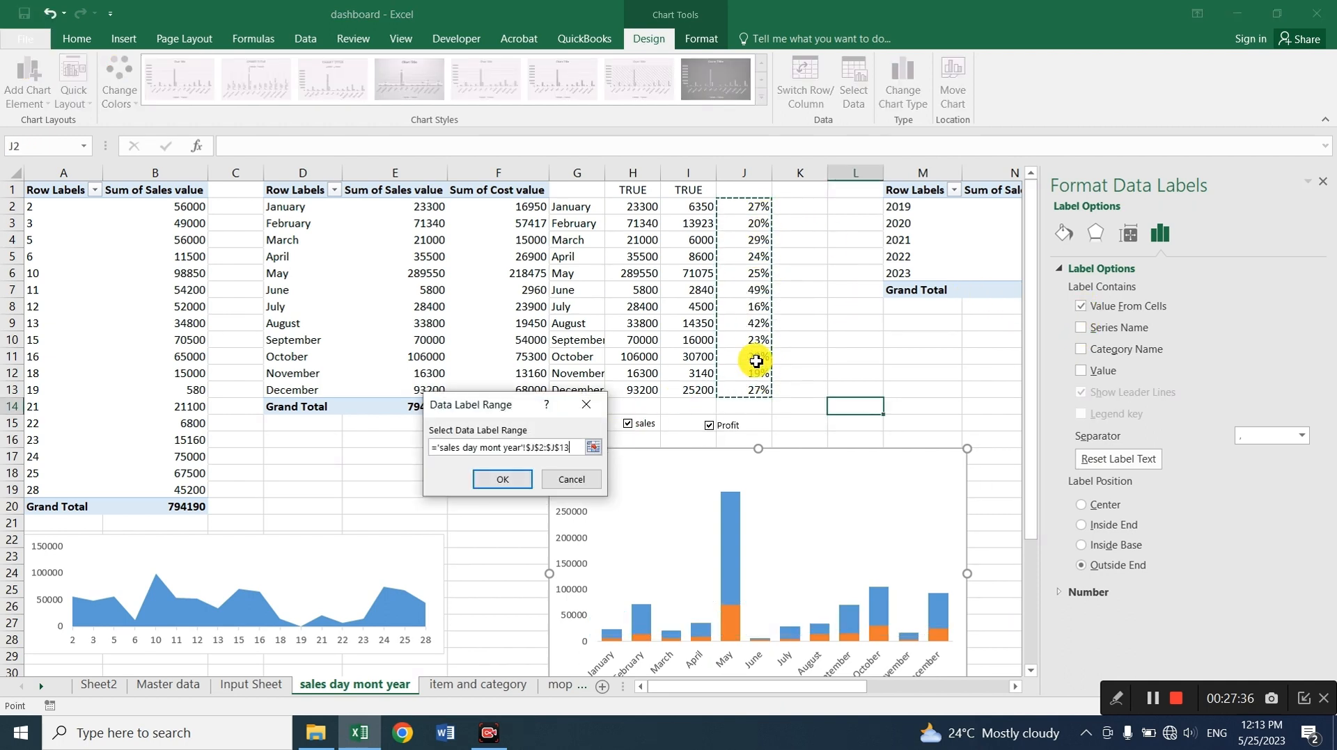
left_click(486, 479)
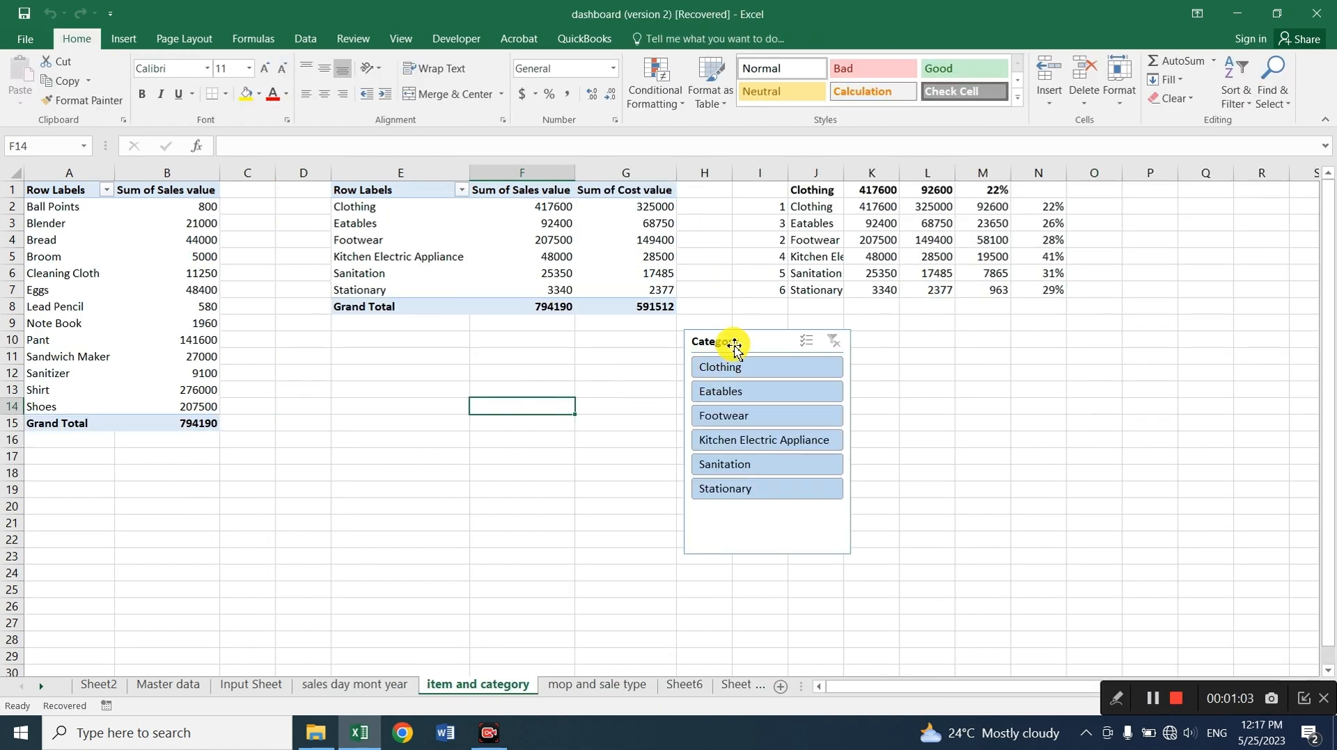
Move the Category slicer below the category pivot table and insert a clustered bar chart of J2:K7 to its right
left_click_drag(735, 345, 398, 370)
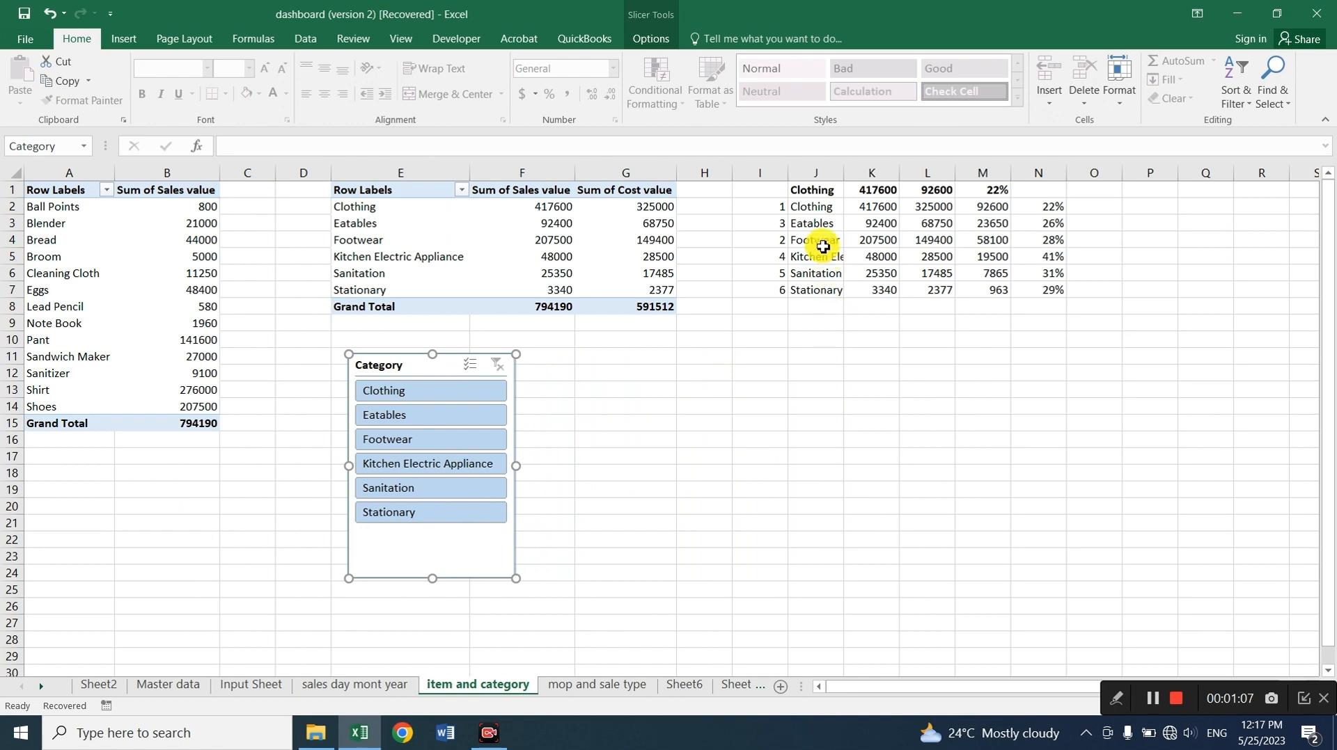
left_click_drag(809, 208, 870, 289)
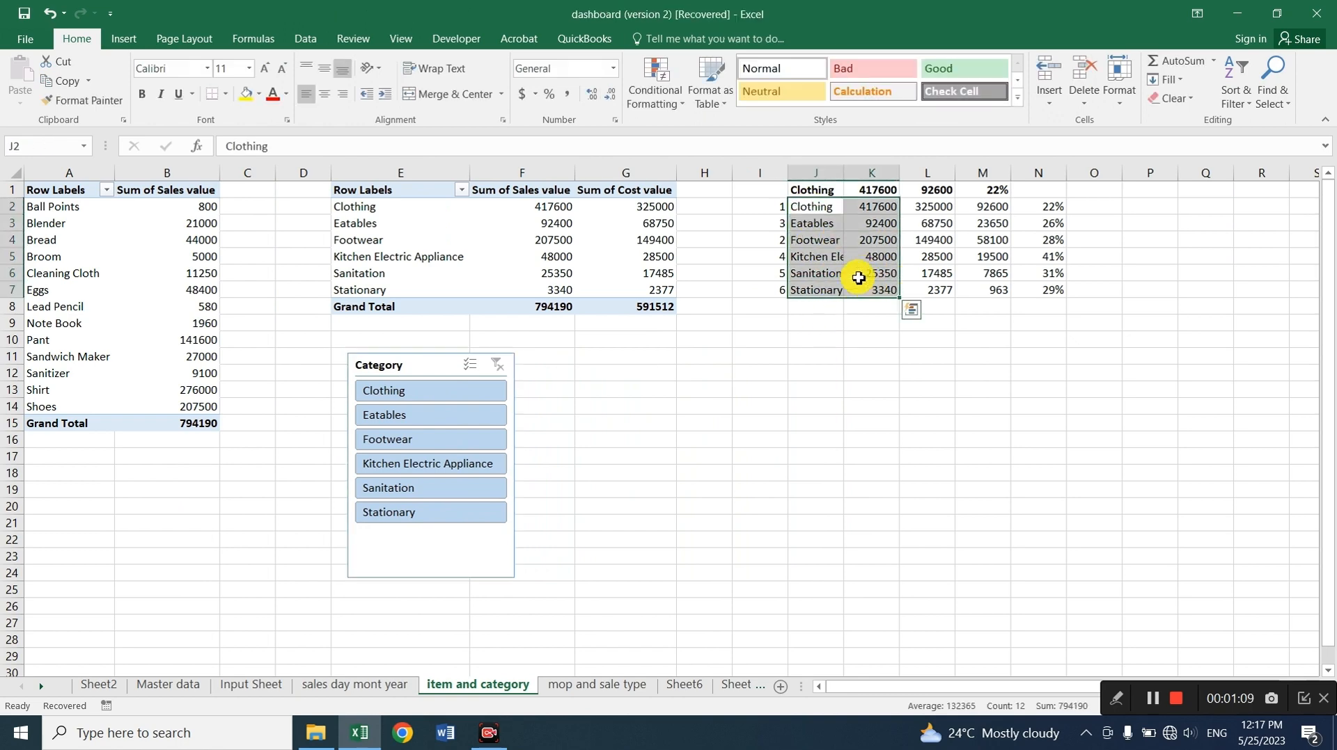
left_click(126, 39)
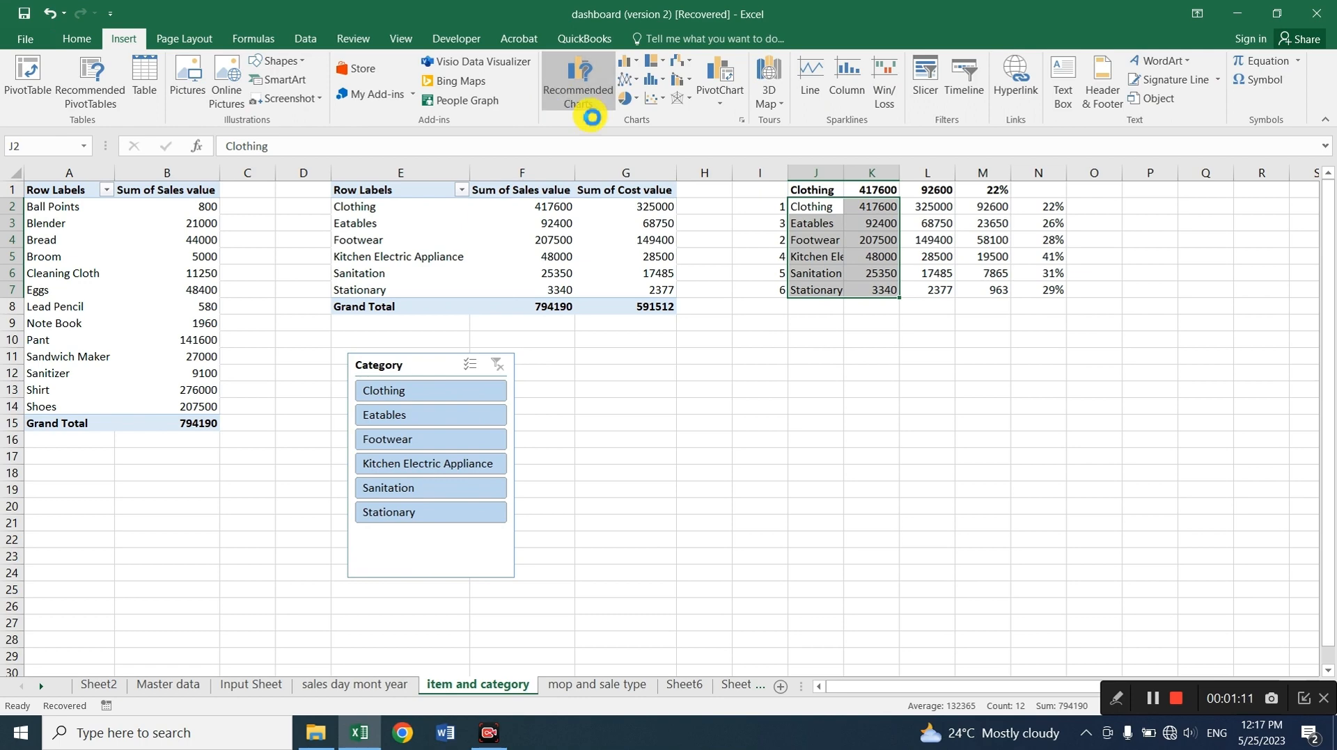
left_click(582, 104)
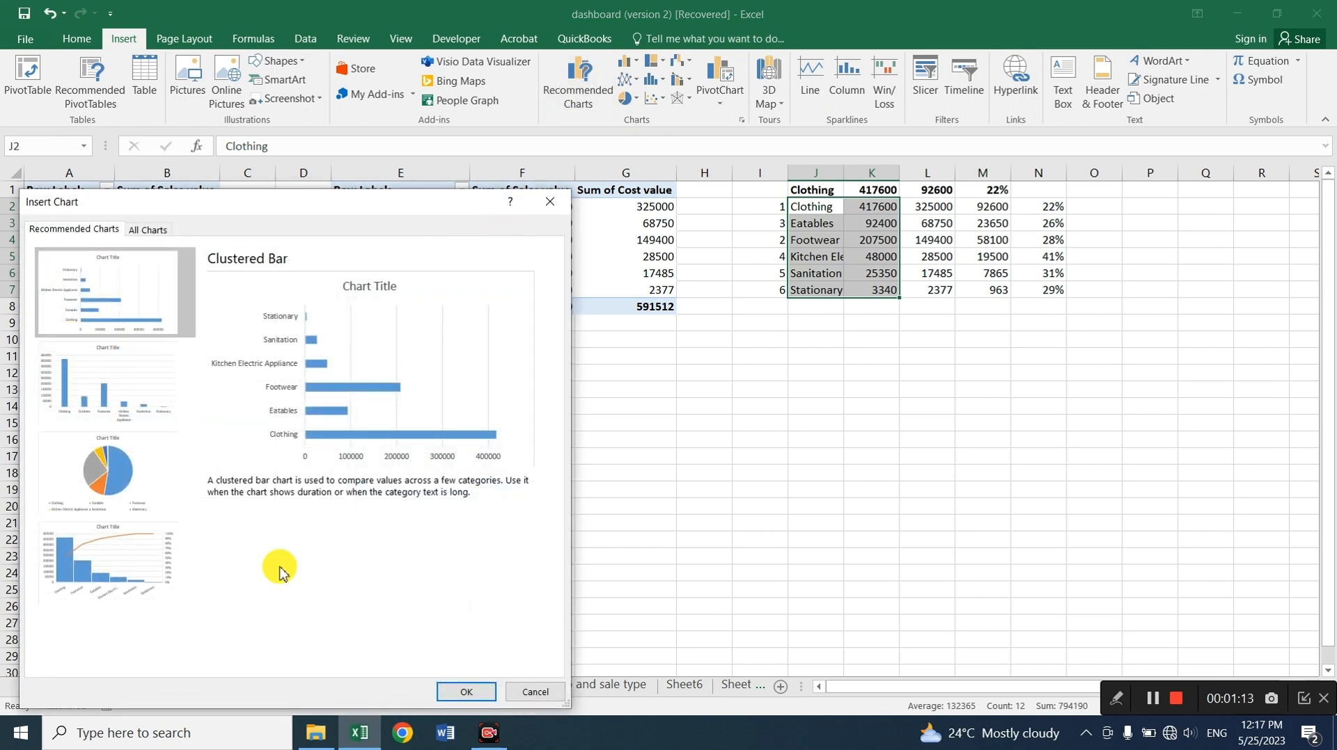
left_click(460, 693)
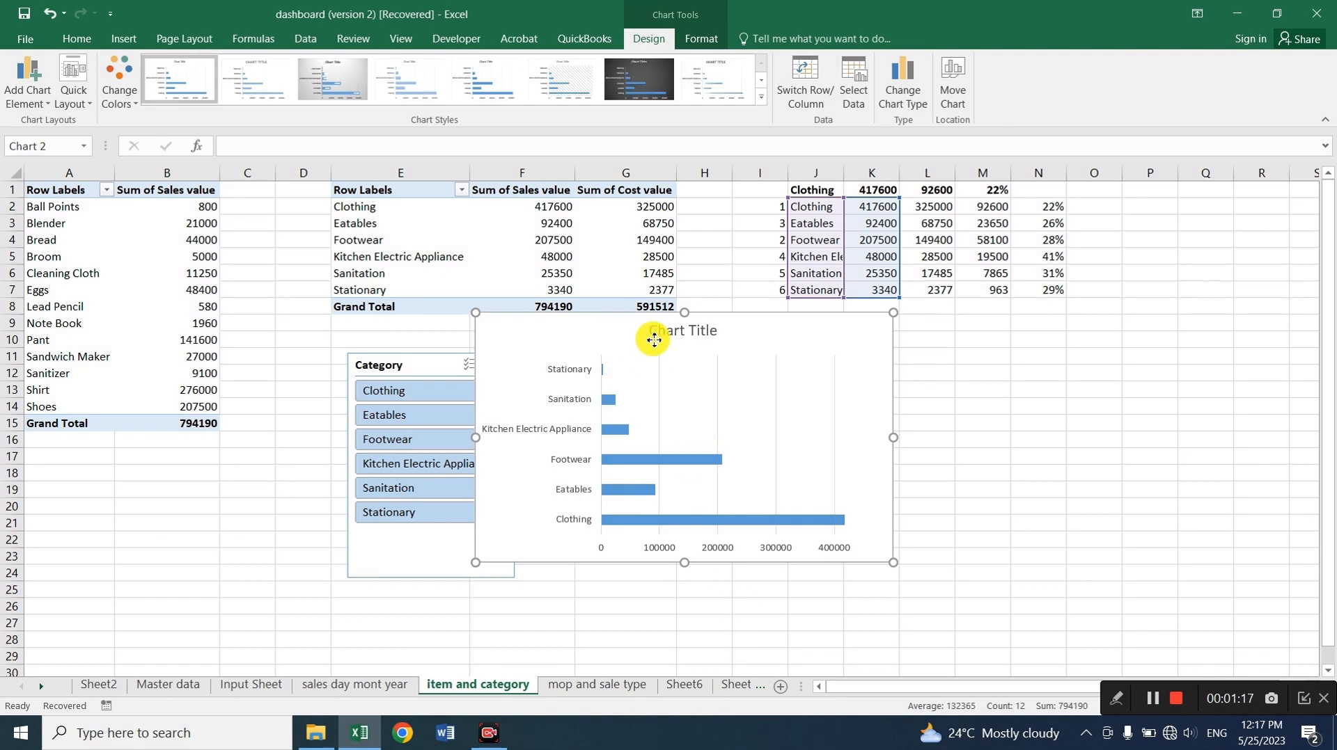
left_click_drag(653, 339, 809, 371)
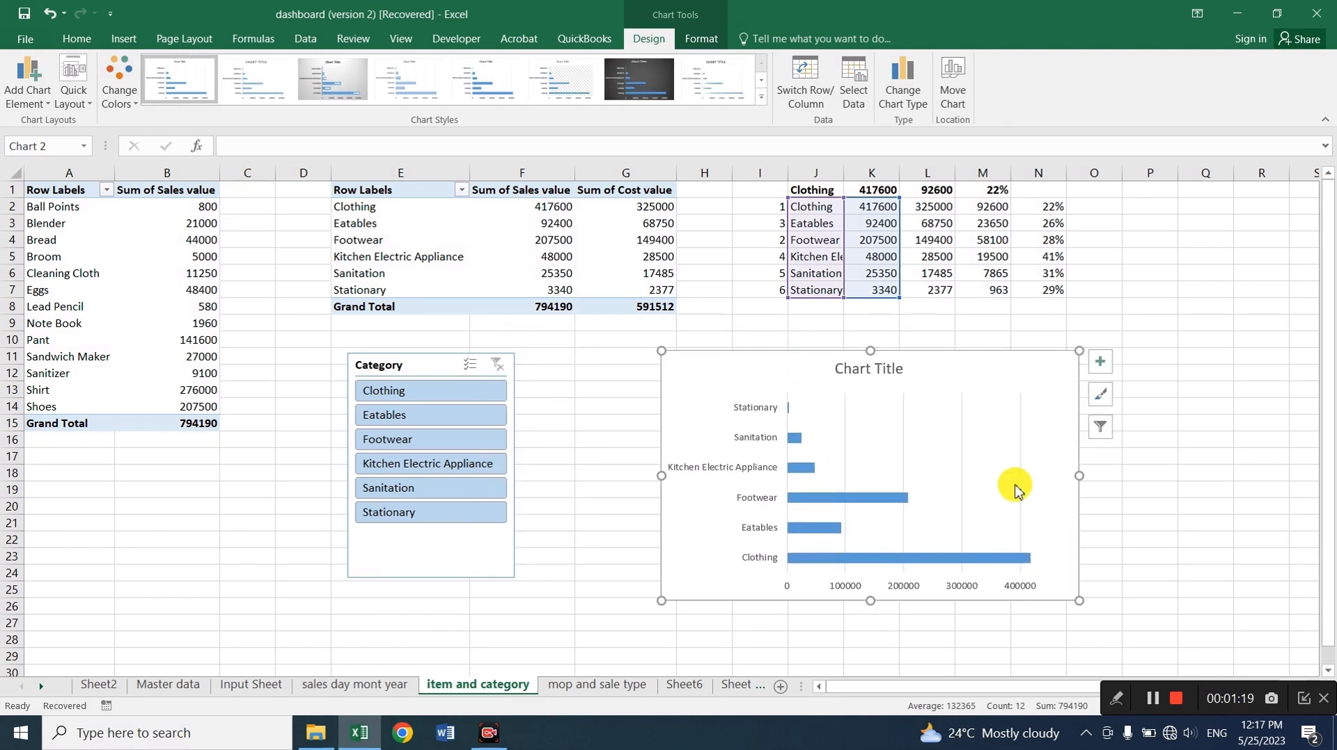
Remove the gridlines and the chart title from the category bar chart
left_click(1100, 361)
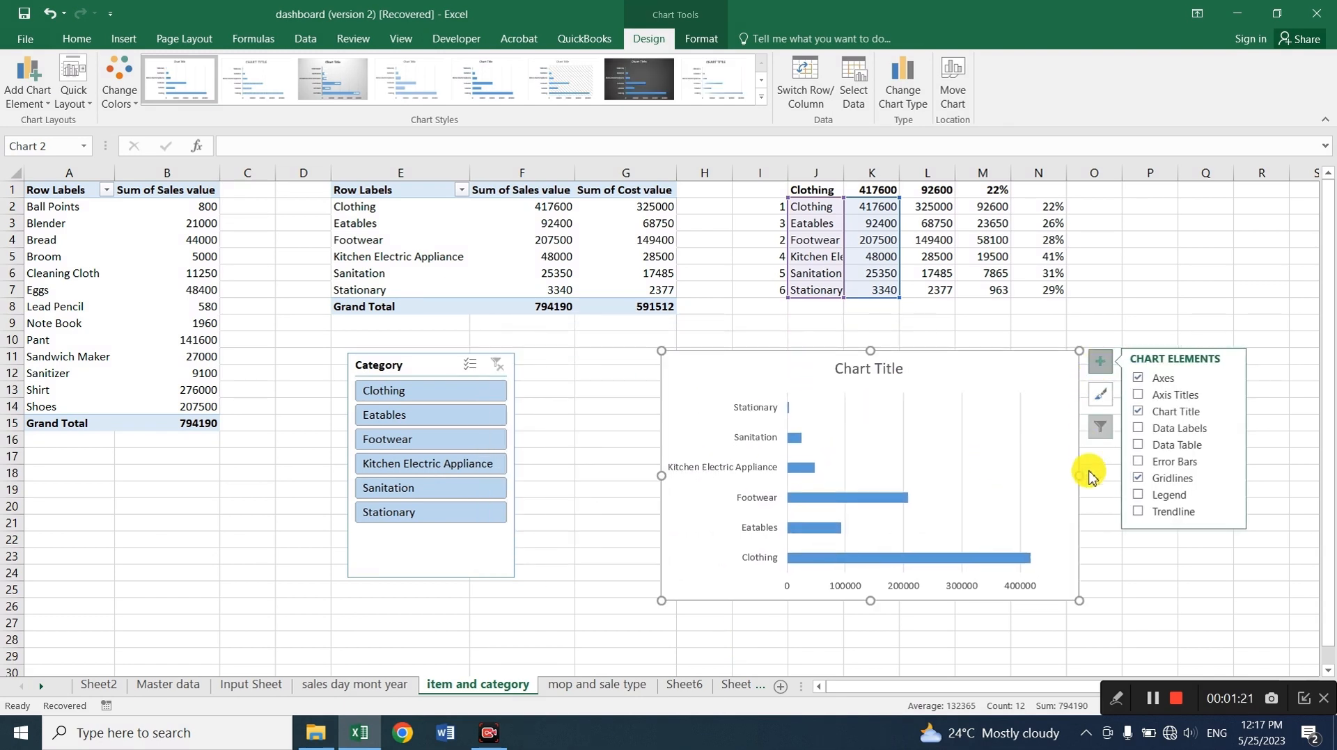
left_click(1137, 479)
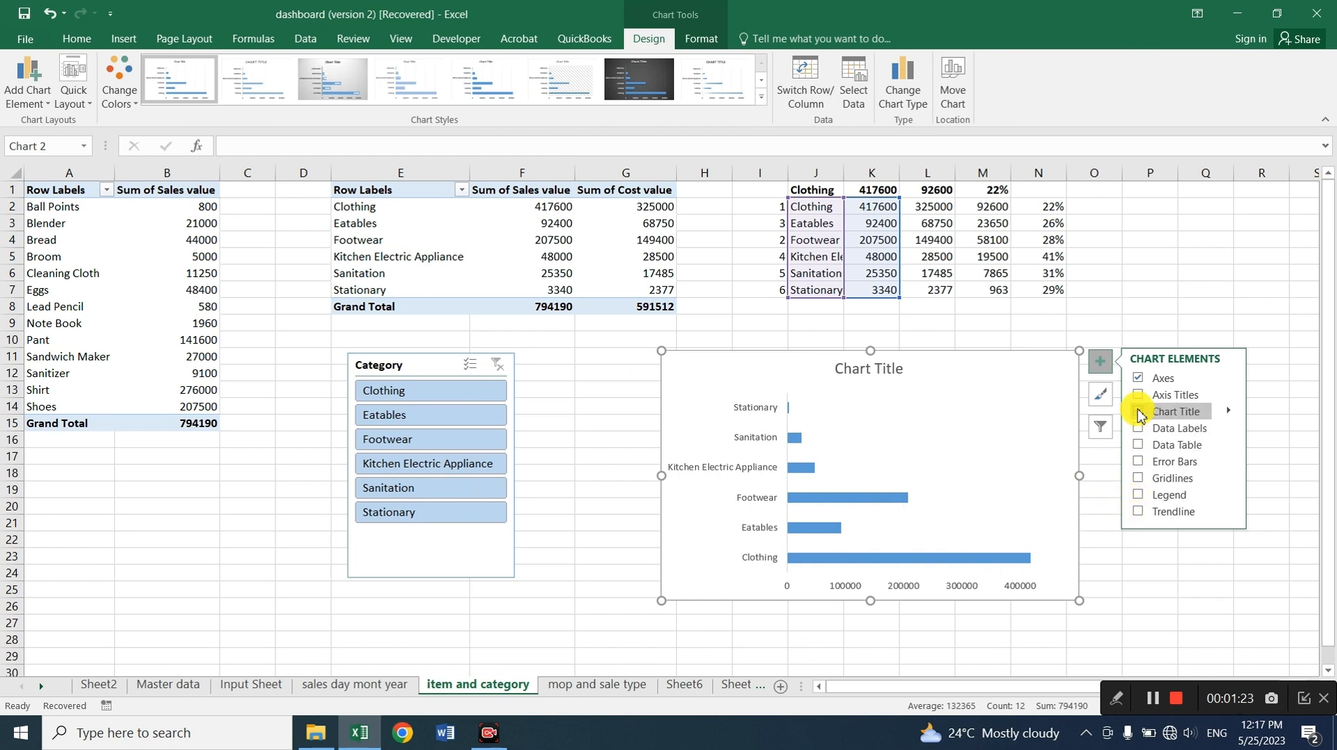
left_click(1139, 413)
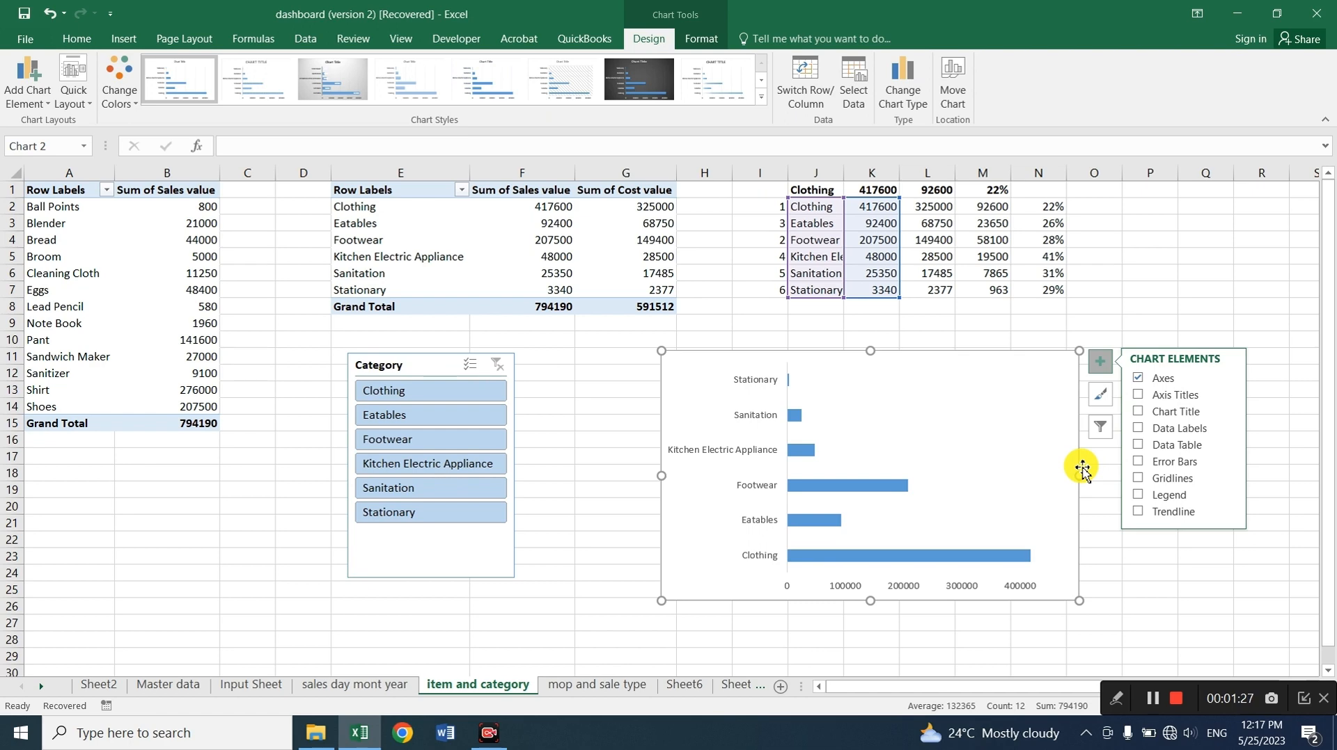
left_click(964, 325)
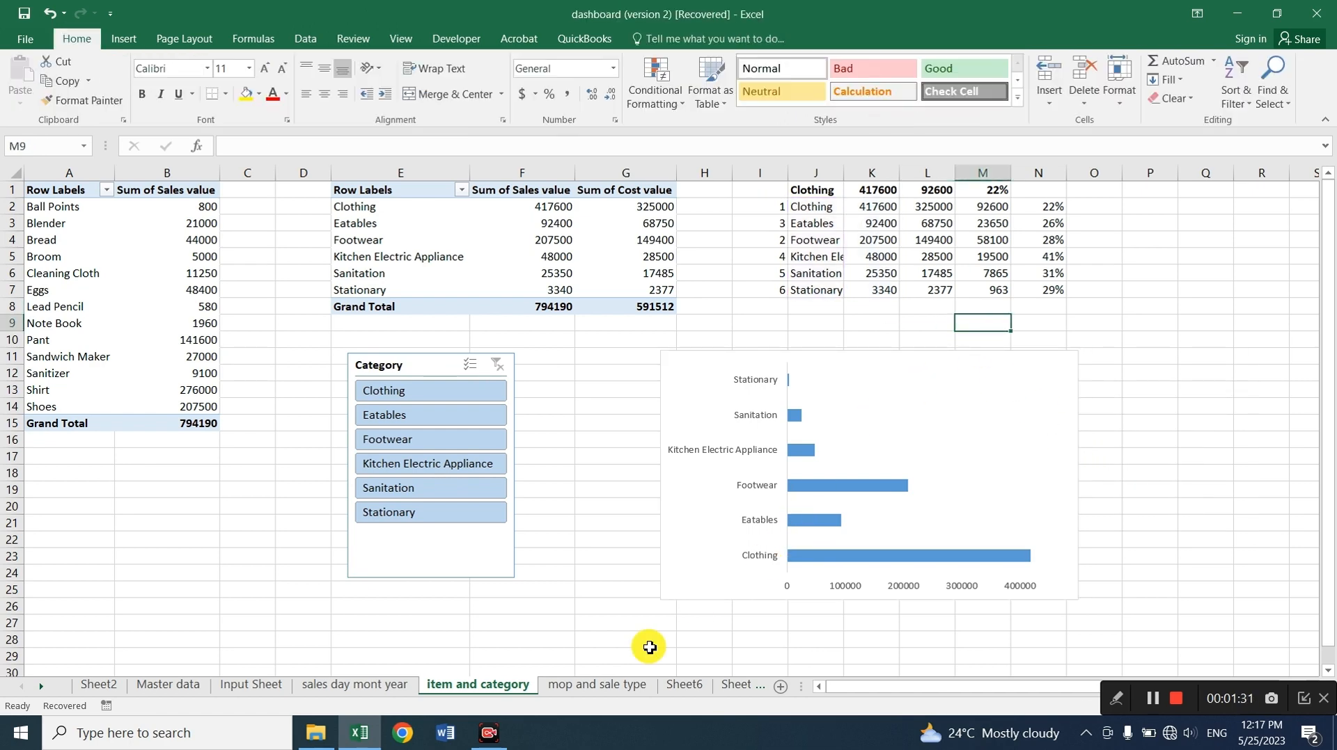
On the mop and sale type sheet, insert a pie PivotChart from the Online and Store sales pivot table
left_click(619, 684)
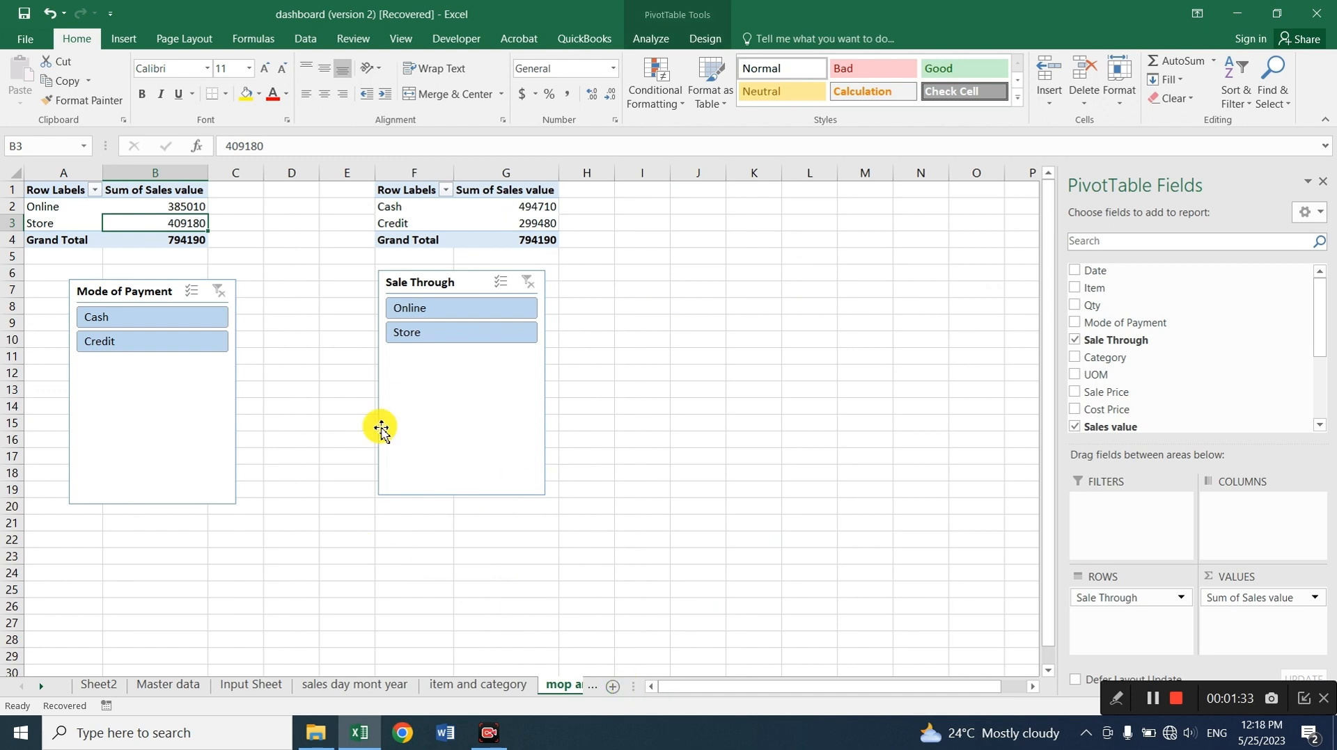
left_click(66, 209)
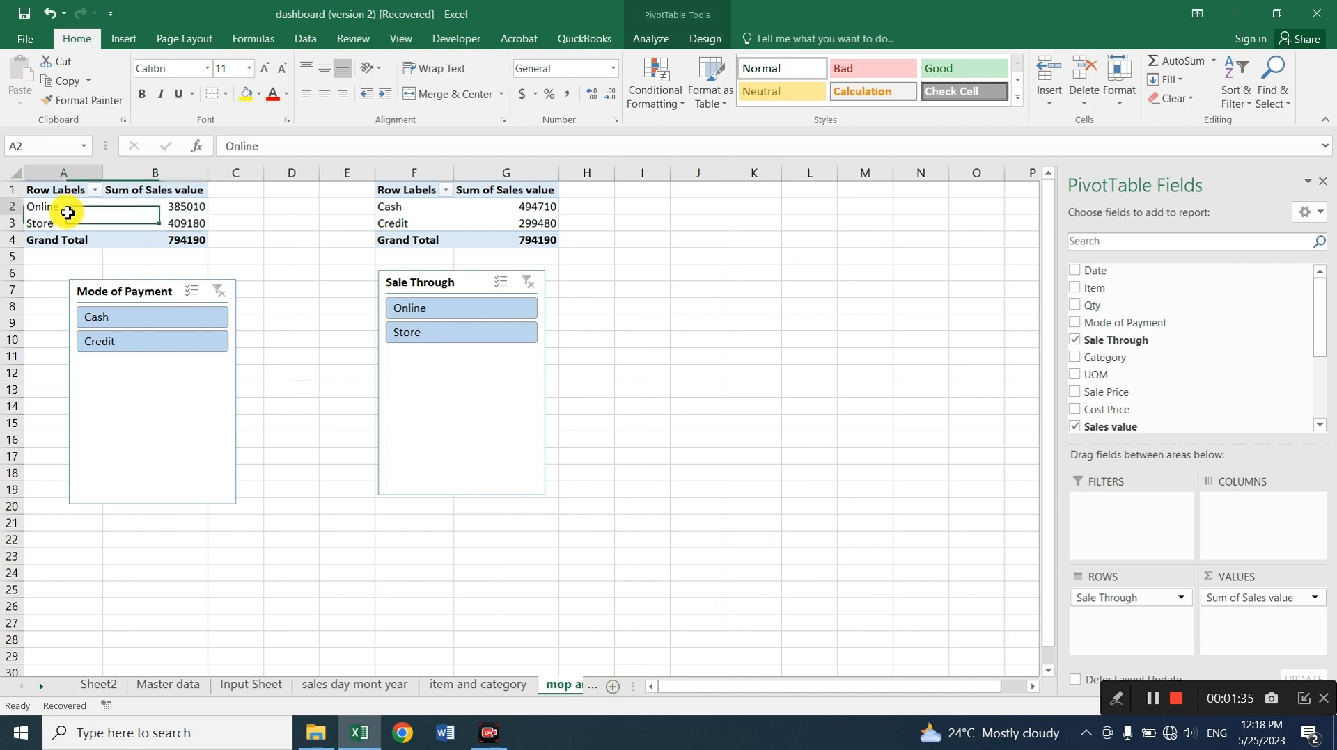
left_click(646, 40)
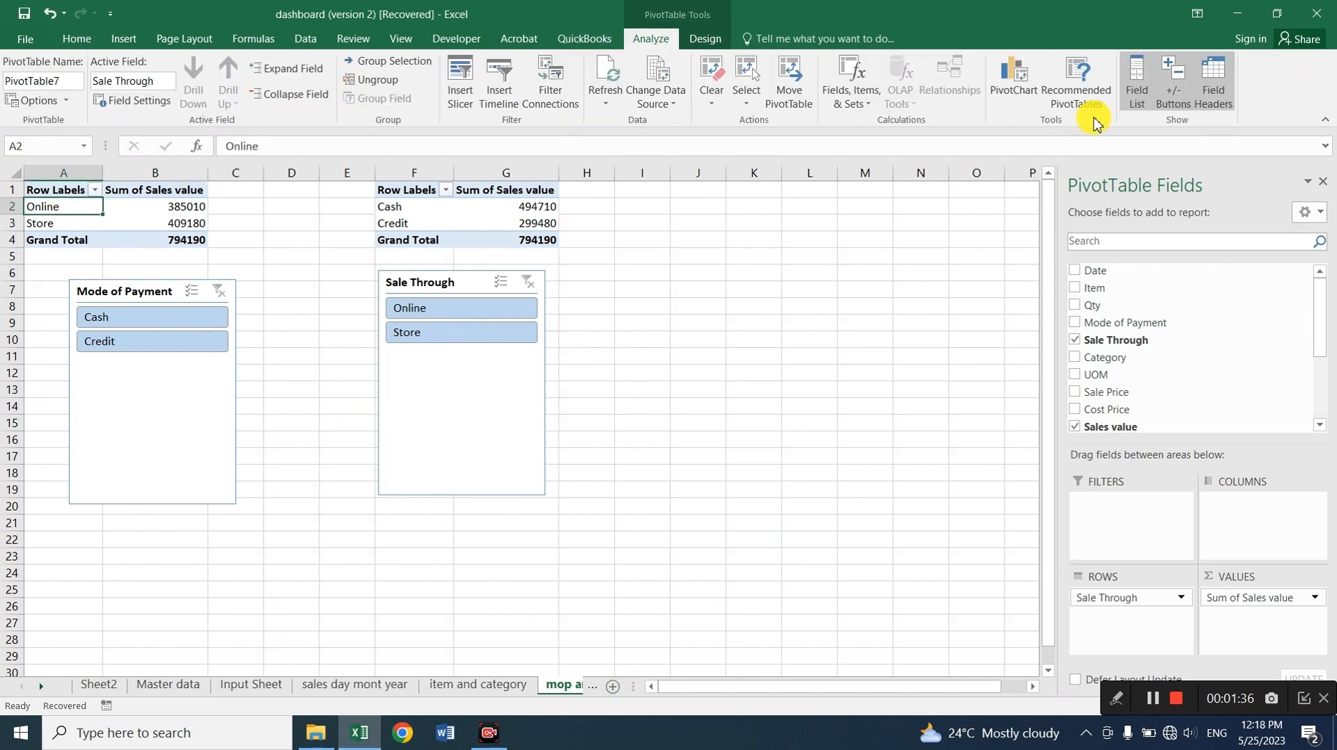
left_click(1013, 82)
left_click(80, 335)
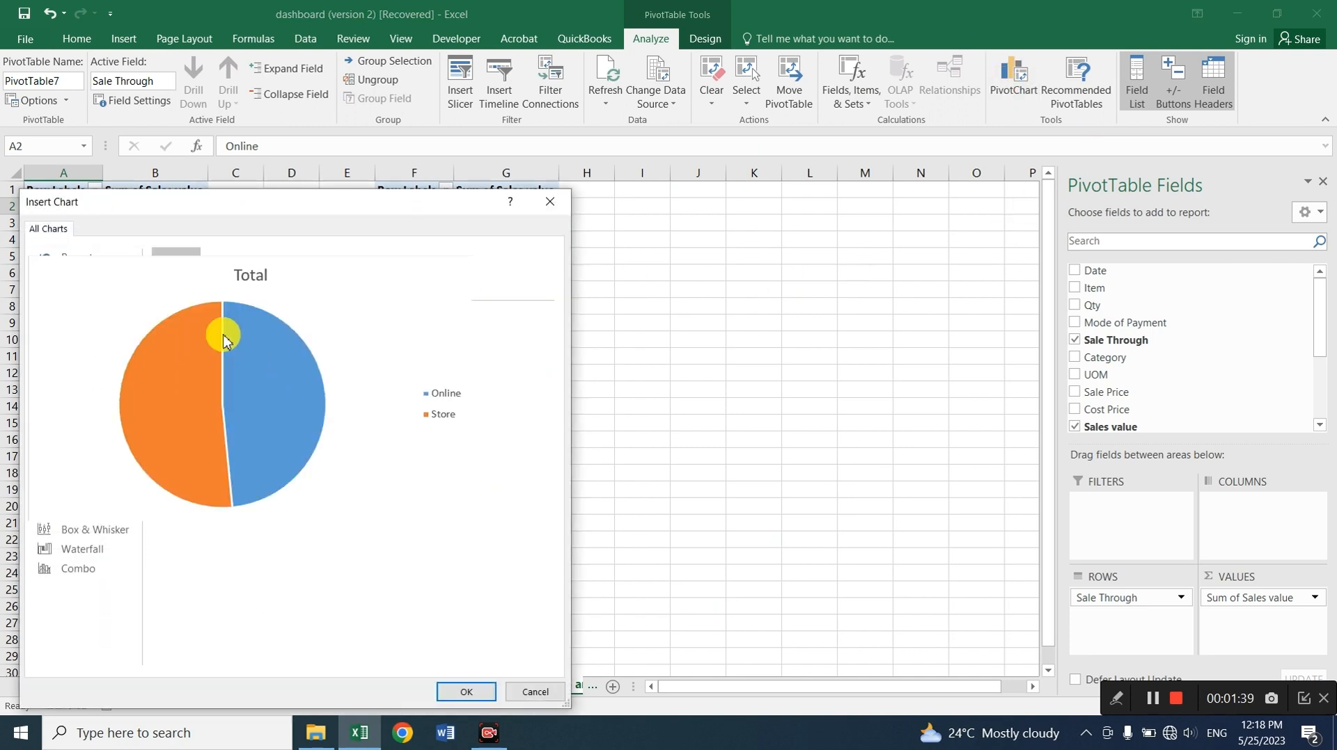
left_click(466, 692)
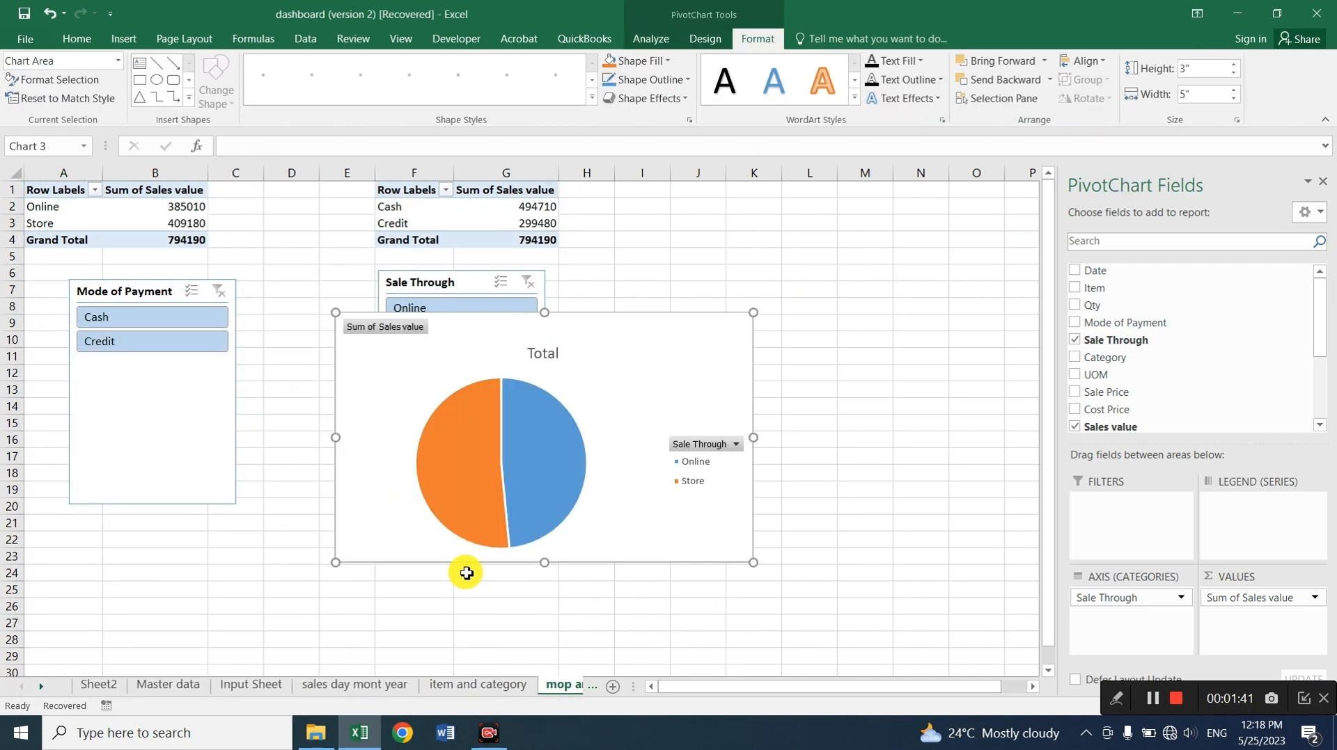
Move the Online and Store pie chart beside the pivot tables and hide its value and axis field buttons
left_click_drag(512, 356, 761, 230)
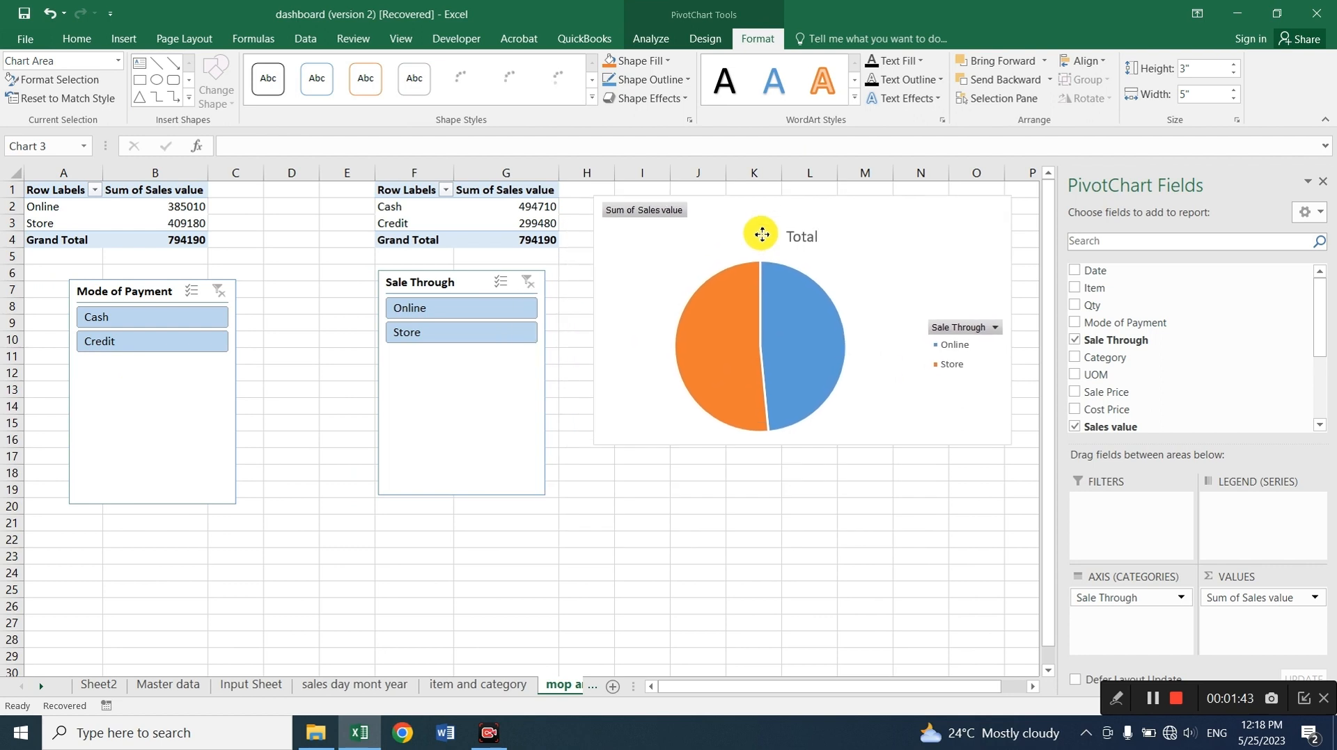
right_click(666, 221)
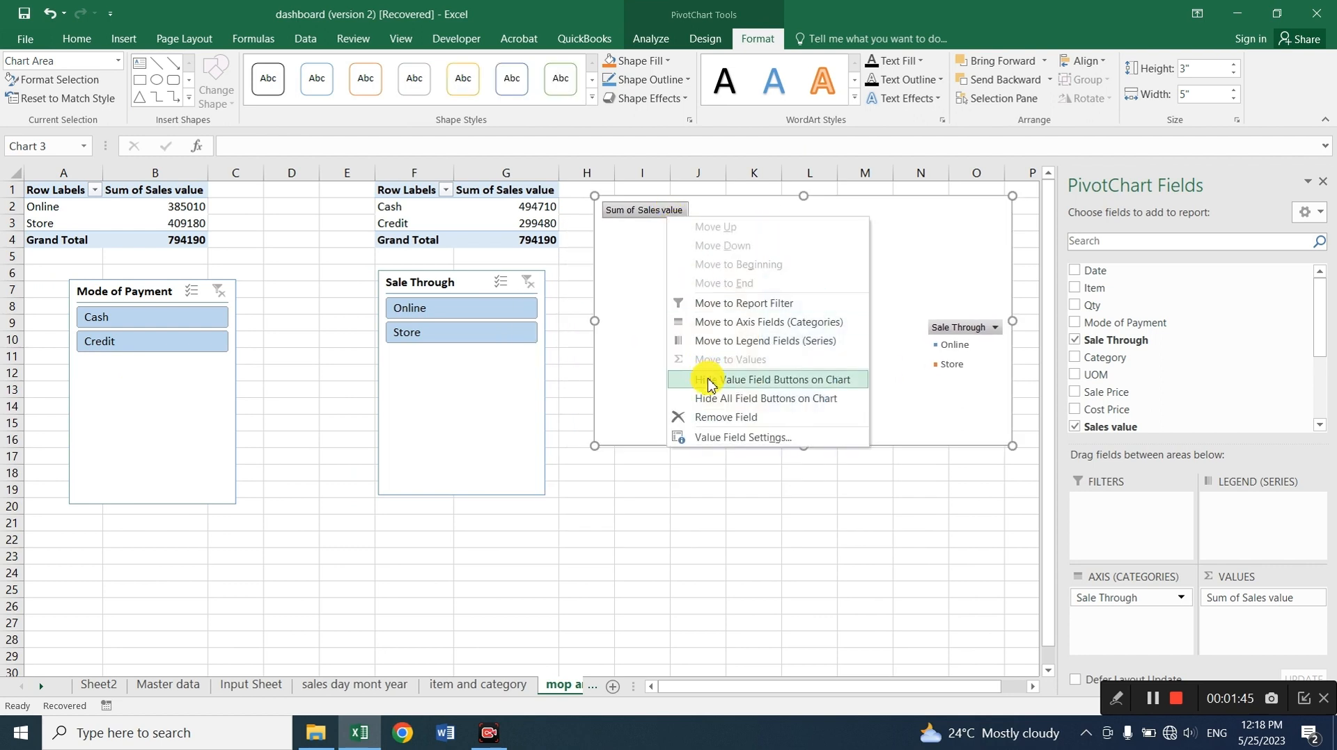
left_click(707, 379)
right_click(960, 325)
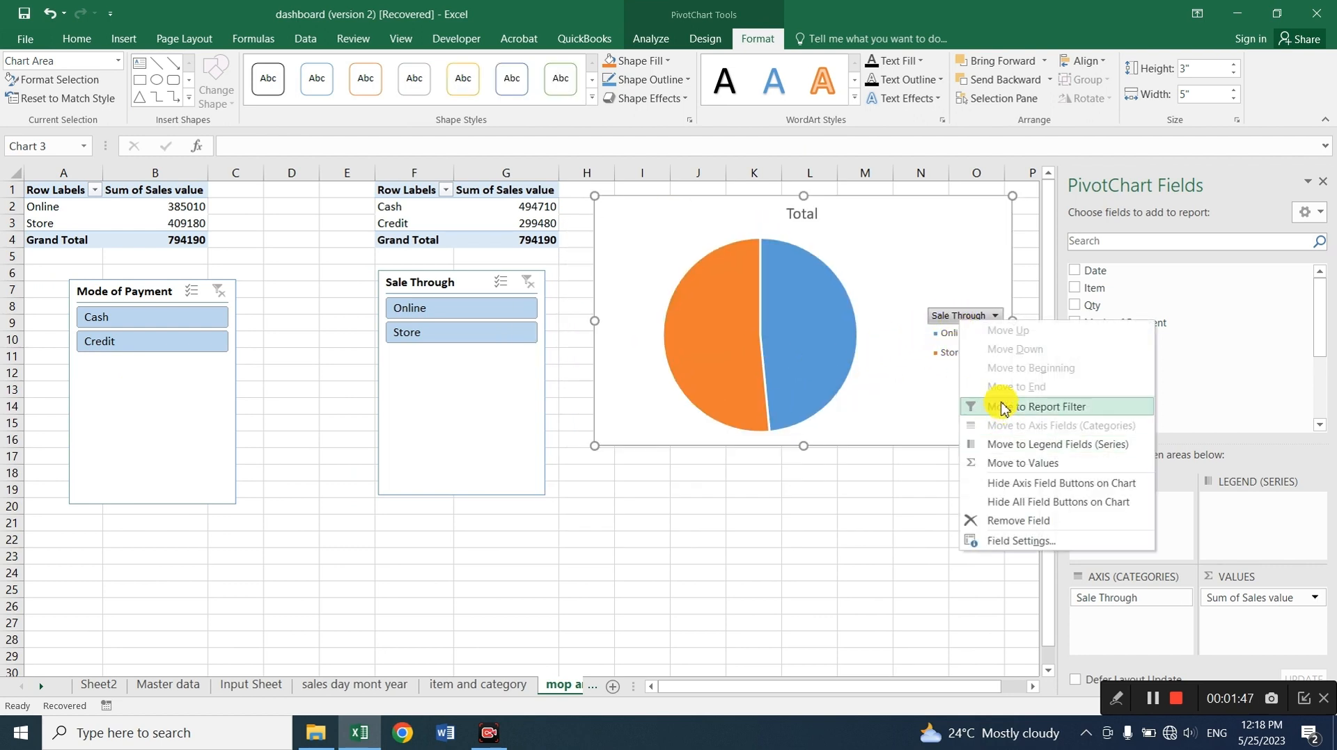
left_click(1013, 487)
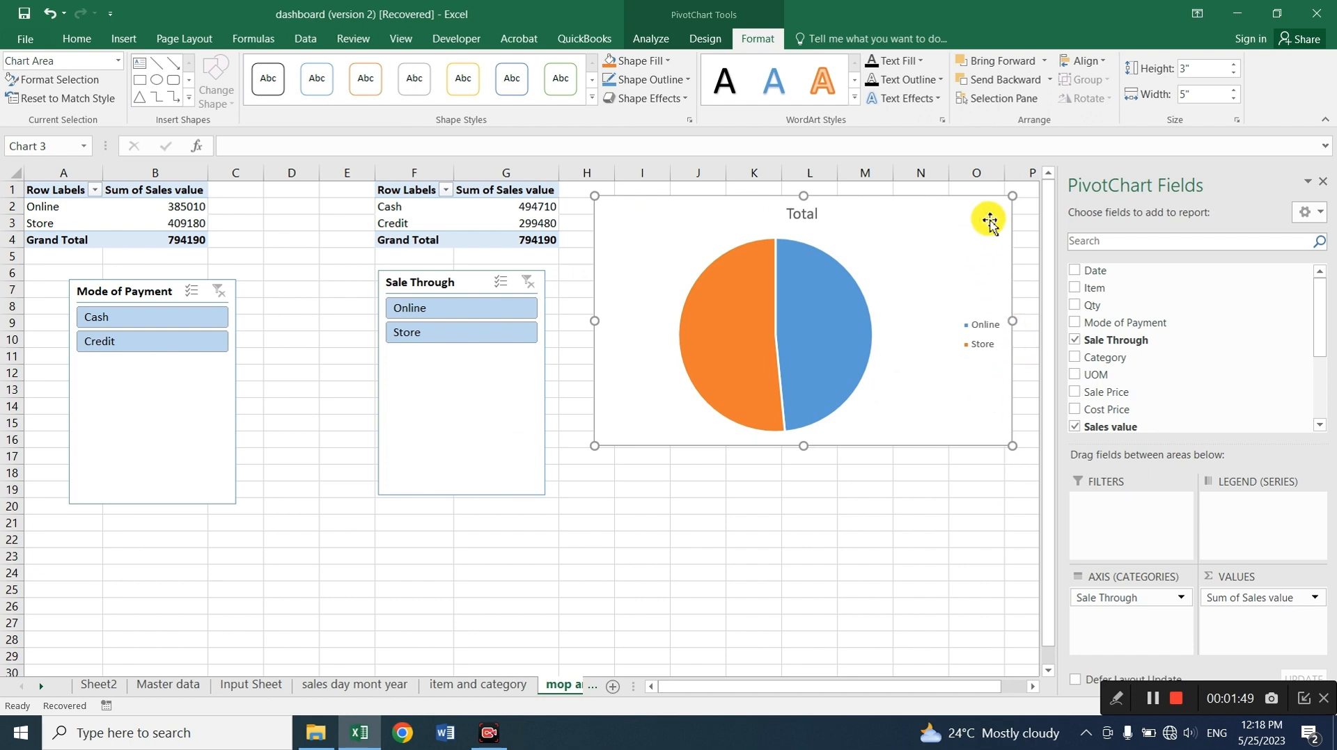
Shift the pie chart slightly towards the Sale Through slicer and place its legend at the bottom
left_click_drag(934, 226, 902, 238)
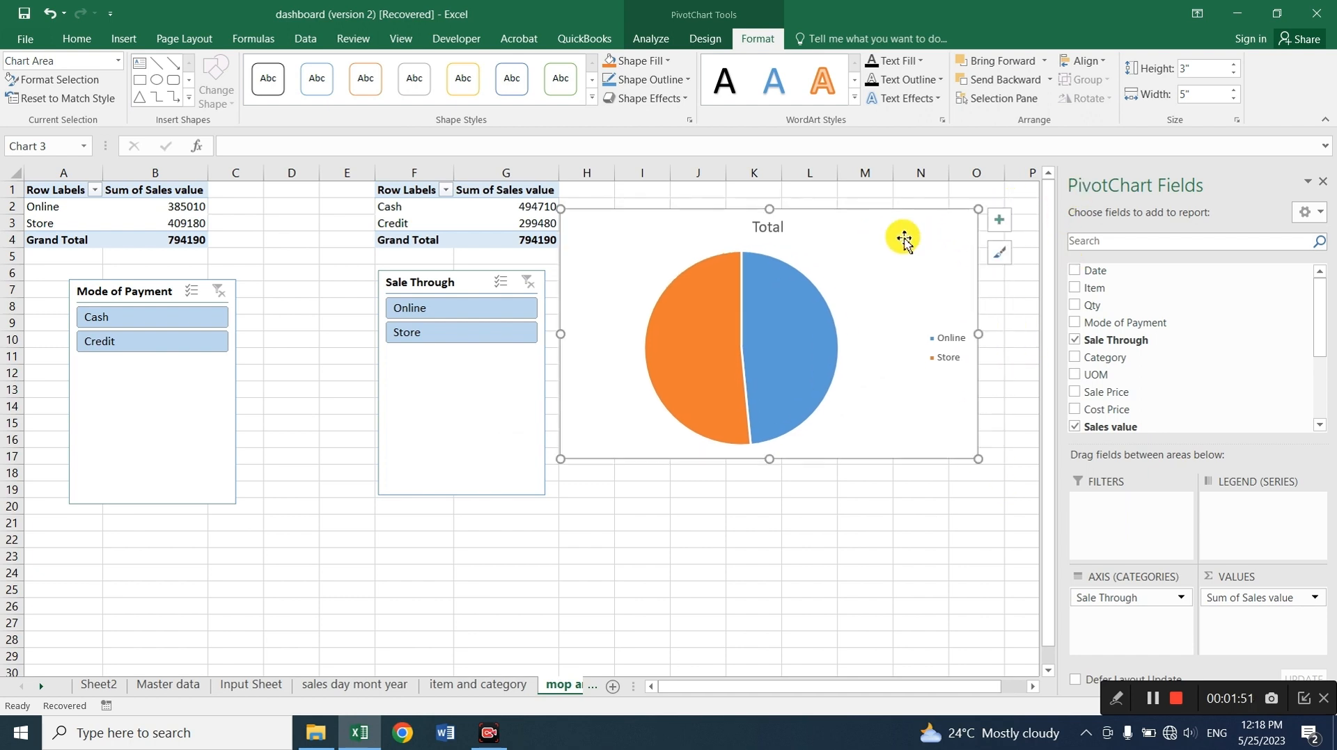
left_click(999, 225)
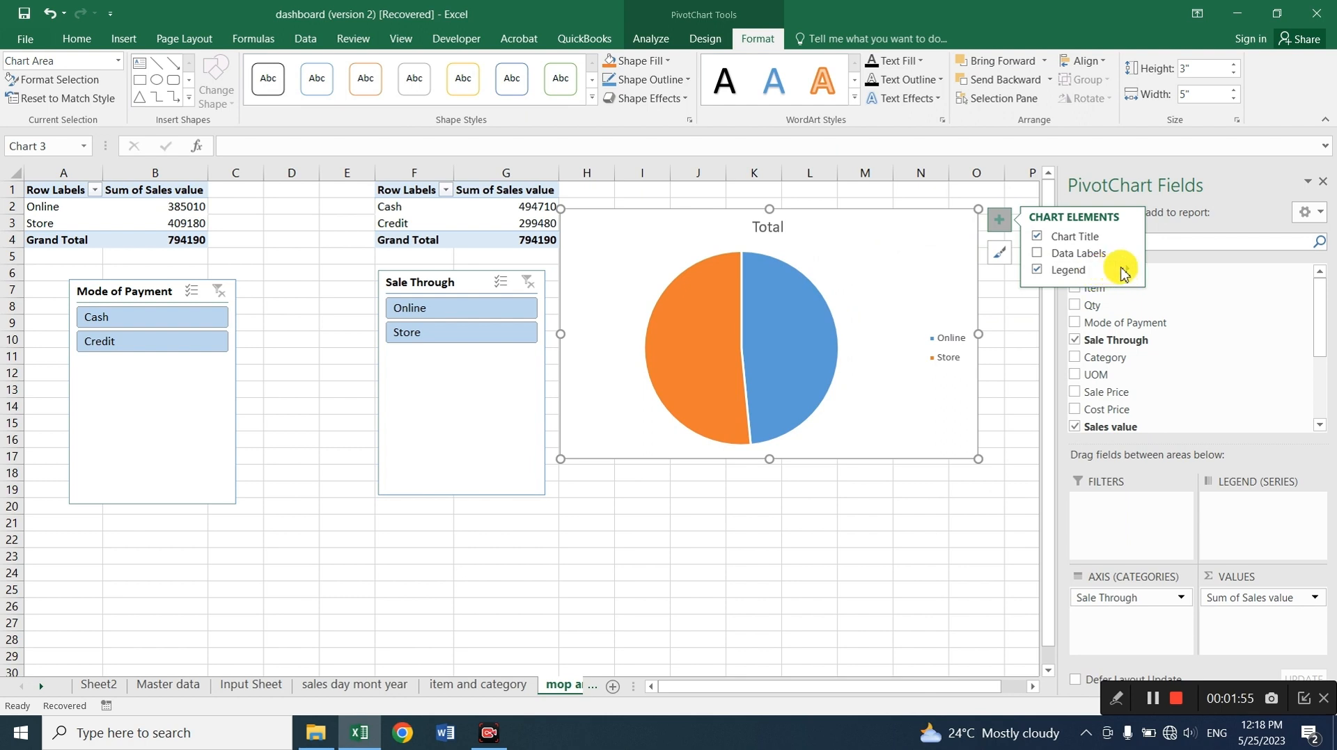
left_click(1128, 270)
left_click(1172, 333)
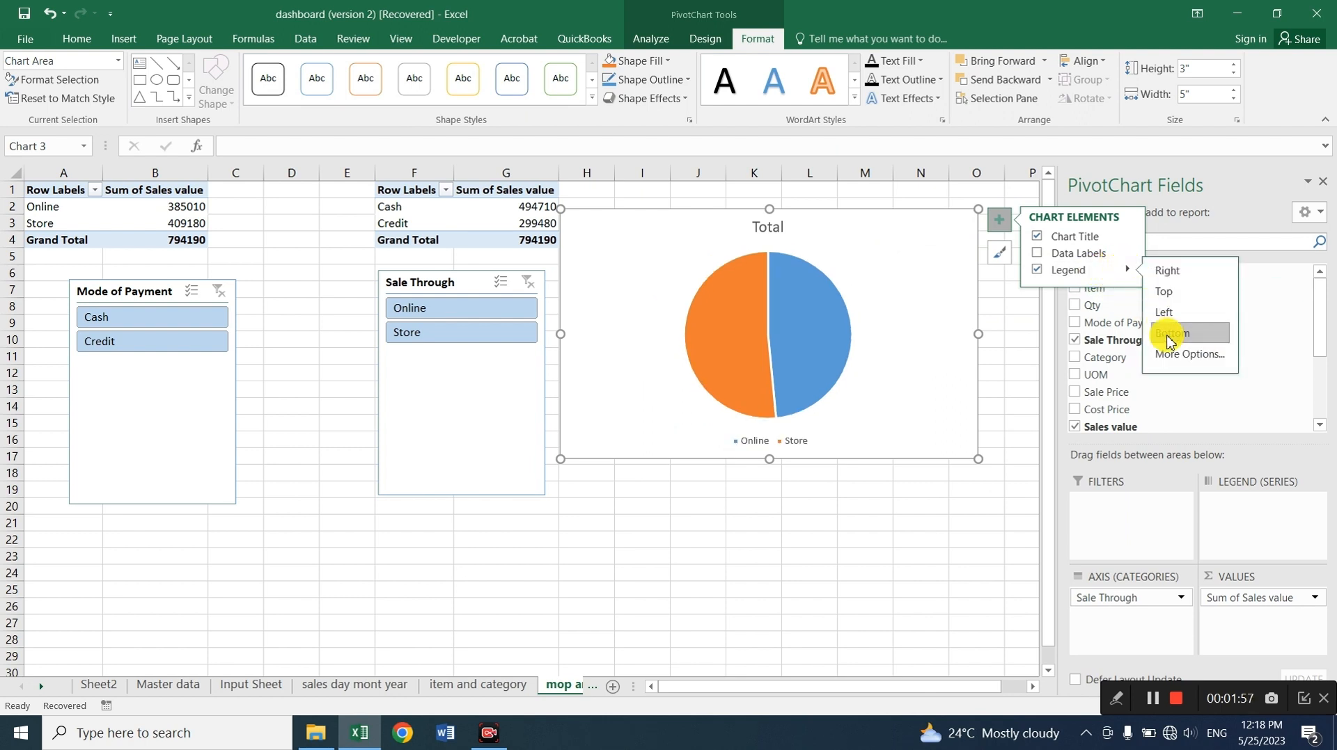
left_click(914, 552)
left_click(928, 402)
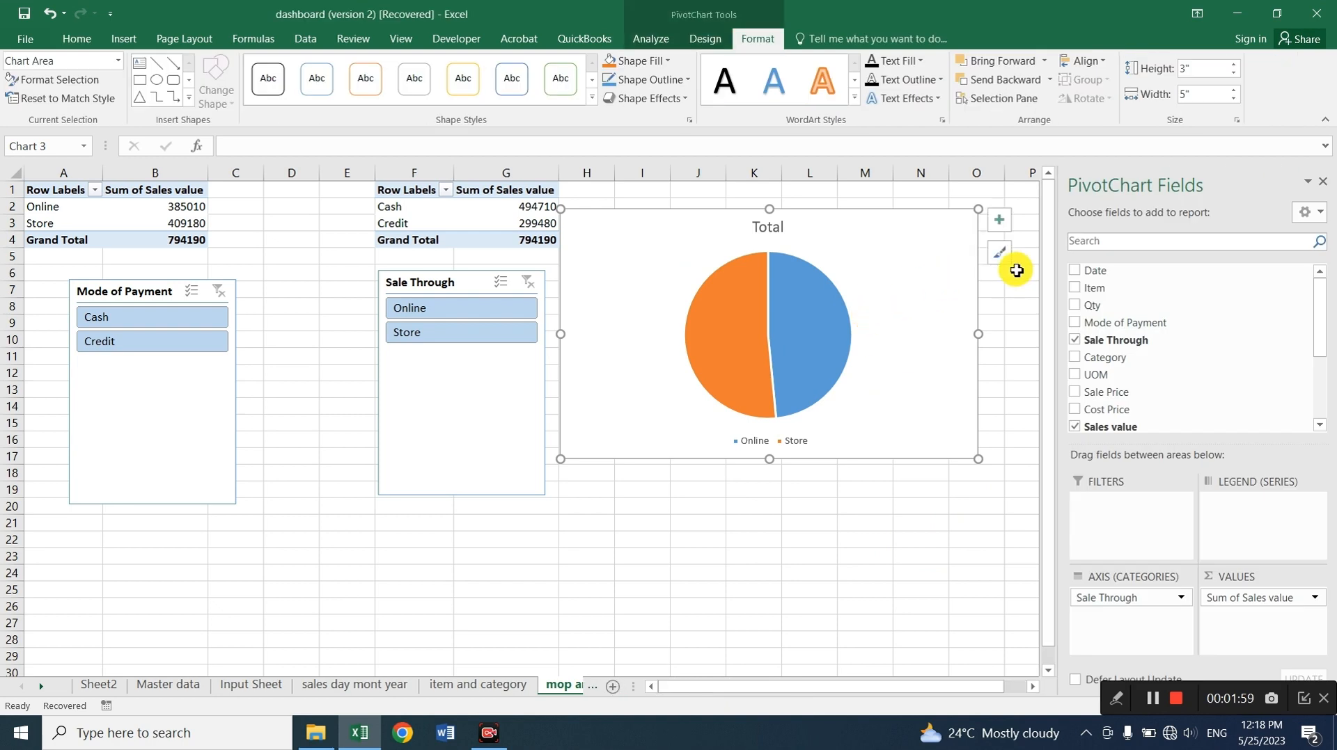
Remove the pie chart's title and shrink the chart to span about columns H to L and rows 2 to 12
left_click(985, 222)
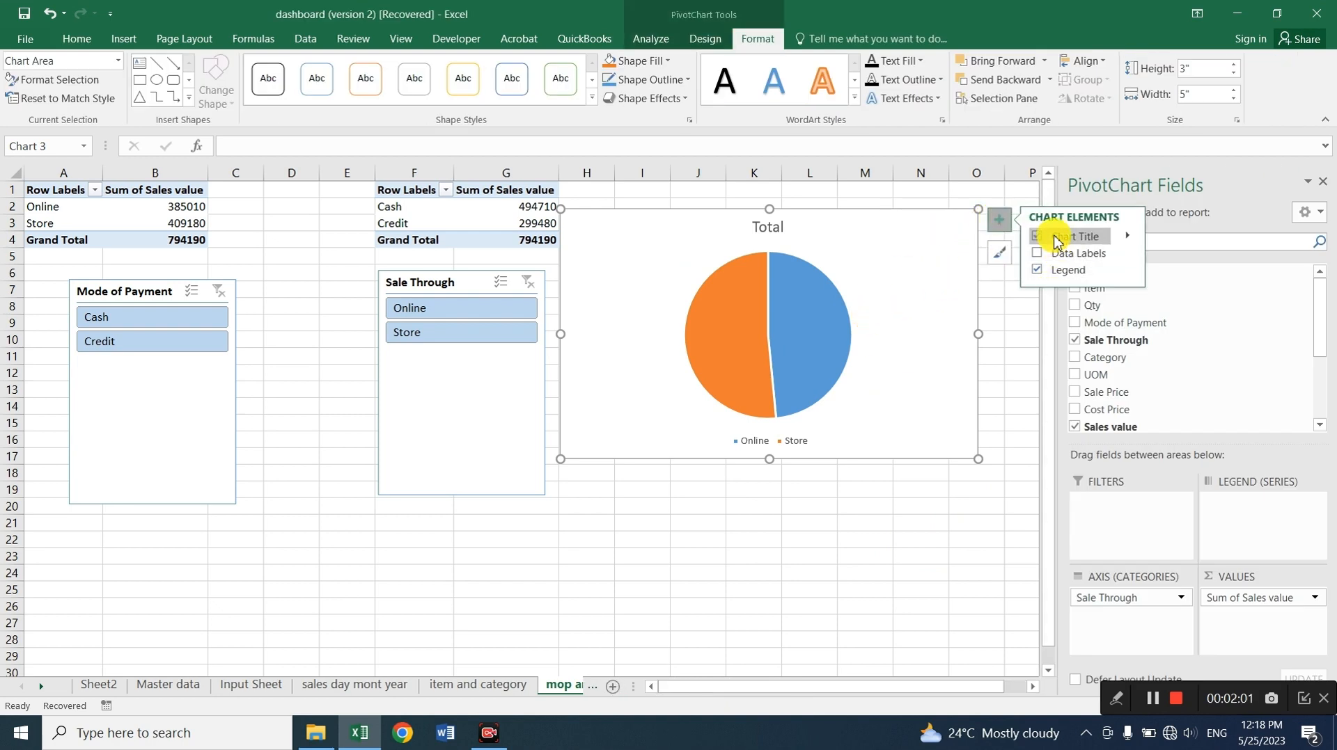
left_click(1044, 237)
left_click_drag(974, 458, 839, 374)
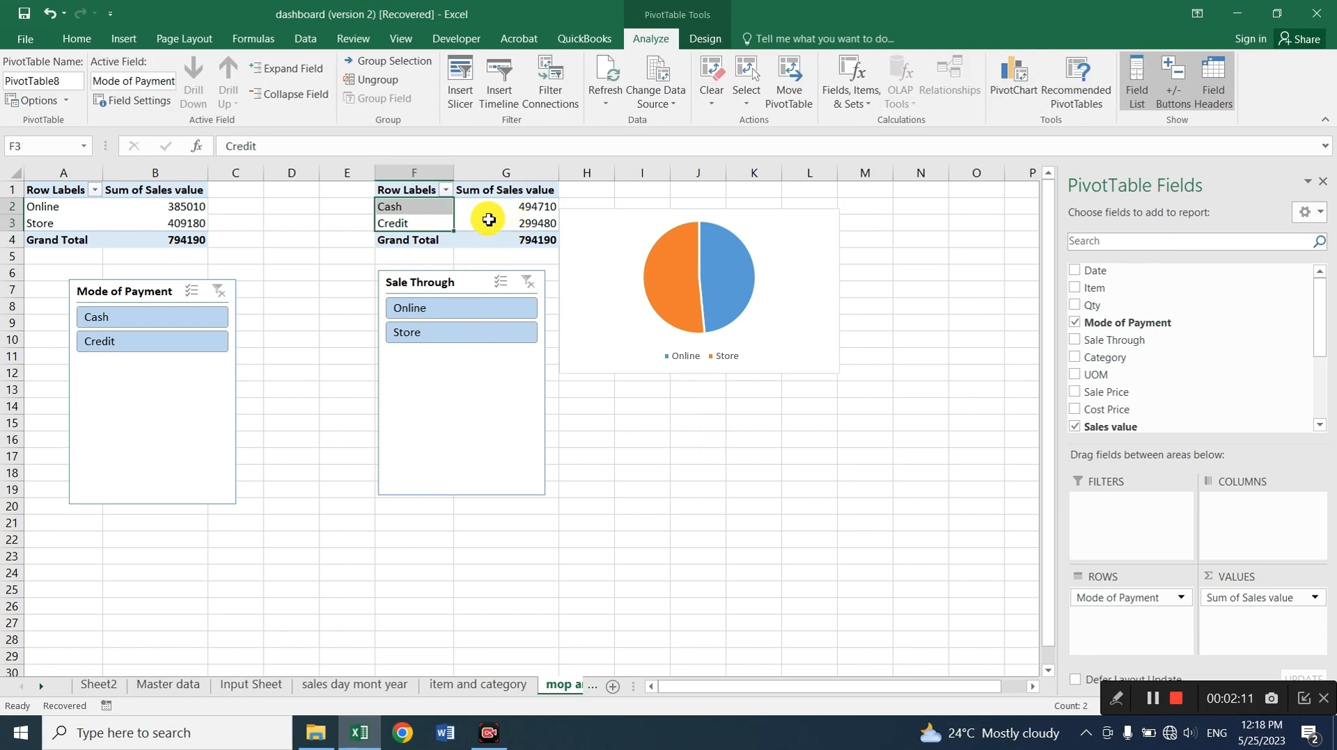
Insert a doughnut PivotChart from the Cash and Credit pivot table and position it below the pie chart
left_click(1013, 77)
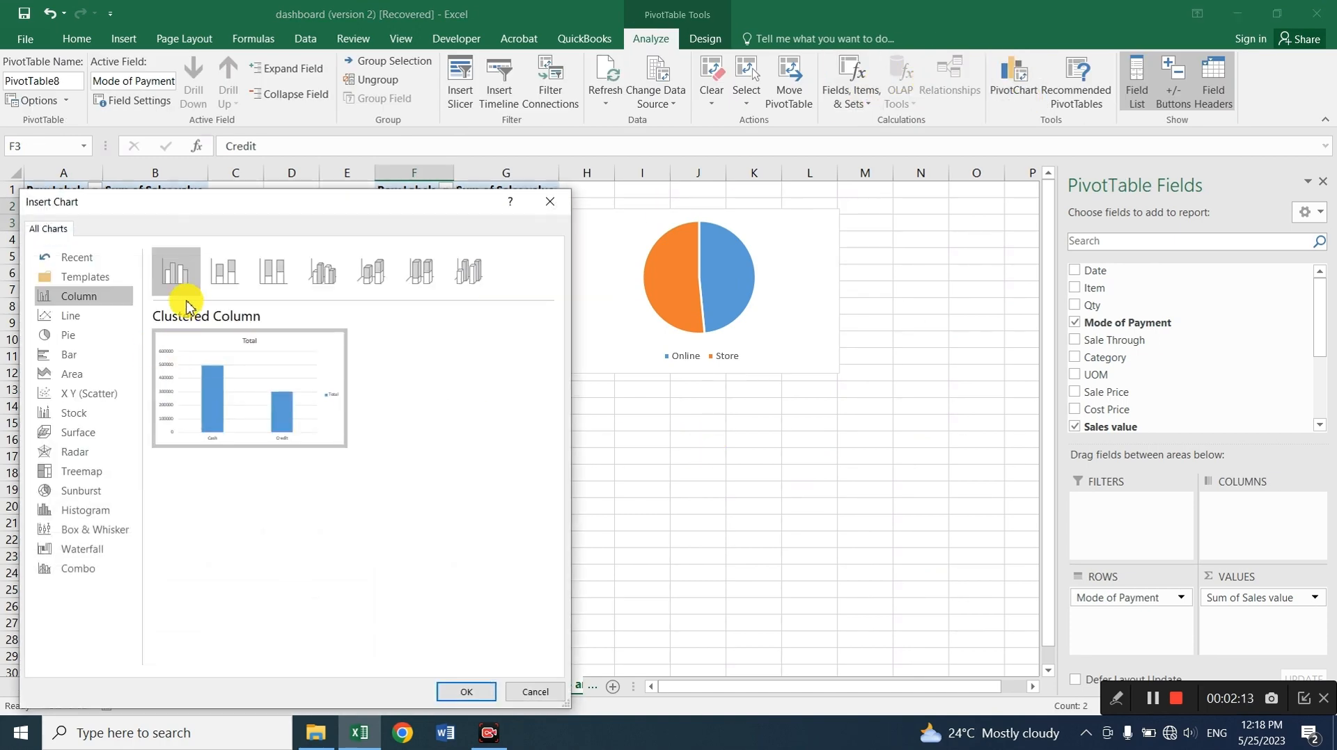
left_click(87, 338)
left_click(369, 270)
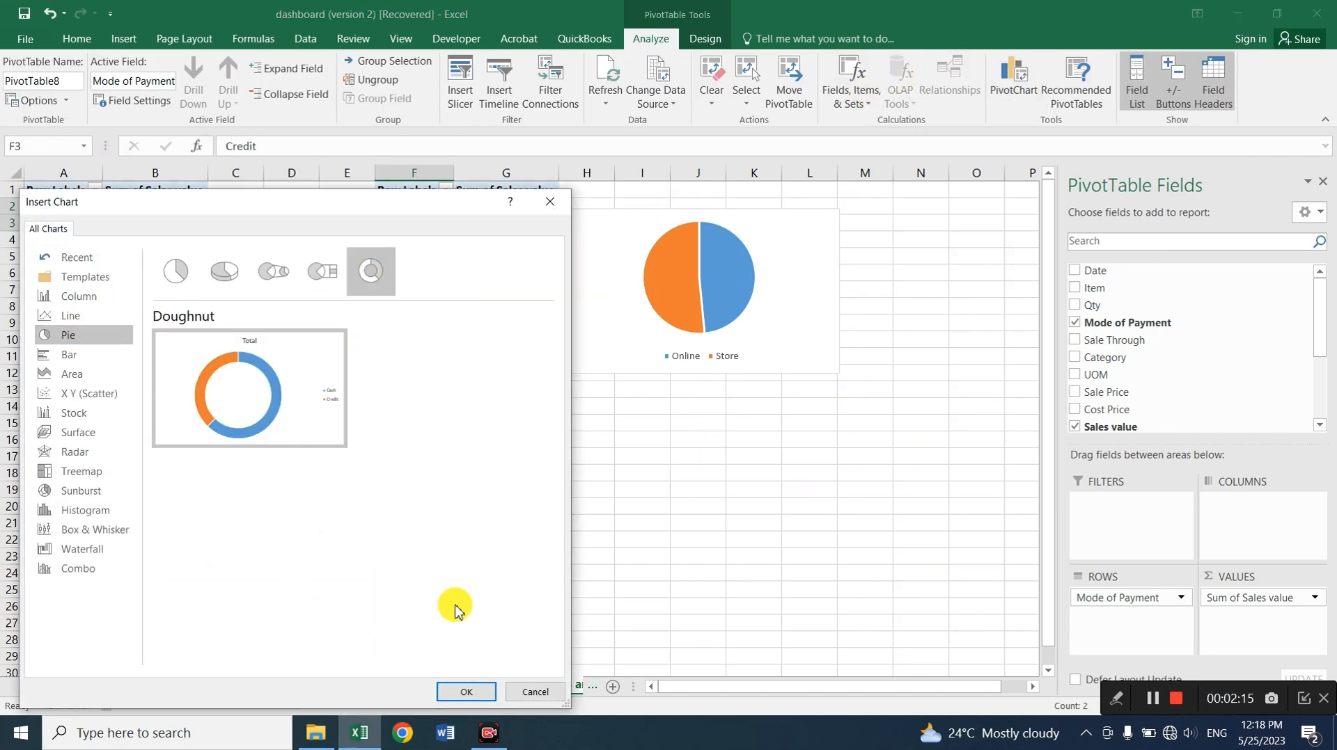
left_click(460, 692)
left_click_drag(531, 328, 736, 403)
Hide the doughnut chart's value and axis field buttons and remove its chart title
right_click(612, 407)
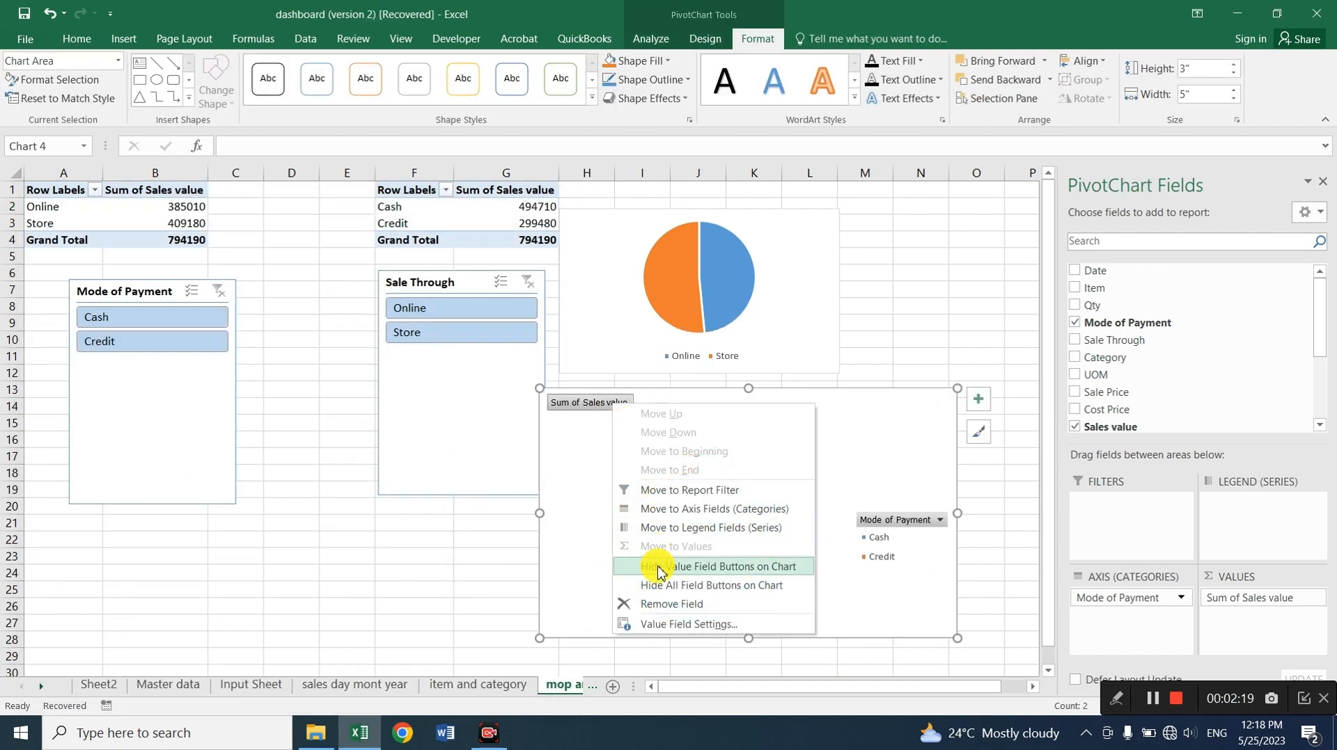
left_click(662, 482)
right_click(896, 513)
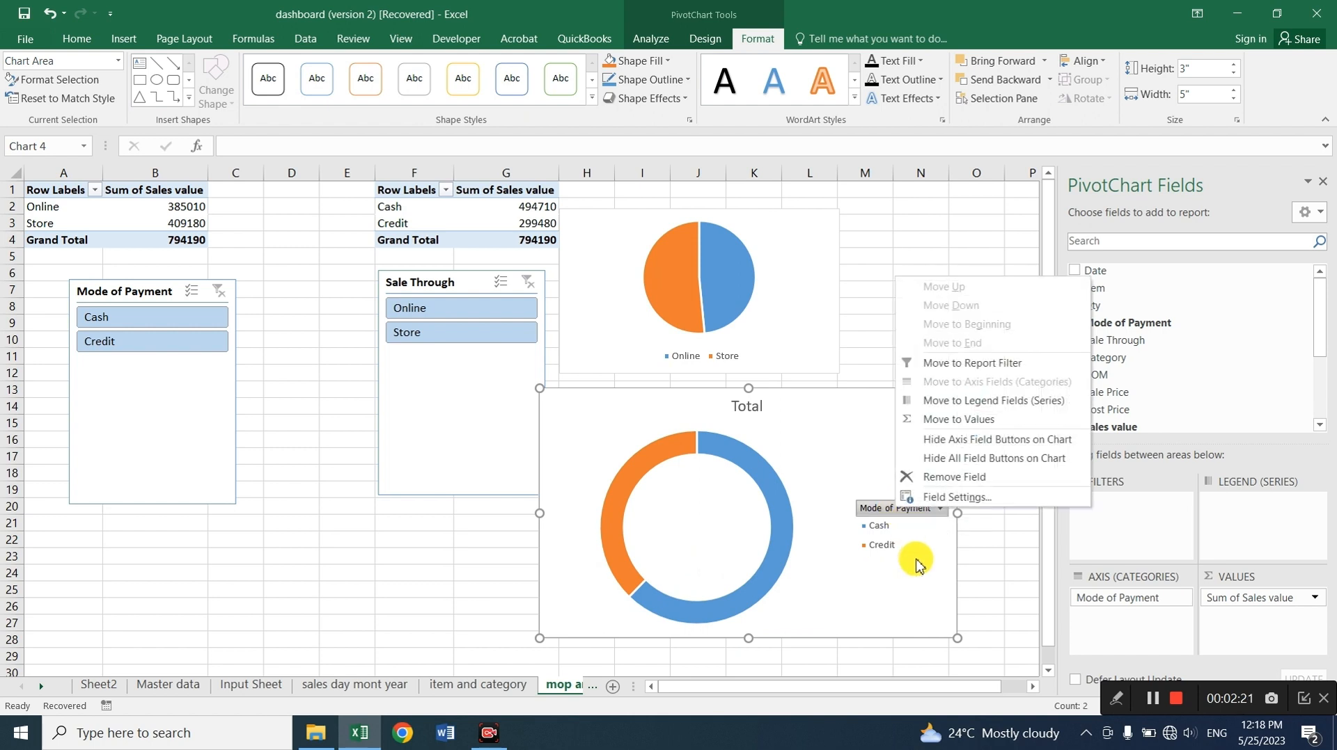
left_click(954, 456)
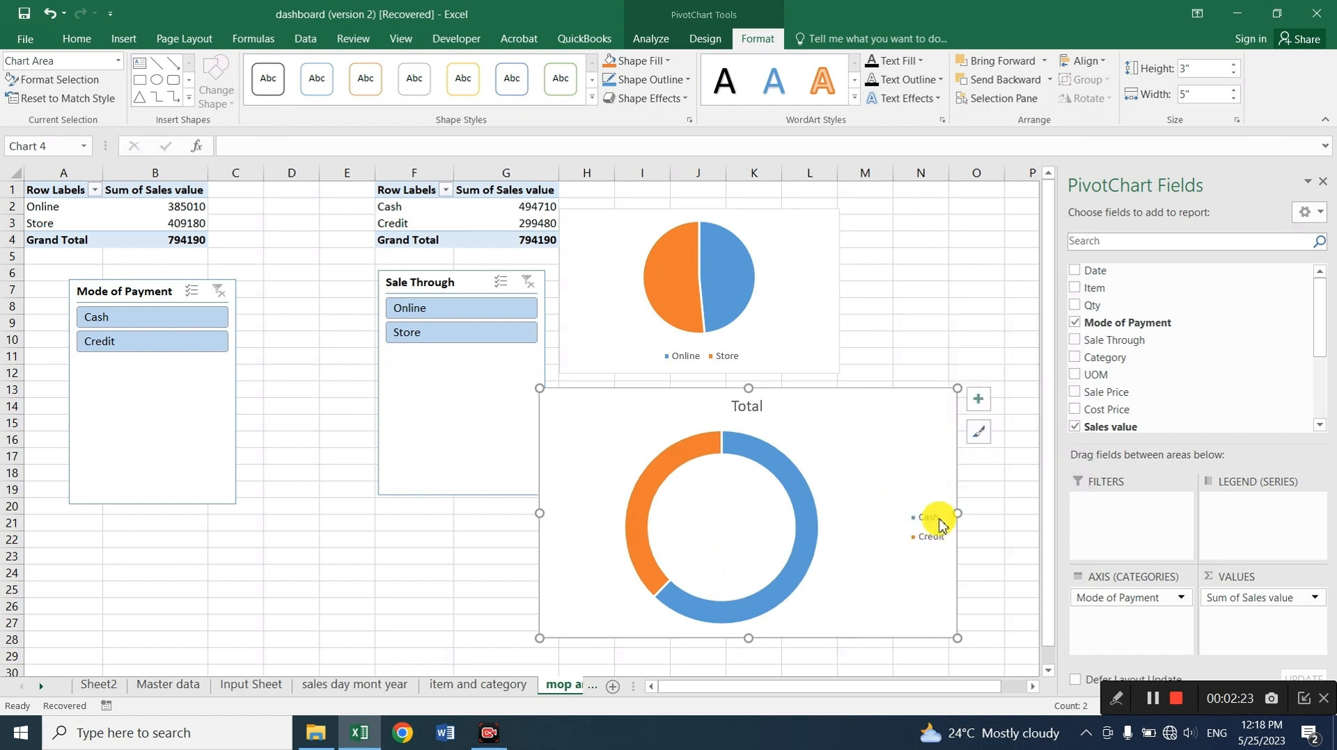
left_click(977, 399)
left_click(1014, 417)
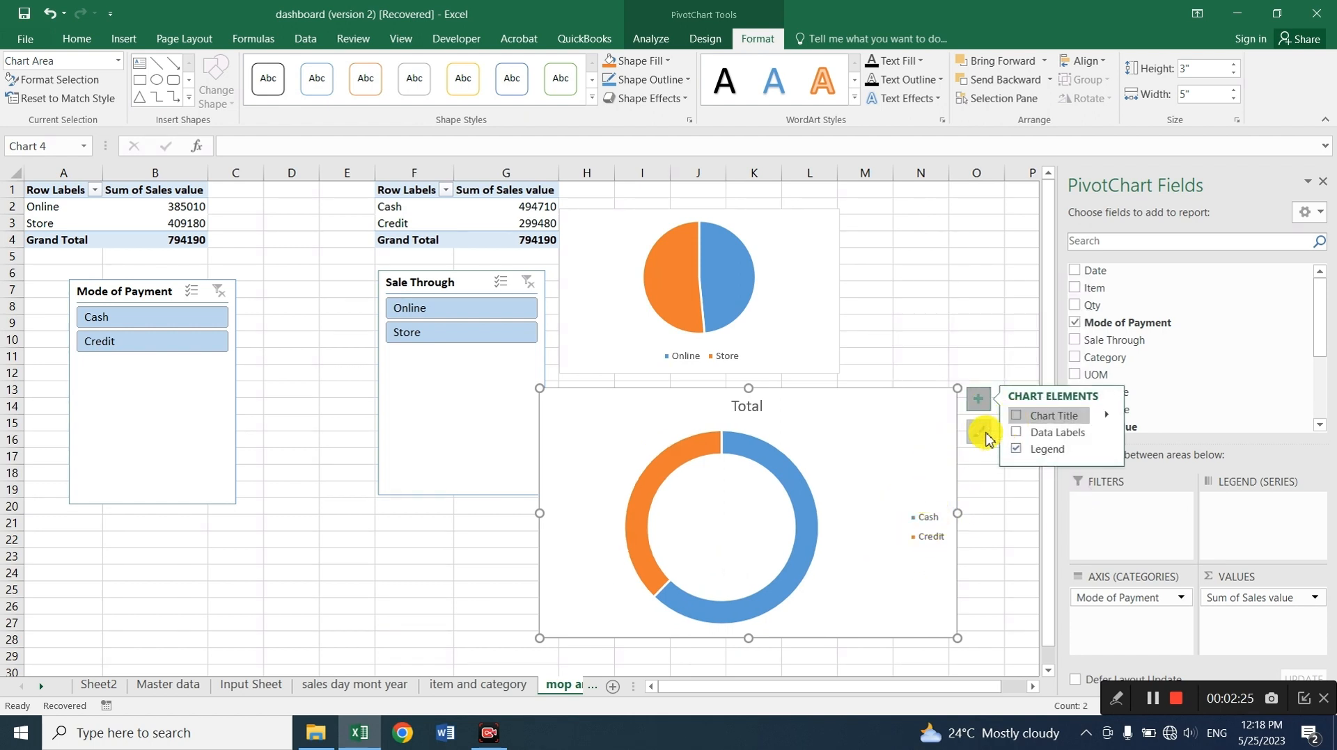
Place the doughnut chart's legend at the bottom and shrink the chart to a size similar to the pie chart
left_click(1107, 449)
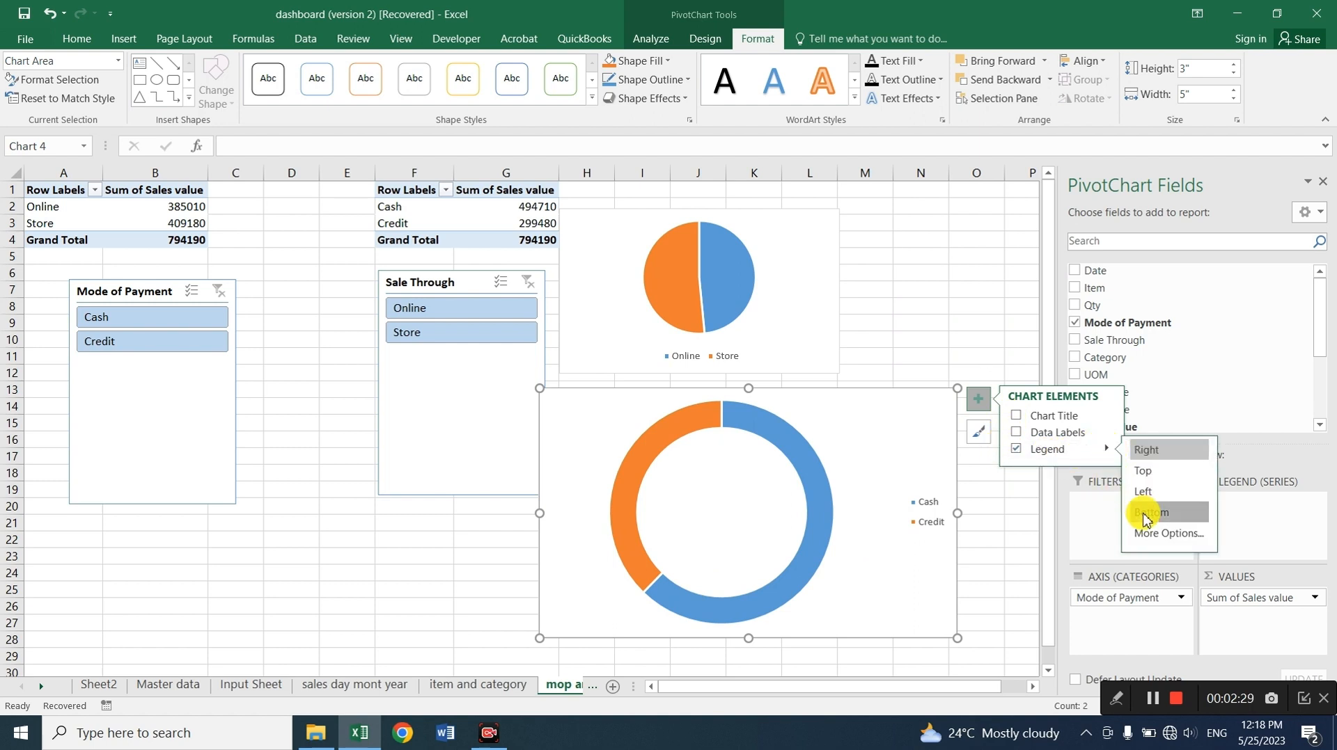
left_click(1148, 512)
left_click_drag(958, 638, 774, 536)
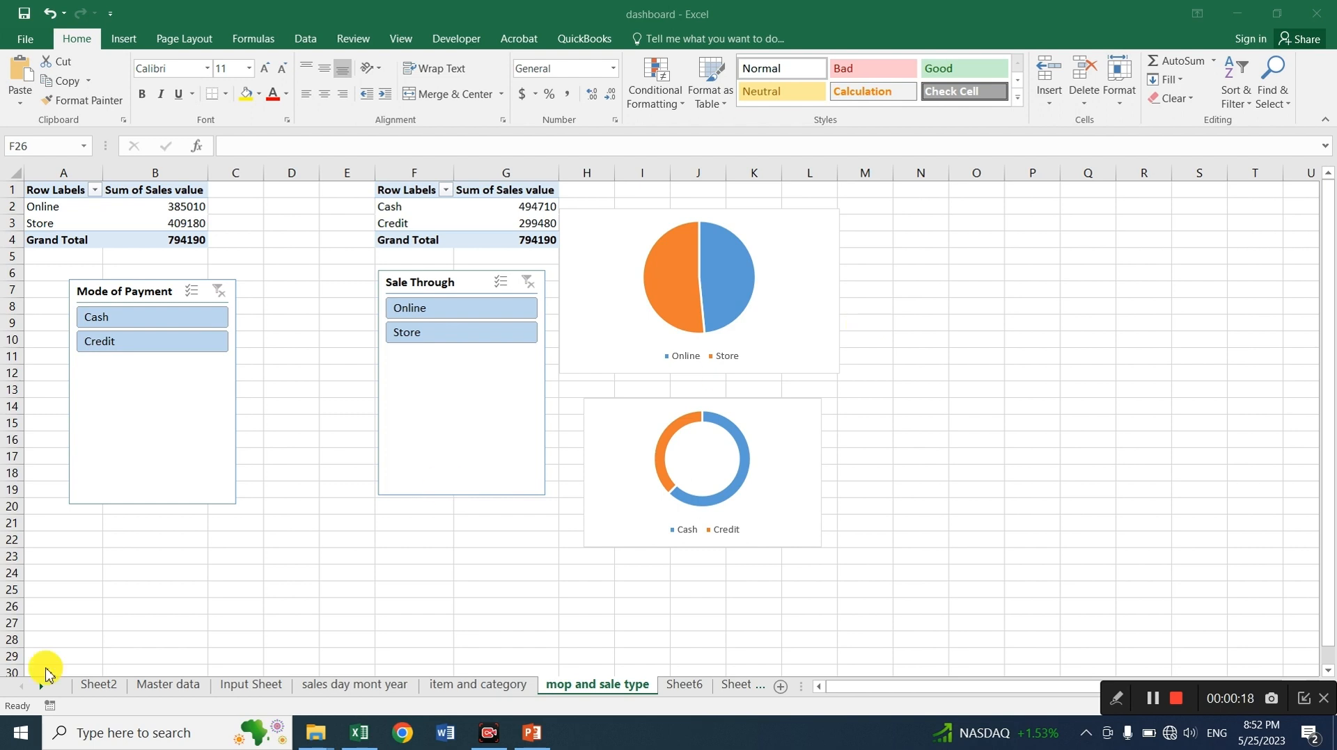
Open Sheet2 and look over the drawing shapes available for the dashboard layout
left_click(79, 687)
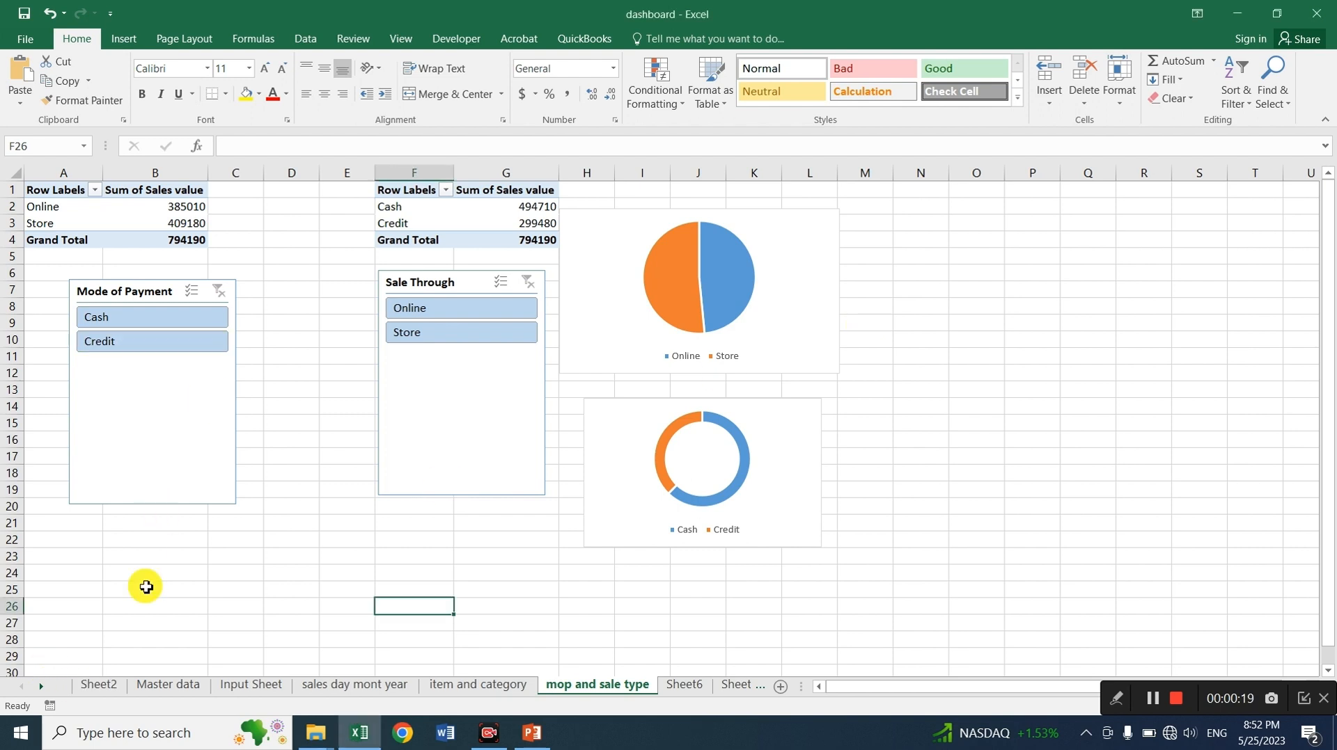
left_click(98, 686)
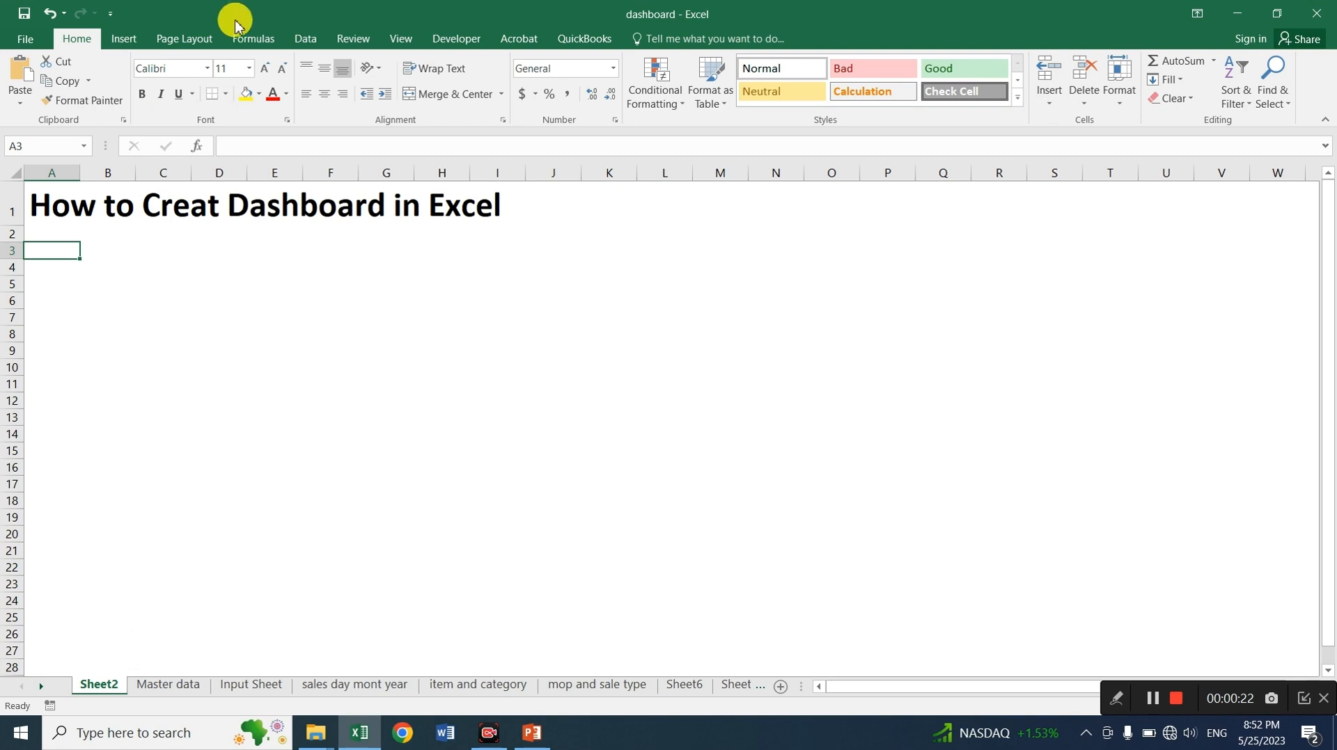
left_click(124, 38)
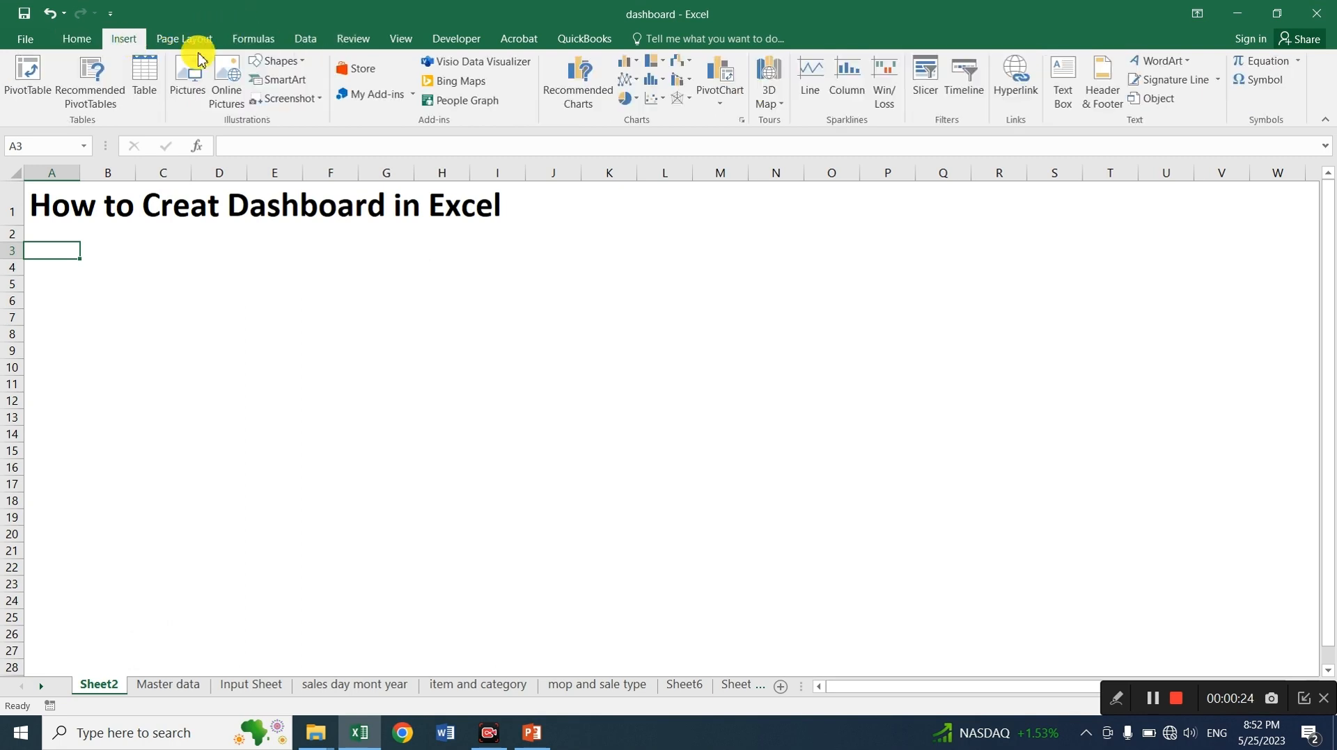
left_click(277, 60)
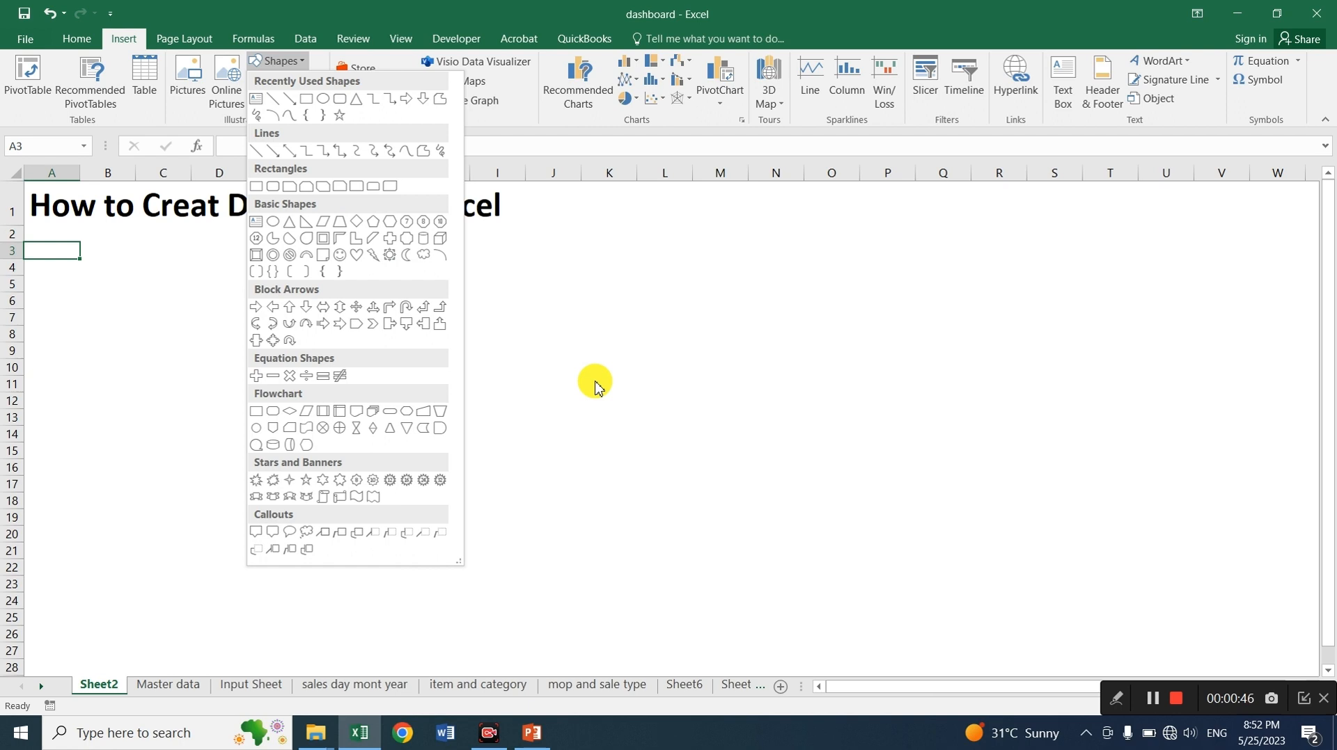
left_click(595, 387)
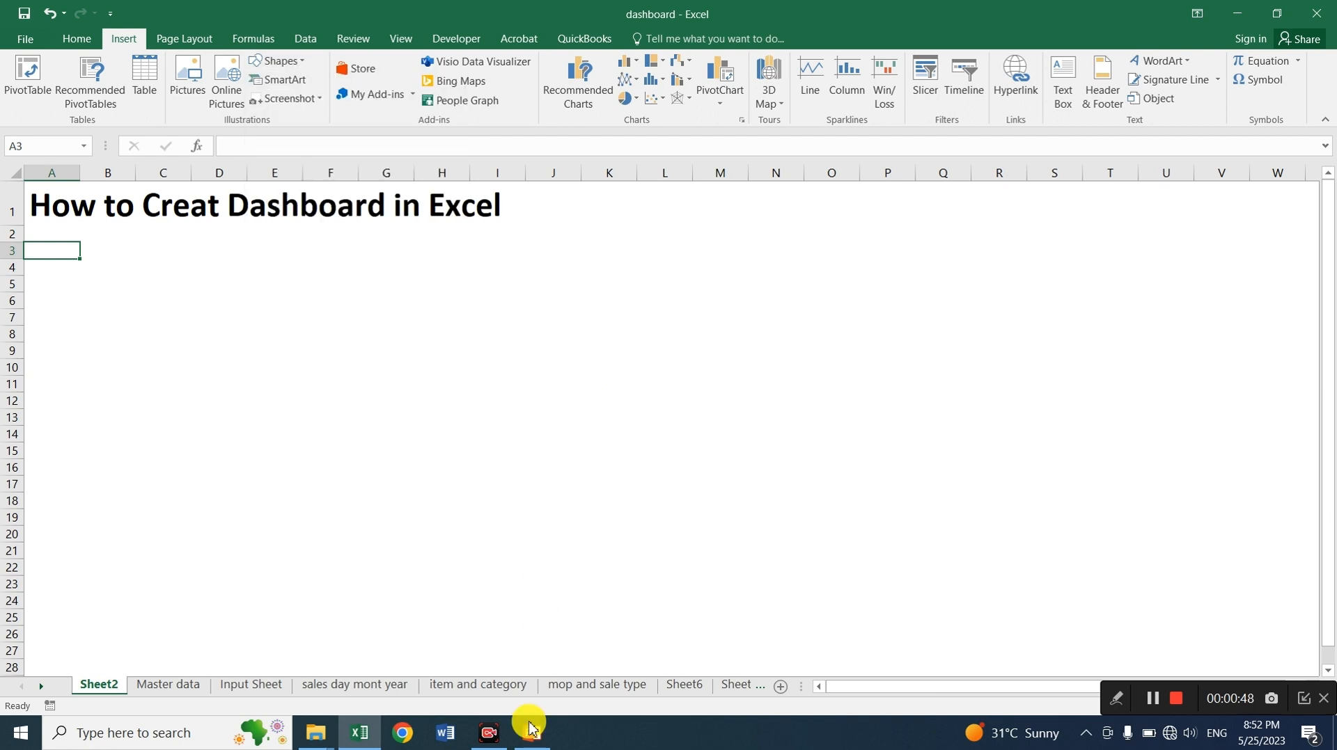
Switch to PowerPoint and create a blank presentation
left_click(532, 733)
left_click(471, 143)
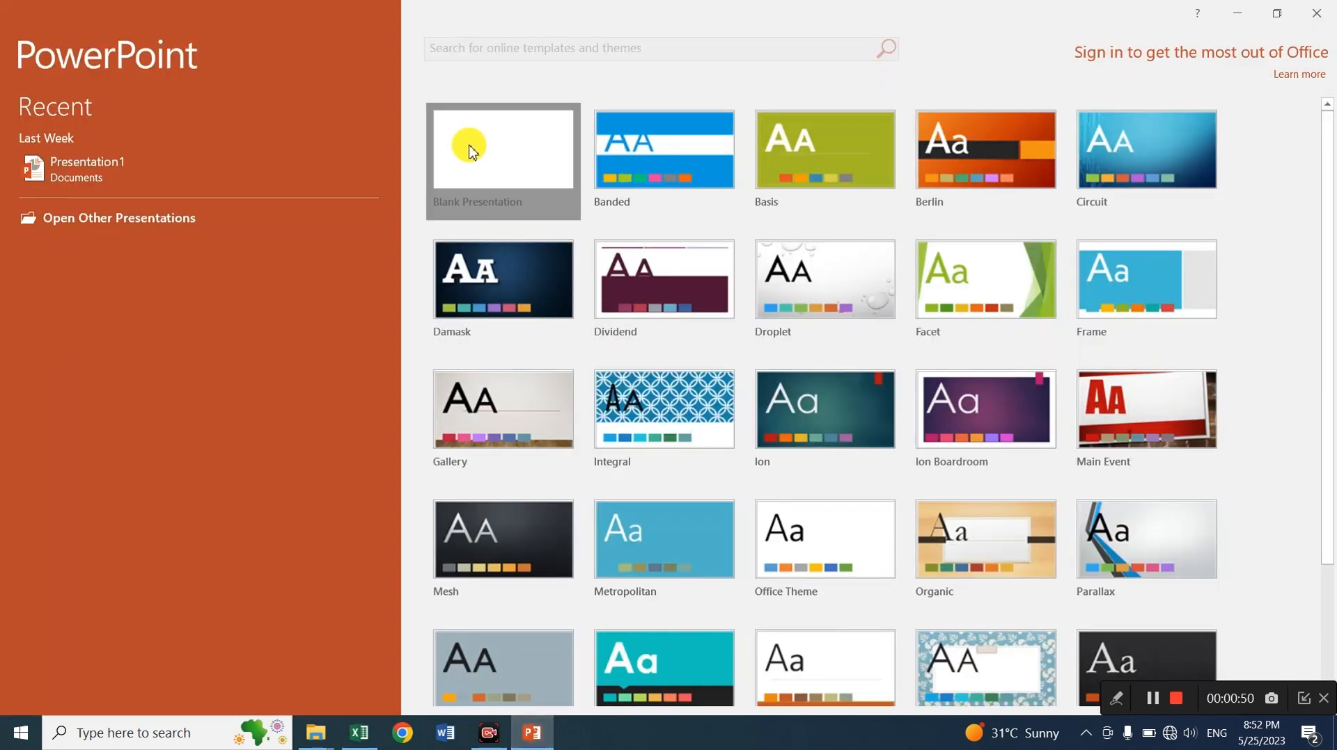
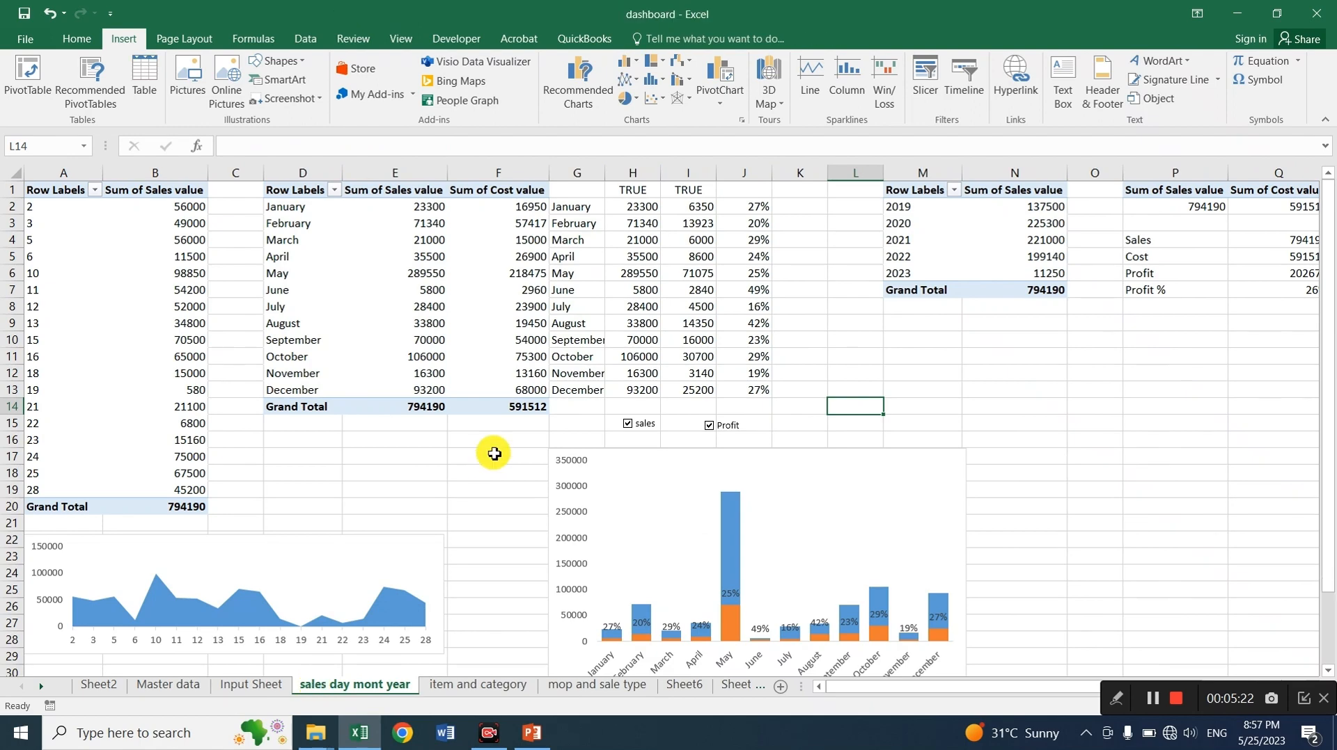
Bring the daily sales area chart from the sales day mont year sheet onto Sheet2, beside the dashboard background
scroll(398, 506, "down", 3)
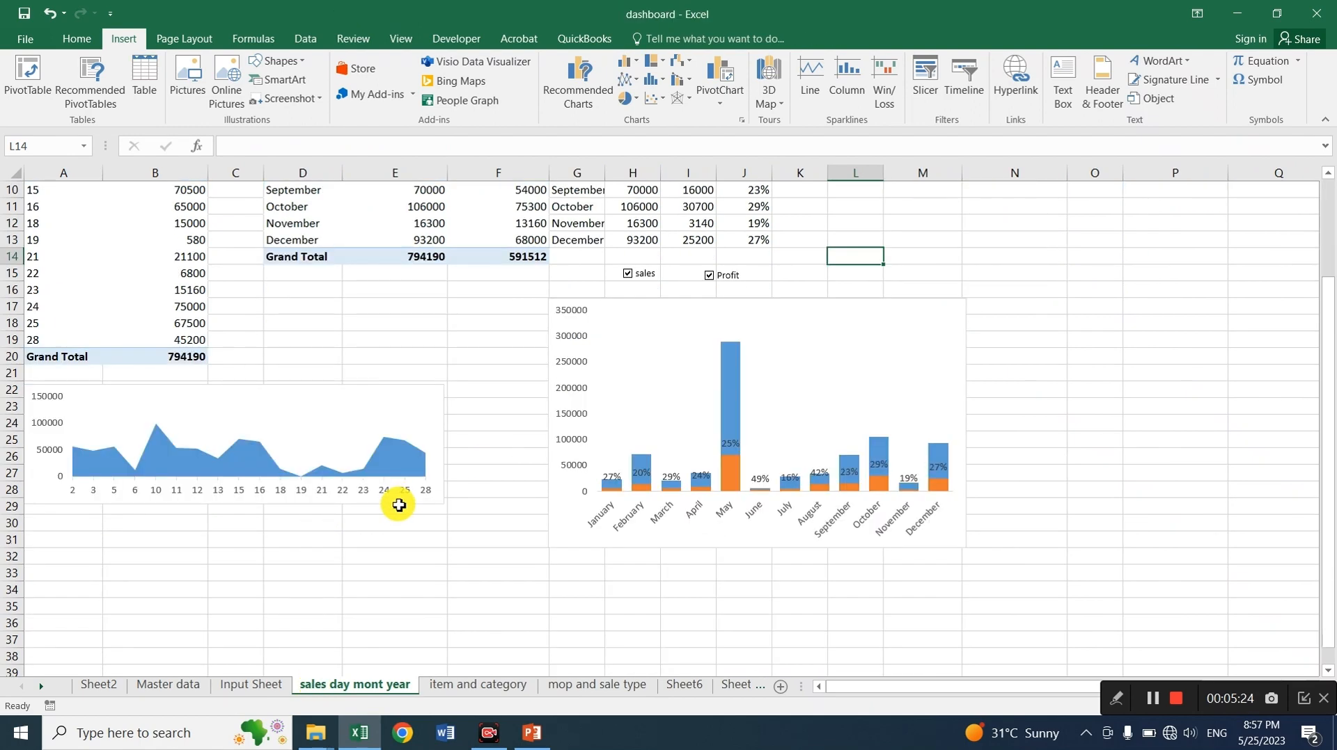
left_click(42, 400)
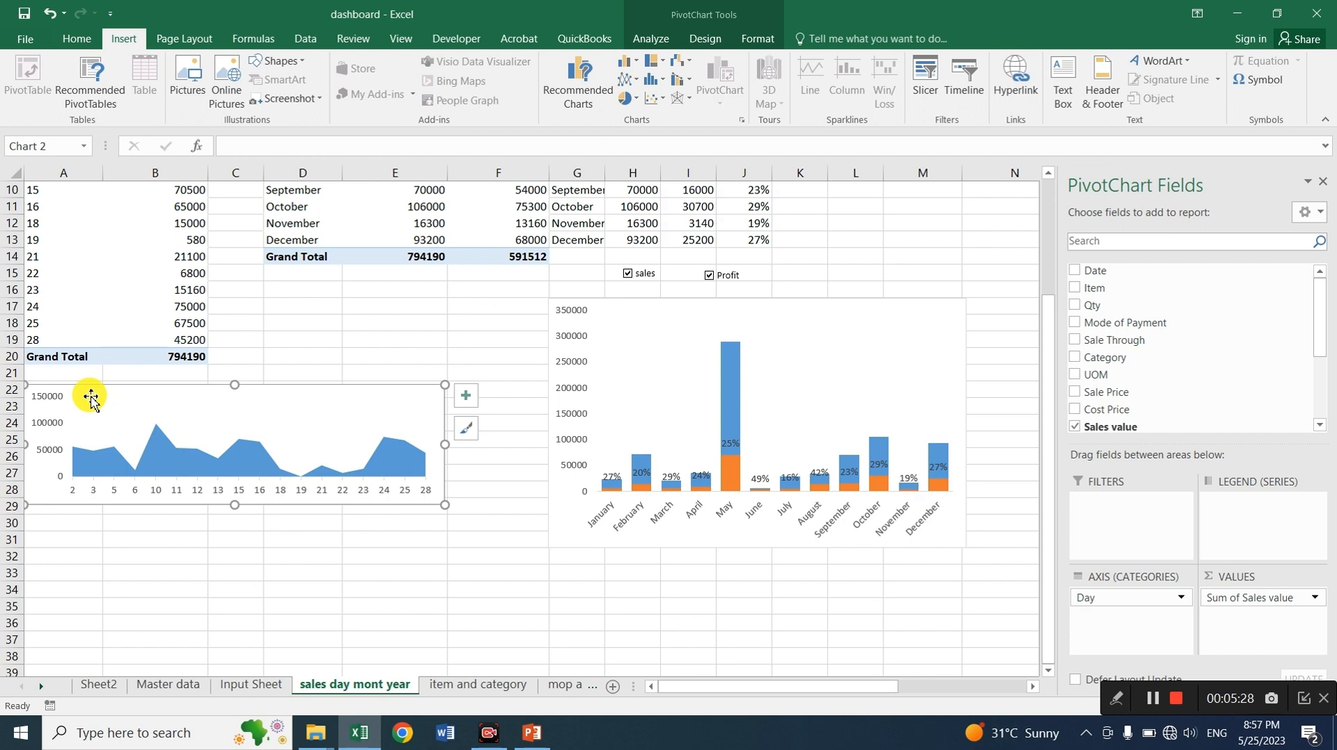
key("Escape")
left_click(98, 685)
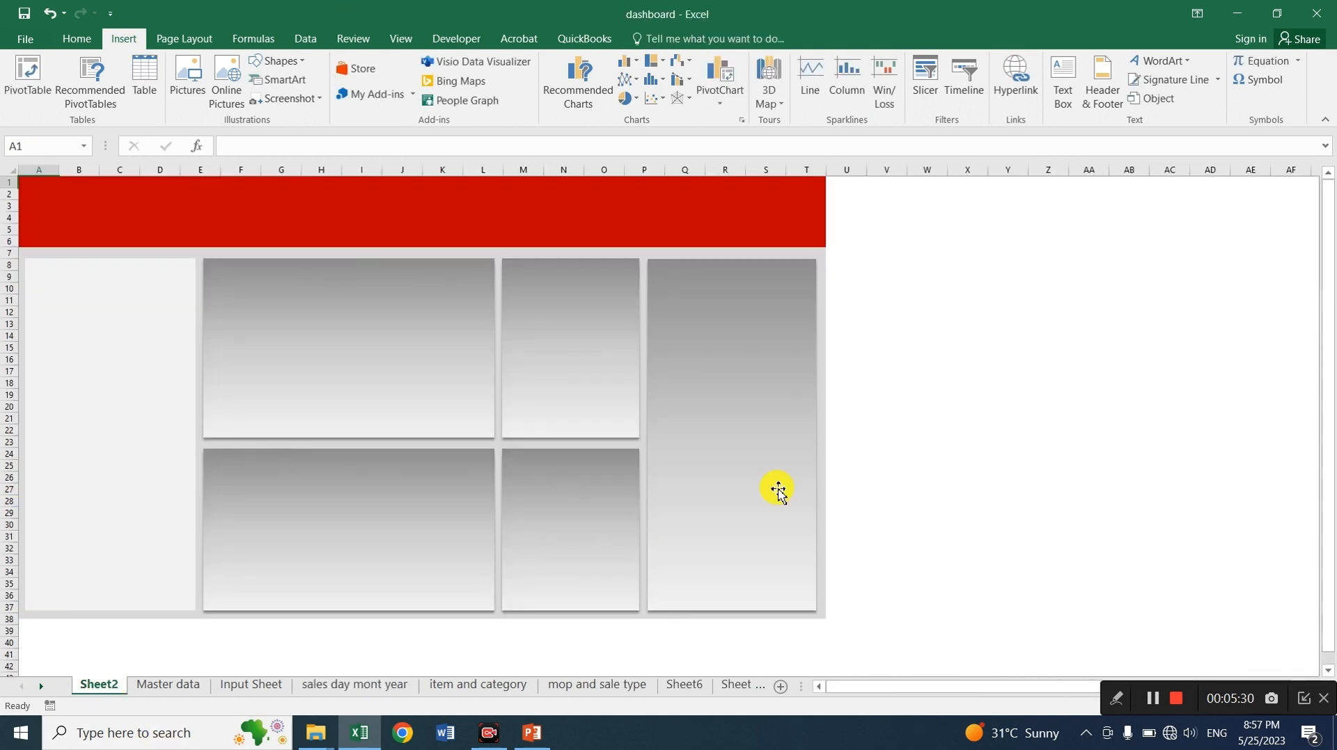
left_click(937, 399)
key("ctrl+v")
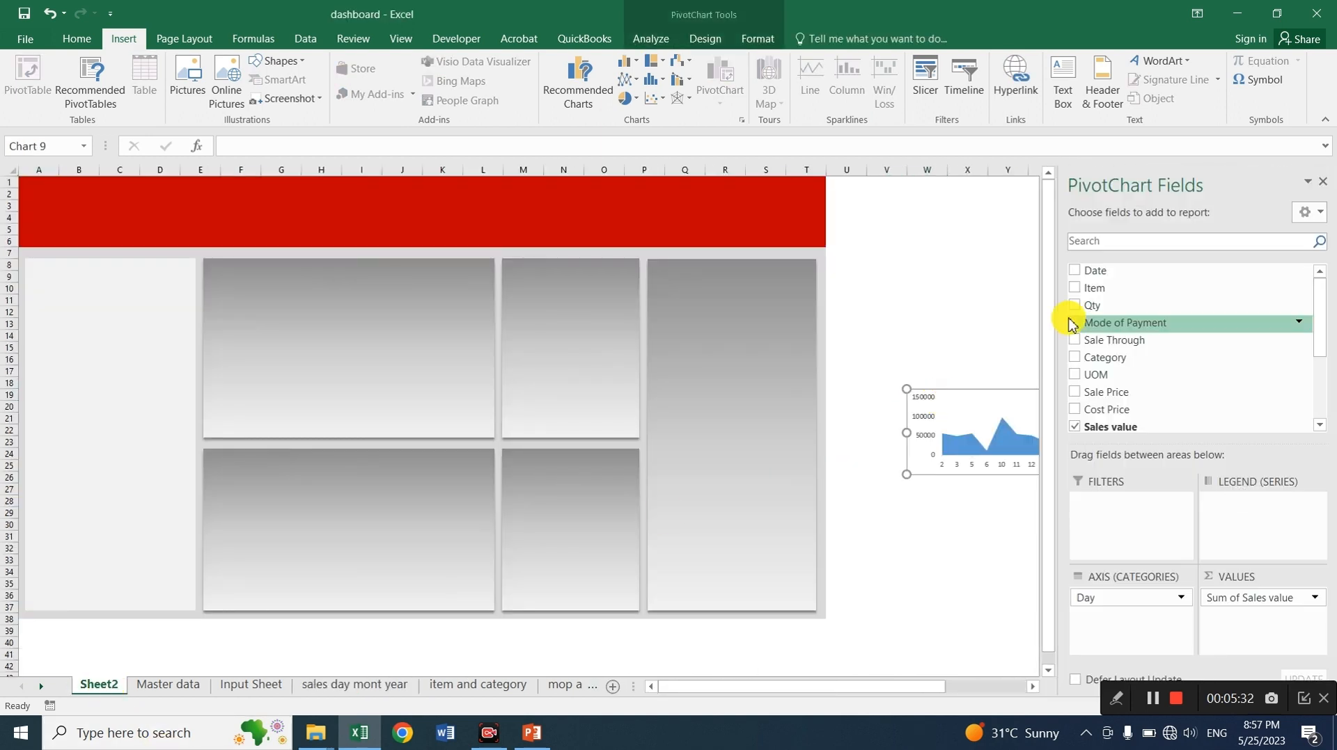
Position and resize the daily sales area chart to fit inside the lower wide grey panel of the dashboard
mouse_move(949, 397)
left_mouse_down()
mouse_move(550, 507)
mouse_move(272, 485)
mouse_move(255, 469)
left_mouse_up()
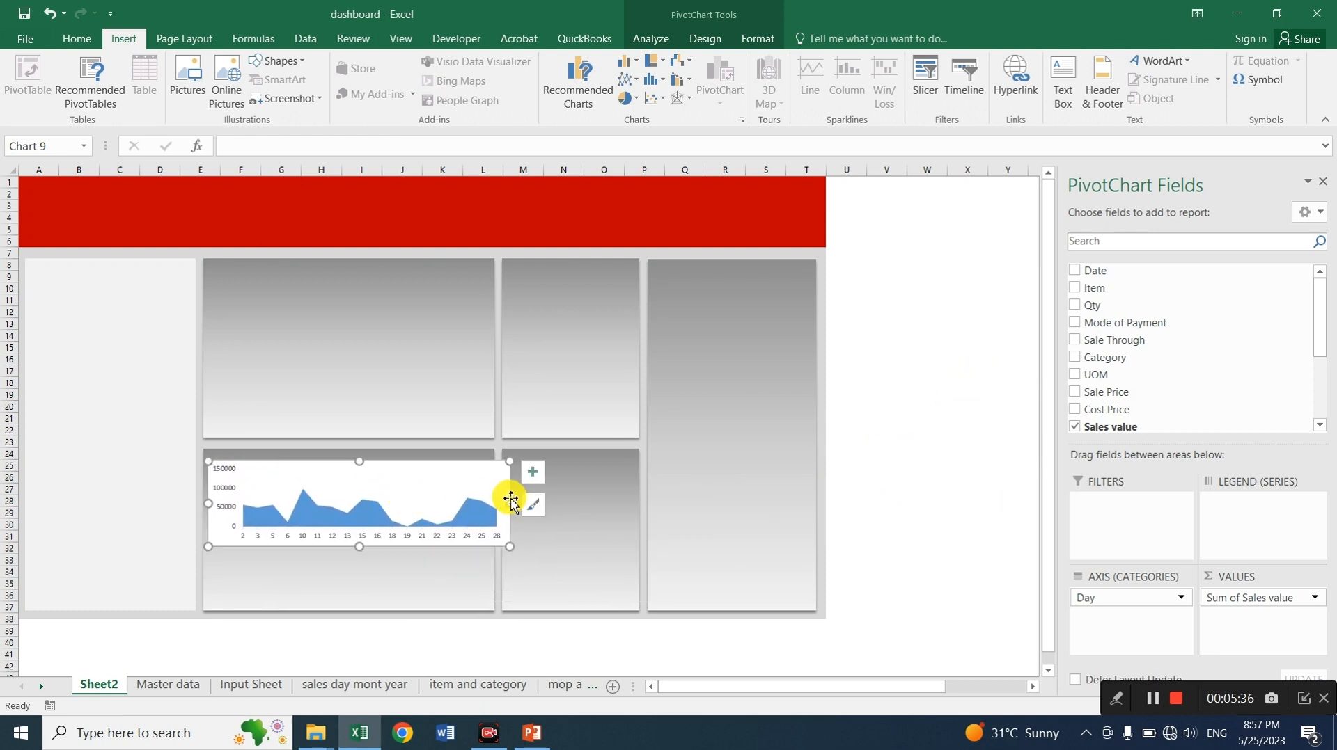
left_click_drag(510, 499, 485, 503)
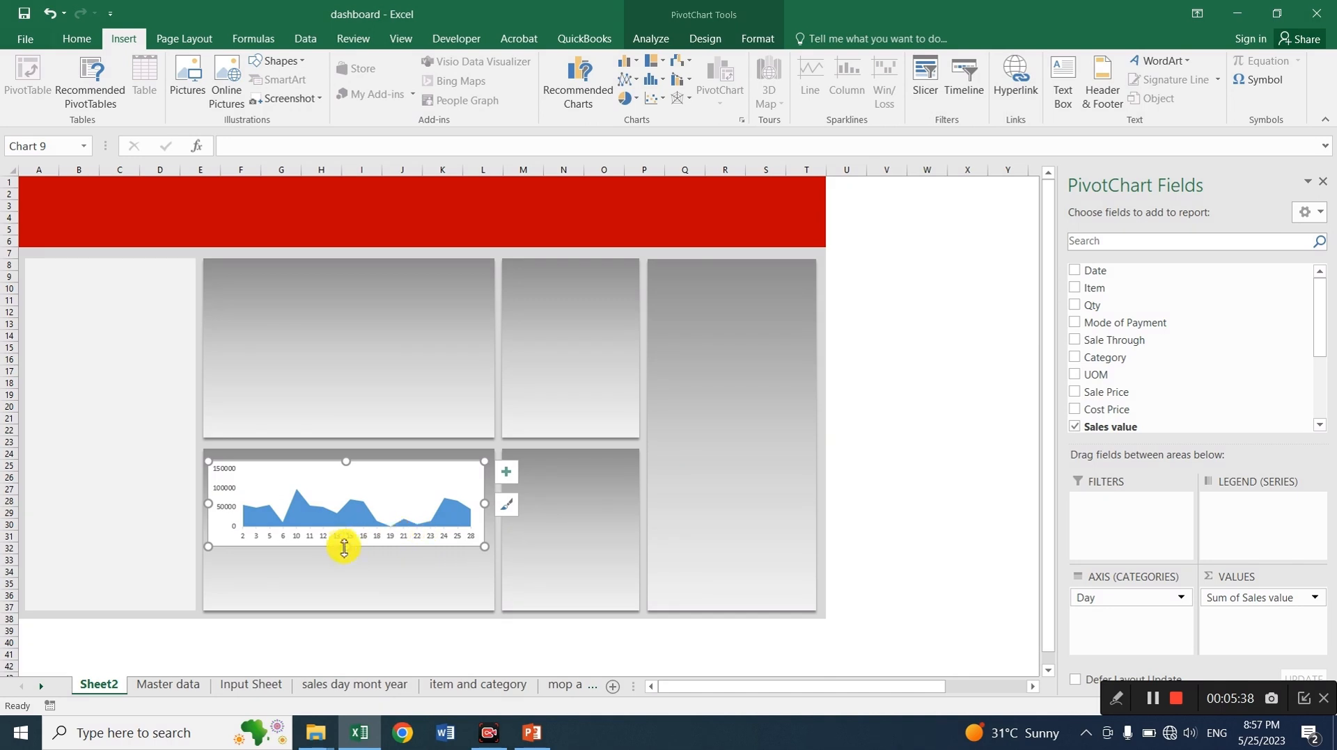
left_click_drag(345, 547, 346, 600)
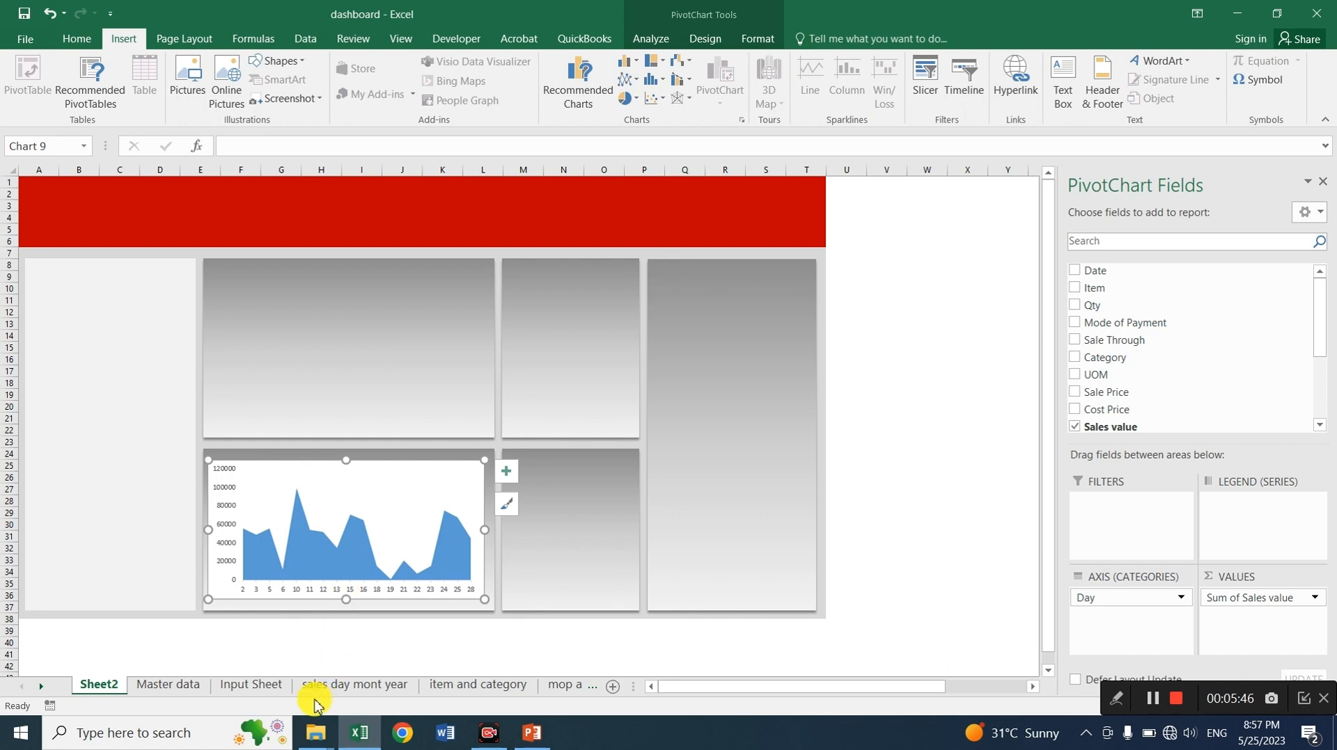
Copy the monthly sales and profit chart from the sales day mont year sheet to Sheet2 and fit it in the upper wide panel
left_click(355, 685)
left_click(656, 307)
key("ctrl+c")
key("ctrl+Page_Up")
key("ctrl+Page_Up")
key("ctrl+Page_Up")
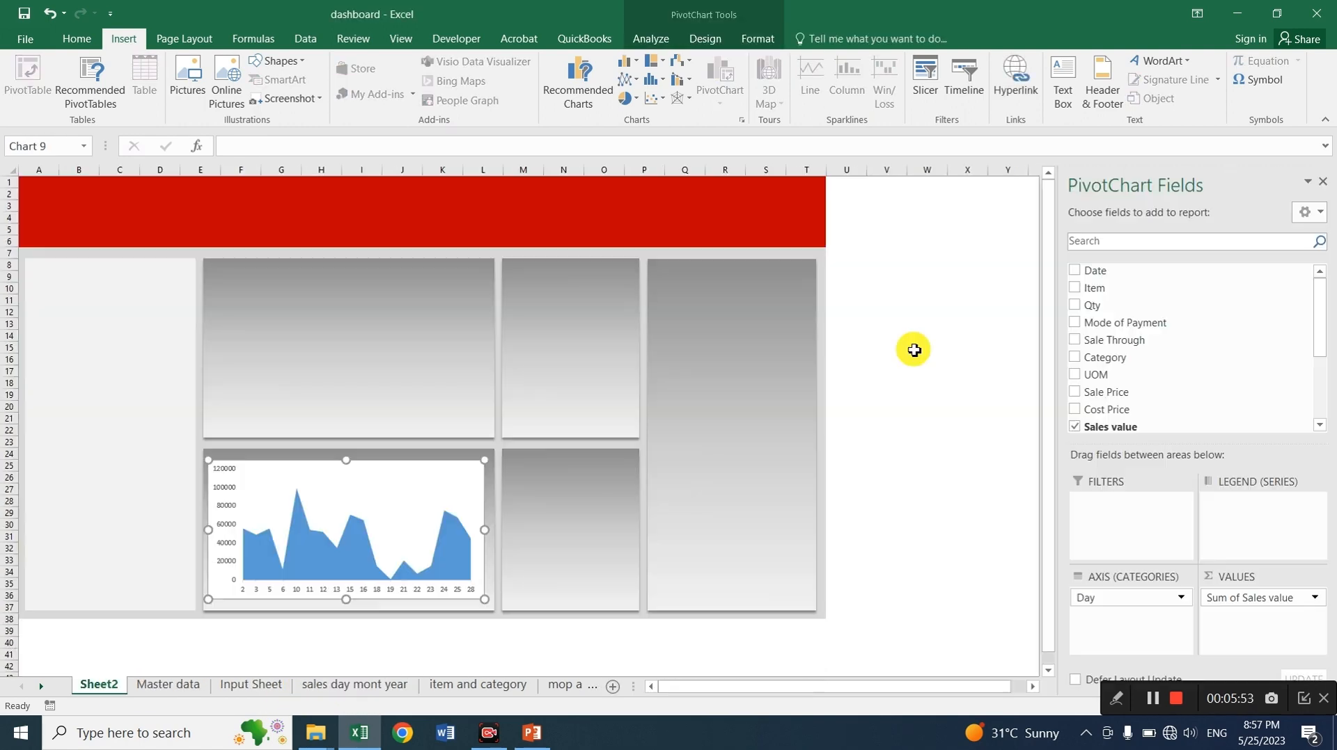
key("ctrl+v")
left_click_drag(567, 312, 348, 274)
left_click_drag(508, 444, 480, 429)
Cut the Category slicer from the item and category sheet and paste it on Sheet2 beside the dashboard panels
left_click(478, 685)
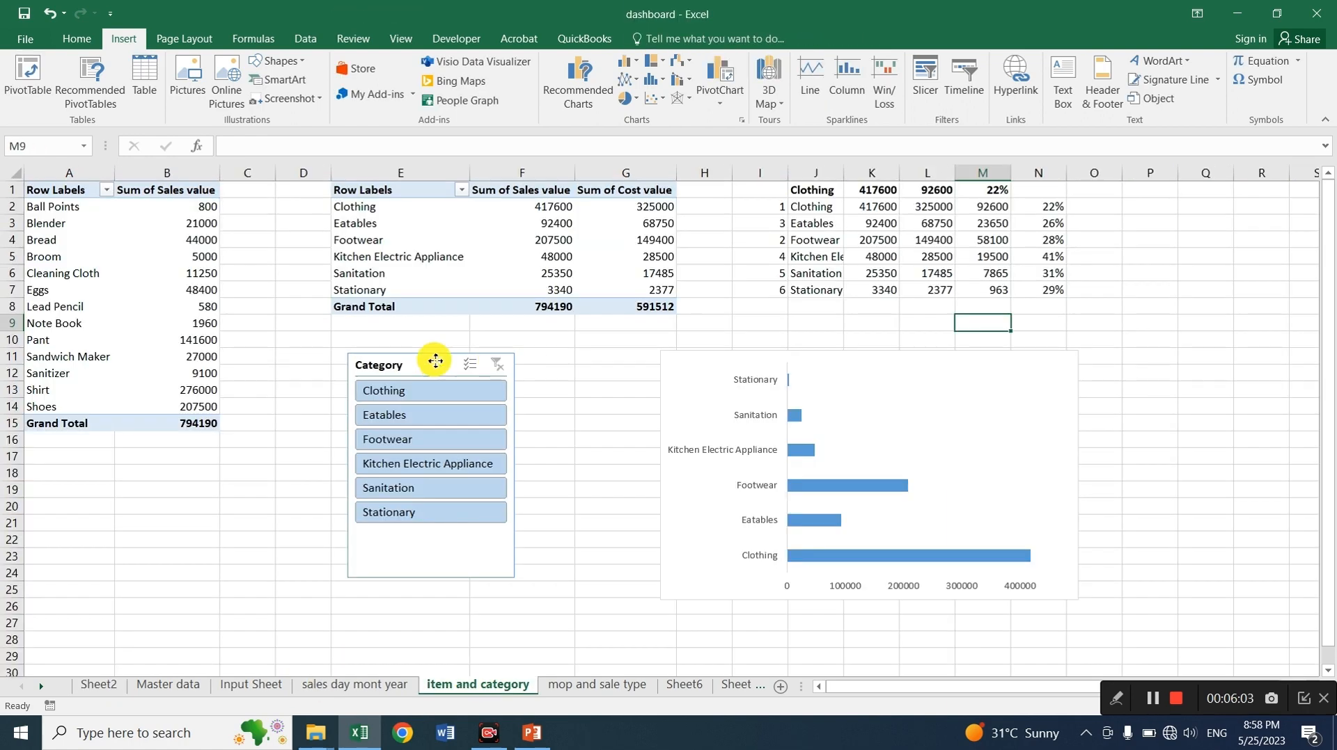
left_click(436, 360)
key("ctrl+x")
left_click(99, 685)
left_click(902, 358)
key("ctrl+v")
Cut the category sales bar chart from the item and category sheet and paste it on Sheet2 beside the dashboard panels
left_click(464, 686)
left_click(694, 359)
key("ctrl+x")
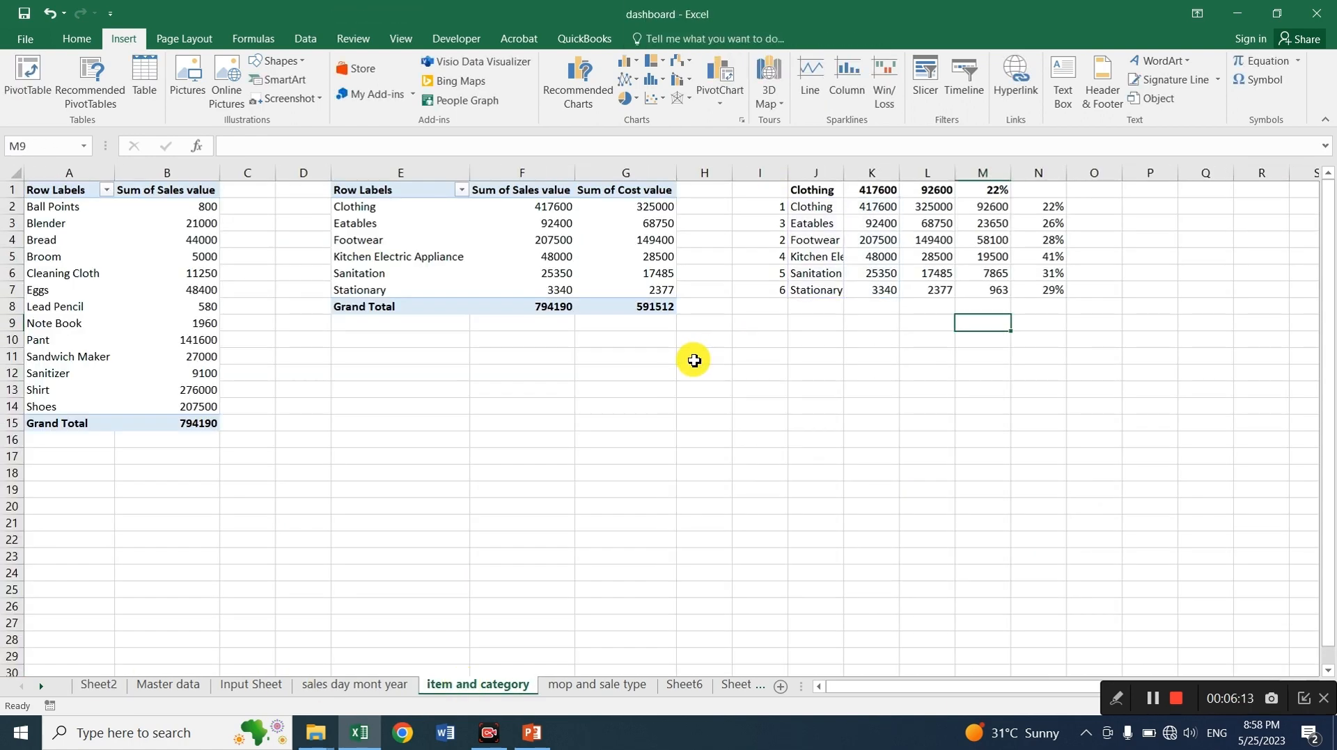
left_click(98, 685)
left_click(1086, 352)
key("ctrl+v")
Cut the Mode of Payment slicer from the mop and sale type sheet and paste it on Sheet2 beside the dashboard
left_click(478, 685)
left_click(596, 685)
left_click(149, 292)
key("ctrl+x")
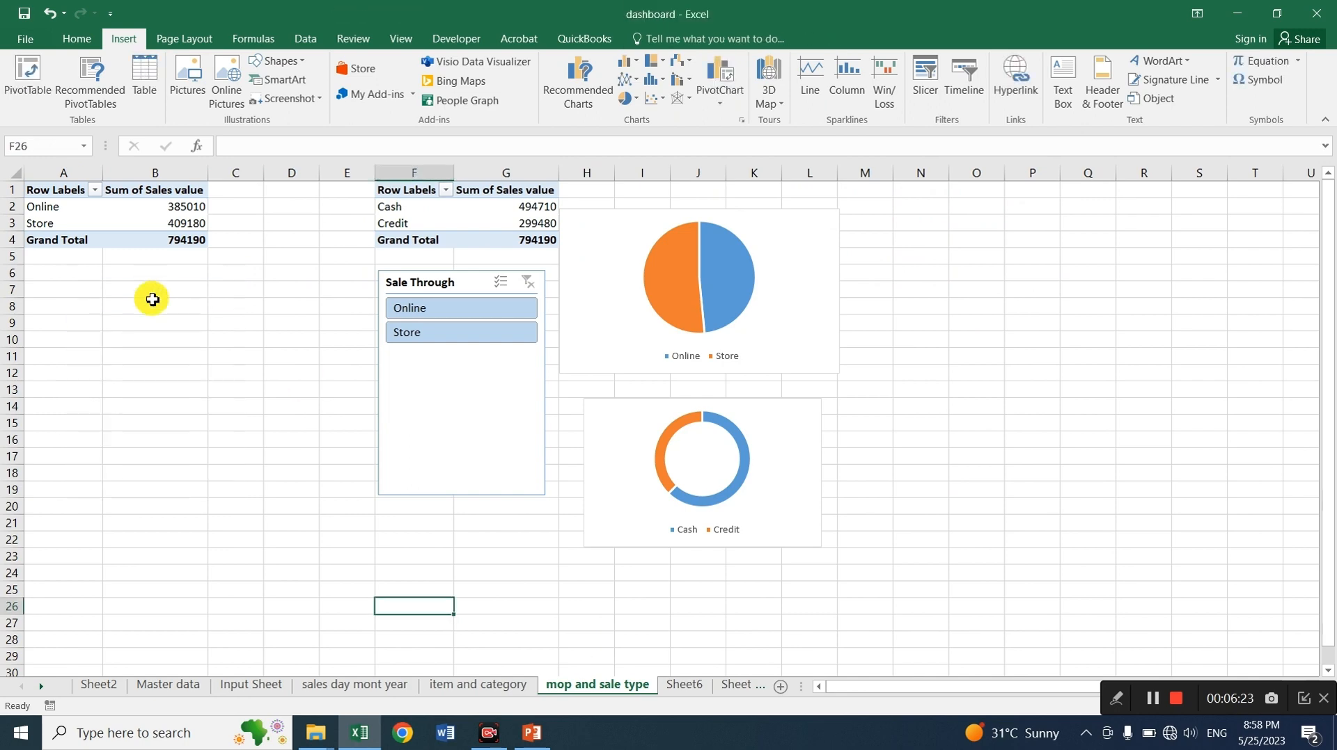
left_click(99, 685)
left_click(900, 210)
key("ctrl+v")
Cut the Year slicer from the sales day mont year sheet and paste it on Sheet2 beside the dashboard
left_click(354, 685)
scroll(349, 503, "up", 3)
scroll(349, 504, "right", 4)
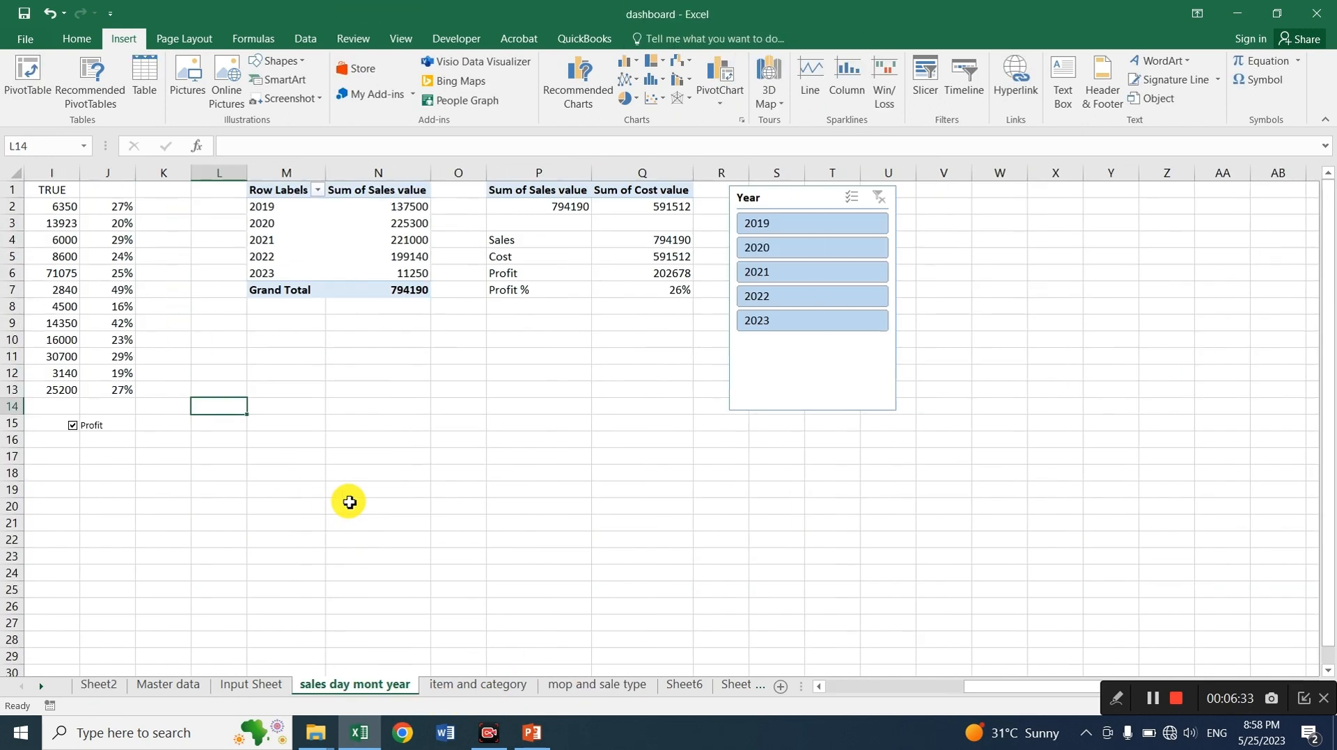
left_click(801, 198)
key("ctrl+x")
left_click(99, 685)
left_click(1058, 239)
key("ctrl+v")
Move the Sale Through slicer from the mop and sale type sheet to Sheet2
left_click(597, 685)
left_click(431, 279)
key("ctrl+x")
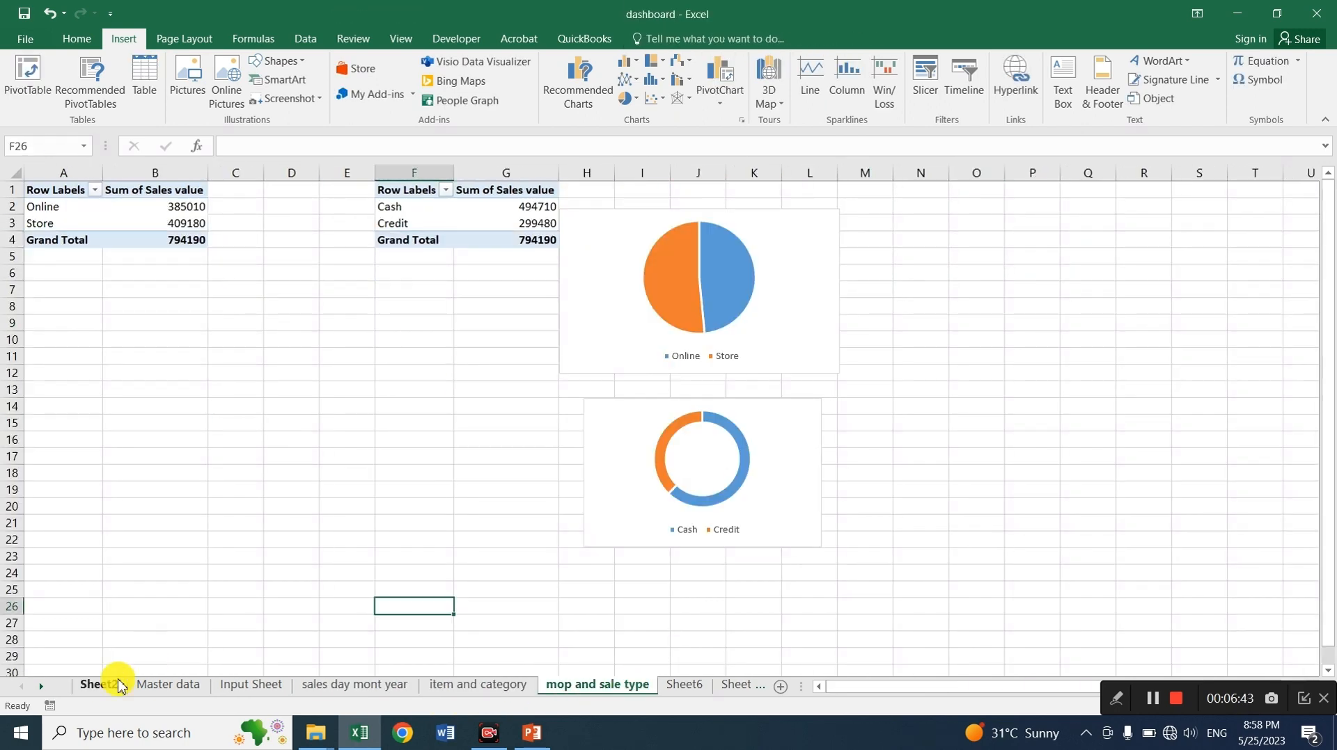
left_click(99, 685)
key("ctrl+v")
Cut the Online/Store pie chart from the mop and sale type sheet and paste it on Sheet2 beside the dashboard
left_click(597, 685)
left_click(604, 297)
key("ctrl+x")
left_click(99, 685)
left_click(1200, 215)
key("ctrl+v")
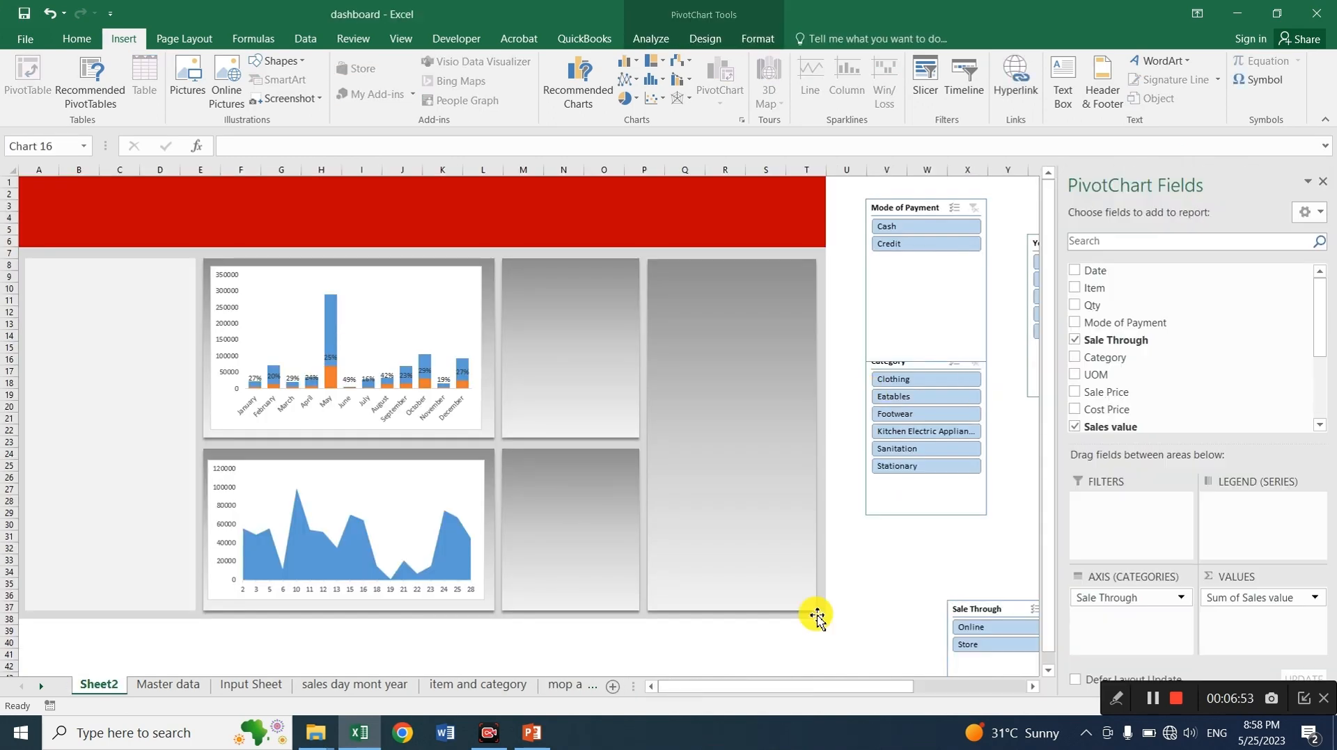
Bring the Cash/Credit doughnut chart from the mop and sale type sheet onto Sheet2 and close the PivotChart field list
left_click(565, 685)
left_click(615, 508)
left_click(61, 685)
left_click(62, 685)
left_click(855, 618)
key("ctrl+v")
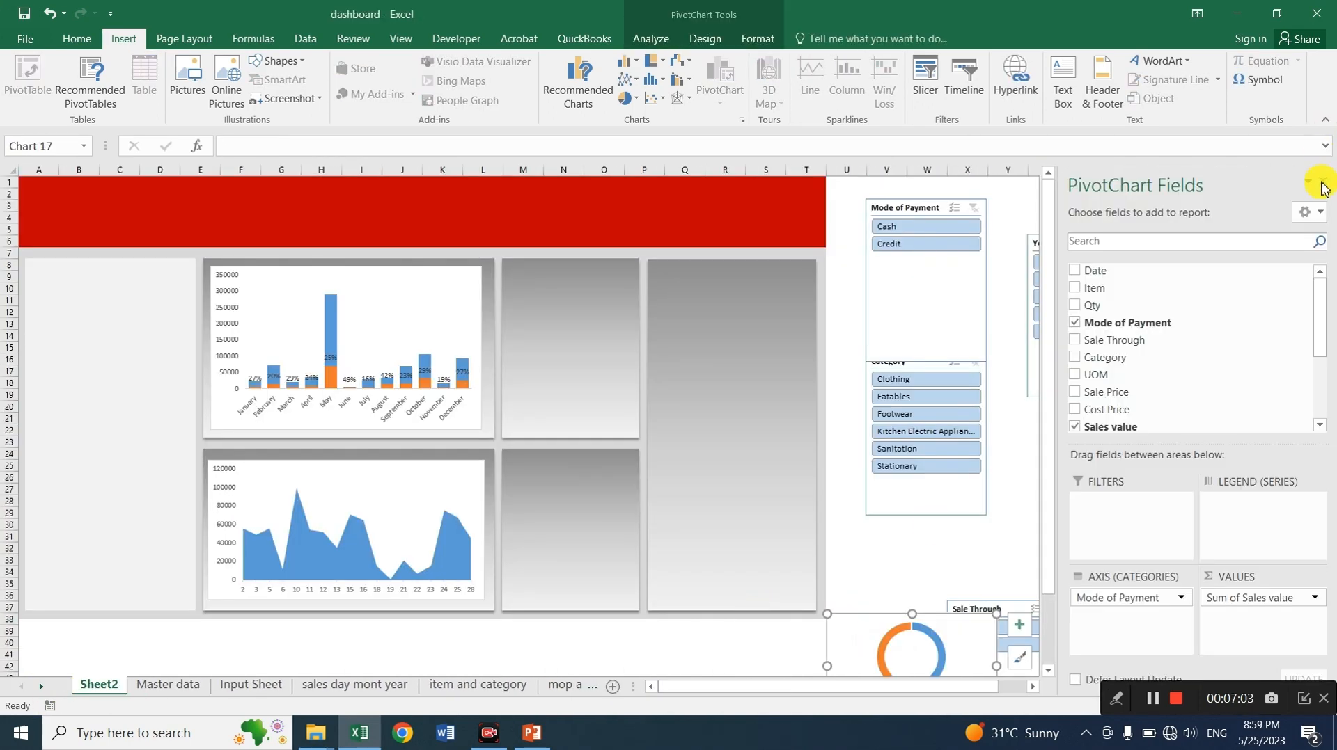
left_click(1322, 182)
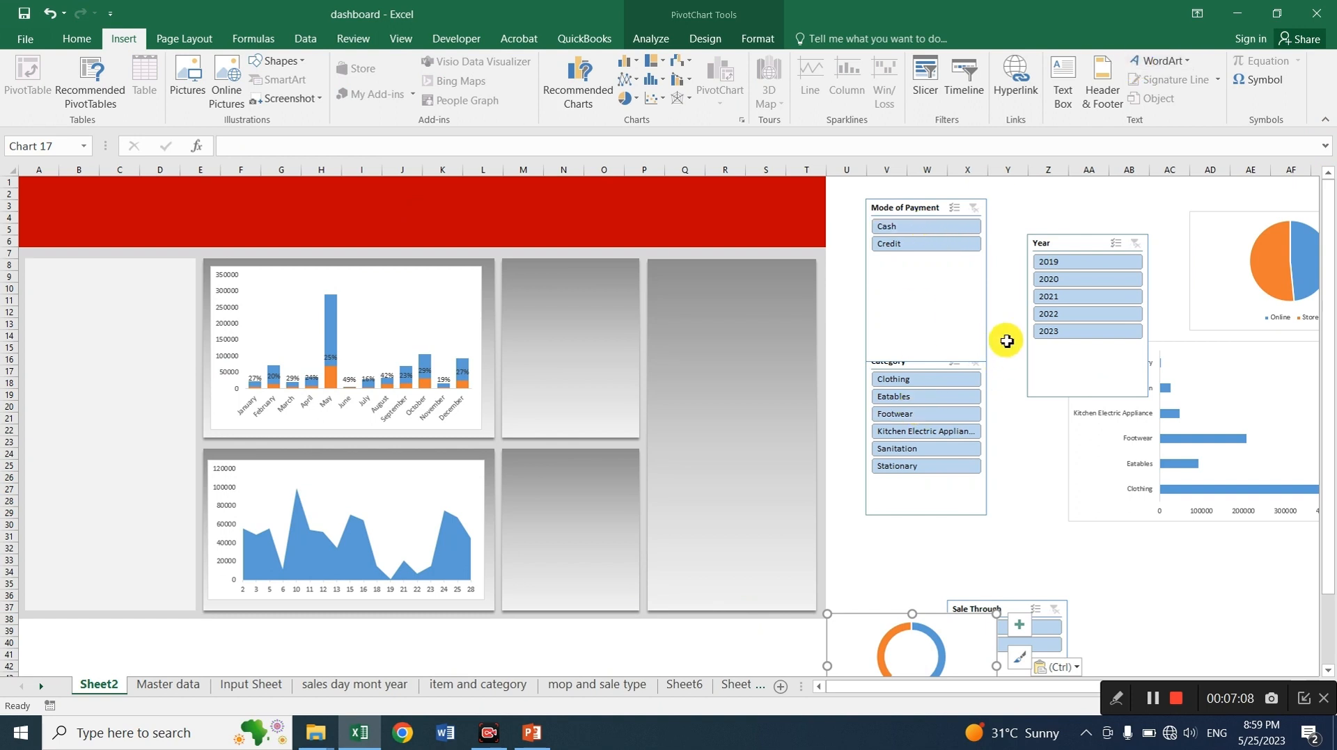
Place the Year slicer at the bottom of the light side panel and resize it to the panel's width
left_click_drag(1060, 247, 67, 453)
left_click_drag(177, 527, 190, 527)
left_click_drag(108, 446, 108, 495)
Move the Mode of Payment slicer aside and fit the Category slicer above the Year slicer in the side panel
left_click_drag(977, 358, 1012, 334)
left_click_drag(903, 362, 67, 338)
left_click_drag(150, 410, 188, 413)
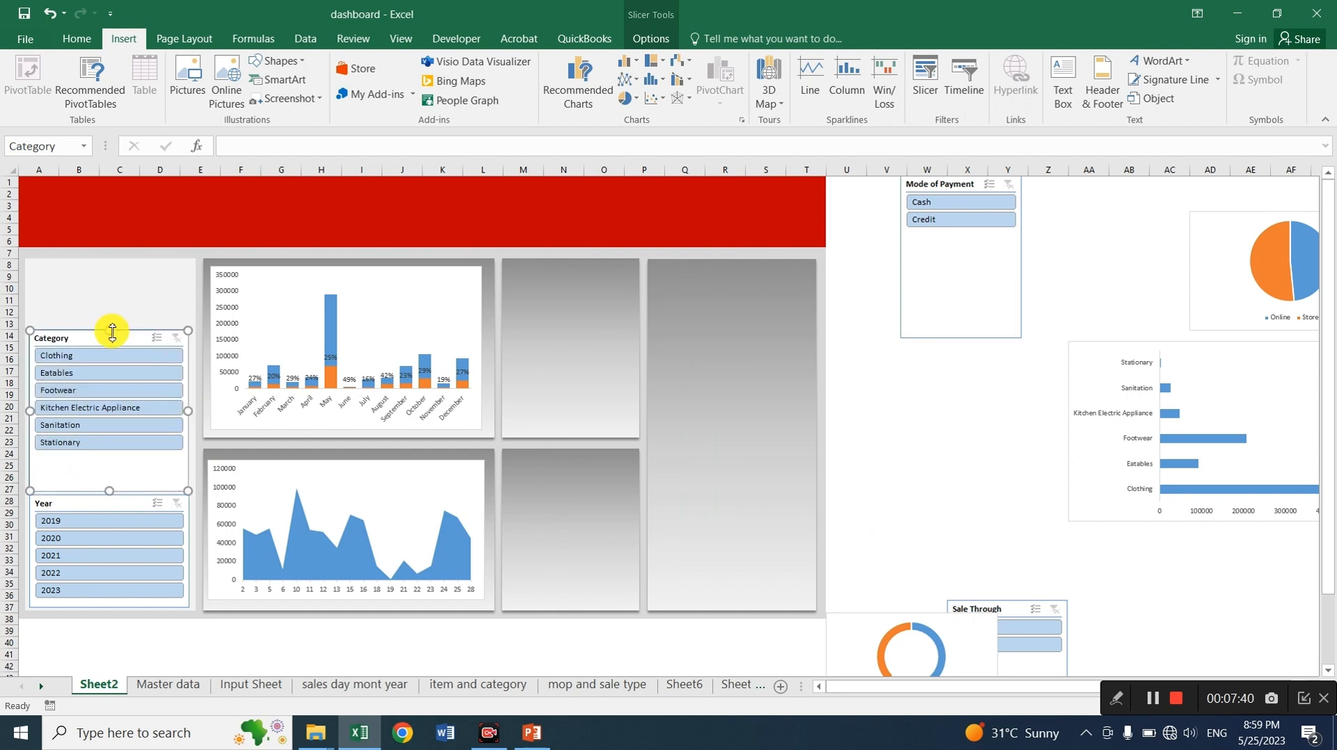
left_click_drag(109, 329, 109, 364)
Place the category bar chart over the tall grey panel and tighten the two wide panels around the monthly and daily charts
left_click_drag(1110, 355, 675, 272)
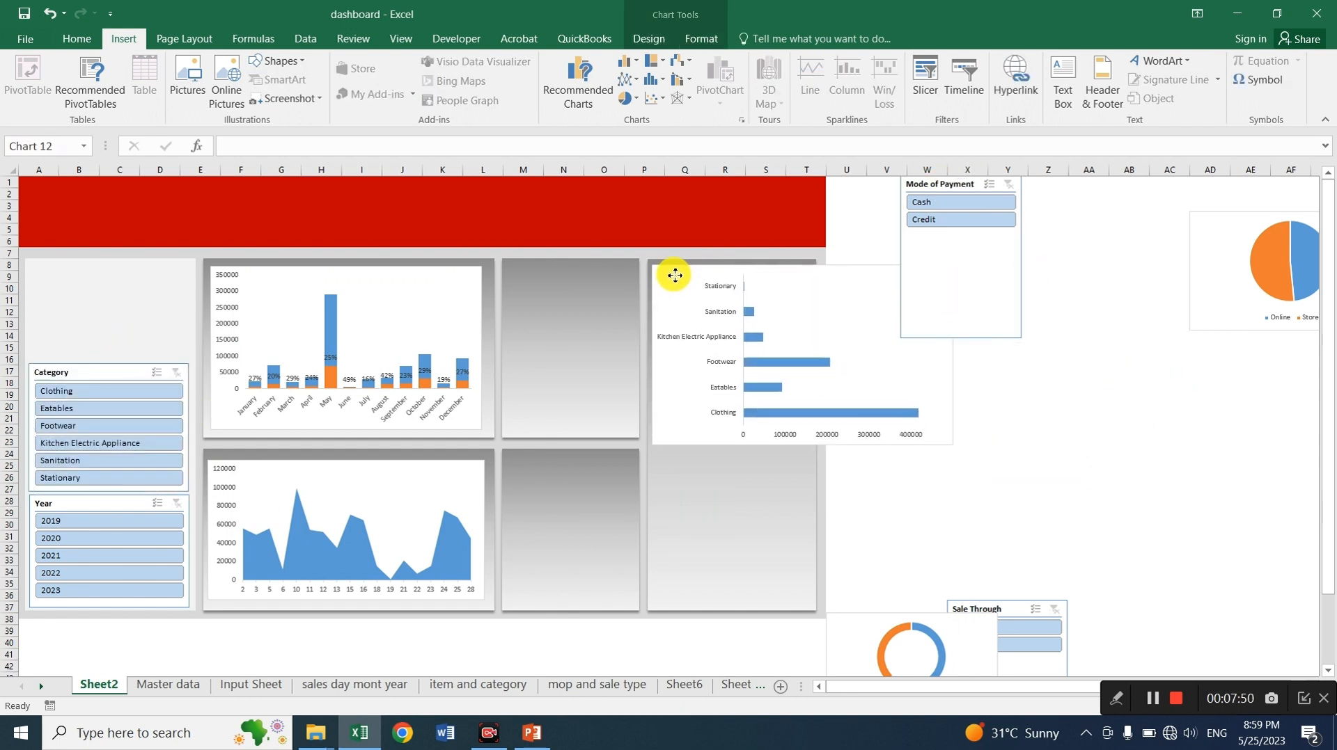
left_click(244, 323)
left_click(271, 292)
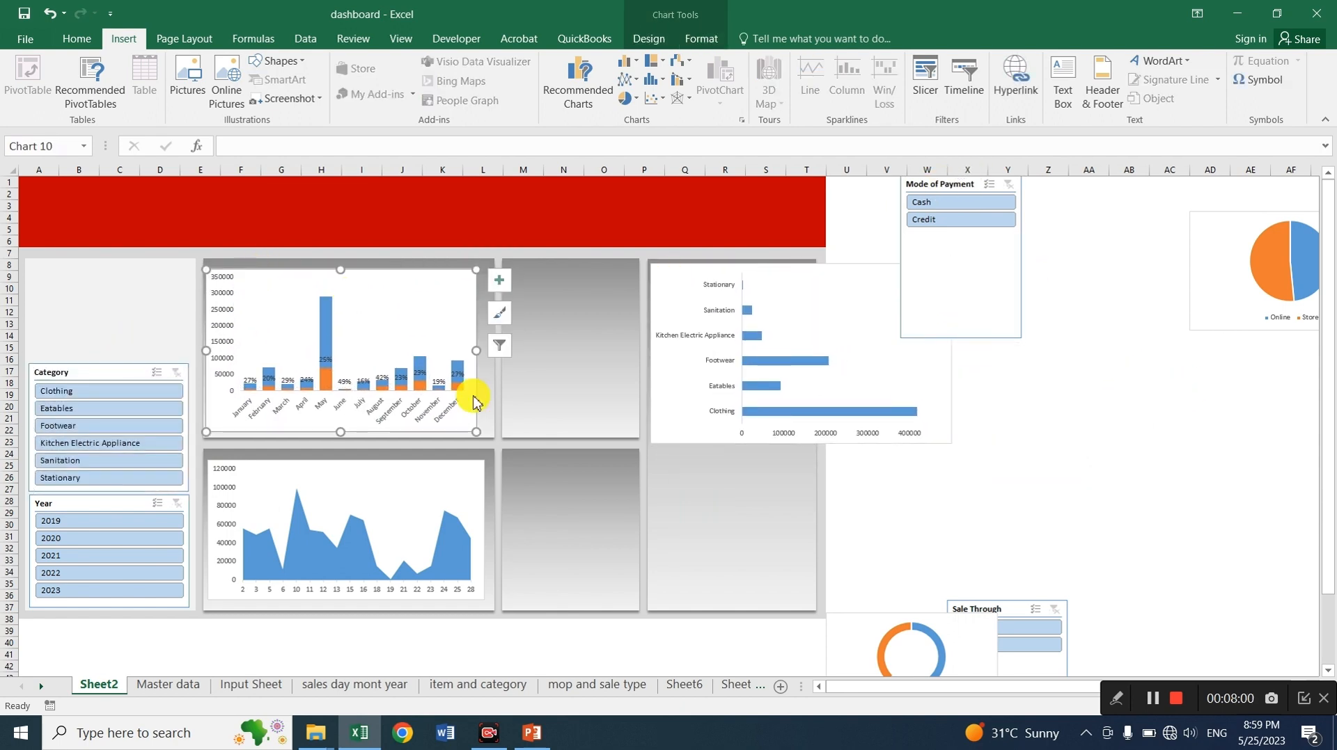
left_click(480, 349)
left_click(466, 500)
left_click(446, 487)
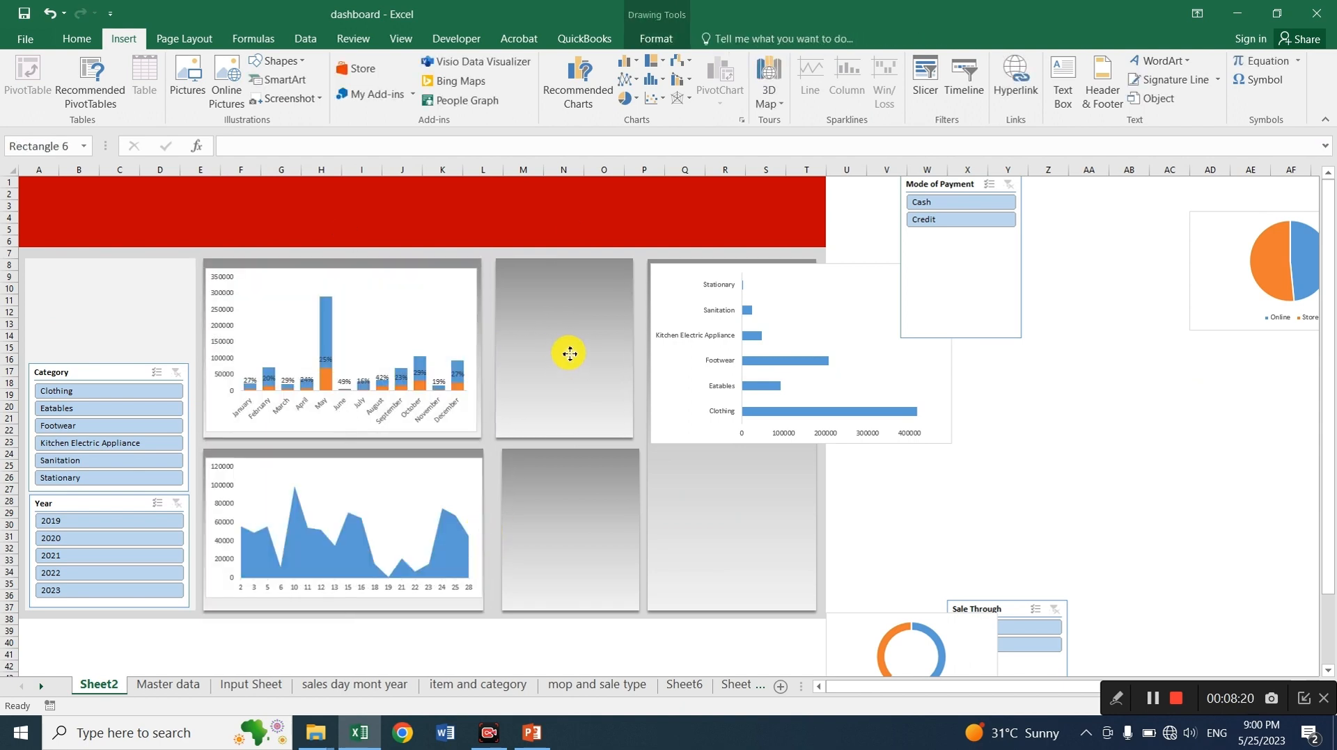
Shift the two small panels and the tall panel closer to the wide panels and widen the tall panel towards the background's edge
left_click_drag(566, 352, 553, 352)
left_click_drag(555, 501, 539, 500)
left_click(680, 468)
left_click_drag(680, 469, 662, 469)
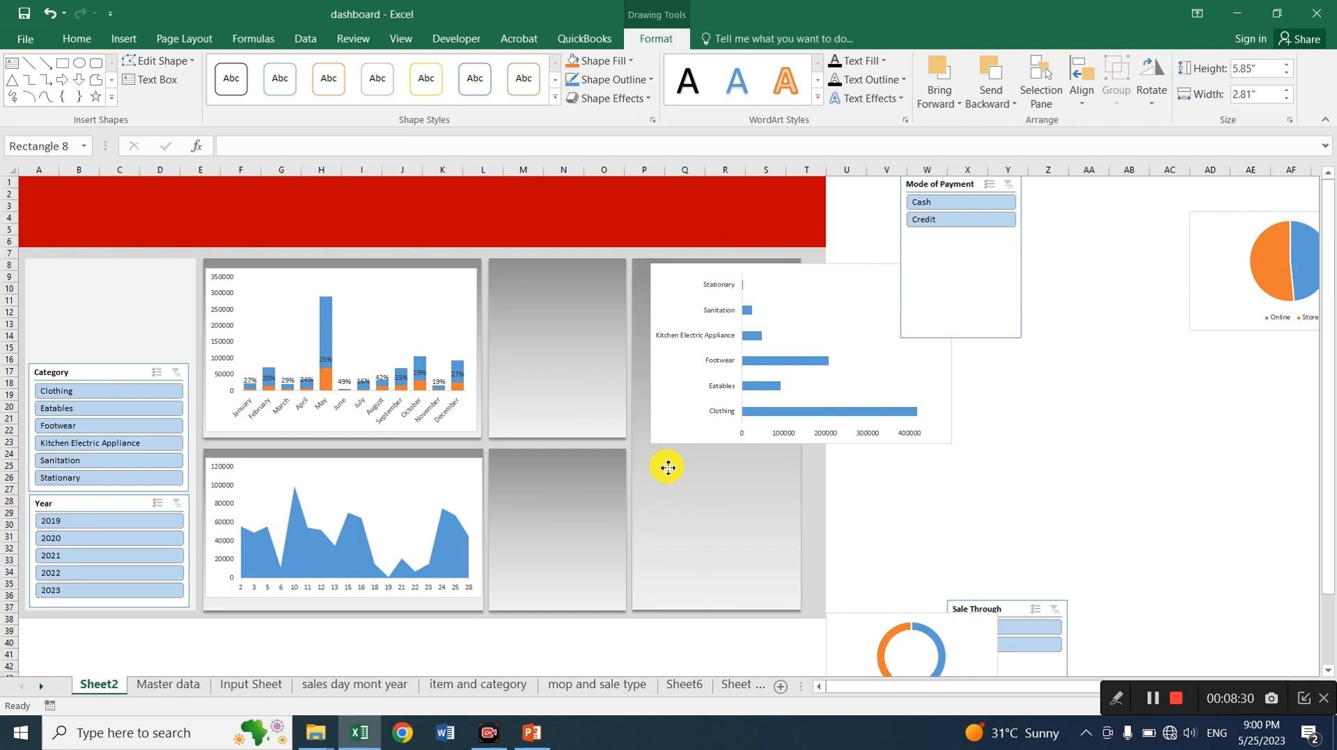
left_click_drag(800, 438, 822, 436)
Narrow and lengthen the category bar chart so it fills the tall panel
left_click(668, 278)
left_click_drag(951, 353, 814, 356)
left_click_drag(719, 441, 718, 605)
Move the Cash/Credit doughnut chart onto the upper small panel and resize it to fit
left_click(859, 630)
left_click_drag(859, 630, 515, 281)
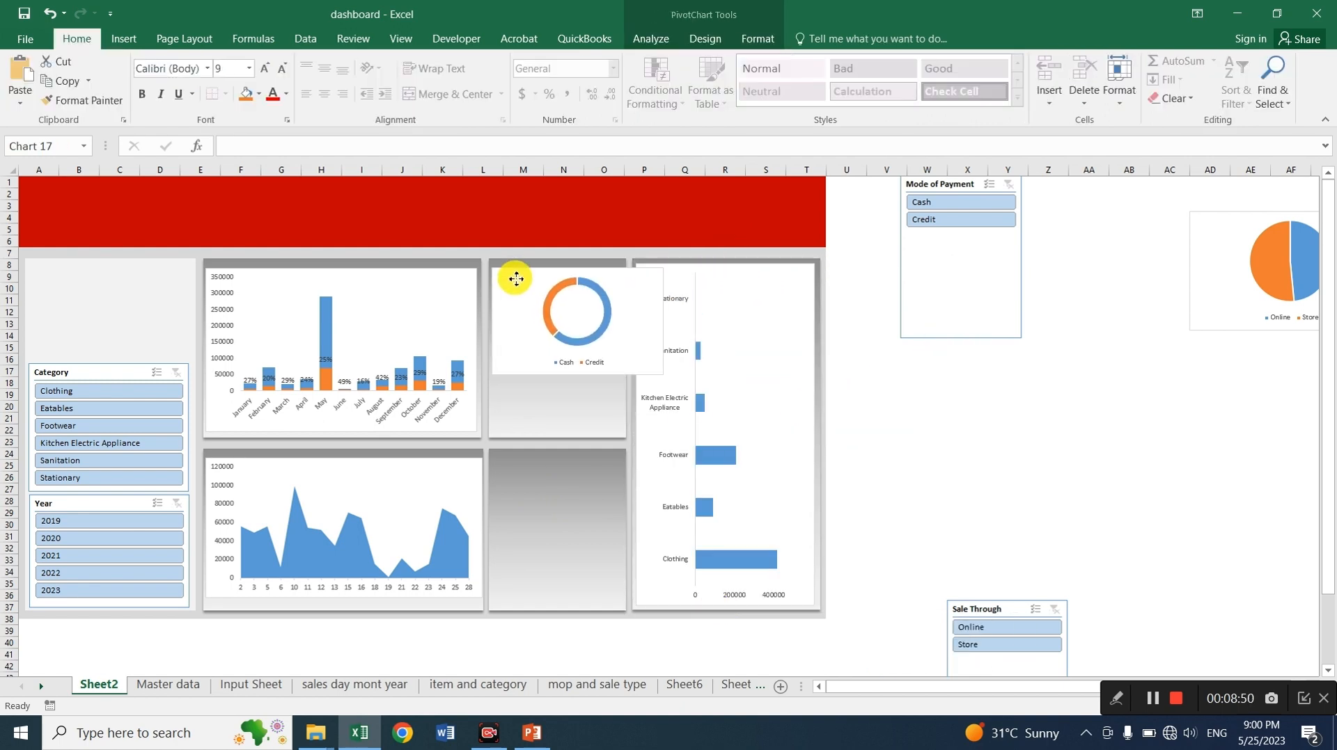
left_click_drag(664, 322, 620, 322)
left_click_drag(556, 376, 551, 433)
Move the Online/Store pie chart onto the lower small panel and resize it to fit
left_click_drag(1196, 264, 500, 508)
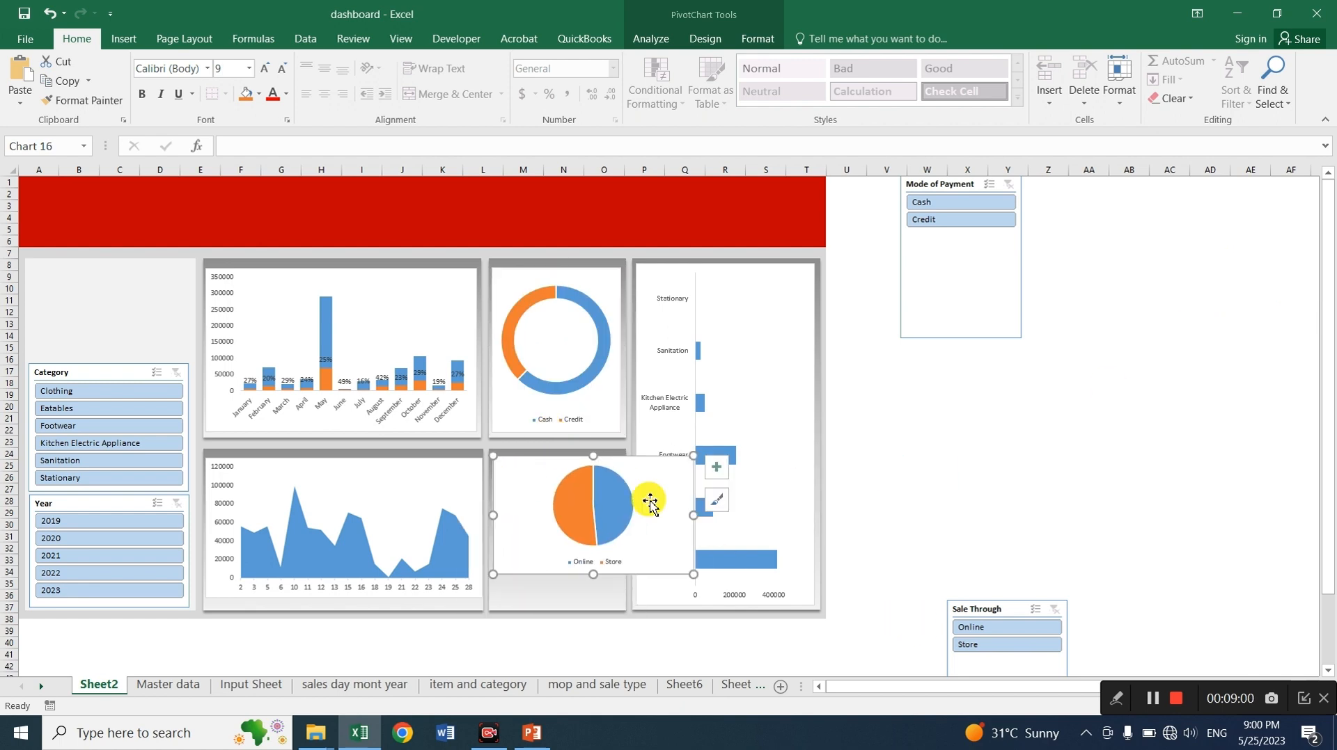
left_click_drag(694, 515, 622, 515)
left_click_drag(558, 574, 553, 606)
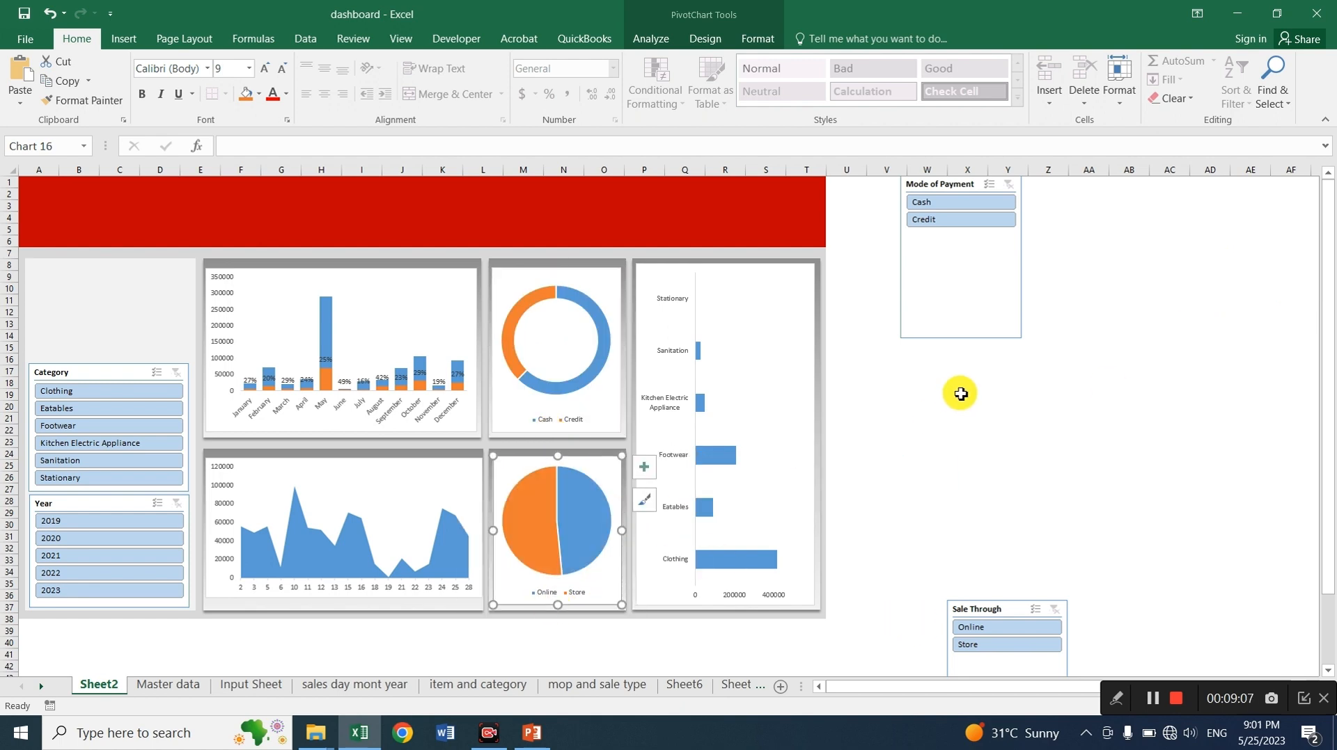
Set the Mode of Payment slicer to 2 columns and fit it at the top of the side panel
left_click_drag(927, 185, 924, 233)
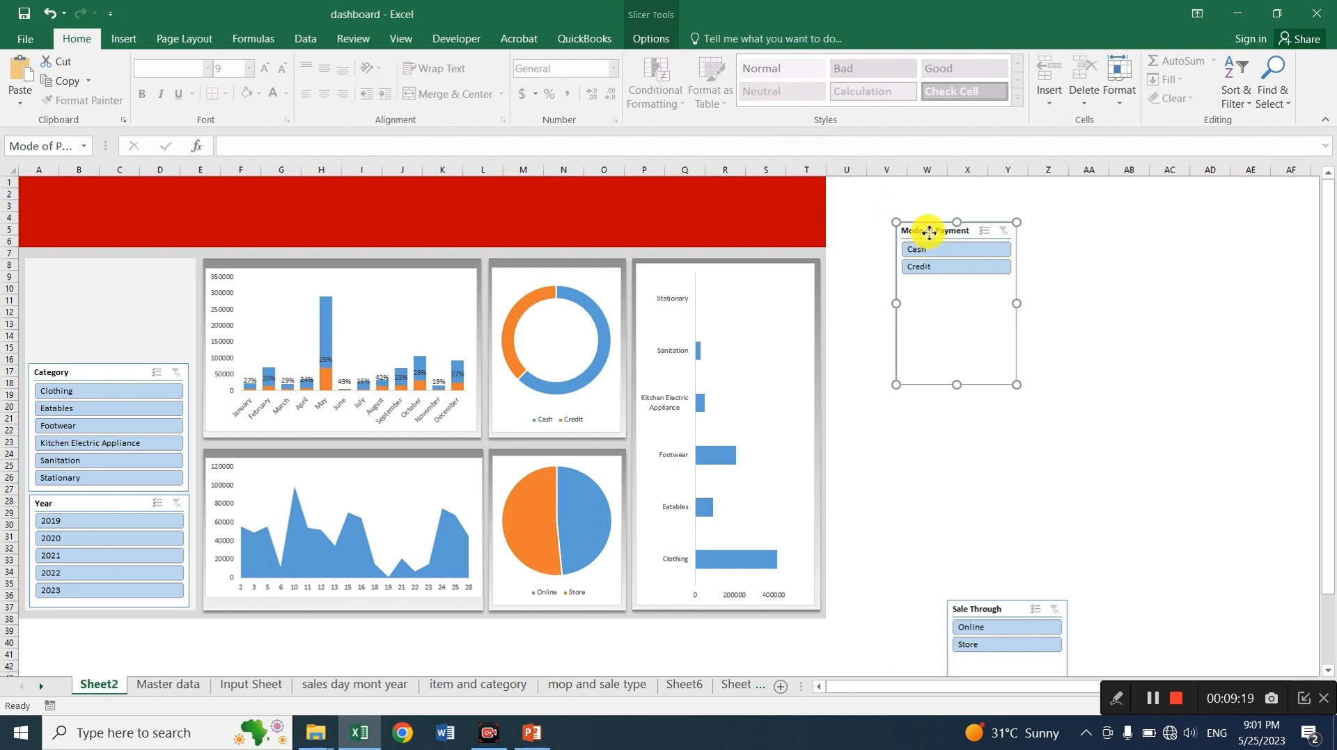
left_click(650, 38)
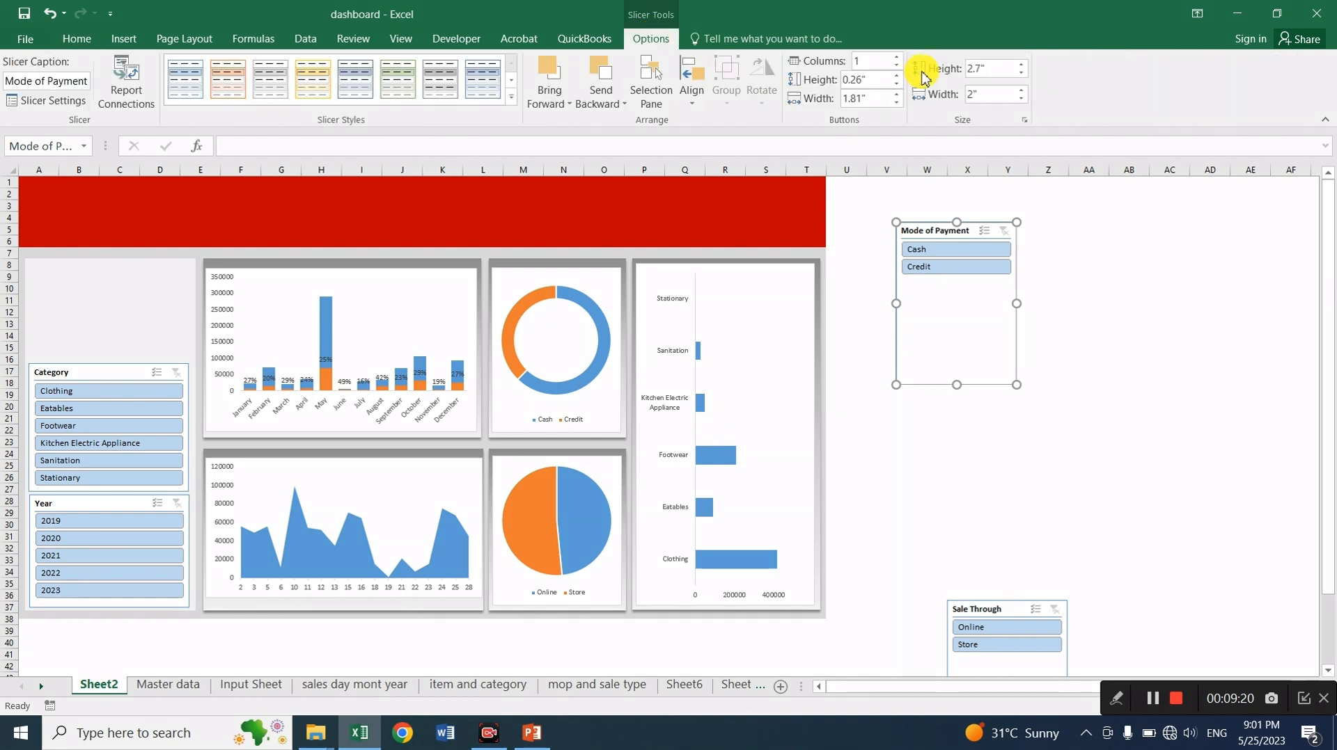
left_click(861, 63)
type("2")
key("Return")
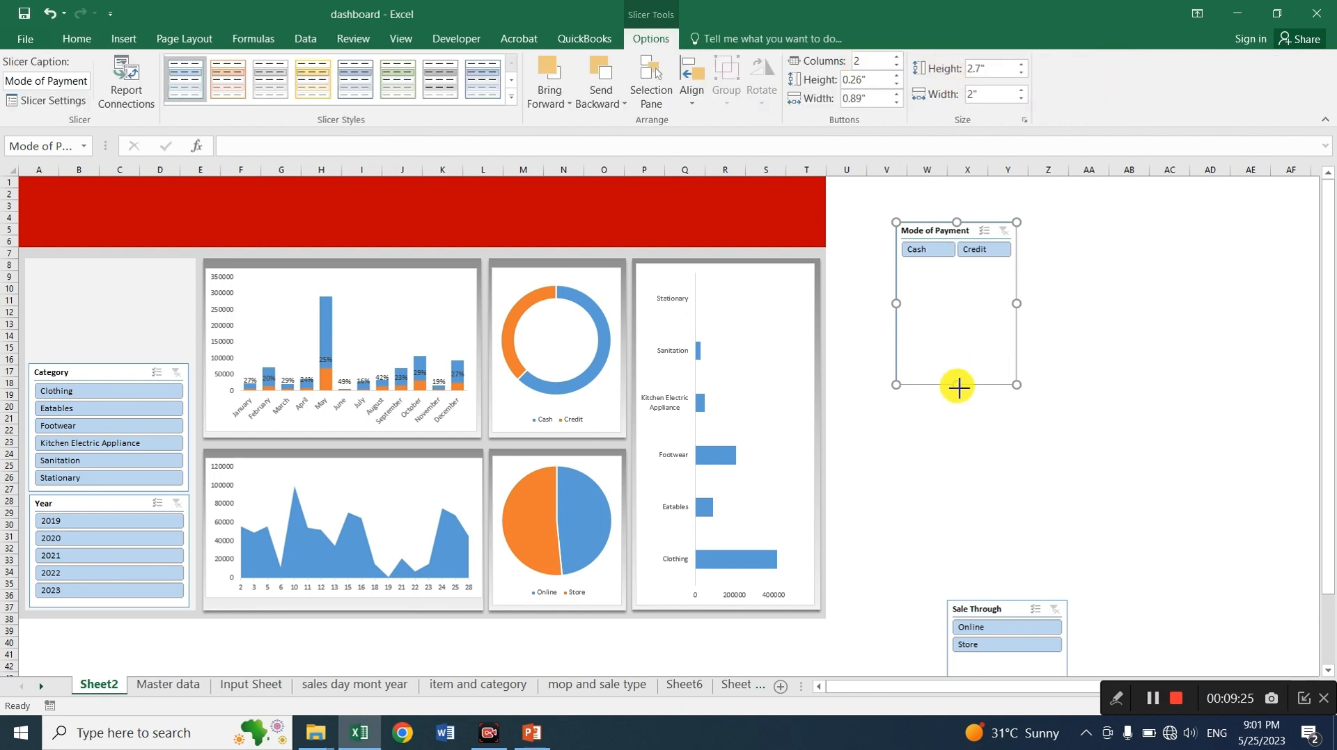
left_click_drag(957, 386, 191, 283)
Bring the Sale Through slicer up beside the dashboard and set it to 2 columns
left_click_drag(989, 610, 954, 279)
left_click(880, 61)
type("2")
key("Return")
Fit the Sale Through slicer below Mode of Payment and resize the Category slicer to 2.23" high above the Year slicer
left_click_drag(974, 433, 967, 312)
left_click_drag(958, 277, 74, 314)
left_click_drag(151, 329, 190, 328)
left_click_drag(109, 378, 109, 371)
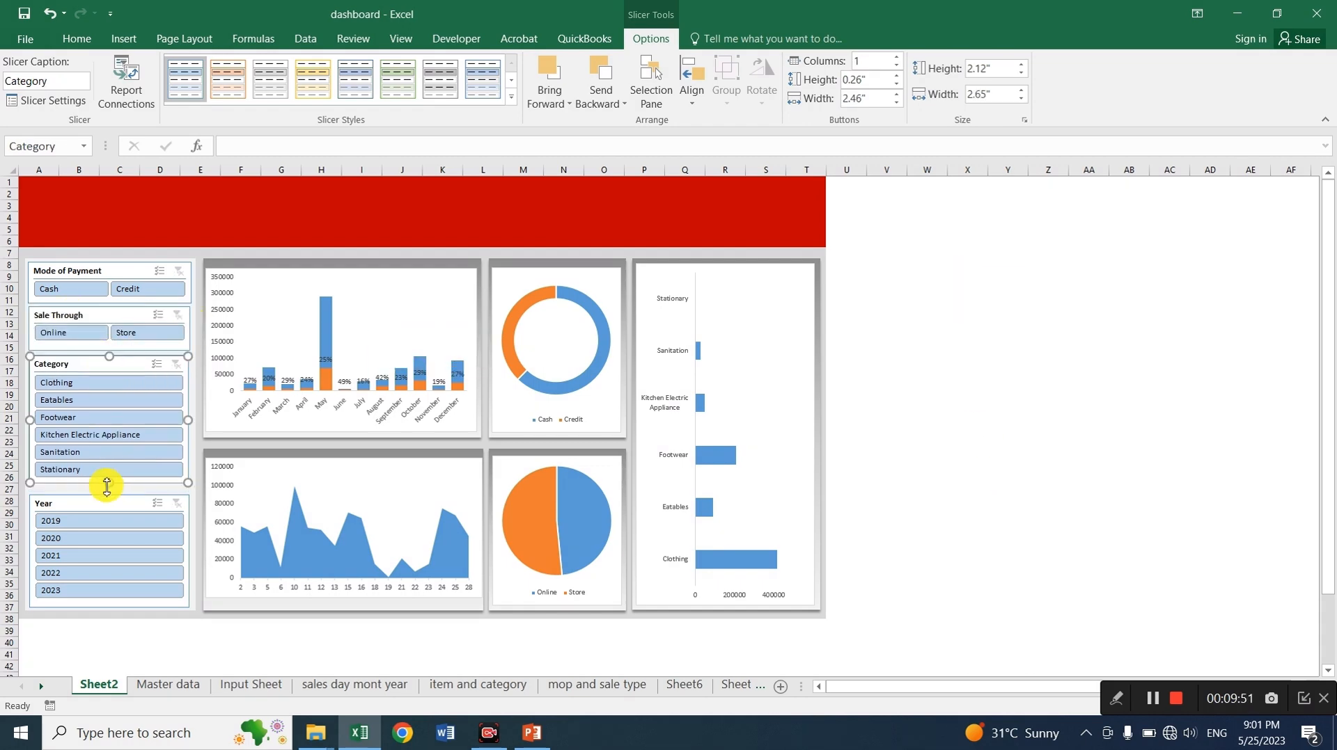
left_click_drag(109, 484, 110, 490)
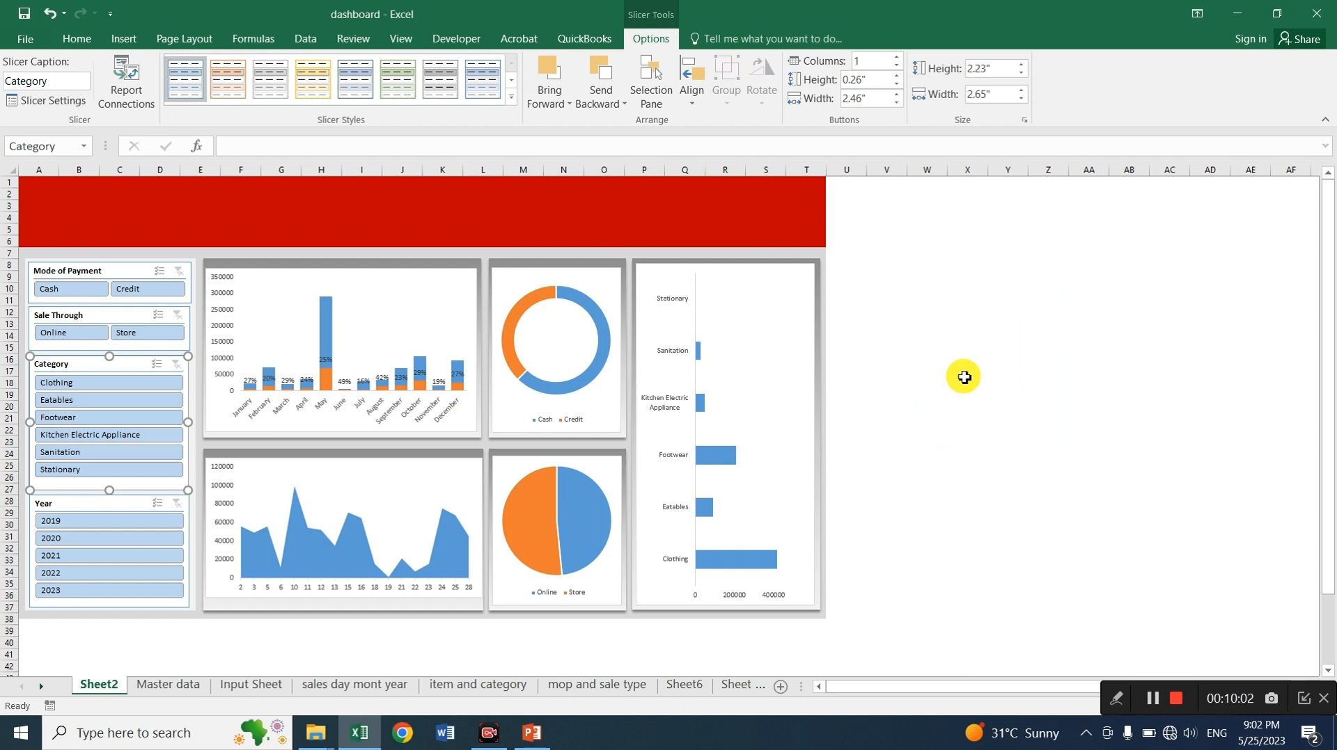
Test the slicers by filtering for Clothing, Online and Credit, and clear the three filters
left_click(91, 384)
left_click(84, 338)
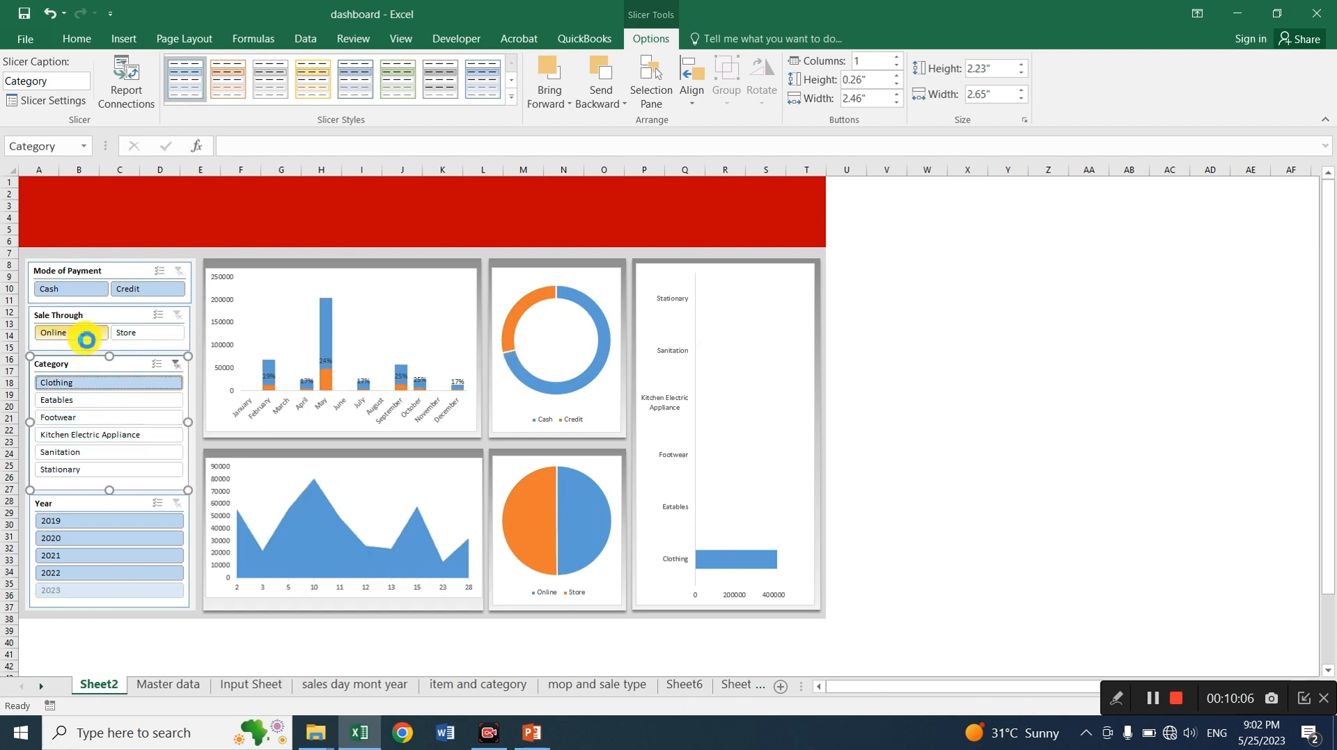
left_click(137, 290)
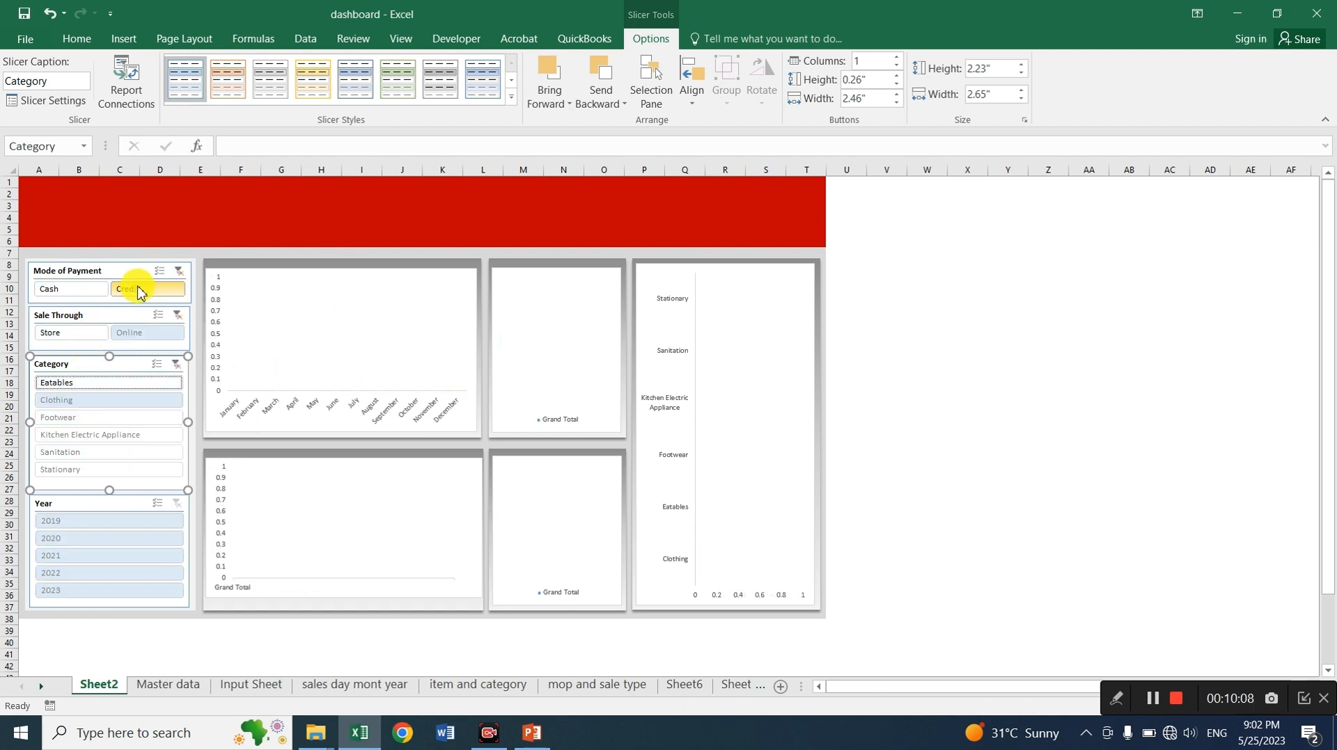
left_click(179, 271)
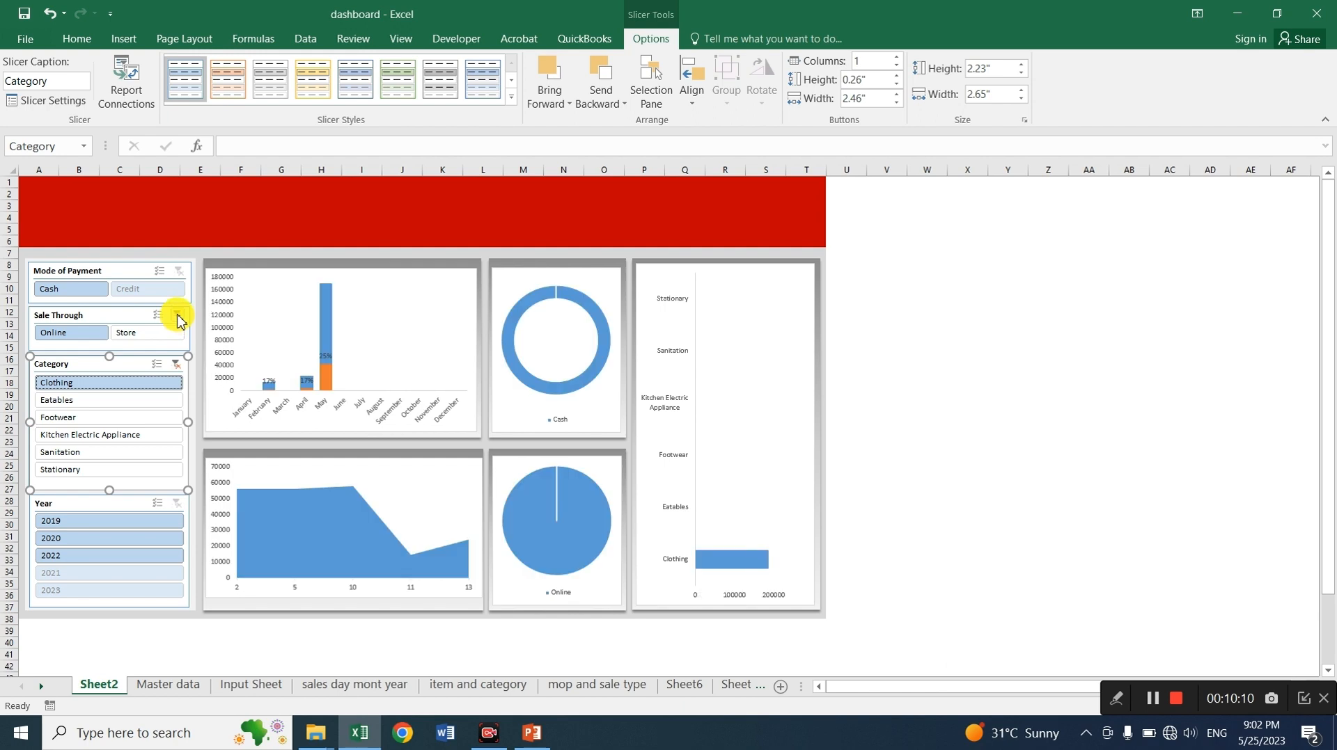
left_click(177, 314)
left_click(178, 365)
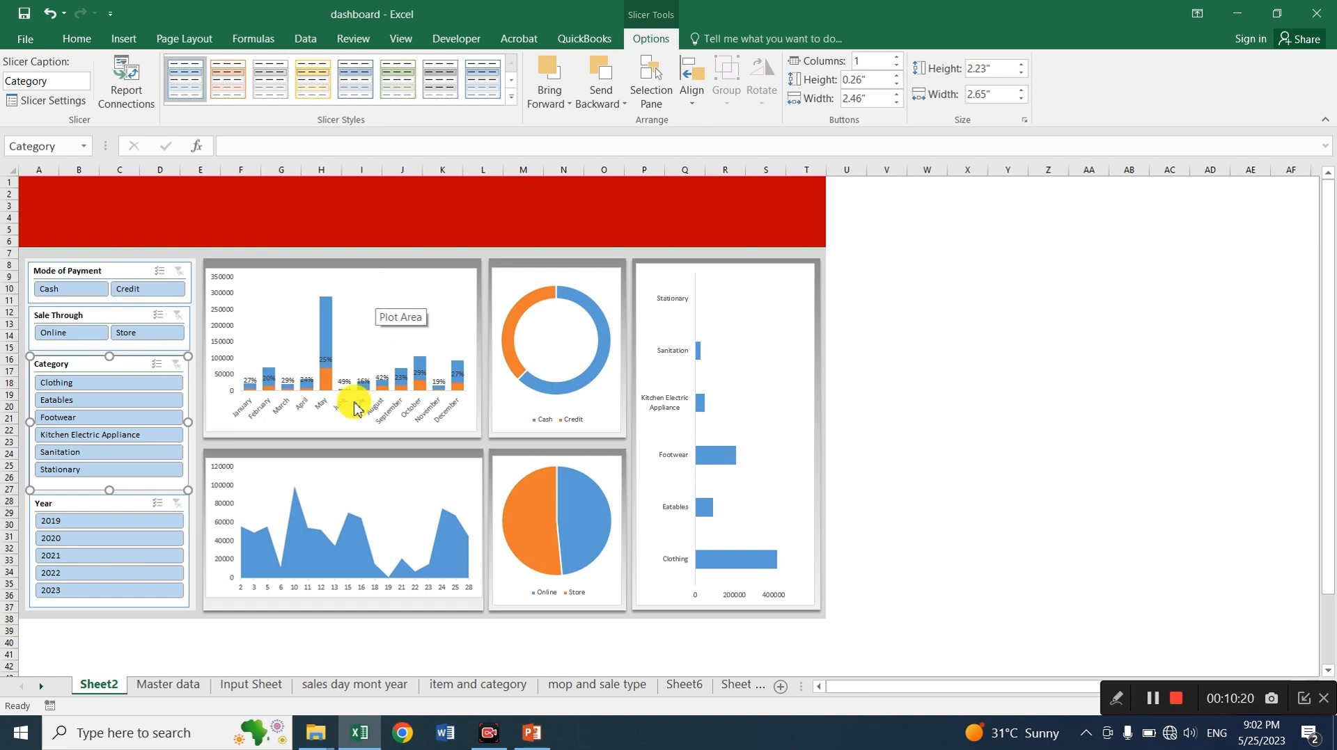
Shrink the daily and monthly charts with their panels towards the dashboard's lower edge, freeing space above them
left_click(348, 448)
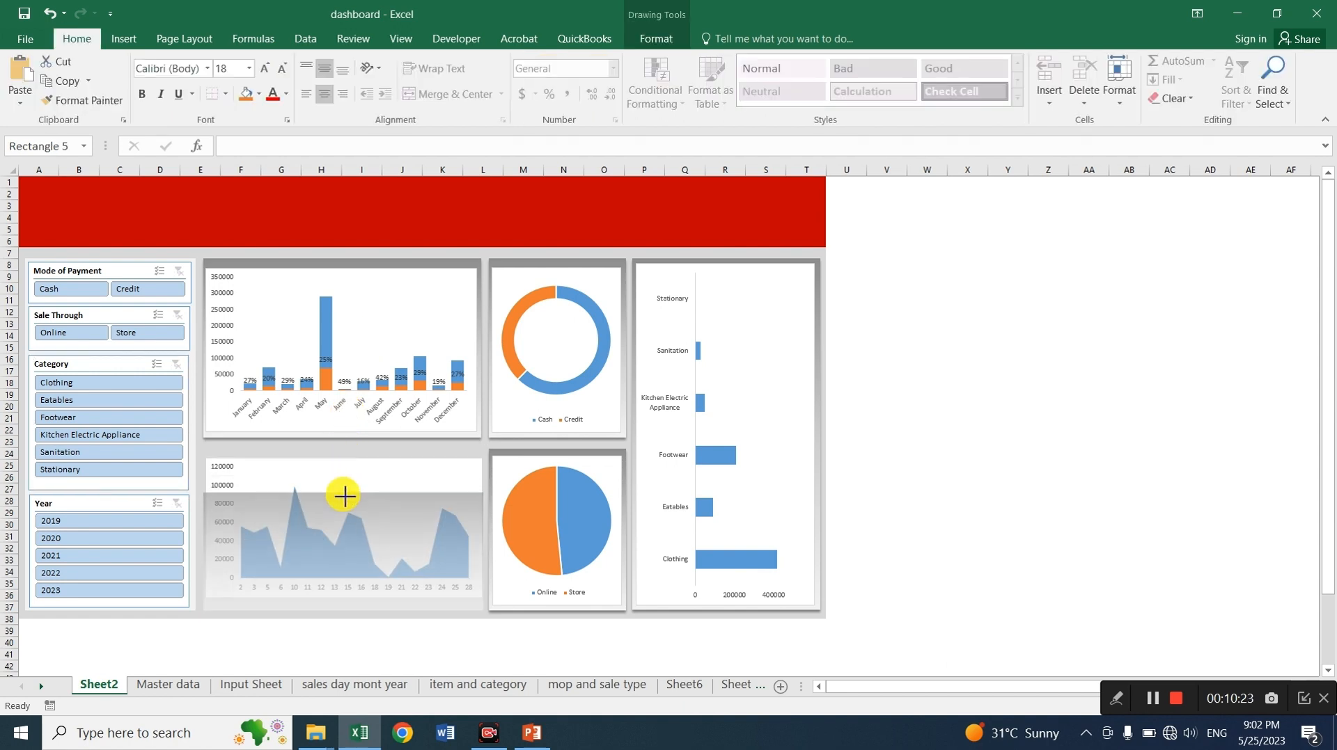
left_click(326, 459)
left_click_drag(344, 458, 344, 512)
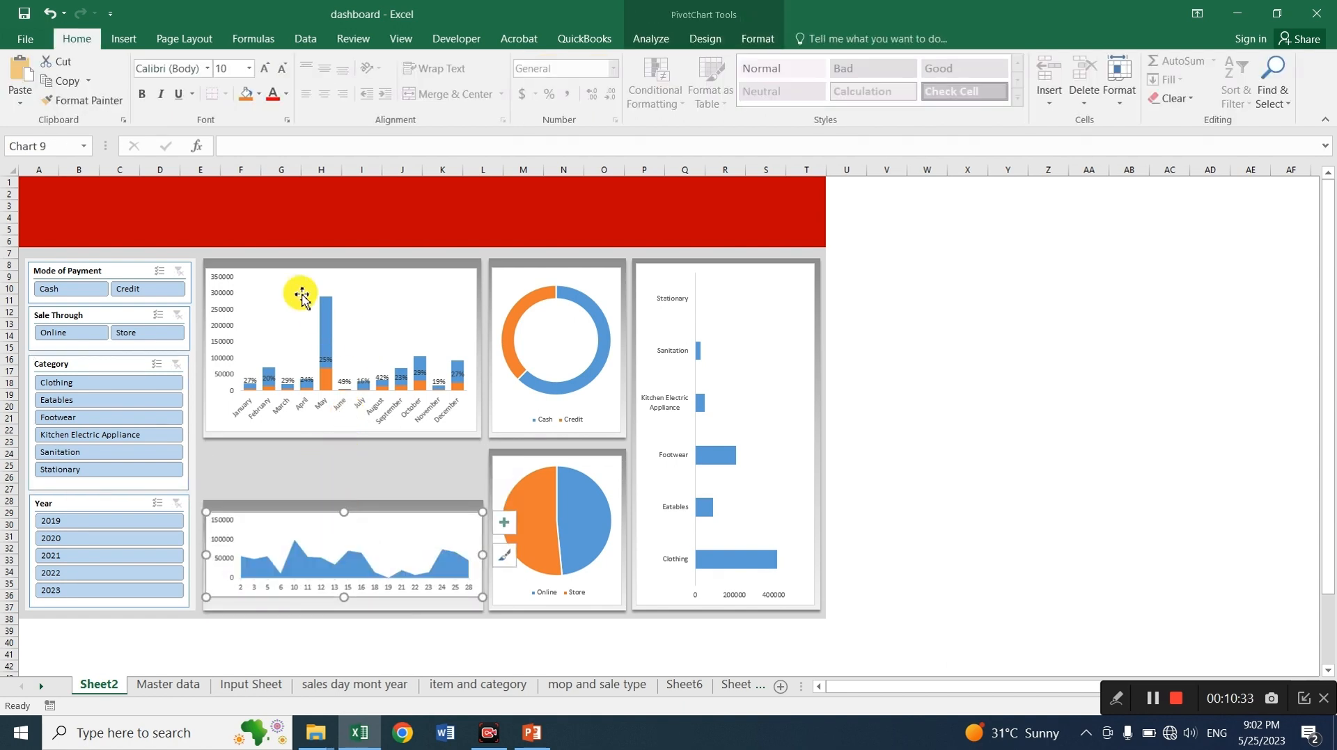
mouse_move(302, 263)
left_mouse_down()
mouse_move(302, 319)
mouse_move(342, 384)
mouse_move(265, 330)
mouse_move(343, 393)
left_mouse_up()
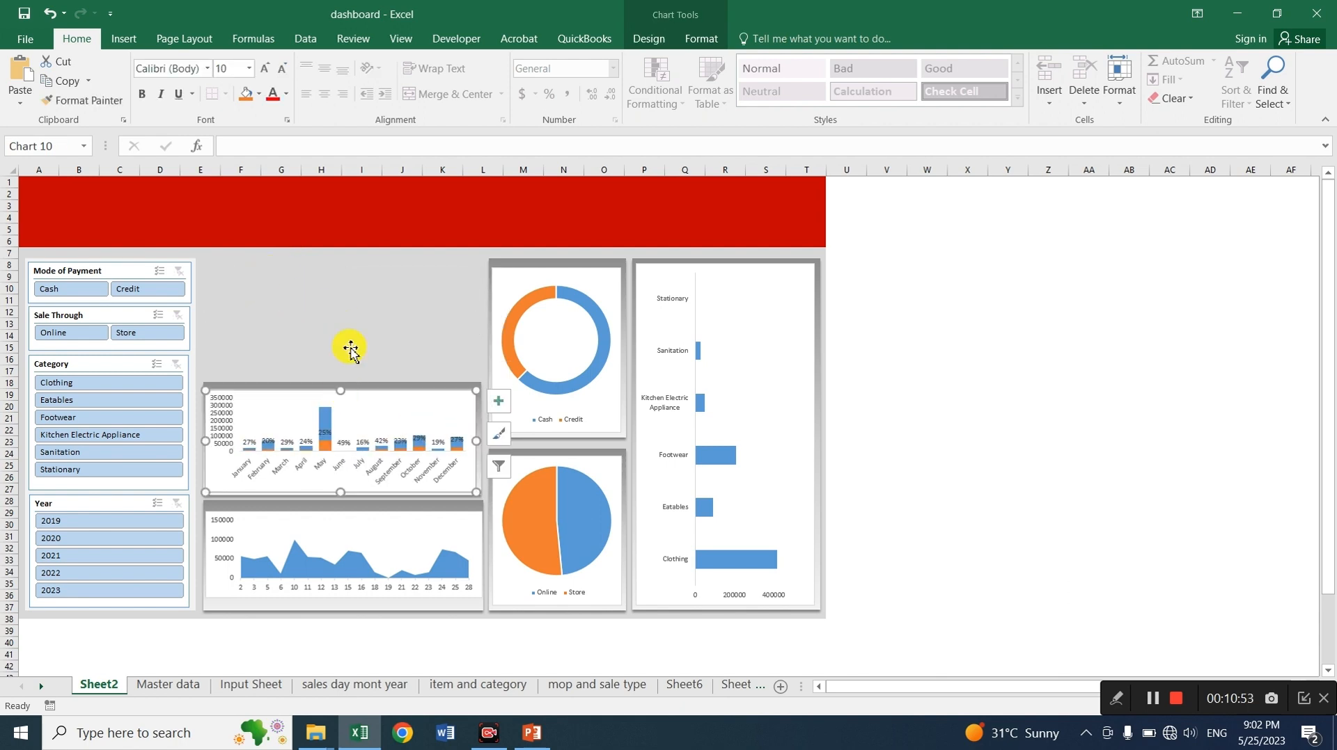
Duplicate a small grey panel into the free space above the monthly chart and resize it to 1.99" high by 4.63" wide
left_click_drag(522, 262, 254, 271)
left_click_drag(337, 340, 480, 340)
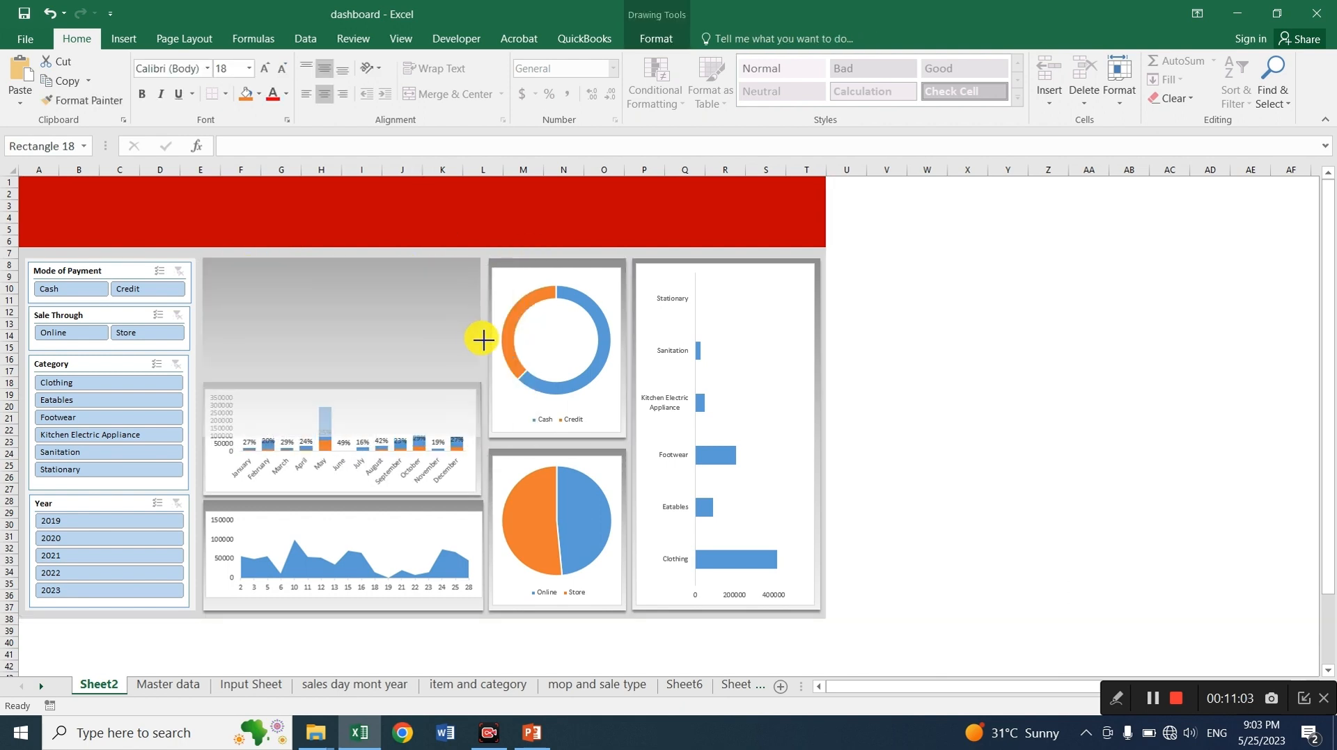
left_click_drag(341, 423, 341, 378)
Lower the upper edges of the daily and monthly charts to leave a title strip in each of their panels
left_click(334, 528)
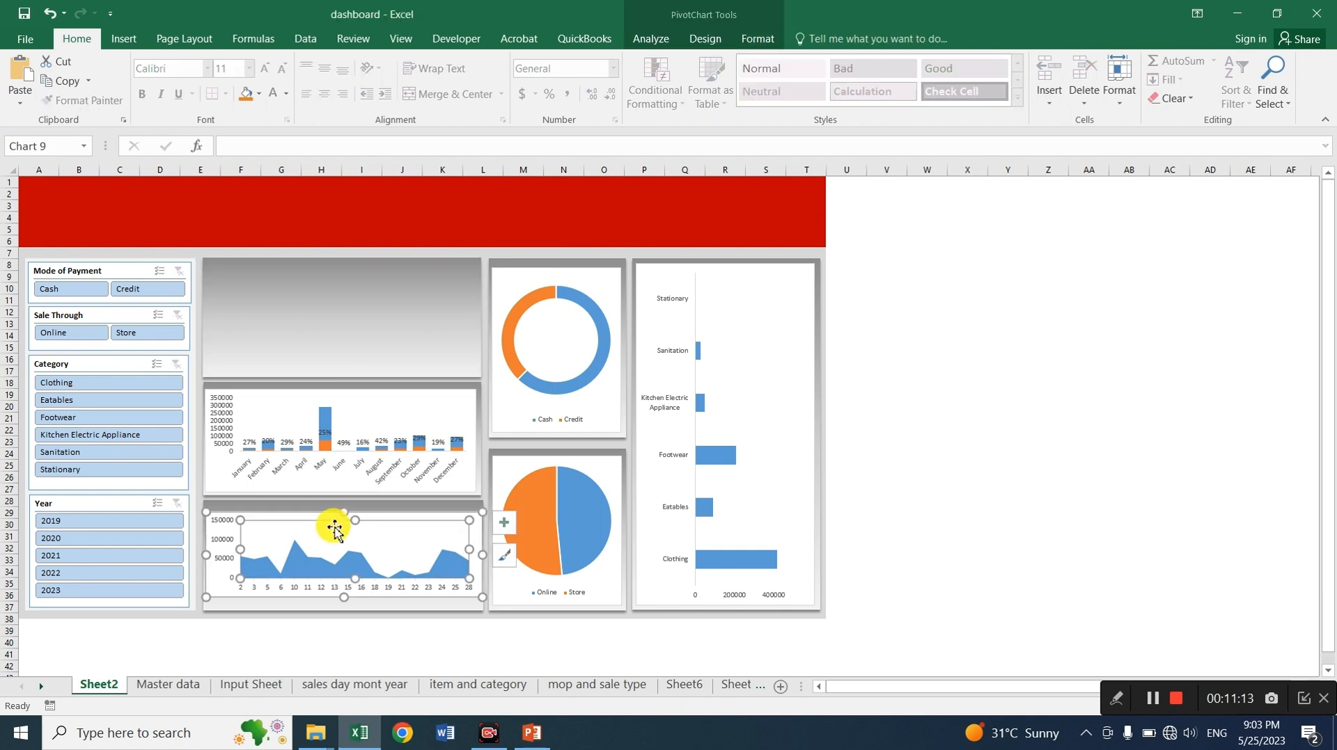
left_click(341, 402)
left_click_drag(342, 402, 342, 405)
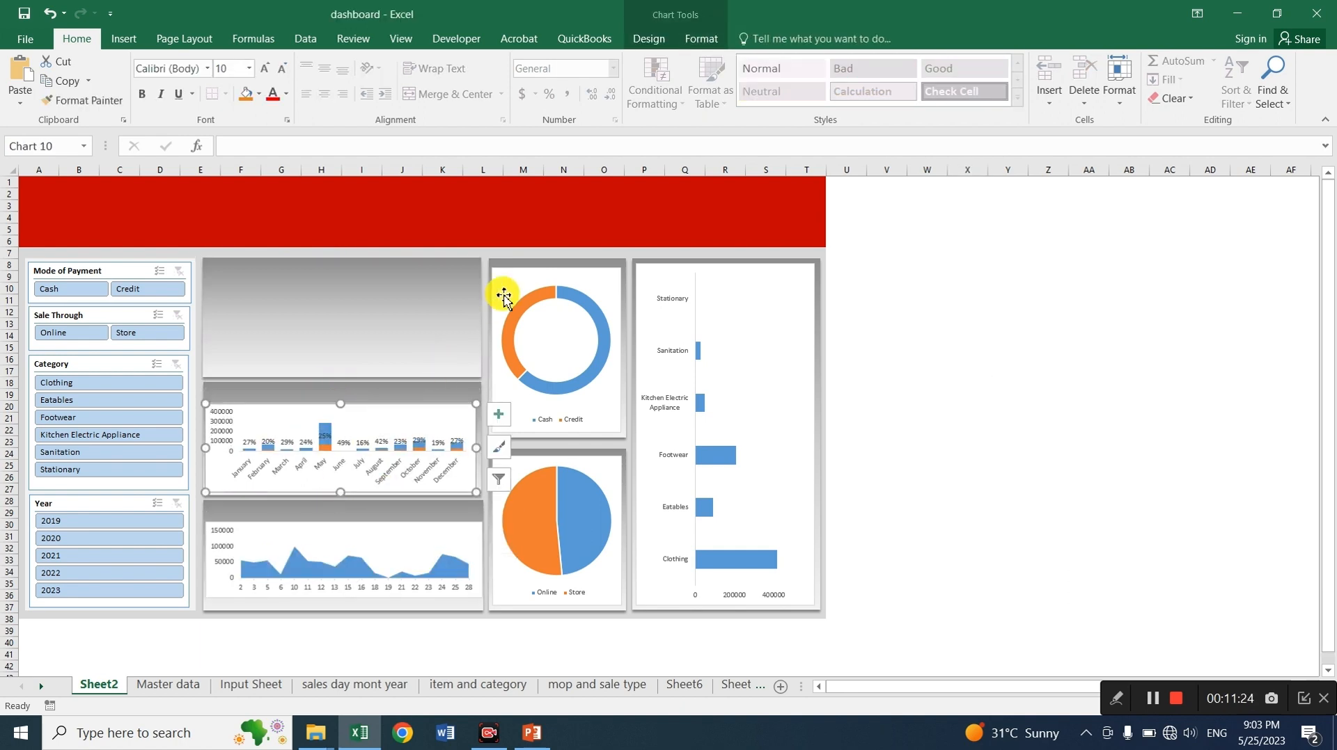
Lower the upper edges of the doughnut, pie and category bar charts to leave title strips in their panels
left_click(505, 294)
left_click_drag(556, 267, 557, 282)
left_click(529, 472)
left_click_drag(555, 457, 555, 475)
left_click(728, 296)
left_click_drag(725, 262, 725, 289)
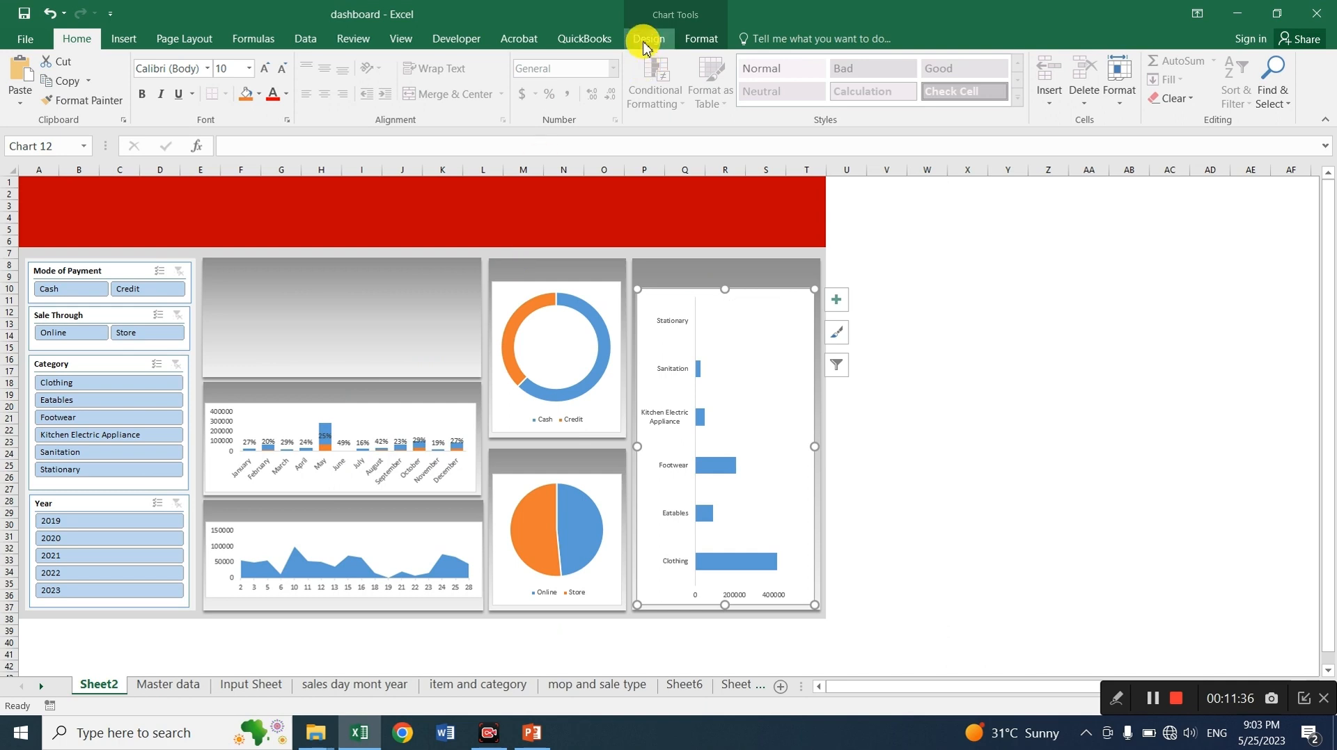
Add a text box reading "Main Highlights" along the empty grey panel's upper edge, in bold 12-point text
left_click(250, 339)
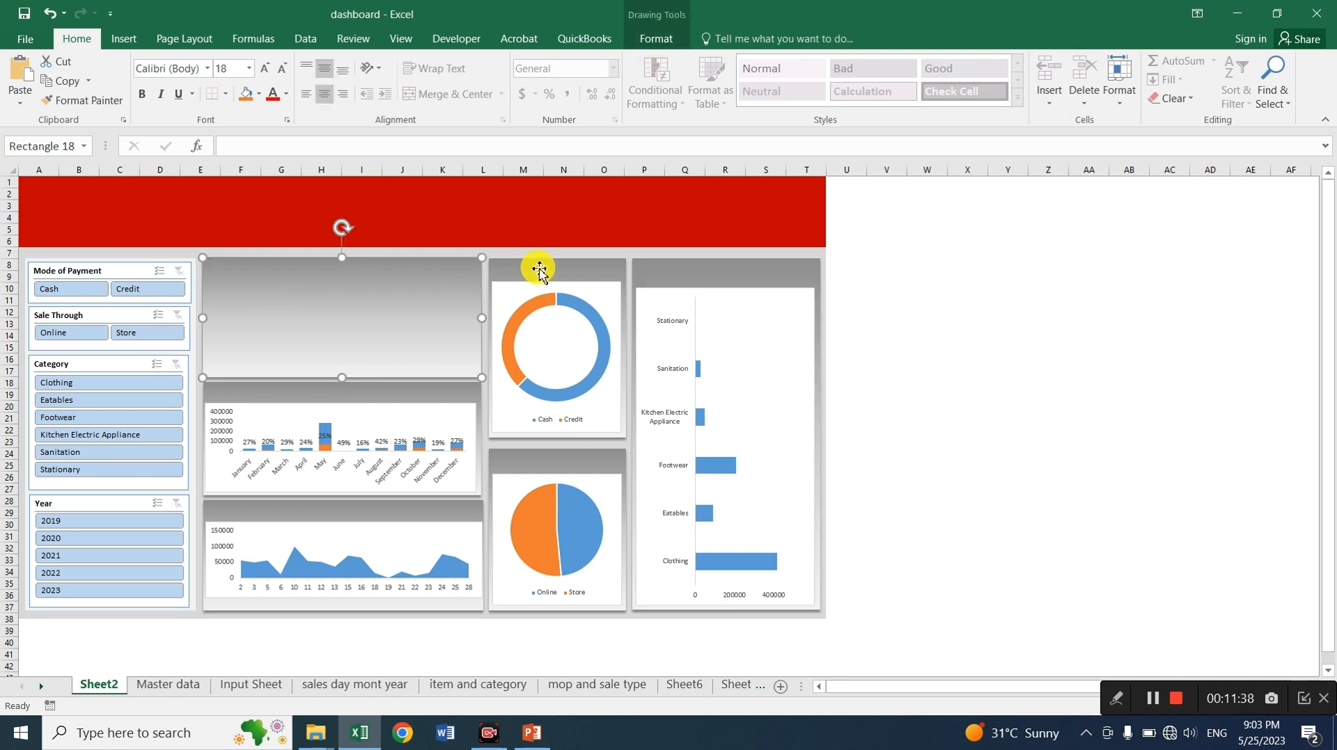
left_click(654, 38)
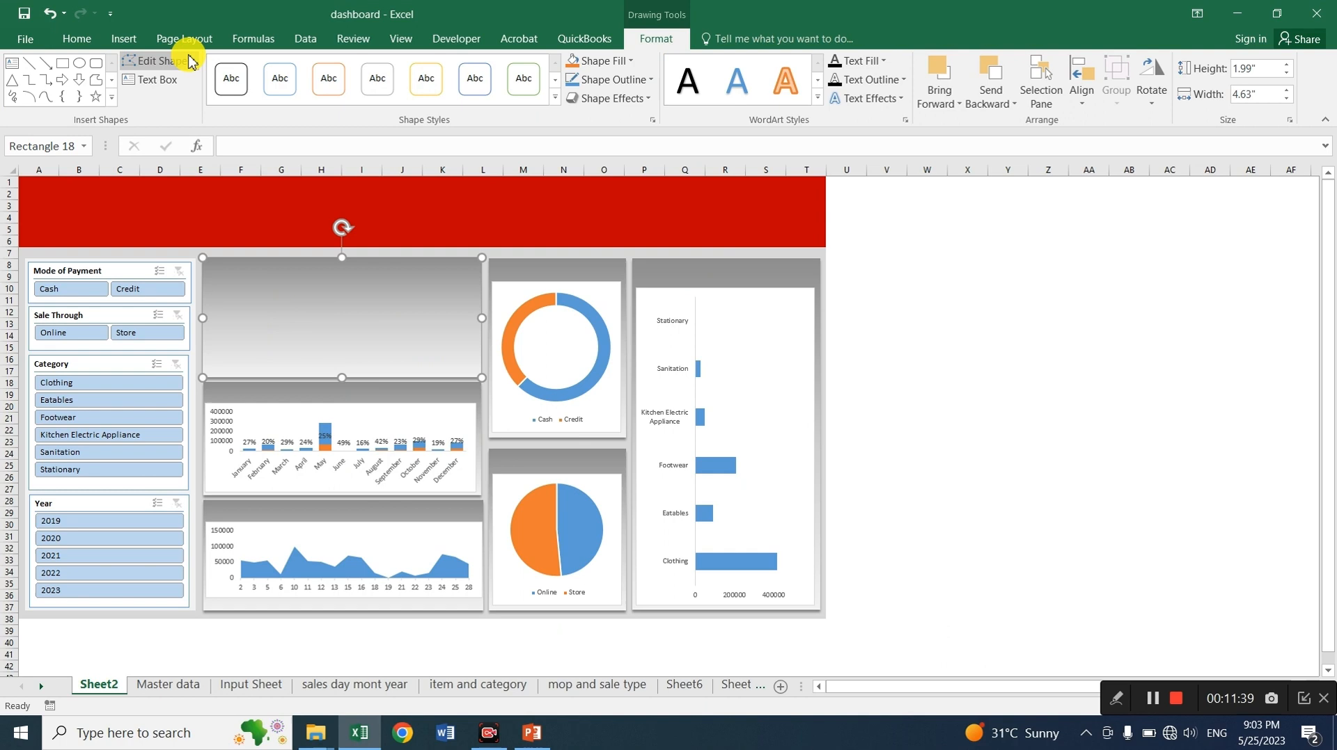
left_click(122, 38)
left_click(1062, 82)
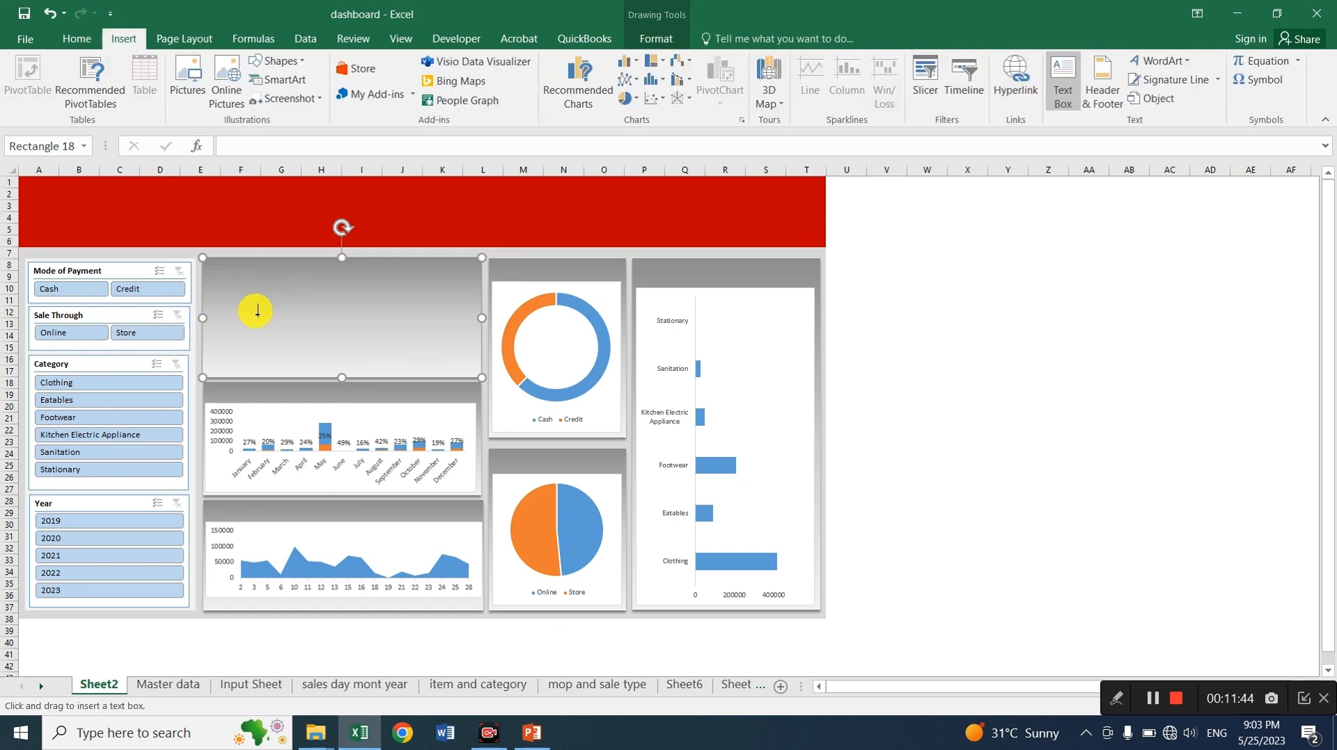
mouse_move(243, 281)
left_mouse_down()
mouse_move(446, 279)
mouse_move(392, 283)
left_mouse_up()
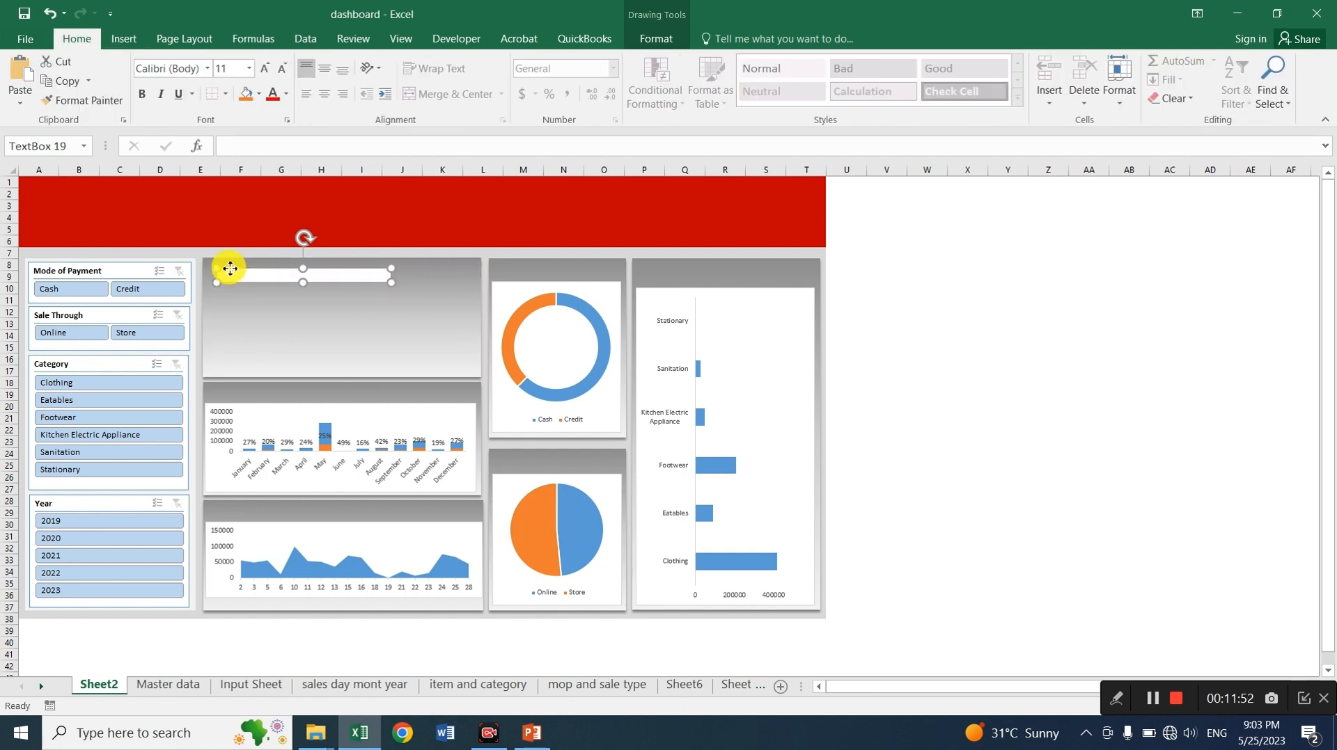
left_click_drag(230, 268, 222, 267)
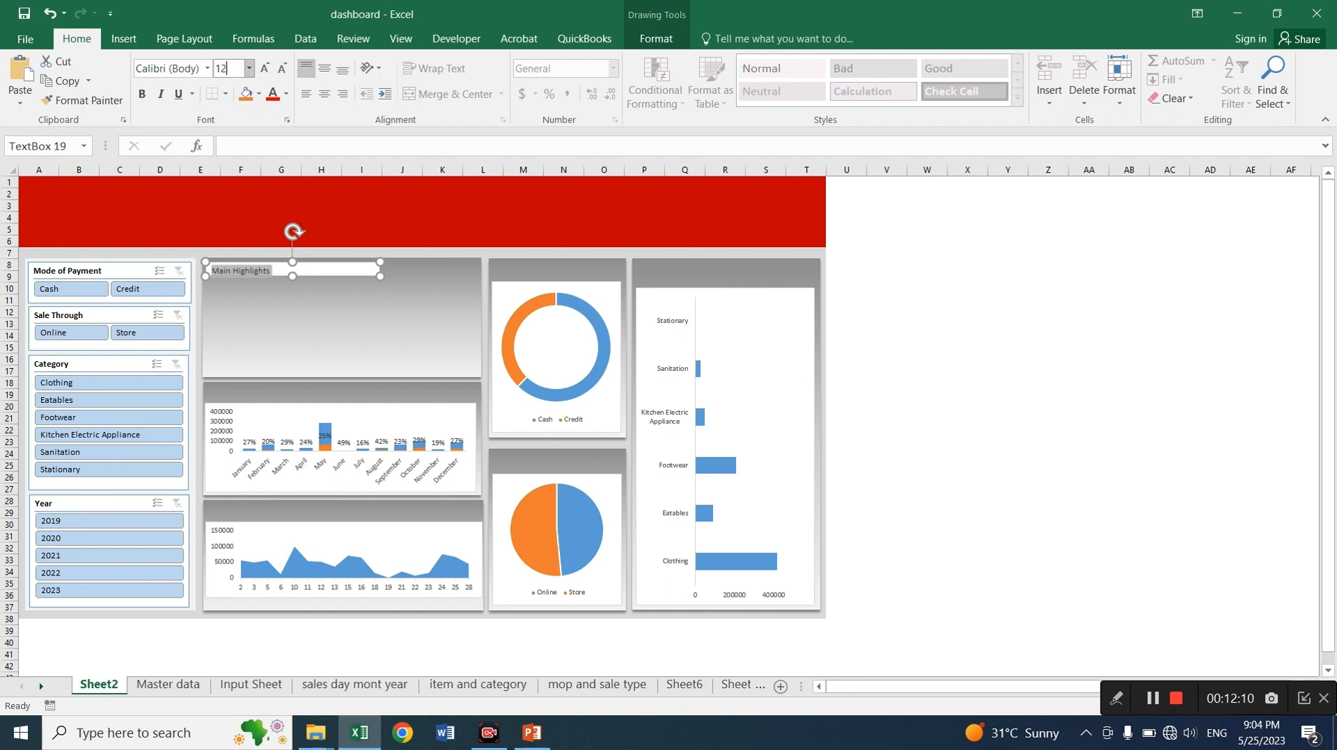
key("ctrl+b")
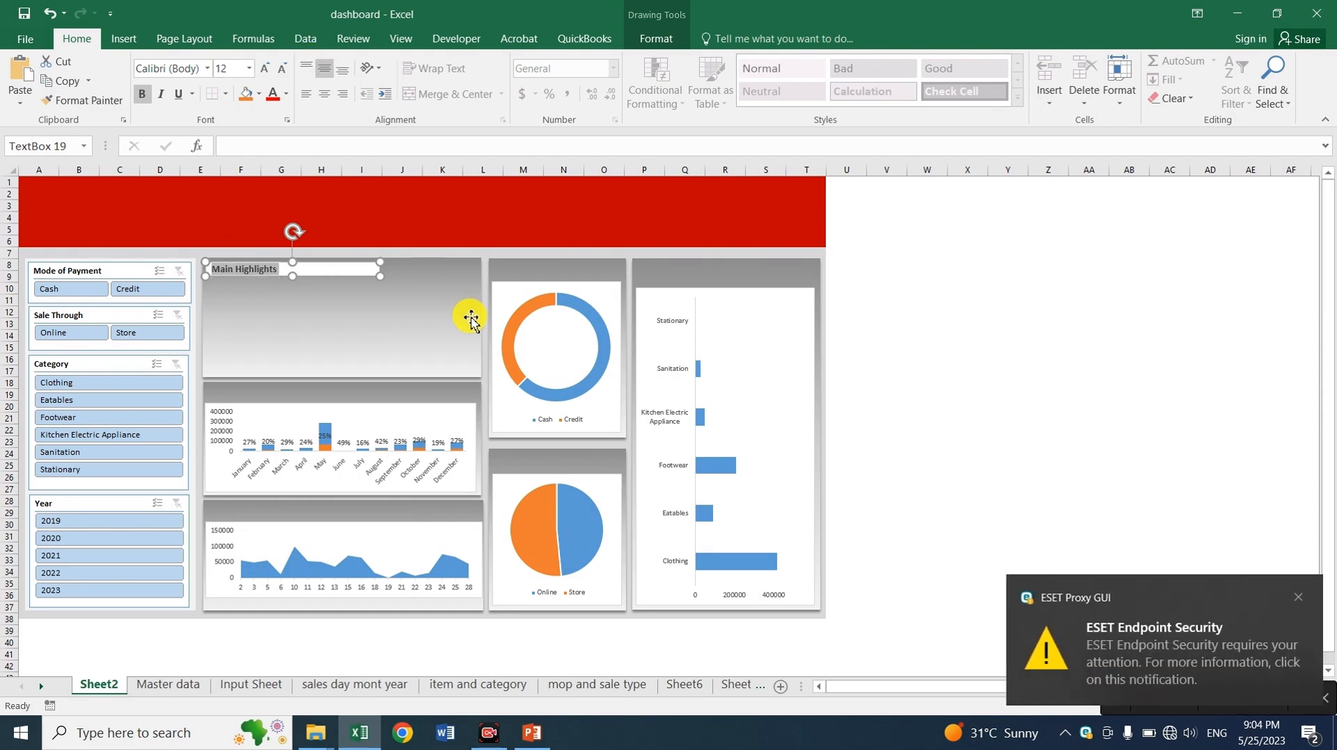
Remove the "Main Highlights" text box's fill and outline, and underline its text
left_click(658, 37)
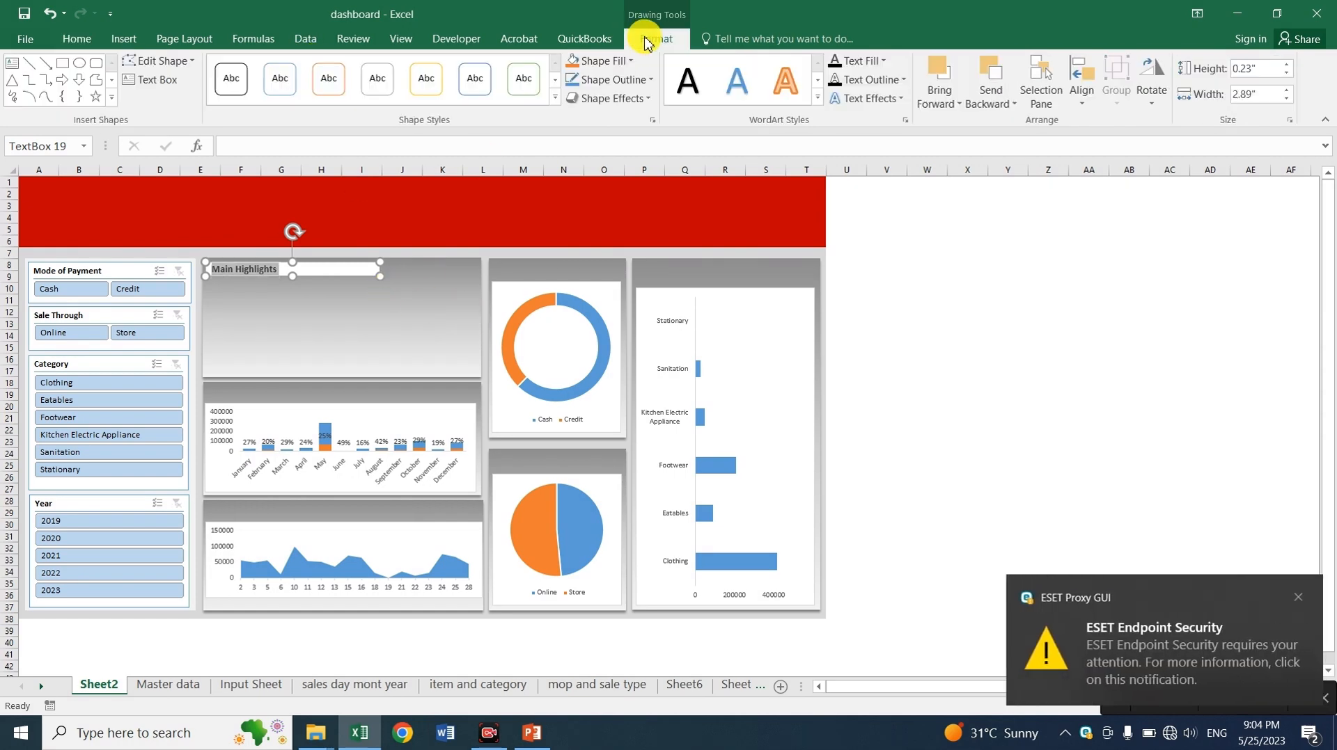
left_click(600, 69)
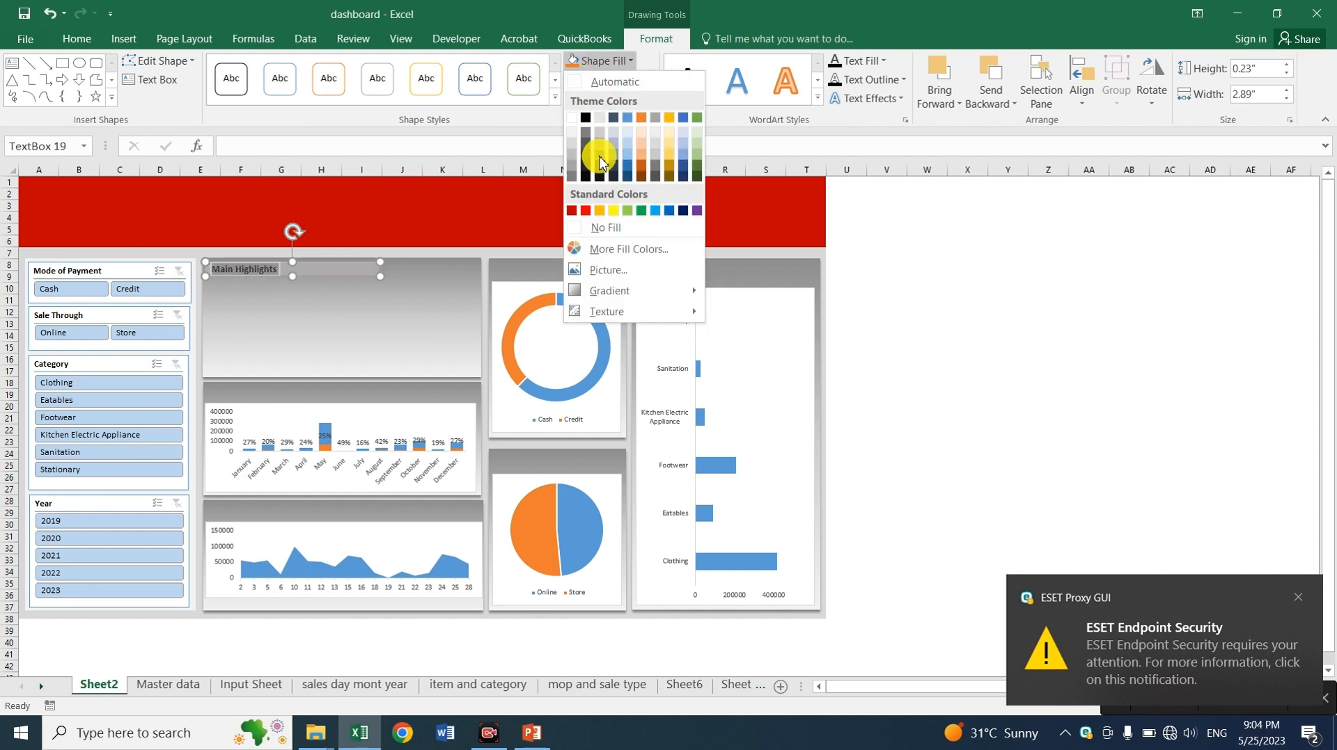
left_click(606, 223)
left_click(641, 79)
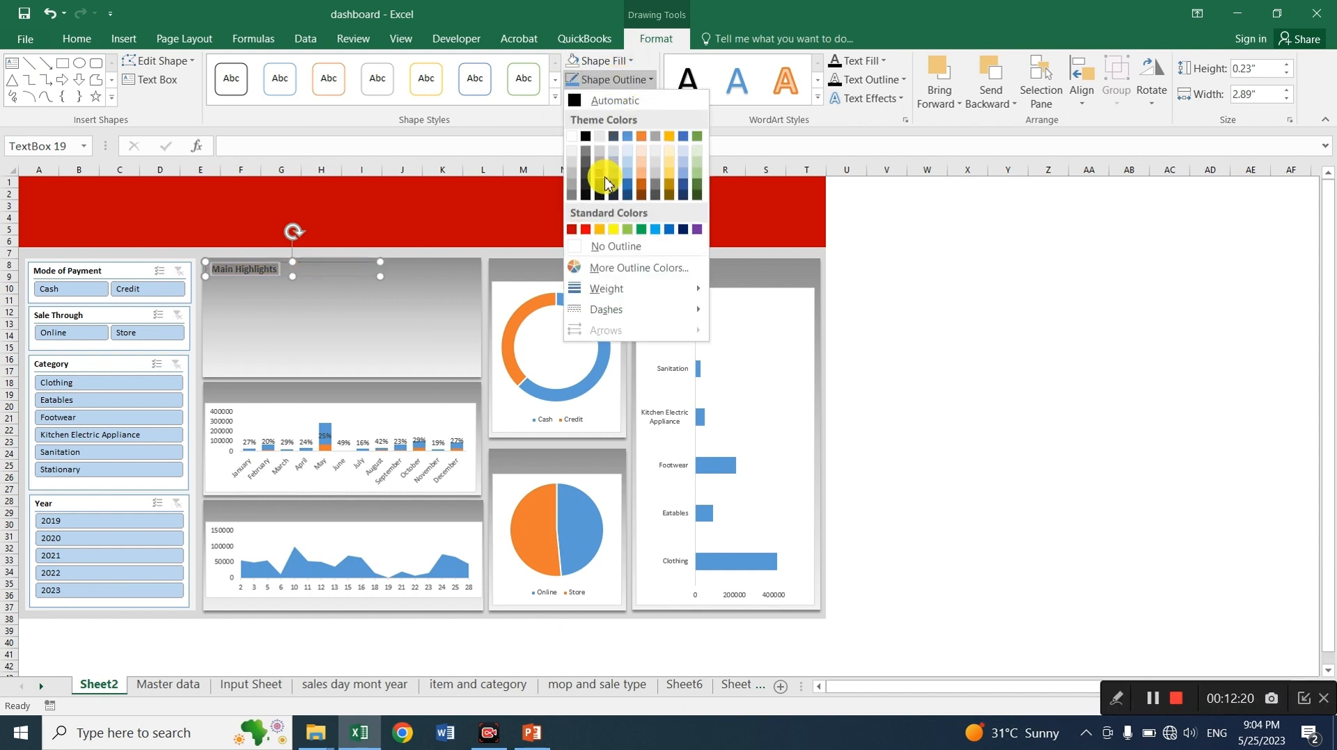
left_click(603, 247)
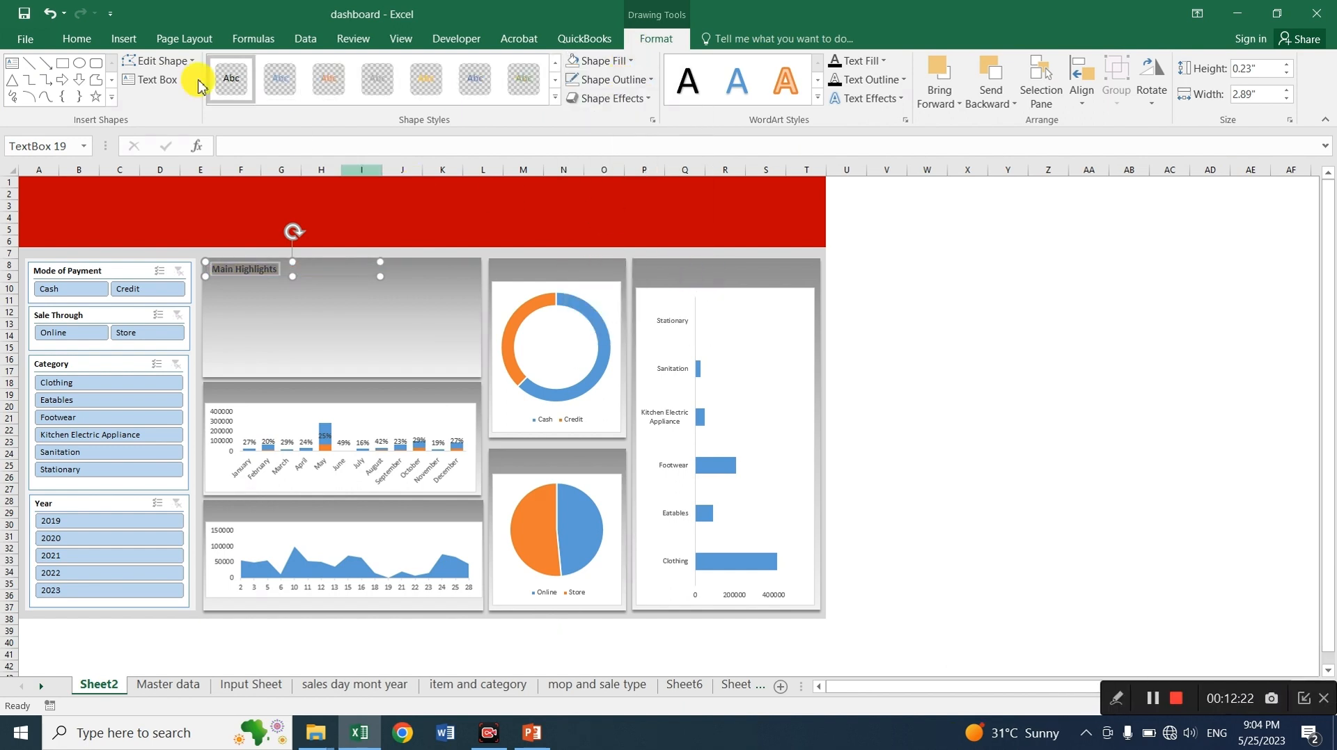
left_click(78, 41)
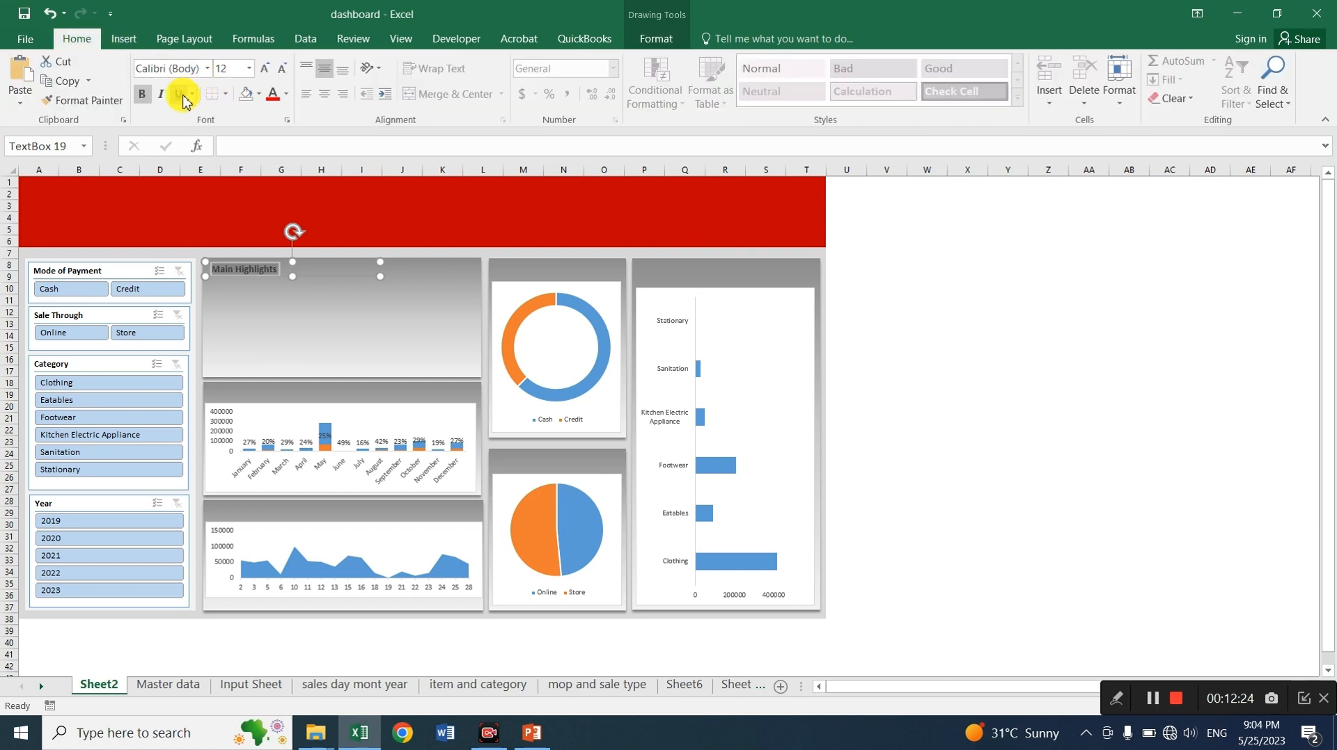
left_click(889, 305)
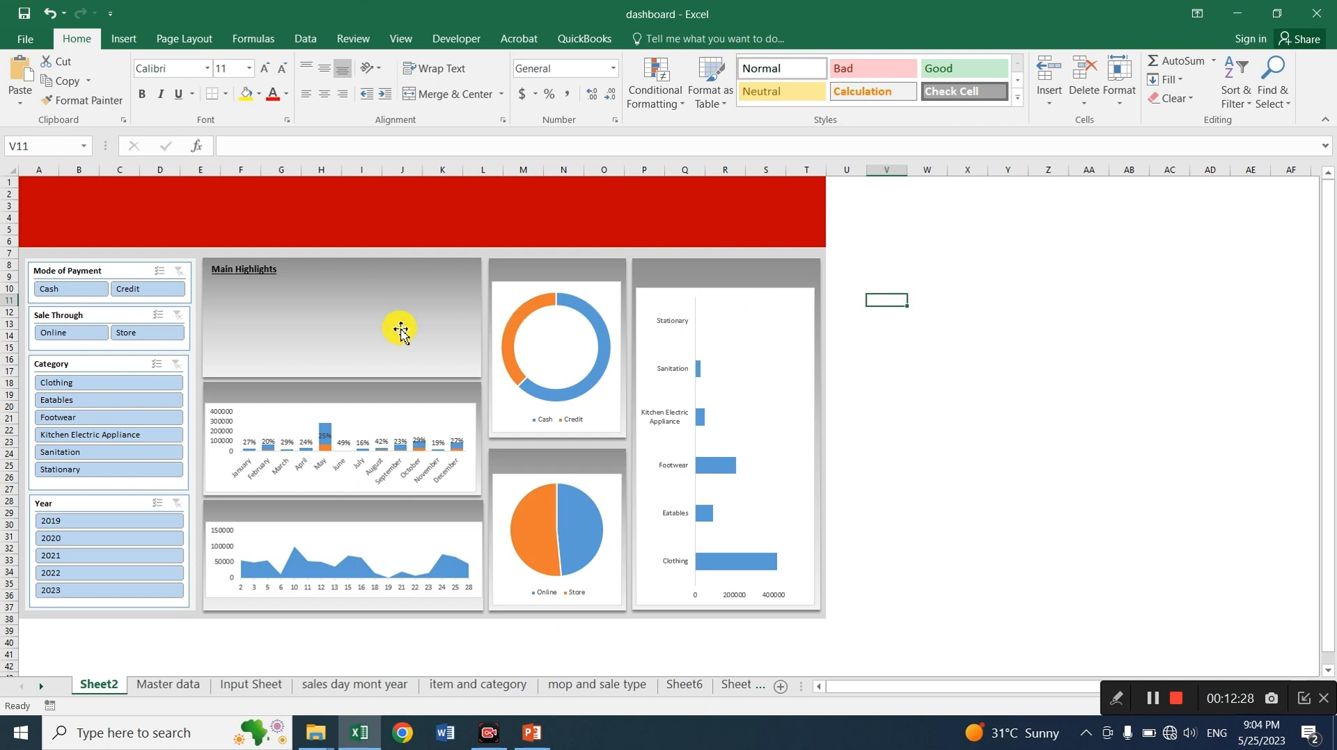
Duplicate the "Main Highlights" title four times and place one copy in the daily chart panel's title strip
left_click(244, 269)
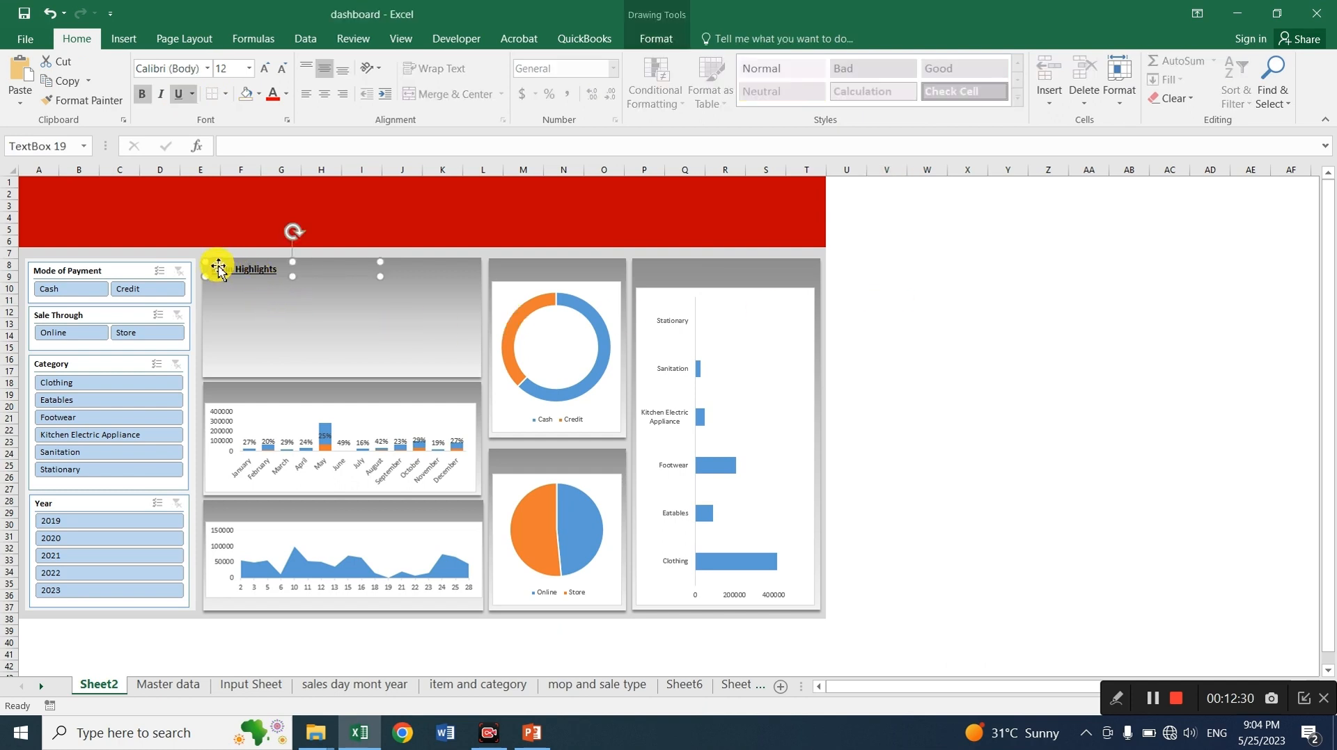
key("ctrl+v")
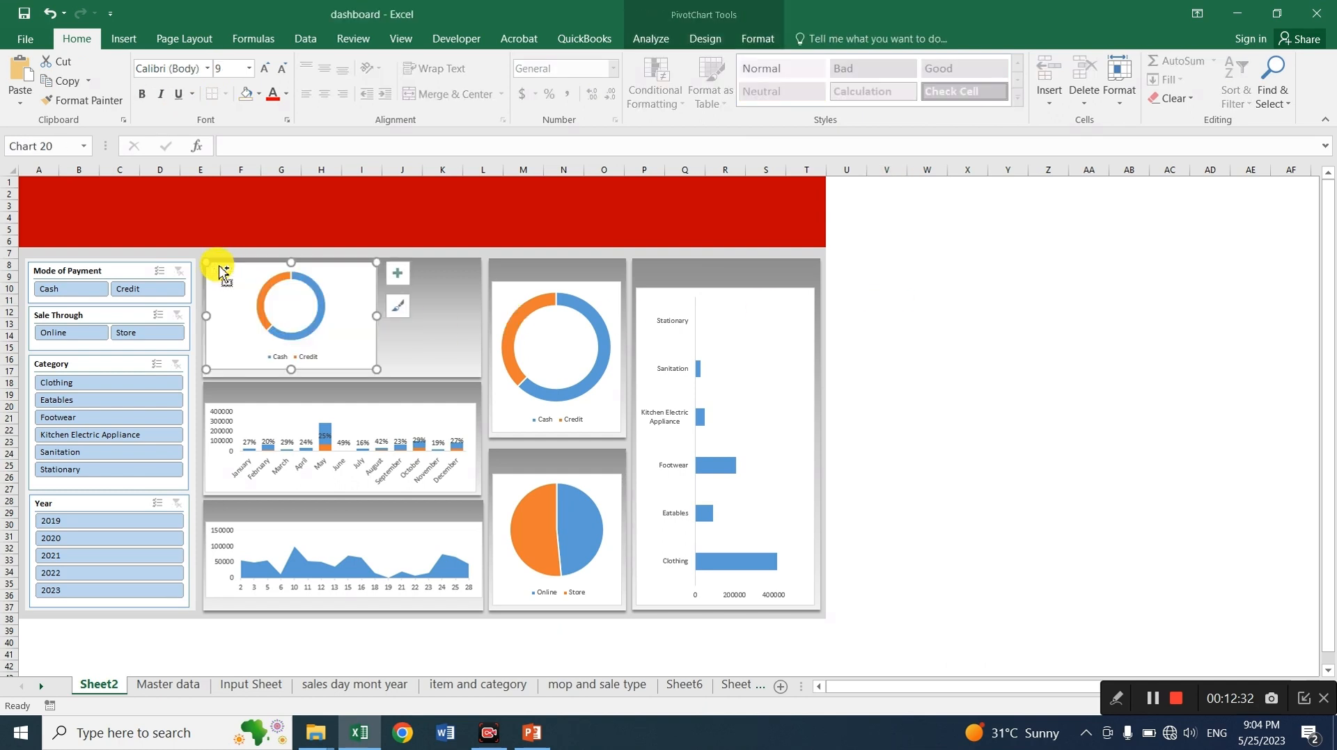
key("ctrl+z")
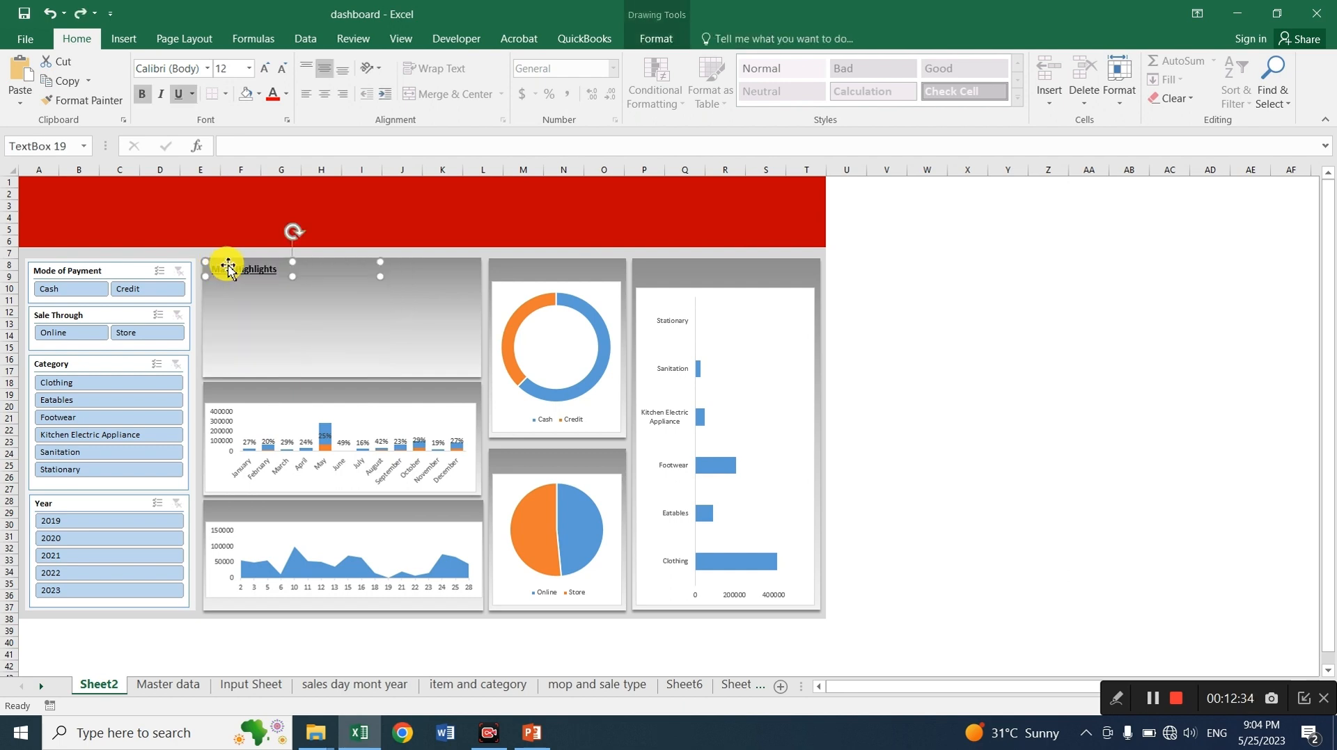
key("ctrl+d")
key("ctrl+d")
key("ctrl+d")
key("ctrl+d")
left_click_drag(330, 451, 309, 508)
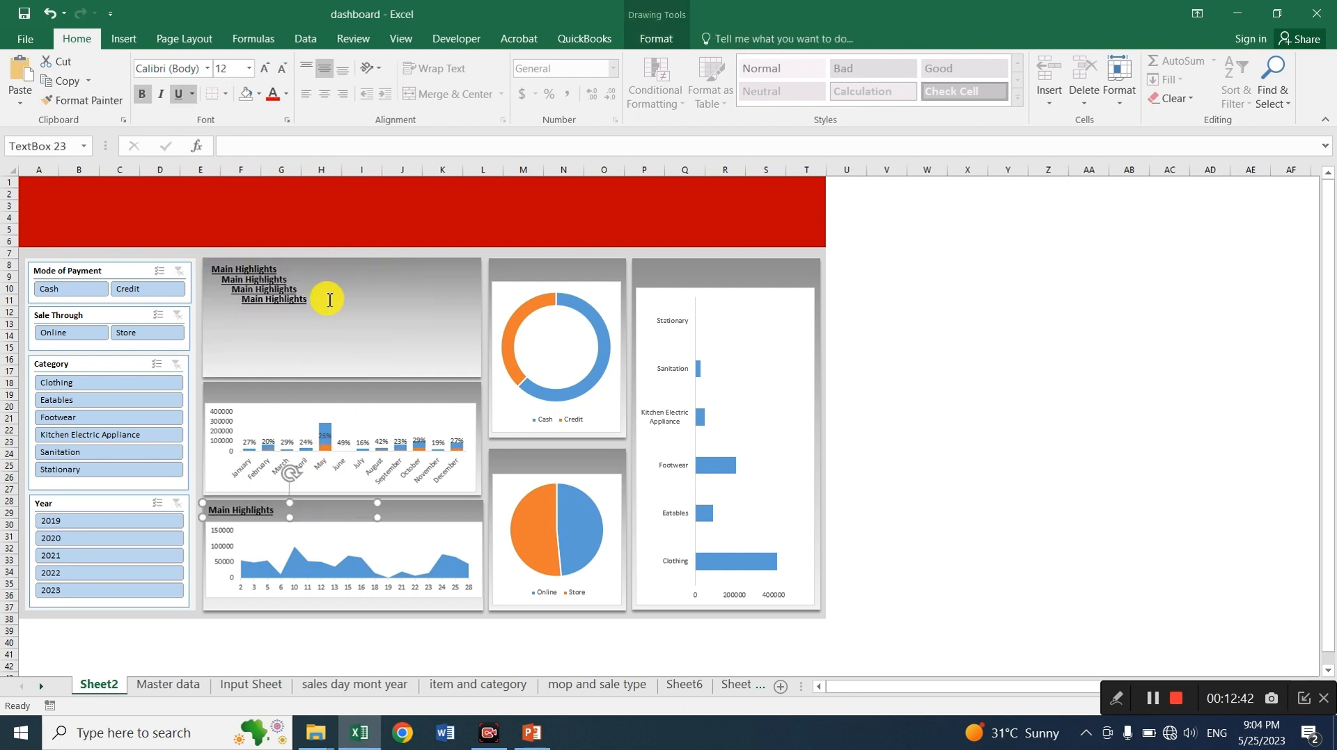
Place copies of the title in the title strips of the monthly, doughnut, pie and category chart panels, duplicating it once more
left_click_drag(324, 296, 555, 273)
left_click_drag(277, 283, 420, 352)
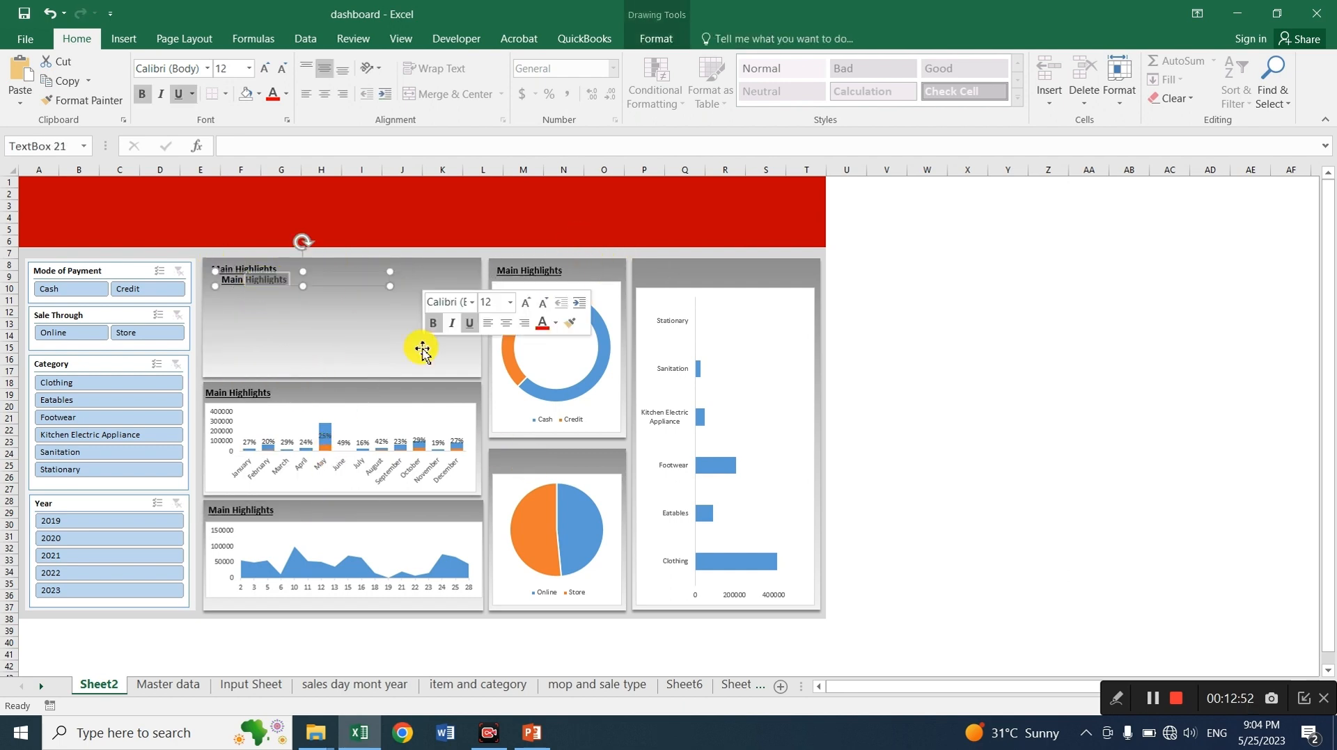
left_click_drag(322, 274, 749, 266)
key("ctrl+d")
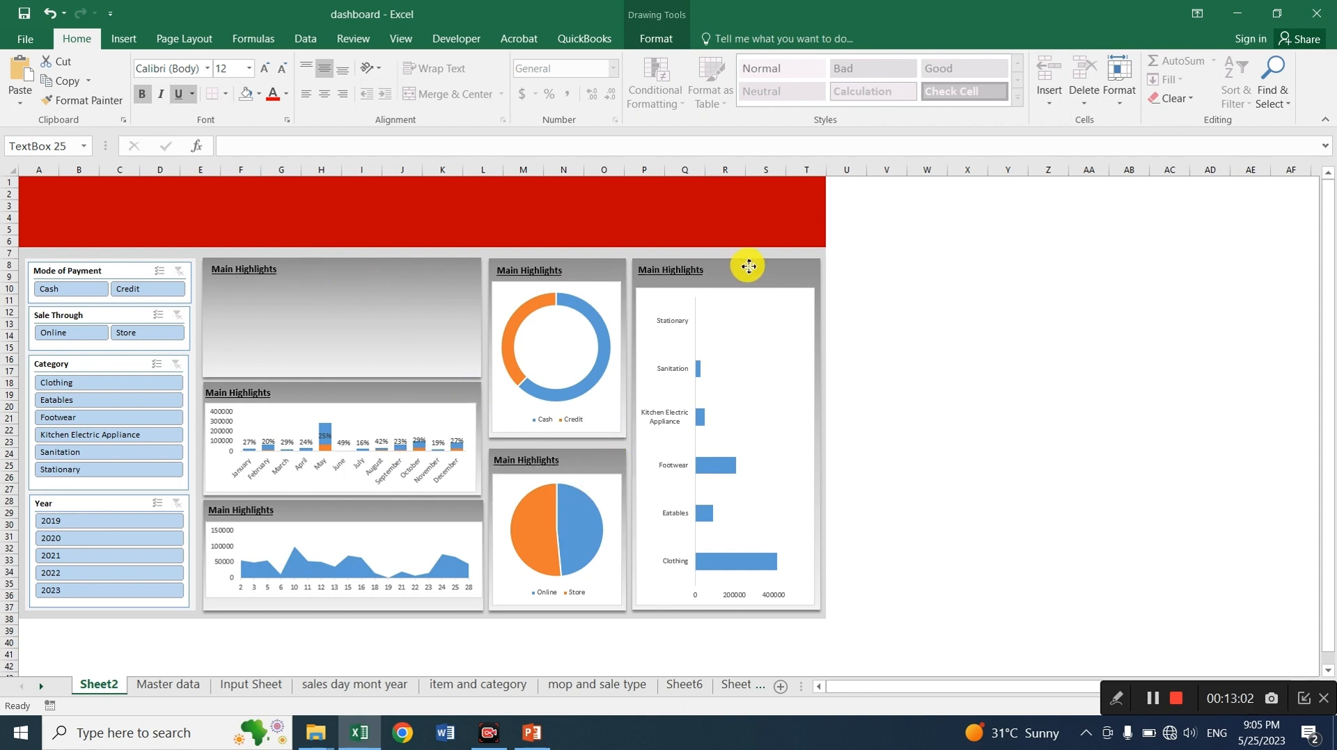
Retitle the monthly chart's panel "Montly Sales"
double_click(248, 394)
left_click(280, 392)
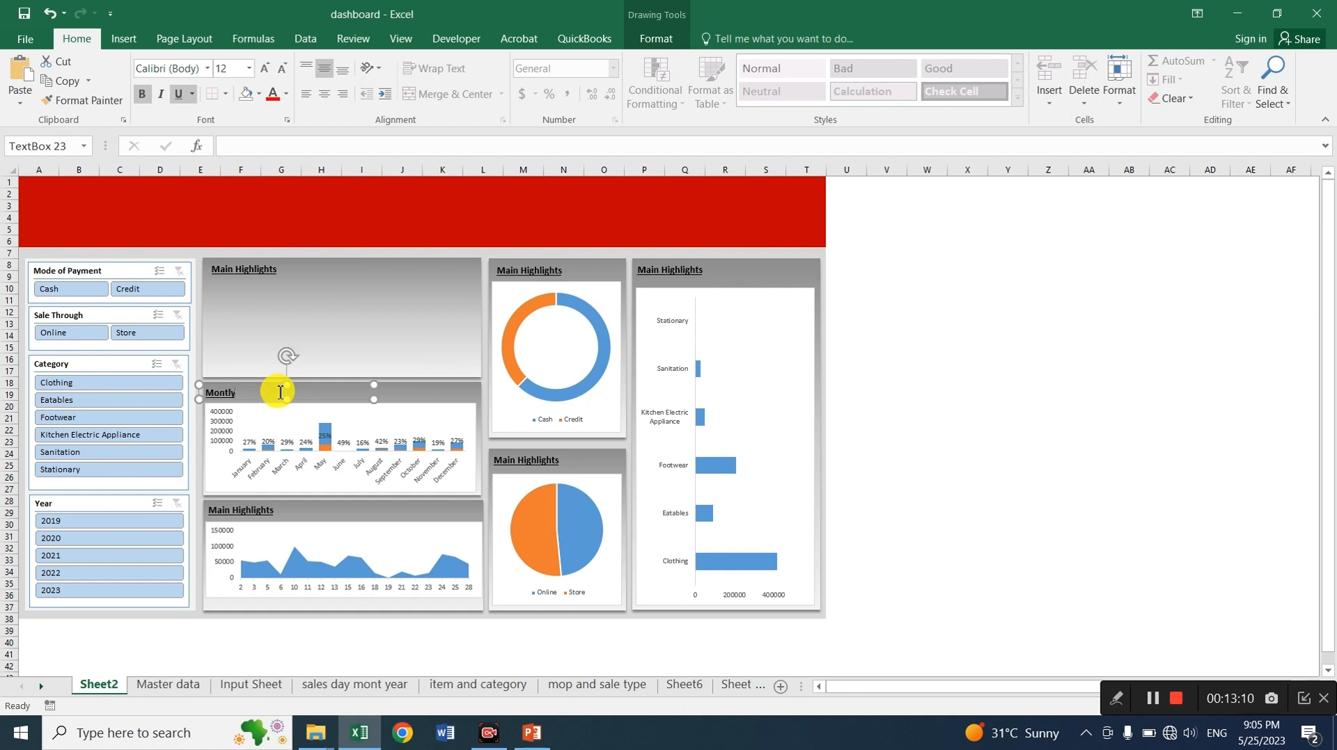
type("Sales")
Replace the daily chart panel's title with "Daily Sales"
double_click(284, 510)
left_click(283, 511)
key("BackSpace")
key("BackSpace")
key("BackSpace")
key("BackSpace")
key("BackSpace")
key("BackSpace")
key("BackSpace")
key("BackSpace")
key("BackSpace")
key("BackSpace")
key("BackSpace")
key("BackSpace")
key("BackSpace")
key("BackSpace")
key("BackSpace")
type("Daily Sales")
Retitle the doughnut chart's panel "Mode of Payment" and the pie chart's panel "Sales Through"
double_click(538, 270)
left_click(569, 270)
key("BackSpace")
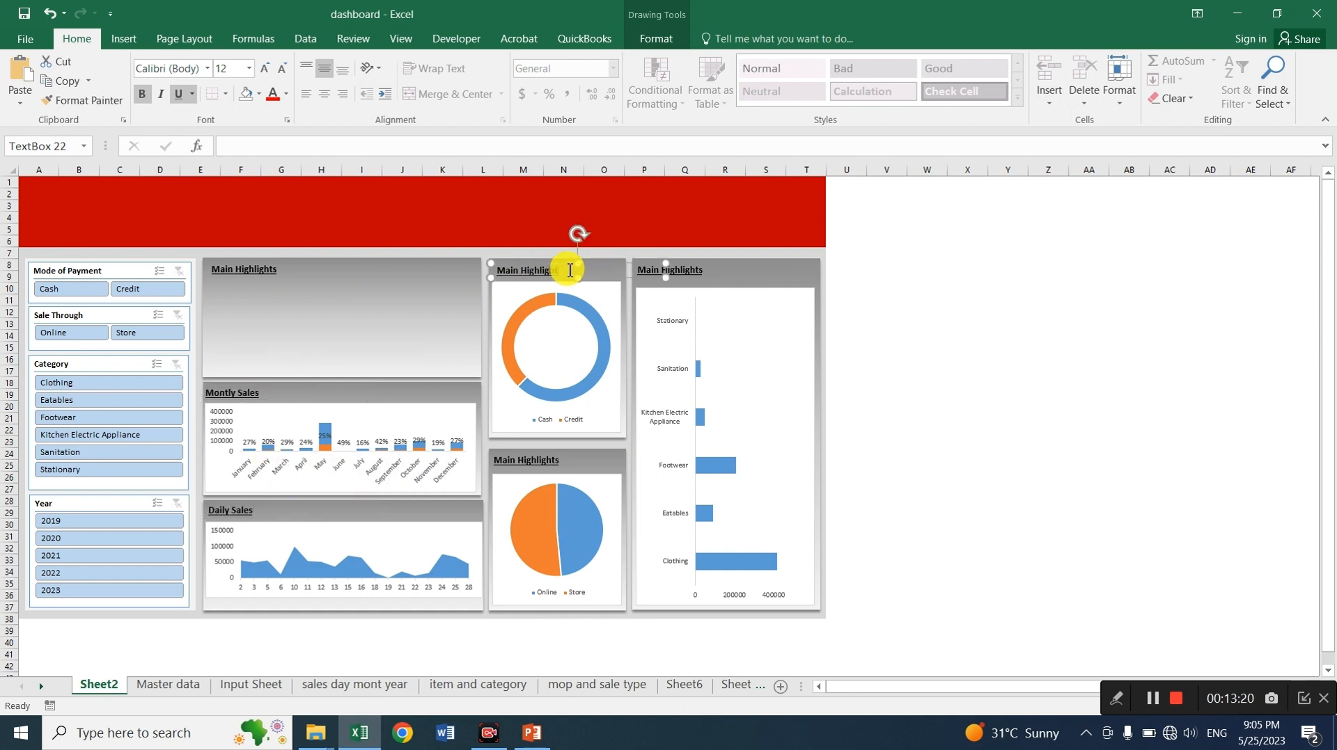
triple_click(568, 458)
type("Sales Through")
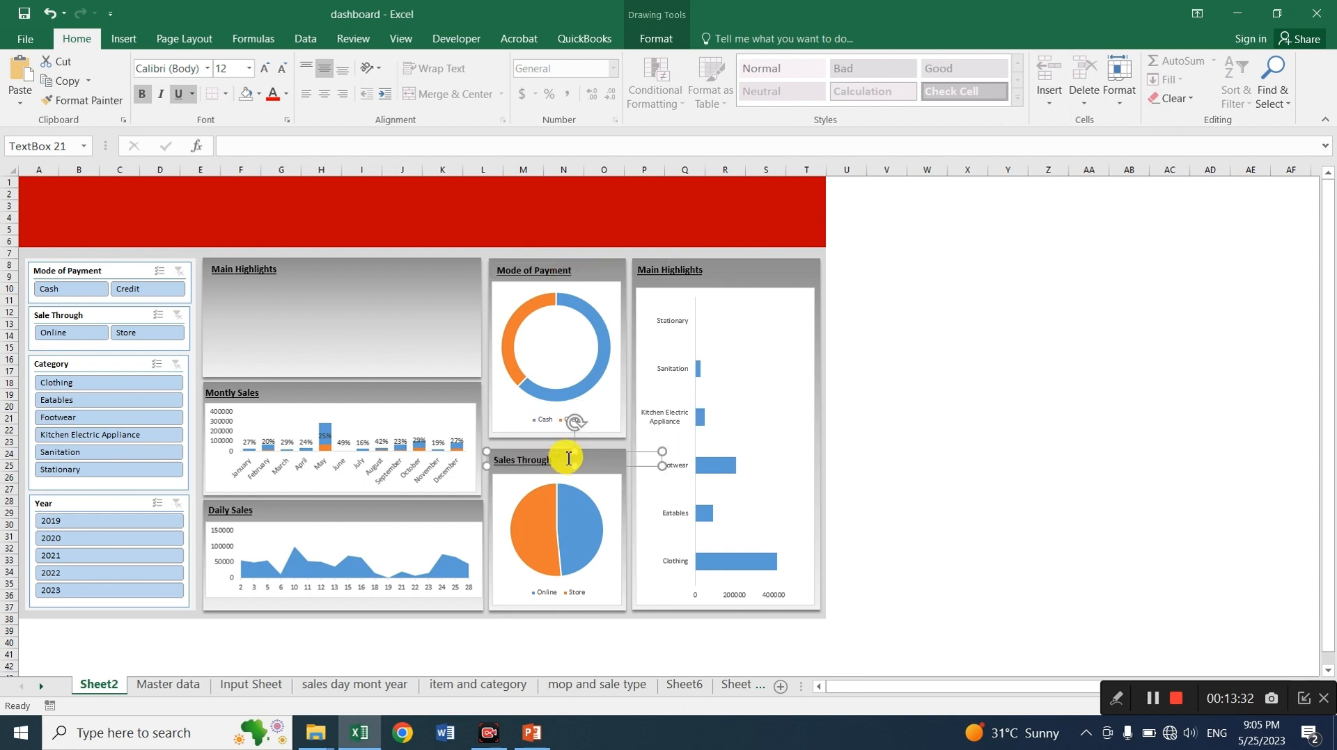
Retitle the category bar chart's panel "Category Wise"
triple_click(707, 270)
type("Category Wise")
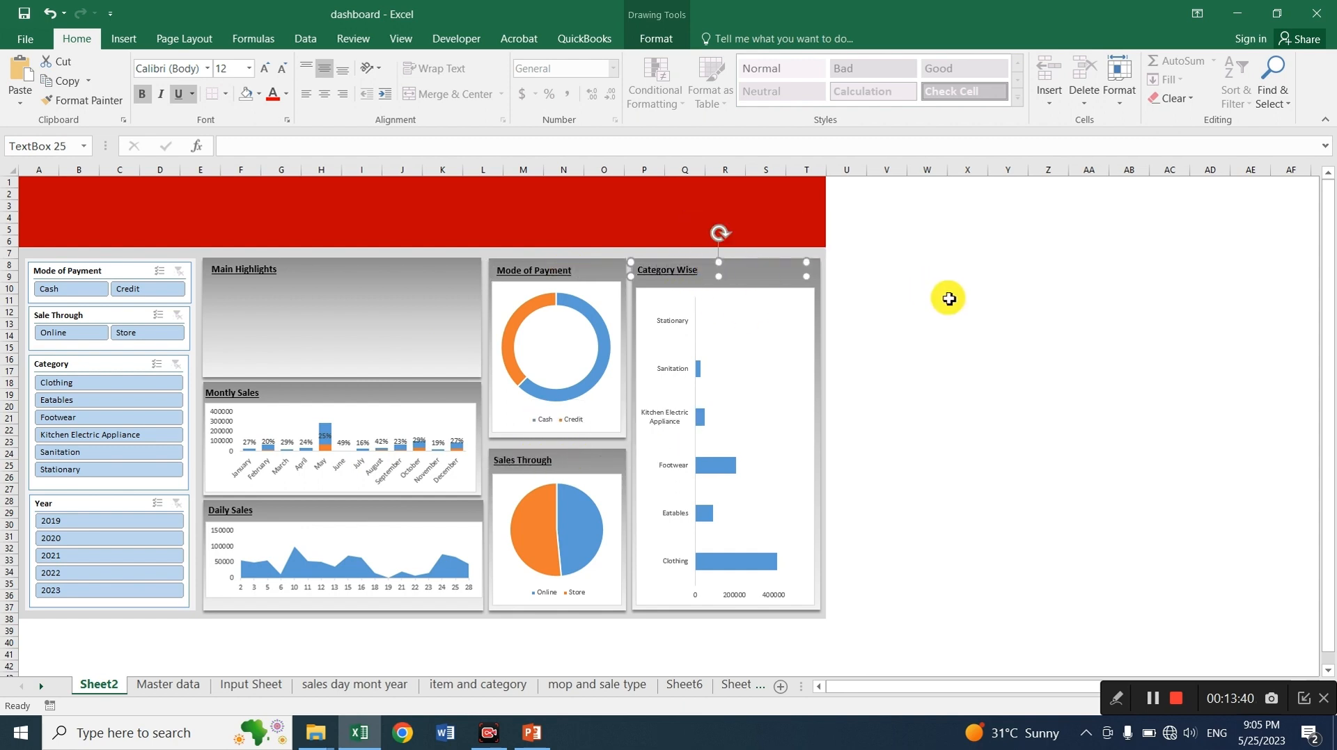
left_click(950, 301)
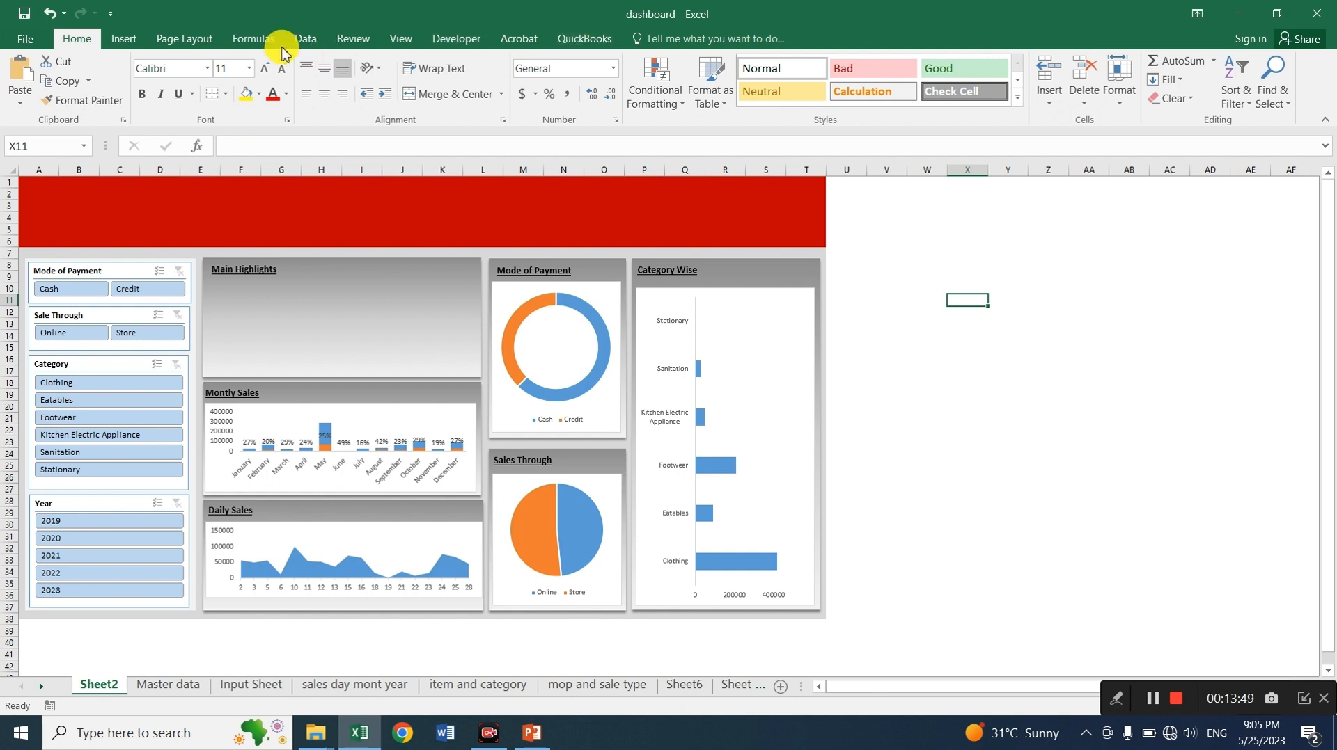
Add a text box about 0.89" high by 12.73" wide across the red banner, reading "Sales Dashboard ( Super Market)"
left_click(115, 37)
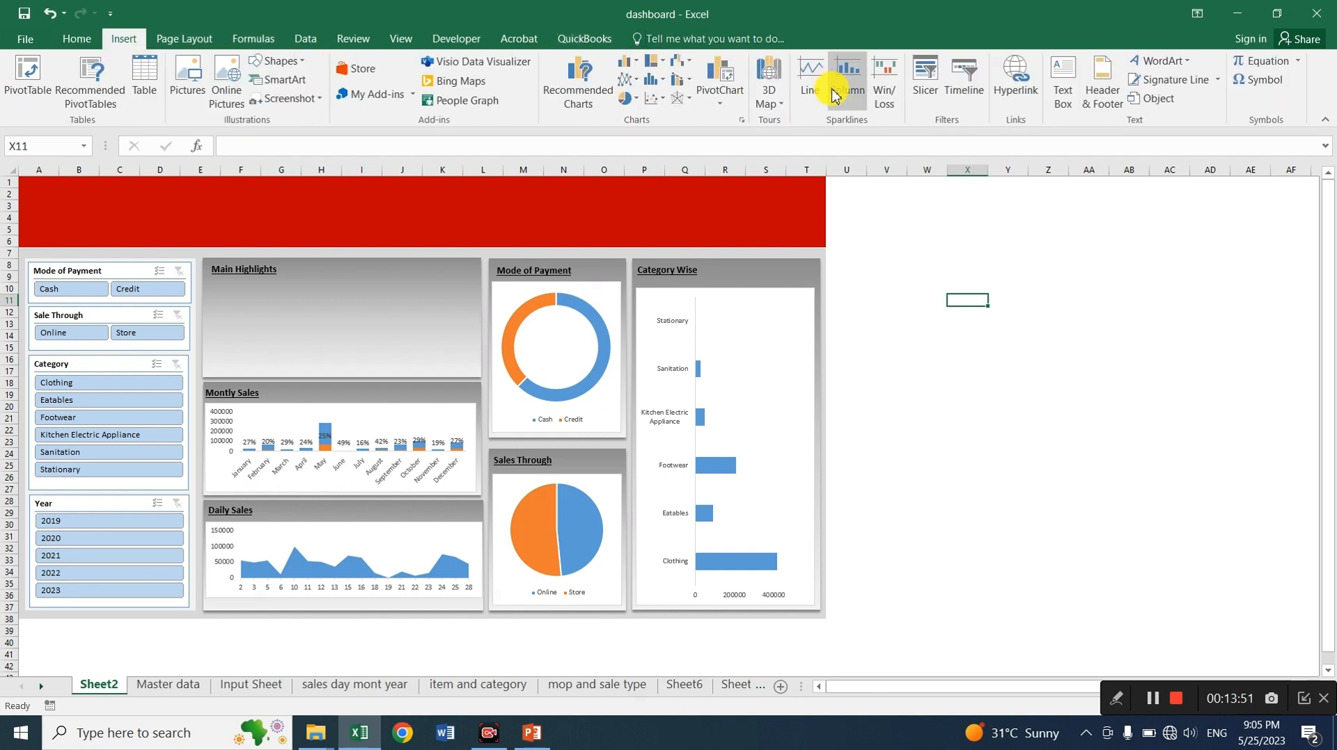
left_click(1062, 80)
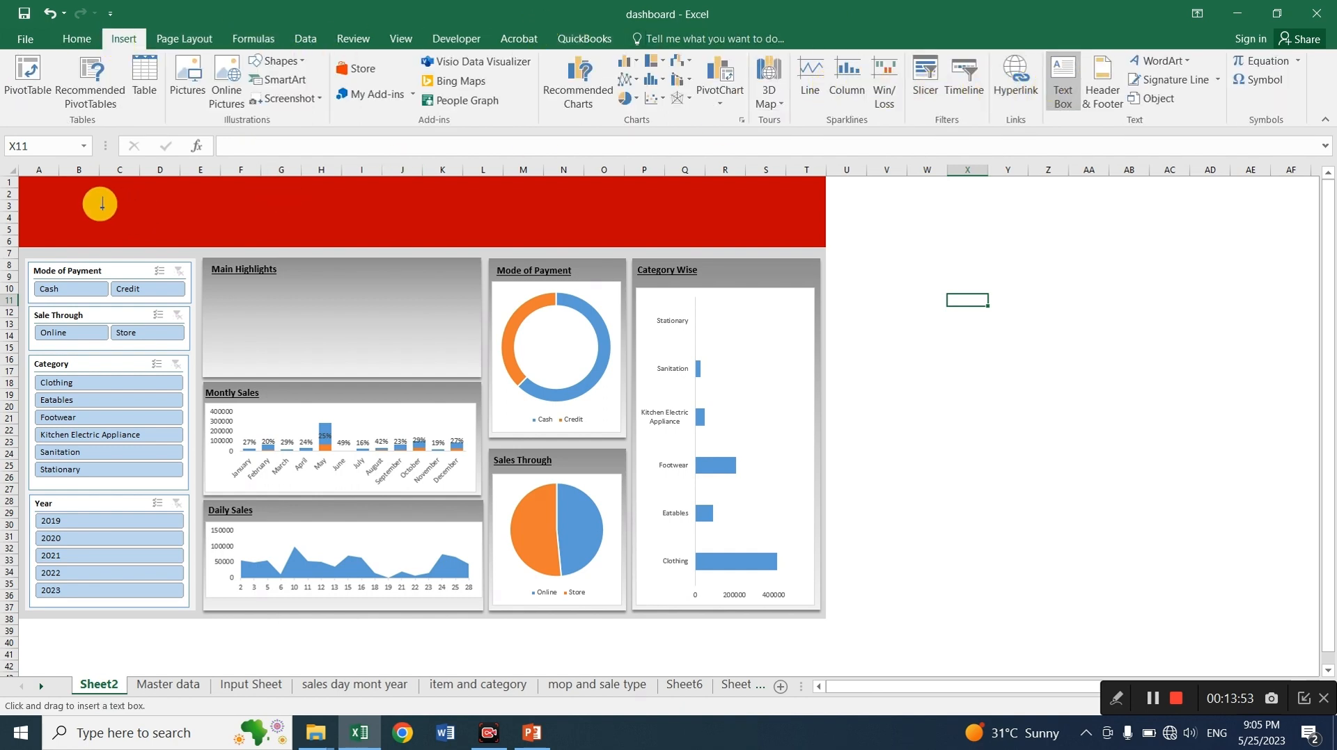
mouse_move(38, 185)
left_mouse_down()
mouse_move(54, 215)
mouse_move(533, 258)
mouse_move(838, 202)
mouse_move(804, 239)
left_mouse_up()
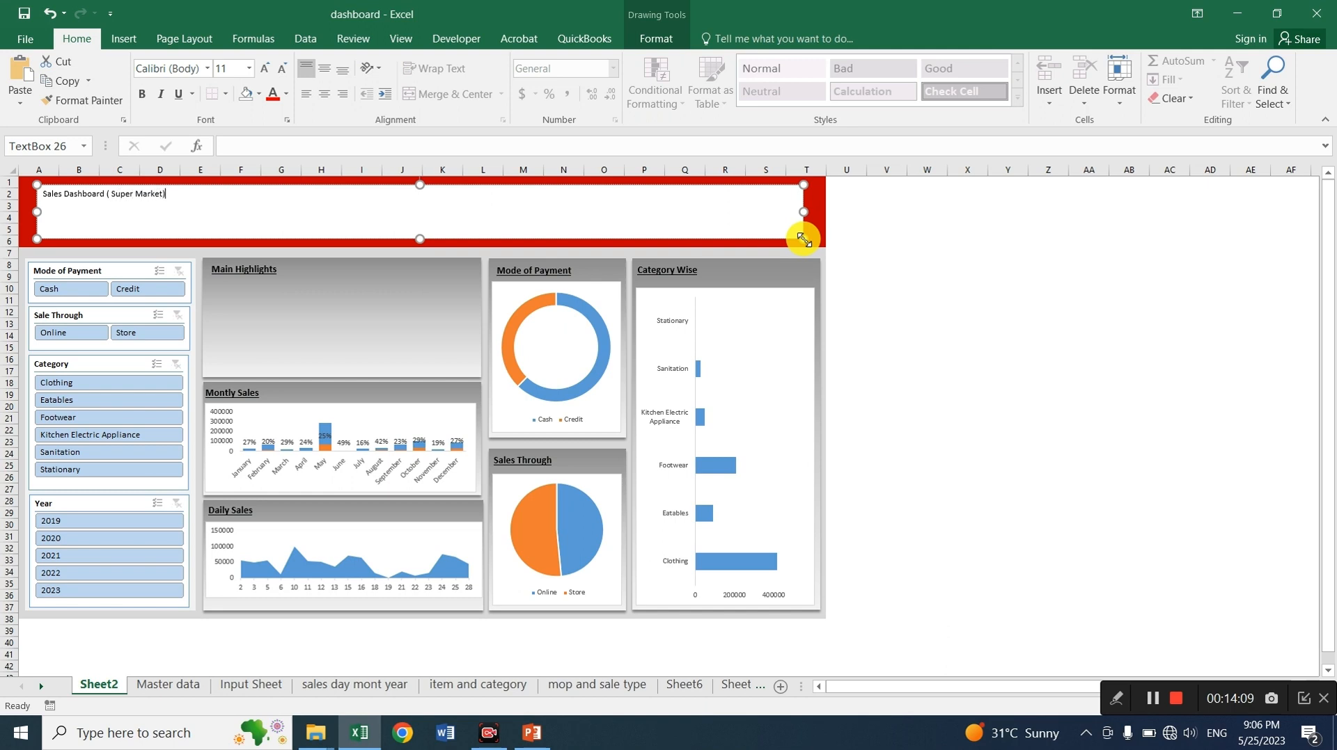
Set the whole banner title to size 50 and make it bold
key("ctrl+a")
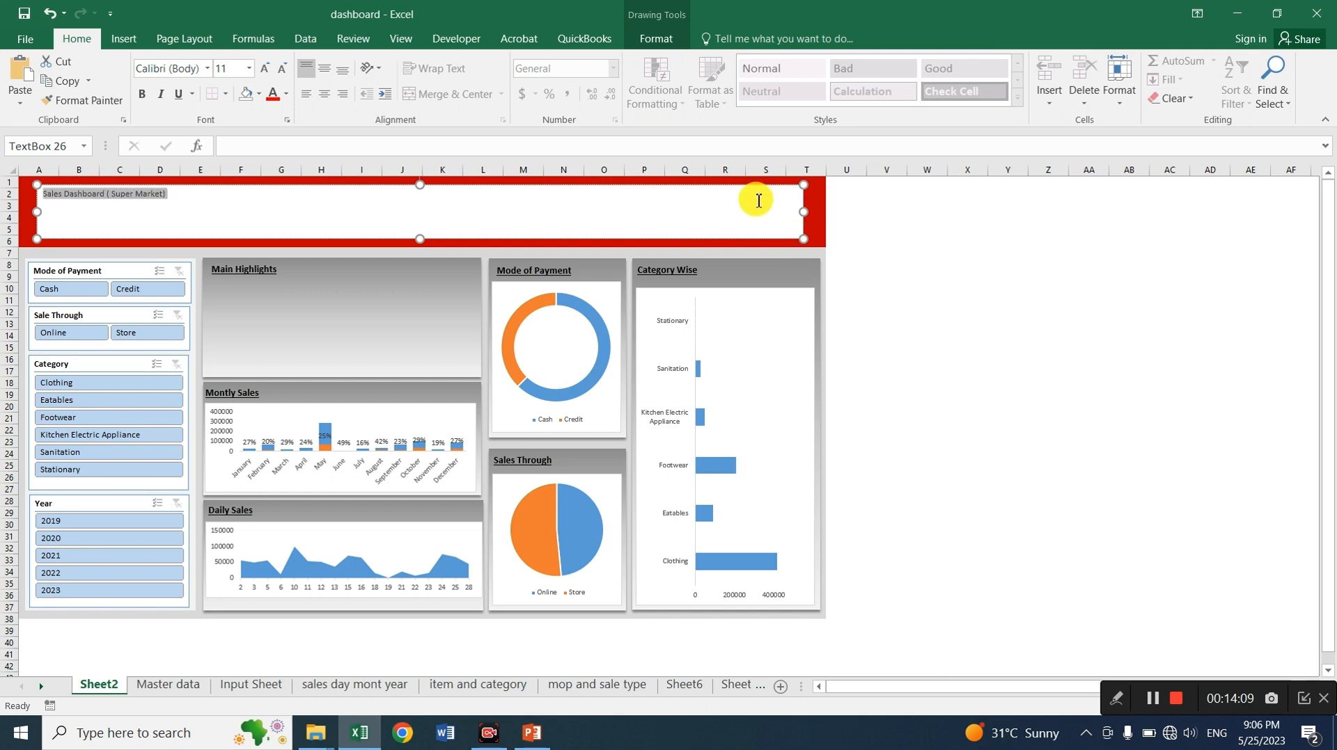
left_click(230, 67)
type("50")
key("Return")
key("ctrl+b")
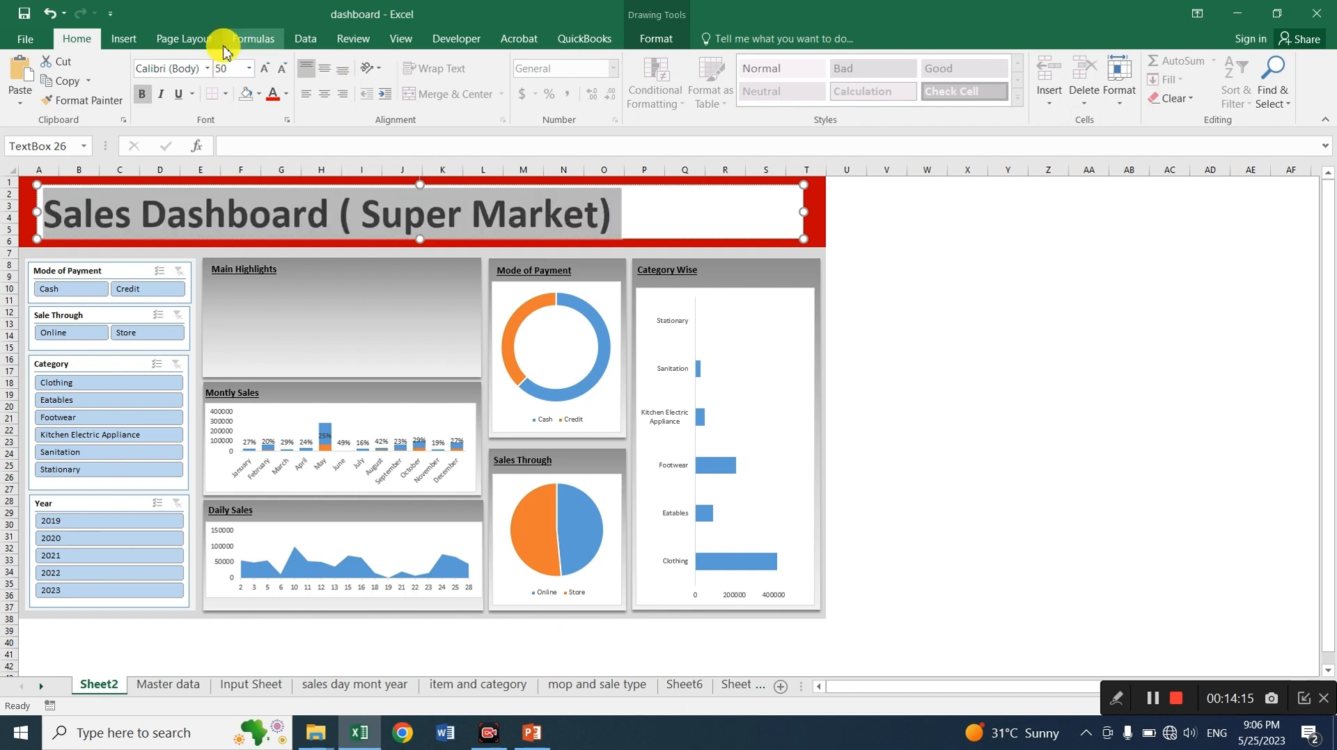
Space out the banner title's words "Sales Dashboard" by inserting a space between their letters
left_click(62, 213)
key("space")
key("Right")
key("space")
key("Right")
key("space")
key("Right")
key("space")
key("Right")
key("Right")
key("Right")
key("space")
key("Right")
key("space")
key("Right")
key("space")
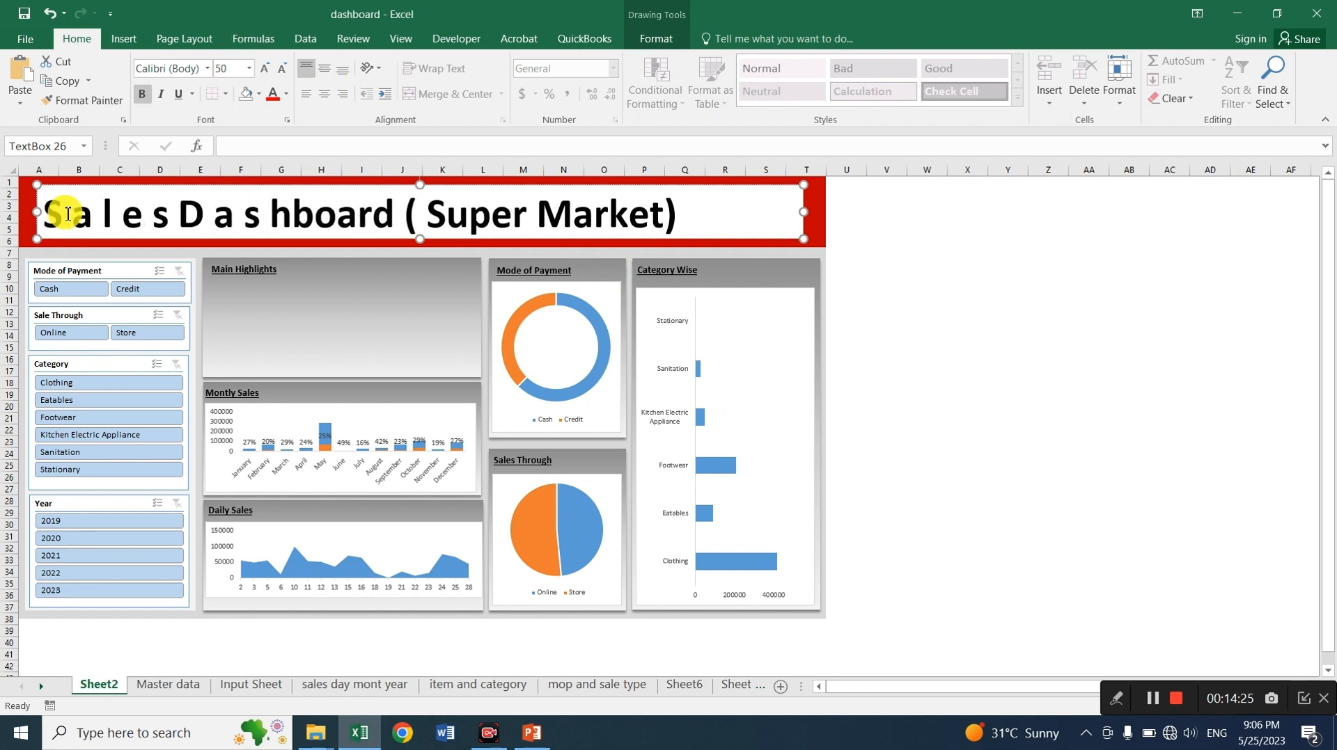
key("Right")
key("space")
key("Right")
key("space")
key("Right")
key("space")
key("Right")
key("space")
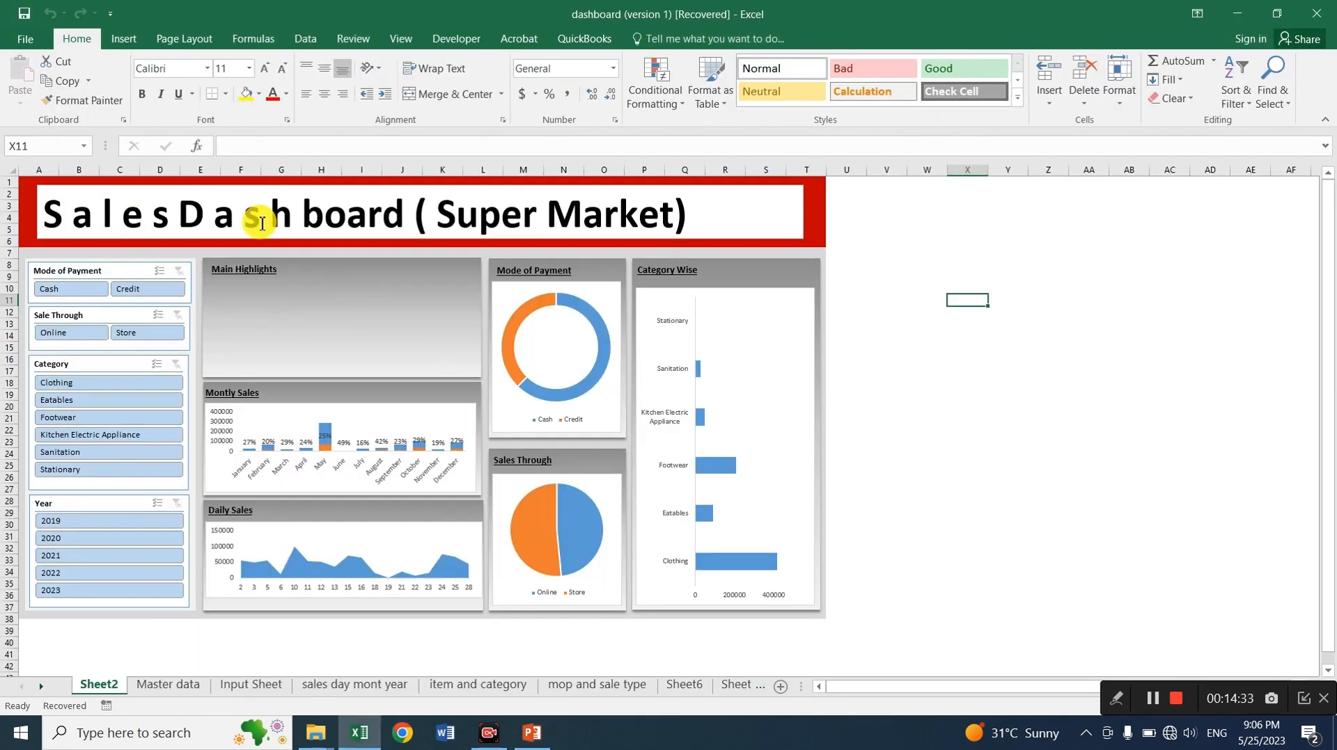
left_click(322, 214)
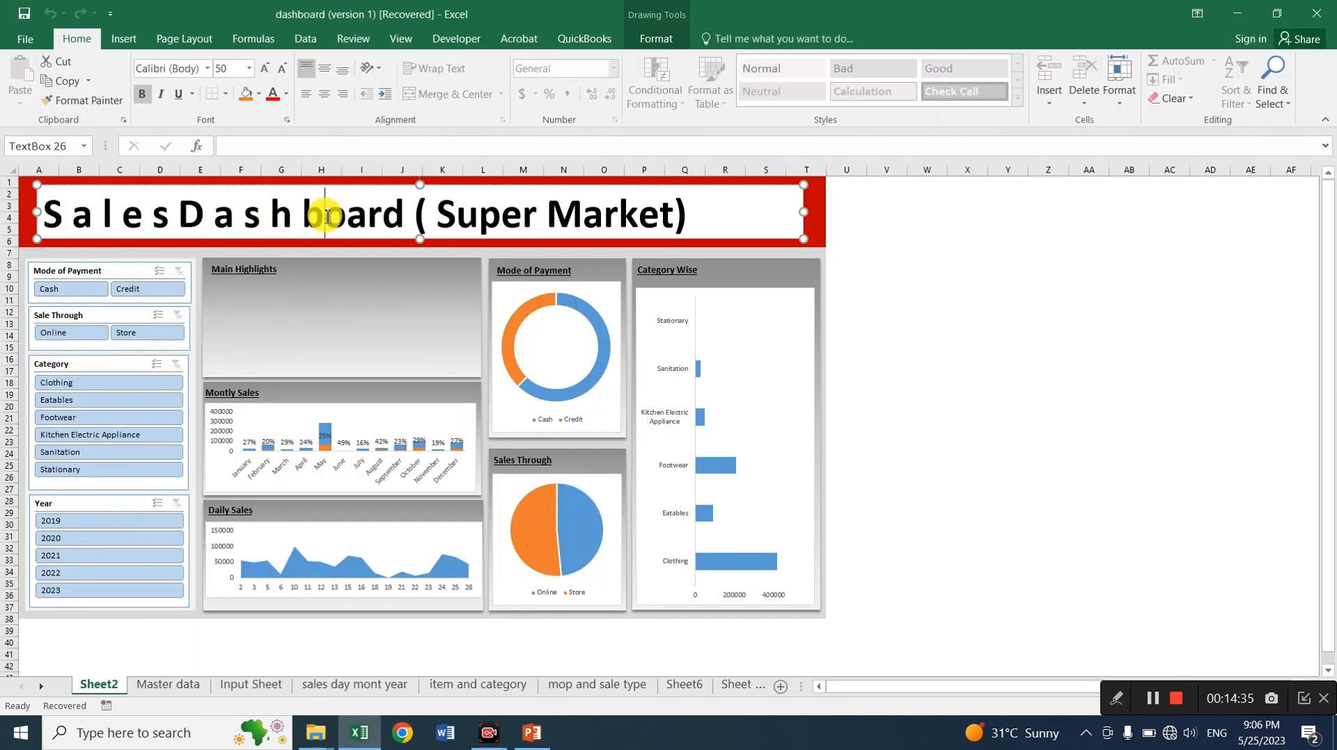
key("space")
key("Right")
key("space")
key("Right")
key("space")
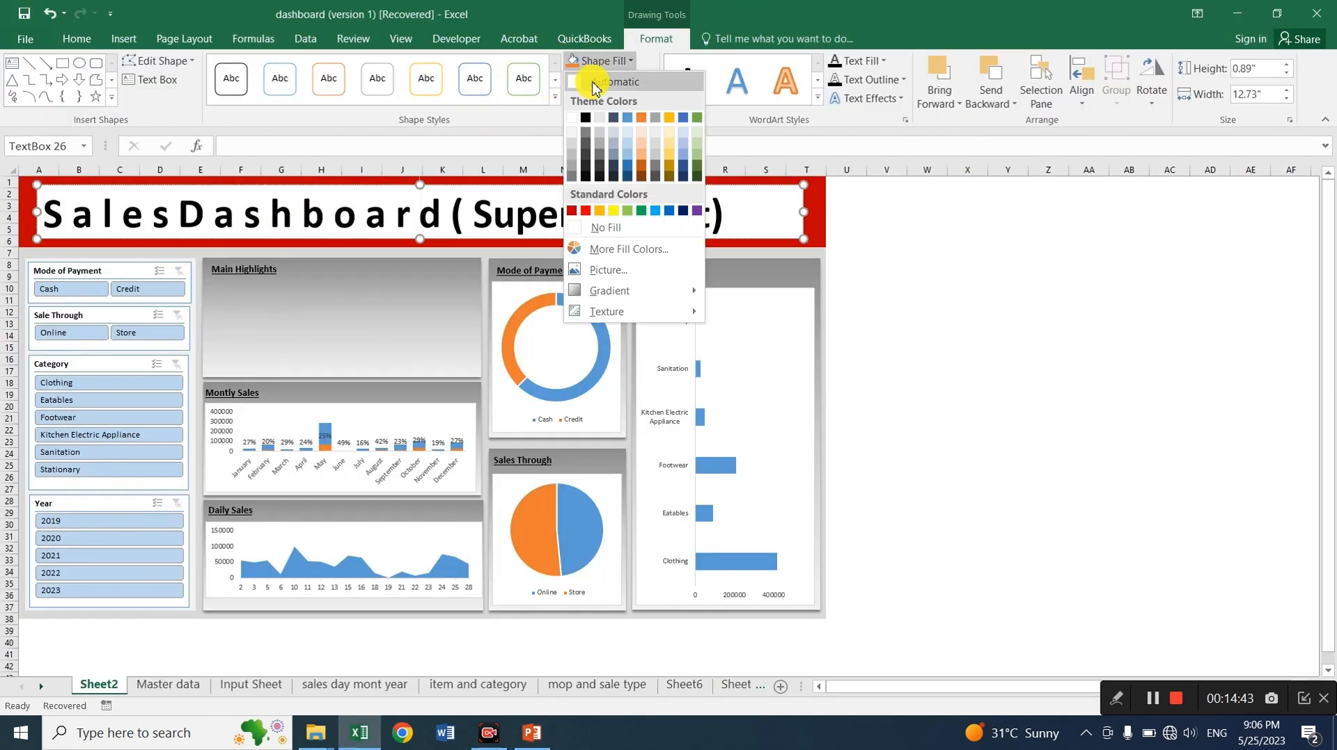
Remove the banner title box's fill and outline, and make its text white
left_click(606, 80)
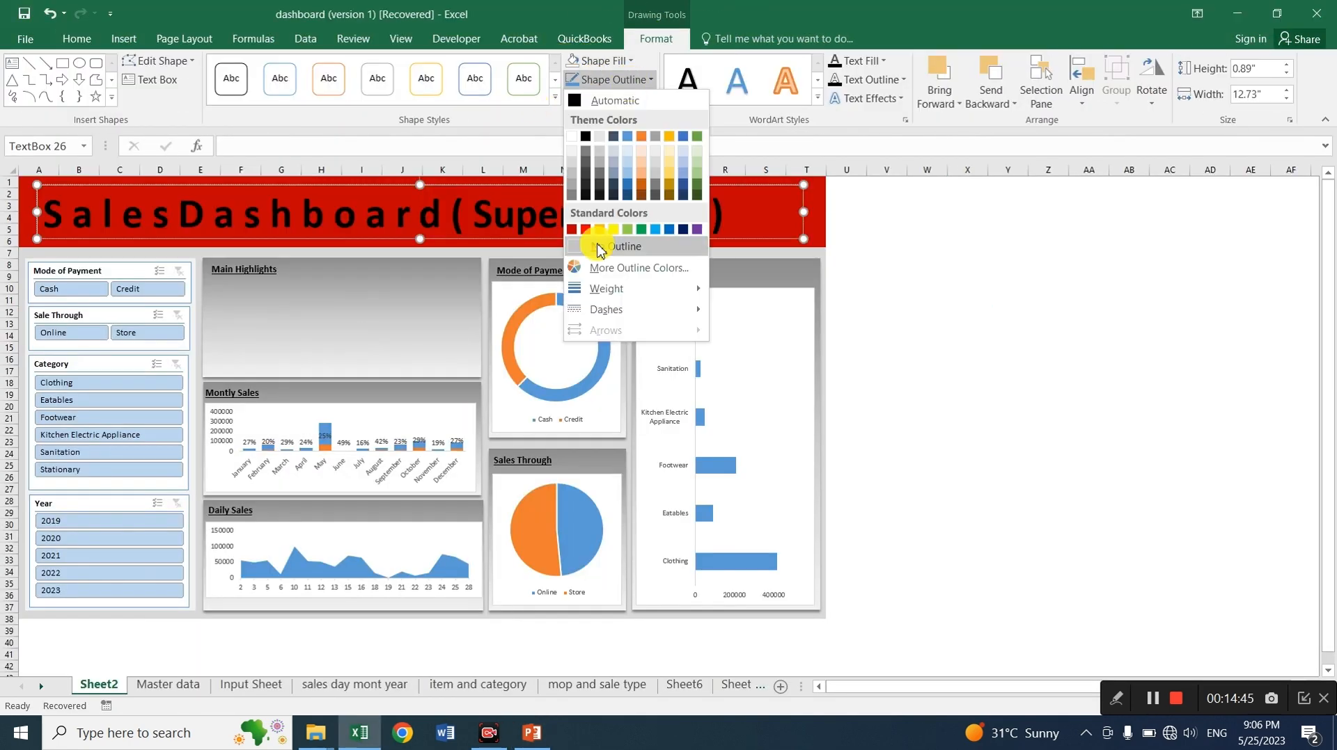
left_click(596, 158)
left_click(77, 39)
left_click(888, 288)
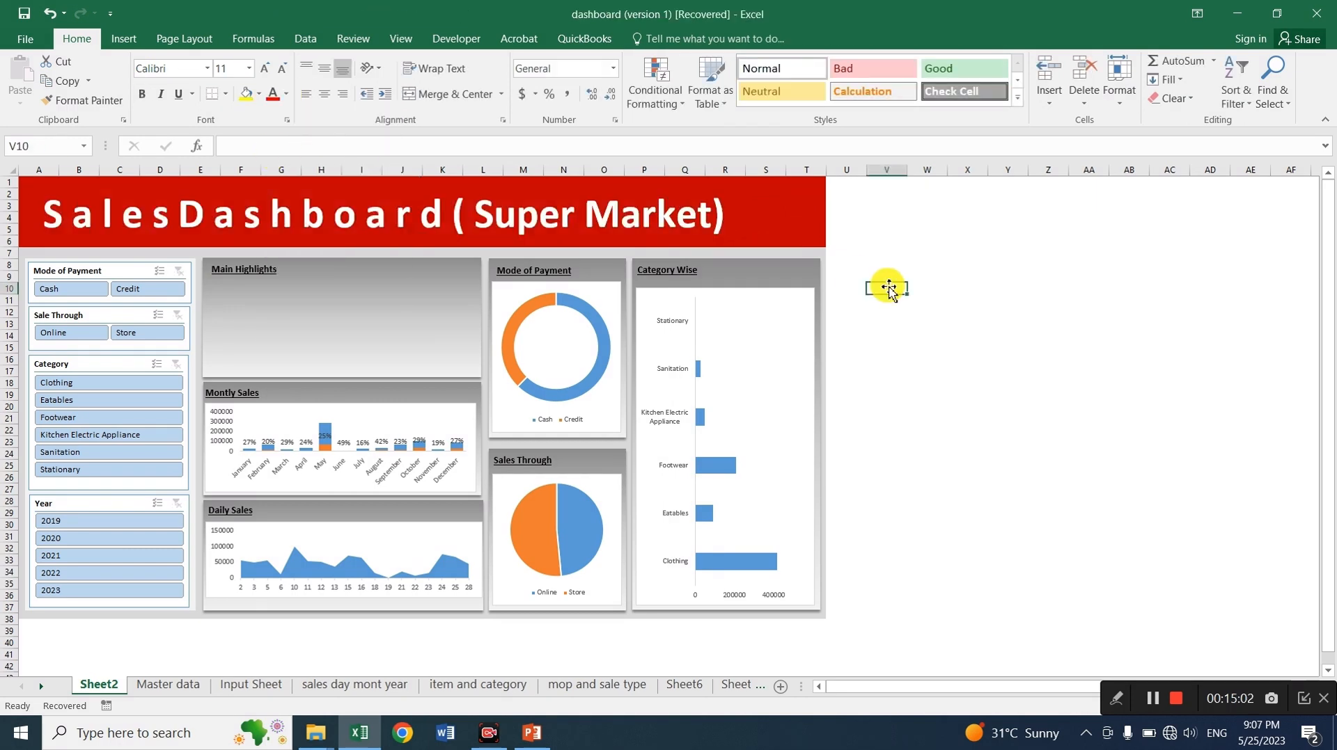
Remove the fill and outline from the plot area of the Category Wise bar chart
left_click(757, 303)
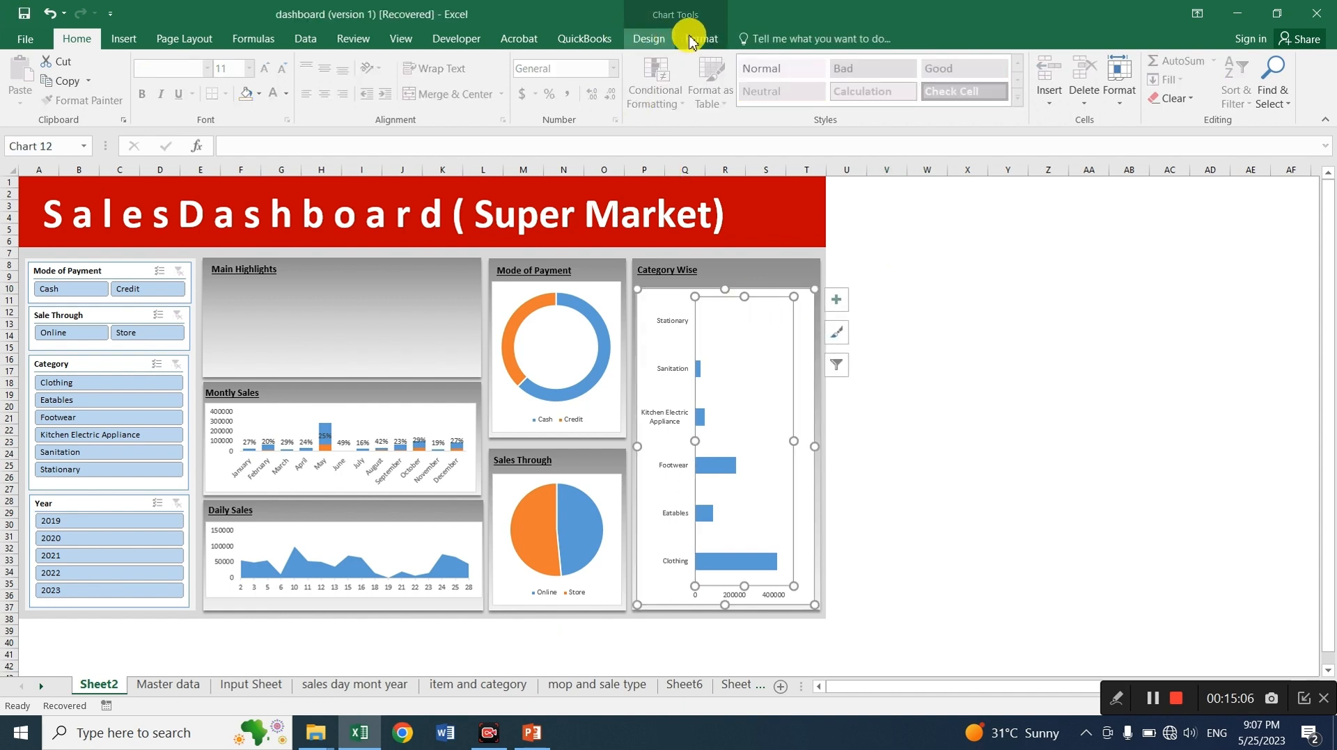
left_click(696, 39)
left_click(663, 41)
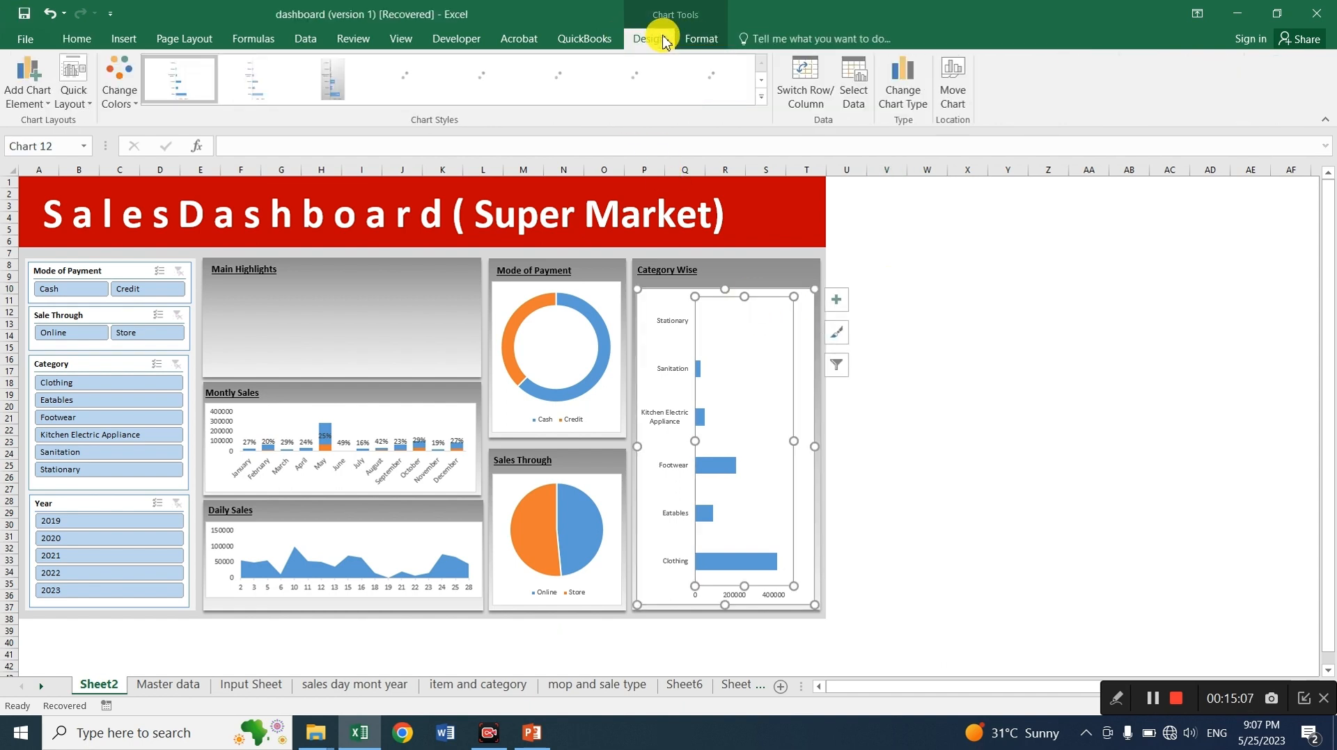
left_click(701, 39)
left_click(651, 70)
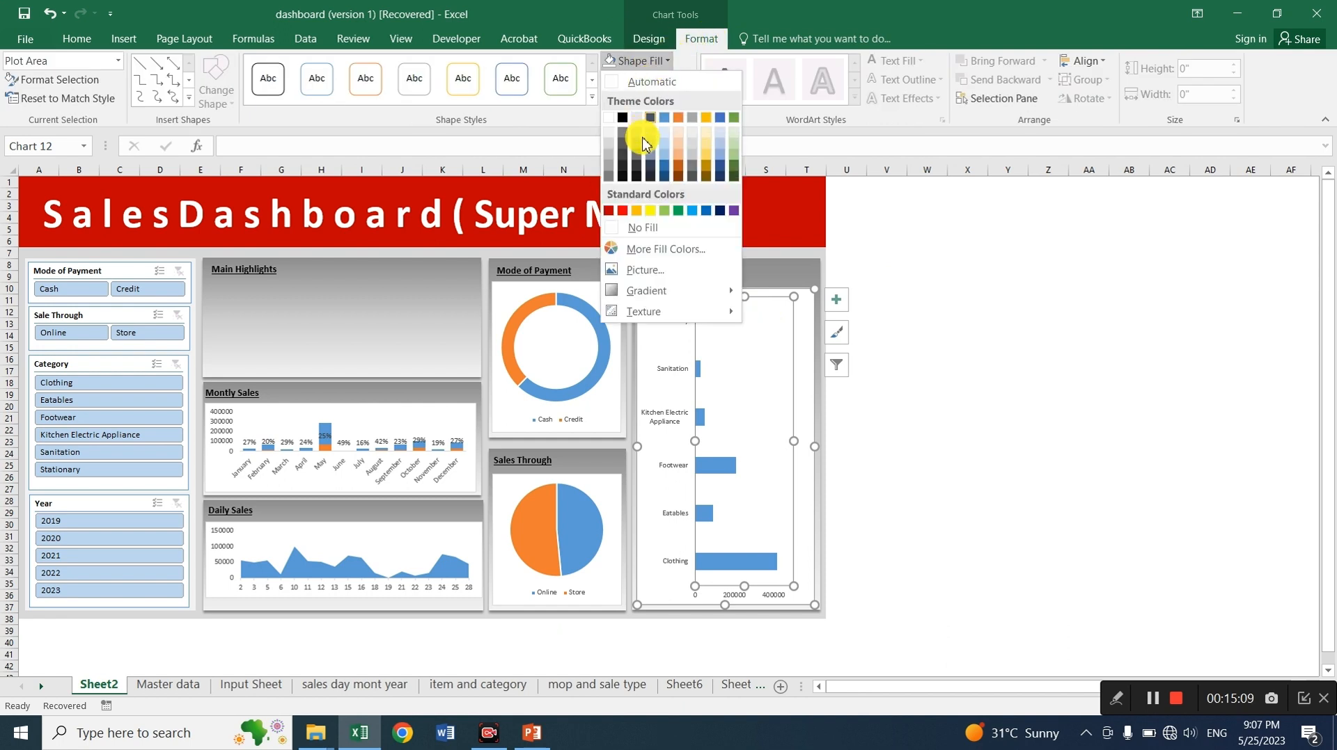
left_click(635, 223)
left_click(649, 80)
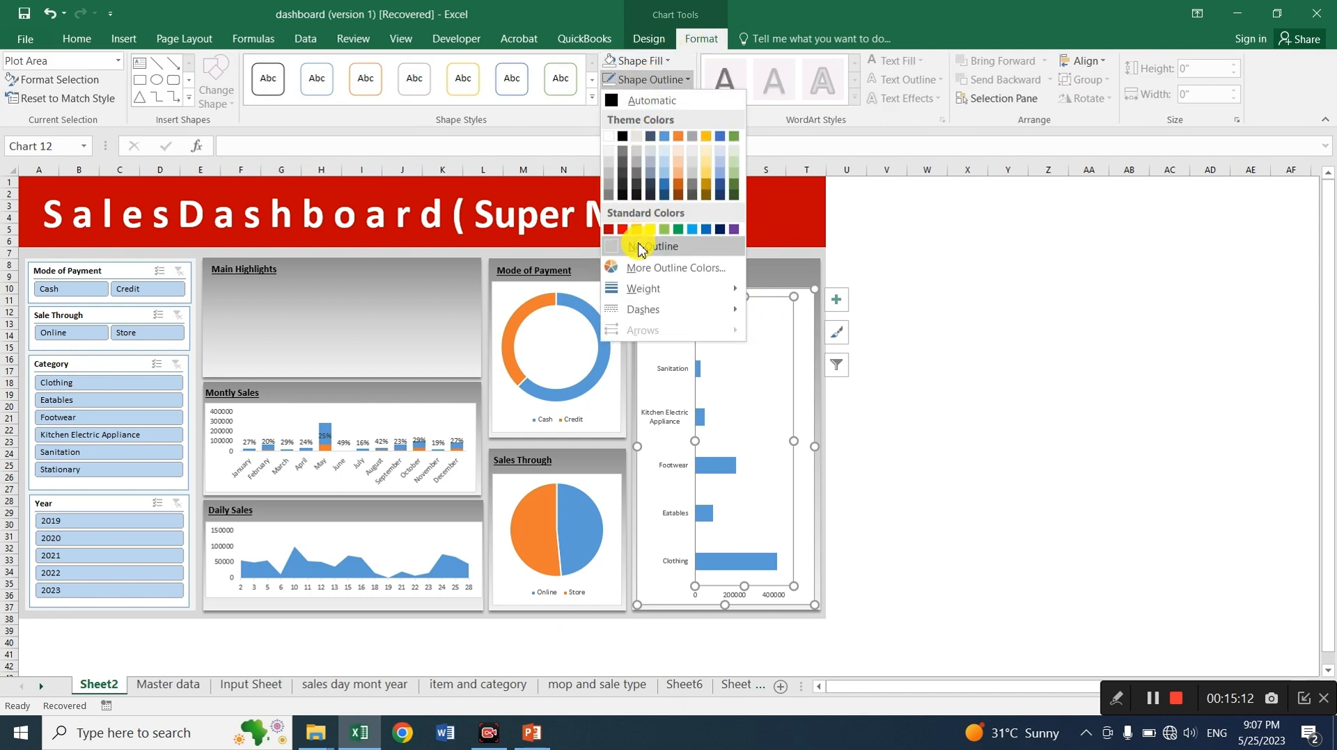
left_click(635, 236)
Remove the fill and outline from the whole chart area of the Category Wise chart
left_click(652, 302)
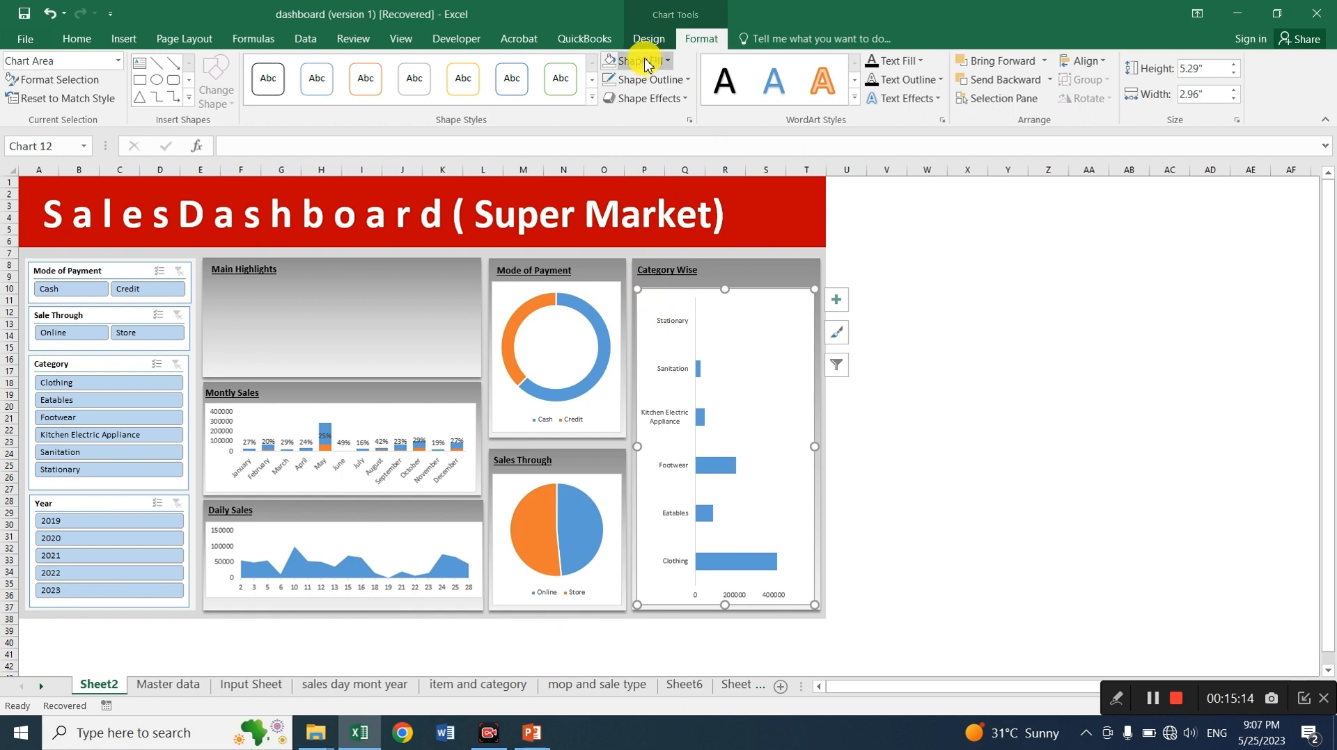
left_click(637, 61)
left_click(640, 229)
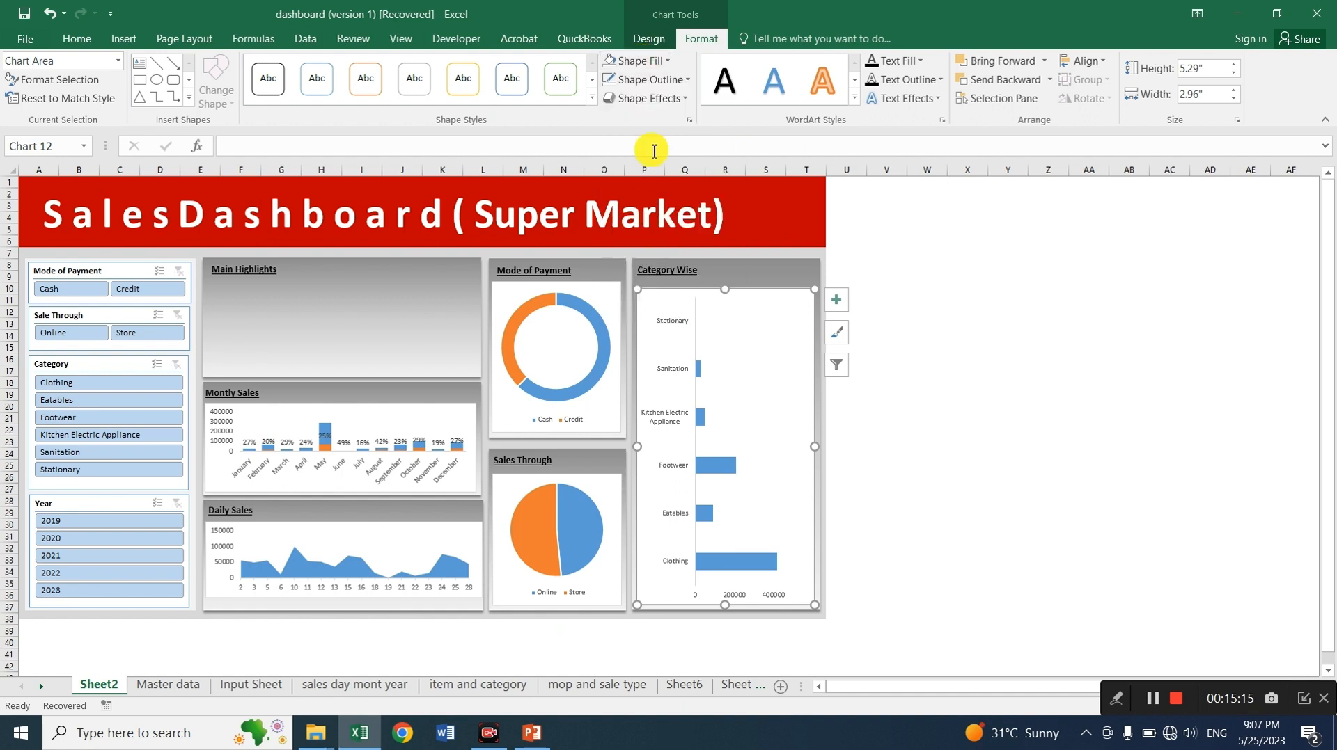
left_click(648, 79)
left_click(635, 246)
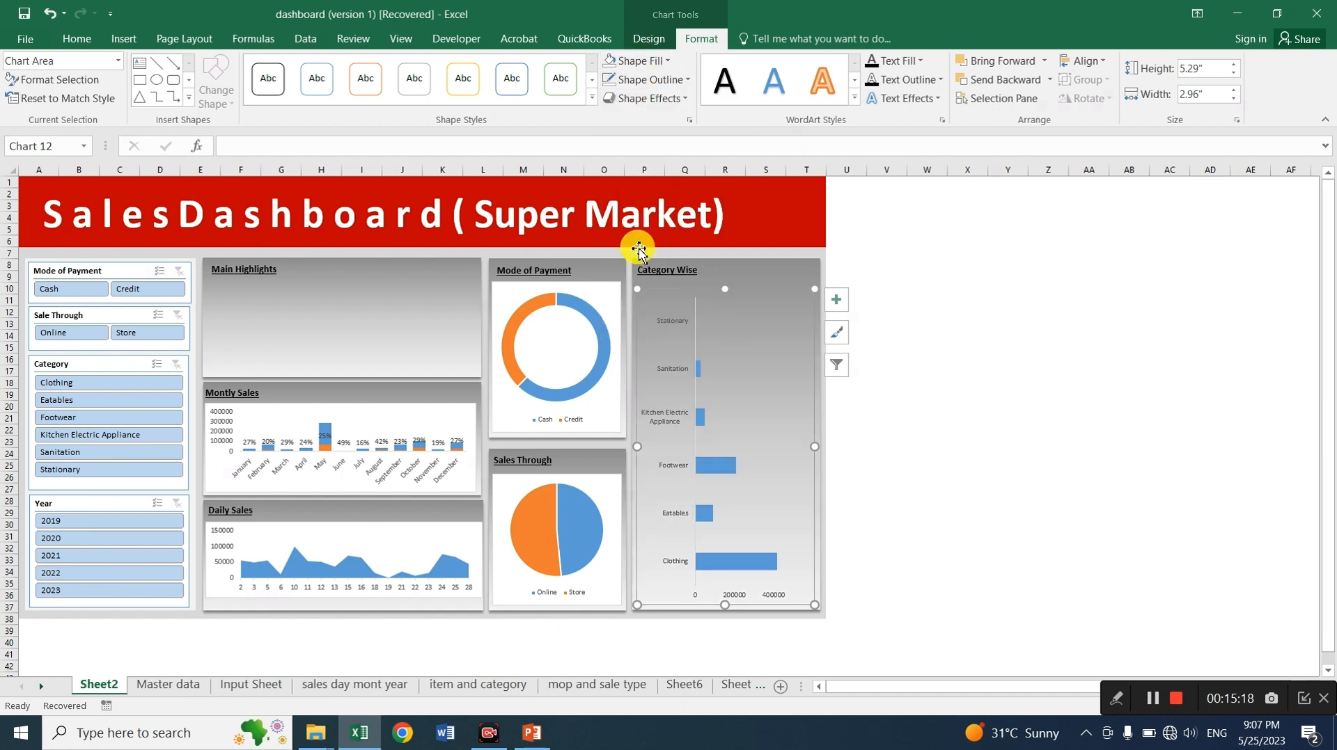
Remove the fill and outline from the Mode of Payment doughnut chart's area
left_click(501, 292)
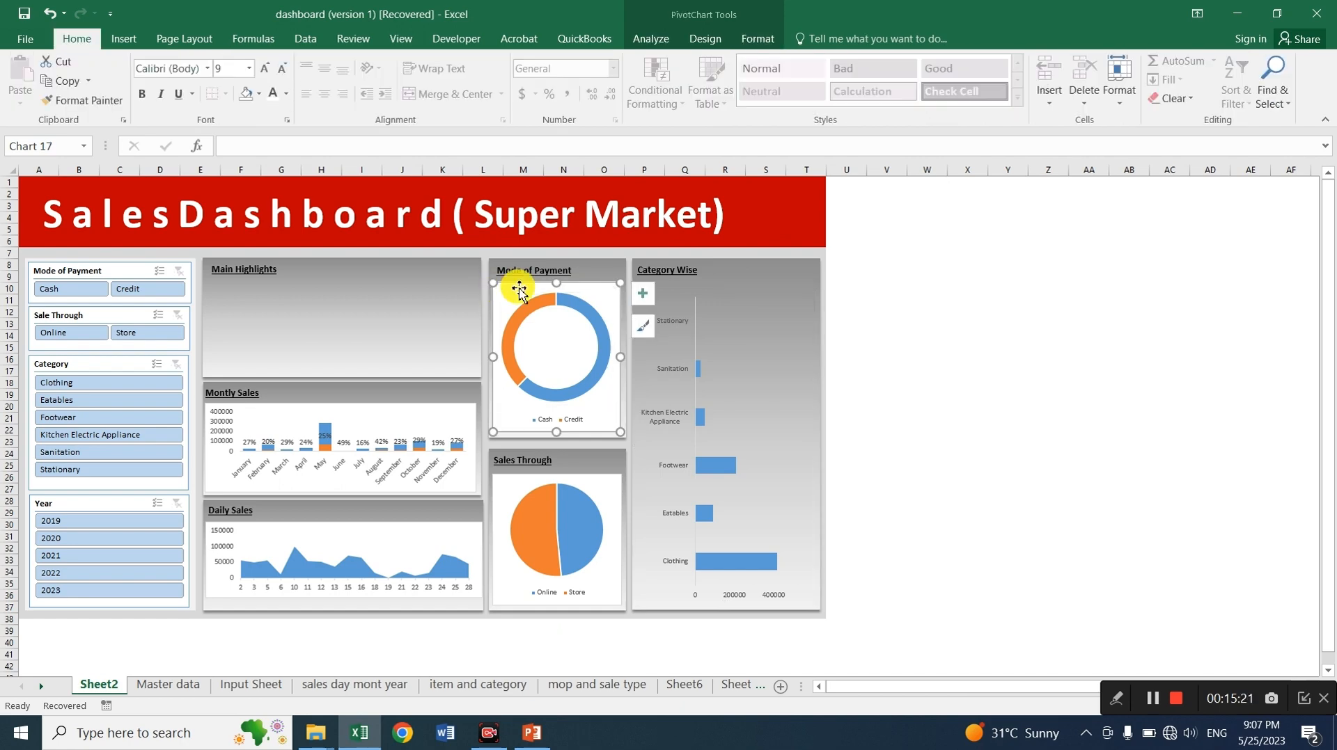
left_click(647, 61)
left_click(640, 230)
left_click(661, 80)
left_click(635, 246)
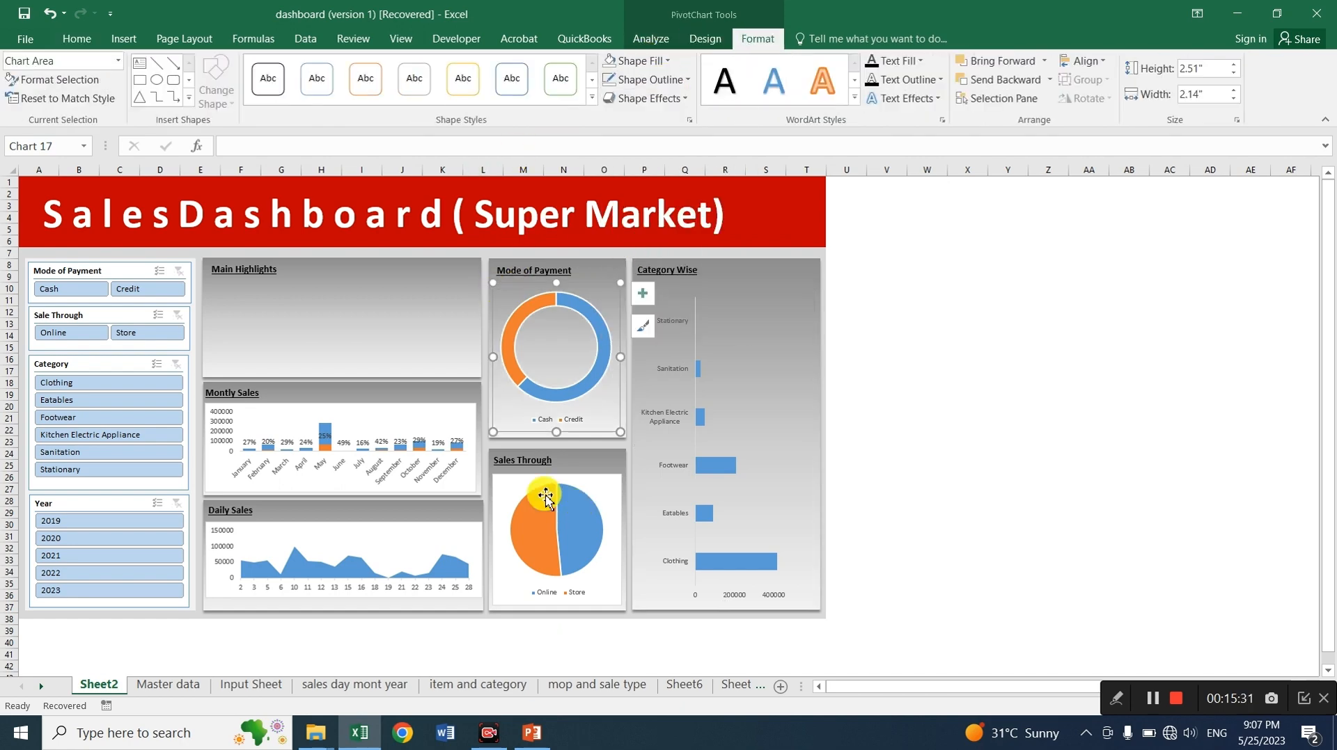
Remove the fill and outline from the Sales Through pie chart's area
left_click(519, 488)
left_click(648, 61)
left_click(640, 230)
left_click(647, 79)
left_click(640, 247)
Remove the fill and outline from the Montly Sales column chart's area
left_click(432, 413)
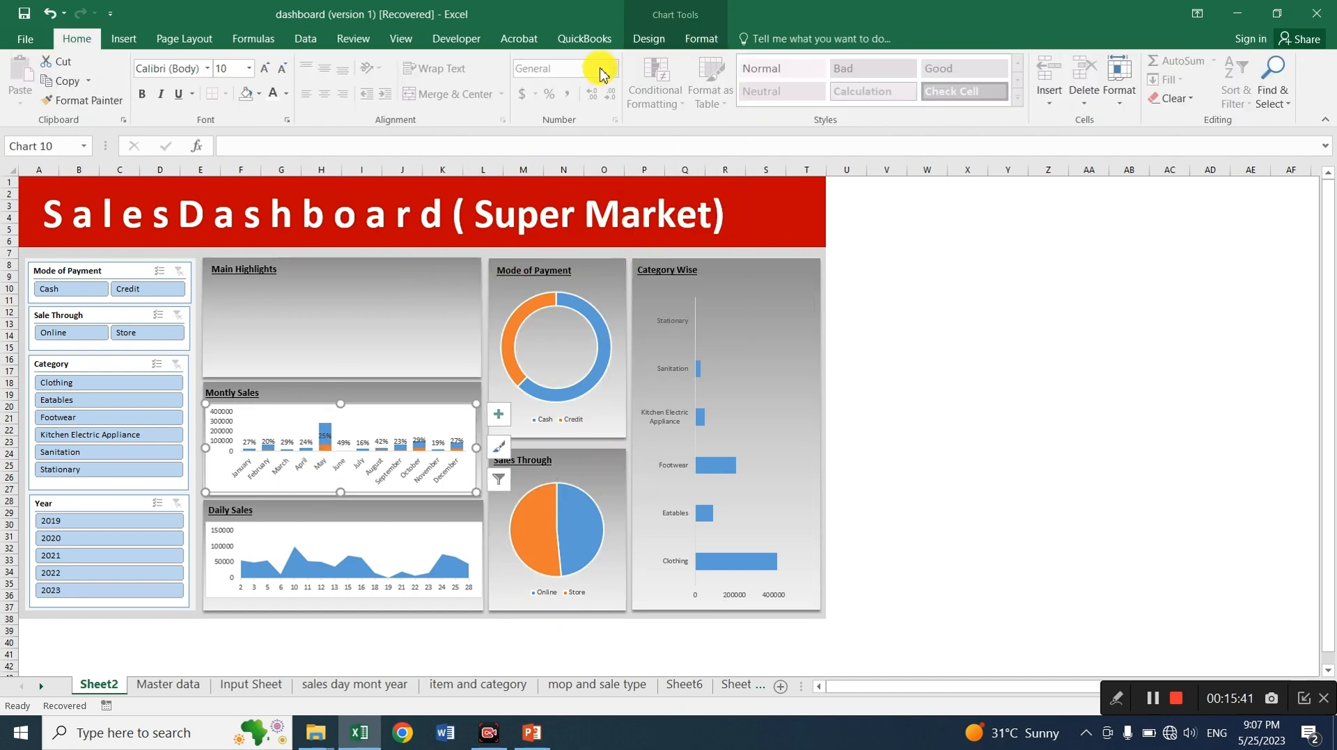
left_click(701, 39)
left_click(648, 62)
left_click(639, 230)
left_click(650, 79)
left_click(635, 246)
Remove the background fill from the Daily Sales area chart
left_click(387, 531)
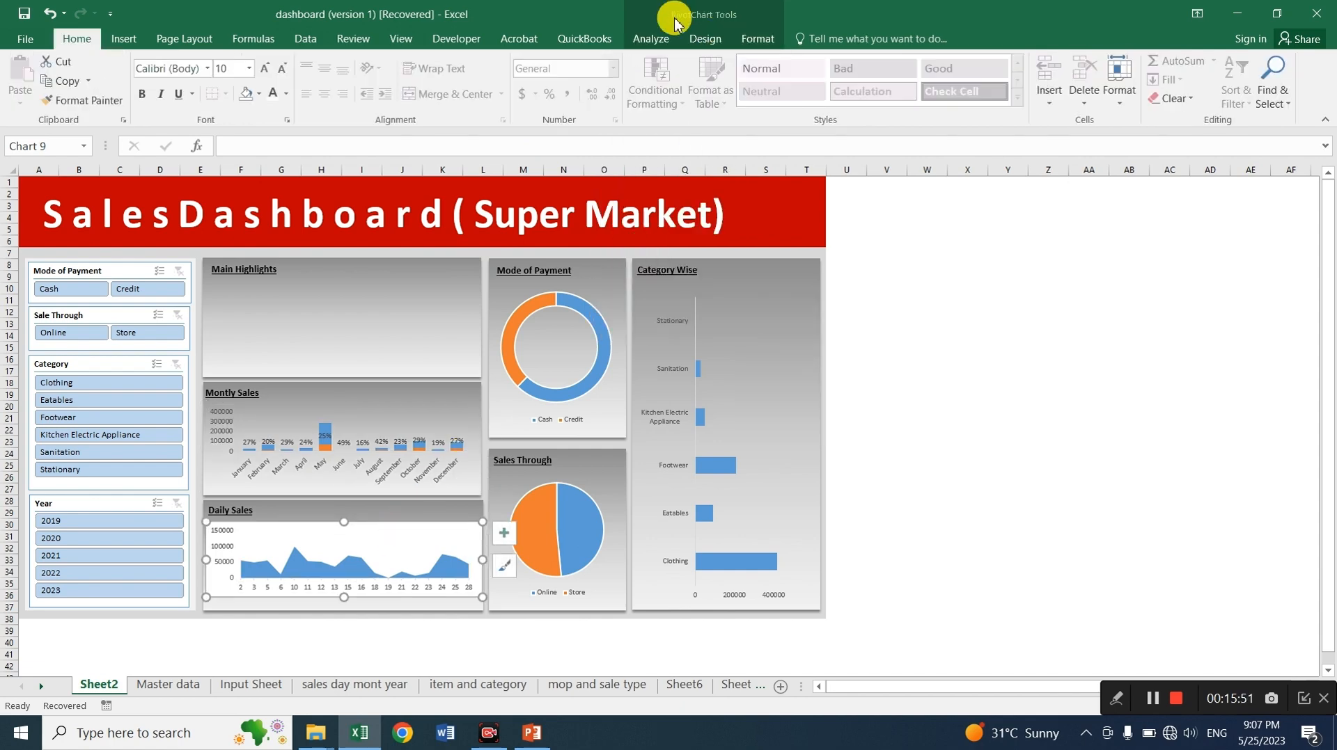
left_click(757, 38)
left_click(647, 61)
left_click(641, 230)
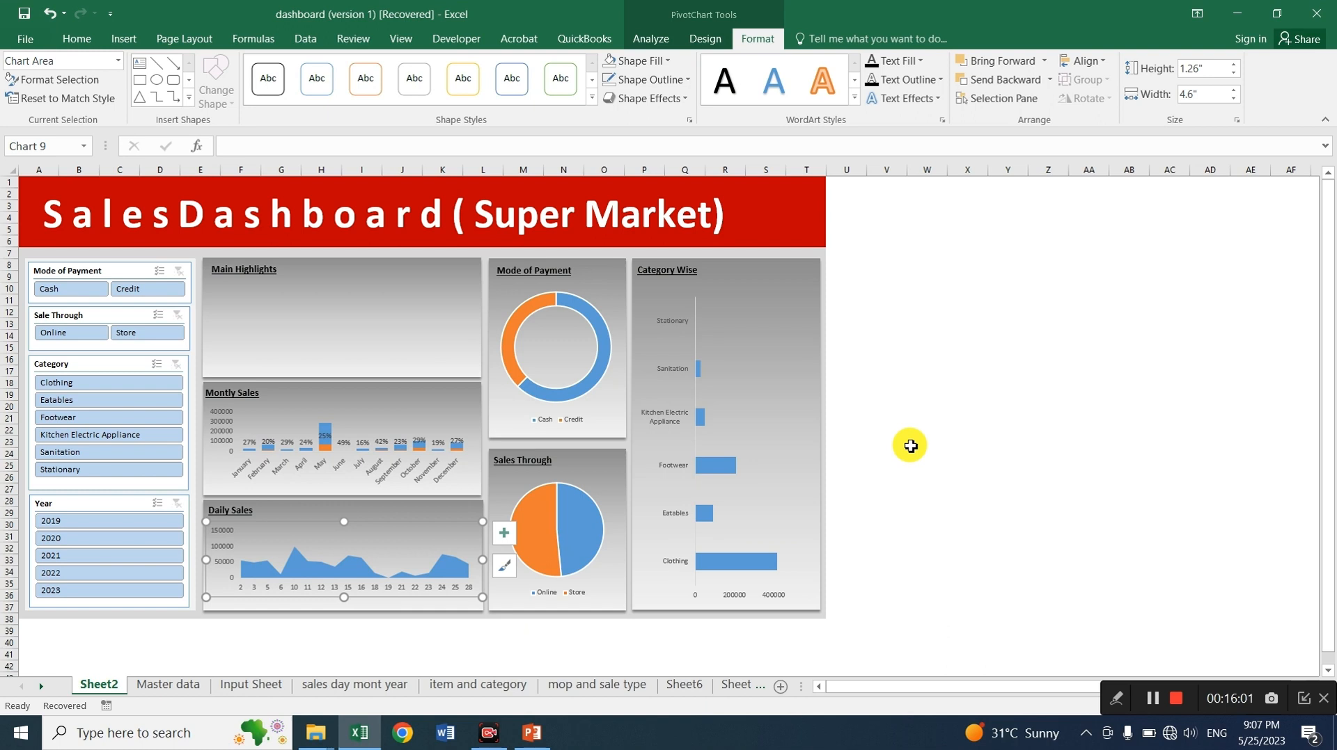
Fill the data series of the Daily Sales area chart with the standard orange colour
left_click(346, 565)
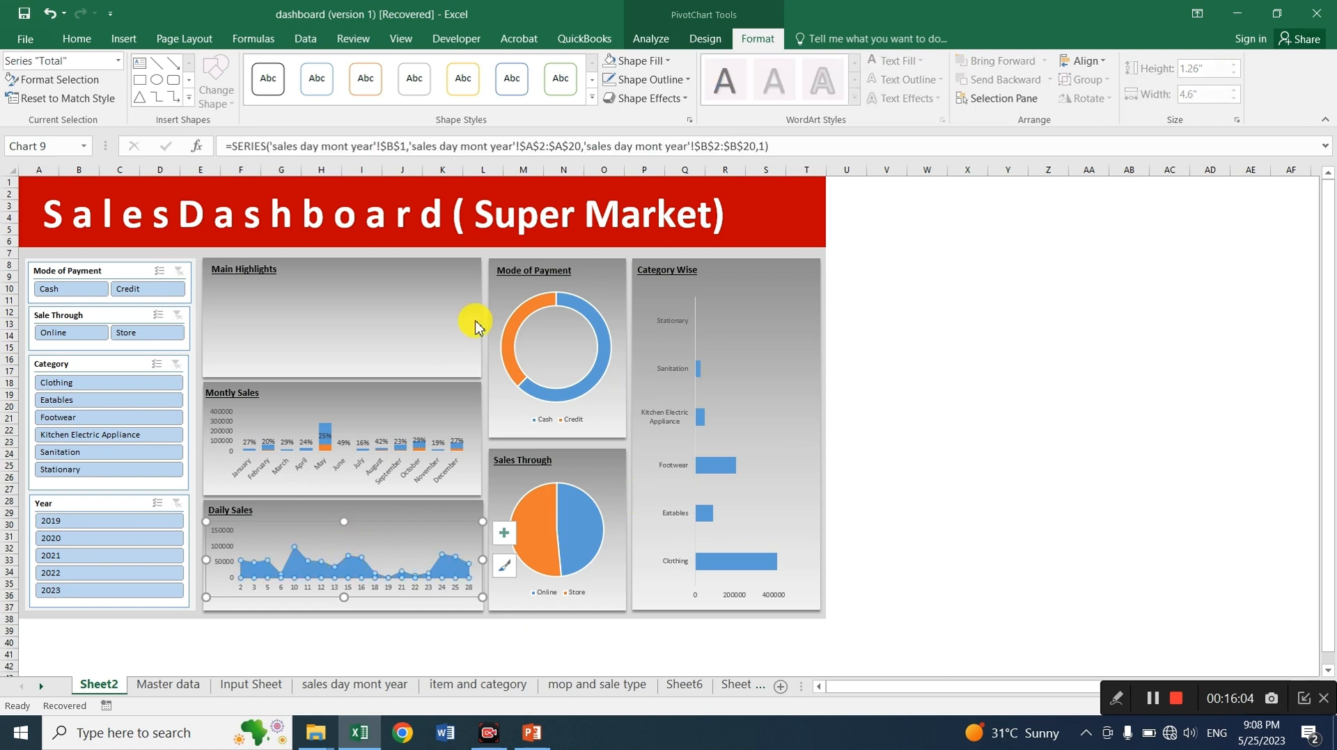
left_click(644, 61)
left_click(637, 211)
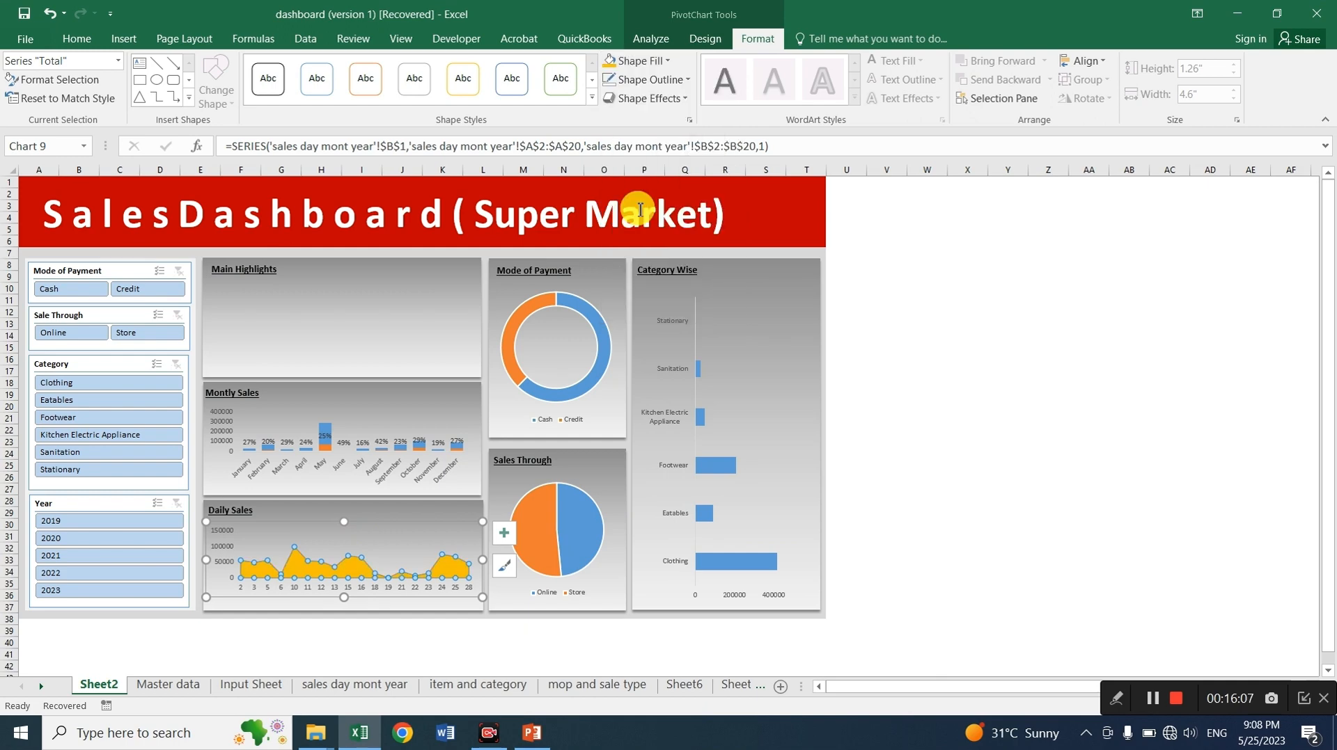
left_click(932, 371)
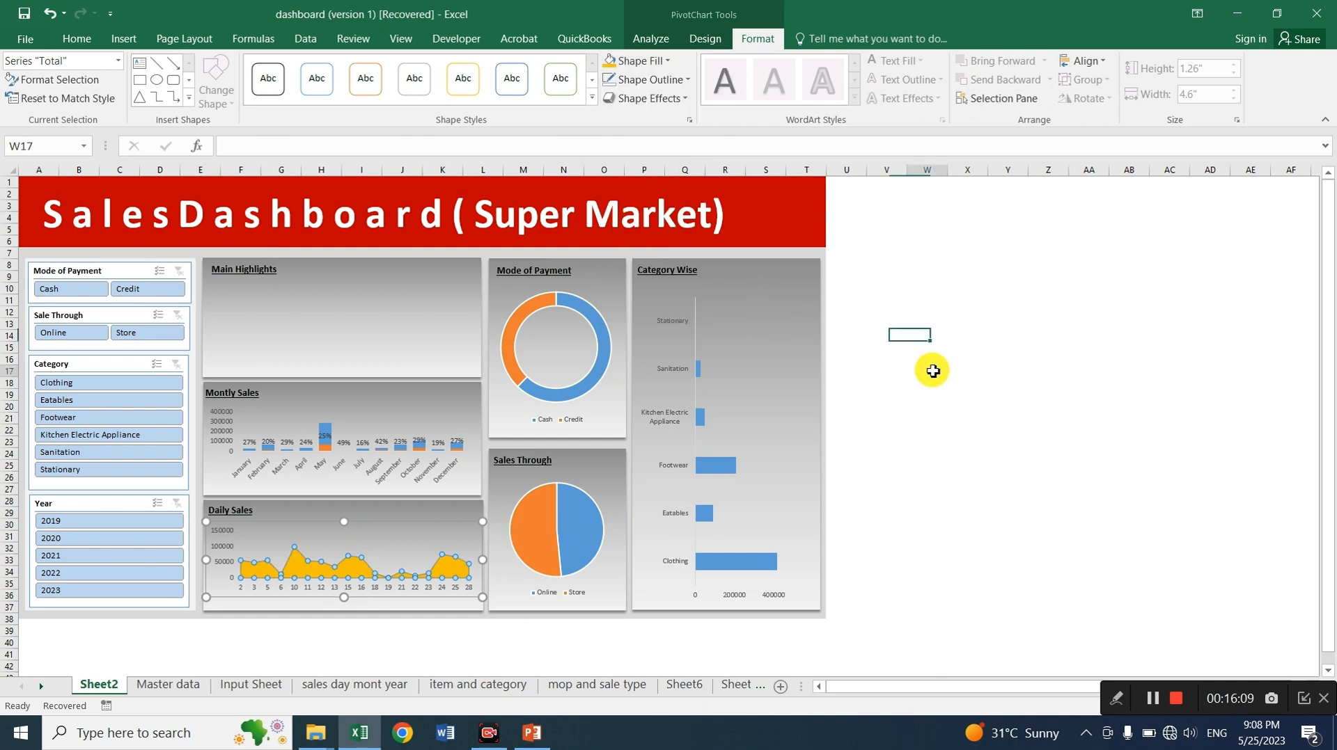
Change the Montly Sales chart's colour scheme to the green and blue palette
left_click(324, 435)
left_click(648, 38)
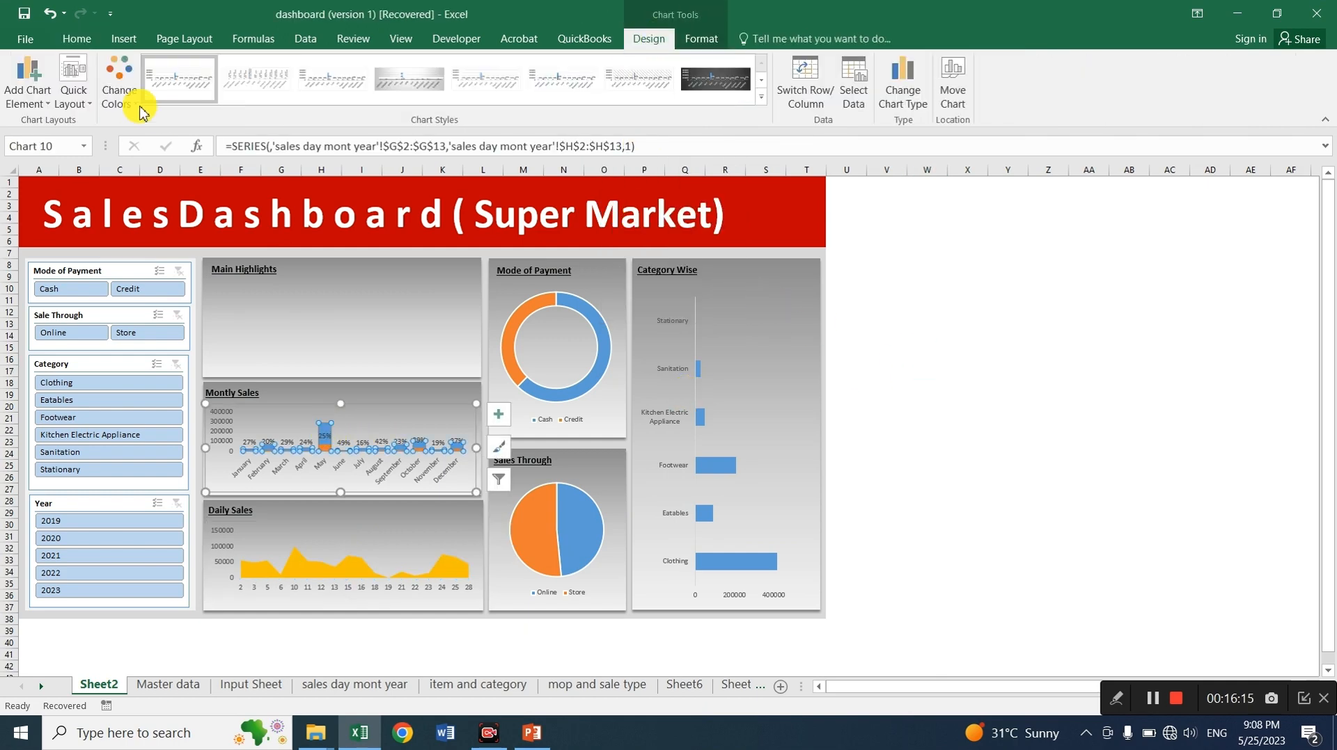
left_click(111, 80)
left_click(174, 219)
Fill the Cash segment of the Mode of Payment doughnut chart with dark red
left_click(593, 317)
left_click(592, 317)
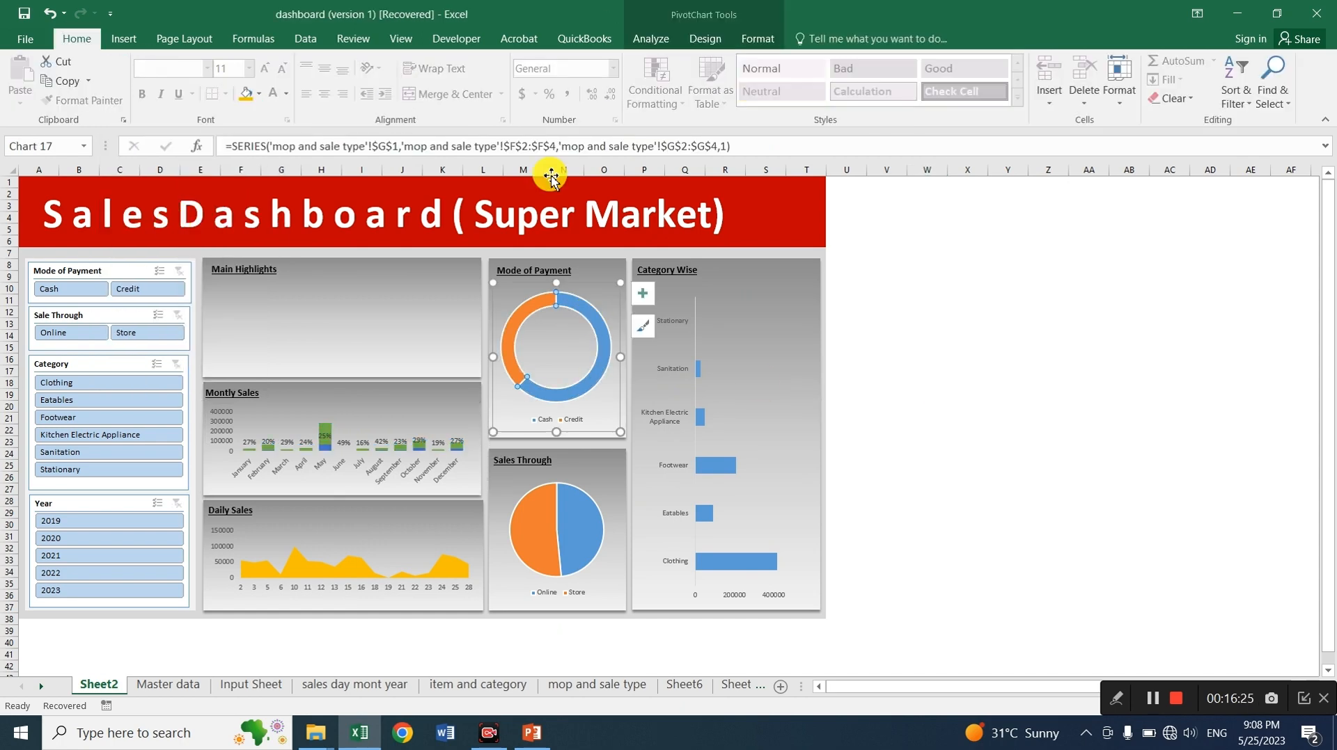
left_click(755, 39)
left_click(635, 61)
left_click(607, 211)
left_click(847, 359)
Fill the Credit segment of the Mode of Payment doughnut chart with yellow
left_click(518, 315)
left_click(518, 315)
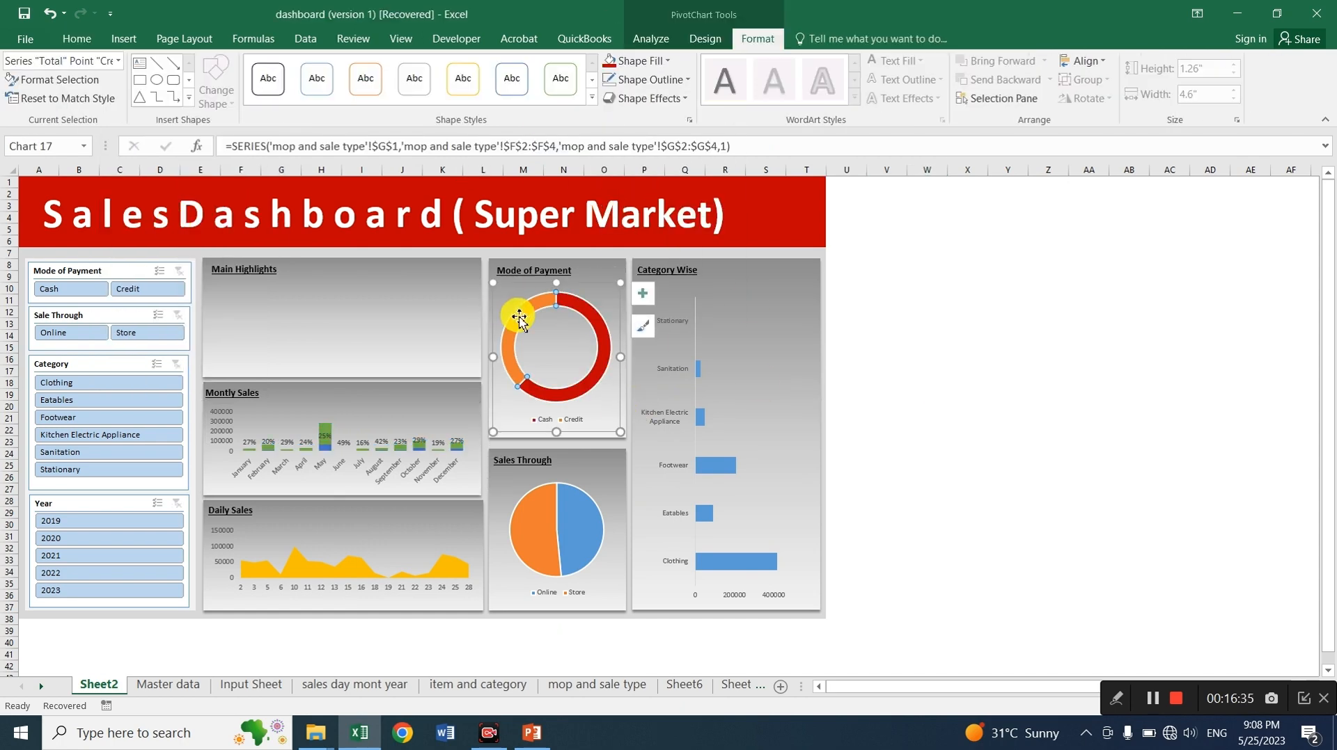
left_click(667, 62)
left_click(650, 212)
left_click(967, 395)
Fill the Sales Through pie chart's Online slice with dark blue and its Store slice with light blue-grey
left_click(586, 534)
left_click(586, 535)
left_click(667, 61)
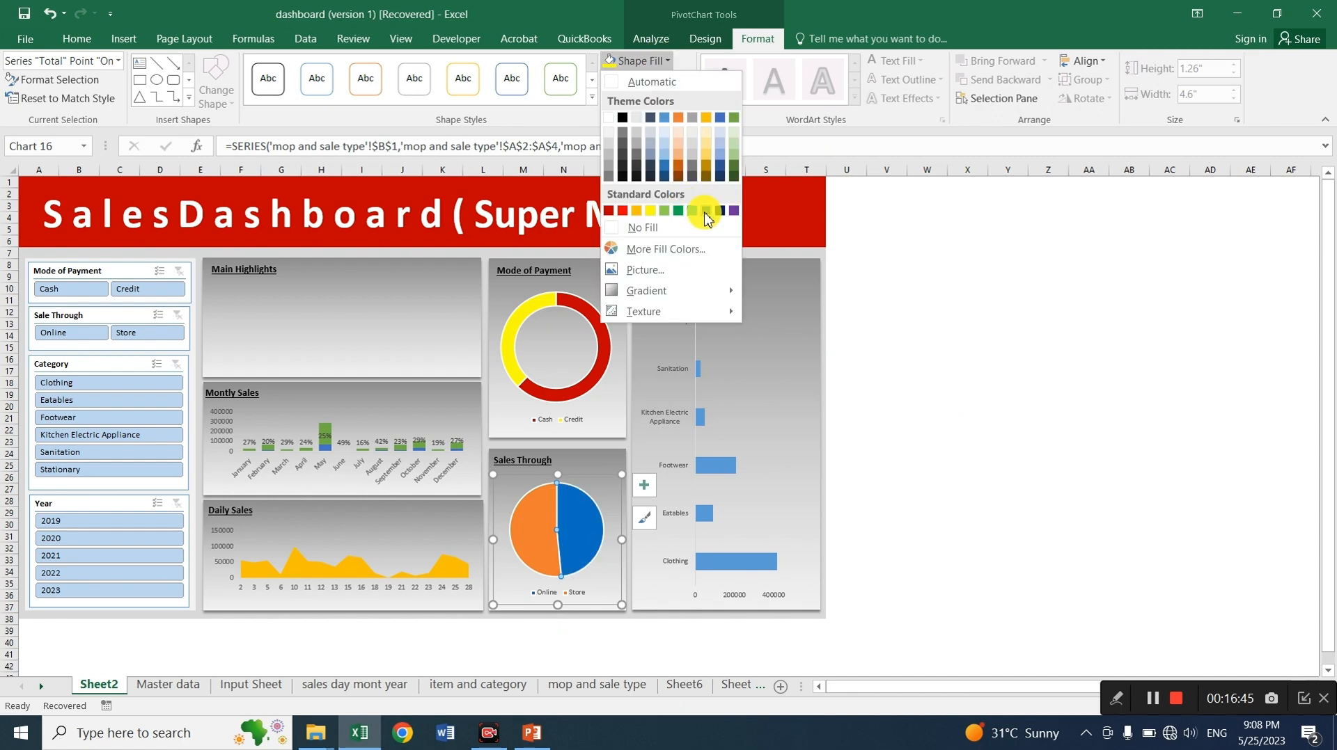
left_click(720, 210)
left_click(531, 524)
left_click(648, 61)
left_click(647, 158)
Fill all bars of the Category Wise chart with red
left_click(697, 369)
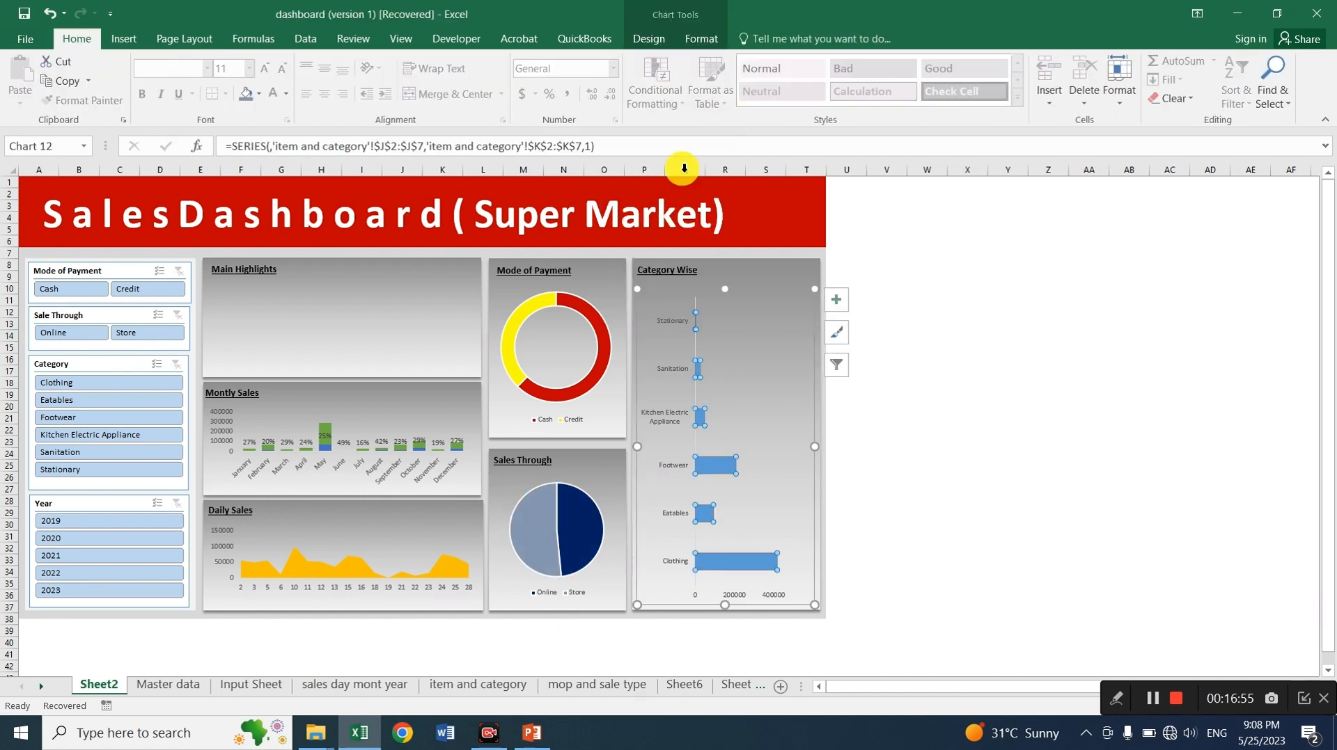
left_click(701, 38)
left_click(635, 61)
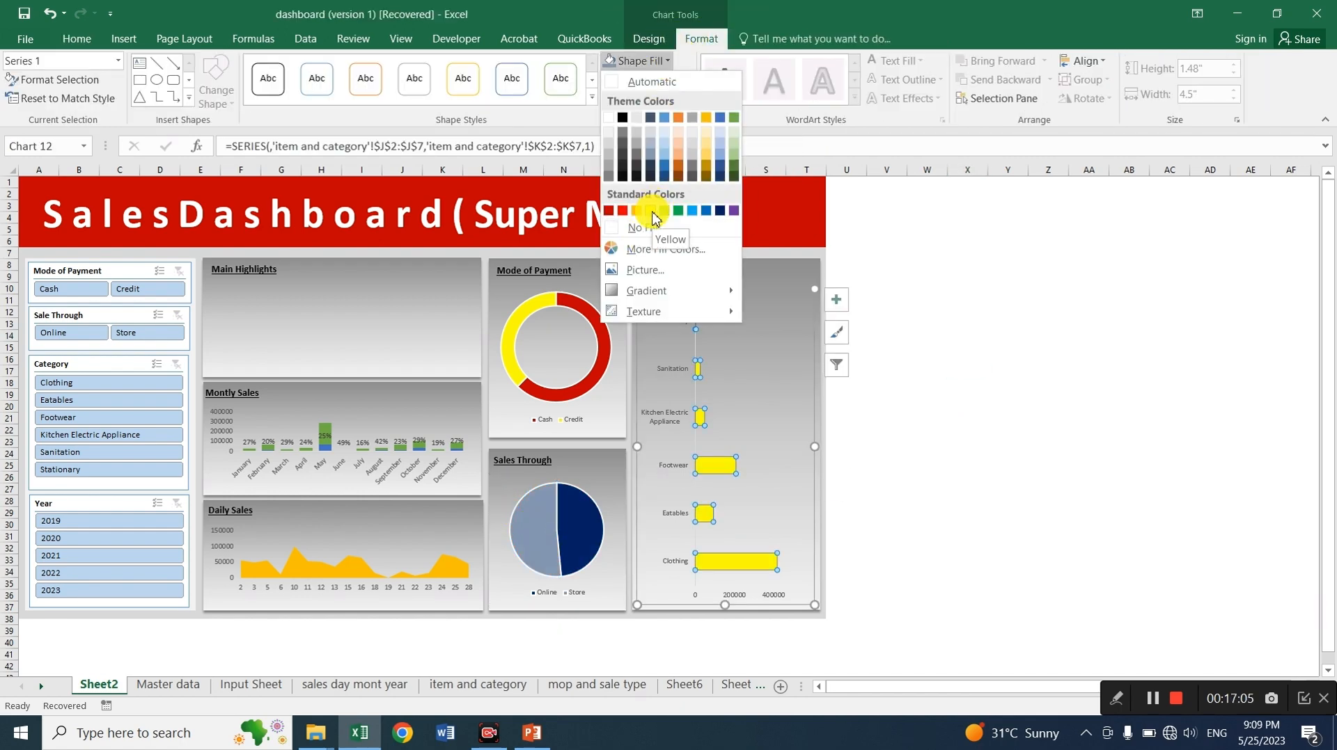
left_click(621, 210)
left_click(1072, 384)
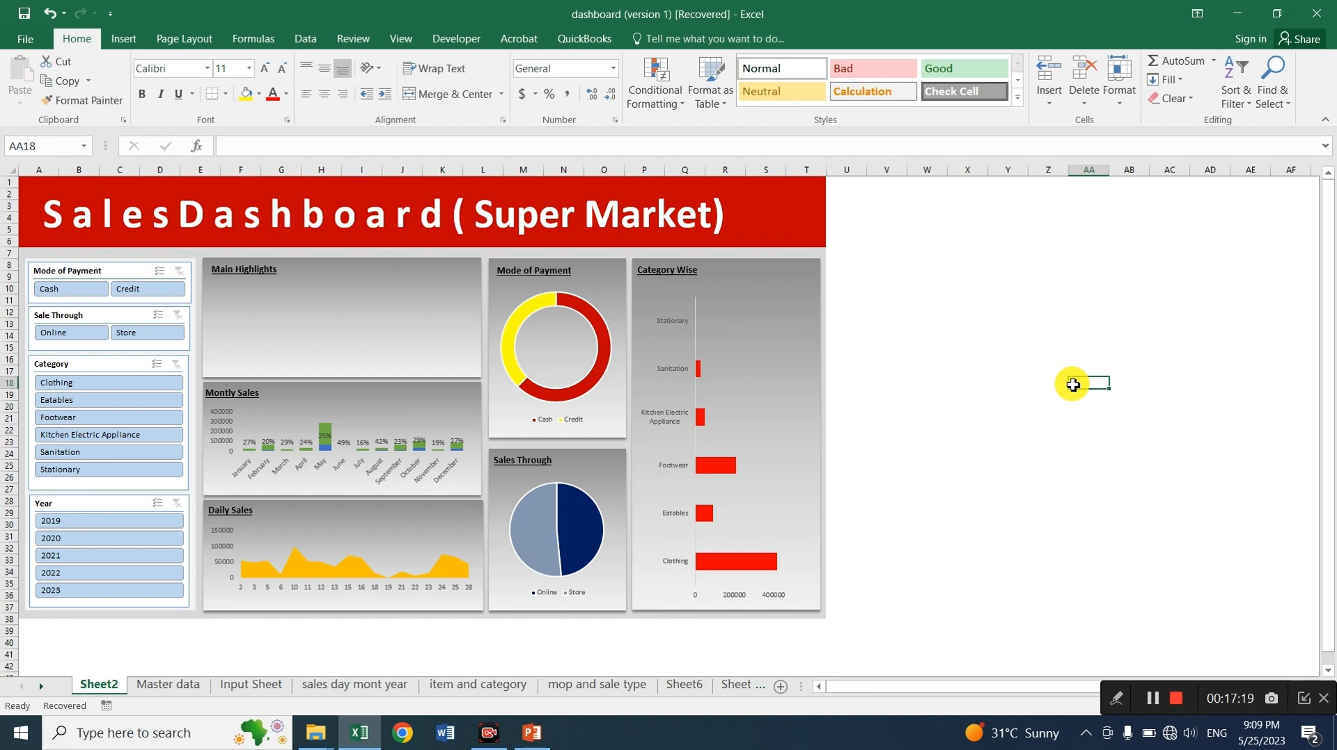
Apply Slicer Style Light 6 to the Mode of Payment slicer
left_click(117, 270)
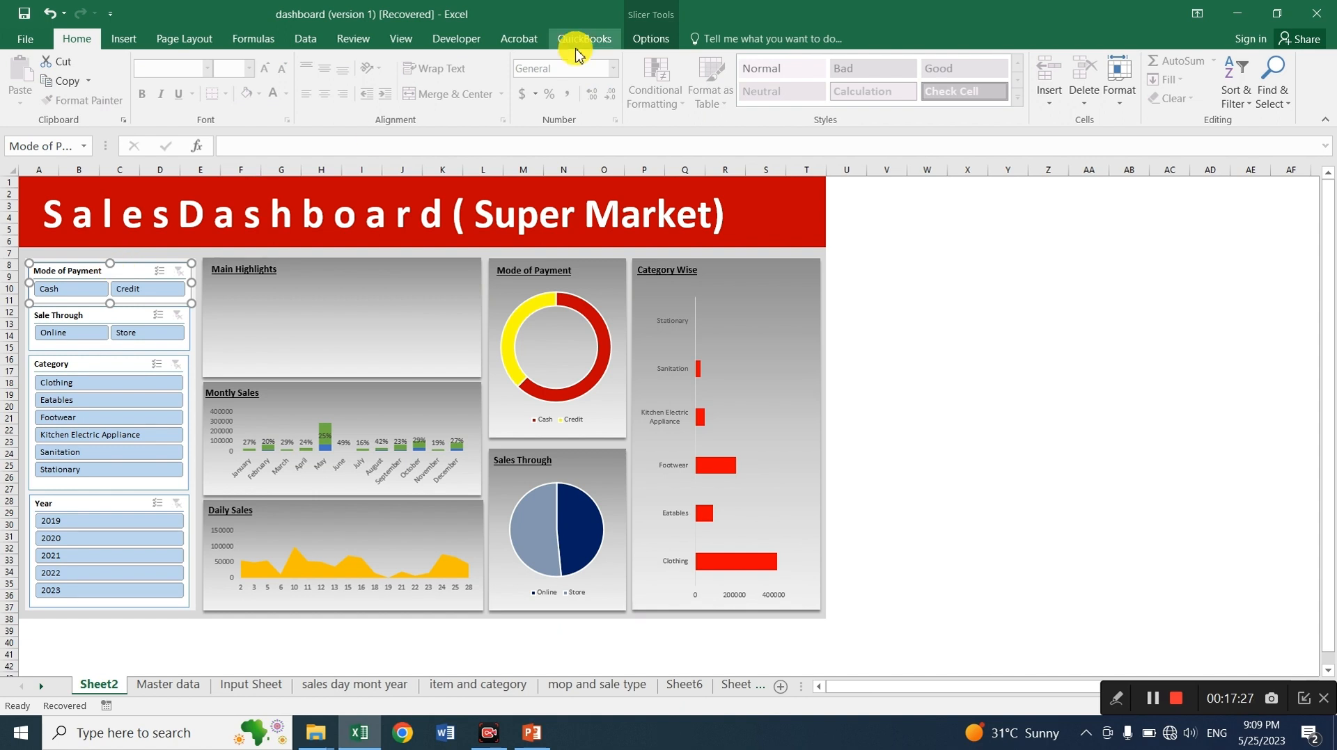
left_click(649, 39)
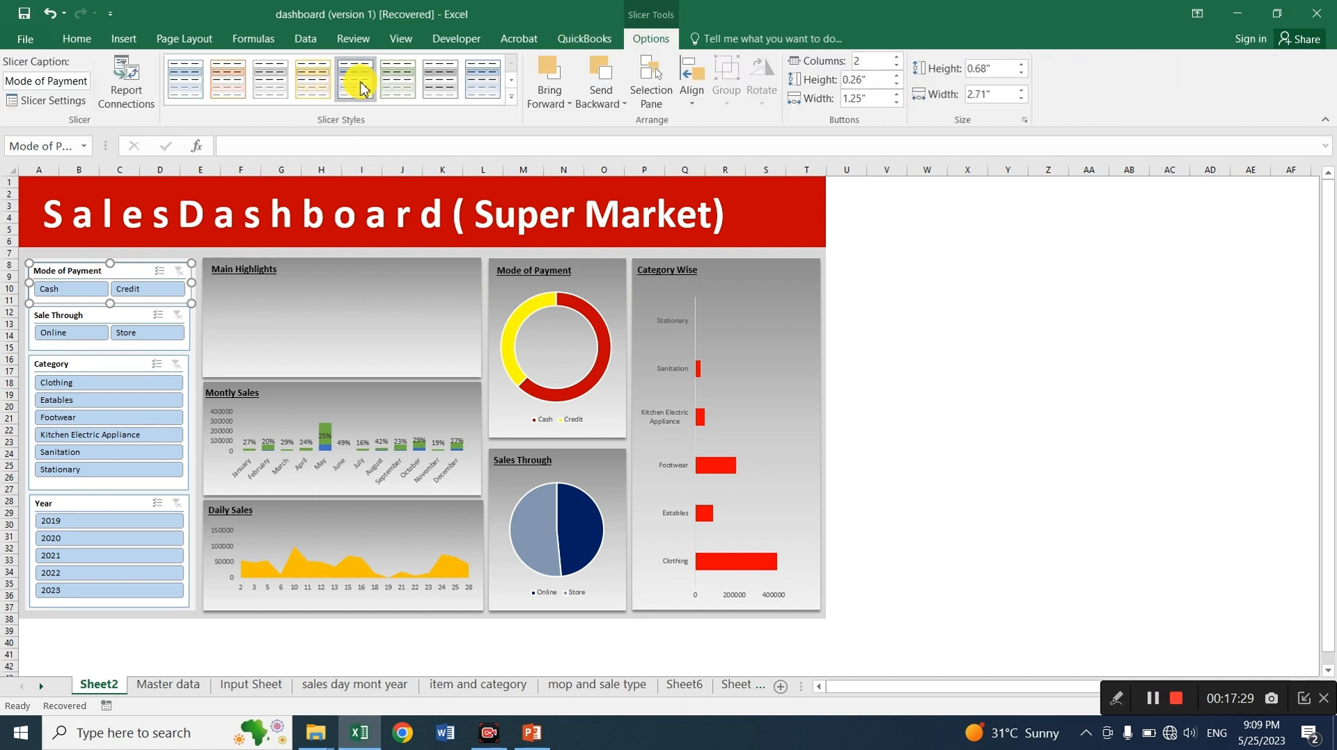
left_click(397, 87)
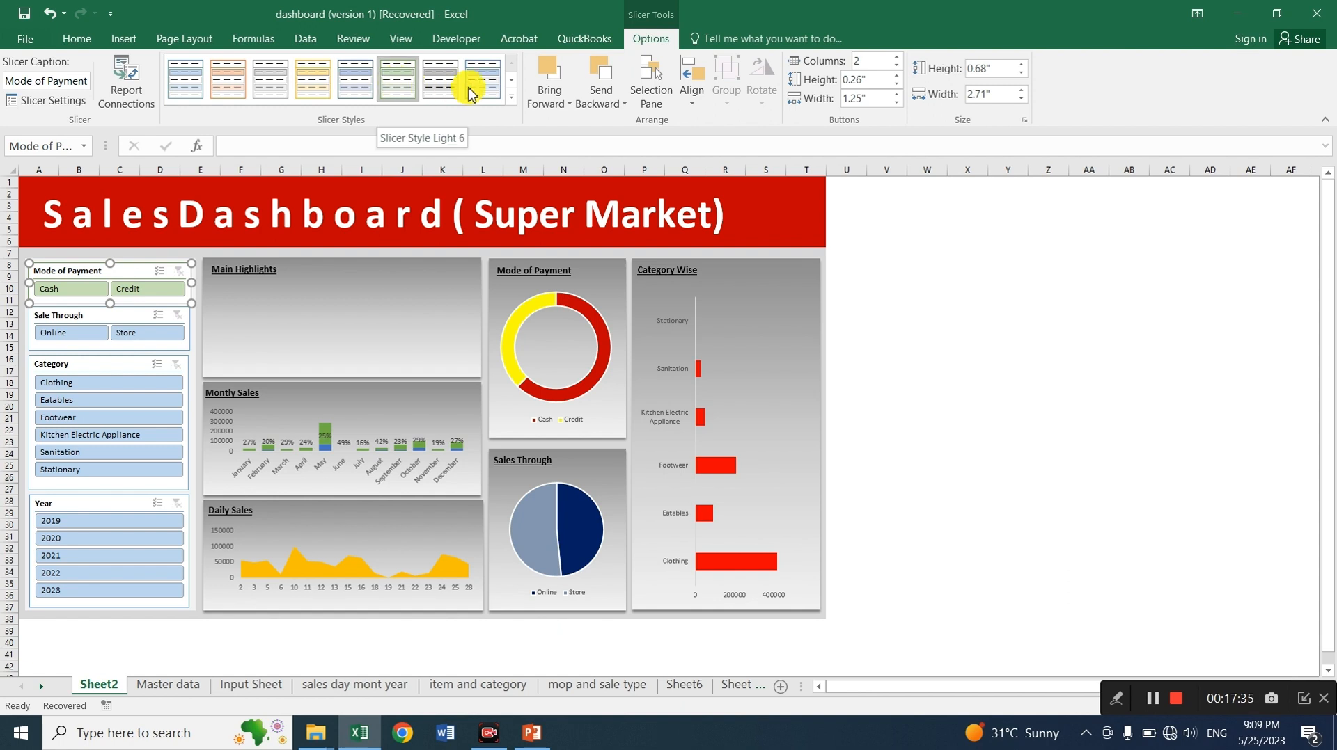
Start a new custom slicer style and name it "slicer"
left_click(511, 98)
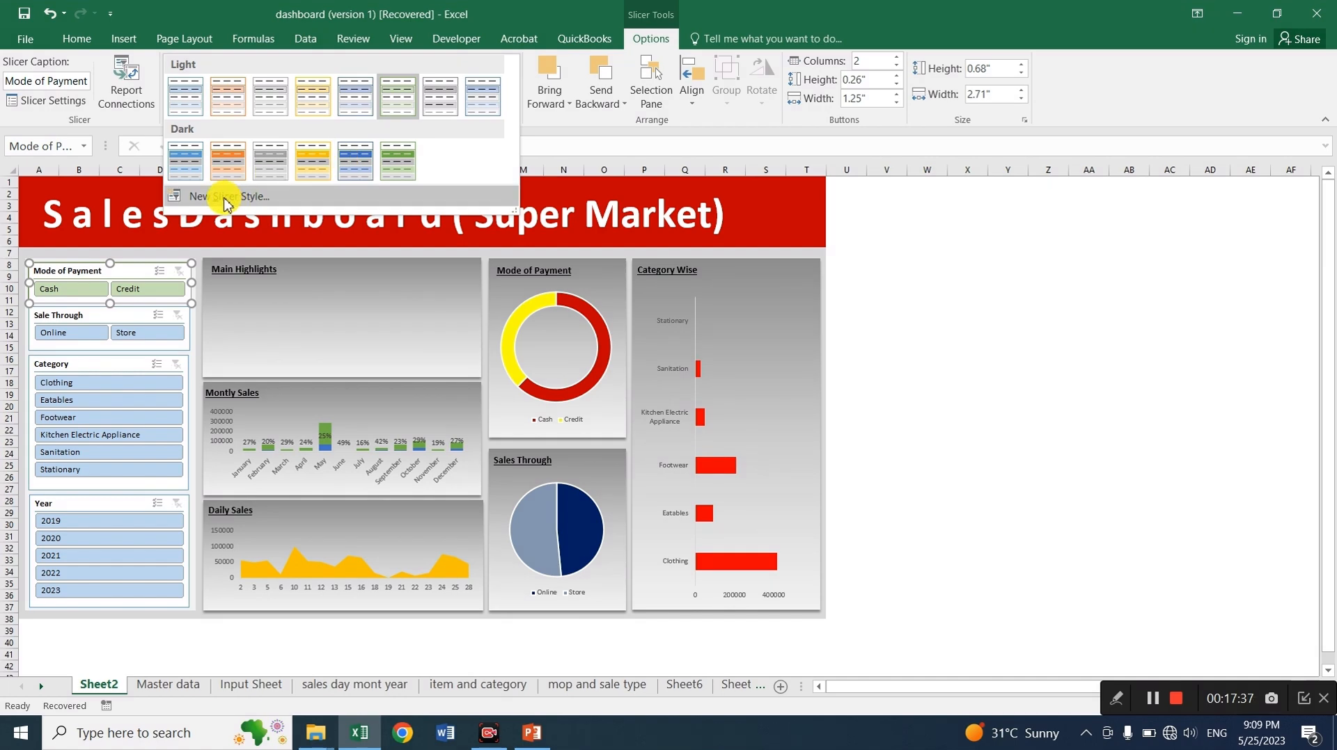
left_click(202, 196)
left_click_drag(313, 376, 825, 263)
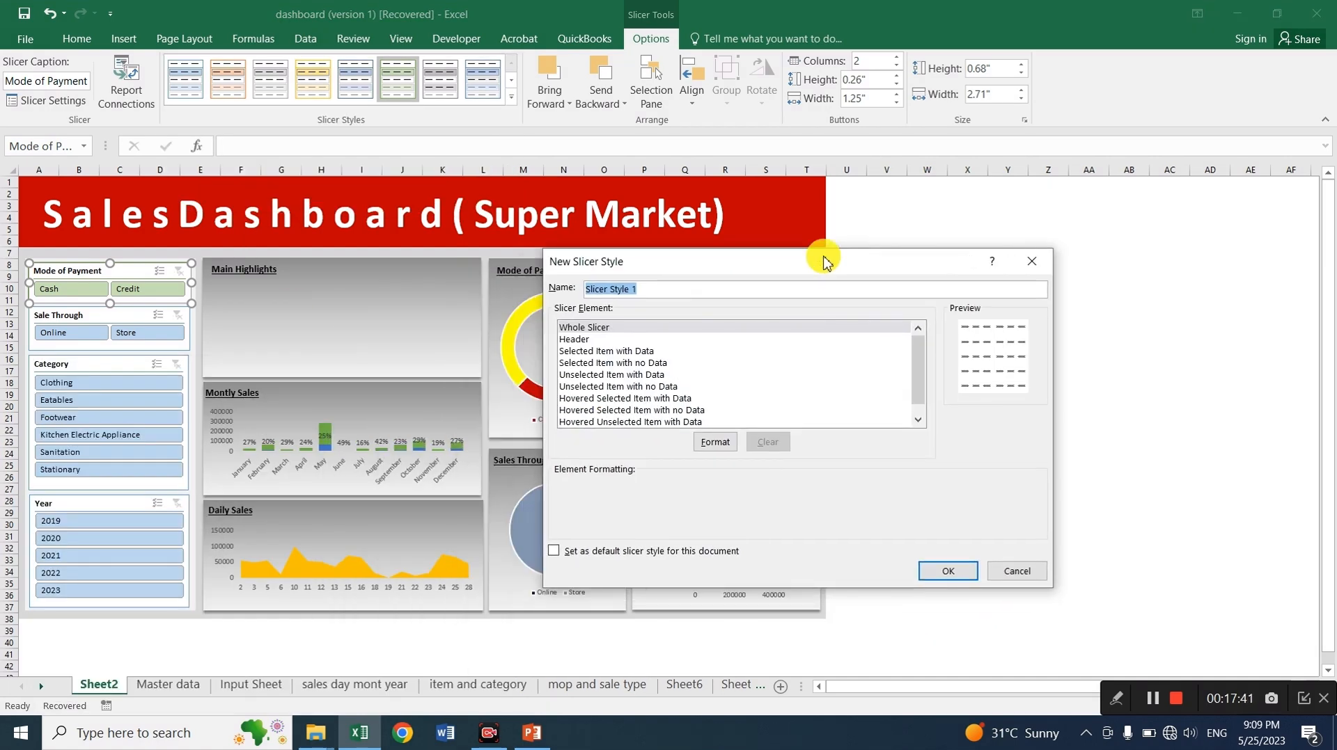
type("slicer")
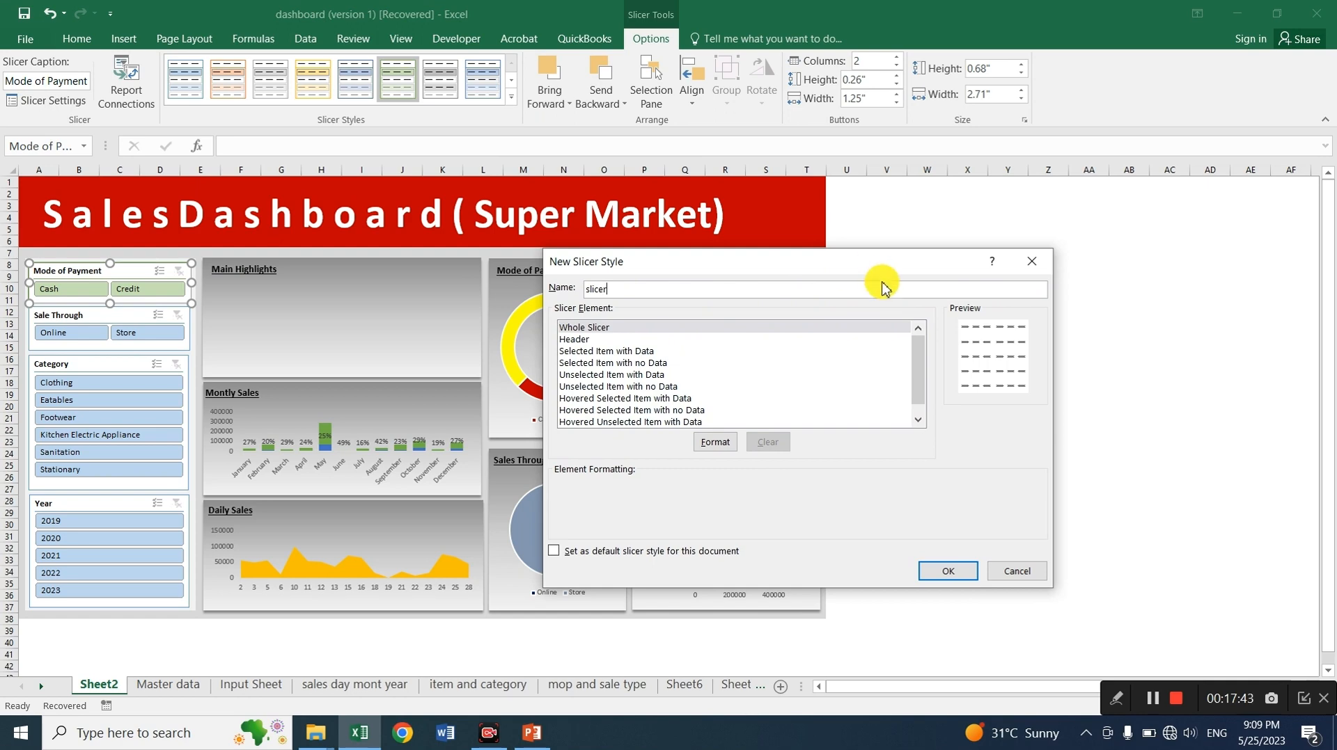
Give the new style's Whole Slicer element the lightest grey background fill
left_click(635, 329)
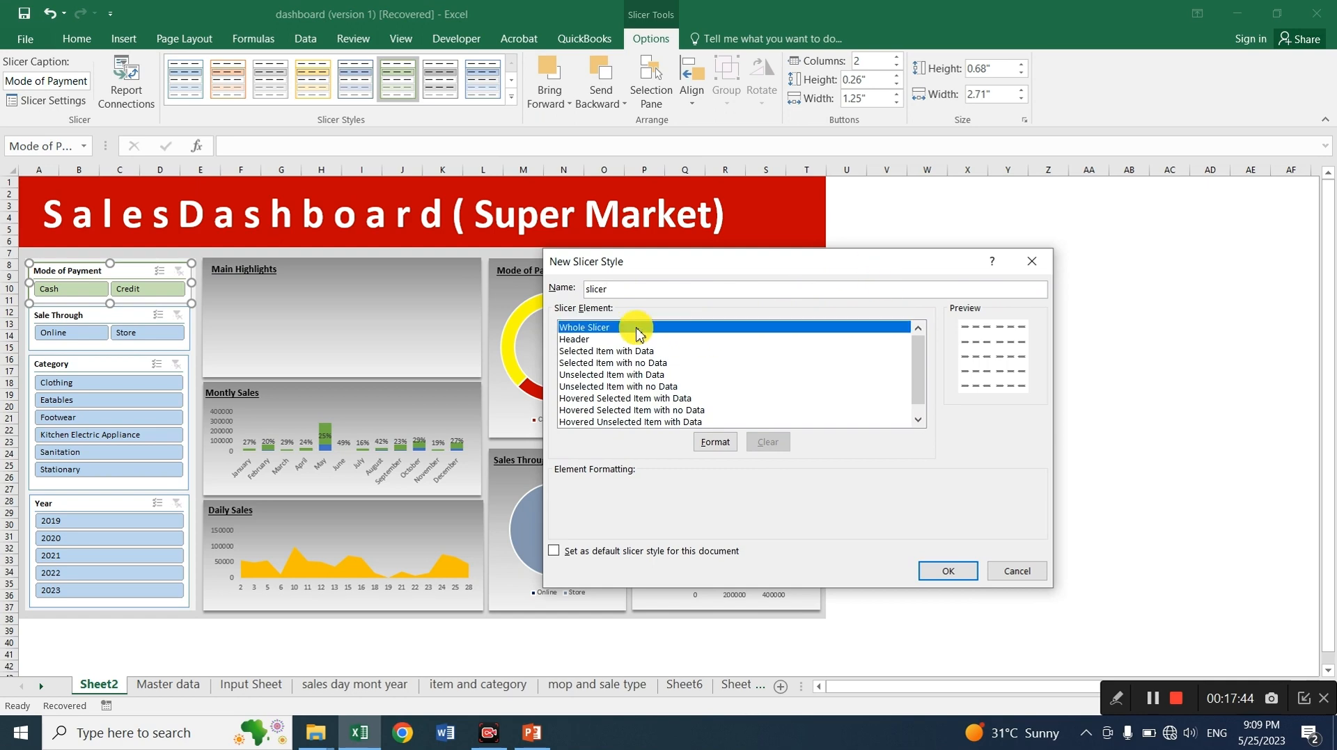
left_click(713, 443)
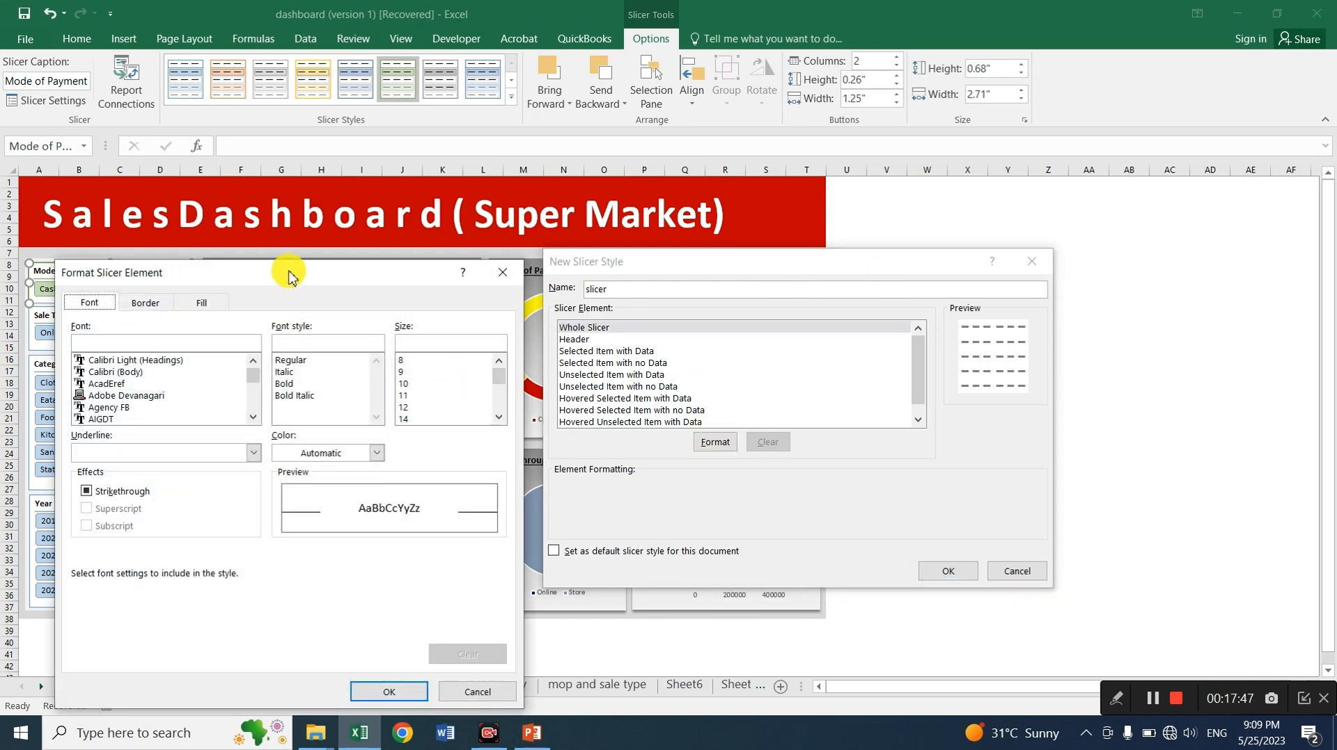
left_click_drag(290, 276, 942, 220)
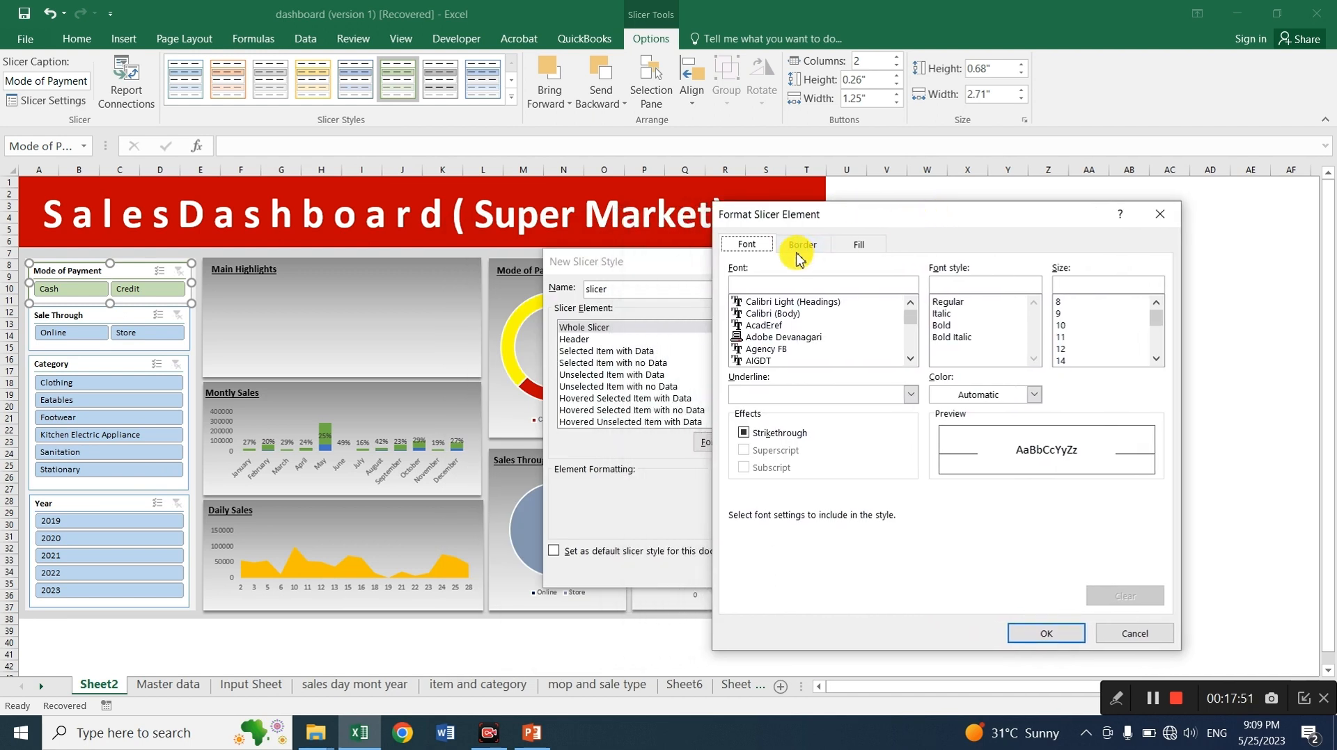
left_click(857, 249)
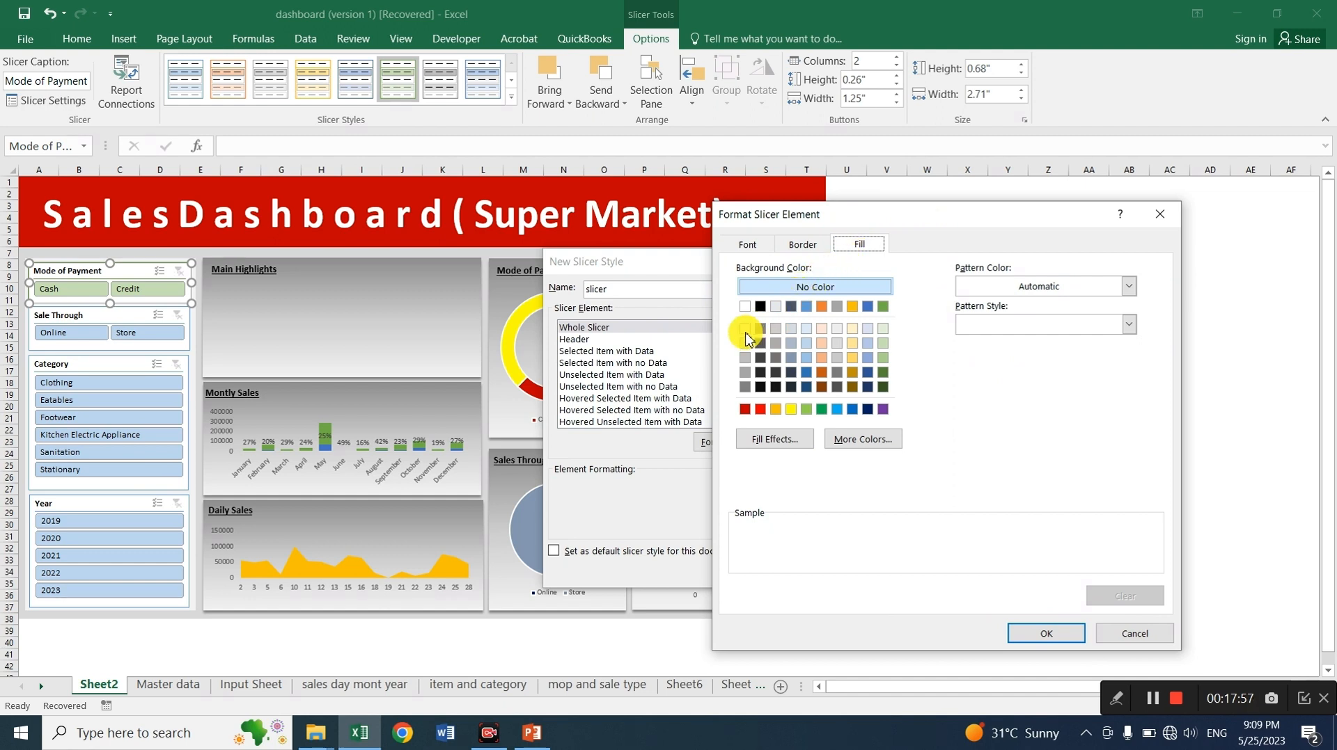
left_click(745, 332)
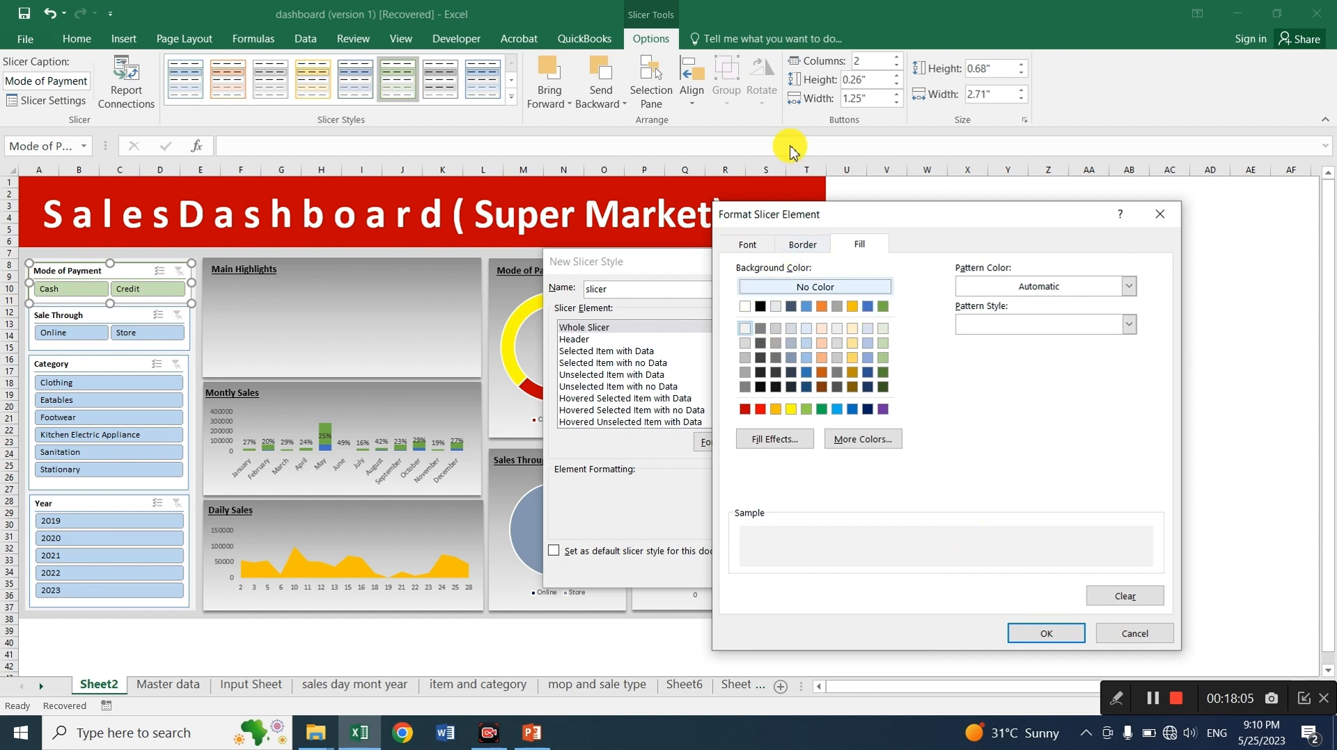
Remove the borders from the Whole Slicer element of the new style and set its font style to Bold
left_click(802, 244)
left_click(924, 299)
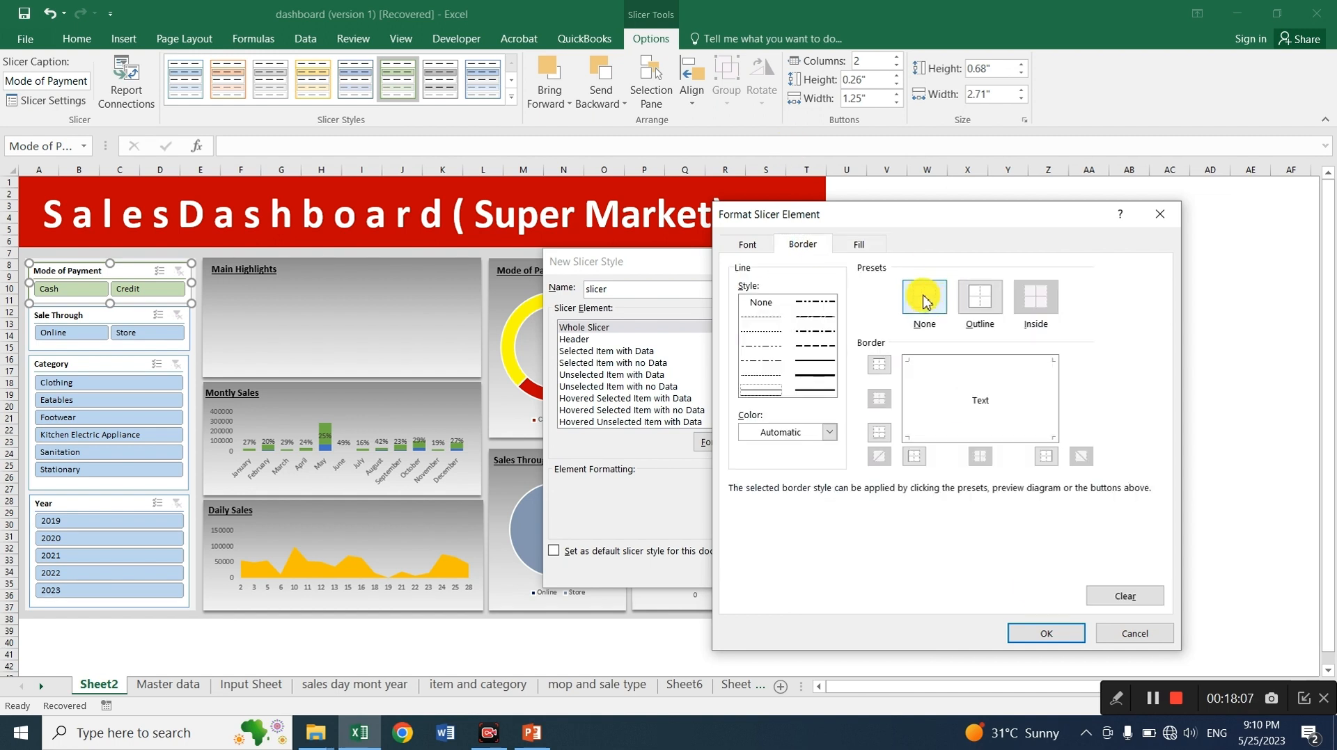
left_click(747, 245)
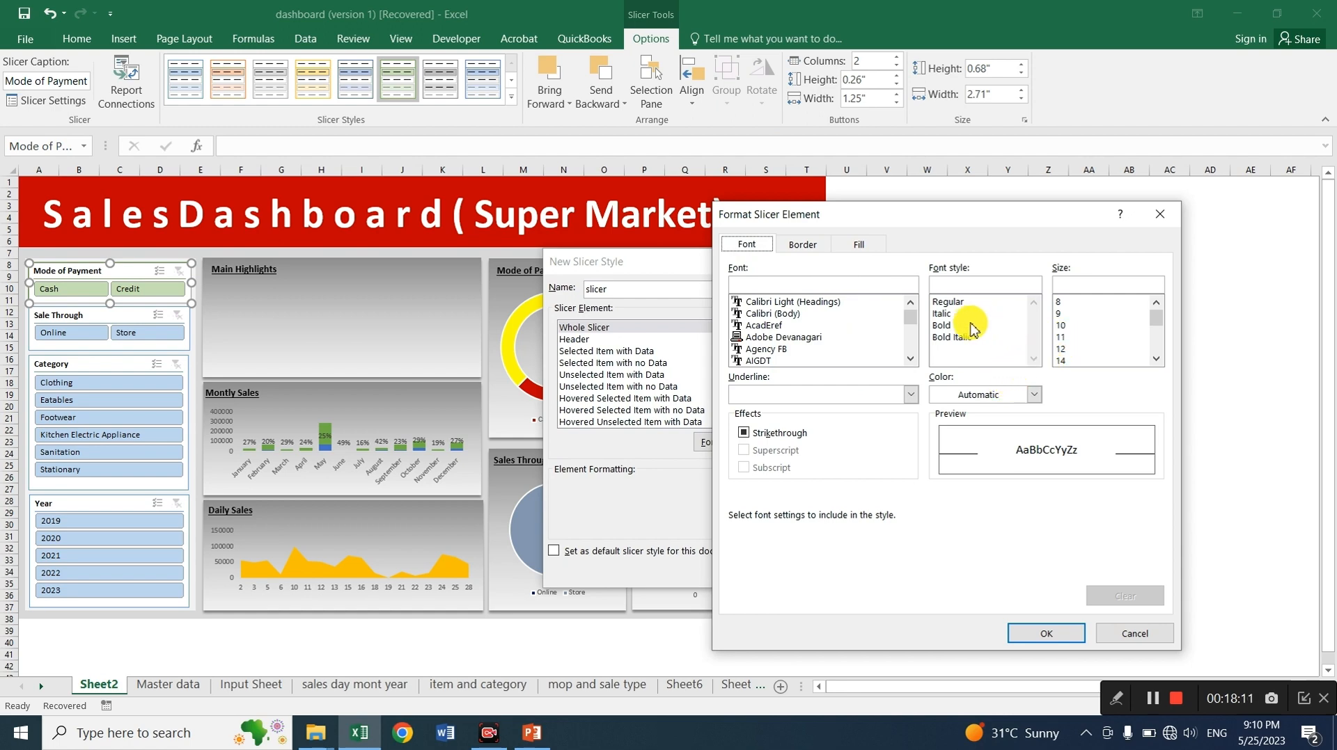
left_click(946, 326)
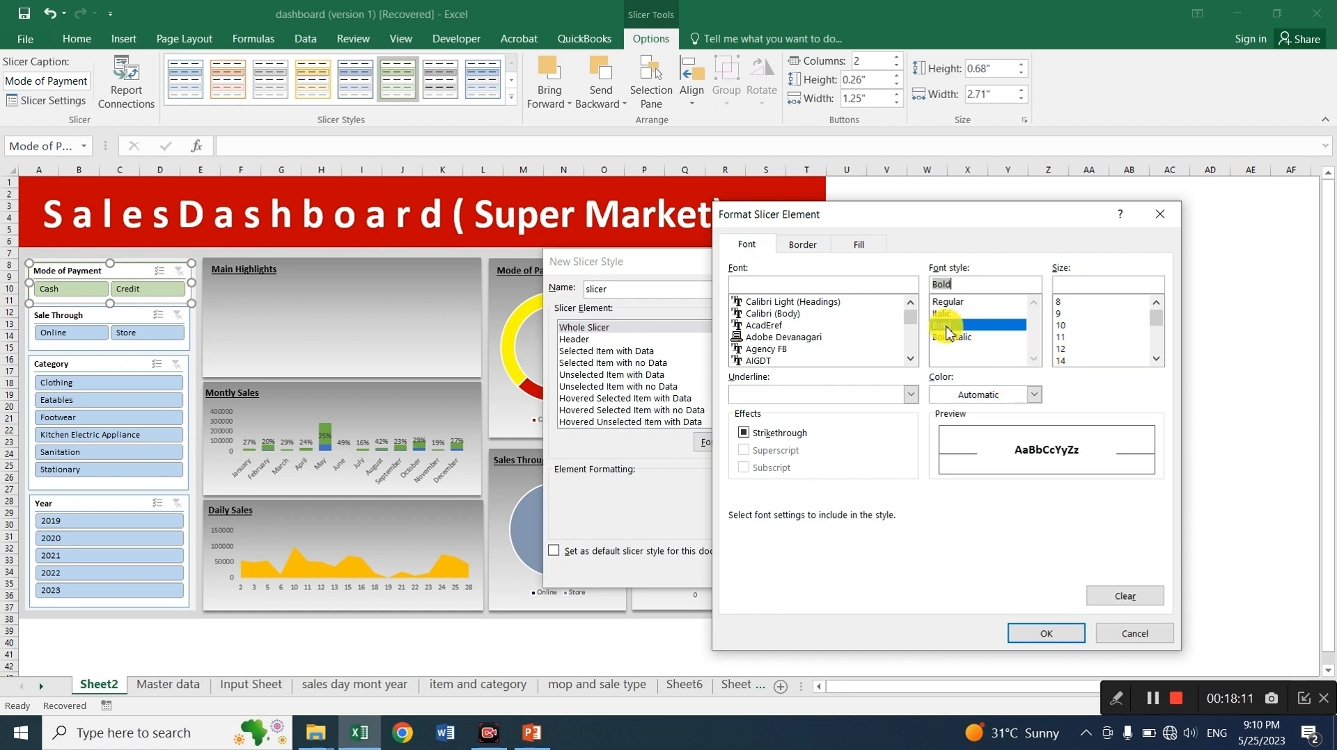
left_click(1044, 634)
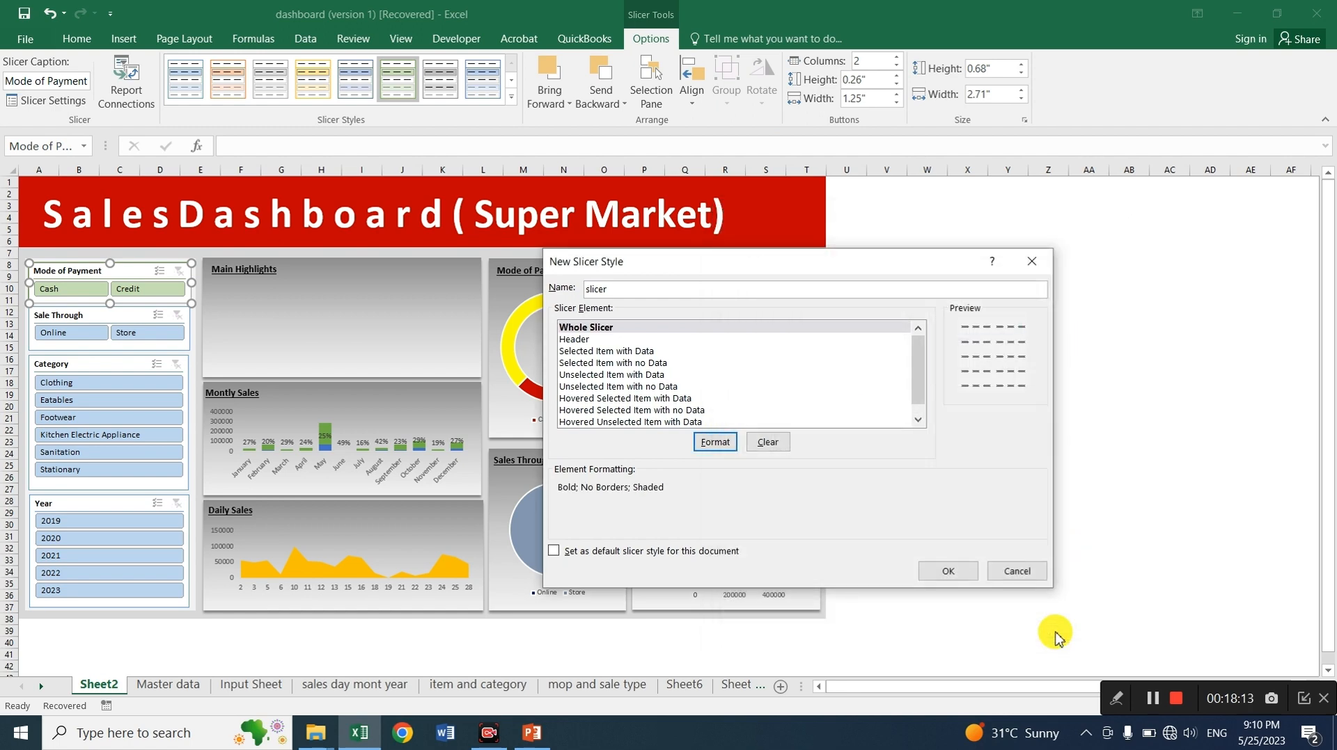
Save the custom "slicer" style and apply it to the Mode of Payment slicer
left_click(948, 571)
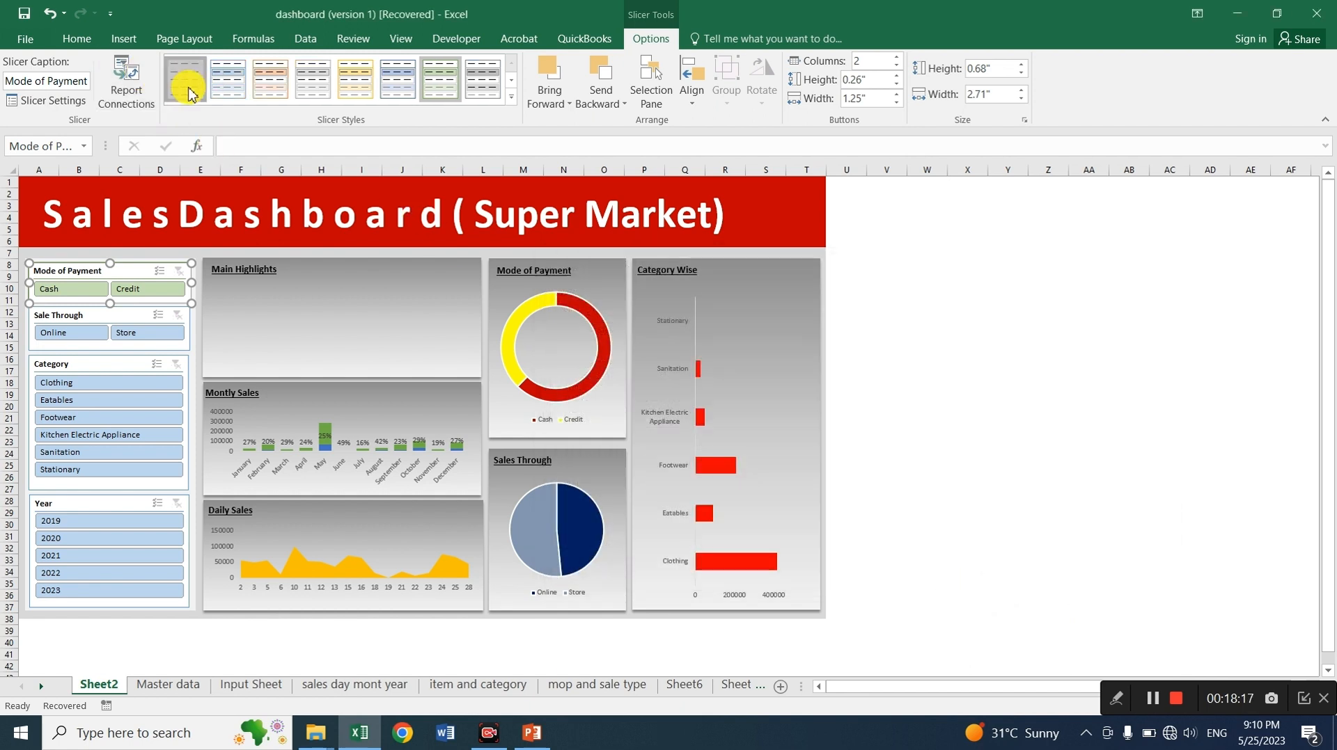
left_click(186, 80)
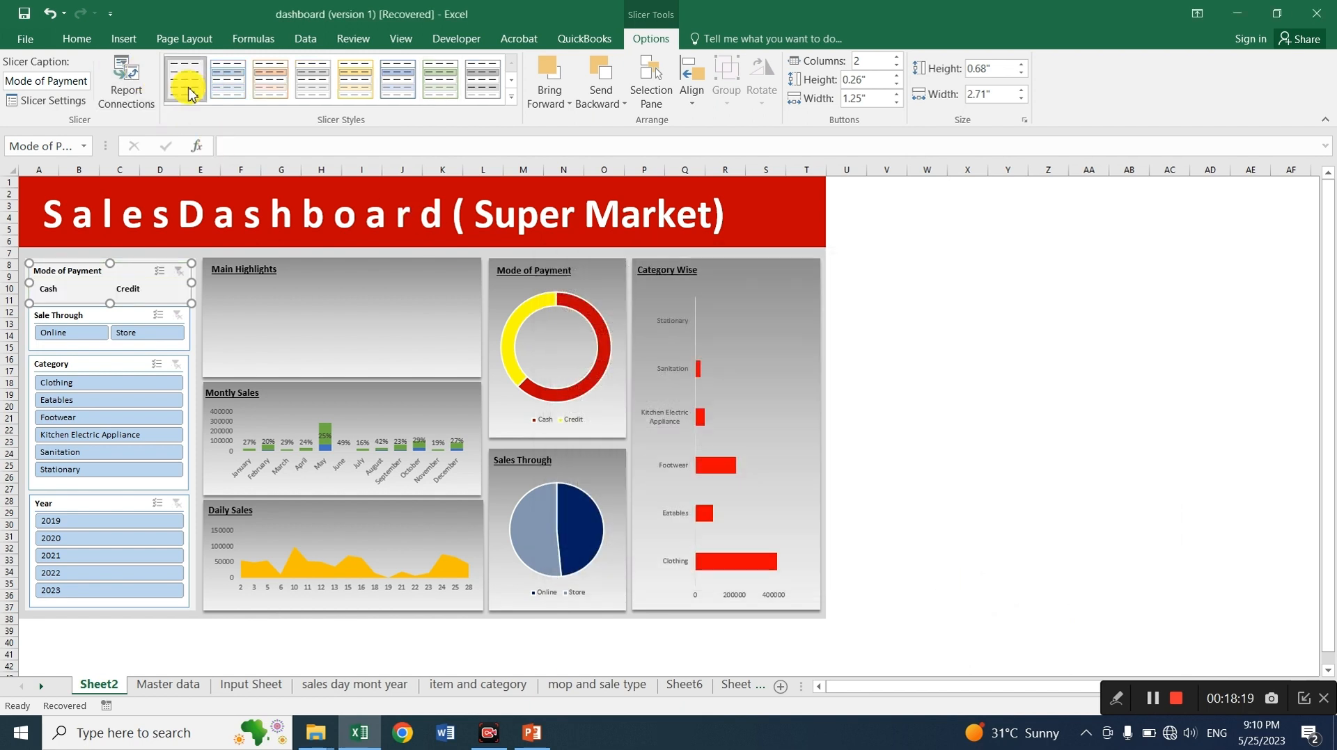
left_click(883, 300)
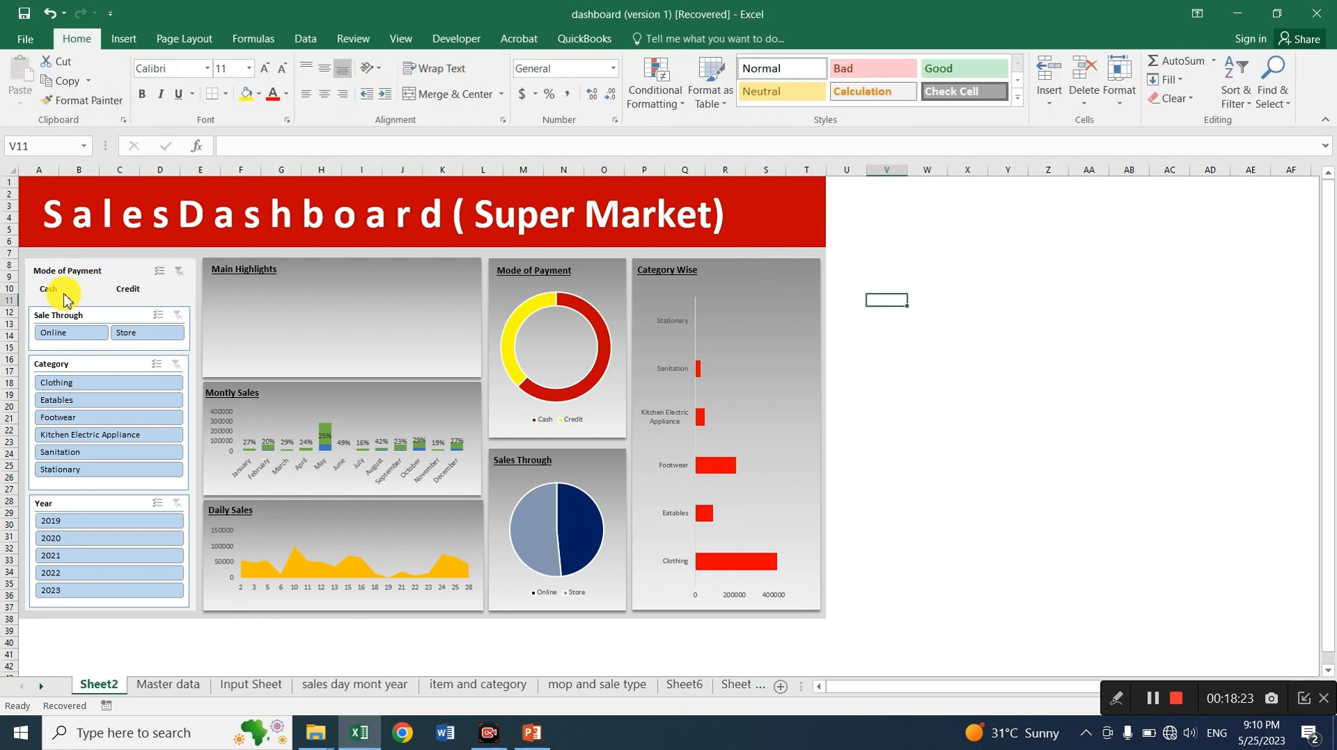
Modify the "slicer" style so its Header element has an outline border in the automatic colour
left_click(107, 276)
right_click(188, 83)
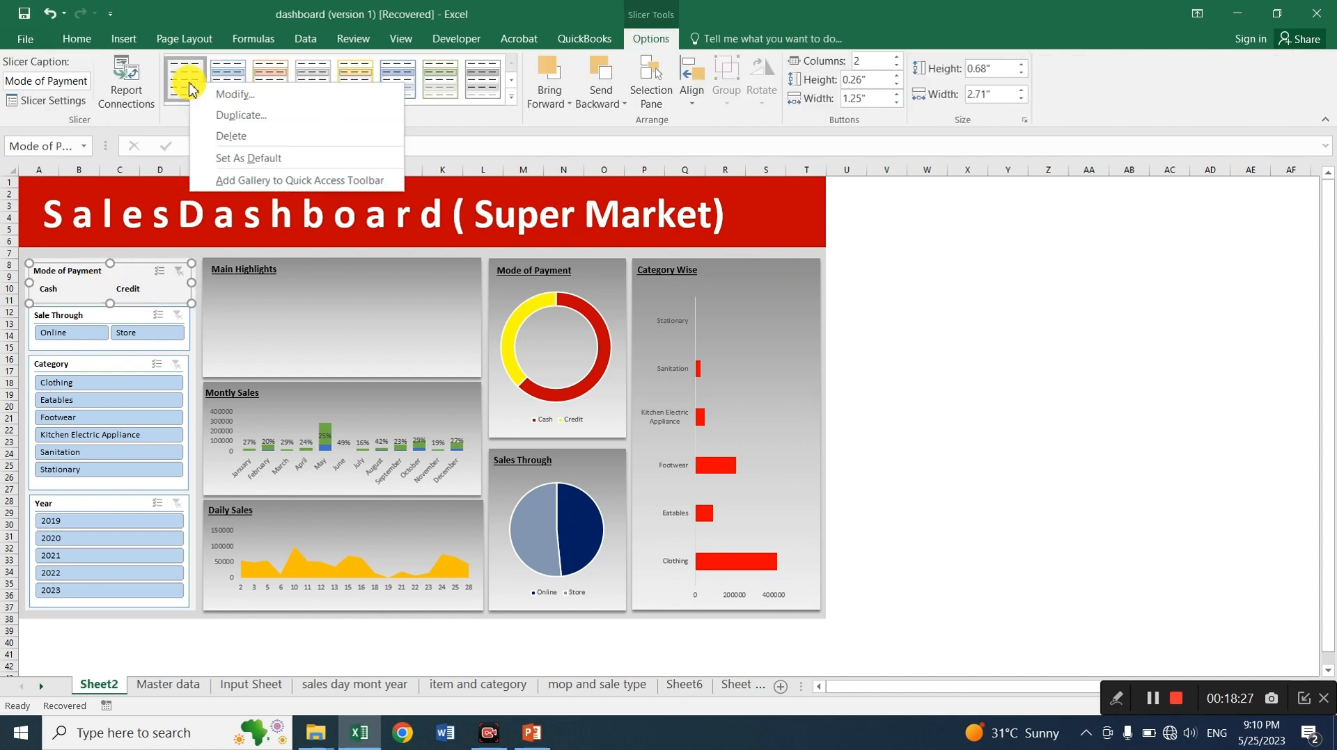
left_click(209, 95)
left_click(575, 341)
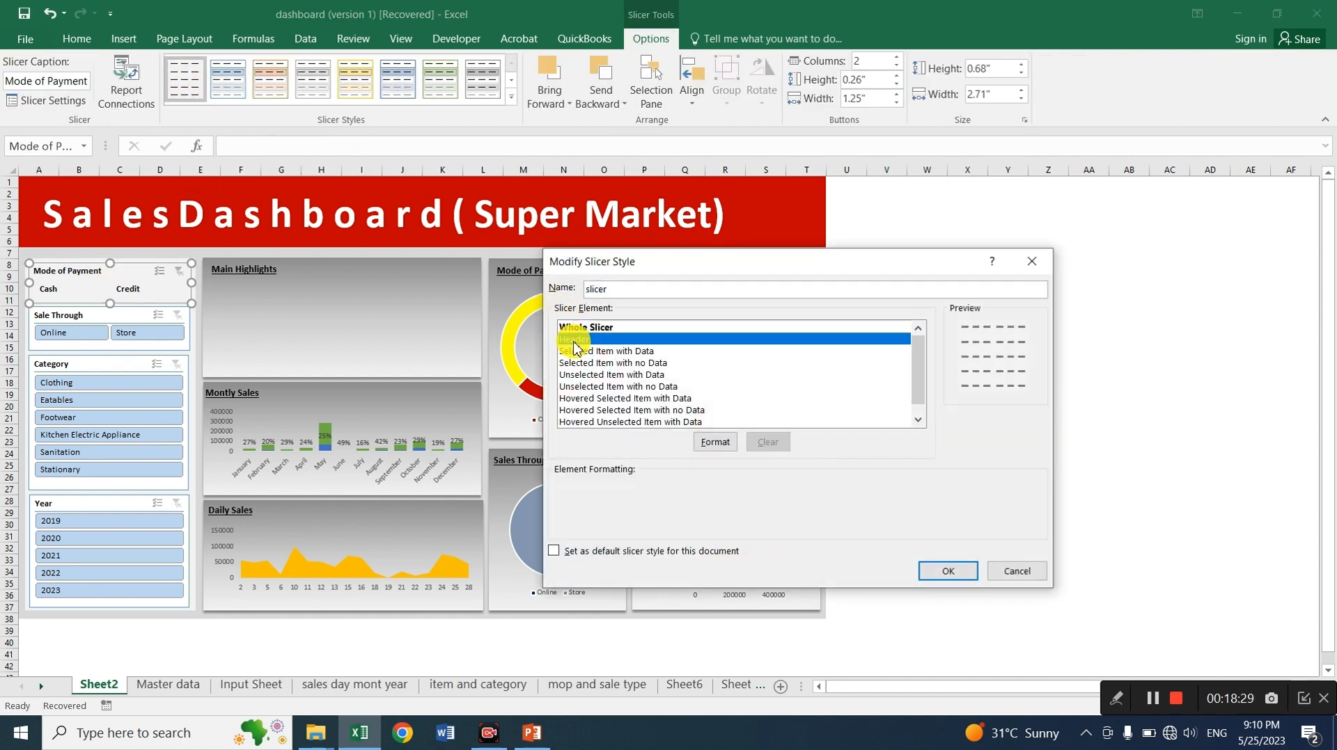
left_click(721, 449)
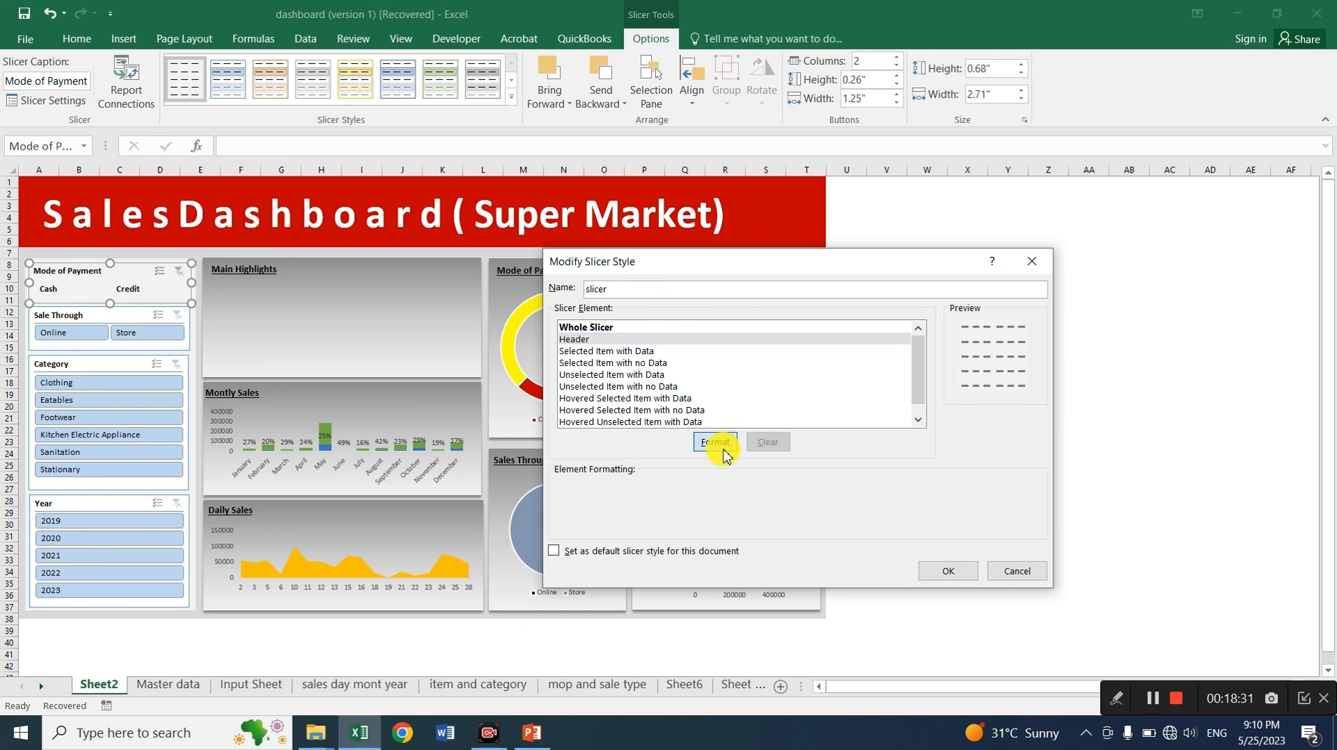
left_click(712, 226)
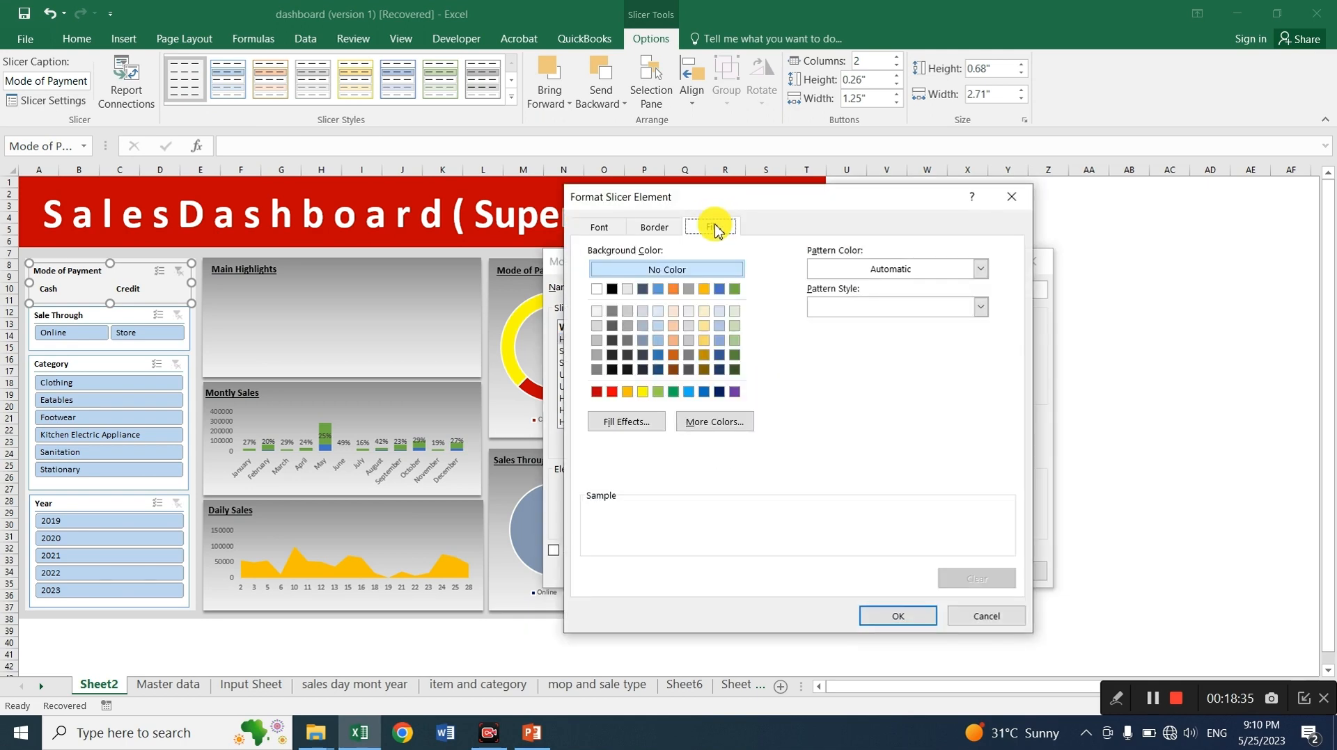
left_click(653, 227)
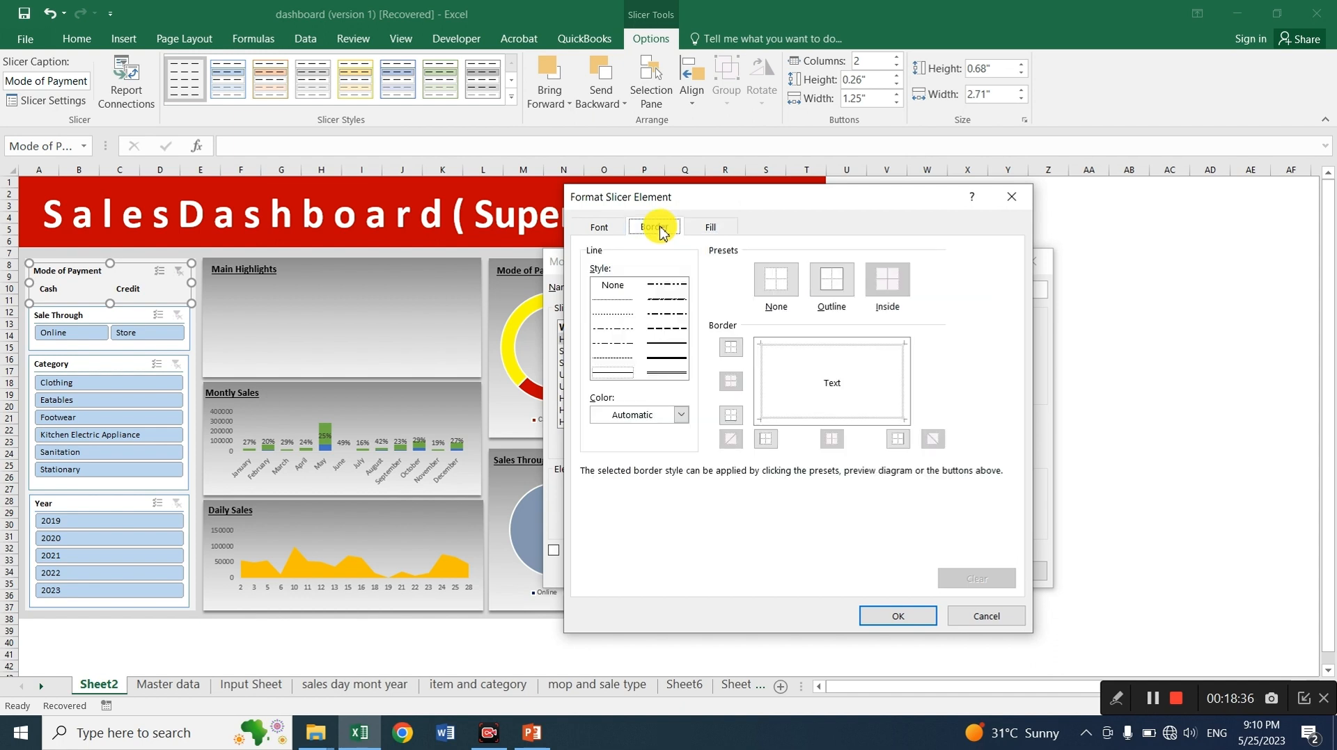
left_click(835, 288)
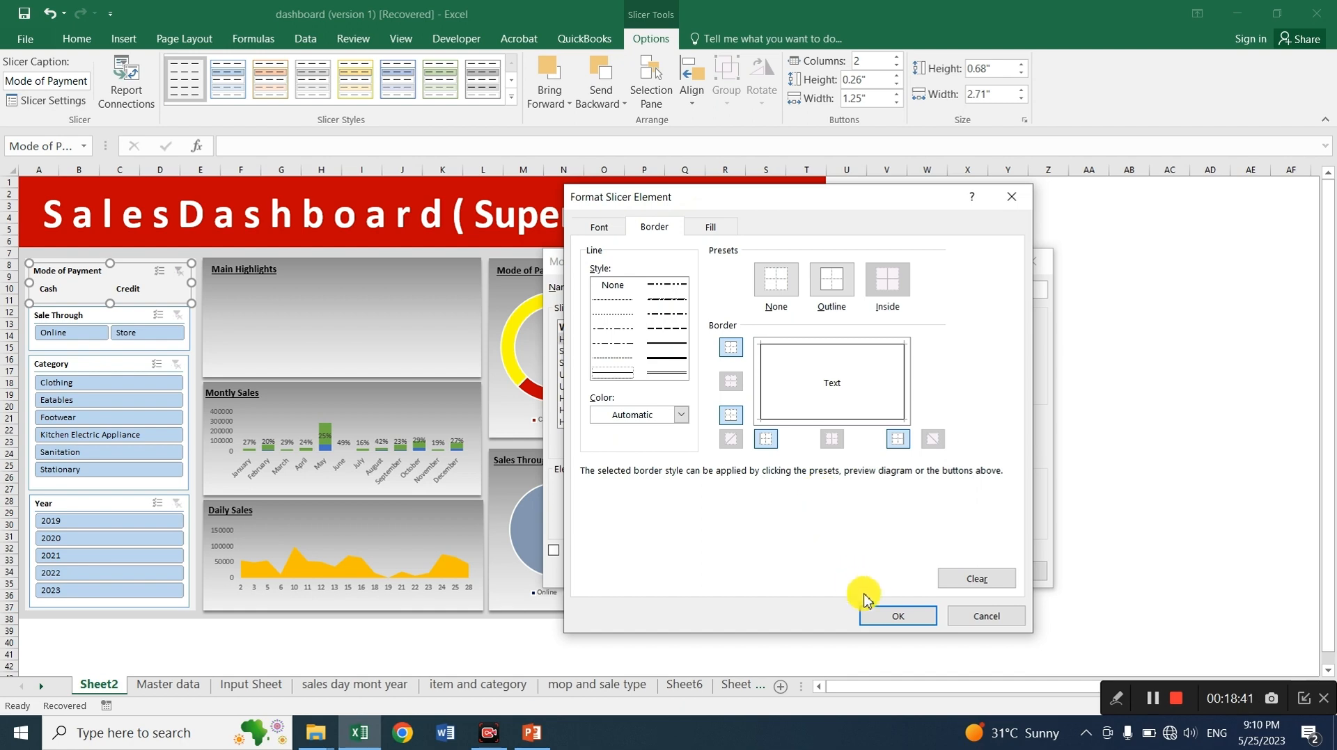
left_click(895, 615)
left_click(945, 571)
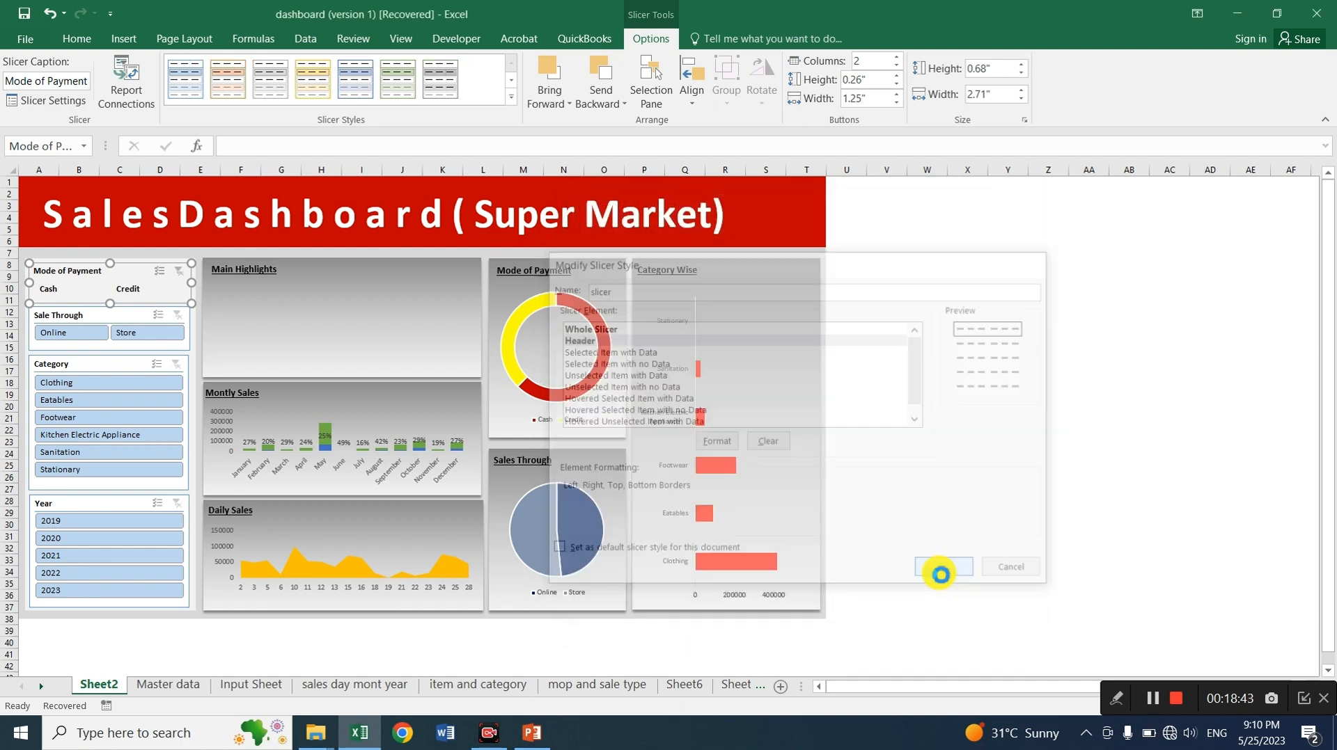
left_click(923, 342)
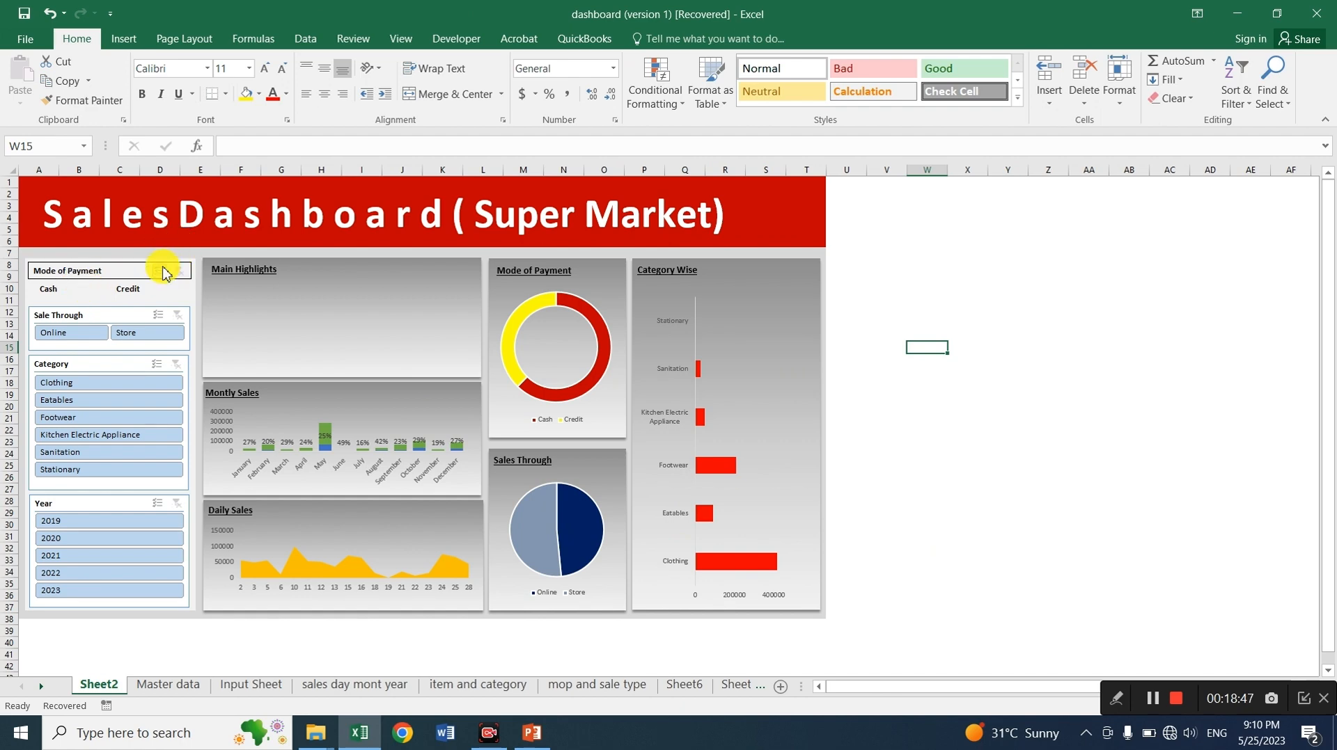
Fill the "slicer" style's Selected Item with Data element with the lightest green and save the style
left_click(110, 271)
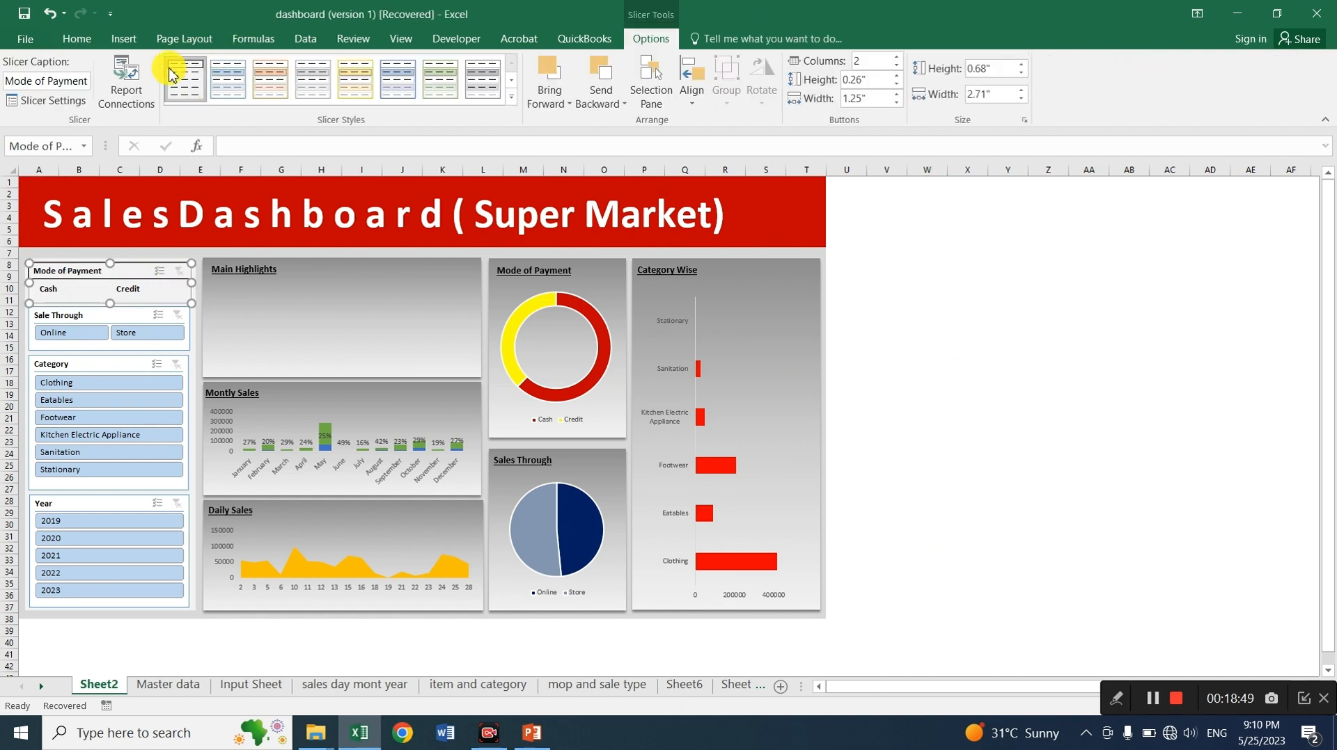
right_click(187, 90)
left_click(209, 112)
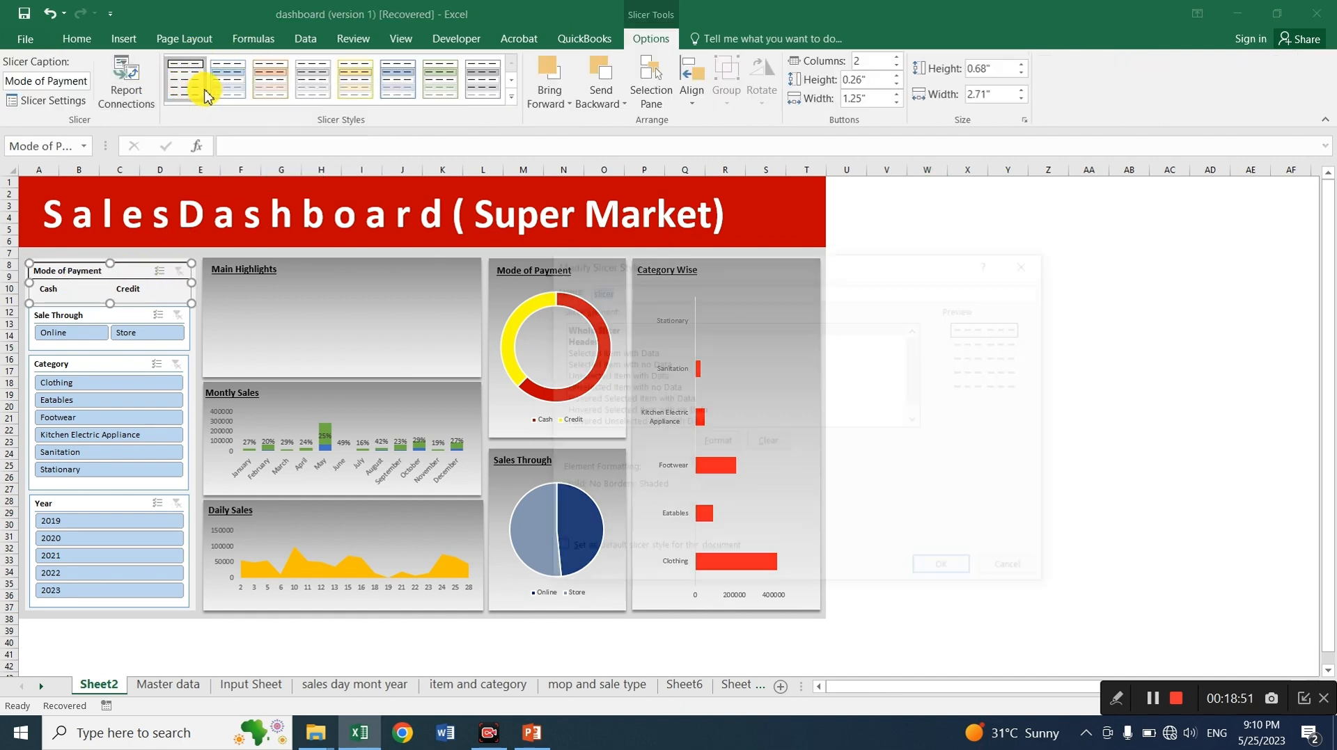
left_click(596, 353)
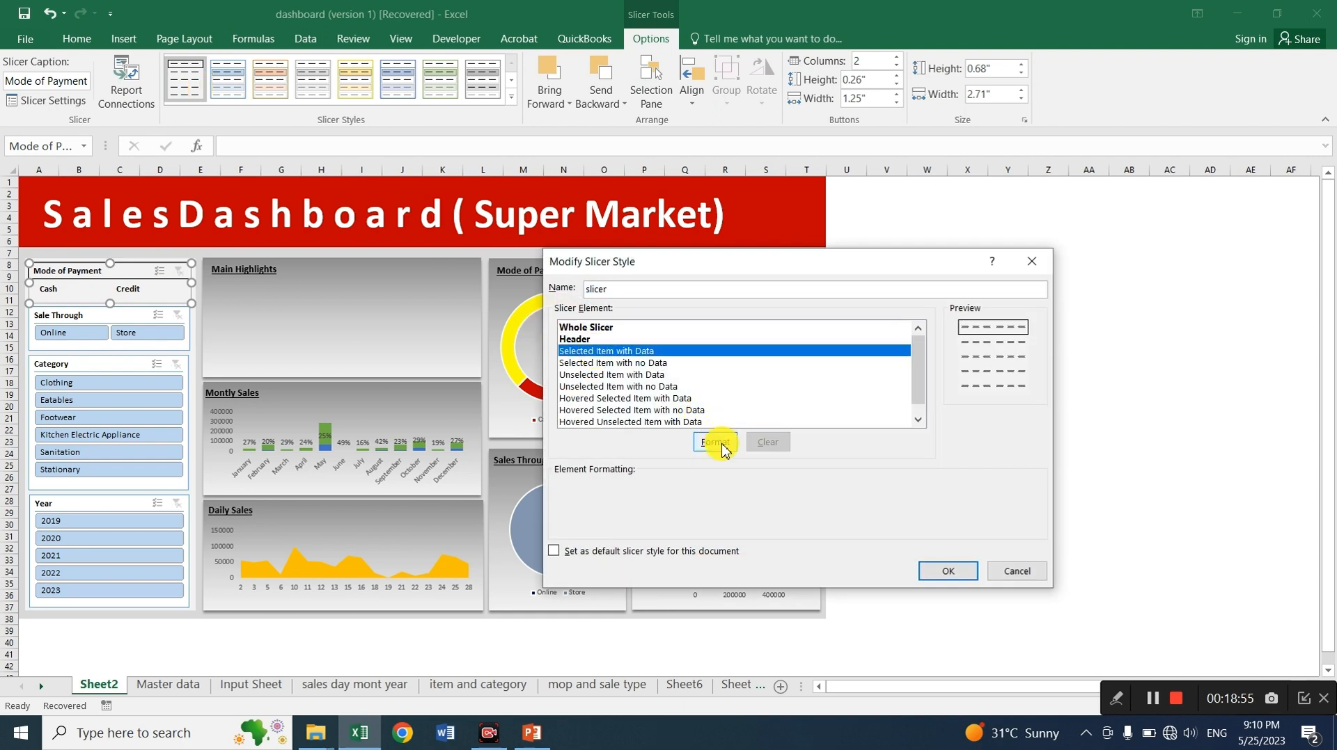
left_click(717, 443)
left_click(710, 227)
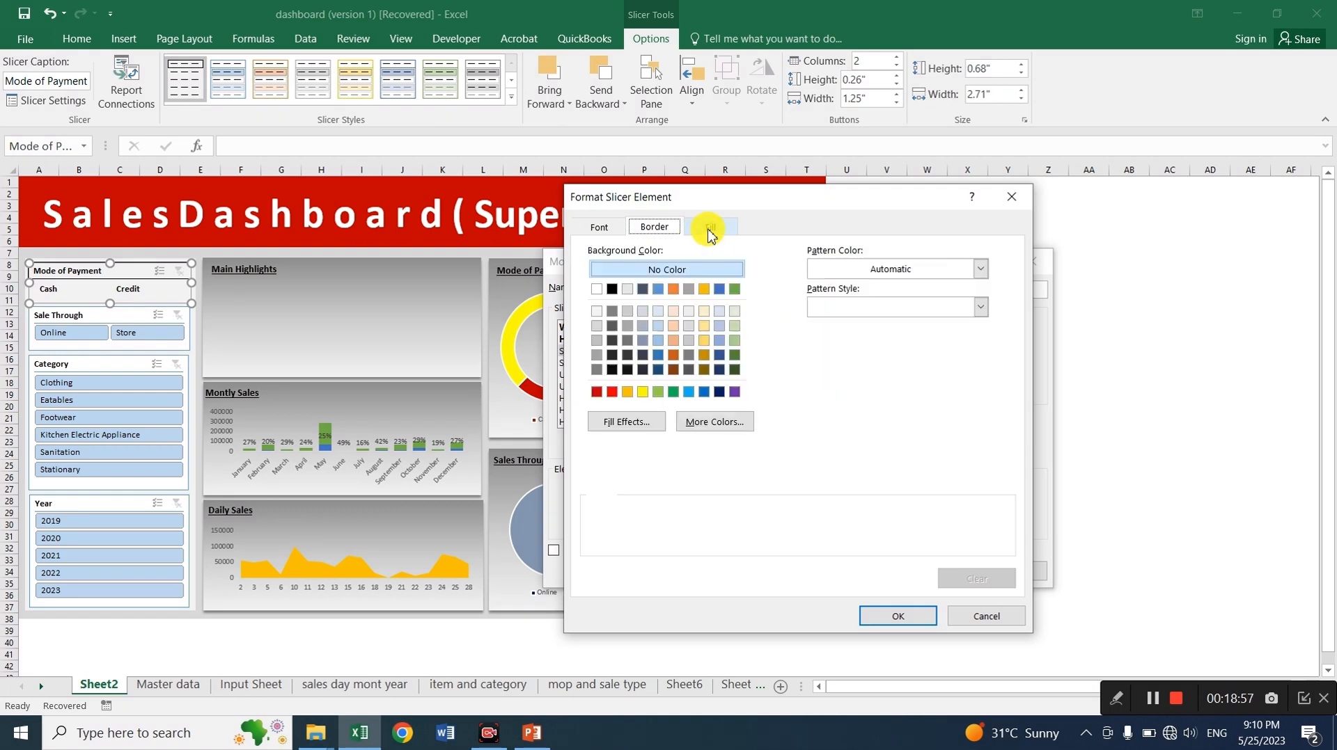
left_click(734, 311)
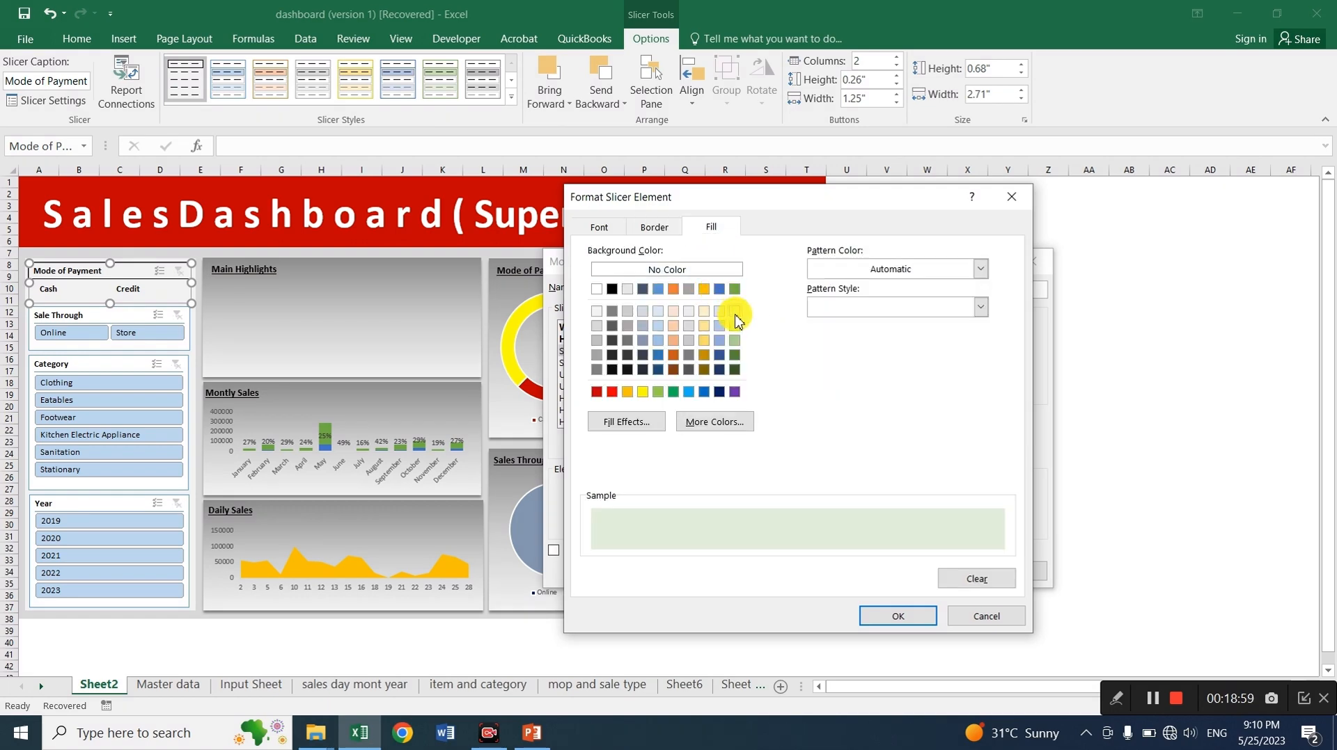
left_click(898, 617)
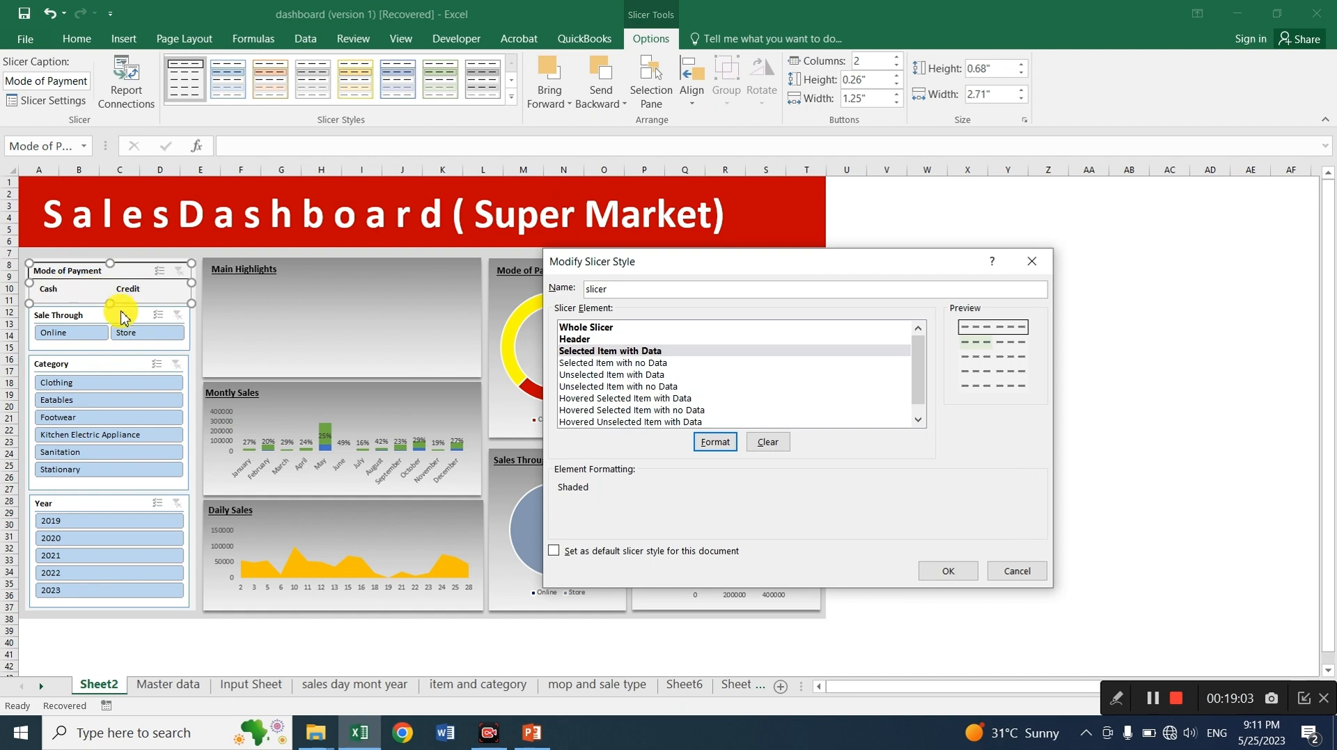
left_click(966, 572)
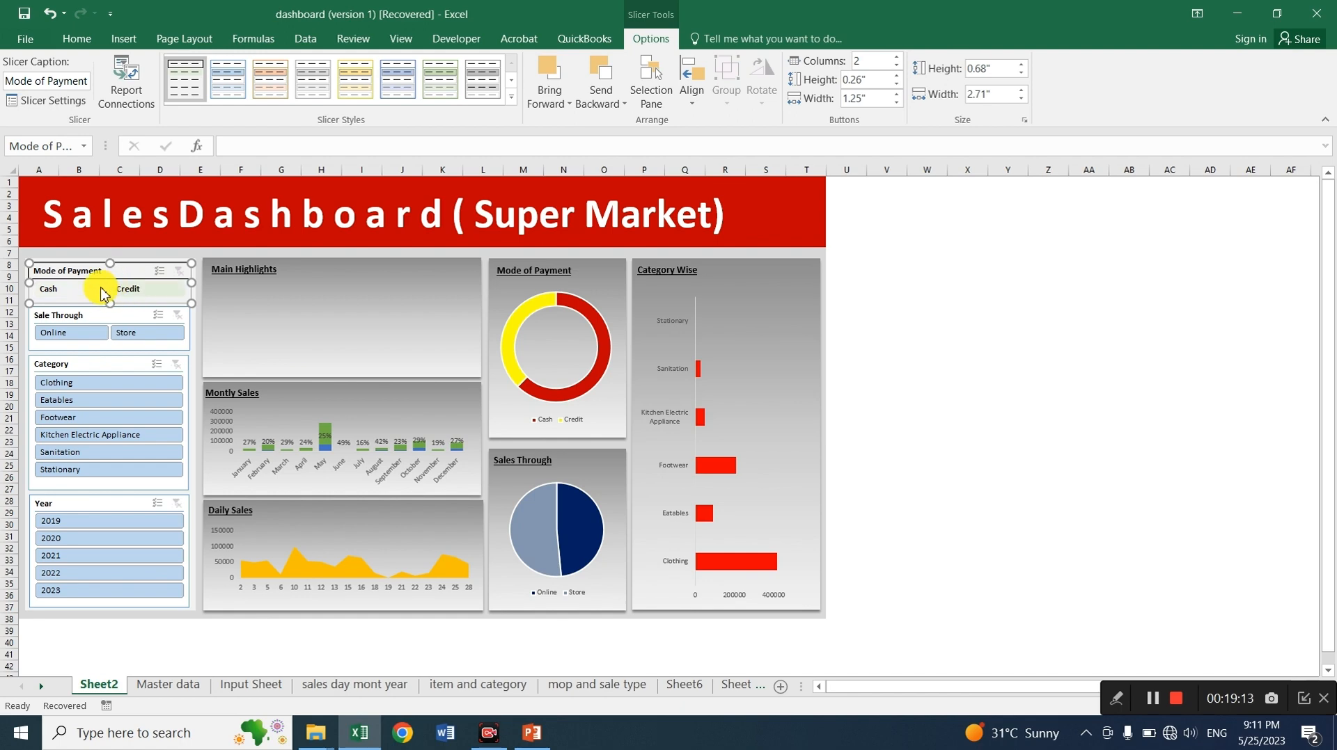
Change the fill of the "slicer" style's Selected Item with Data element to a medium-light blue
right_click(174, 94)
left_click(186, 101)
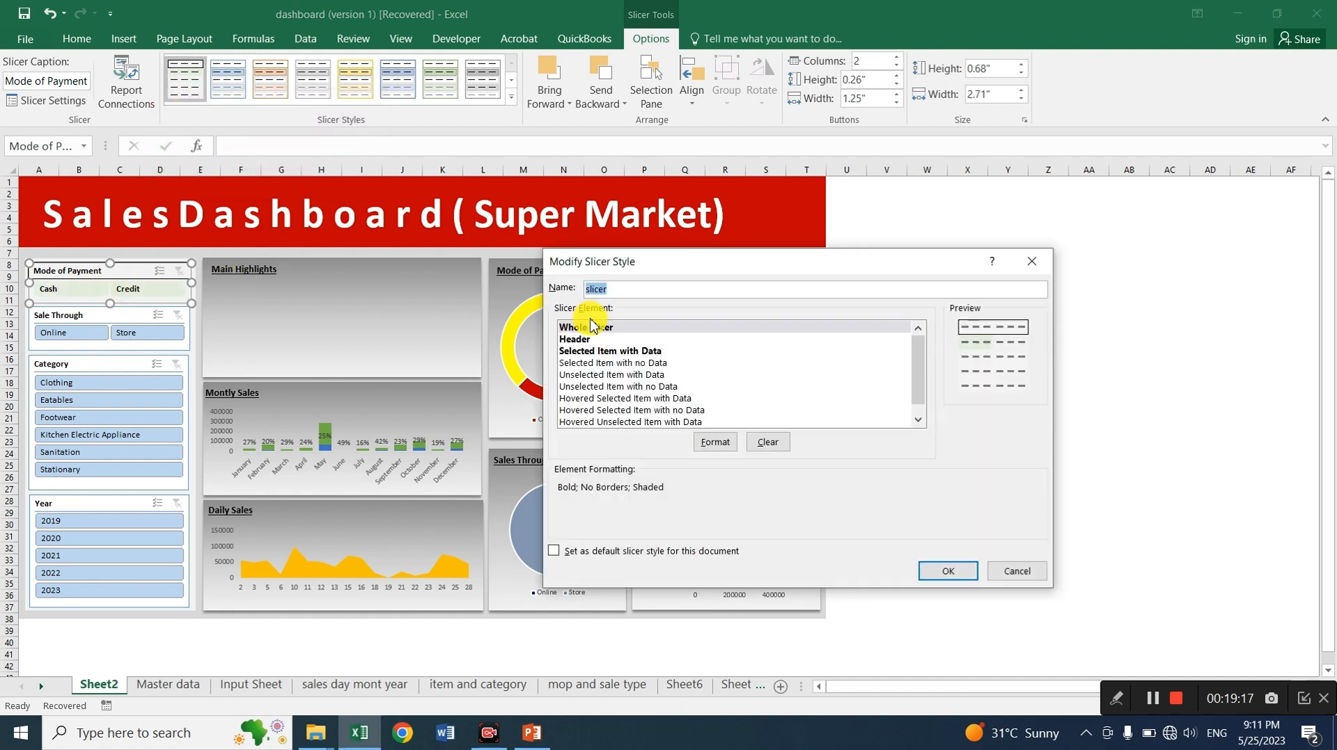
left_click(622, 351)
left_click(719, 449)
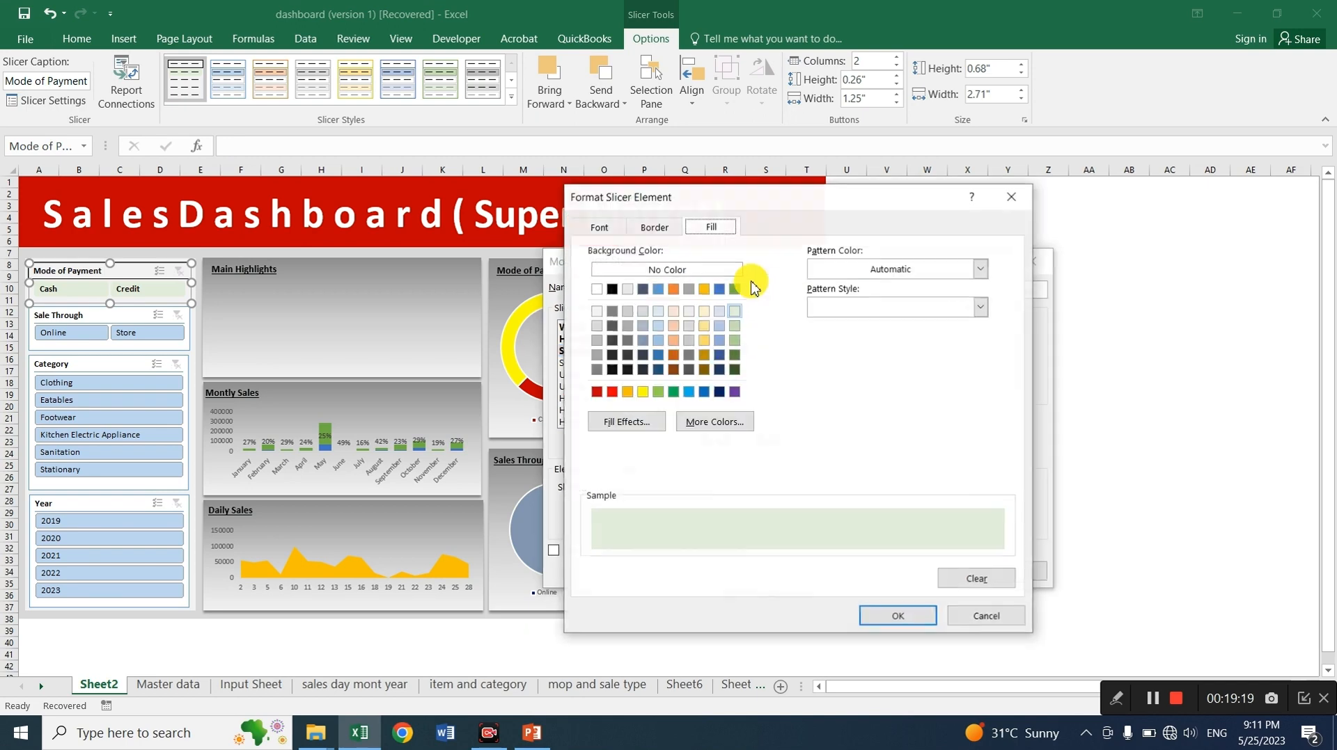
left_click(720, 342)
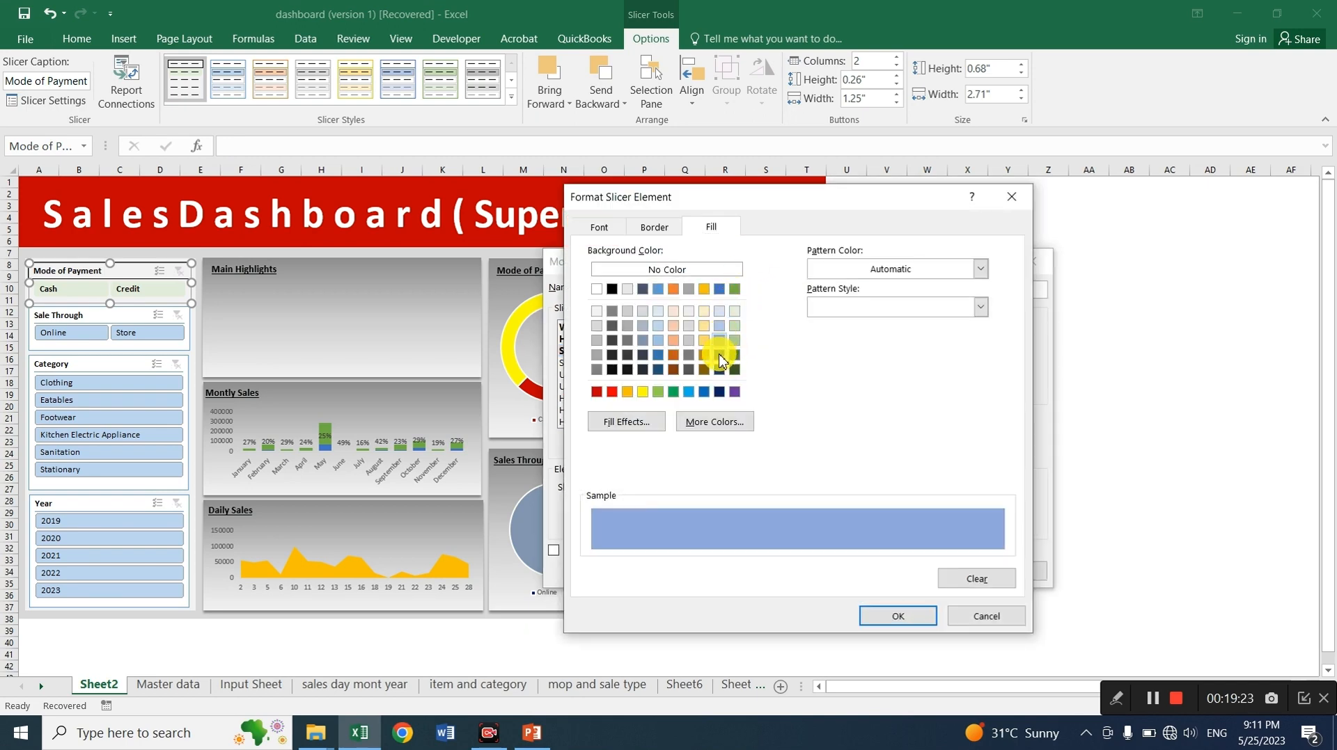
left_click(914, 617)
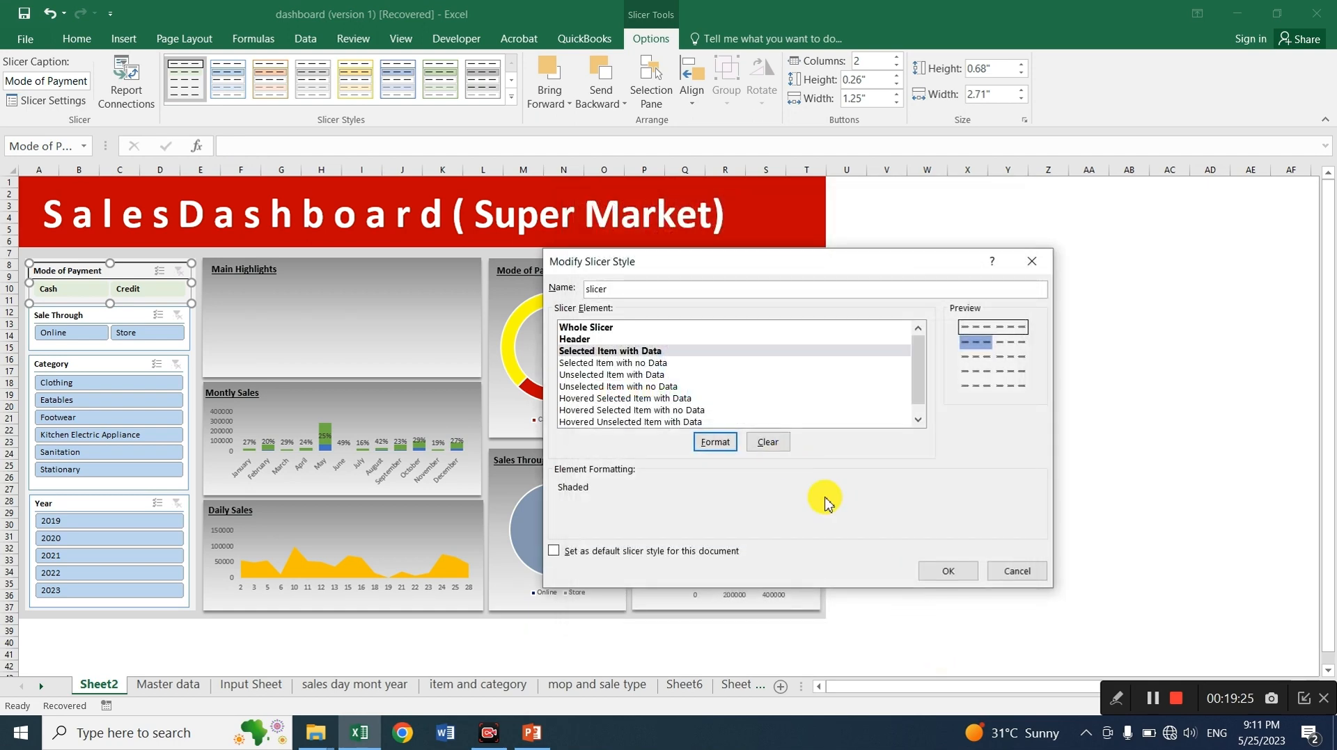